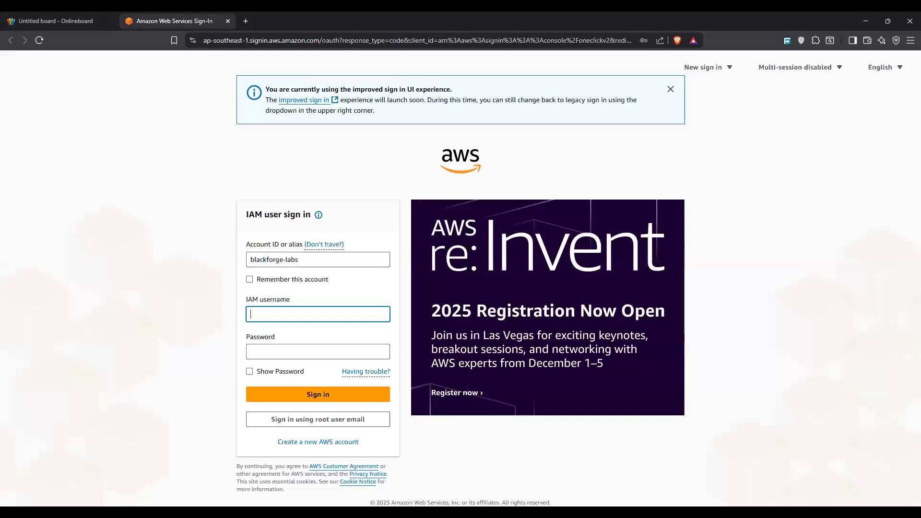
Step: Switch to the Onlineboard whiteboard and write the orange heading "# VPC" near the top, underlining "VPC" twice
key("alt+Tab")
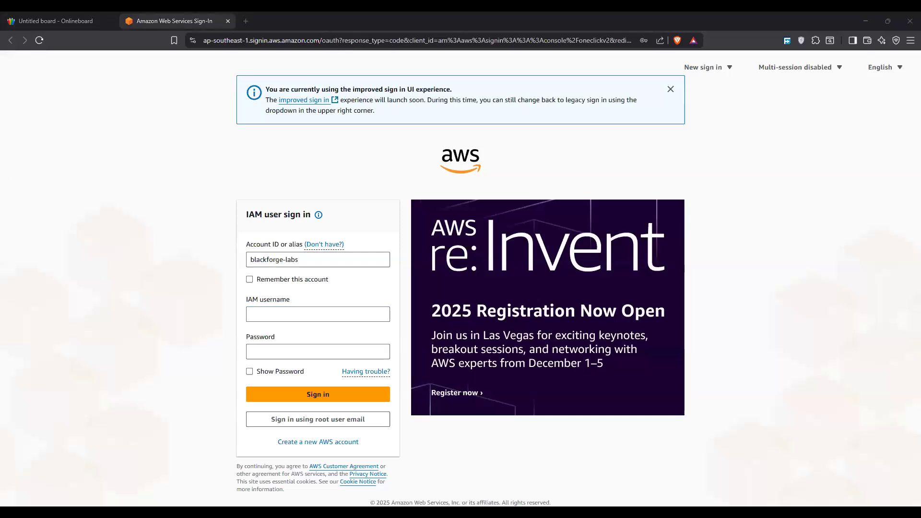
left_click(56, 16)
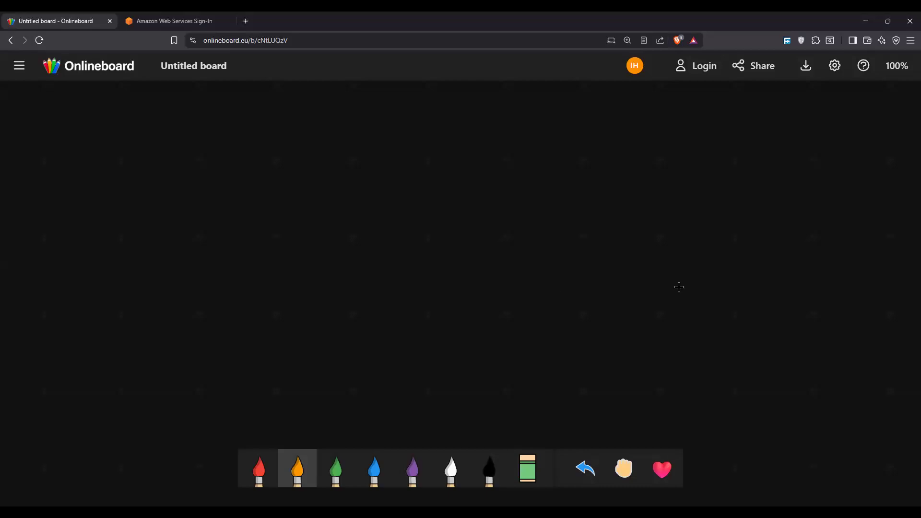
left_click_drag(247, 136, 256, 152)
left_click_drag(242, 144, 262, 149)
mouse_move(322, 128)
left_mouse_down()
mouse_move(331, 158)
mouse_move(357, 119)
left_mouse_up()
mouse_move(360, 140)
left_mouse_down()
mouse_move(360, 158)
mouse_move(360, 147)
left_mouse_up()
left_click_drag(389, 139, 390, 155)
mouse_move(341, 170)
left_mouse_down()
mouse_move(388, 165)
mouse_move(387, 174)
left_mouse_up()
Step: Write "Virtual Private Cloud" in white below the VPC heading and double-underline each word
left_click(451, 468)
mouse_move(217, 201)
left_mouse_down()
mouse_move(224, 232)
mouse_move(245, 197)
left_mouse_up()
mouse_move(248, 223)
left_mouse_down()
mouse_move(248, 233)
mouse_move(269, 228)
left_mouse_up()
left_click_drag(262, 219, 304, 225)
mouse_move(305, 202)
left_mouse_down()
mouse_move(309, 224)
mouse_move(364, 219)
mouse_move(375, 208)
mouse_move(393, 218)
left_mouse_up()
mouse_move(394, 200)
left_mouse_down()
mouse_move(398, 217)
mouse_move(409, 209)
left_mouse_up()
mouse_move(408, 211)
left_mouse_down()
mouse_move(416, 202)
mouse_move(417, 214)
left_mouse_up()
left_click_drag(458, 185, 466, 208)
mouse_move(466, 183)
left_mouse_down()
mouse_move(473, 207)
mouse_move(513, 182)
mouse_move(516, 208)
left_mouse_up()
left_click_drag(474, 217, 501, 218)
left_click_drag(338, 233, 394, 231)
left_click_drag(244, 241, 290, 233)
left_click_drag(235, 248, 280, 241)
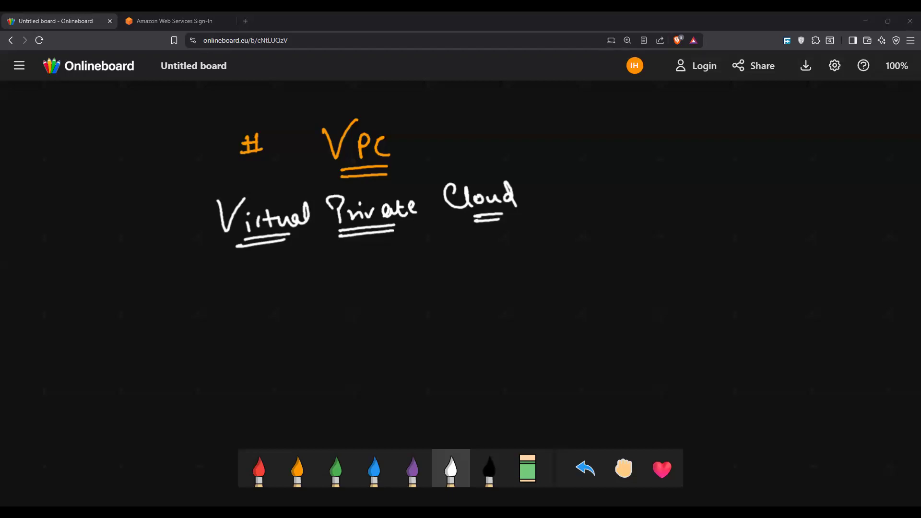
Step: Draw an orange vertical divider beside the white title and write "Personal network AWS" in orange to its right, underlining "AWS"
left_click(298, 468)
left_click_drag(535, 145, 550, 261)
mouse_move(583, 179)
left_mouse_down()
mouse_move(590, 190)
mouse_move(685, 183)
left_mouse_up()
mouse_move(615, 236)
left_mouse_down()
mouse_move(620, 225)
mouse_move(744, 207)
mouse_move(765, 187)
mouse_move(753, 208)
mouse_move(777, 206)
left_mouse_up()
Step: Write a double-underlined orange "ABC" at the lower left of the notes and draw a large red box beneath it
mouse_move(145, 337)
left_mouse_down()
mouse_move(173, 331)
mouse_move(200, 306)
mouse_move(207, 328)
left_mouse_up()
left_click_drag(153, 353, 215, 331)
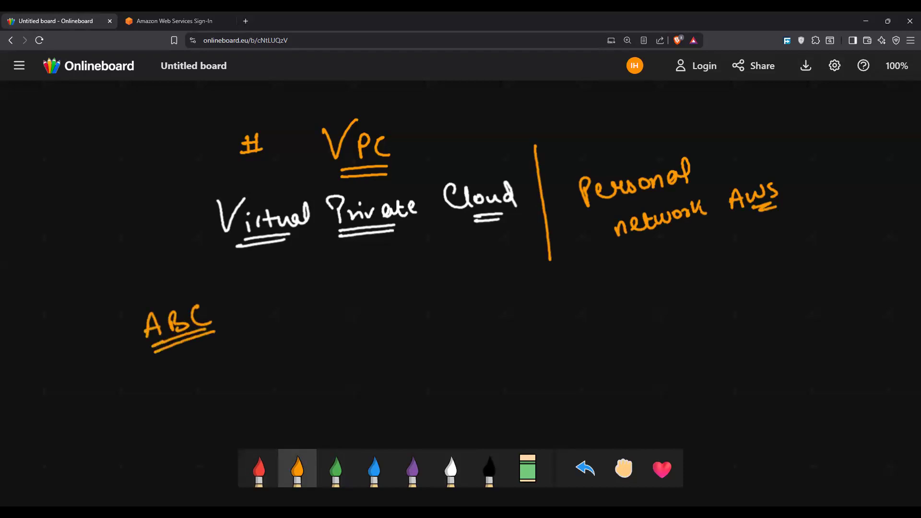
left_click_drag(133, 174, 140, 176)
scroll(124, 172, "down", 2)
left_click(259, 468)
mouse_move(104, 263)
left_mouse_down()
mouse_move(299, 233)
mouse_move(325, 391)
mouse_move(51, 344)
mouse_move(158, 252)
left_mouse_up()
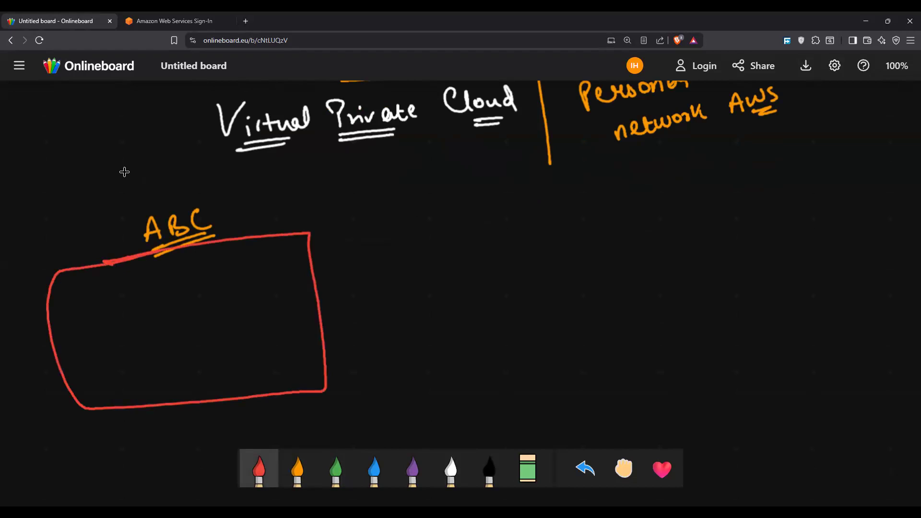
Step: Draw a red callout from the upper edge of the ABC box and label it "on premise data center"
mouse_move(268, 232)
left_mouse_down()
mouse_move(291, 206)
mouse_move(338, 211)
mouse_move(437, 186)
mouse_move(411, 176)
left_mouse_up()
mouse_move(347, 233)
left_mouse_down()
mouse_move(340, 240)
mouse_move(368, 222)
mouse_move(389, 222)
left_mouse_up()
mouse_move(419, 205)
left_mouse_down()
mouse_move(415, 216)
mouse_move(475, 210)
left_mouse_up()
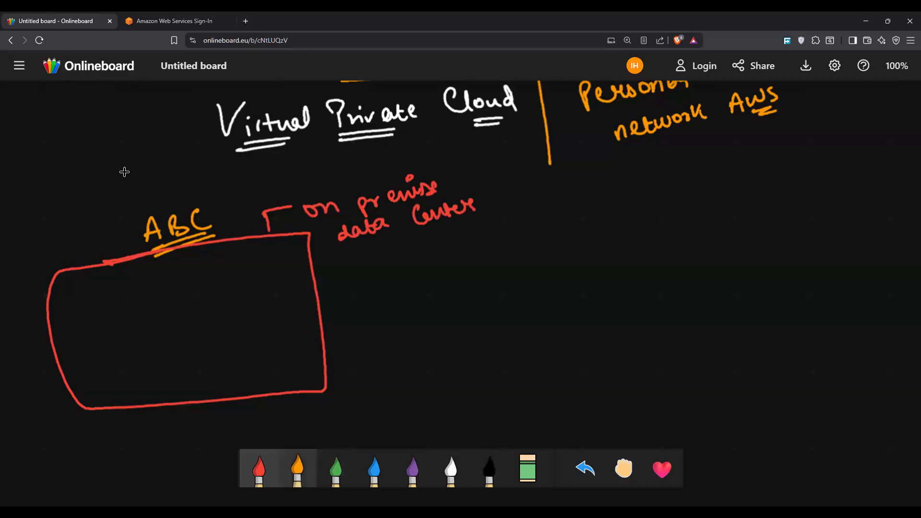
Step: Draw an orange box inside the red one and fill it with six small white server shapes in two rows
mouse_move(86, 285)
left_mouse_down()
mouse_move(187, 266)
mouse_move(261, 349)
mouse_move(104, 384)
mouse_move(130, 274)
left_mouse_up()
left_click(451, 468)
mouse_move(101, 302)
left_mouse_down()
mouse_move(103, 314)
mouse_move(192, 288)
mouse_move(194, 300)
left_mouse_up()
mouse_move(111, 338)
left_mouse_down()
mouse_move(143, 356)
mouse_move(171, 330)
mouse_move(214, 342)
left_mouse_up()
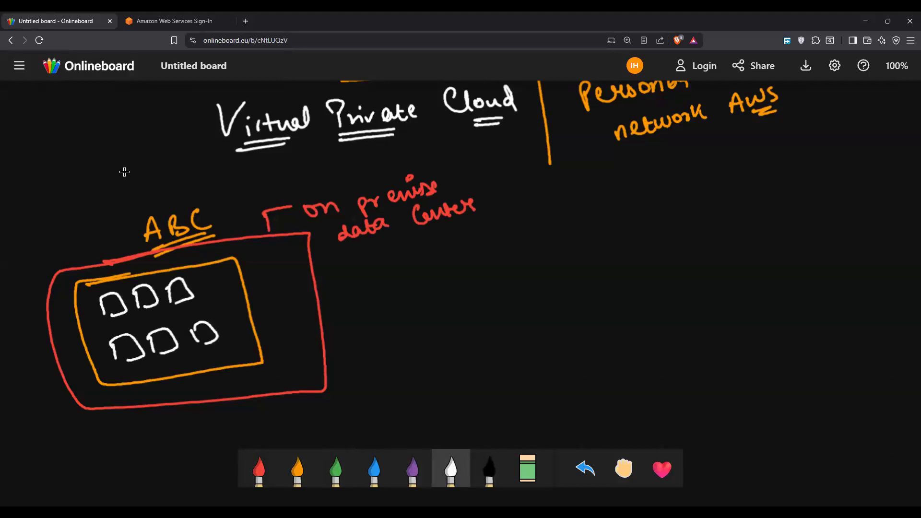
Step: Cross-connect the two rows of servers with white lines and retrace the connections in orange
mouse_move(114, 313)
left_mouse_down()
mouse_move(154, 330)
mouse_move(124, 338)
left_mouse_up()
mouse_move(178, 296)
left_mouse_down()
mouse_move(158, 333)
mouse_move(208, 322)
left_mouse_up()
left_click(297, 469)
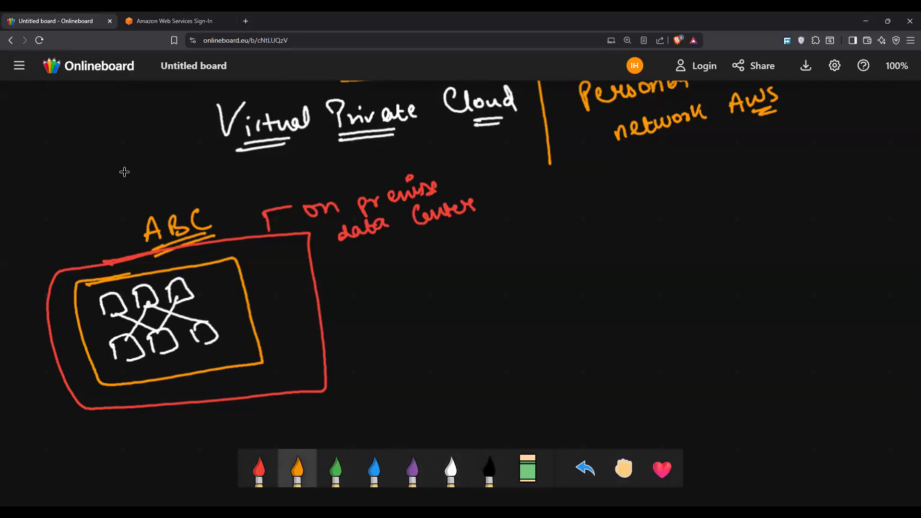
mouse_move(117, 315)
left_mouse_down()
mouse_move(150, 330)
mouse_move(131, 334)
mouse_move(200, 324)
mouse_move(162, 332)
left_mouse_up()
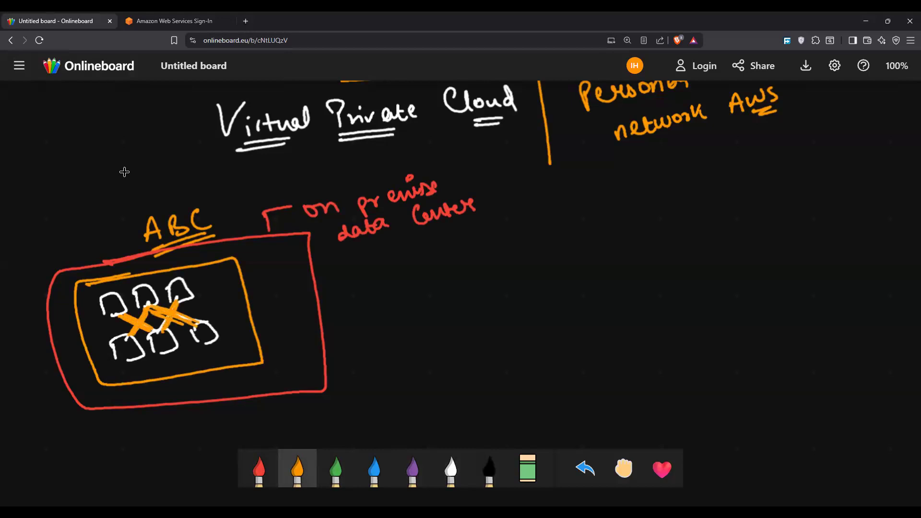
Step: Draw an orange arrow out of the inner server box and label its end "n1" in red
left_click_drag(253, 317, 349, 299)
left_click_drag(339, 295, 375, 306)
left_click(259, 470)
left_click_drag(379, 296, 382, 307)
Step: Write a double-underlined "AWS" in white to the right of the on-premise diagram and draw a large white box below it
left_click(451, 467)
mouse_move(643, 196)
left_mouse_down()
mouse_move(661, 192)
mouse_move(656, 187)
left_mouse_up()
left_click_drag(660, 182, 688, 178)
mouse_move(699, 177)
left_mouse_down()
mouse_move(692, 191)
mouse_move(702, 206)
left_mouse_up()
mouse_move(589, 223)
left_mouse_down()
mouse_move(828, 200)
mouse_move(646, 211)
left_mouse_up()
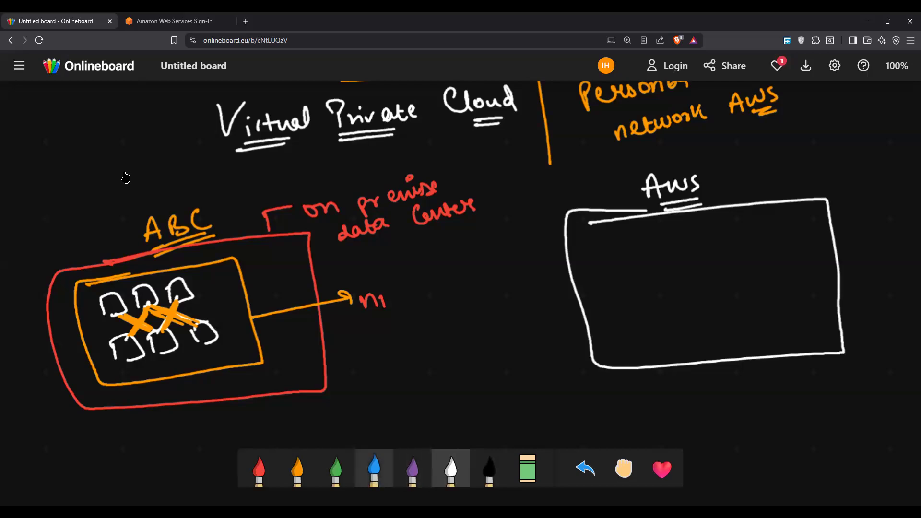
Step: Draw a green box inside the AWS box with a callout reading "VPC | network", circling "VPC" and underlining "network"
left_click(374, 469)
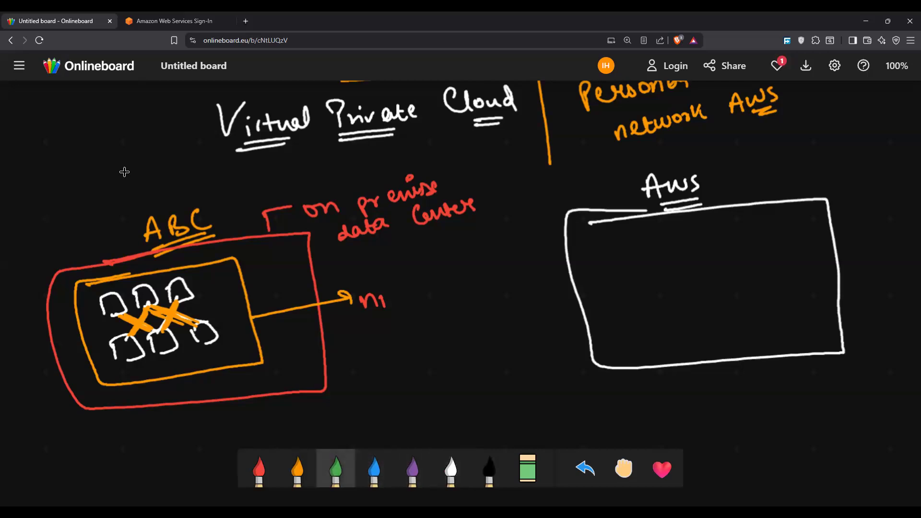
mouse_move(600, 237)
left_mouse_down()
mouse_move(610, 274)
mouse_move(782, 287)
mouse_move(586, 240)
left_mouse_up()
mouse_move(744, 210)
left_mouse_down()
mouse_move(762, 180)
mouse_move(799, 176)
mouse_move(815, 185)
mouse_move(893, 152)
mouse_move(908, 175)
left_mouse_up()
mouse_move(802, 156)
left_mouse_down()
mouse_move(765, 188)
mouse_move(778, 159)
left_mouse_up()
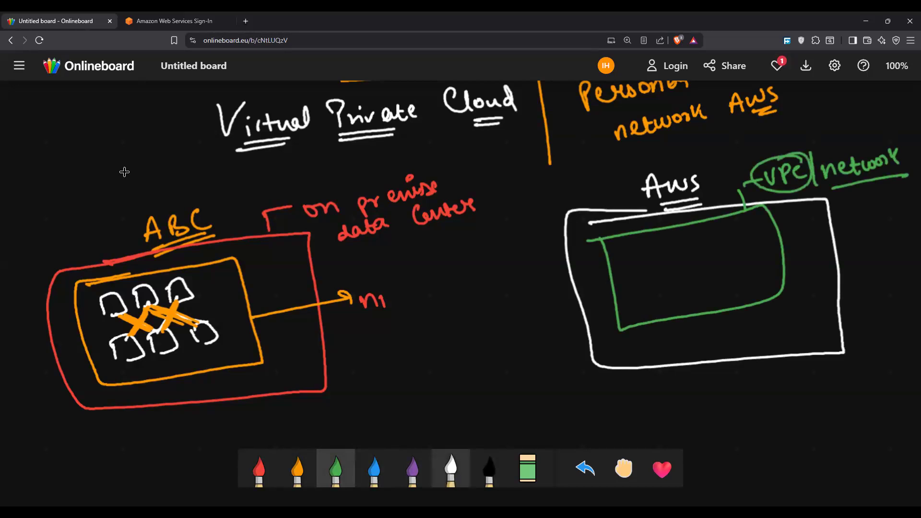
Step: Draw two white server boxes linked to the VPC label inside the green box, with outgoing lines labelled "S1" and "S2"
left_click(451, 468)
mouse_move(763, 189)
left_mouse_down()
mouse_move(726, 221)
mouse_move(643, 260)
mouse_move(638, 286)
mouse_move(675, 288)
mouse_move(643, 292)
left_mouse_up()
mouse_move(719, 226)
left_mouse_down()
mouse_move(737, 244)
mouse_move(737, 273)
left_mouse_up()
mouse_move(731, 252)
left_mouse_down()
mouse_move(785, 256)
mouse_move(734, 276)
left_mouse_up()
mouse_move(638, 278)
left_mouse_down()
mouse_move(534, 298)
mouse_move(489, 320)
mouse_move(512, 322)
left_mouse_up()
left_click_drag(789, 251, 839, 247)
left_click_drag(850, 236, 868, 244)
left_click_drag(881, 234, 891, 231)
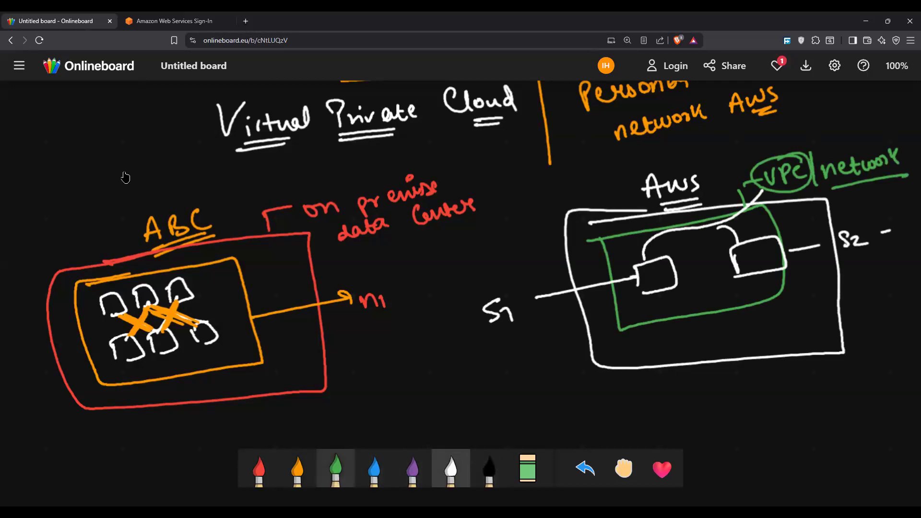
Step: Circle both white server boxes in the VPC with green loops
left_click(335, 469)
mouse_move(681, 247)
left_mouse_down()
mouse_move(619, 252)
mouse_move(606, 269)
mouse_move(628, 243)
left_mouse_up()
mouse_move(733, 228)
left_mouse_down()
mouse_move(767, 283)
mouse_move(729, 230)
mouse_move(796, 235)
mouse_move(753, 223)
left_mouse_up()
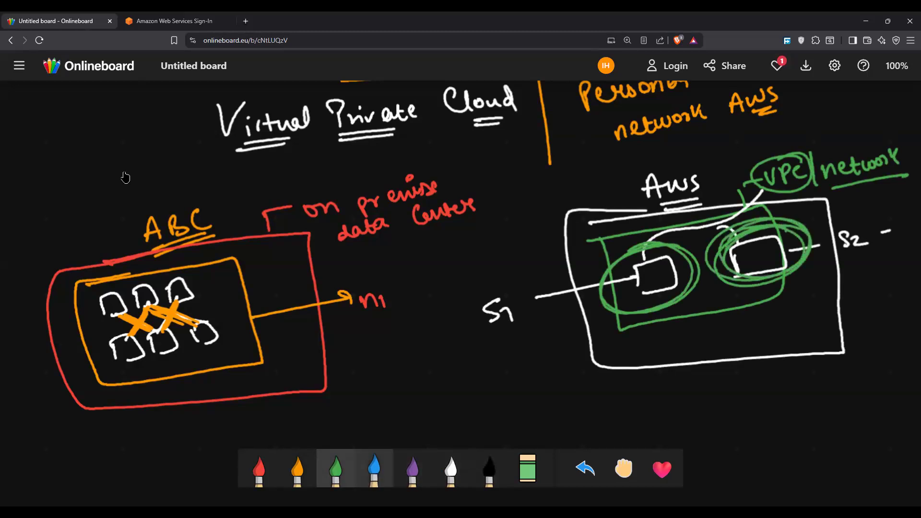
Step: Draw orange lines down from the two server boxes and label them "AZ1" and "AZ2"
left_click(297, 469)
mouse_move(644, 306)
left_mouse_down()
mouse_move(658, 300)
mouse_move(664, 373)
mouse_move(644, 406)
mouse_move(656, 400)
left_mouse_up()
mouse_move(645, 398)
left_mouse_down()
mouse_move(670, 391)
mouse_move(679, 400)
left_mouse_up()
left_click_drag(687, 387, 691, 399)
left_click_drag(756, 266, 773, 344)
mouse_move(763, 386)
left_mouse_down()
mouse_move(765, 370)
mouse_move(777, 383)
mouse_move(823, 377)
left_mouse_up()
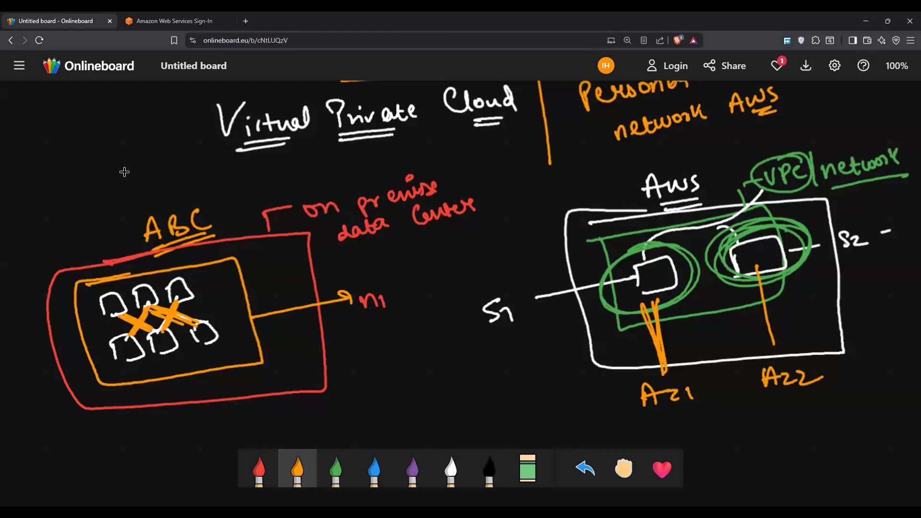
Step: Circle the S1 and S2 server boxes again with repeated blue loops
left_click(374, 468)
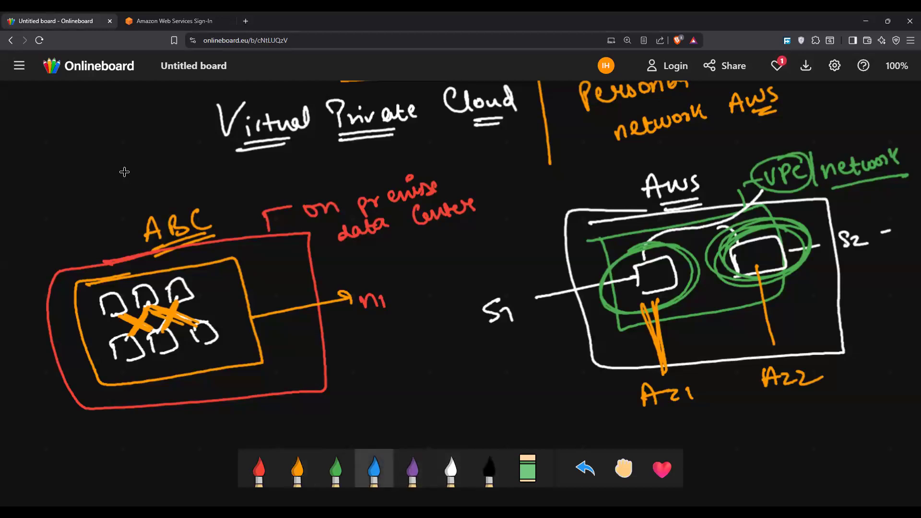
mouse_move(667, 242)
left_mouse_down()
mouse_move(602, 278)
mouse_move(686, 257)
mouse_move(672, 242)
mouse_move(690, 269)
left_mouse_up()
mouse_move(605, 268)
left_mouse_down()
mouse_move(684, 252)
mouse_move(619, 272)
left_mouse_up()
mouse_move(788, 233)
left_mouse_down()
mouse_move(724, 272)
mouse_move(800, 253)
left_mouse_up()
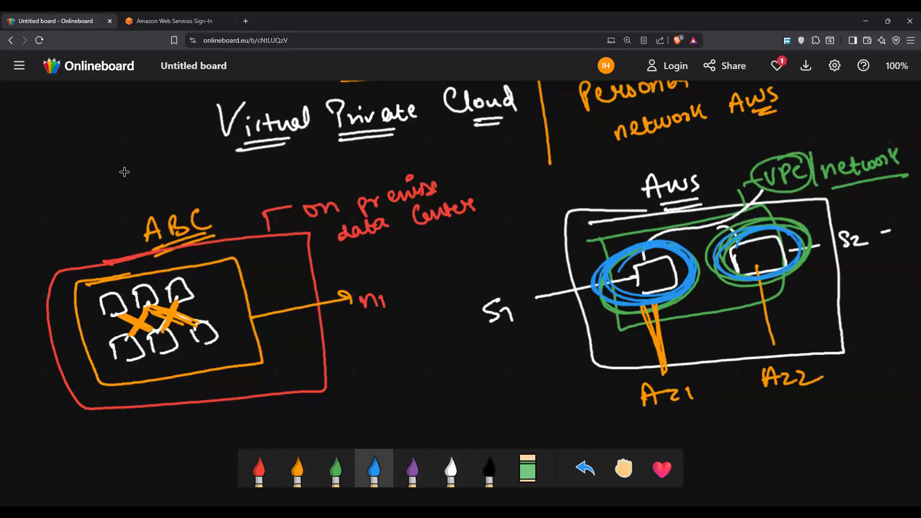
Step: Draw a blue downward arrow beside "S1" and a blue check mark with an underline below "S2"
mouse_move(514, 286)
left_mouse_down()
mouse_move(533, 345)
mouse_move(545, 334)
mouse_move(534, 341)
left_mouse_up()
left_click_drag(817, 264, 834, 265)
left_click_drag(824, 279, 841, 269)
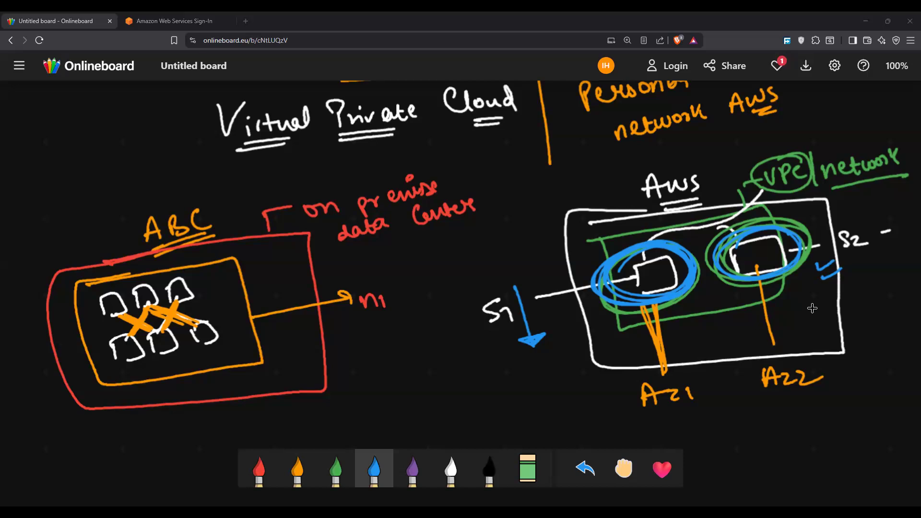
Step: Draw a large orange box on a blank area of the board and label it "AWS Cloud" at its upper right corner
scroll(811, 311, "down", 4)
scroll(812, 311, "down", 3)
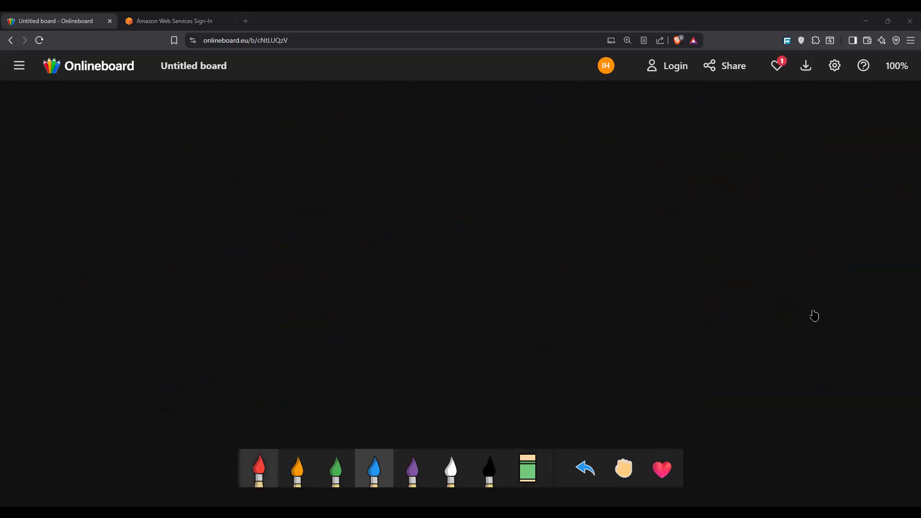
left_click(297, 469)
mouse_move(286, 147)
left_mouse_down()
mouse_move(611, 168)
mouse_move(591, 324)
mouse_move(278, 247)
mouse_move(287, 147)
left_mouse_up()
mouse_move(620, 109)
left_mouse_down()
mouse_move(621, 127)
mouse_move(641, 125)
mouse_move(641, 113)
left_mouse_up()
mouse_move(648, 106)
left_mouse_down()
mouse_move(672, 104)
mouse_move(665, 136)
mouse_move(693, 153)
mouse_move(752, 146)
left_mouse_up()
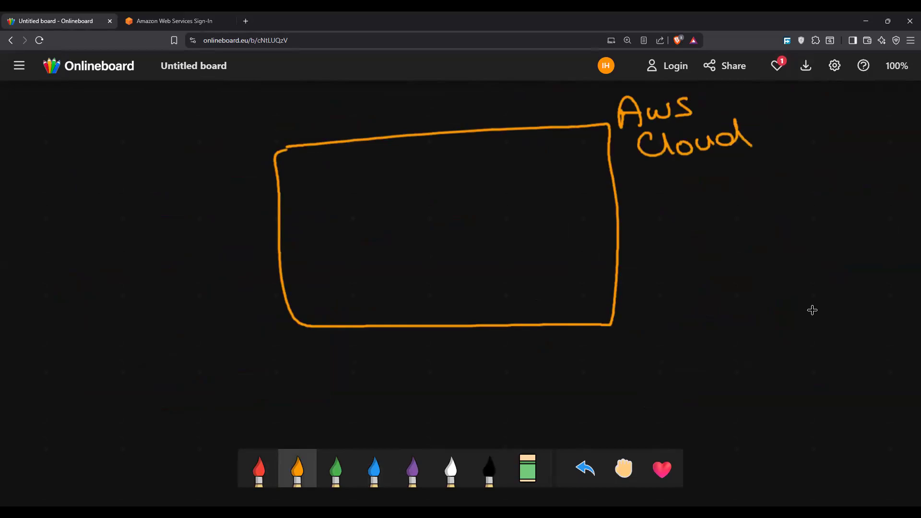
Step: Write "EC2" and, below it, "RDS" in green to the right of the AWS Cloud box
left_click(336, 468)
mouse_move(718, 200)
left_mouse_down()
mouse_move(709, 203)
mouse_move(727, 203)
mouse_move(736, 217)
left_mouse_up()
left_click_drag(739, 207, 756, 212)
left_click_drag(716, 236, 717, 256)
left_click_drag(716, 236, 737, 257)
mouse_move(740, 238)
left_mouse_down()
mouse_move(741, 254)
mouse_move(753, 251)
left_mouse_up()
left_click_drag(771, 236, 763, 255)
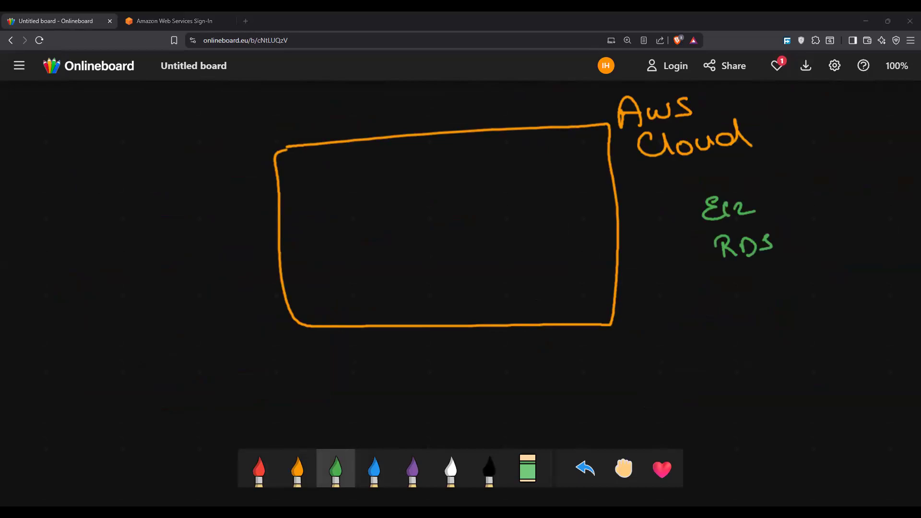
Step: Draw a white box labelled "on-prem" to the right of the AWS Cloud diagram, with an inner white box labelled "network"
left_click(259, 468)
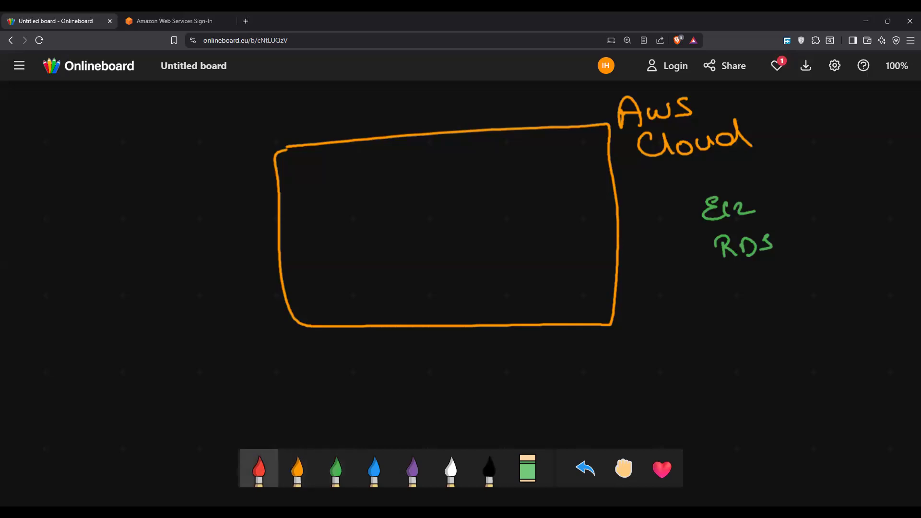
scroll(523, 226, "up", 1)
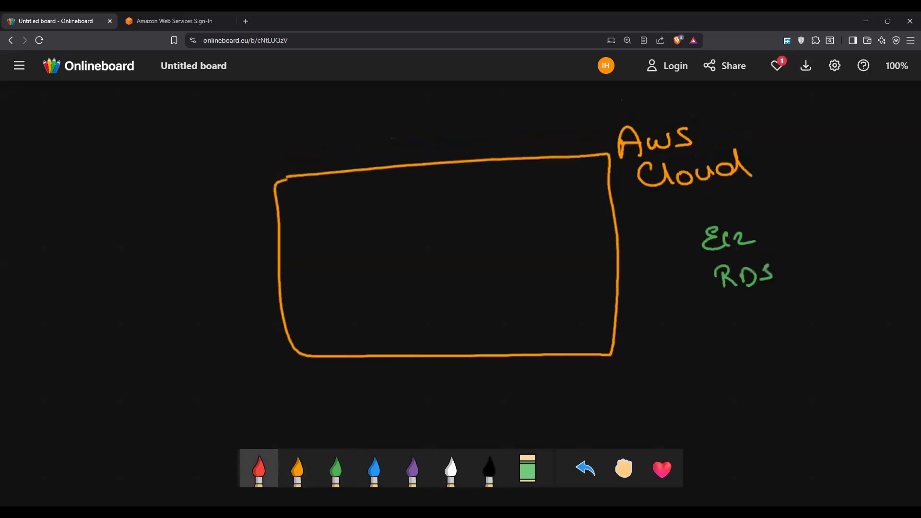
scroll(461, 240, "right", 8)
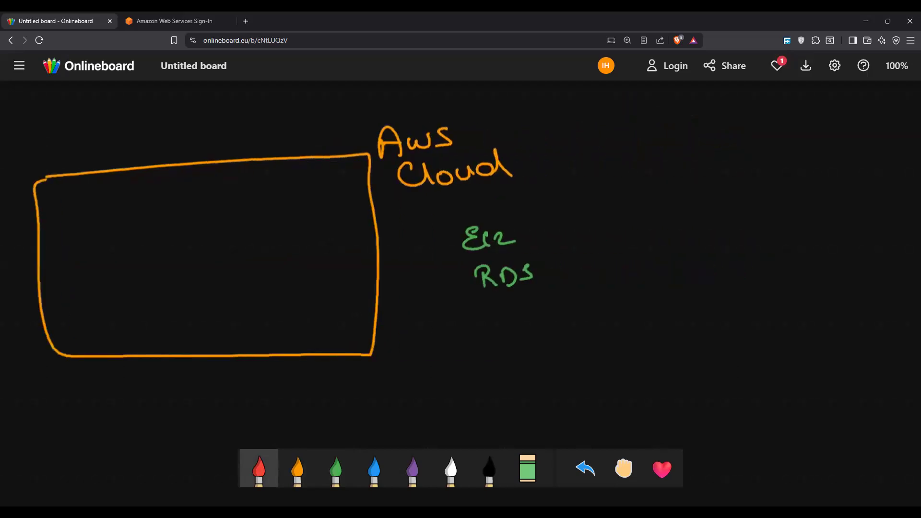
left_click(451, 468)
mouse_move(586, 156)
left_mouse_down()
mouse_move(635, 318)
mouse_move(902, 321)
mouse_move(757, 143)
mouse_move(614, 167)
left_mouse_up()
left_click_drag(653, 144, 784, 126)
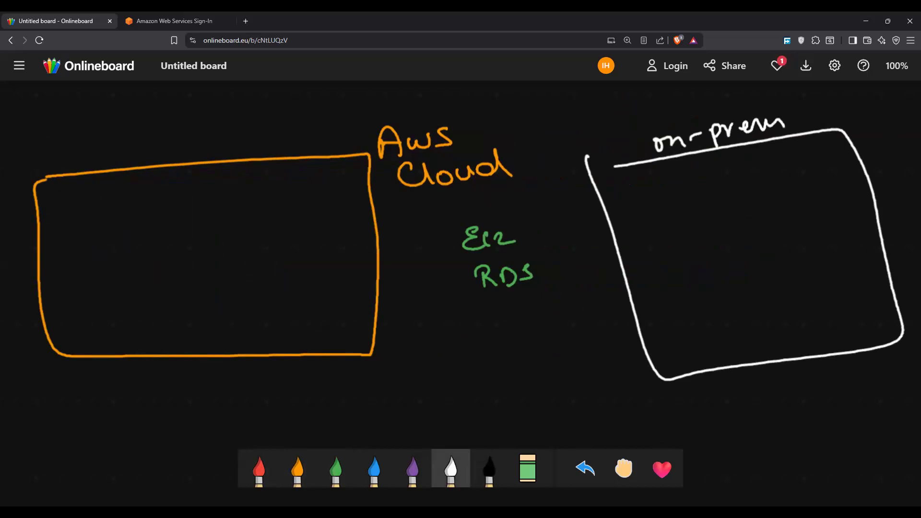
mouse_move(643, 193)
left_mouse_down()
mouse_move(679, 316)
mouse_move(854, 223)
mouse_move(694, 307)
left_mouse_up()
mouse_move(673, 179)
left_mouse_down()
mouse_move(765, 154)
mouse_move(775, 162)
left_mouse_up()
Step: Draw a white box inside the AWS Cloud box, label it "VPC", and double-underline and circle the label
mouse_move(73, 194)
left_mouse_down()
mouse_move(73, 259)
mouse_move(271, 294)
mouse_move(90, 188)
left_mouse_up()
left_click_drag(265, 191, 299, 181)
mouse_move(307, 182)
left_mouse_down()
mouse_move(304, 197)
mouse_move(306, 188)
left_mouse_up()
left_click_drag(321, 176, 330, 185)
left_click_drag(284, 210, 328, 201)
left_click_drag(316, 162, 305, 152)
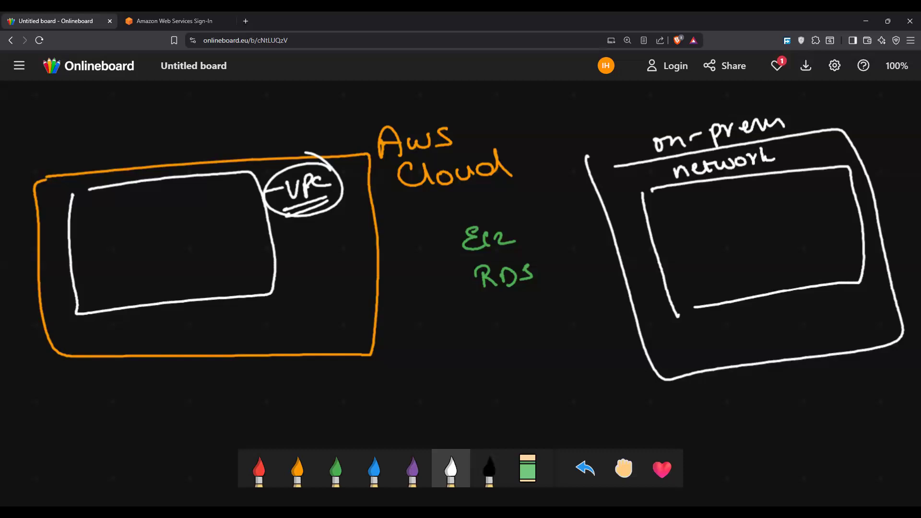
Step: Draw two red boxes side by side inside the white VPC box
left_click(259, 469)
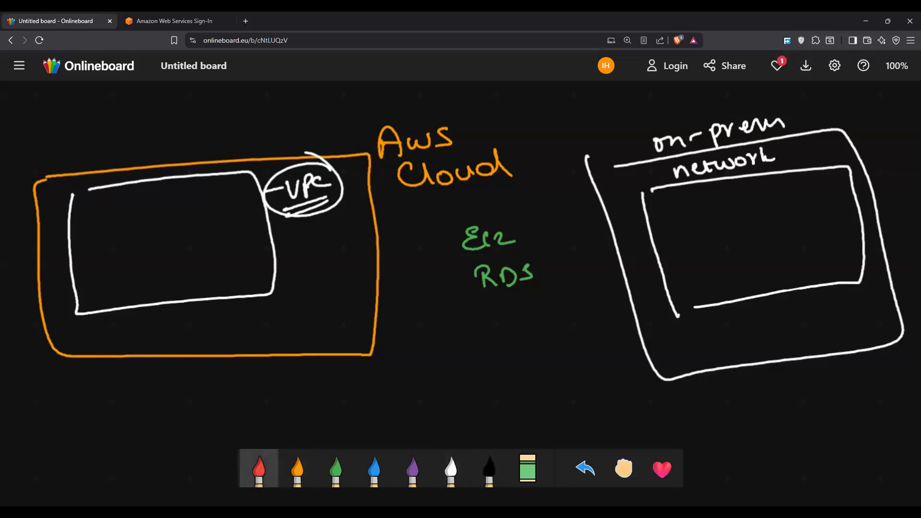
mouse_move(94, 224)
left_mouse_down()
mouse_move(103, 273)
mouse_move(172, 264)
mouse_move(120, 272)
left_mouse_up()
mouse_move(190, 210)
left_mouse_down()
mouse_move(202, 254)
mouse_move(259, 250)
mouse_move(204, 257)
left_mouse_up()
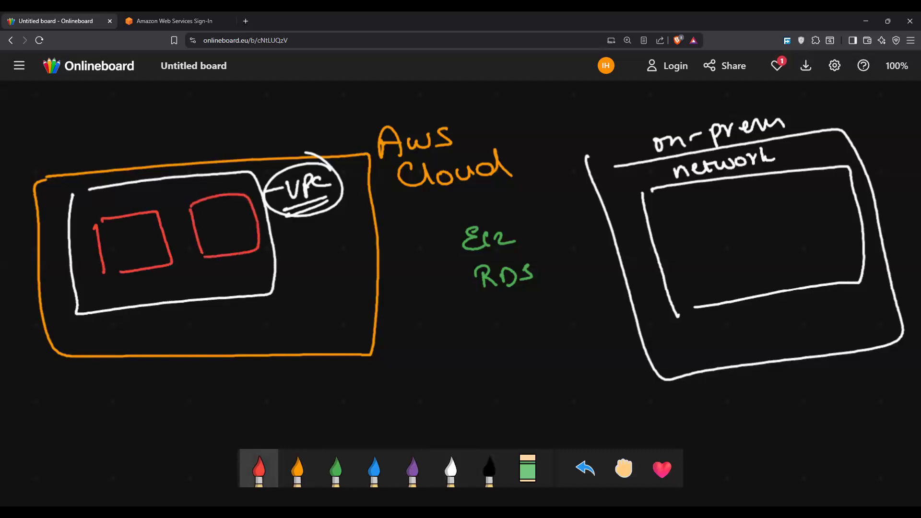
Step: Draw orange arrows from the two red boxes to below the AWS Cloud box and label them "DC1" and "DC2"
left_click(298, 469)
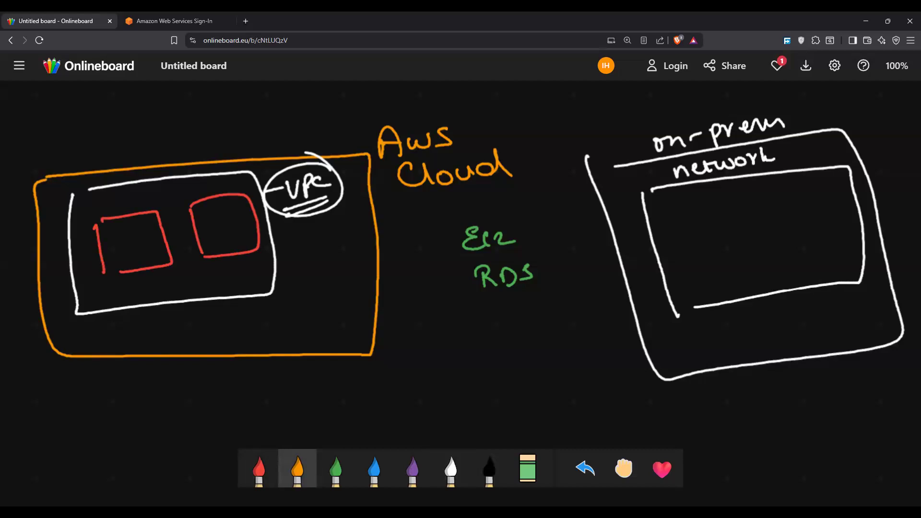
mouse_move(103, 275)
left_mouse_down()
mouse_move(128, 273)
mouse_move(54, 365)
mouse_move(66, 385)
mouse_move(46, 419)
left_mouse_up()
mouse_move(75, 402)
left_mouse_down()
mouse_move(72, 411)
mouse_move(81, 410)
left_mouse_up()
left_click_drag(224, 245, 232, 373)
mouse_move(217, 364)
left_mouse_down()
mouse_move(226, 377)
mouse_move(250, 361)
left_mouse_up()
left_click_drag(210, 389, 211, 406)
mouse_move(208, 386)
left_mouse_down()
mouse_move(229, 400)
mouse_move(242, 391)
left_mouse_up()
left_click_drag(247, 390, 265, 391)
Step: Draw red down arrows beside "DC1" and below the left red box, plus a curved red arrow towards the right box
left_click(259, 469)
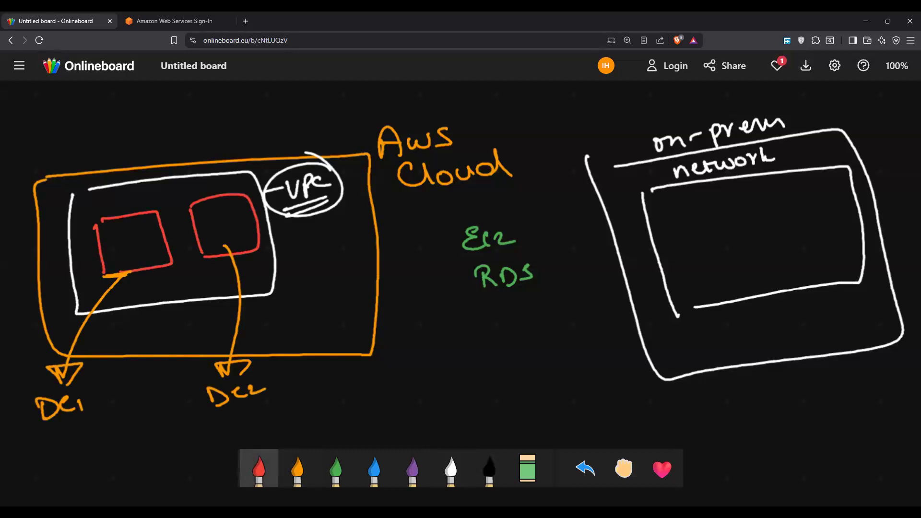
mouse_move(107, 330)
left_mouse_down()
mouse_move(108, 399)
mouse_move(120, 389)
mouse_move(113, 401)
mouse_move(103, 398)
left_mouse_up()
mouse_move(142, 272)
left_mouse_down()
mouse_move(142, 311)
mouse_move(153, 312)
mouse_move(140, 307)
left_mouse_up()
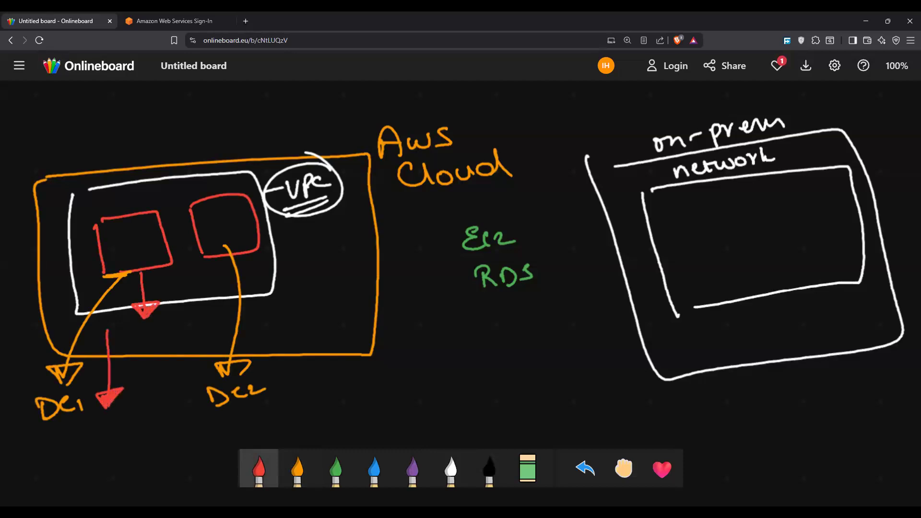
mouse_move(128, 199)
left_mouse_down()
mouse_move(184, 141)
mouse_move(225, 188)
mouse_move(239, 174)
mouse_move(217, 177)
left_mouse_up()
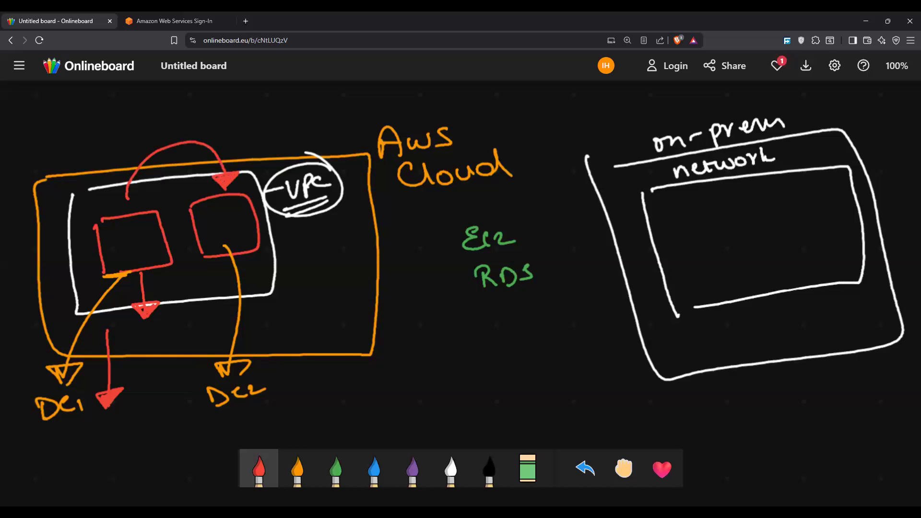
Step: Fill the right red box with orange lines and label it "Subnet2", then label the left red box "Subnet 1"
left_click(298, 468)
left_click_drag(205, 210, 247, 204)
mouse_move(204, 221)
left_mouse_down()
mouse_move(246, 215)
mouse_move(246, 238)
mouse_move(318, 246)
mouse_move(377, 231)
mouse_move(376, 241)
left_mouse_up()
mouse_move(381, 236)
left_mouse_down()
mouse_move(391, 230)
mouse_move(399, 240)
left_mouse_up()
mouse_move(152, 259)
left_mouse_down()
mouse_move(173, 289)
mouse_move(213, 272)
left_mouse_up()
left_click_drag(176, 298, 197, 291)
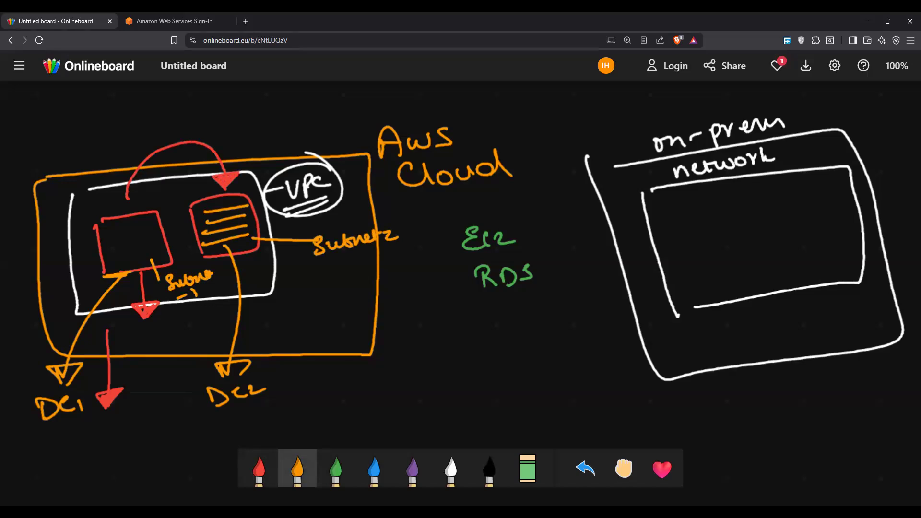
Step: Write "AZ" in orange under both "DC1" and "DC2", and add "(Availability Zones)" beside "DC2"
mouse_move(60, 431)
left_mouse_down()
mouse_move(54, 449)
mouse_move(69, 450)
left_mouse_up()
left_click_drag(47, 444, 92, 442)
left_click_drag(202, 432, 215, 422)
left_click_drag(217, 420, 231, 426)
mouse_move(276, 401)
left_mouse_down()
mouse_move(267, 423)
mouse_move(295, 415)
mouse_move(290, 407)
left_mouse_up()
left_click_drag(293, 401, 321, 411)
mouse_move(322, 398)
left_mouse_down()
mouse_move(329, 408)
mouse_move(340, 391)
mouse_move(355, 403)
mouse_move(372, 386)
mouse_move(408, 376)
mouse_move(412, 402)
left_mouse_up()
mouse_move(325, 417)
left_mouse_down()
mouse_move(361, 424)
mouse_move(397, 412)
left_mouse_up()
left_click_drag(401, 402, 395, 428)
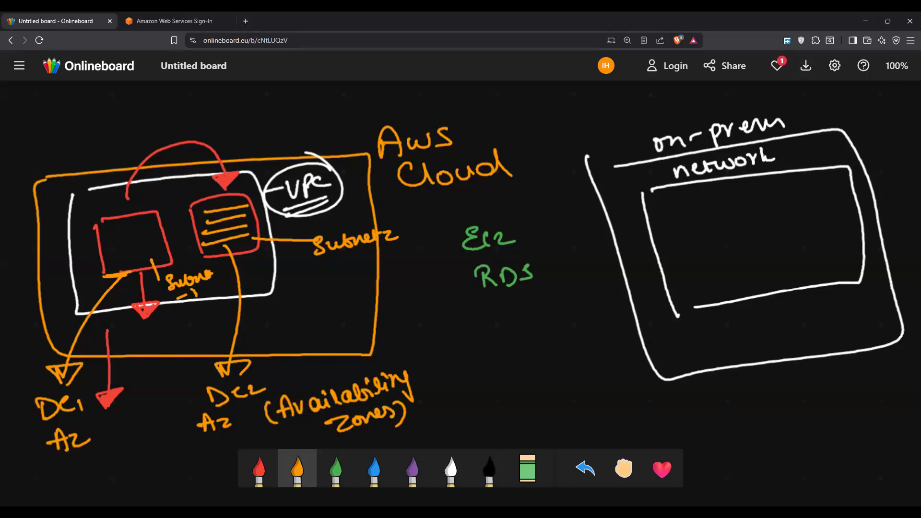
scroll(473, 180, "down", 10)
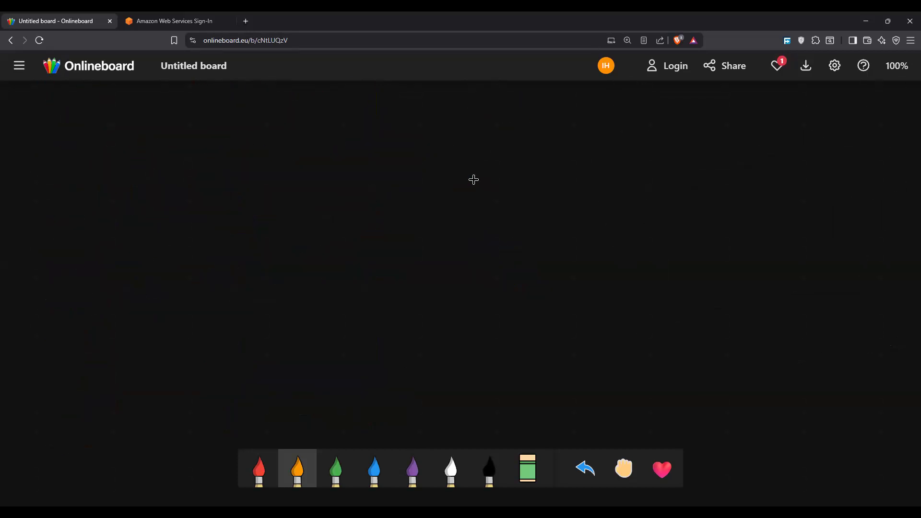
Step: Write "VI" in white on the empty board area and link it with a line to a double-underlined "my school"
key("6")
left_click_drag(397, 137, 442, 129)
left_click_drag(394, 155, 428, 150)
left_click_drag(425, 131, 432, 153)
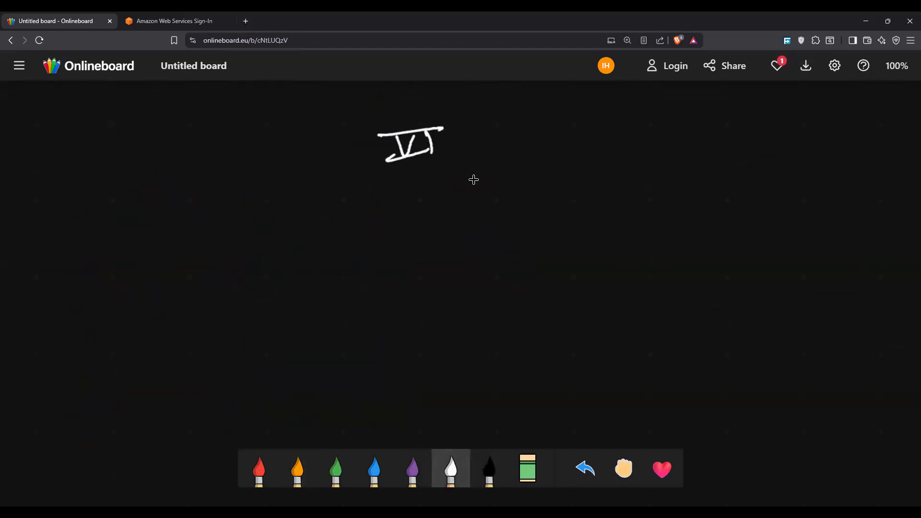
left_click_drag(517, 129, 592, 123)
mouse_move(622, 139)
left_mouse_down()
mouse_move(626, 123)
mouse_move(658, 137)
mouse_move(645, 144)
left_mouse_up()
left_click_drag(703, 118, 686, 137)
mouse_move(705, 133)
left_mouse_down()
mouse_move(711, 120)
mouse_move(751, 123)
mouse_move(769, 103)
mouse_move(772, 133)
left_mouse_up()
mouse_move(697, 141)
left_mouse_down()
mouse_move(779, 135)
mouse_move(762, 142)
left_mouse_up()
Step: Circle the "VI" in white and label it "VPC" with an arrow pointing to the circle
mouse_move(449, 122)
left_mouse_down()
mouse_move(419, 114)
mouse_move(451, 155)
mouse_move(488, 170)
mouse_move(514, 161)
left_mouse_up()
mouse_move(521, 160)
left_mouse_down()
mouse_move(522, 177)
mouse_move(521, 168)
left_mouse_up()
left_click_drag(551, 161, 555, 173)
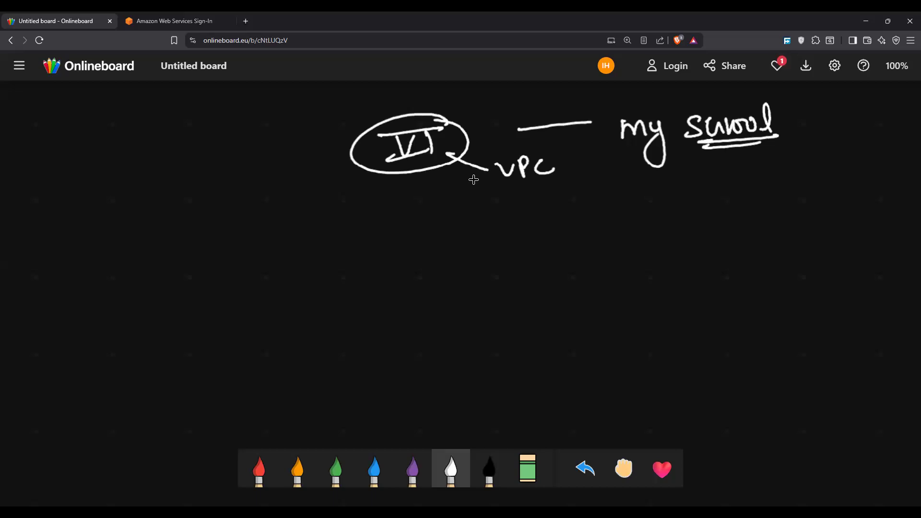
Step: Draw three red branches down from the circled "VI" and label them "Section A", "Section B" and "Section C"
left_click(259, 469)
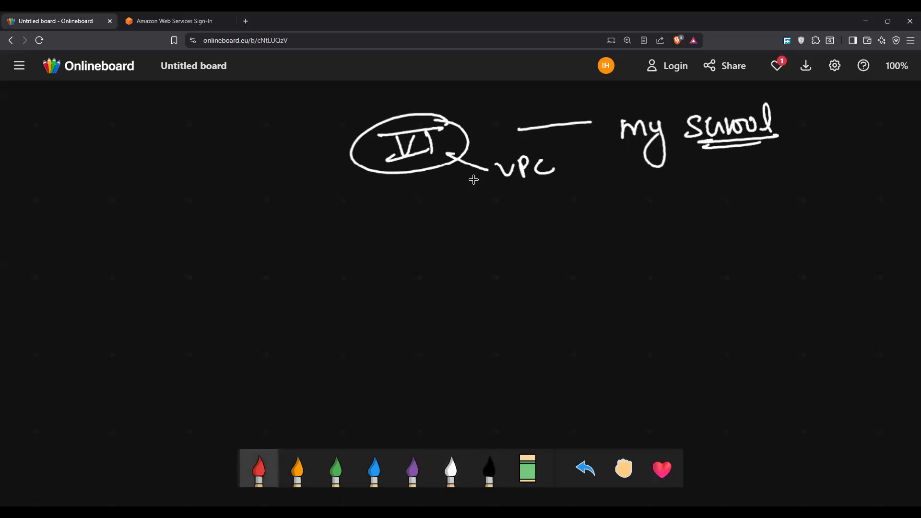
mouse_move(399, 170)
left_mouse_down()
mouse_move(268, 250)
mouse_move(579, 240)
left_mouse_up()
mouse_move(218, 266)
left_mouse_down()
mouse_move(197, 288)
mouse_move(270, 273)
mouse_move(300, 278)
left_mouse_up()
mouse_move(427, 262)
left_mouse_down()
mouse_move(408, 278)
mouse_move(442, 266)
mouse_move(445, 275)
mouse_move(499, 271)
left_mouse_up()
left_click_drag(494, 257, 508, 271)
mouse_move(605, 236)
left_mouse_down()
mouse_move(591, 257)
mouse_move(666, 243)
mouse_move(712, 247)
left_mouse_up()
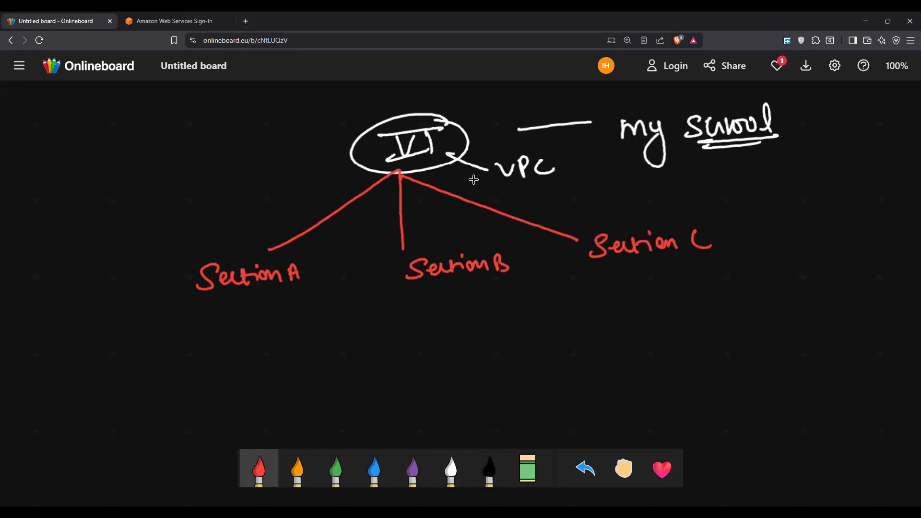
Step: Draw an orange four-branch bracket under "Section A" and write a short entry beside each branch
key("2")
left_click_drag(231, 295, 263, 311)
mouse_move(230, 314)
left_mouse_down()
mouse_move(224, 331)
mouse_move(270, 330)
left_mouse_up()
mouse_move(231, 332)
left_mouse_down()
mouse_move(224, 353)
mouse_move(257, 354)
mouse_move(253, 376)
left_mouse_up()
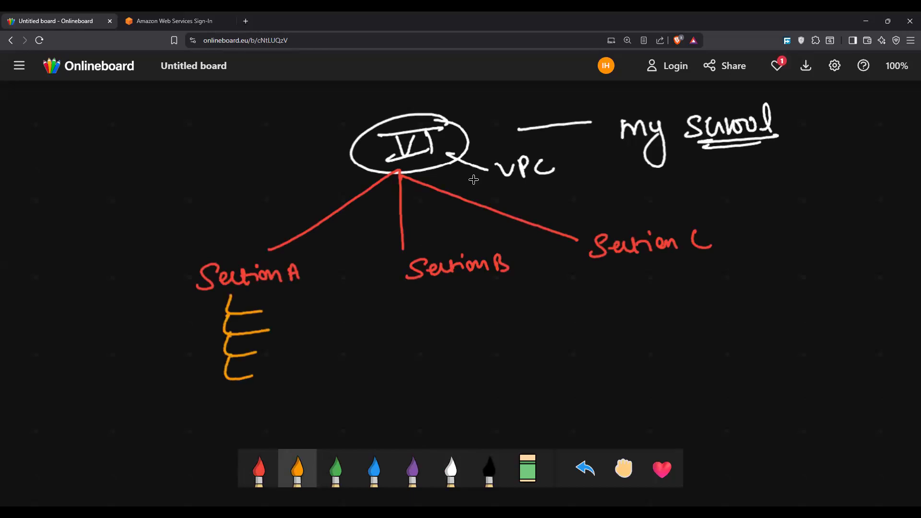
mouse_move(286, 299)
left_mouse_down()
mouse_move(270, 315)
mouse_move(303, 315)
mouse_move(279, 339)
left_mouse_up()
left_click_drag(291, 334, 308, 327)
mouse_move(269, 345)
left_mouse_down()
mouse_move(275, 351)
mouse_move(264, 359)
mouse_move(307, 338)
mouse_move(318, 352)
mouse_move(266, 381)
mouse_move(290, 371)
left_mouse_up()
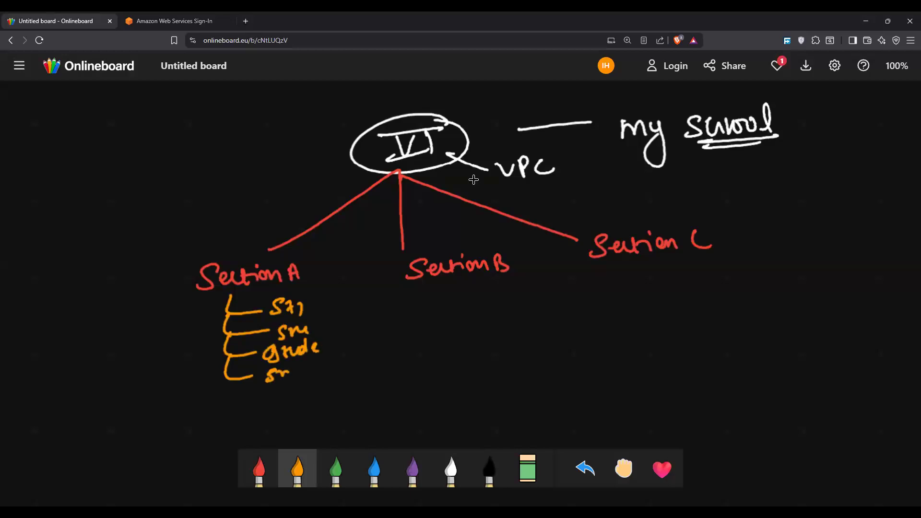
Step: Outline each of the three sections with a green box and label the boxes "B1", "B1" and "B2"
left_click(336, 470)
mouse_move(178, 244)
left_mouse_down()
mouse_move(321, 244)
mouse_move(320, 447)
left_mouse_up()
left_click_drag(224, 207, 225, 234)
mouse_move(225, 206)
left_mouse_down()
mouse_move(226, 234)
mouse_move(263, 236)
left_mouse_up()
mouse_move(380, 247)
left_mouse_down()
mouse_move(381, 402)
mouse_move(581, 388)
mouse_move(585, 405)
left_mouse_up()
left_click_drag(438, 202, 440, 218)
mouse_move(440, 201)
left_mouse_down()
mouse_move(446, 225)
mouse_move(474, 235)
left_mouse_up()
mouse_move(591, 239)
left_mouse_down()
mouse_move(625, 405)
mouse_move(714, 225)
mouse_move(763, 386)
left_mouse_up()
left_click_drag(657, 190, 658, 217)
left_click_drag(669, 203, 701, 215)
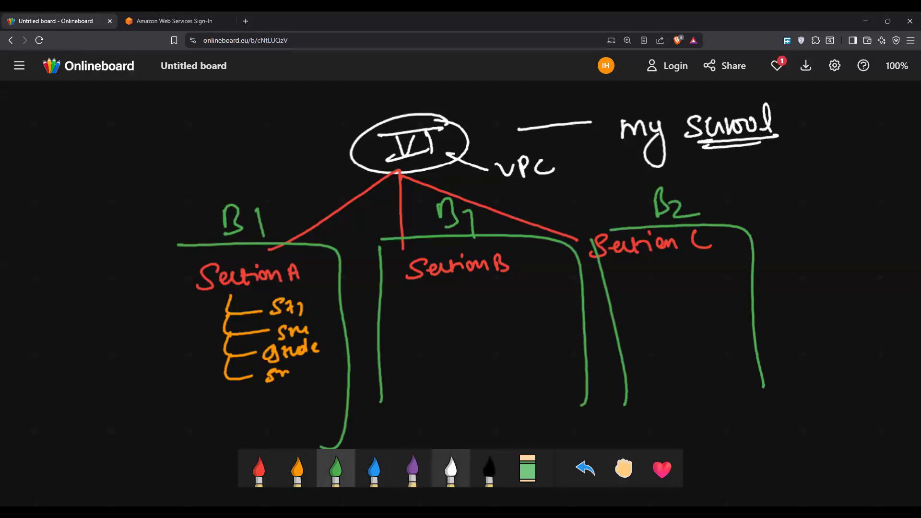
Step: Draw overlapping white arcs across the two "B1" labels, plus white strokes beside "Section A" and over "Section B"
left_click(451, 469)
mouse_move(146, 274)
left_mouse_down()
mouse_move(165, 253)
mouse_move(517, 237)
mouse_move(211, 232)
mouse_move(158, 265)
left_mouse_up()
mouse_move(517, 237)
left_mouse_down()
mouse_move(311, 206)
mouse_move(294, 221)
mouse_move(525, 234)
mouse_move(182, 247)
left_mouse_up()
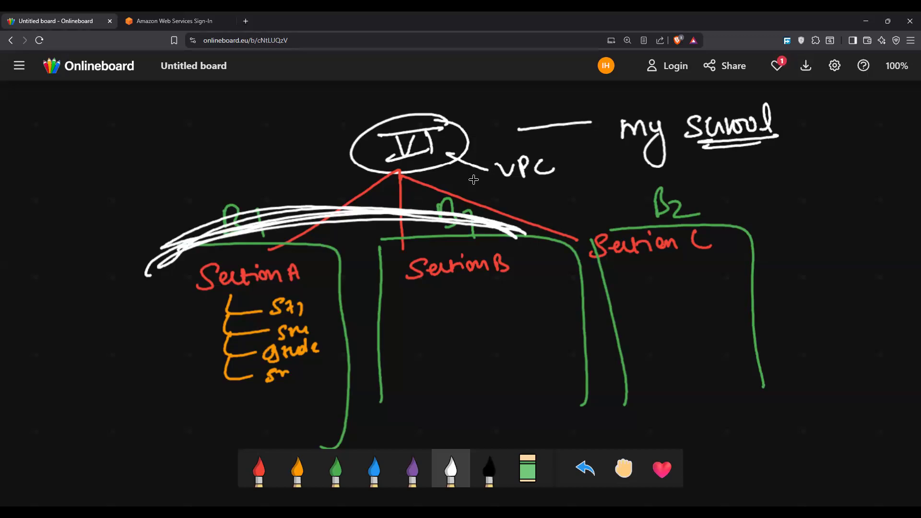
mouse_move(341, 314)
left_mouse_down()
mouse_move(293, 242)
mouse_move(344, 304)
left_mouse_up()
mouse_move(409, 324)
left_mouse_down()
mouse_move(439, 254)
mouse_move(434, 277)
left_mouse_up()
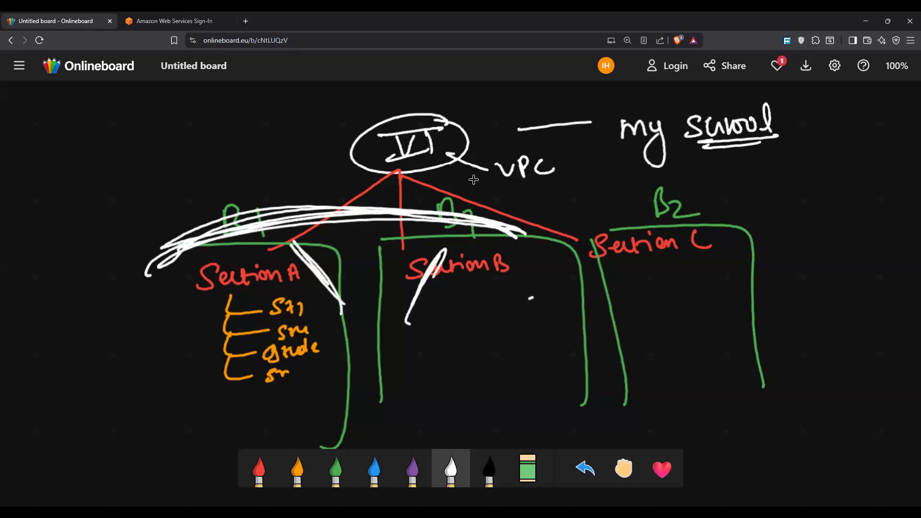
Step: Circle "B2" in white, draw bracket lines and ticks under "Section C", and add a curly brace beside its box
mouse_move(632, 255)
left_mouse_down()
mouse_move(630, 290)
mouse_move(690, 288)
mouse_move(631, 322)
left_mouse_up()
mouse_move(633, 290)
left_mouse_down()
mouse_move(626, 325)
mouse_move(704, 325)
left_mouse_up()
mouse_move(696, 173)
left_mouse_down()
mouse_move(604, 226)
mouse_move(595, 211)
mouse_move(695, 175)
left_mouse_up()
mouse_move(734, 221)
left_mouse_down()
mouse_move(785, 250)
mouse_move(780, 304)
left_mouse_up()
mouse_move(807, 270)
left_mouse_down()
mouse_move(815, 252)
mouse_move(823, 263)
left_mouse_up()
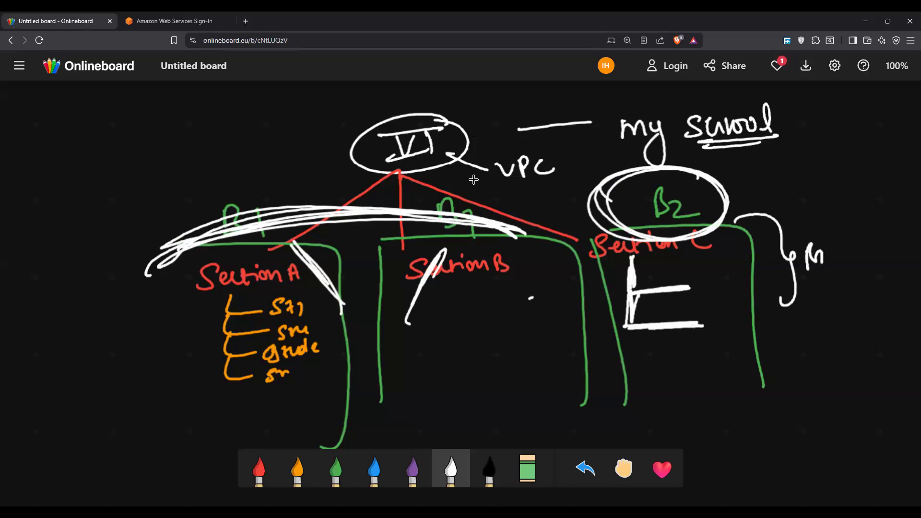
mouse_move(710, 266)
left_mouse_down()
mouse_move(731, 259)
mouse_move(737, 276)
left_mouse_up()
Step: Circle "Section A" in white, link it to the label "Subnetwork", and write a circled "Sub network" below
mouse_move(304, 263)
left_mouse_down()
mouse_move(211, 302)
mouse_move(191, 301)
mouse_move(261, 251)
left_mouse_up()
left_click_drag(184, 286, 149, 299)
mouse_move(62, 319)
left_mouse_down()
mouse_move(41, 345)
mouse_move(85, 338)
mouse_move(115, 312)
mouse_move(158, 302)
left_mouse_up()
mouse_move(70, 370)
left_mouse_down()
mouse_move(49, 397)
mouse_move(94, 367)
mouse_move(126, 374)
mouse_move(183, 349)
mouse_move(197, 331)
mouse_move(223, 346)
left_mouse_up()
left_click_drag(204, 315, 222, 343)
Step: Write "network VPC" in white below the boxes and draw a line from it down to "Subnetwork" and "Small network"
scroll(473, 180, "down", 4)
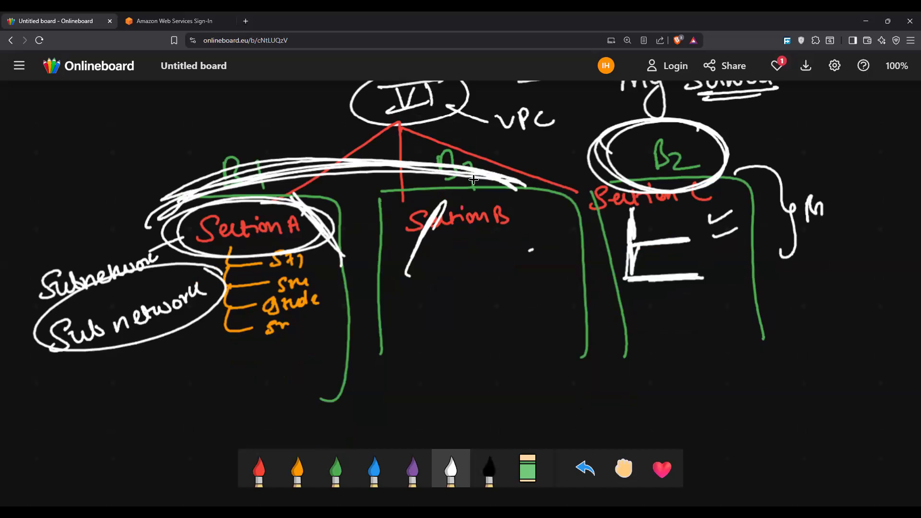
mouse_move(411, 251)
left_mouse_down()
mouse_move(417, 266)
mouse_move(470, 261)
mouse_move(488, 247)
mouse_move(526, 257)
mouse_move(581, 232)
mouse_move(588, 239)
left_mouse_up()
left_click_drag(615, 236, 618, 250)
left_click_drag(489, 274, 326, 335)
mouse_move(238, 353)
left_mouse_down()
mouse_move(208, 377)
mouse_move(357, 348)
left_mouse_up()
mouse_move(232, 385)
left_mouse_down()
mouse_move(215, 406)
mouse_move(286, 379)
mouse_move(387, 379)
left_mouse_up()
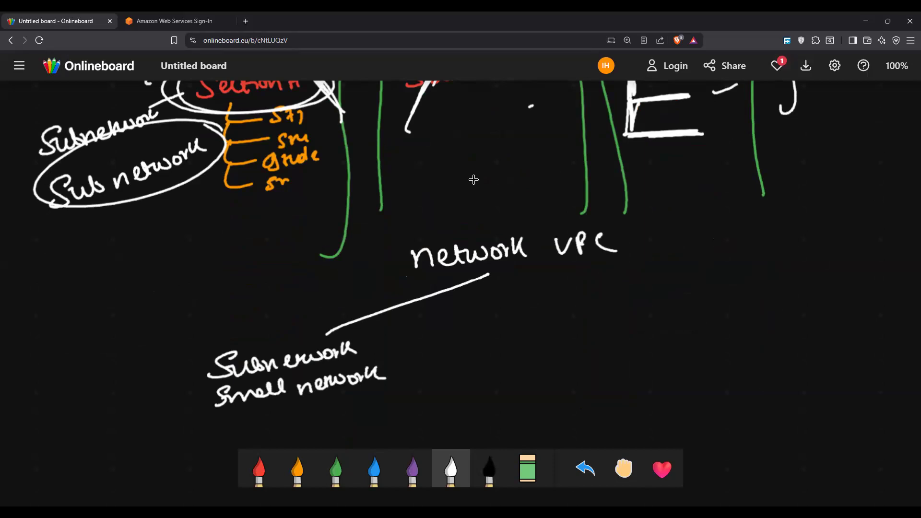
Step: Switch to the AWS sign-in page, enter the IAM username and the account password, and sign in
left_click(211, 19)
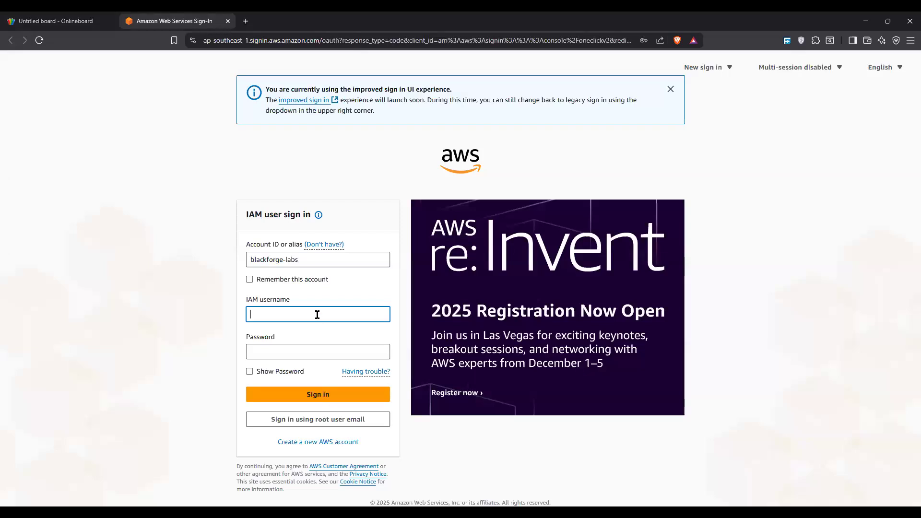
left_click(317, 314)
type("R")
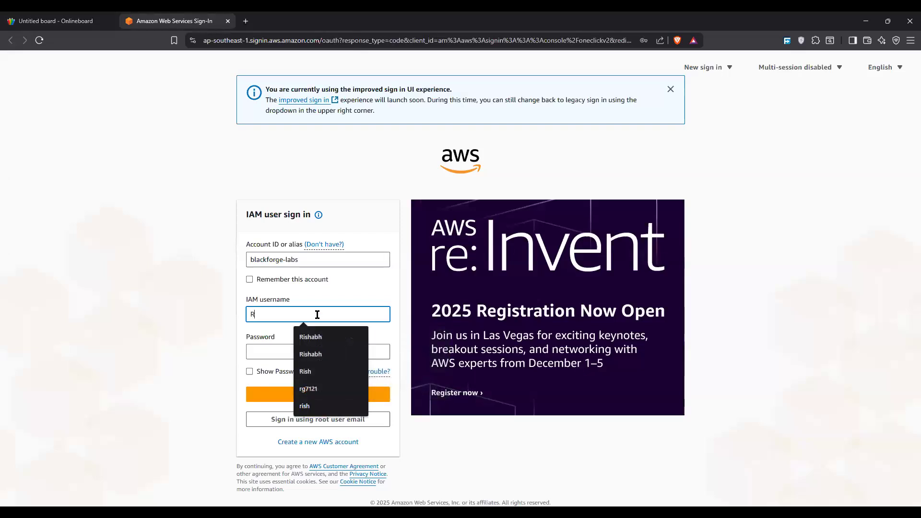
type("ishabh")
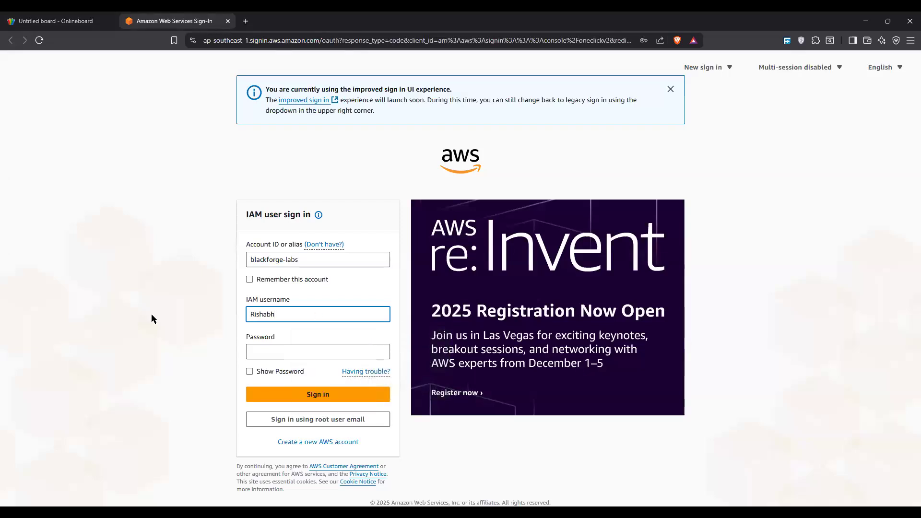
left_click(327, 352)
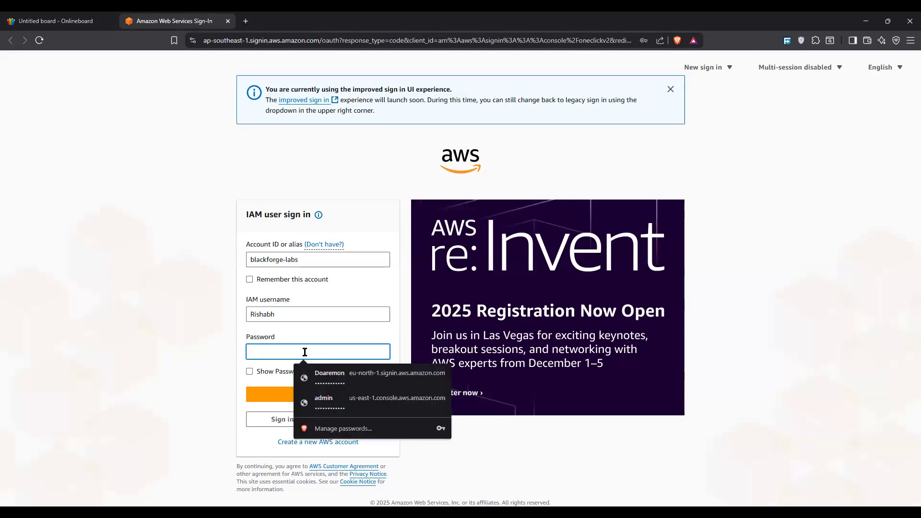
type("*")
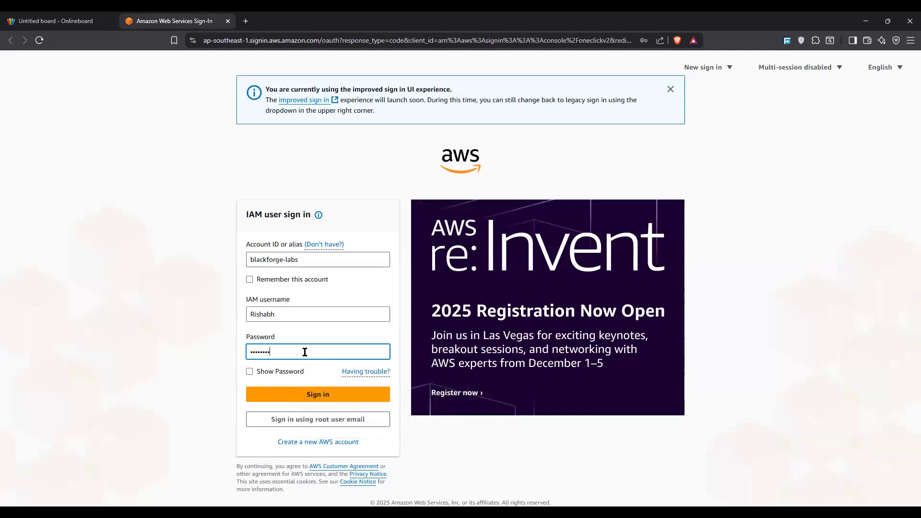
type("*")
key("Return")
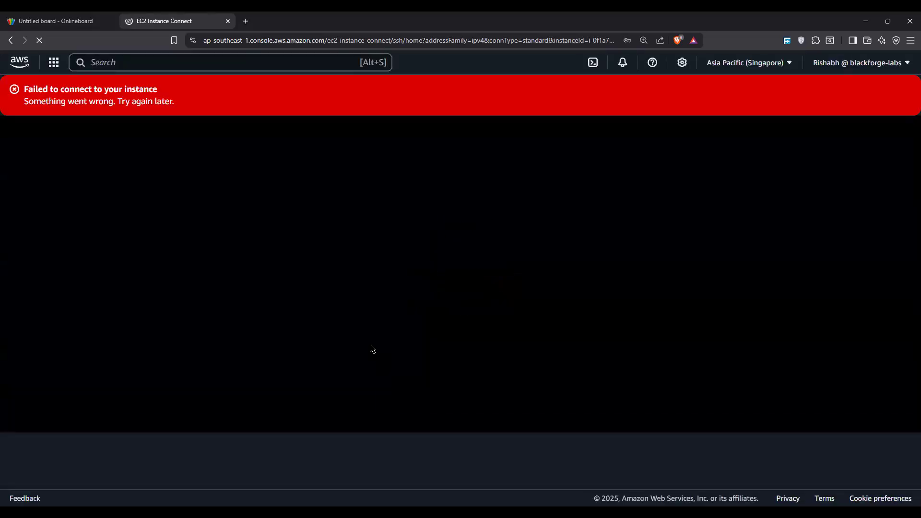
Step: Open the EC2 Instances list from Console Home, dismissing the save-password prompt, and refresh the list
left_click(15, 66)
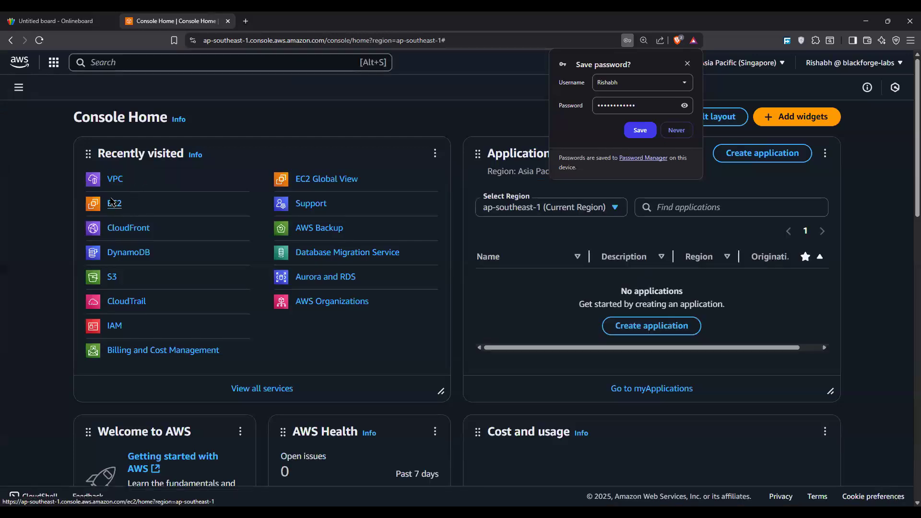
left_click(113, 203)
left_click(687, 61)
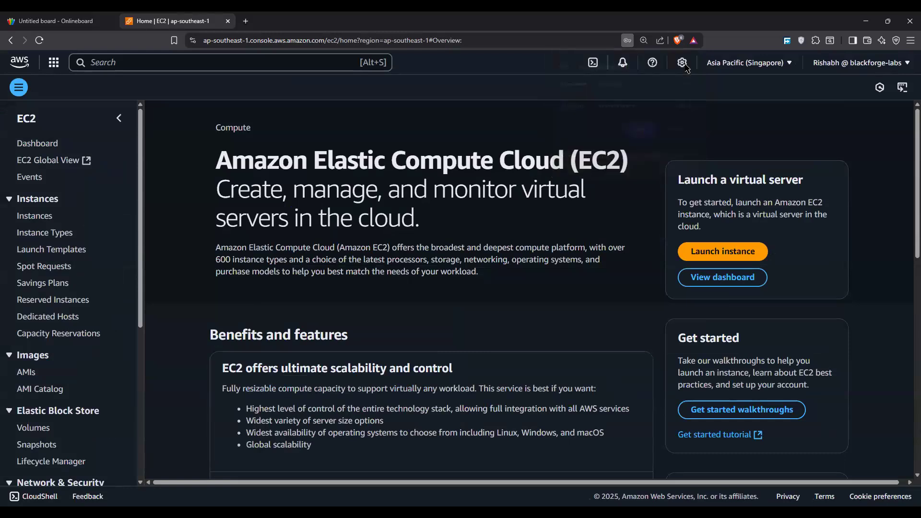
left_click(50, 216)
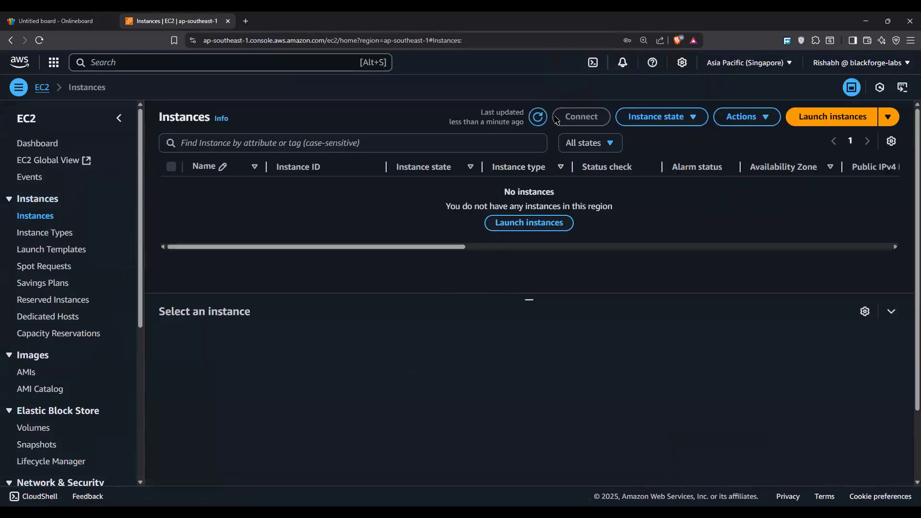
left_click(535, 121)
left_click(535, 121)
Step: Search the AWS console for "vpc" and open the VPC service
key("alt+s")
type("vpc")
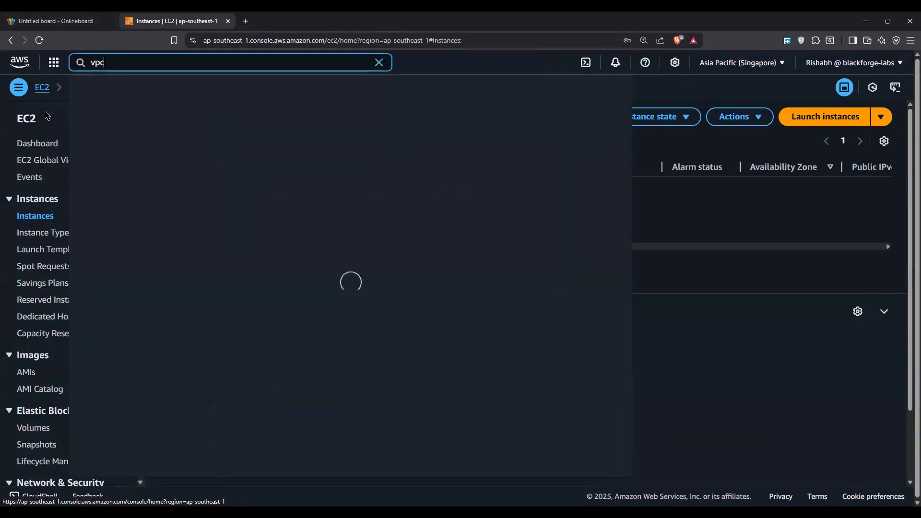
left_click(262, 135)
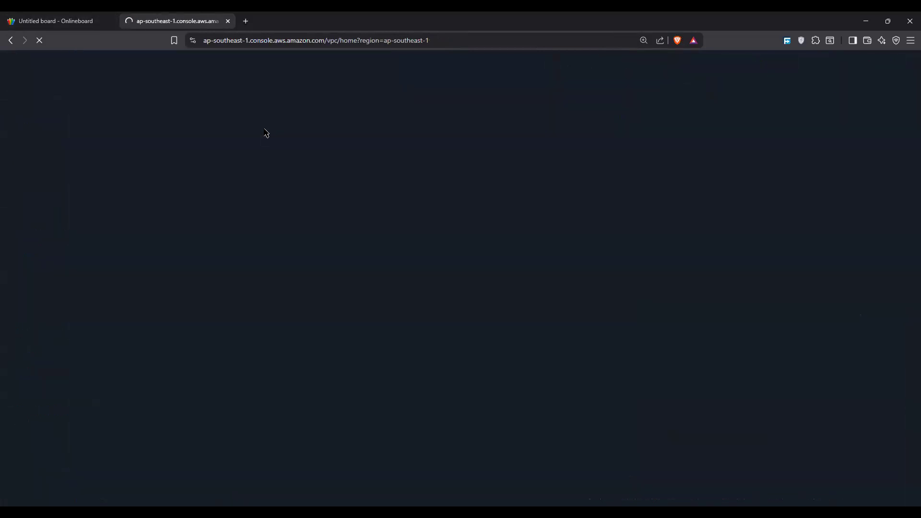
Step: Return to Onlineboard, draw a green arrow down from "network VPC" and write "10.0.0.0/23" beneath it
left_click(113, 23)
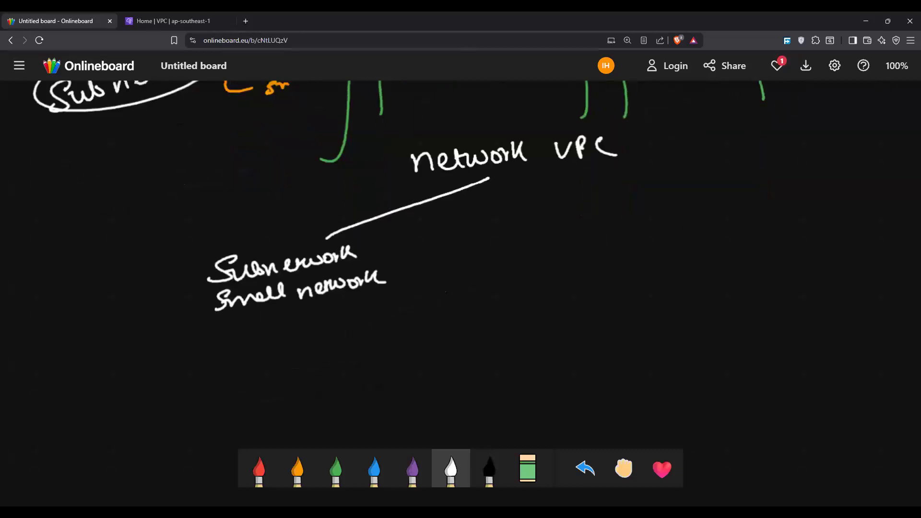
left_click(336, 468)
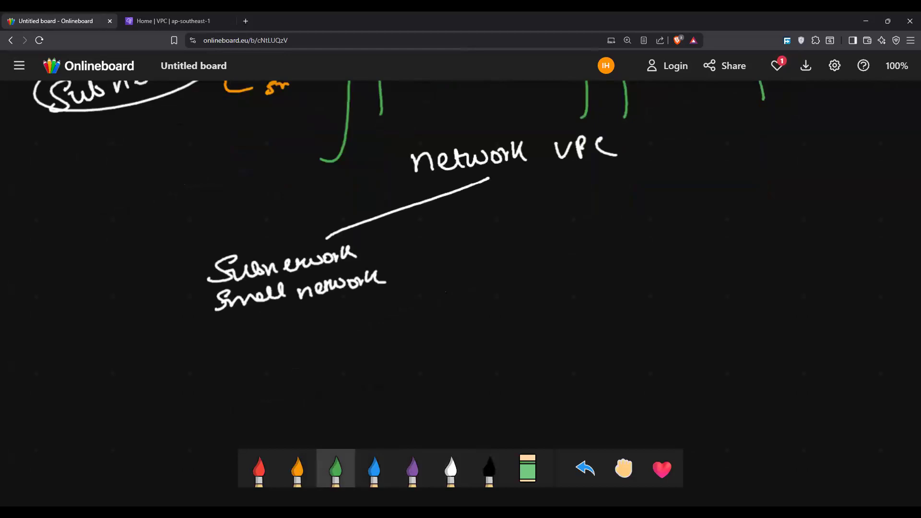
mouse_move(526, 171)
left_mouse_down()
mouse_move(536, 246)
mouse_move(513, 288)
mouse_move(525, 272)
mouse_move(600, 261)
mouse_move(628, 281)
left_mouse_up()
left_click(534, 276)
left_click(559, 276)
left_click(586, 272)
mouse_move(645, 246)
left_mouse_down()
mouse_move(655, 254)
mouse_move(645, 262)
left_mouse_up()
mouse_move(666, 245)
left_mouse_down()
mouse_move(668, 258)
mouse_move(695, 255)
left_mouse_up()
key("ctrl+z")
key("ctrl+z")
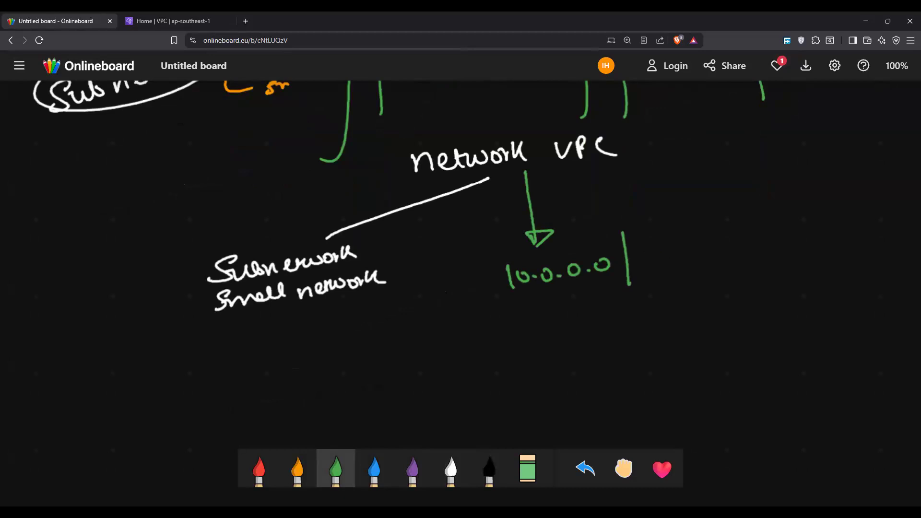
left_click_drag(645, 248, 675, 269)
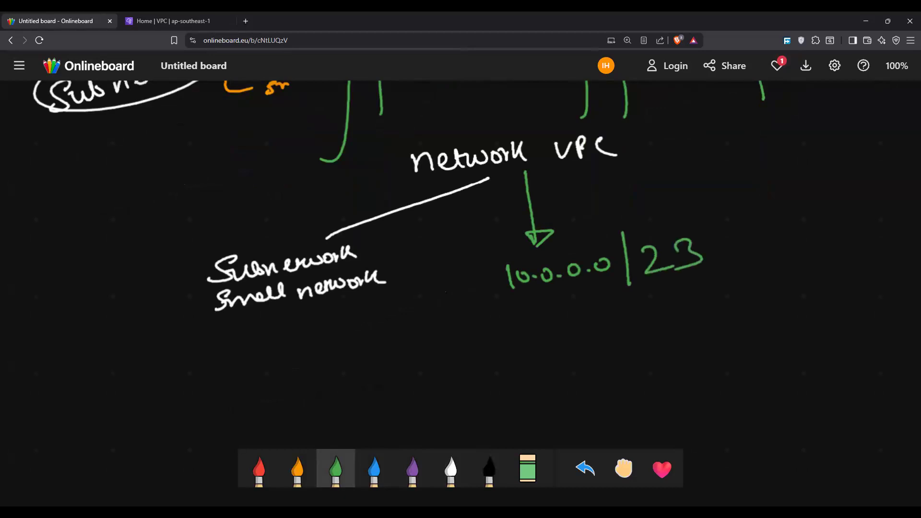
Step: Draw a green bent line up from the "/23" to a circled "512"
mouse_move(631, 224)
left_mouse_down()
mouse_move(625, 192)
mouse_move(726, 174)
mouse_move(747, 183)
mouse_move(771, 156)
left_mouse_up()
mouse_move(777, 157)
left_mouse_down()
mouse_move(779, 176)
mouse_move(811, 170)
mouse_move(792, 142)
left_mouse_up()
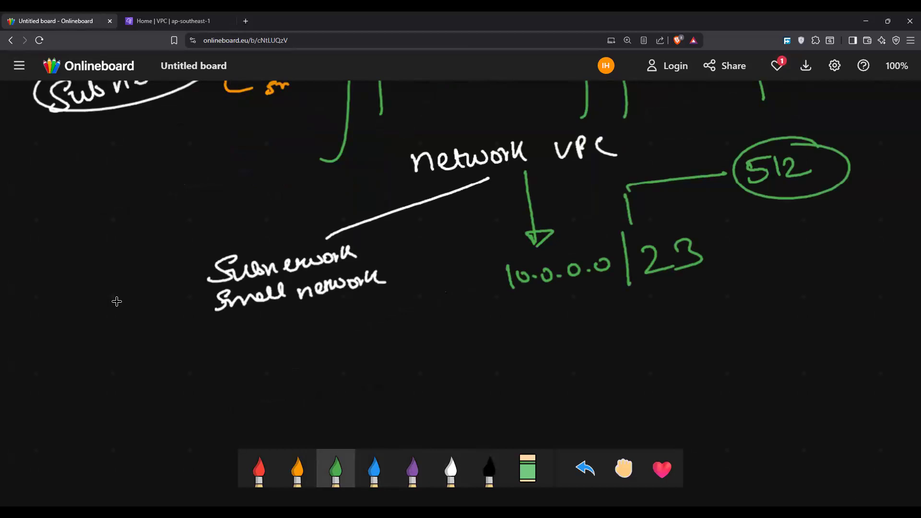
key("alt+Tab")
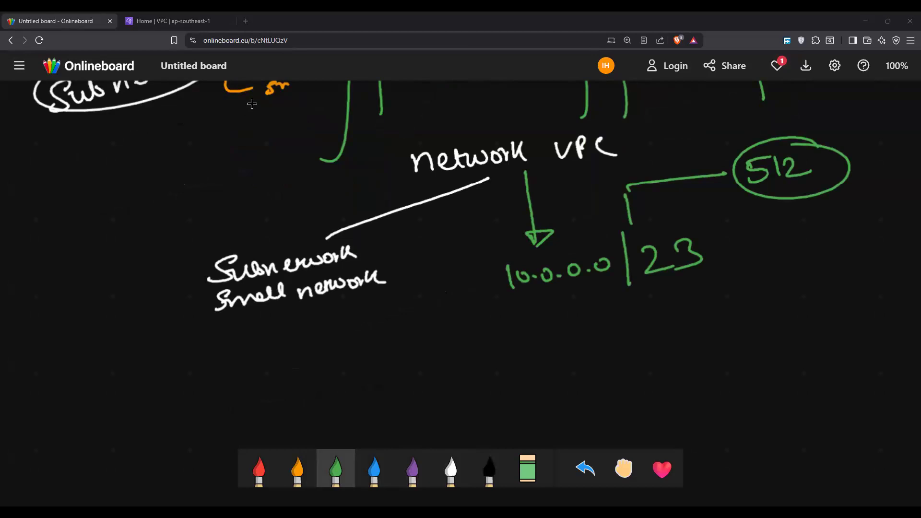
Step: Draw four white branches from "10.0.0.0/23" and label them "S1", "S2", "S3" and "S4"
left_click(451, 469)
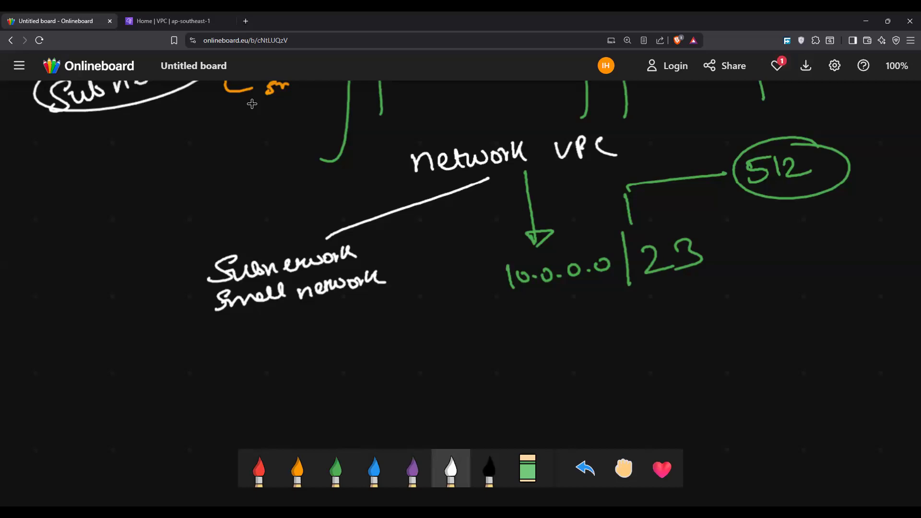
left_click_drag(517, 301, 387, 367)
left_click_drag(525, 302, 549, 353)
left_click_drag(546, 302, 674, 335)
left_click_drag(611, 293, 765, 302)
mouse_move(363, 390)
left_mouse_down()
mouse_move(387, 382)
mouse_move(363, 402)
left_mouse_up()
left_click_drag(383, 392, 397, 404)
left_click_drag(543, 364, 523, 386)
left_click_drag(547, 376, 567, 384)
mouse_move(666, 342)
left_mouse_down()
mouse_move(648, 365)
mouse_move(677, 369)
left_mouse_up()
mouse_move(775, 311)
left_mouse_down()
mouse_move(761, 340)
mouse_move(798, 328)
left_mouse_up()
left_click_drag(799, 318, 803, 341)
Step: Draw an orange box around "S1" and "S2" with an arrow pointing away from the side nearest "S1"
scroll(252, 104, "down", 2)
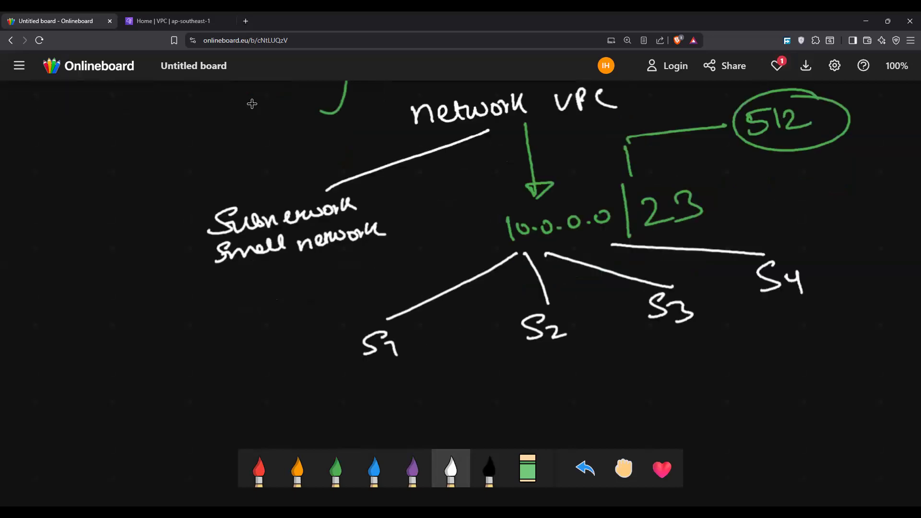
left_click(297, 469)
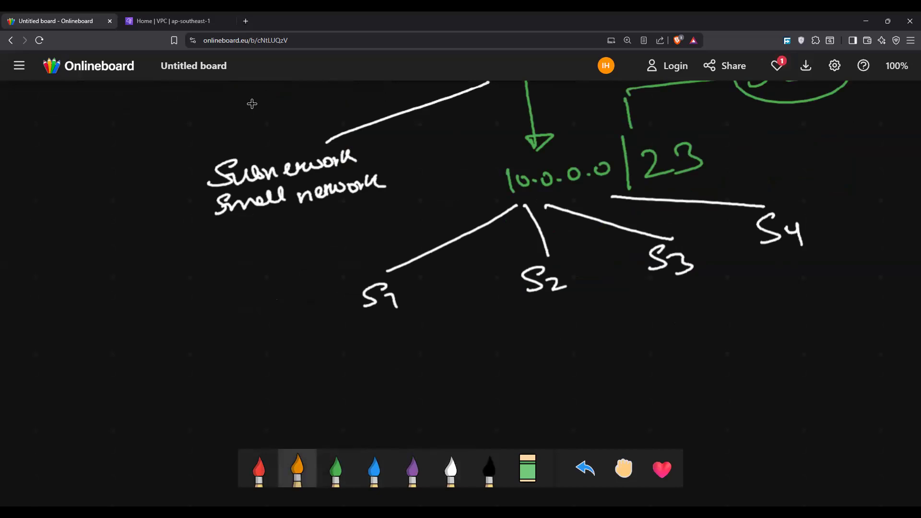
scroll(252, 103, "up", 1)
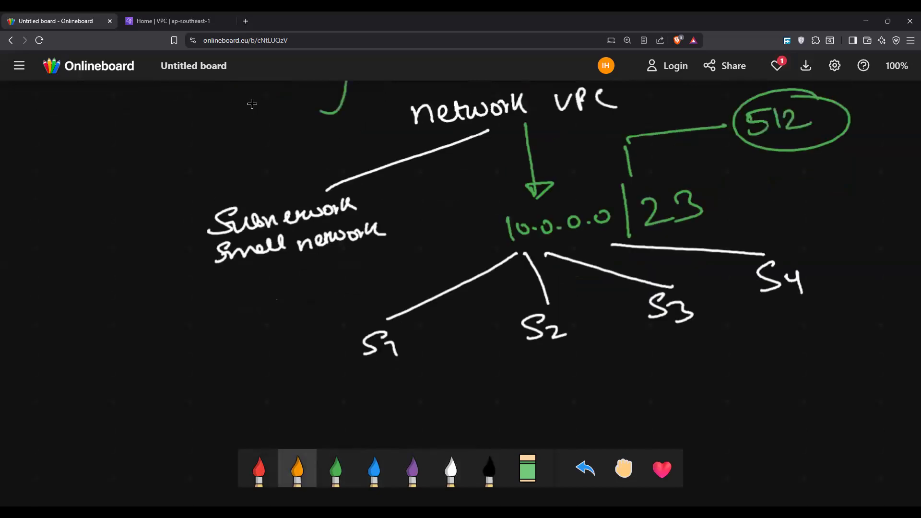
scroll(252, 104, "down", 1)
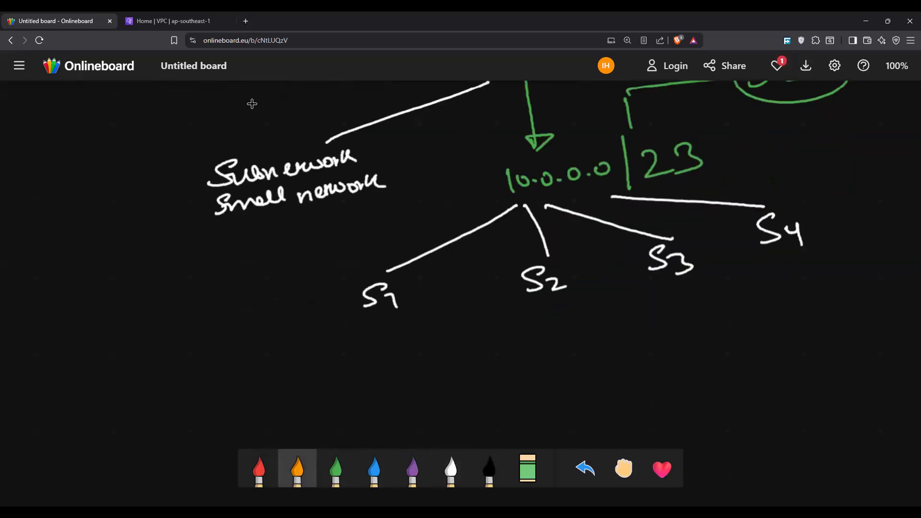
mouse_move(325, 268)
left_mouse_down()
mouse_move(575, 233)
mouse_move(612, 309)
mouse_move(321, 354)
mouse_move(353, 263)
left_mouse_up()
left_click_drag(236, 324, 300, 313)
left_click_drag(239, 322, 218, 329)
Step: Write the orange note "will be for my Public Servers or resources" at the arrow's tip
mouse_move(63, 312)
left_mouse_down()
mouse_move(78, 320)
mouse_move(154, 307)
left_mouse_up()
left_click_drag(53, 365, 51, 402)
left_click_drag(32, 384, 48, 379)
left_click_drag(56, 374, 69, 376)
mouse_move(94, 363)
left_mouse_down()
mouse_move(111, 388)
mouse_move(78, 428)
mouse_move(122, 410)
mouse_move(124, 400)
left_mouse_up()
mouse_move(128, 407)
left_mouse_down()
mouse_move(135, 395)
mouse_move(139, 408)
left_mouse_up()
mouse_move(183, 379)
left_mouse_down()
mouse_move(169, 398)
mouse_move(192, 389)
left_mouse_up()
left_click_drag(192, 389, 254, 365)
mouse_move(126, 436)
left_mouse_down()
mouse_move(123, 444)
mouse_move(133, 434)
left_mouse_up()
left_click_drag(134, 441, 174, 424)
left_click_drag(174, 425, 260, 403)
Step: Draw red lines down from "S1" and "S2" and write the red note "Whatever the resources, automatically Public IP address" beneath them
left_click(259, 468)
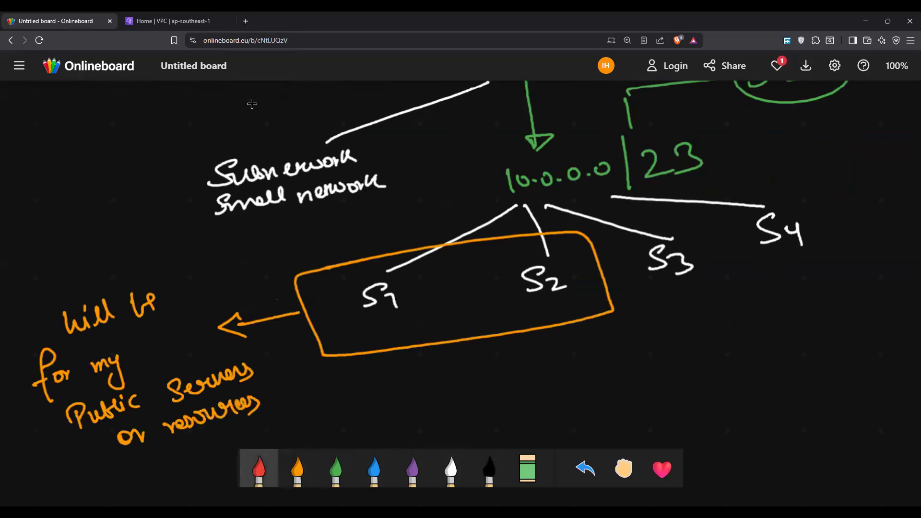
left_click_drag(377, 317, 364, 378)
left_click_drag(555, 294, 428, 375)
mouse_move(329, 400)
left_mouse_down()
mouse_move(341, 407)
mouse_move(458, 379)
mouse_move(388, 420)
mouse_move(459, 399)
mouse_move(470, 408)
left_mouse_up()
left_click_drag(478, 399, 477, 410)
mouse_move(494, 374)
left_mouse_down()
mouse_move(575, 358)
mouse_move(610, 337)
left_mouse_up()
mouse_move(496, 408)
left_mouse_down()
mouse_move(503, 395)
mouse_move(590, 370)
mouse_move(513, 422)
mouse_move(527, 408)
mouse_move(570, 402)
left_mouse_up()
left_click_drag(568, 411, 580, 399)
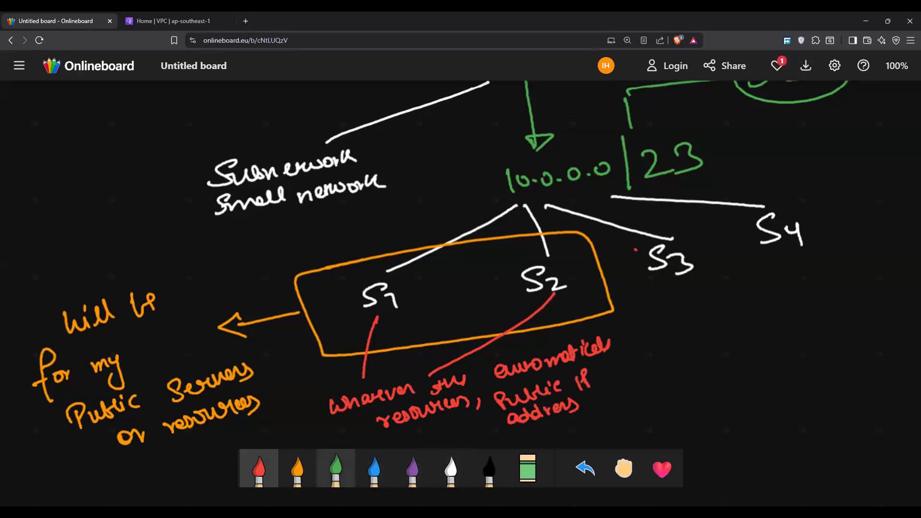
Step: Box "S3" and "S4" in orange and link both by green lines to the green note "will be private Servers or resources"
left_click(298, 469)
mouse_move(630, 244)
left_mouse_down()
mouse_move(657, 314)
mouse_move(840, 259)
mouse_move(660, 311)
left_mouse_up()
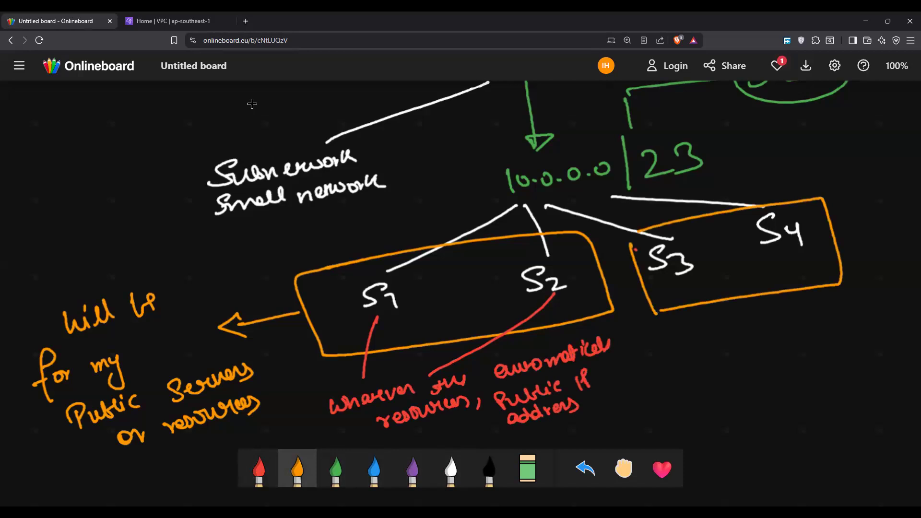
left_click(335, 469)
left_click_drag(676, 281, 734, 337)
left_click_drag(780, 256, 781, 330)
mouse_move(730, 350)
left_mouse_down()
mouse_move(742, 364)
mouse_move(770, 343)
mouse_move(824, 355)
mouse_move(892, 322)
left_mouse_up()
mouse_move(782, 374)
left_mouse_down()
mouse_move(797, 384)
mouse_move(868, 364)
left_mouse_up()
left_click_drag(769, 412, 876, 389)
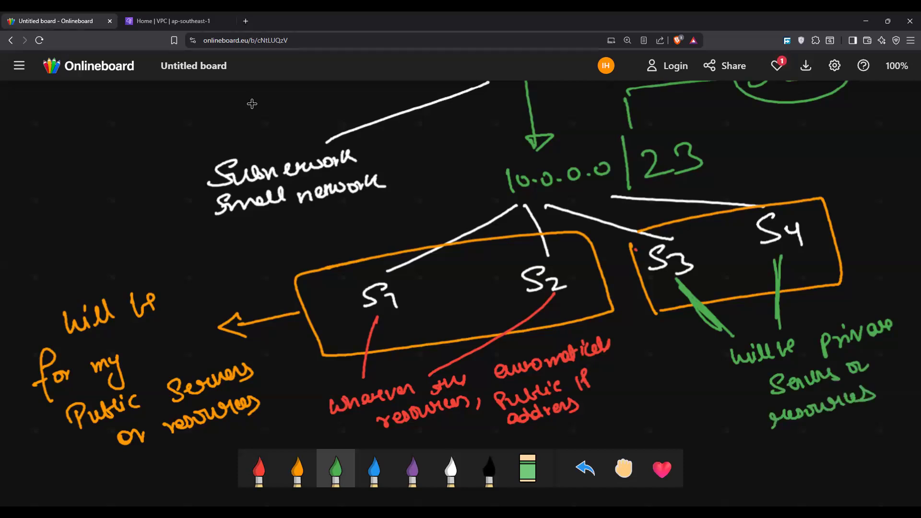
Step: Underline the circled "512" twice in green
scroll(251, 104, "up", 1)
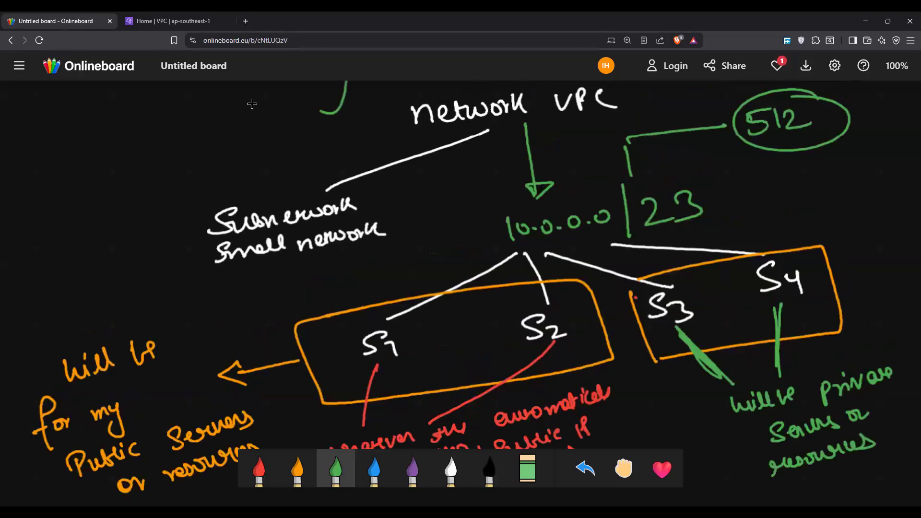
left_click_drag(752, 143, 823, 132)
left_click_drag(756, 147, 827, 135)
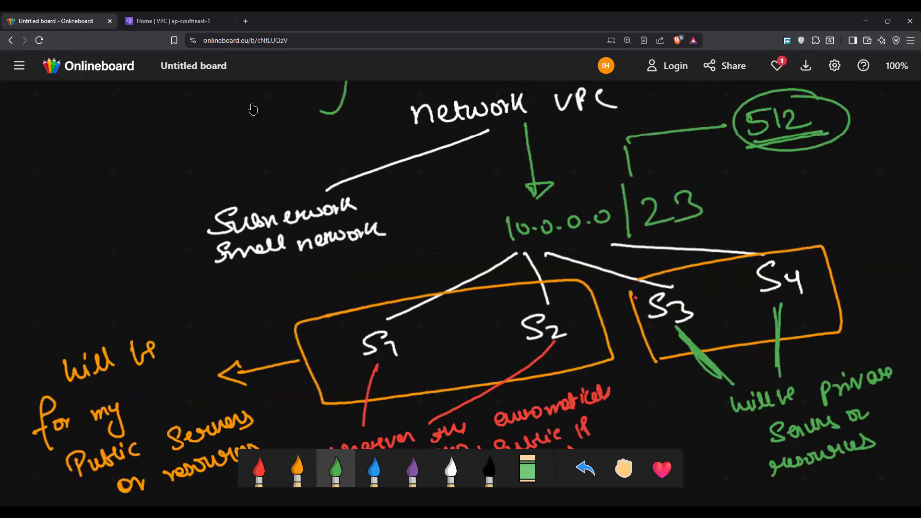
Step: Write a red "128" beside each of "S1", "S2", "S3" and "S4"
left_click(374, 468)
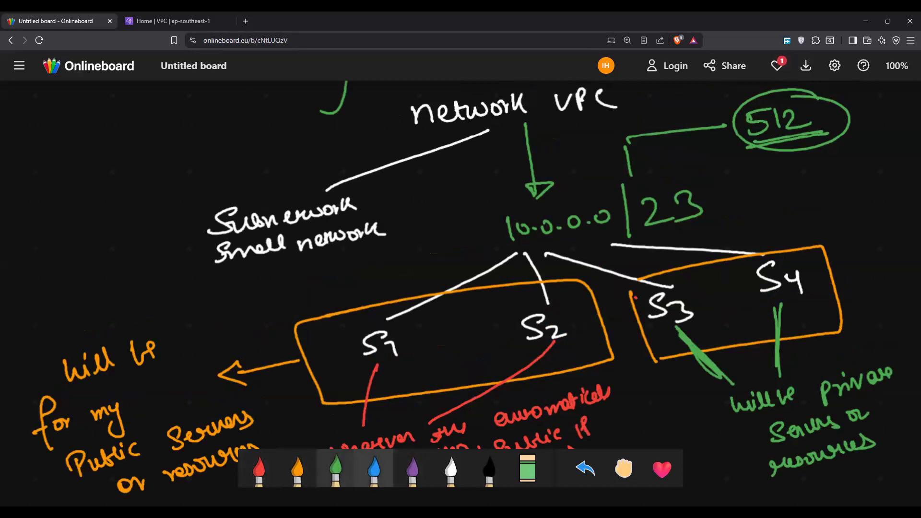
left_click(259, 468)
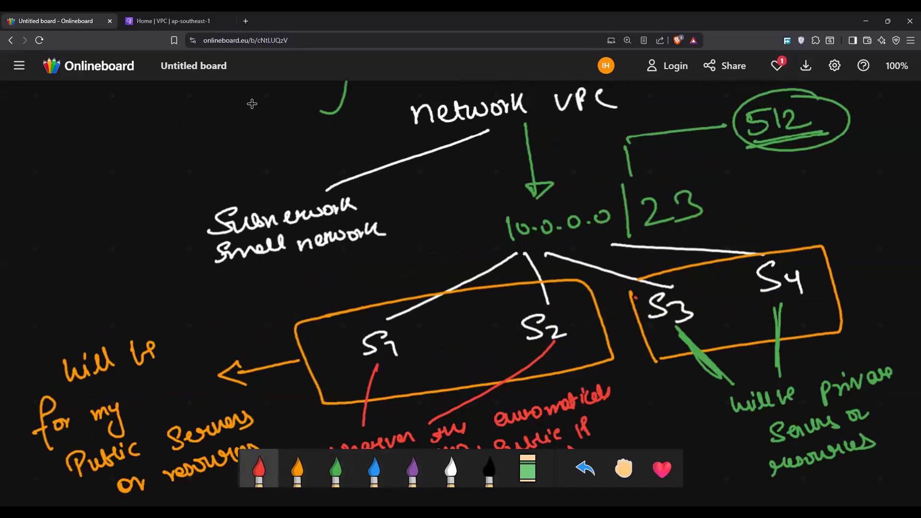
mouse_move(398, 362)
left_mouse_down()
mouse_move(396, 376)
mouse_move(416, 371)
left_mouse_up()
left_click_drag(423, 353, 422, 355)
left_click_drag(556, 345, 569, 356)
left_click_drag(579, 337, 577, 335)
mouse_move(702, 317)
left_mouse_down()
mouse_move(701, 329)
mouse_move(719, 326)
left_mouse_up()
left_click_drag(728, 310, 726, 311)
left_click_drag(794, 298, 791, 313)
mouse_move(798, 299)
left_mouse_down()
mouse_move(810, 310)
mouse_move(819, 293)
left_mouse_up()
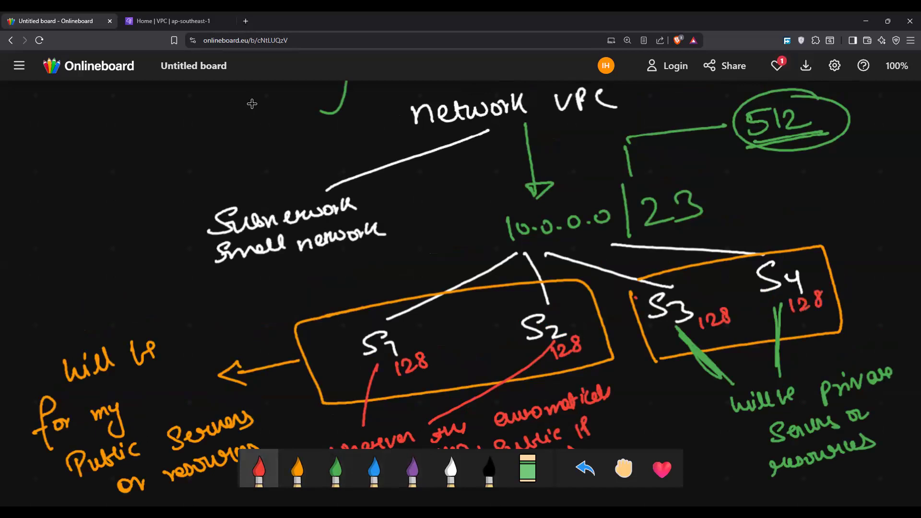
Step: Circle "S1" in red and draw a line up from it to the red address "10.0.0.0/25"
mouse_move(386, 321)
left_mouse_down()
mouse_move(407, 360)
mouse_move(339, 360)
mouse_move(319, 303)
left_mouse_up()
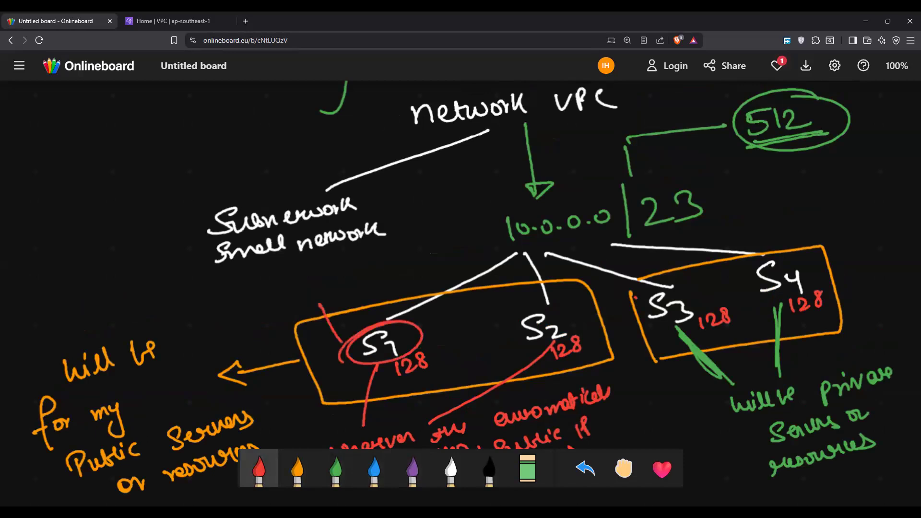
left_click_drag(231, 290, 231, 306)
mouse_move(243, 293)
left_mouse_down()
mouse_move(311, 275)
mouse_move(330, 294)
mouse_move(356, 277)
left_mouse_up()
left_click(255, 295)
left_click(277, 287)
left_click(300, 283)
mouse_move(361, 258)
left_mouse_down()
mouse_move(369, 264)
mouse_move(360, 271)
left_mouse_up()
left_click_drag(361, 255, 376, 251)
Step: Circle "S2" in red and draw a line up from it to the red address "10.0.0.128/25"
mouse_move(569, 305)
left_mouse_down()
mouse_move(529, 310)
mouse_move(547, 301)
left_mouse_up()
left_click_drag(468, 259, 525, 312)
left_click_drag(409, 237, 403, 254)
left_click_drag(418, 237, 468, 226)
left_click(426, 245)
left_click_drag(475, 211, 489, 211)
left_click_drag(489, 202, 492, 211)
left_click_drag(503, 197, 508, 191)
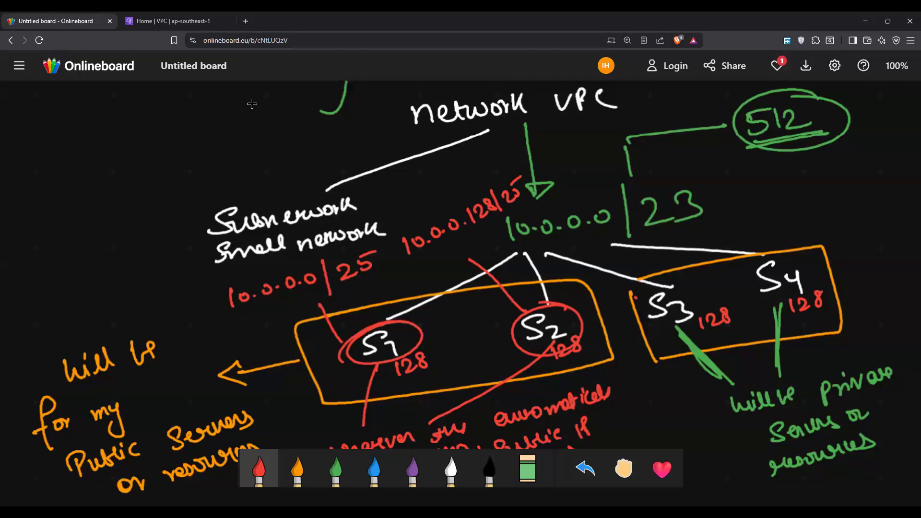
Step: Circle "S3" in red and draw an arrow up from it to the red address "10.0.1.0/25"
mouse_move(691, 277)
left_mouse_down()
mouse_move(704, 282)
mouse_move(719, 211)
mouse_move(737, 185)
mouse_move(786, 181)
mouse_move(803, 163)
mouse_move(819, 188)
left_mouse_up()
left_click(749, 188)
left_click(794, 177)
left_click_drag(827, 161, 843, 172)
left_click_drag(847, 154, 845, 168)
left_click_drag(849, 149, 861, 147)
Step: Circle "S4" in red and draw a bent line up from it to the red address "10.0.1.25"
mouse_move(815, 261)
left_mouse_down()
mouse_move(803, 297)
mouse_move(800, 247)
left_mouse_up()
mouse_move(788, 243)
left_mouse_down()
mouse_move(788, 226)
mouse_move(810, 221)
left_mouse_up()
left_click_drag(820, 208, 879, 204)
left_click(830, 217)
left_click(866, 205)
left_click_drag(885, 188, 887, 202)
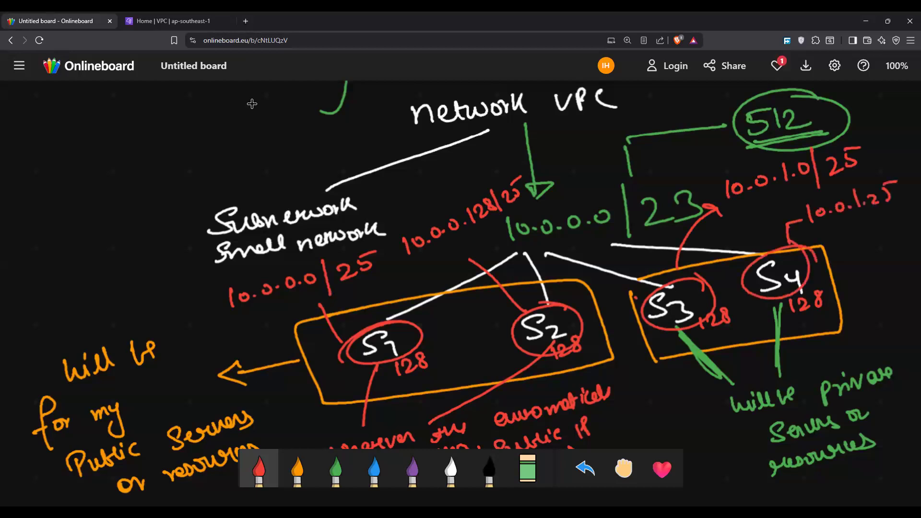
Step: Undo the closing "25" of the "S4" address and write "128/25" in its place
key("ctrl+z")
key("ctrl+z")
mouse_move(875, 187)
left_mouse_down()
mouse_move(878, 204)
mouse_move(894, 196)
left_mouse_up()
mouse_move(899, 183)
left_mouse_down()
mouse_move(895, 194)
mouse_move(899, 184)
left_mouse_up()
mouse_move(903, 166)
left_mouse_down()
mouse_move(907, 198)
mouse_move(920, 190)
left_mouse_up()
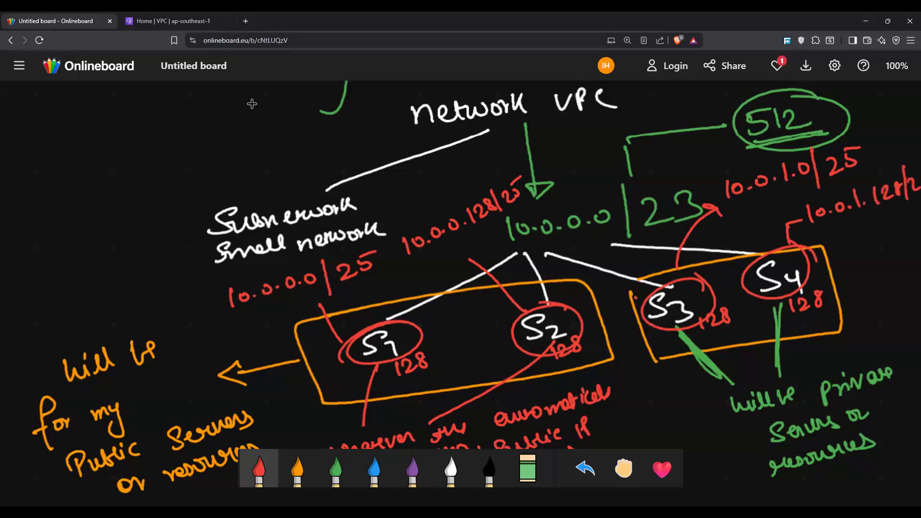
scroll(252, 103, "right", 3)
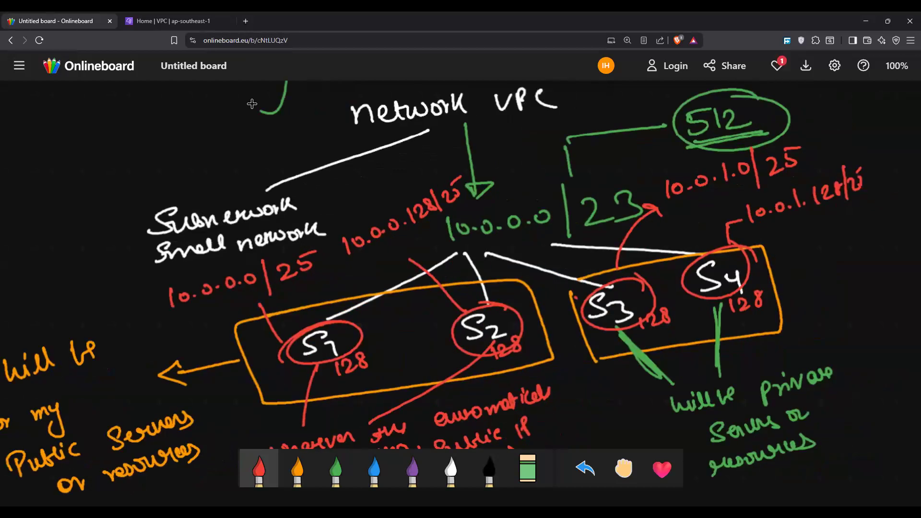
scroll(252, 103, "left", 1)
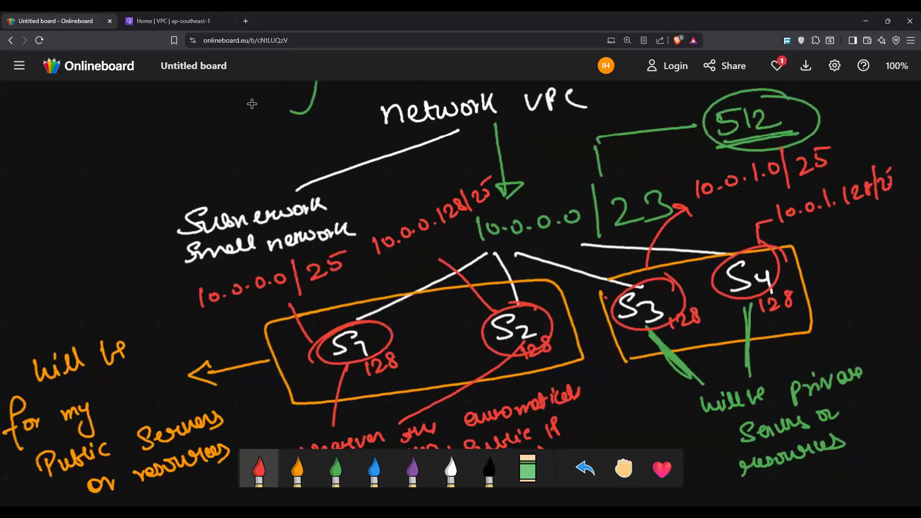
Step: Switch to the AWS VPC console and start creating a new VPC from the list of VPCs
left_click(152, 20)
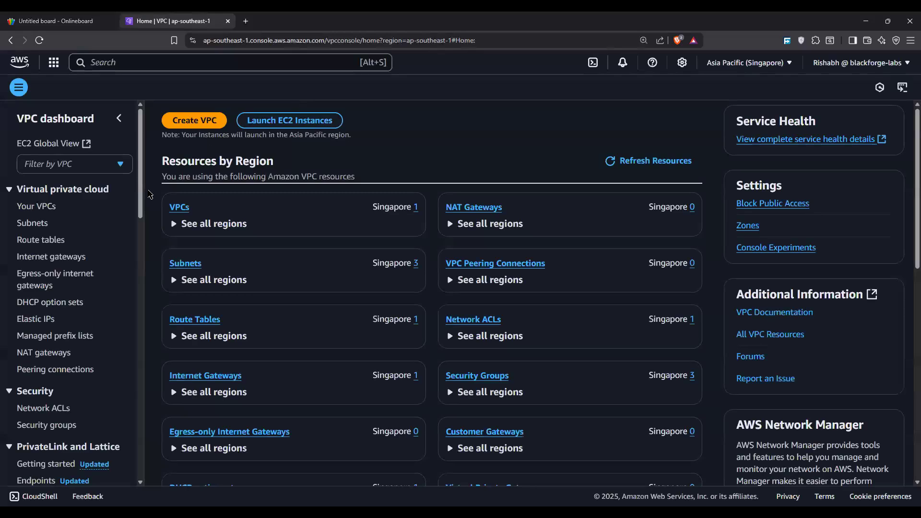
left_click(46, 207)
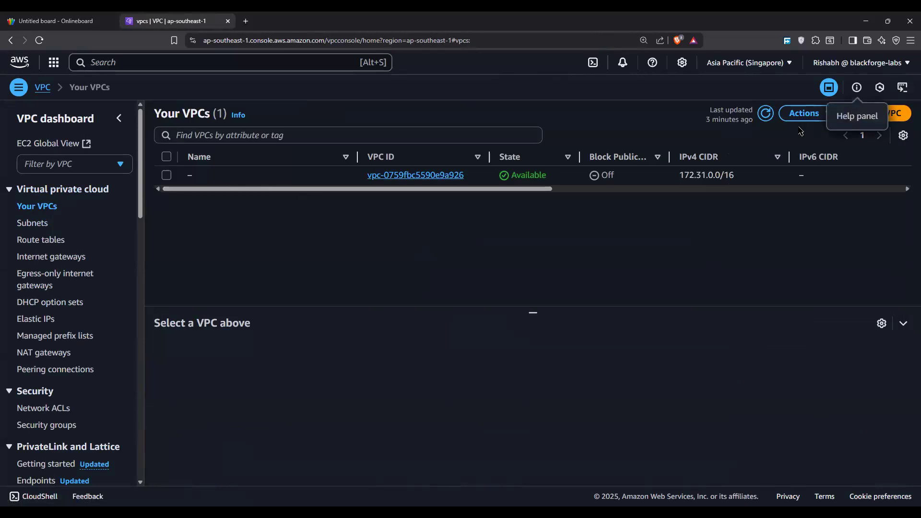
left_click(879, 113)
Step: Create the VPC with the name tag myclass-vpc and the IPv4 CIDR 10.0.0.0/23
left_click(59, 262)
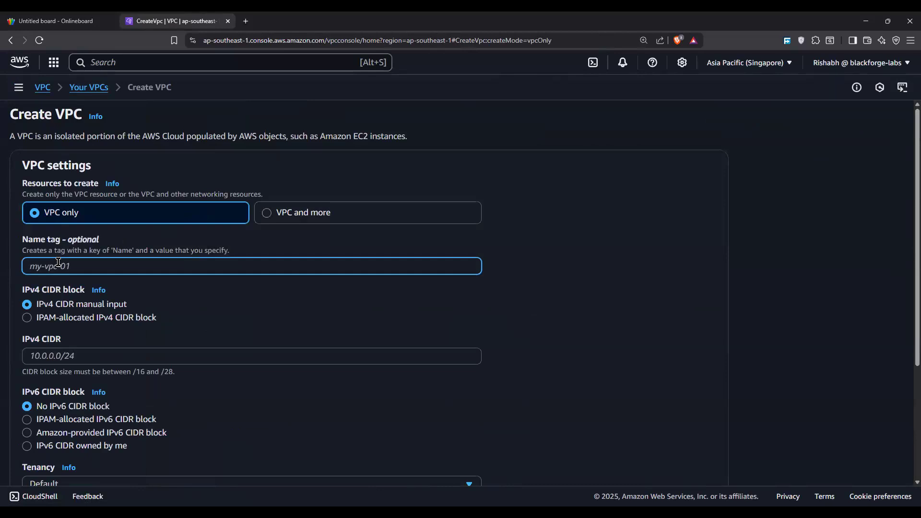
type("myclass-vpc")
left_click(89, 358)
type("10.0.0.0/23")
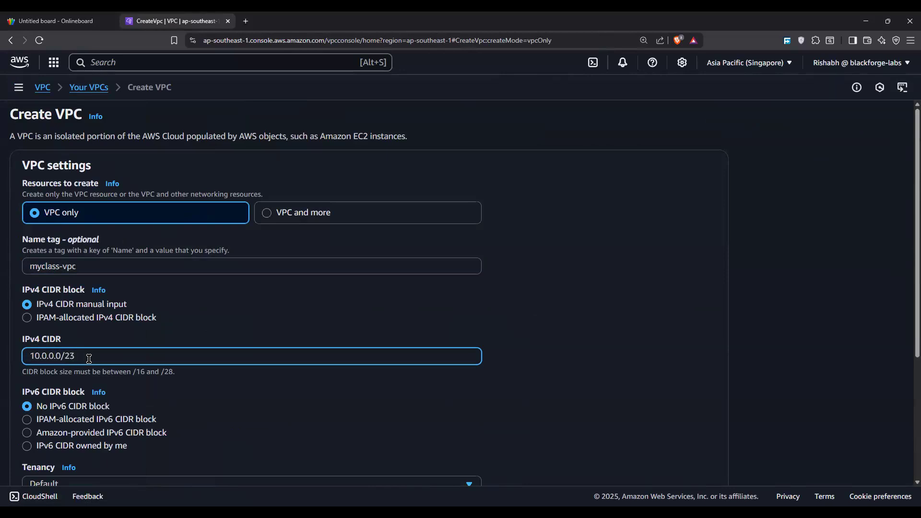
scroll(261, 313, "down", 4)
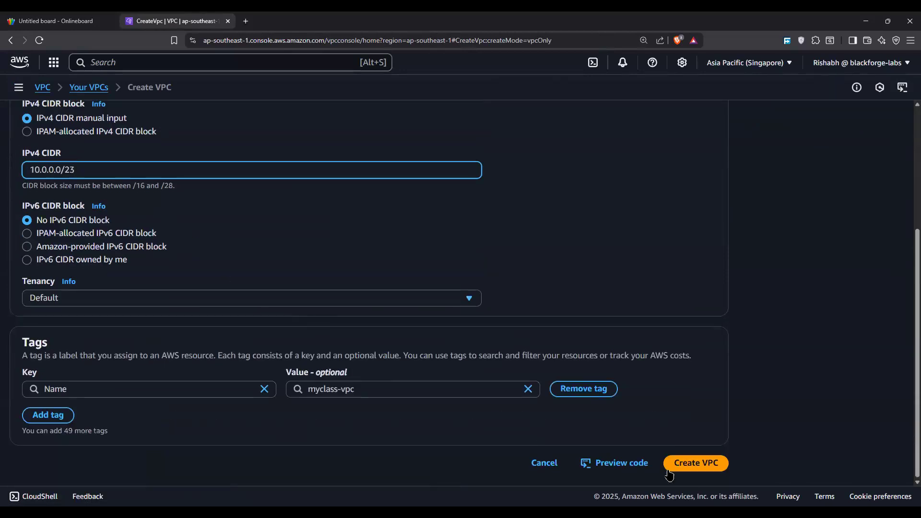
left_click(669, 467)
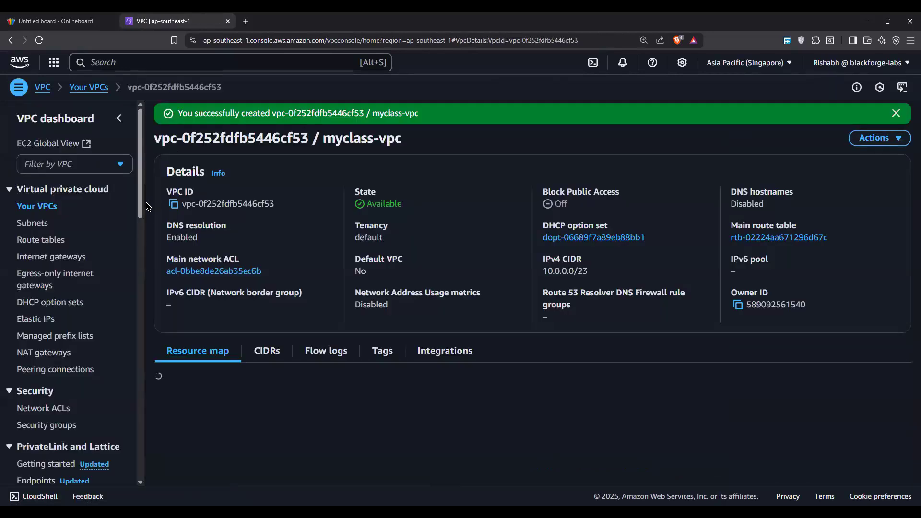
Step: Filter the subnets by myclass-vpc and start creating a subnet in that VPC
left_click(19, 224)
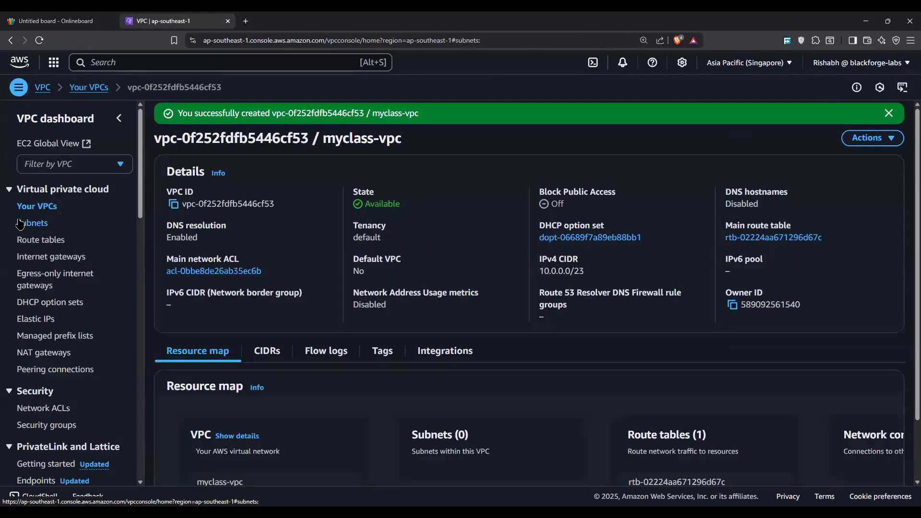
left_click(57, 163)
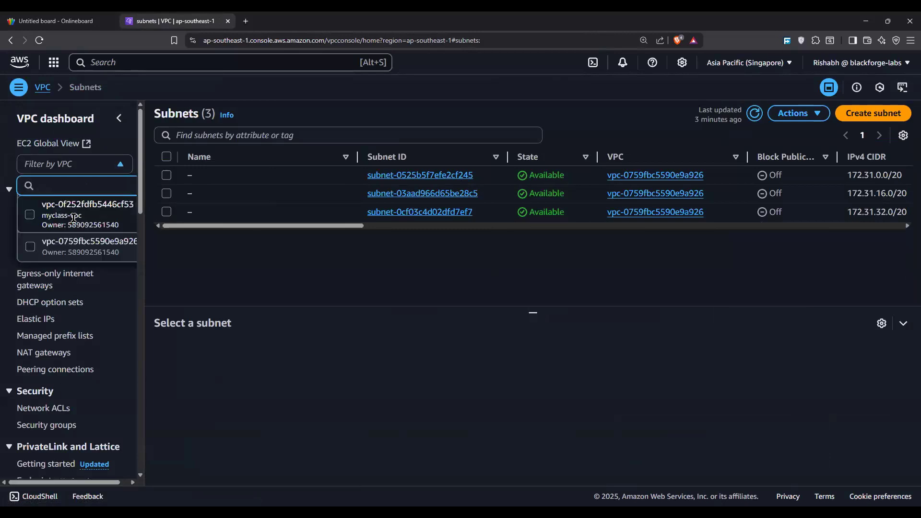
left_click(73, 217)
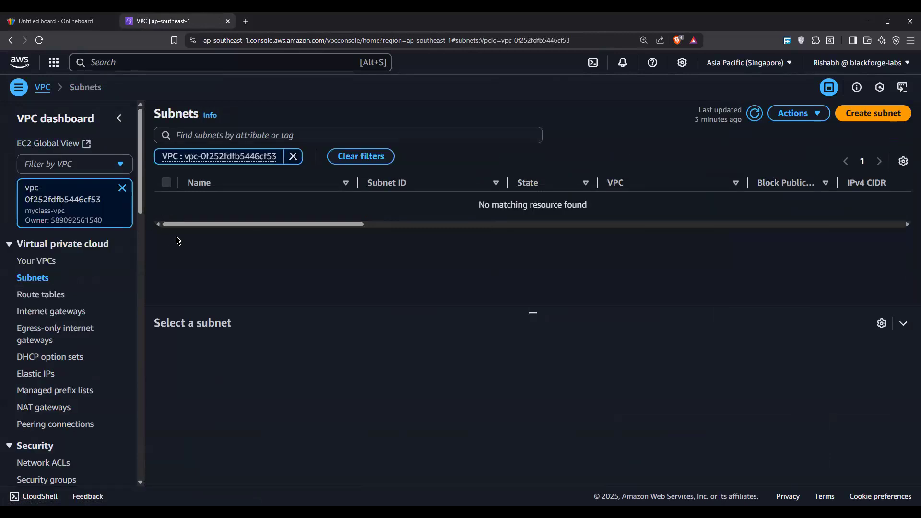
left_click(887, 114)
left_click(387, 190)
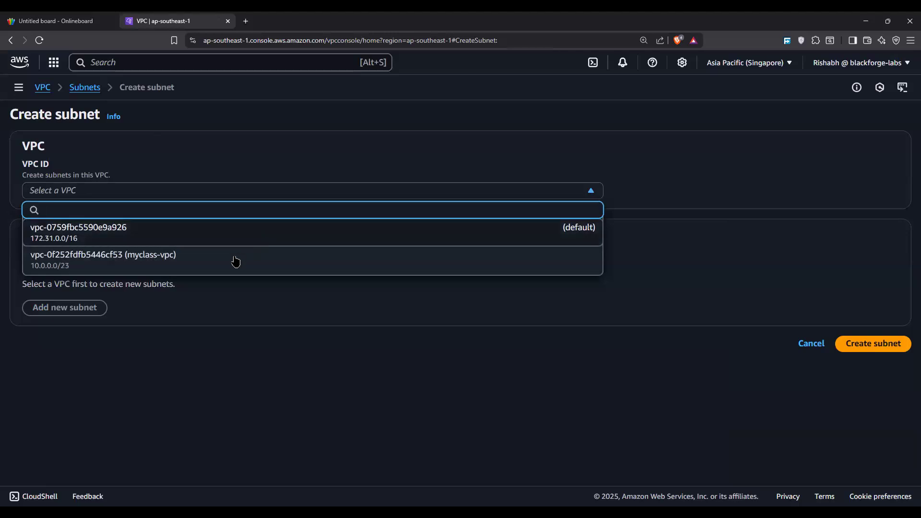
left_click(235, 261)
Step: Name the first subnet s1-public and view the availability zone choices, keeping No preference
scroll(240, 290, "down", 3)
left_click(221, 273)
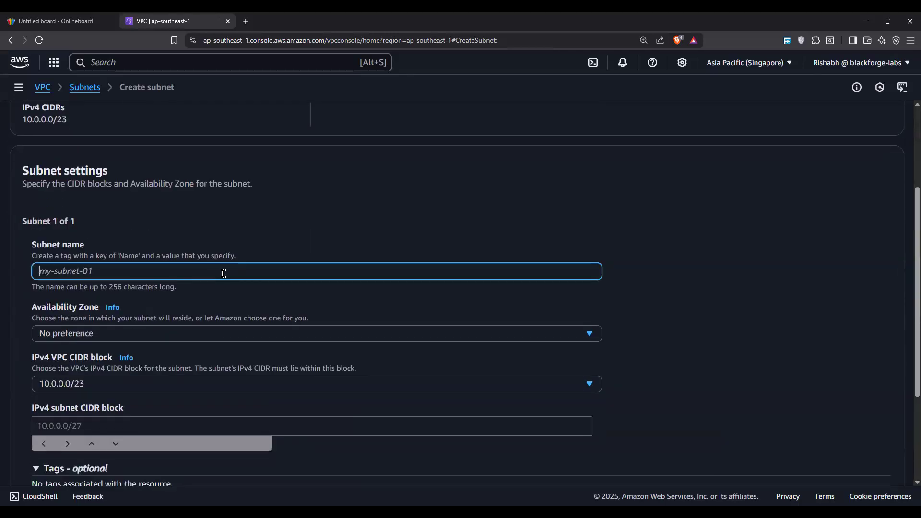
type("s1")
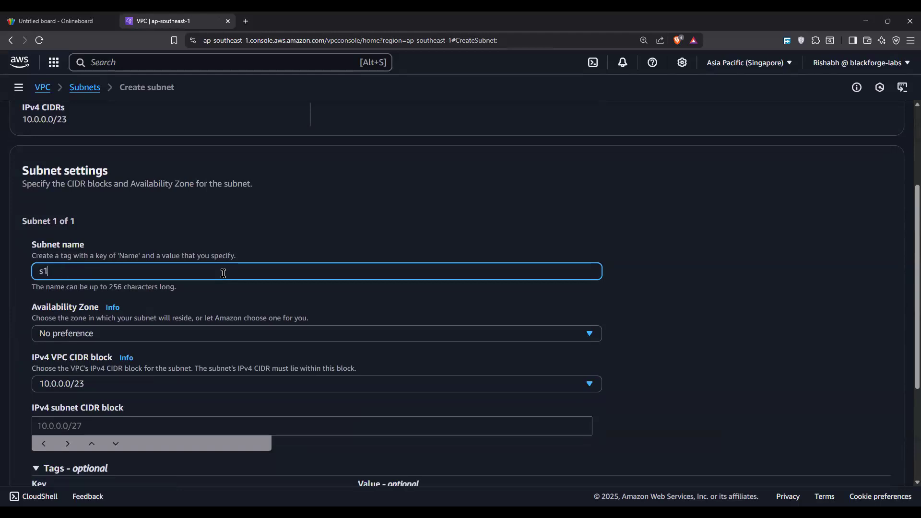
type("-publiuc")
left_click(167, 333)
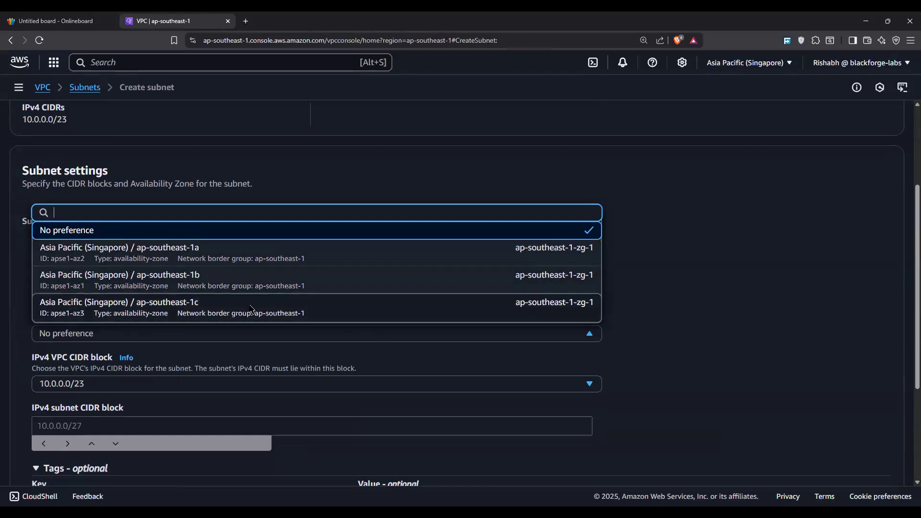
key("Escape")
Step: Set the IPv4 subnet CIDR block of s1-public to 10.0.0.0/25
scroll(247, 295, "down", 3)
left_click(115, 277)
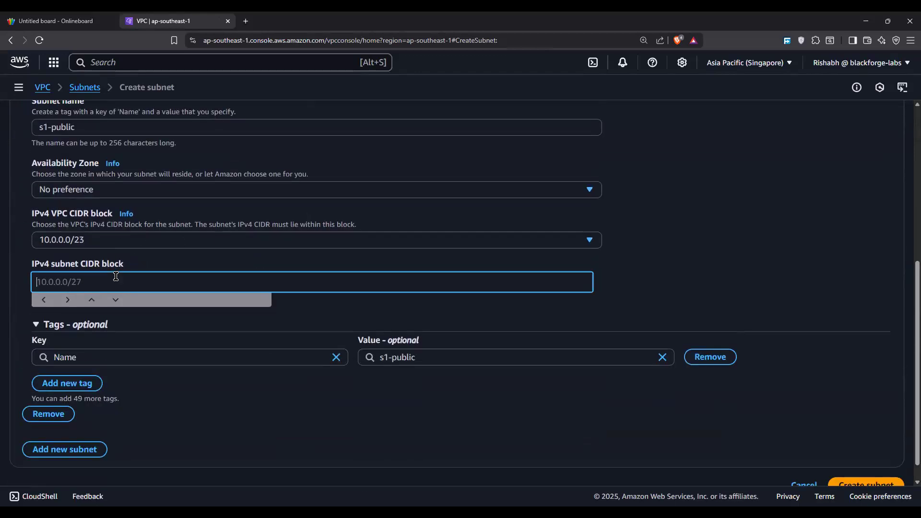
type("10.0.0.0/25")
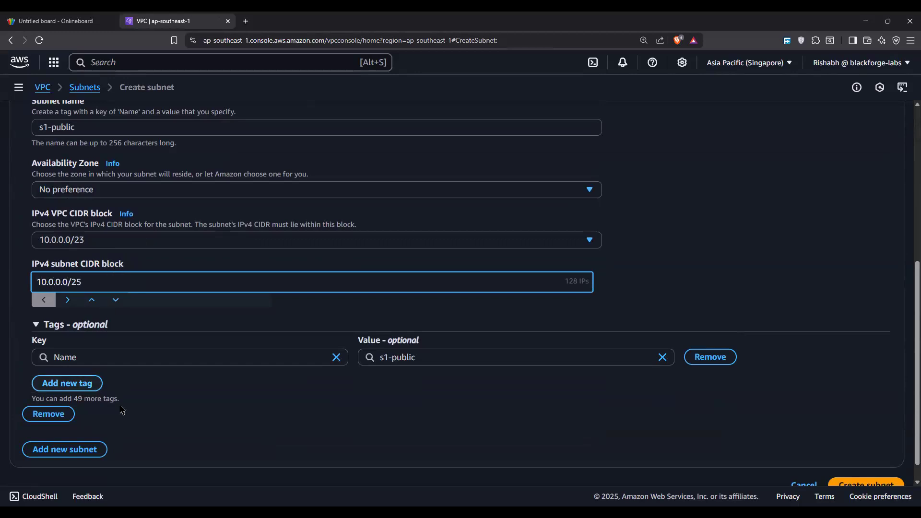
Step: Add a second subnet named s2-public with the IPv4 subnet CIDR block 10.0.0.128/25
scroll(123, 412, "down", 1)
left_click(77, 432)
scroll(77, 431, "down", 7)
scroll(125, 202, "up", 2)
left_click(102, 221)
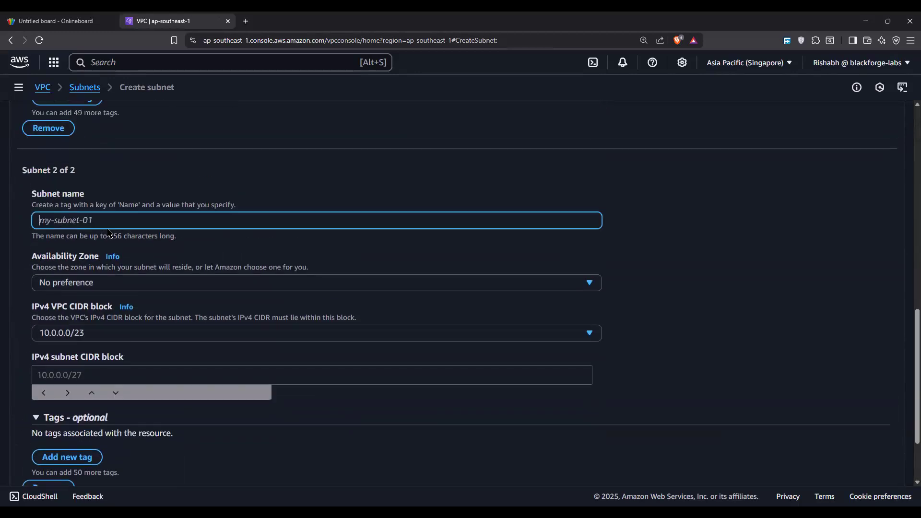
type("s2-p")
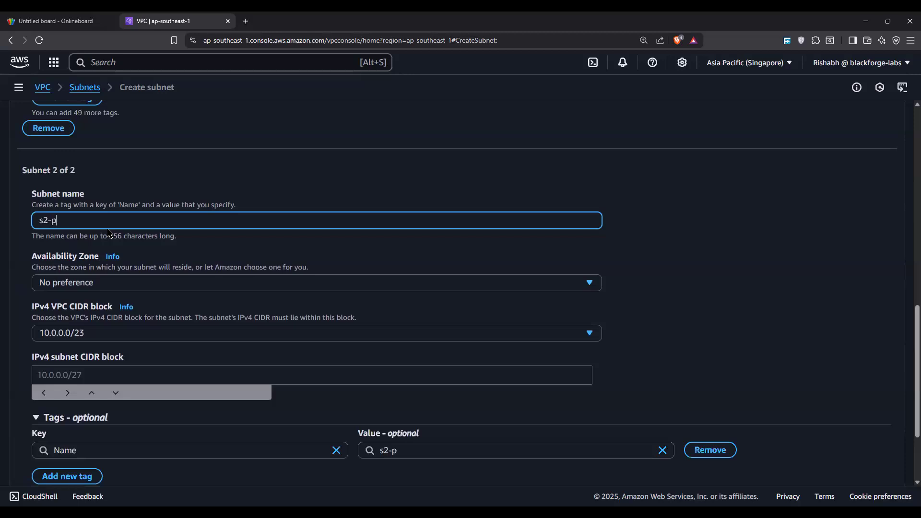
type("ublic")
left_click(85, 370)
type("10.0.0.")
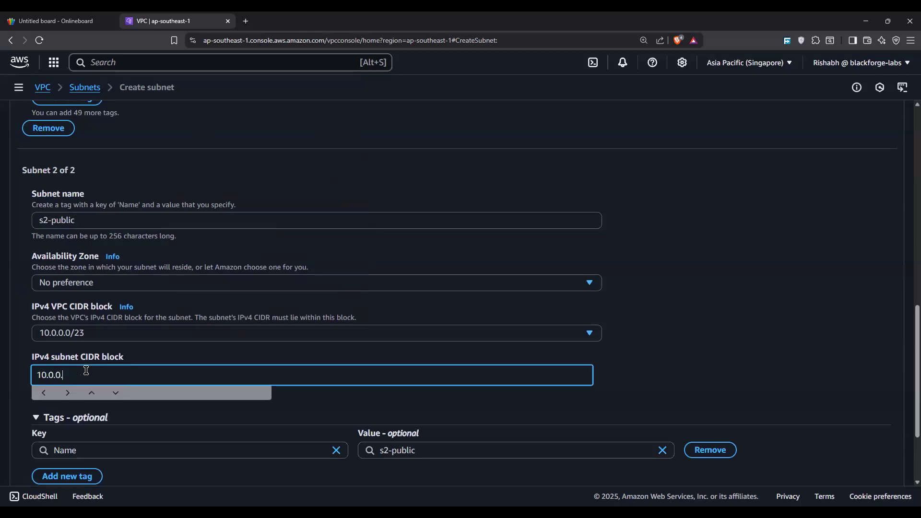
type("25")
Step: Add a third subnet named s1-private with the IPv4 subnet CIDR block 10.0.1.0/25
scroll(99, 369, "down", 3)
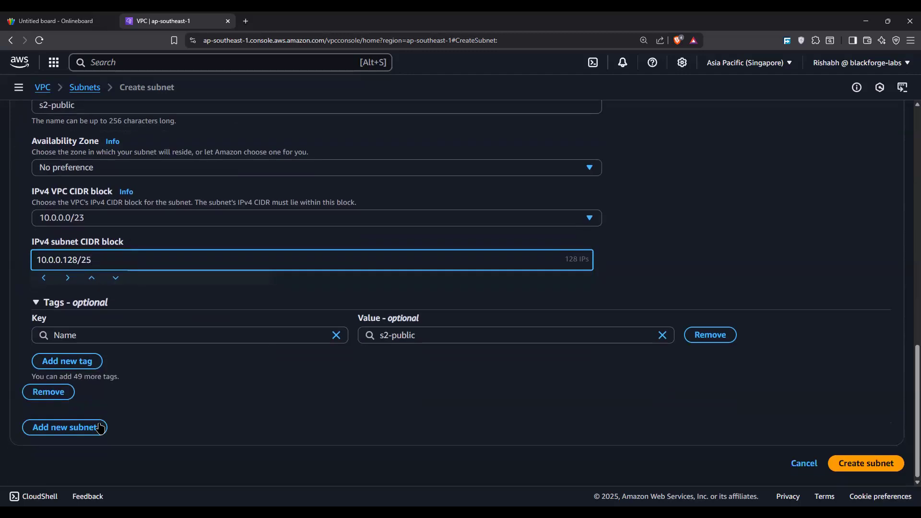
left_click(104, 427)
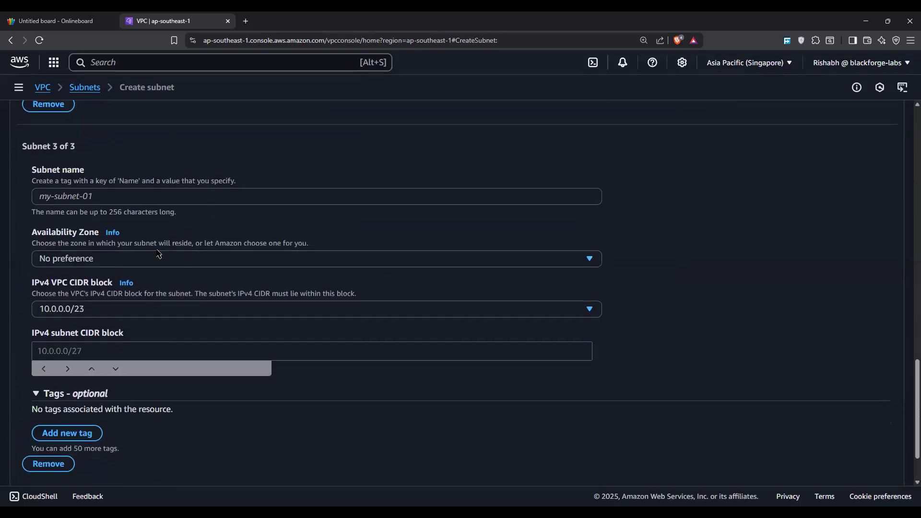
left_click(152, 193)
type("s1-private")
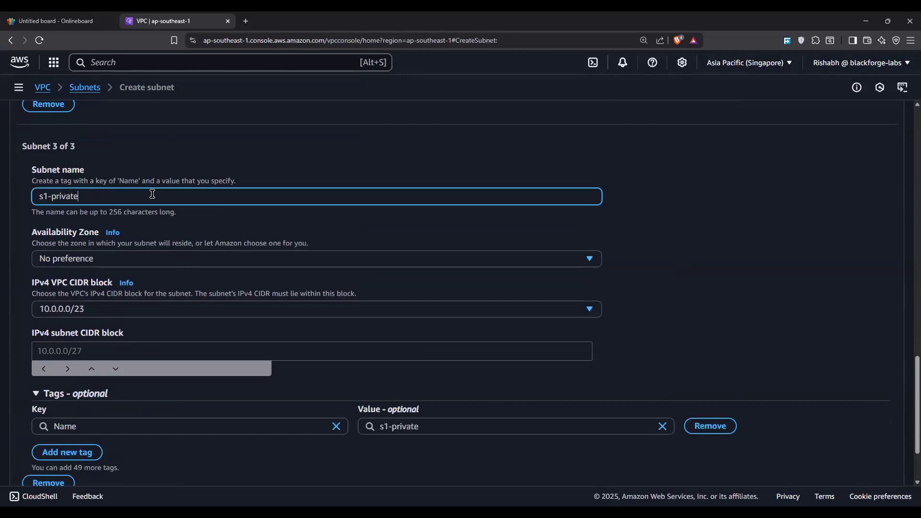
left_click(161, 344)
type("10.0.1.0")
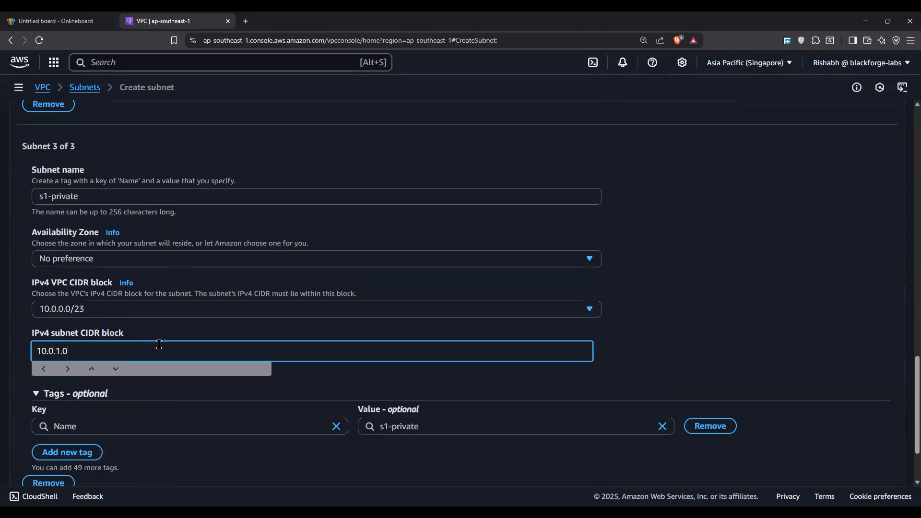
type("/25")
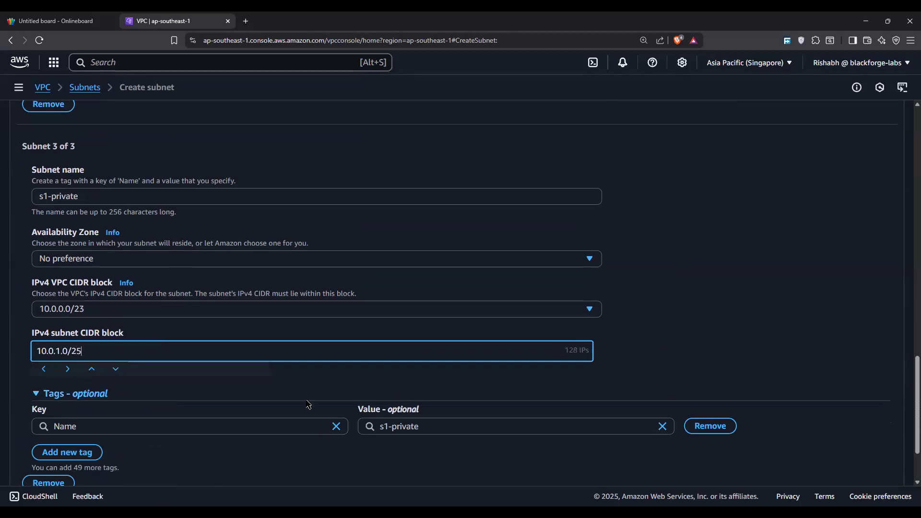
Step: Add a fourth subnet and name it s2-private
scroll(160, 431, "down", 5)
left_click(65, 426)
scroll(165, 182, "down", 6)
left_click(152, 201)
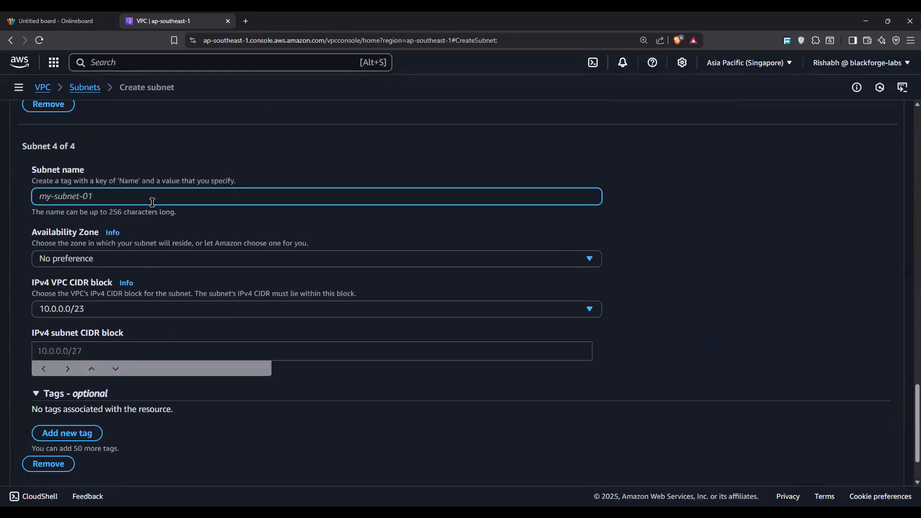
type("s2-privaqt")
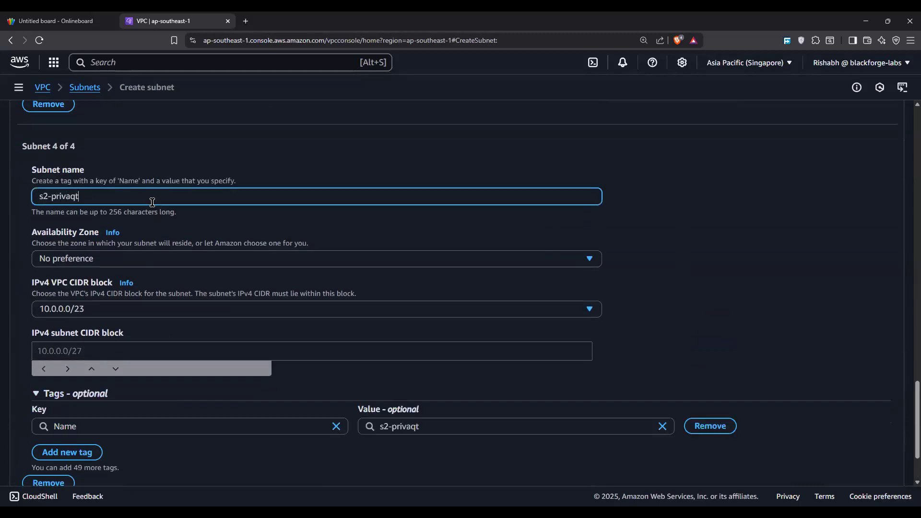
key("BackSpace")
key("BackSpace")
type("te")
Step: Set the IPv4 subnet CIDR block of s2-private to 10.0.1.128/25
left_click(182, 345)
left_click(181, 341)
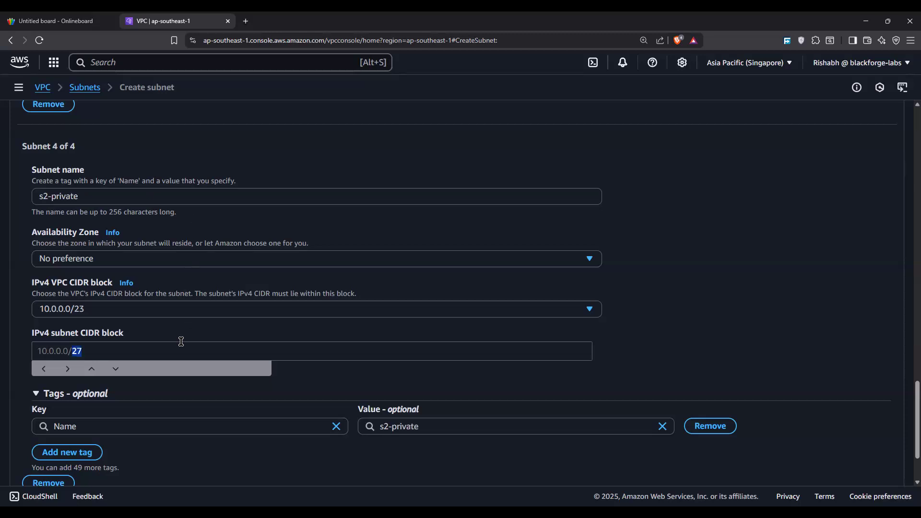
left_click(158, 354)
type("1")
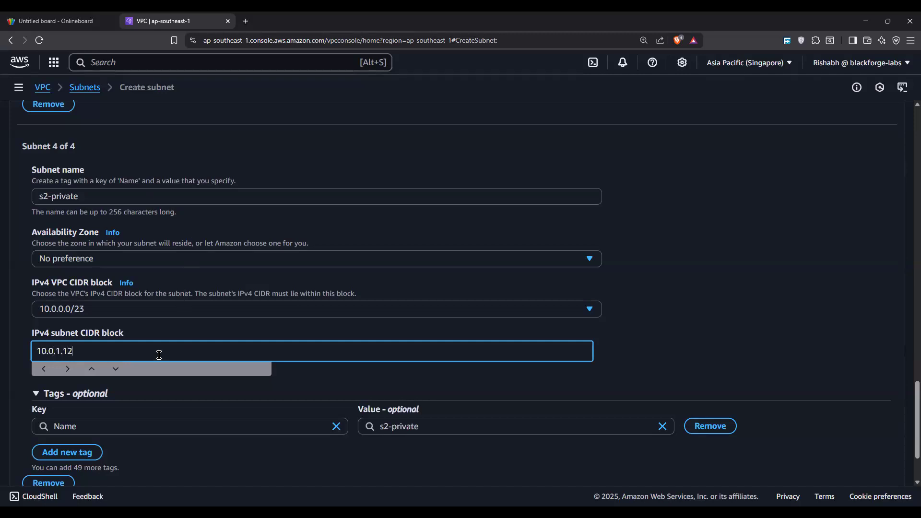
type("28/25")
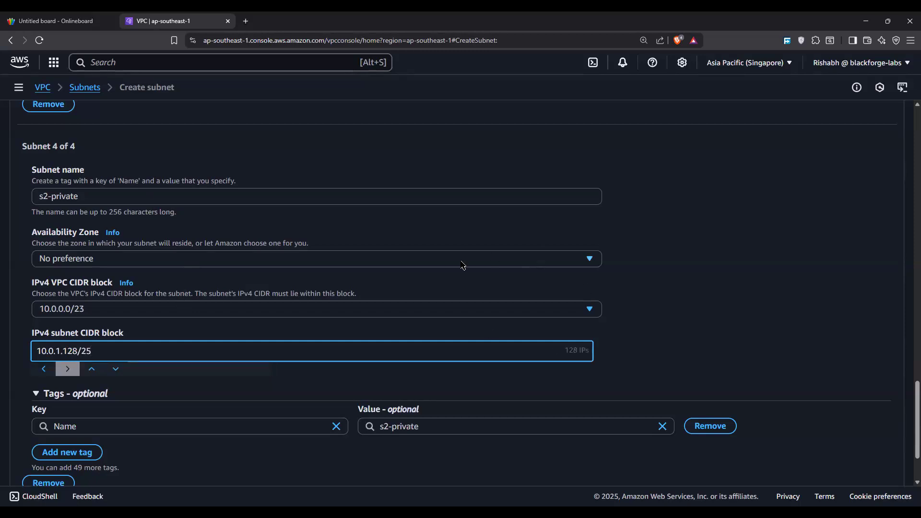
Step: Review the subnet entries, create all four subnets and enlarge the subnet list to show every row
scroll(462, 265, "up", 20)
scroll(463, 266, "up", 4)
scroll(462, 266, "down", 20)
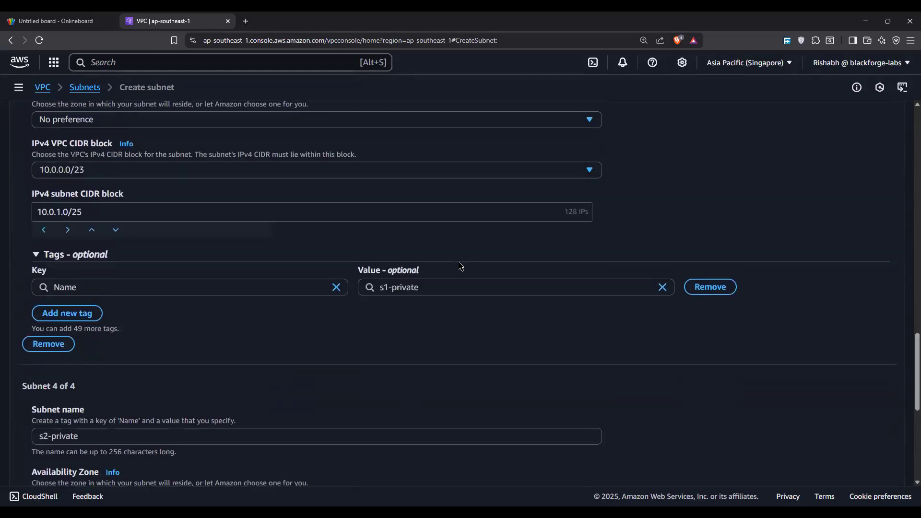
scroll(461, 266, "down", 5)
left_click(878, 463)
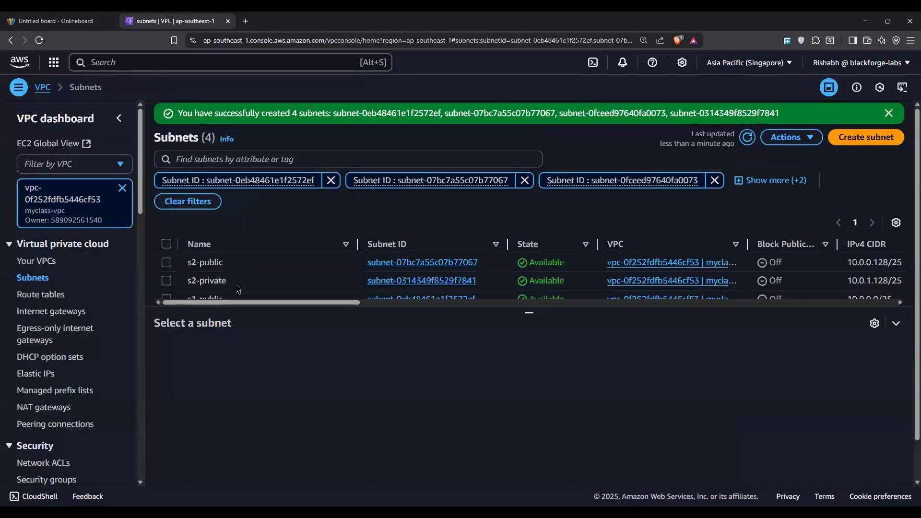
left_click_drag(528, 314, 541, 424)
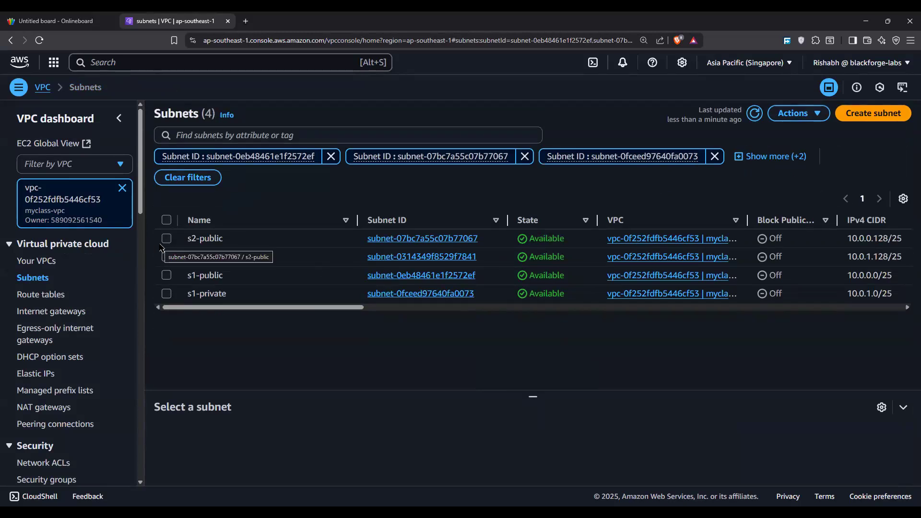
Step: Enable auto-assign public IPv4 address in the settings of the s2-public subnet and save
left_click(161, 245)
left_click(797, 114)
left_click(759, 169)
left_click(50, 259)
left_click_drag(53, 259, 184, 259)
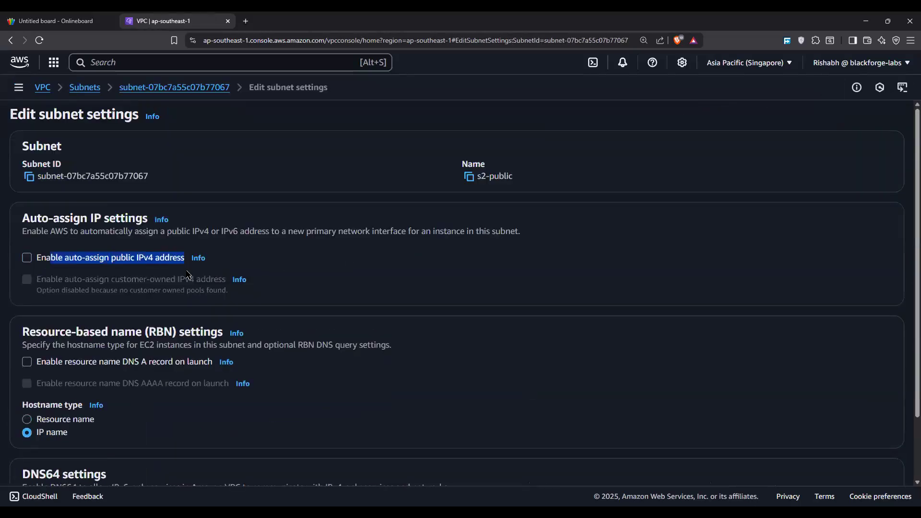
scroll(108, 187, "down", 3)
left_click(108, 187)
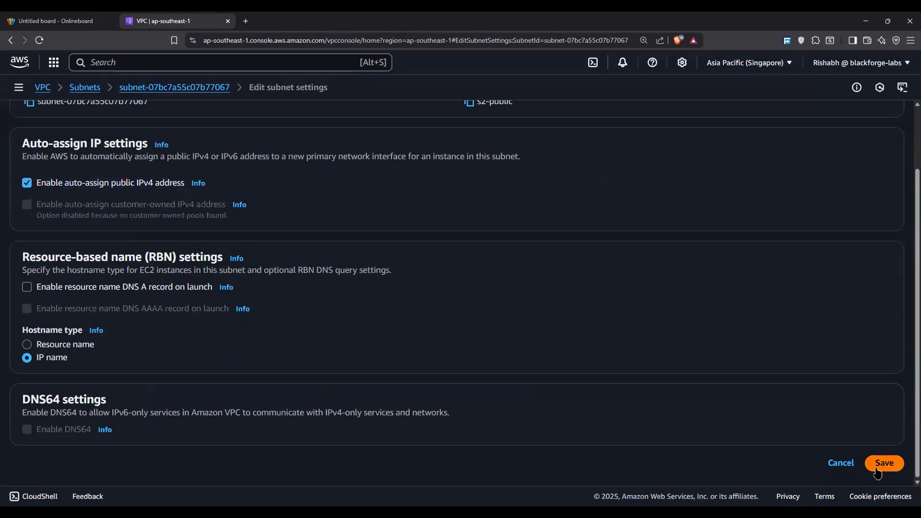
left_click(879, 468)
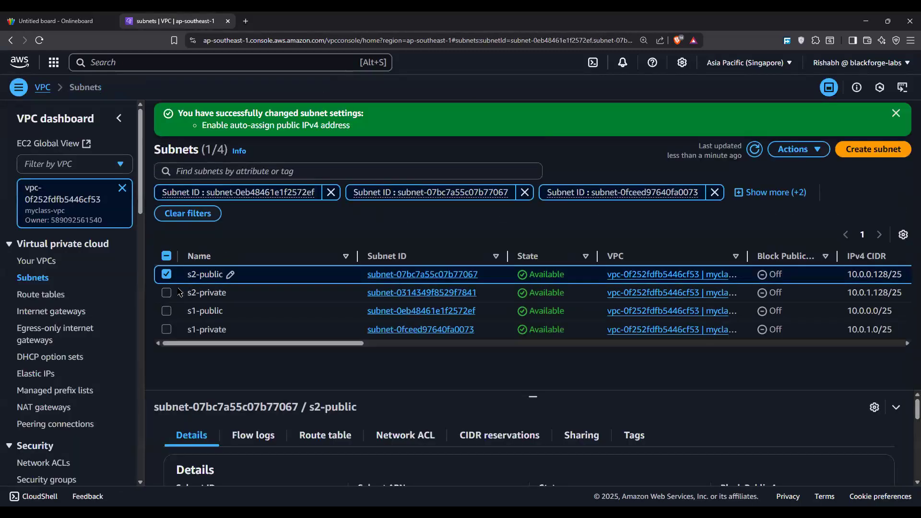
Step: Enable auto-assign public IPv4 address in the settings of the s1-public subnet and save
left_click(166, 278)
left_click(167, 311)
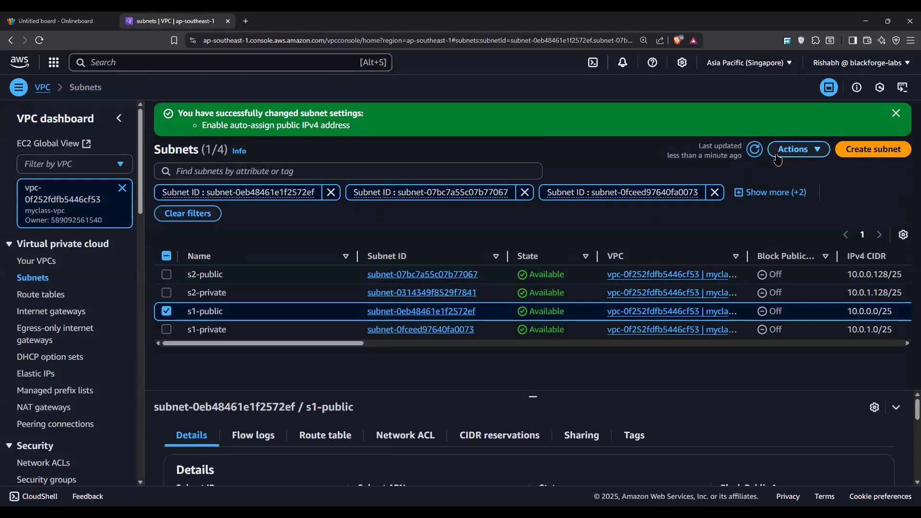
left_click(797, 150)
left_click(736, 205)
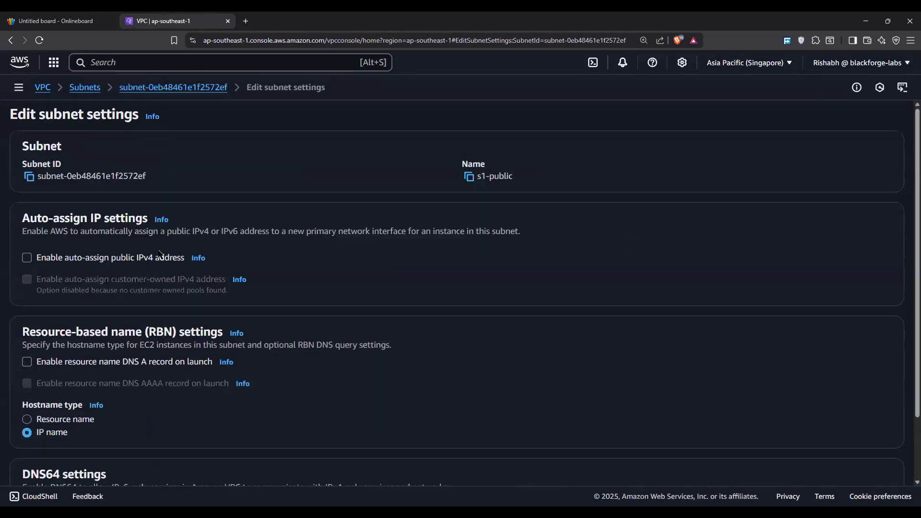
left_click(182, 258)
scroll(834, 365, "down", 3)
left_click(884, 462)
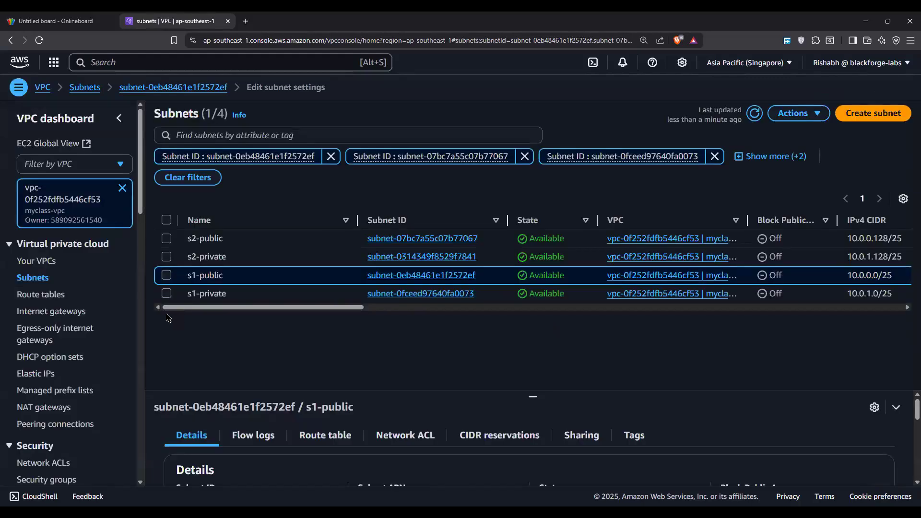
Step: Search the AWS console for ec2 and open the EC2 service
left_click(198, 63)
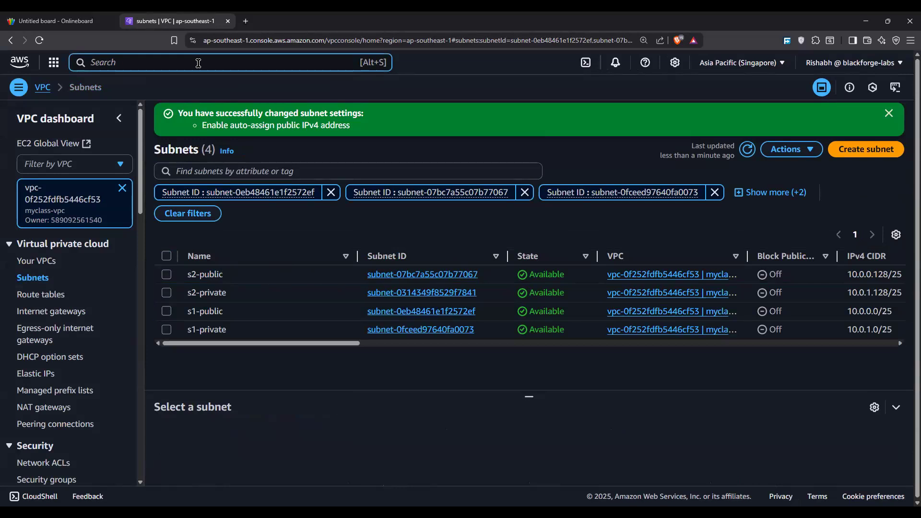
type("vpc")
key("BackSpace")
key("BackSpace")
key("BackSpace")
type("ec2")
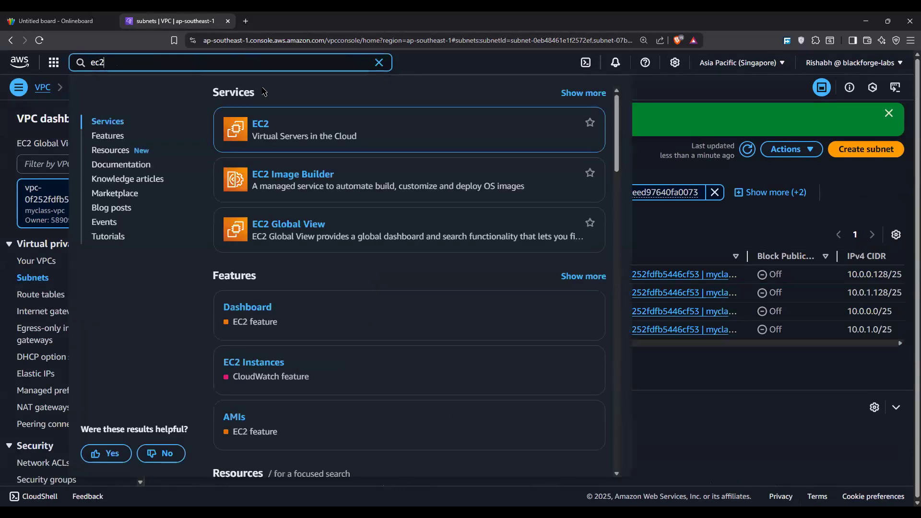
left_click(260, 125)
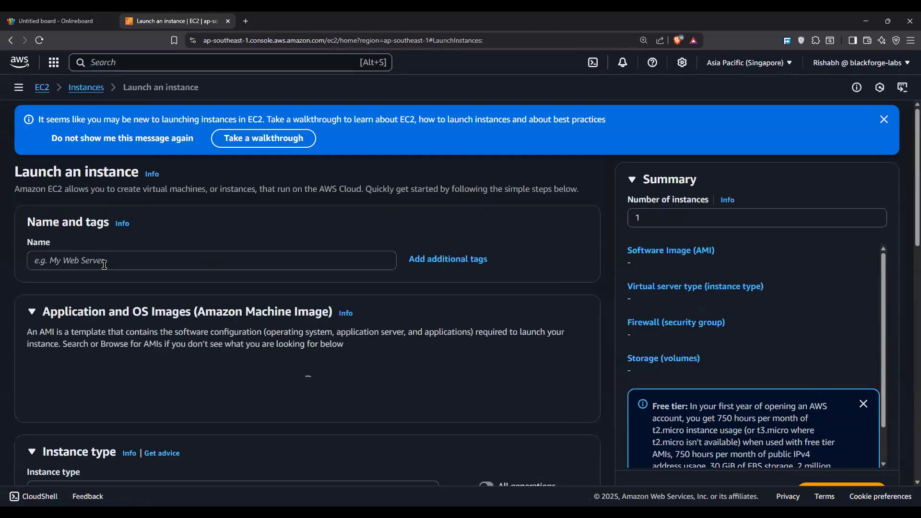
Step: Name the new EC2 instance web-server, keeping the t2.micro type, and choose to proceed without a key pair
left_click(105, 264)
type("web-server")
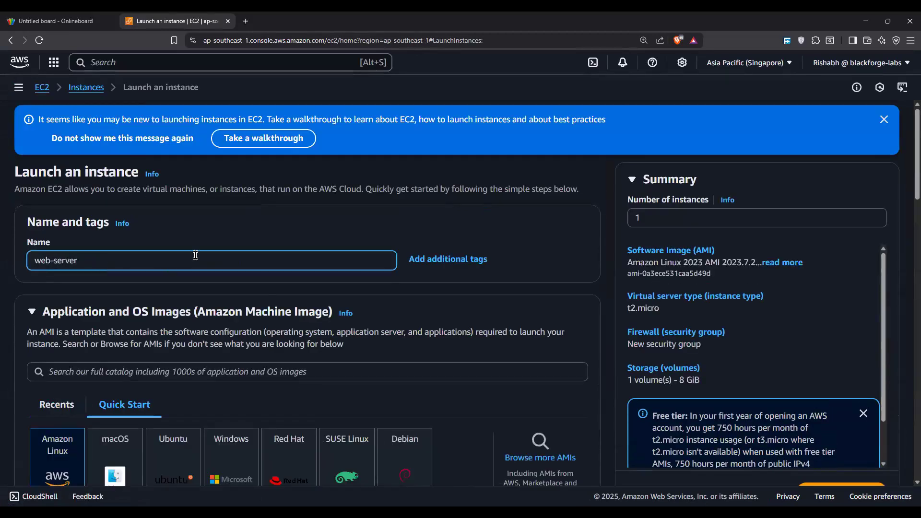
scroll(195, 257, "down", 5)
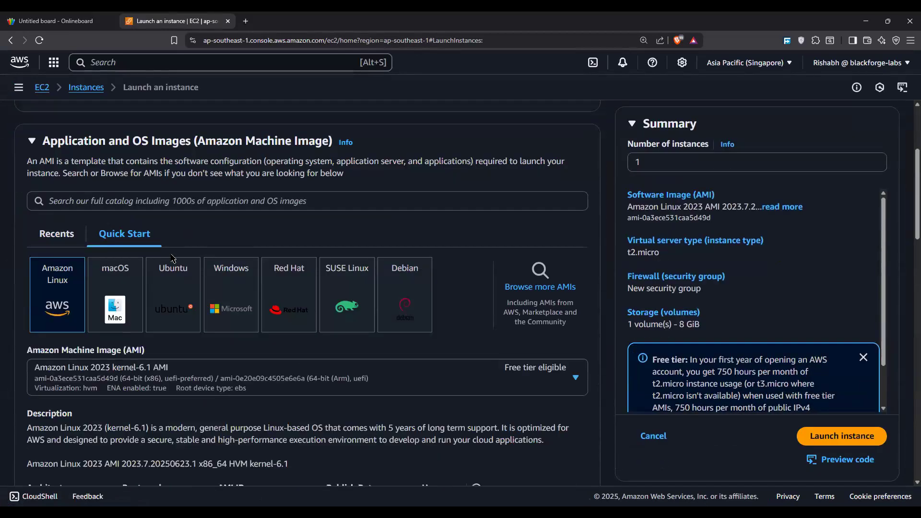
scroll(120, 319, "down", 5)
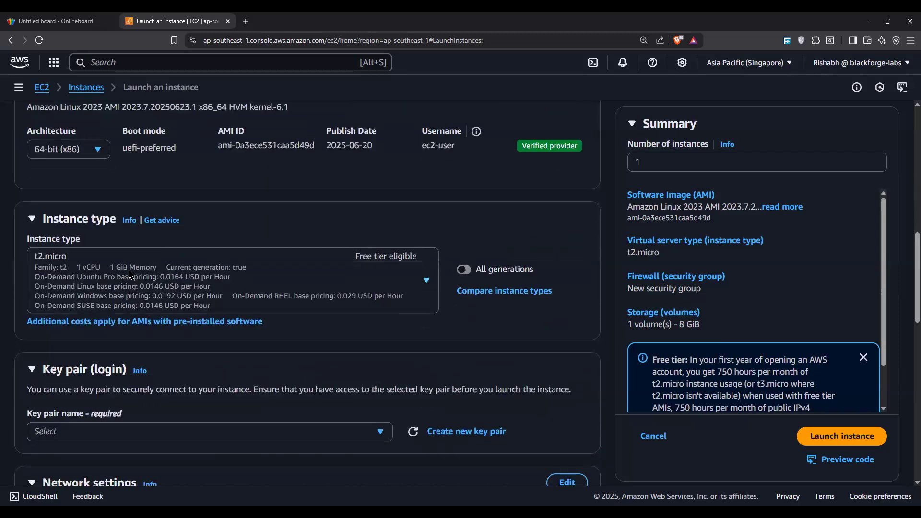
left_click(131, 273)
left_click(130, 274)
scroll(120, 266, "down", 4)
left_click(114, 242)
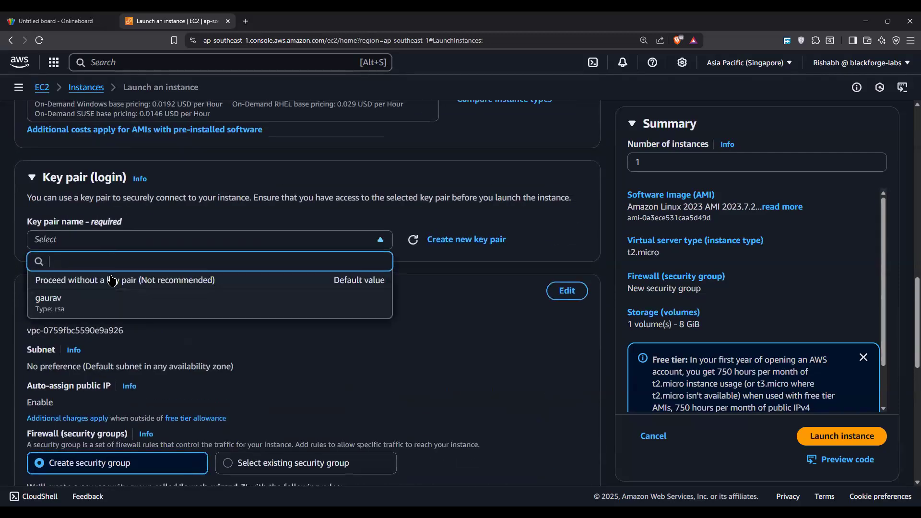
left_click(112, 279)
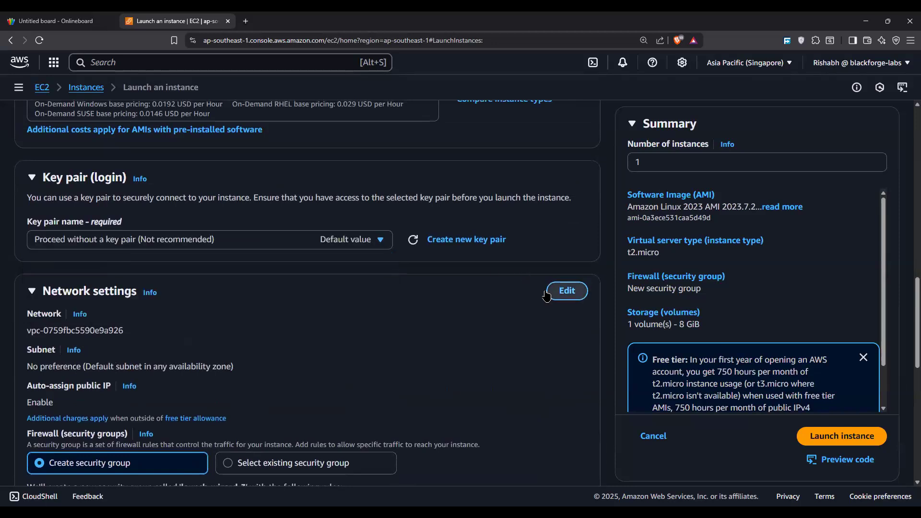
Step: Edit the instance's network settings to use myclass-vpc and the s1-public subnet
left_click(566, 291)
scroll(131, 294, "down", 1)
left_click(133, 294)
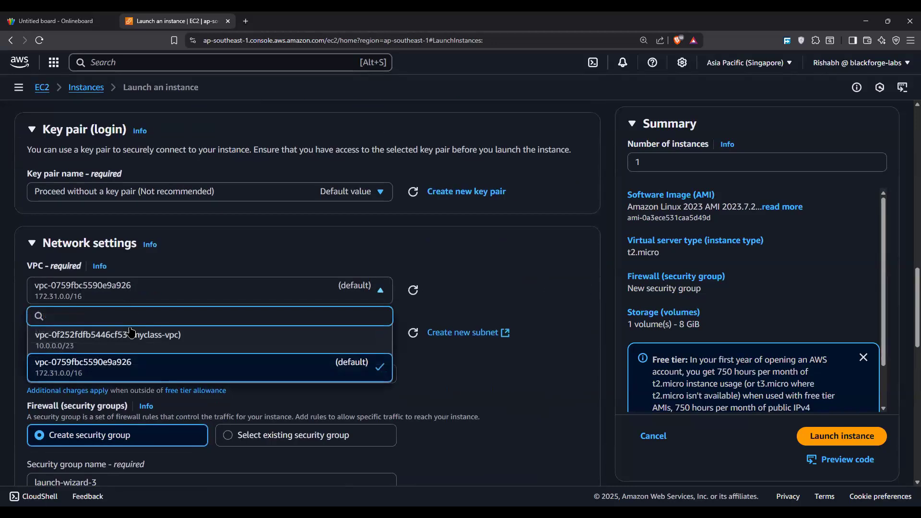
left_click(161, 349)
scroll(151, 329, "down", 3)
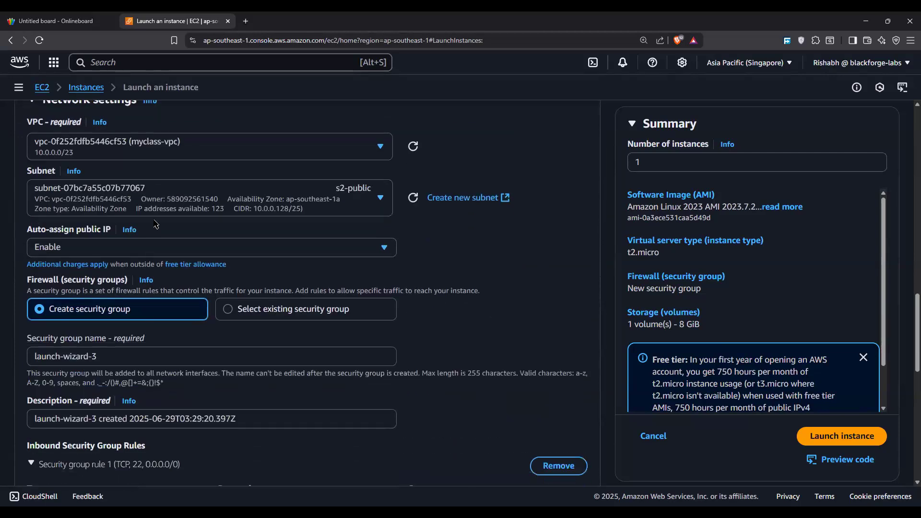
left_click(161, 206)
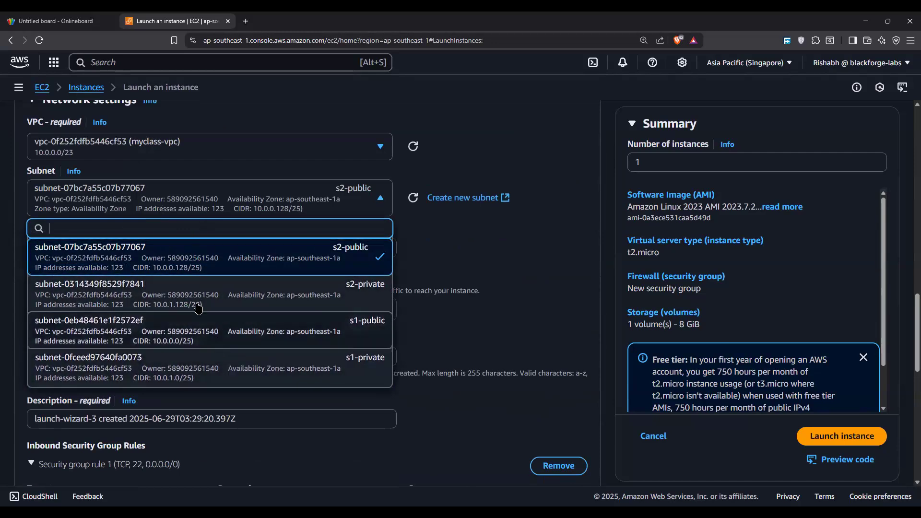
left_click(224, 335)
Step: Launch the web-server instance with the default security group rule and refresh the instances list
scroll(180, 305, "down", 9)
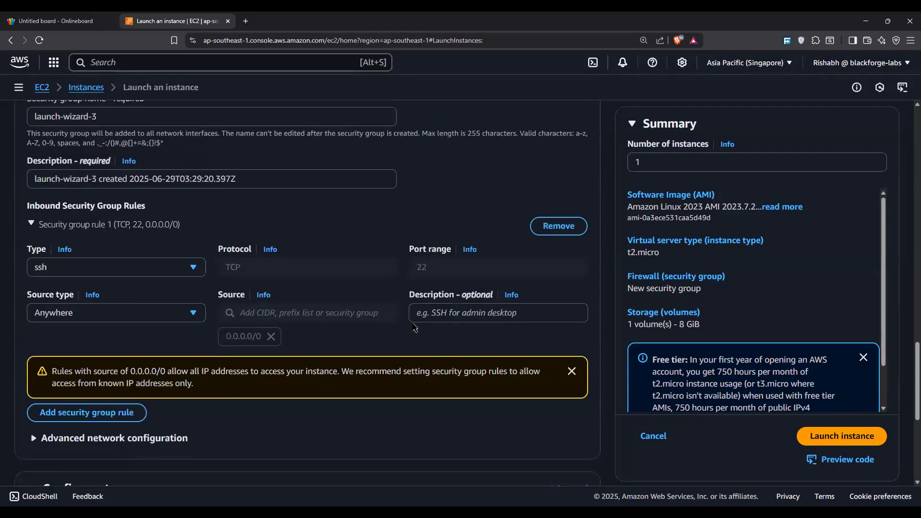
left_click(829, 437)
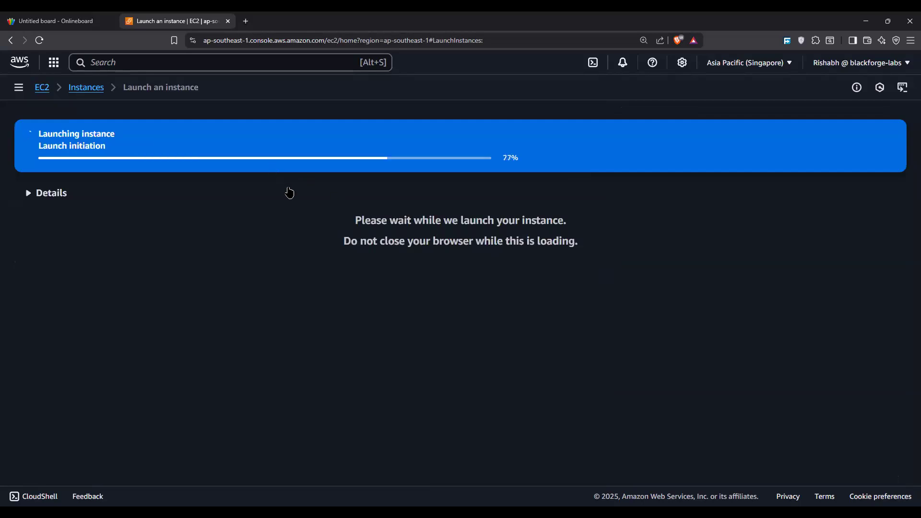
left_click(96, 87)
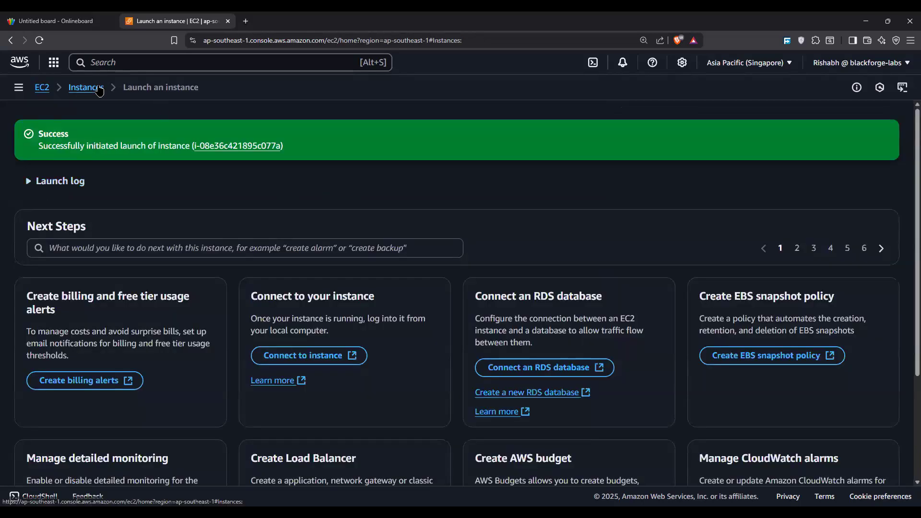
left_click(536, 119)
left_click(536, 120)
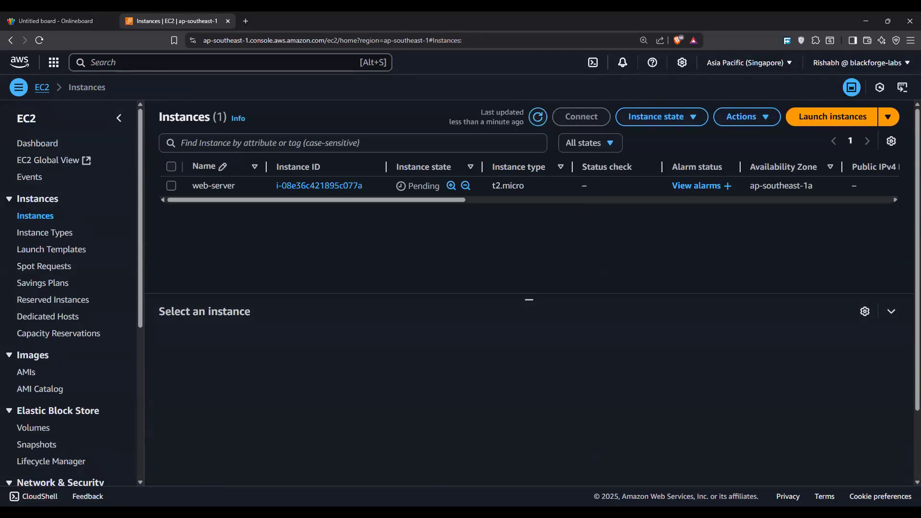
Step: Duplicate the EC2 Instances browser tab and switch to the Onlineboard whiteboard
right_click(178, 21)
left_click(214, 119)
key("ctrl+1")
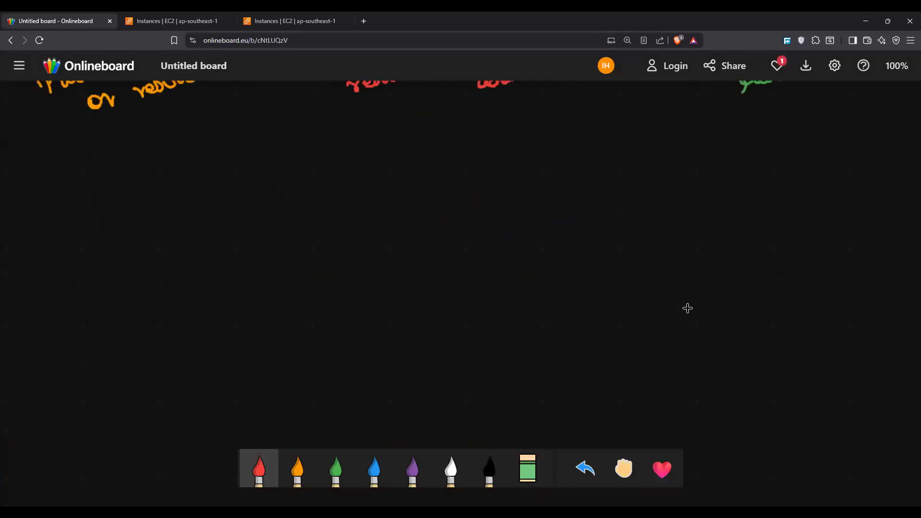
Step: Draw a red diagram on an empty whiteboard area with VPC branching to subnets S1, S2, S3 and S4
left_click_drag(434, 139, 459, 131)
mouse_move(466, 142)
left_mouse_down()
mouse_move(471, 163)
mouse_move(470, 150)
mouse_move(506, 151)
left_mouse_up()
mouse_move(451, 174)
left_mouse_down()
mouse_move(376, 216)
mouse_move(458, 217)
mouse_move(705, 182)
left_mouse_up()
left_click_drag(358, 241, 344, 261)
left_click_drag(357, 245, 369, 264)
mouse_move(459, 231)
left_mouse_down()
mouse_move(449, 246)
mouse_move(476, 247)
left_mouse_up()
left_click_drag(569, 211, 560, 229)
mouse_move(578, 221)
left_mouse_down()
mouse_move(592, 223)
mouse_move(587, 229)
left_mouse_up()
left_click_drag(700, 188, 701, 205)
left_click_drag(710, 198, 725, 194)
Step: Add a blue branch from S1 and label it EC2
left_click(374, 468)
left_click_drag(356, 273, 426, 306)
left_click_drag(434, 296, 466, 294)
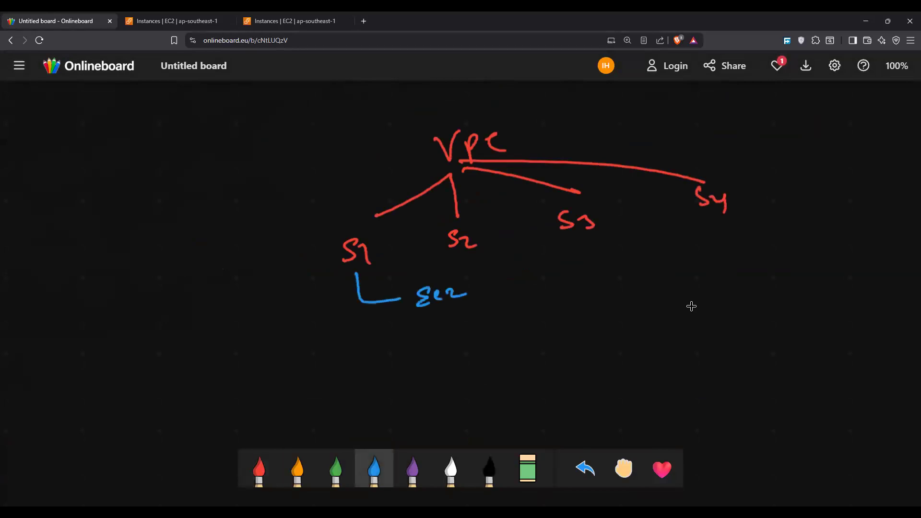
Step: Draw an orange traffic path entering through the VPC and S1 to the EC2 label, and circle EC2
left_click(298, 468)
mouse_move(178, 114)
left_mouse_down()
mouse_move(304, 99)
mouse_move(397, 102)
mouse_move(436, 187)
mouse_move(365, 230)
mouse_move(358, 288)
mouse_move(383, 300)
left_mouse_up()
mouse_move(458, 271)
left_mouse_down()
mouse_move(426, 272)
mouse_move(455, 275)
left_mouse_up()
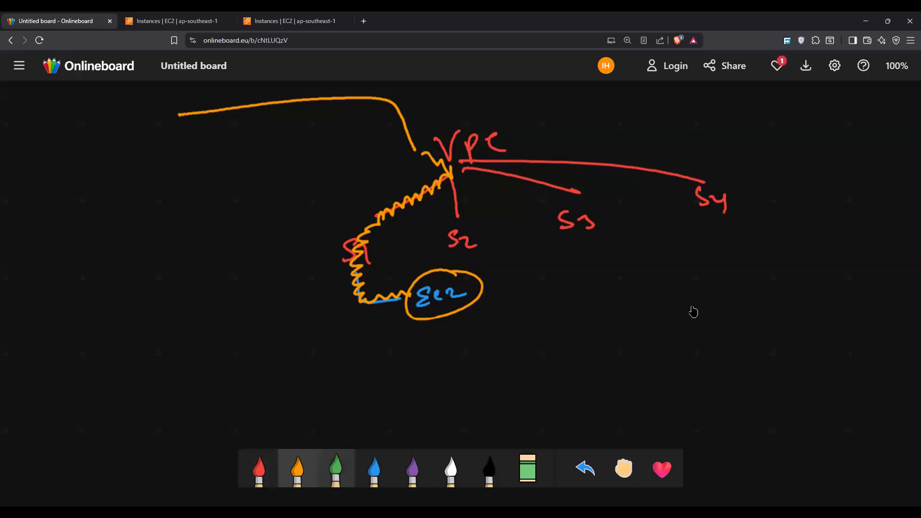
Step: Write the green note "monitor VPC traffic flow logs" beside the traffic path, with an arrow leading to it
left_click(336, 469)
mouse_move(389, 137)
left_mouse_down()
mouse_move(344, 142)
mouse_move(355, 153)
left_mouse_up()
mouse_move(214, 156)
left_mouse_down()
mouse_move(238, 141)
mouse_move(257, 145)
left_mouse_up()
mouse_move(166, 186)
left_mouse_down()
mouse_move(191, 182)
mouse_move(207, 194)
mouse_move(268, 166)
mouse_move(282, 182)
mouse_move(290, 166)
left_mouse_up()
mouse_move(186, 206)
left_mouse_down()
mouse_move(192, 225)
mouse_move(228, 211)
mouse_move(243, 225)
mouse_move(276, 211)
mouse_move(295, 223)
mouse_move(317, 184)
mouse_move(413, 166)
mouse_move(335, 202)
left_mouse_up()
Step: Draw a green branch from VPC to an underlined Cloudwatch label and a second branch beneath it
mouse_move(489, 126)
left_mouse_down()
mouse_move(519, 99)
mouse_move(573, 96)
mouse_move(597, 107)
mouse_move(651, 88)
mouse_move(669, 96)
mouse_move(705, 89)
mouse_move(716, 99)
left_mouse_up()
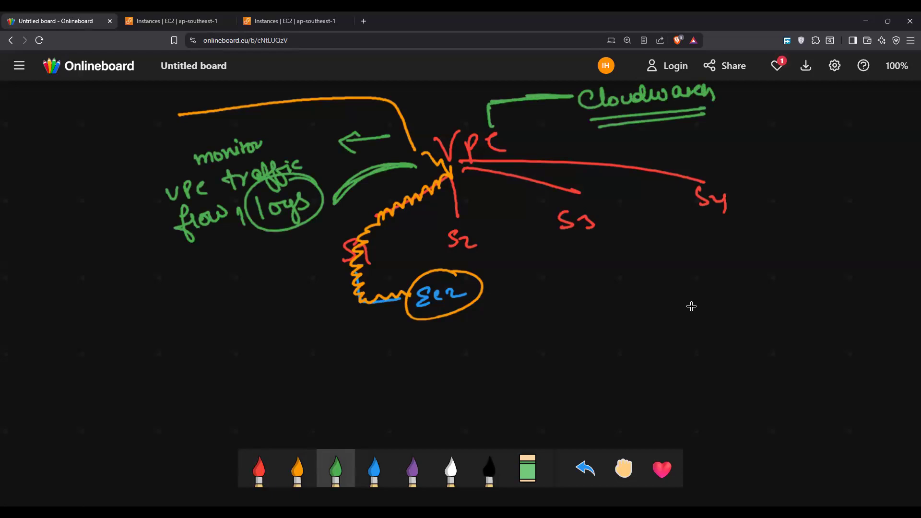
mouse_move(508, 126)
left_mouse_down()
mouse_move(468, 120)
mouse_move(639, 141)
mouse_move(634, 150)
left_mouse_up()
mouse_move(659, 142)
left_mouse_down()
mouse_move(666, 143)
mouse_move(659, 152)
left_mouse_up()
mouse_move(681, 124)
left_mouse_down()
mouse_move(638, 164)
mouse_move(679, 123)
left_mouse_up()
Step: Switch to the duplicated AWS console tab, find the VPC service, and open the list of VPCs
key("ctrl+Tab")
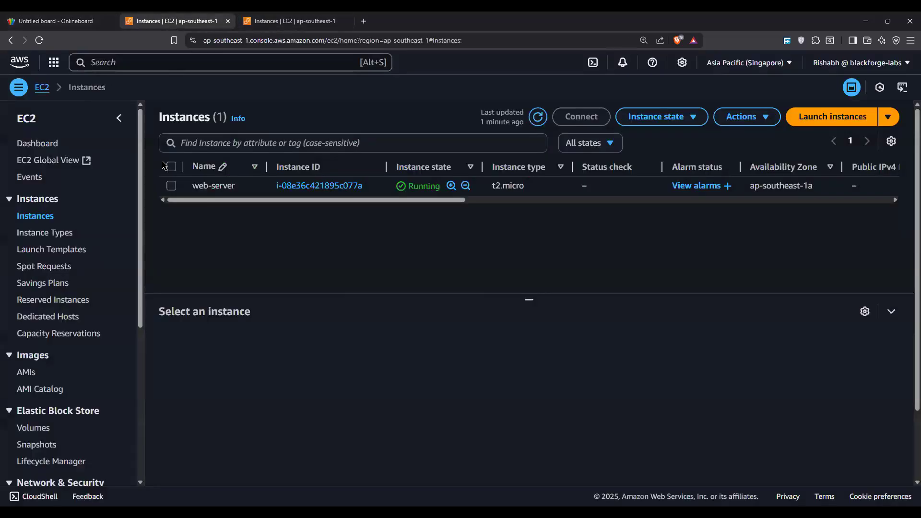
left_click(250, 17)
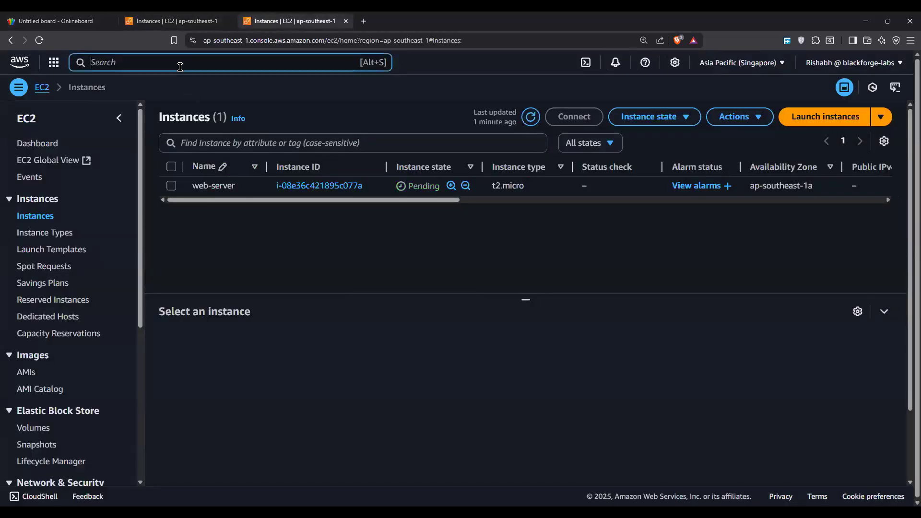
left_click(171, 63)
type("vpc")
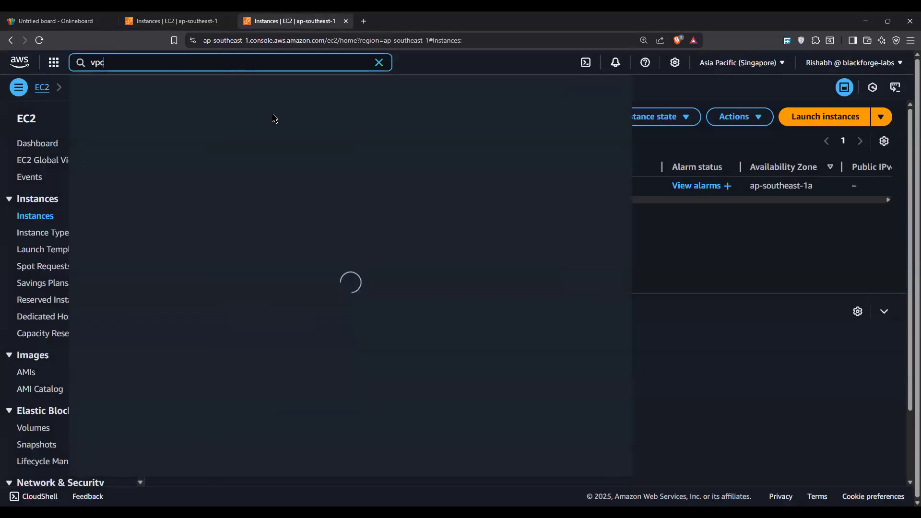
left_click(266, 131)
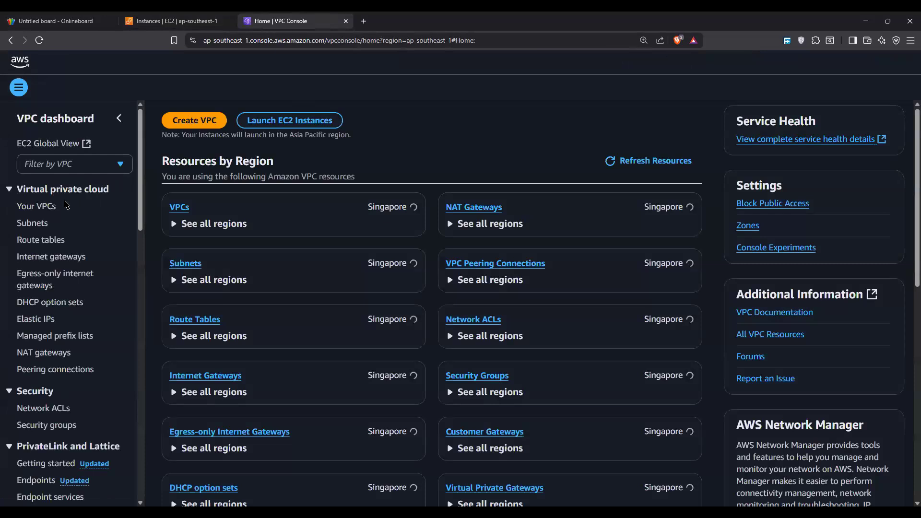
left_click(57, 206)
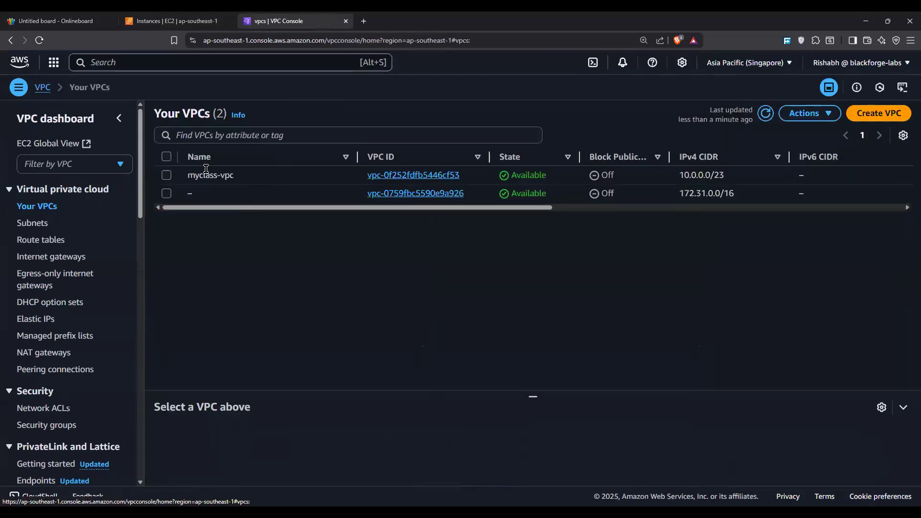
Step: Start creating a flow log for myclass-vpc and name it traffic-flow
left_click(162, 177)
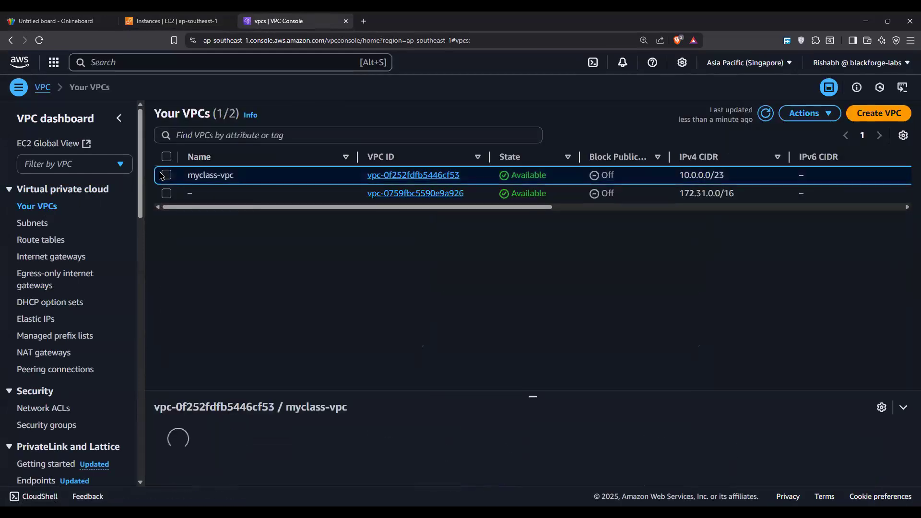
left_click(796, 115)
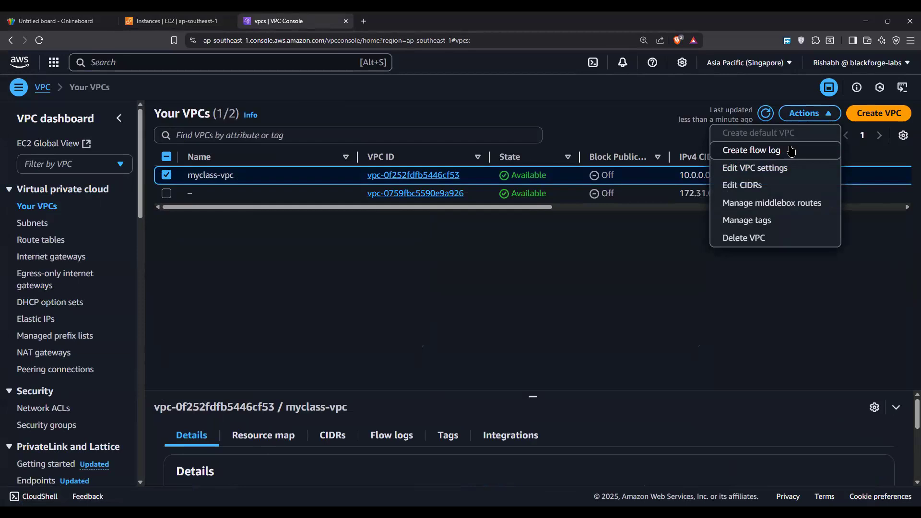
left_click(740, 151)
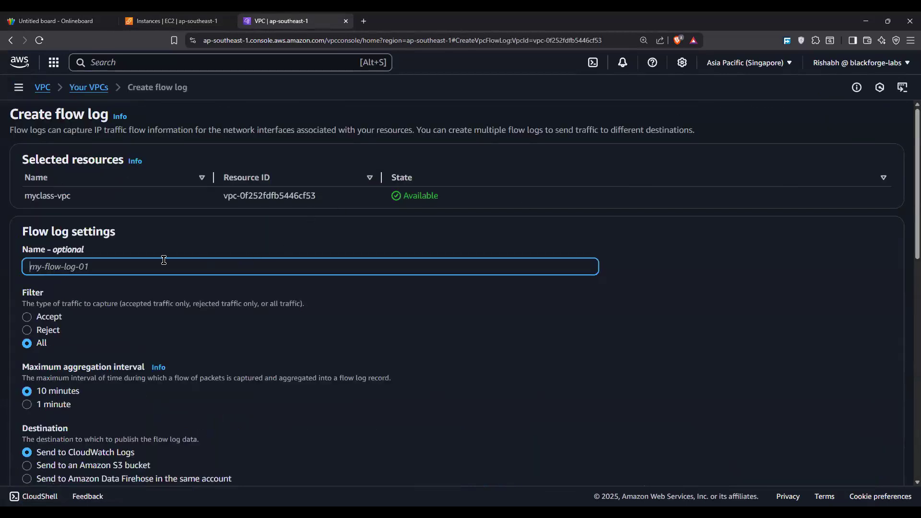
type("traffic-flow")
Step: Set the flow log's traffic filter to All and its maximum aggregation interval to 1 minute
scroll(127, 241, "down", 2)
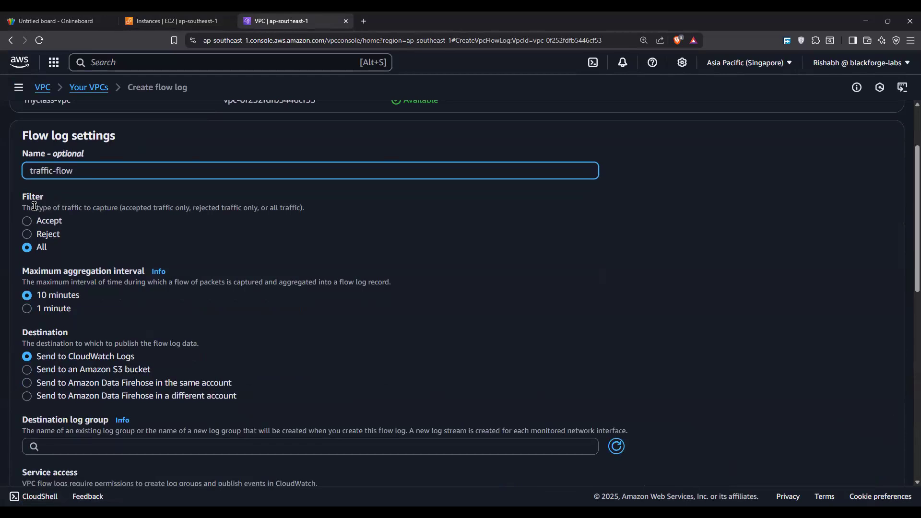
left_click_drag(35, 207, 153, 206)
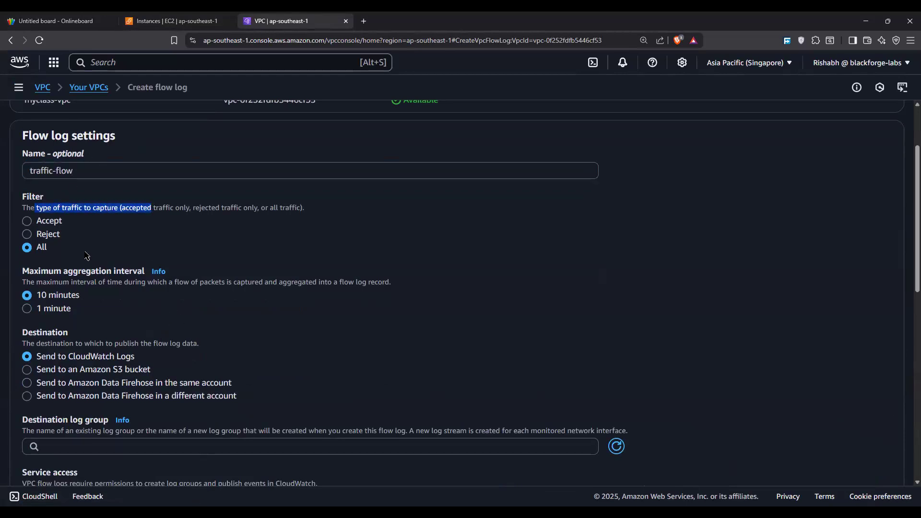
left_click(28, 235)
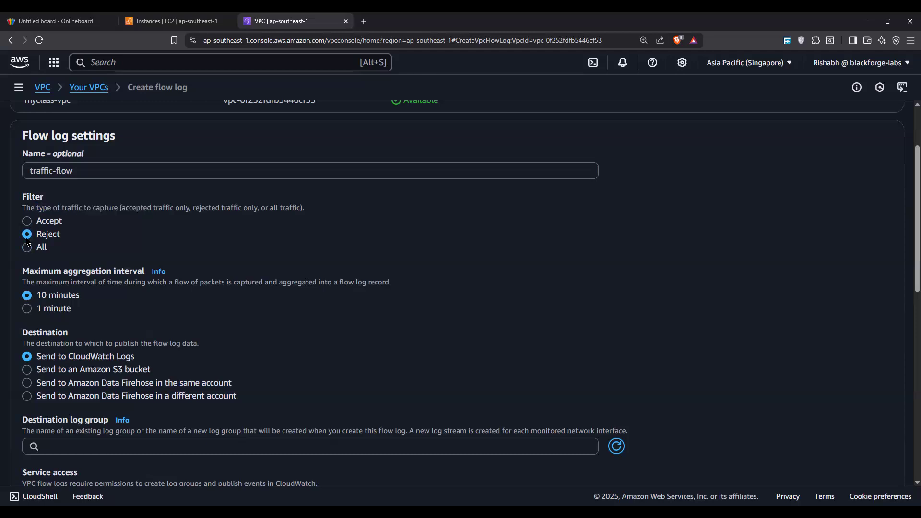
left_click(27, 247)
scroll(27, 247, "down", 3)
scroll(36, 183, "up", 1)
left_click_drag(31, 187, 241, 187)
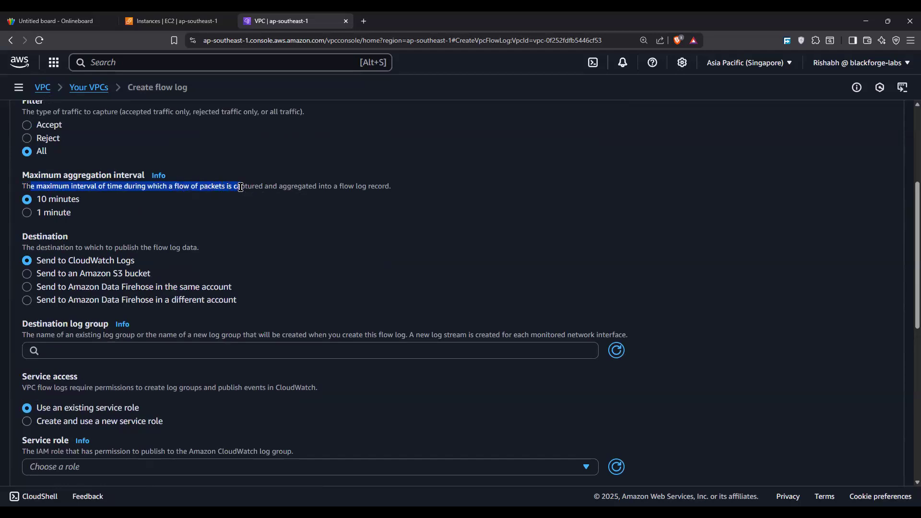
left_click(63, 215)
key("Up")
left_click(67, 214)
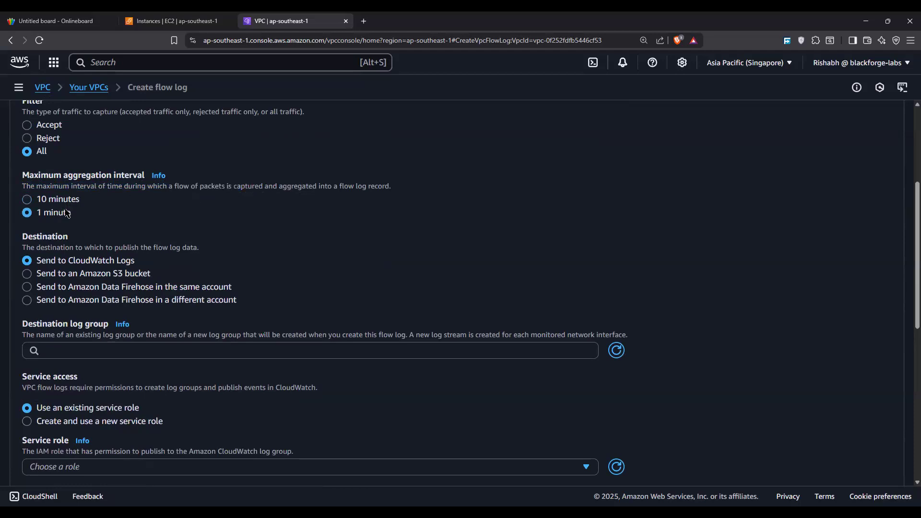
Step: Set the flow log's destination to an Amazon S3 bucket, and leave the form without creating the log
scroll(67, 214, "down", 1)
left_click_drag(33, 212, 150, 212)
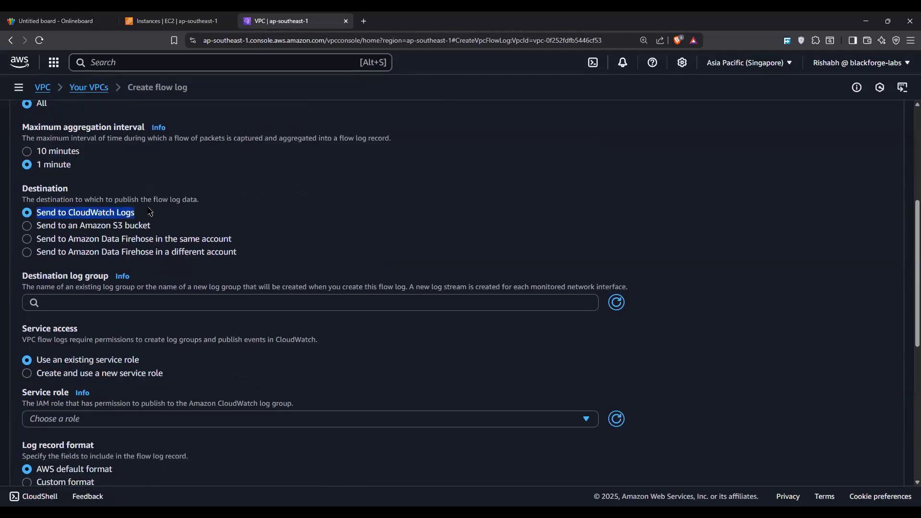
left_click_drag(39, 228, 153, 226)
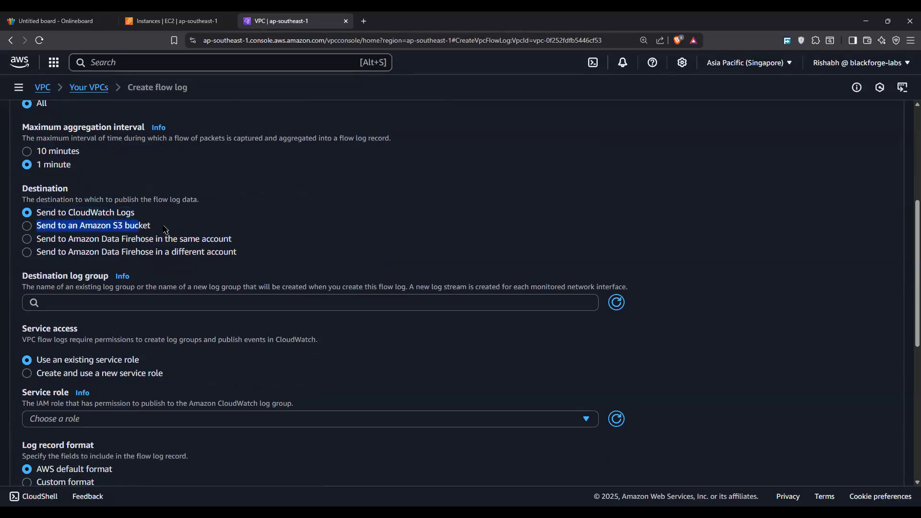
left_click(54, 230)
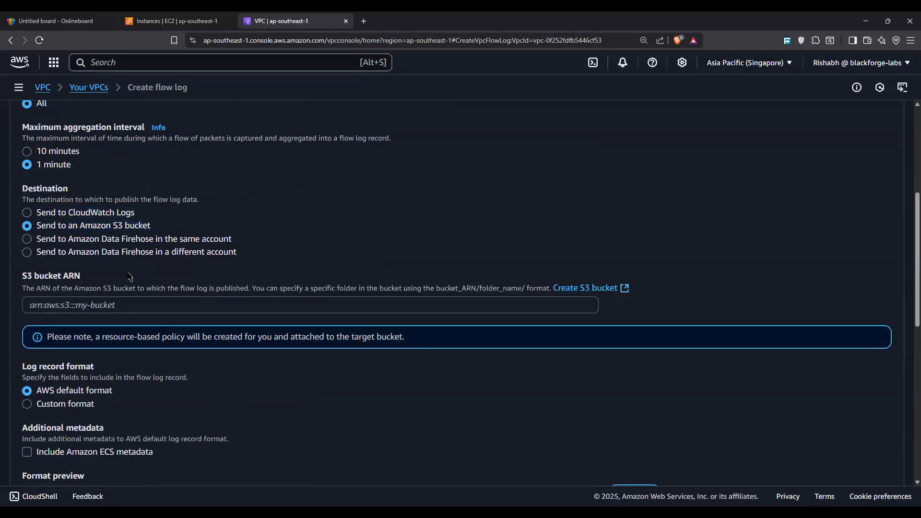
left_click(115, 302)
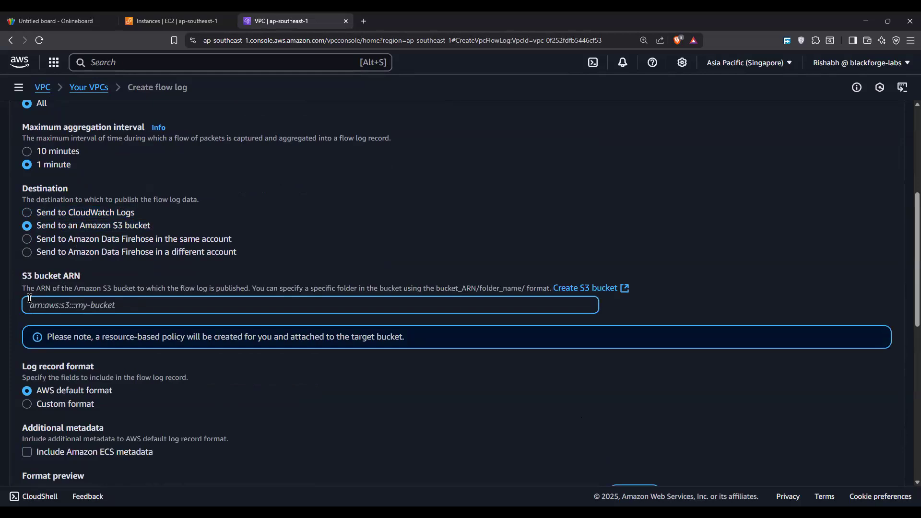
scroll(794, 399, "down", 7)
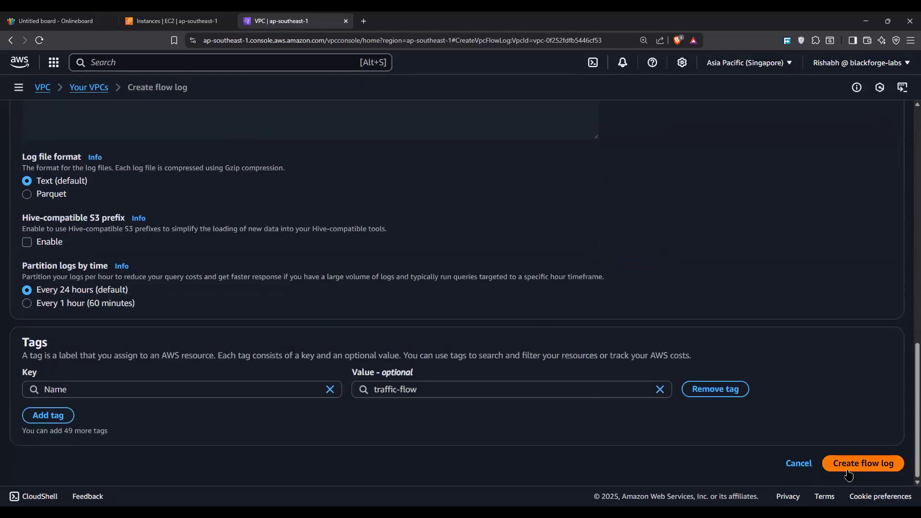
scroll(387, 277, "up", 10)
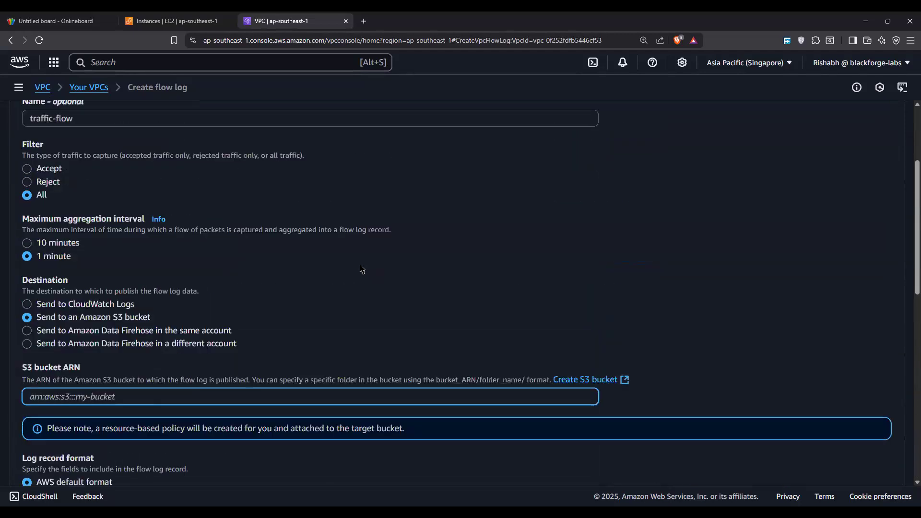
key("alt+Left")
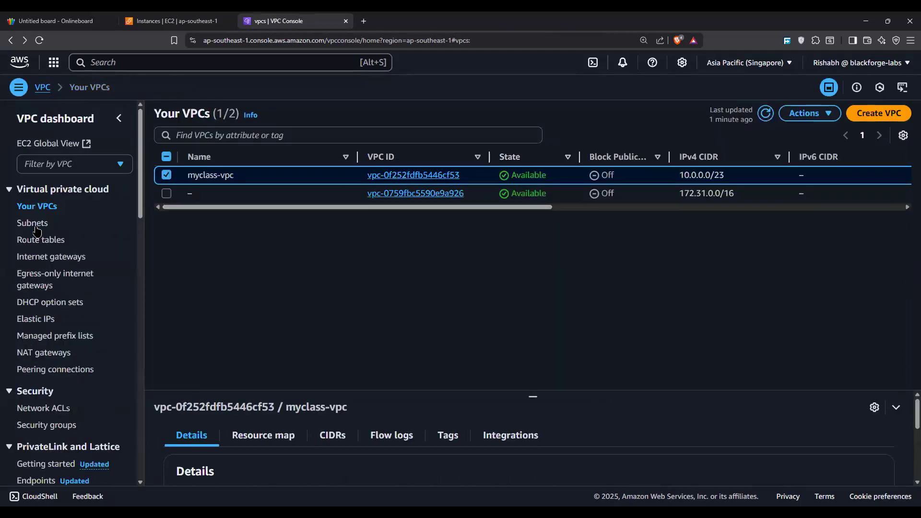
Step: Examine the flow log creation form for the s2-public subnet and return to the subnets list
left_click(30, 224)
left_click(167, 193)
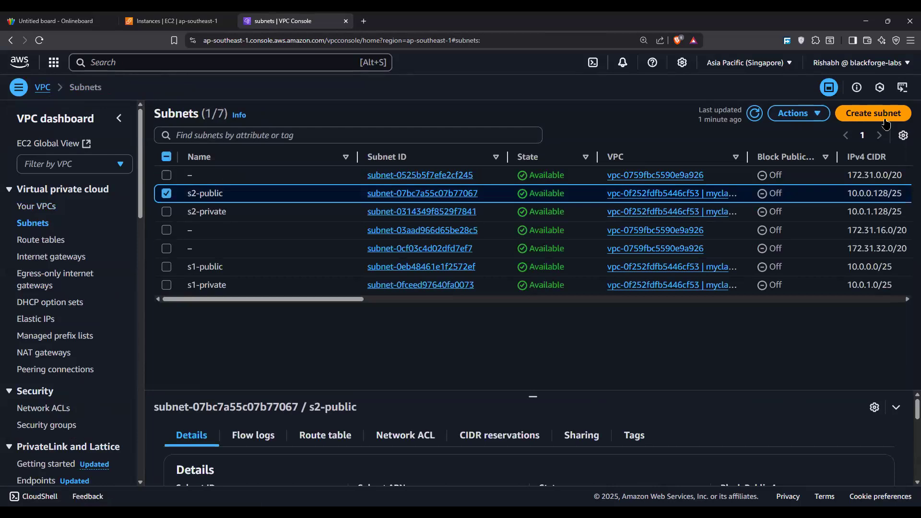
left_click(798, 117)
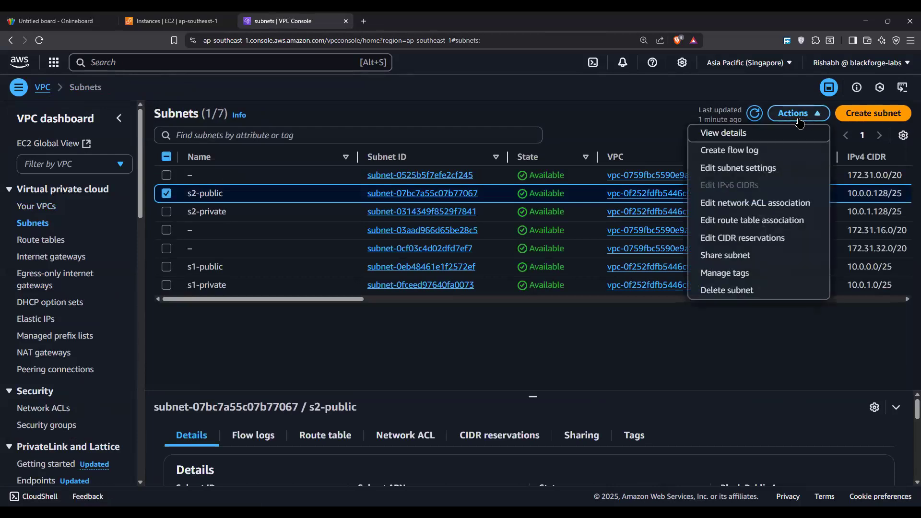
left_click(730, 150)
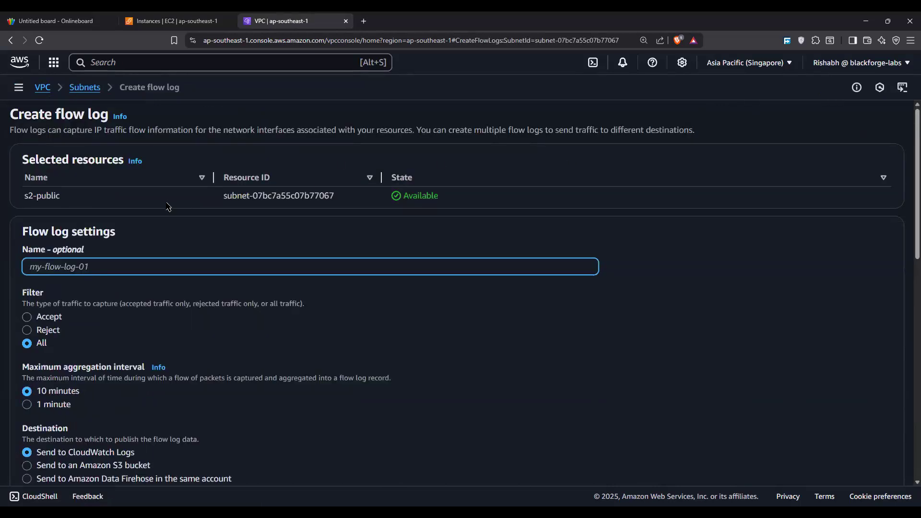
scroll(163, 211, "down", 3)
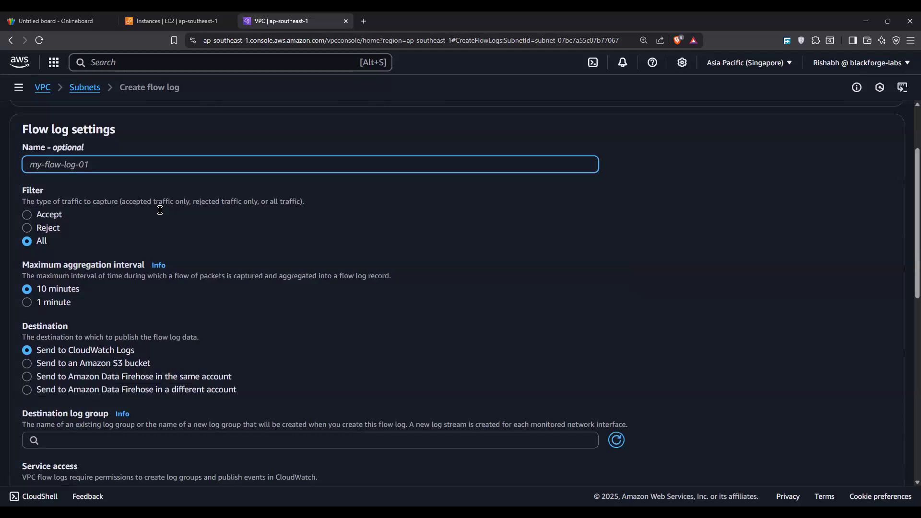
scroll(162, 214, "up", 3)
key("alt+Left")
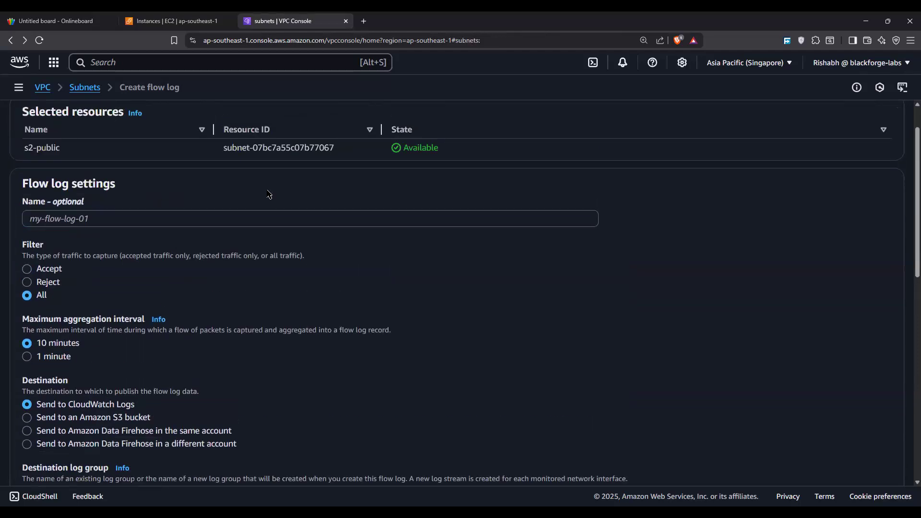
left_click(792, 113)
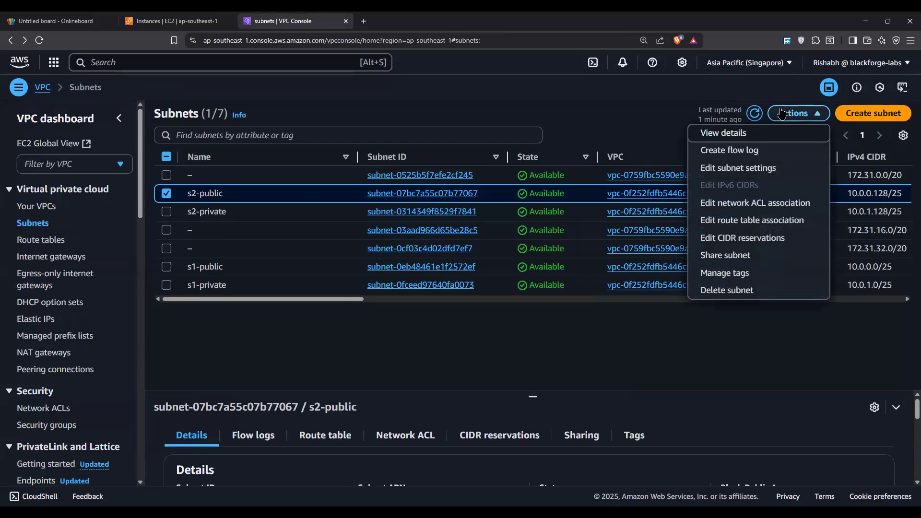
left_click(645, 99)
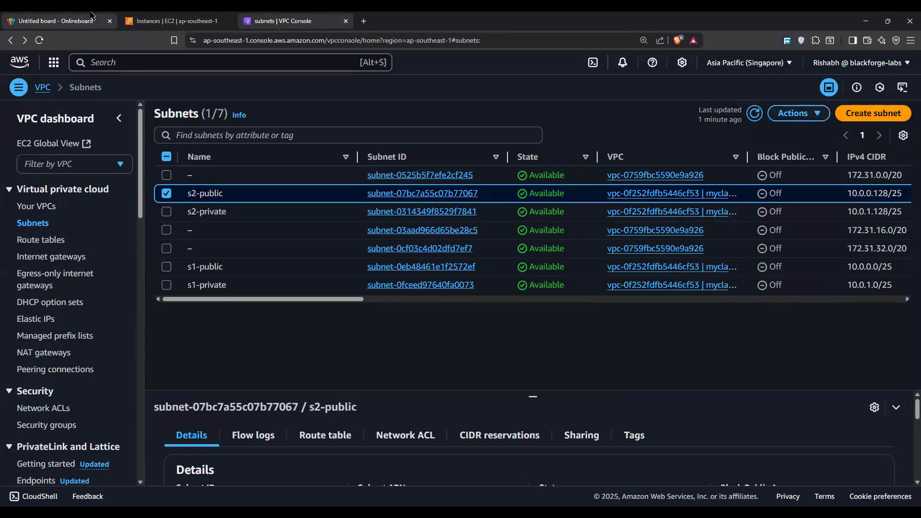
Step: Check the web-server instance's public and private IPv4 addresses on the EC2 page, and return to the whiteboard
left_click(145, 20)
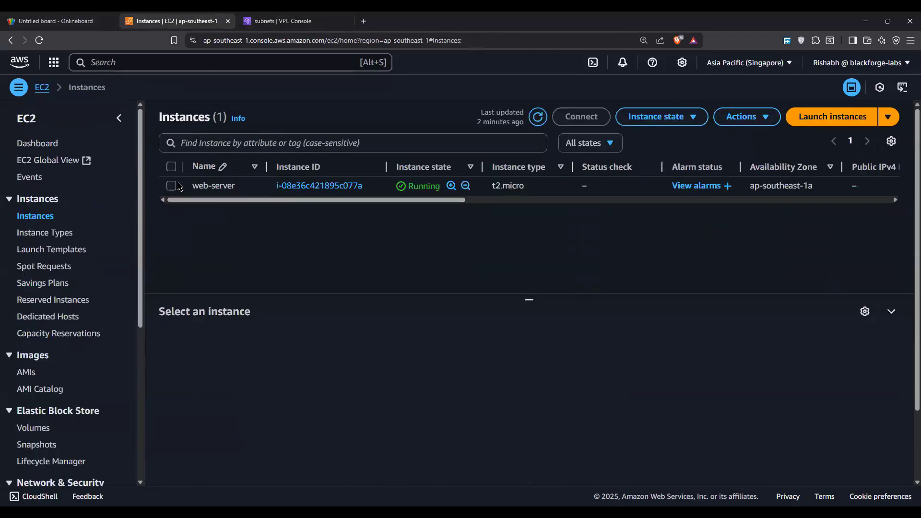
left_click(172, 186)
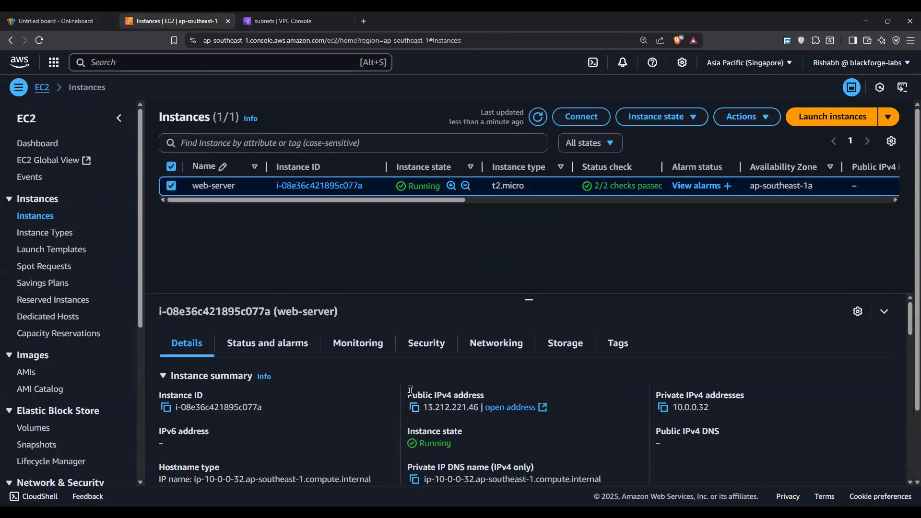
left_click_drag(406, 394, 502, 394)
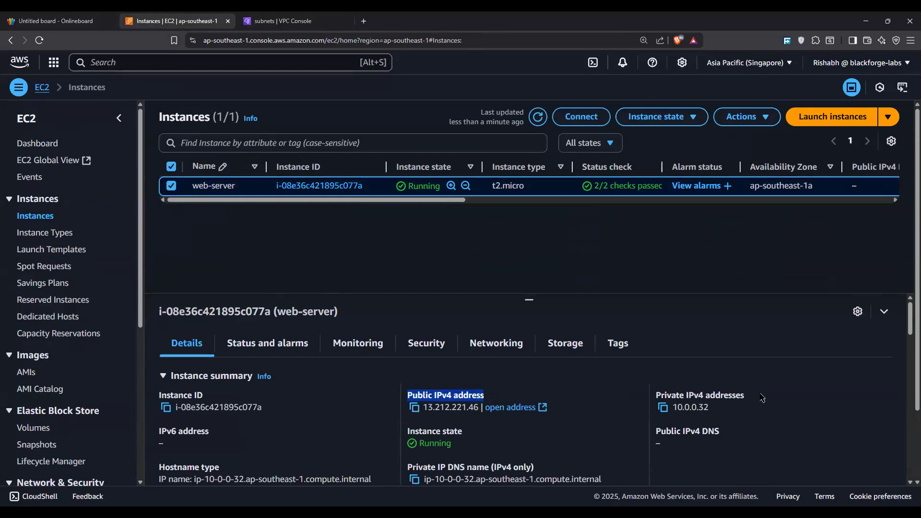
left_click_drag(660, 395, 410, 392)
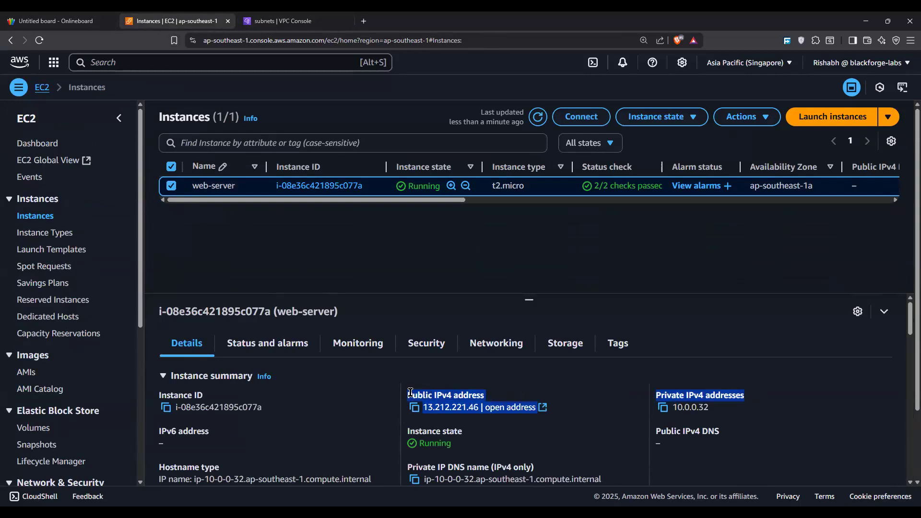
left_click(67, 19)
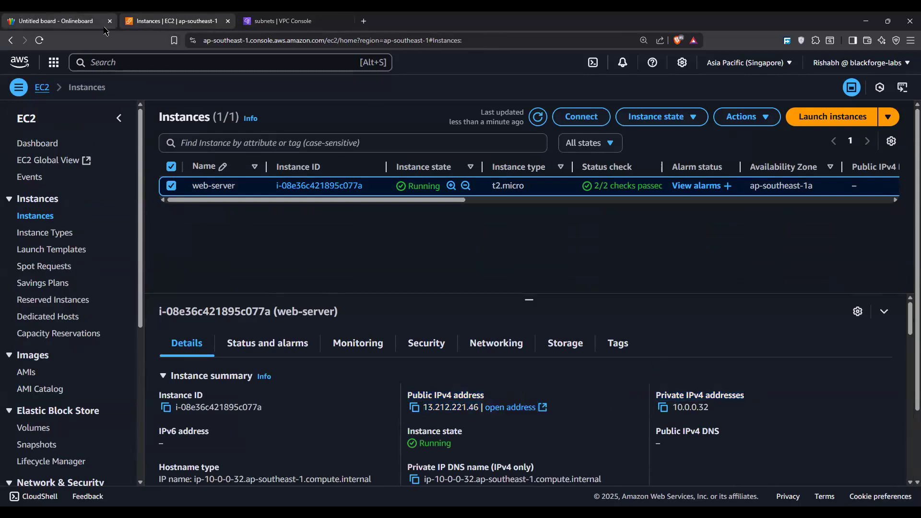
Step: Draw a large white rectangle in an empty area of the whiteboard
scroll(537, 253, "down", 5)
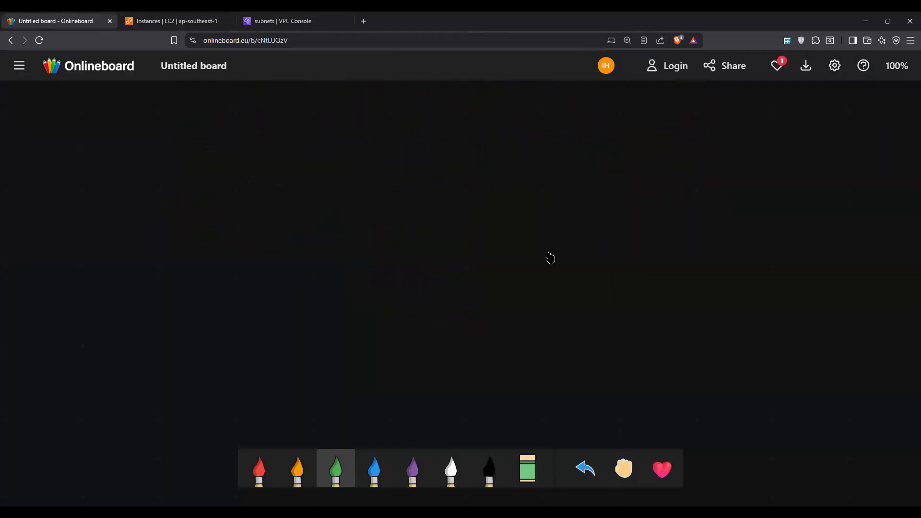
left_click(451, 468)
mouse_move(269, 160)
left_mouse_down()
mouse_move(426, 154)
mouse_move(654, 264)
mouse_move(508, 370)
mouse_move(282, 325)
mouse_move(272, 162)
left_mouse_up()
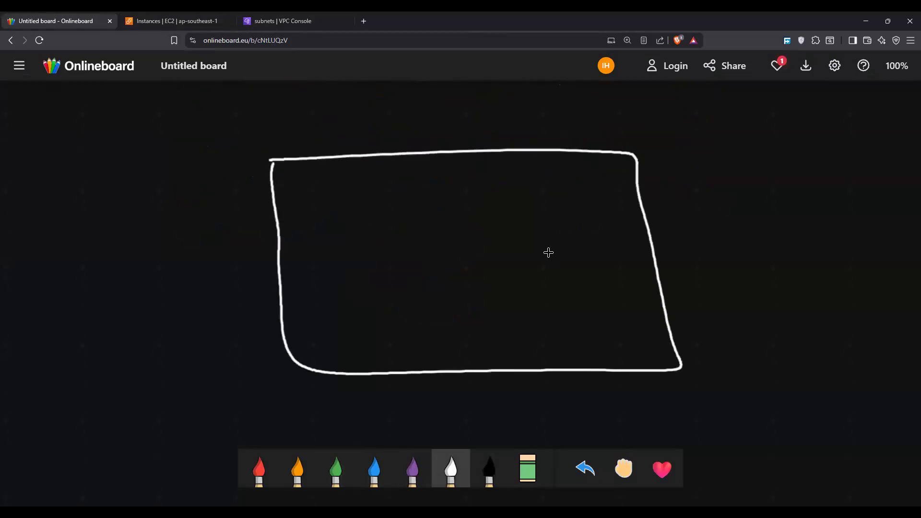
Step: Write the orange heading "Society - ABC | VPC - ABC" above the white rectangle
left_click(297, 468)
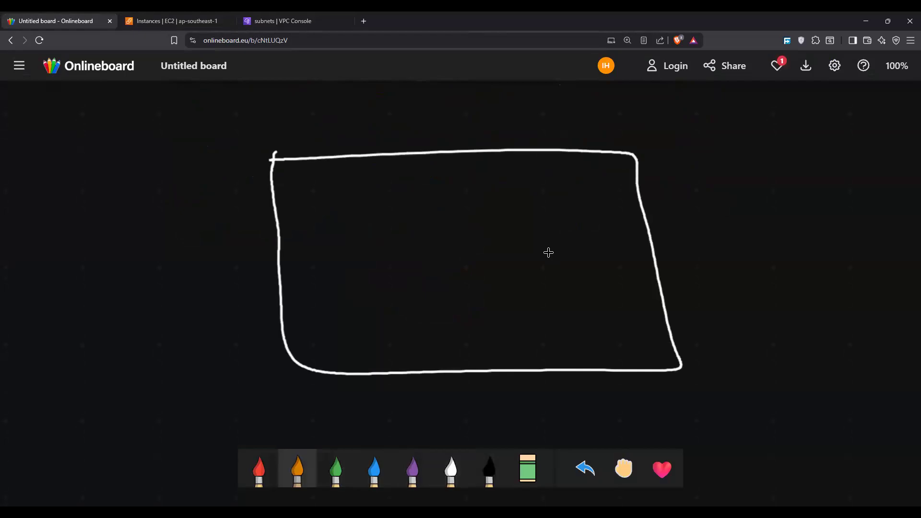
mouse_move(417, 117)
left_mouse_down()
mouse_move(438, 135)
mouse_move(497, 125)
mouse_move(493, 149)
mouse_move(558, 125)
mouse_move(595, 134)
left_mouse_up()
left_click_drag(623, 90, 623, 154)
left_click_drag(648, 115, 698, 133)
mouse_move(706, 120)
left_mouse_down()
mouse_move(751, 130)
mouse_move(750, 120)
left_mouse_up()
left_click_drag(762, 115, 762, 131)
mouse_move(761, 107)
left_mouse_down()
mouse_move(764, 130)
mouse_move(800, 131)
left_mouse_up()
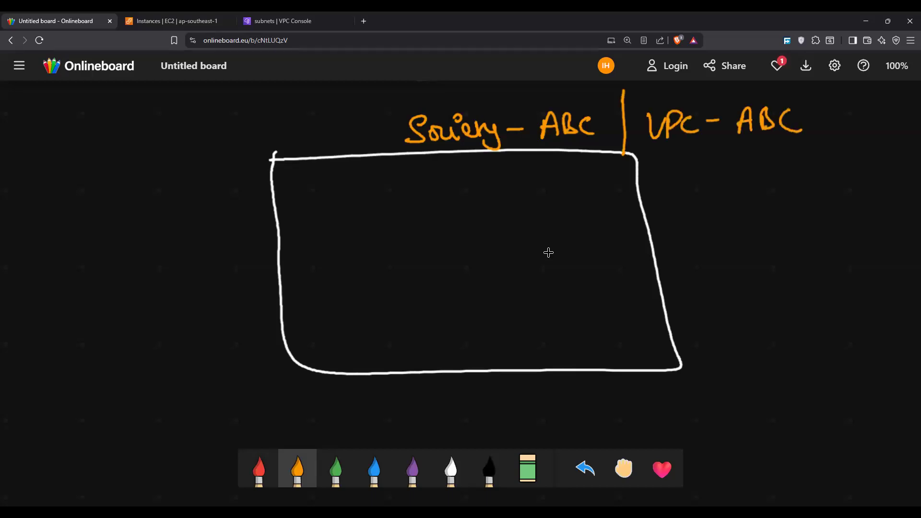
Step: Draw six small white boxes in two rows of three inside the large rectangle
left_click(451, 469)
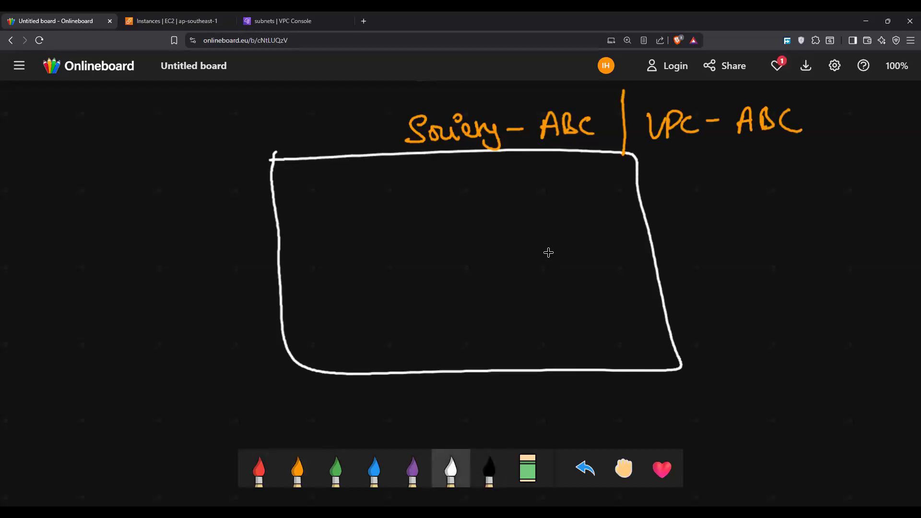
mouse_move(333, 194)
left_mouse_down()
mouse_move(334, 233)
mouse_move(348, 241)
left_mouse_up()
left_click_drag(447, 183, 457, 236)
mouse_move(540, 181)
left_mouse_down()
mouse_move(541, 225)
mouse_move(525, 233)
left_mouse_up()
left_click_drag(340, 290, 342, 325)
mouse_move(339, 292)
left_mouse_down()
mouse_move(411, 312)
mouse_move(342, 333)
left_mouse_up()
left_click_drag(441, 283, 450, 321)
mouse_move(442, 282)
left_mouse_down()
mouse_move(501, 269)
mouse_move(451, 332)
left_mouse_up()
left_click_drag(527, 295, 534, 321)
mouse_move(530, 271)
left_mouse_down()
mouse_move(588, 279)
mouse_move(536, 329)
left_mouse_up()
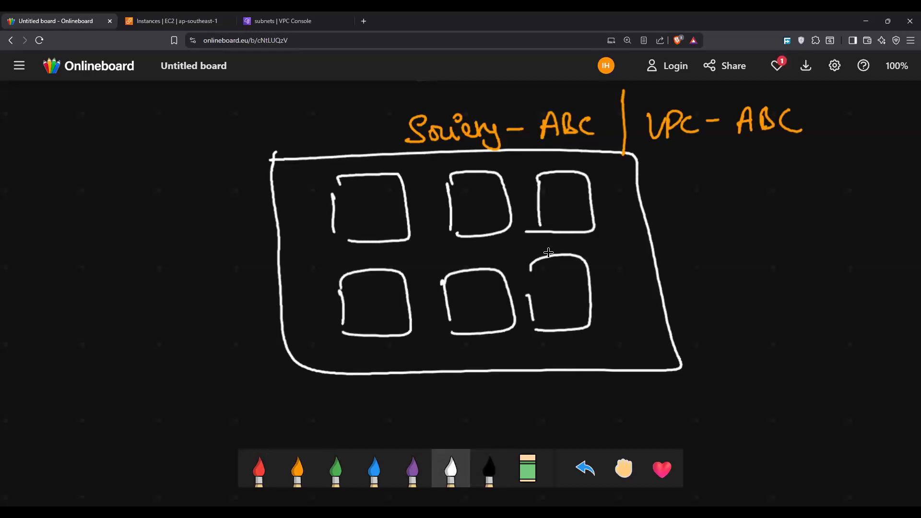
Step: Label the six boxes T1, T2, T3, T4, T5 and T6 in orange
left_click(297, 472)
mouse_move(362, 201)
left_mouse_down()
mouse_move(364, 214)
mouse_move(371, 200)
left_mouse_up()
left_click_drag(368, 207, 370, 221)
mouse_move(480, 200)
left_mouse_down()
mouse_move(481, 214)
mouse_move(489, 199)
left_mouse_up()
left_click_drag(482, 207, 490, 209)
left_click_drag(552, 198, 561, 212)
left_click_drag(363, 293, 364, 305)
left_click_drag(355, 291, 367, 289)
left_click_drag(373, 293, 369, 297)
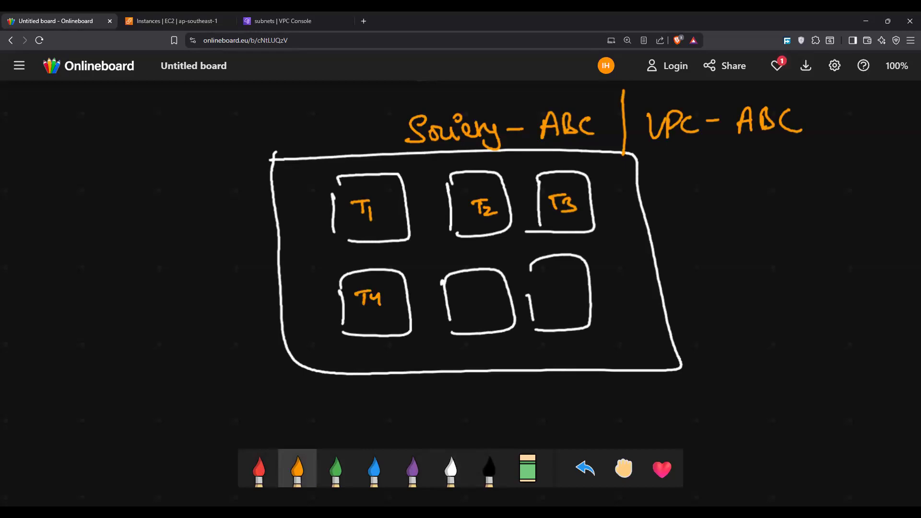
left_click_drag(481, 291, 480, 306)
left_click_drag(542, 286, 562, 283)
left_click_drag(572, 283, 566, 294)
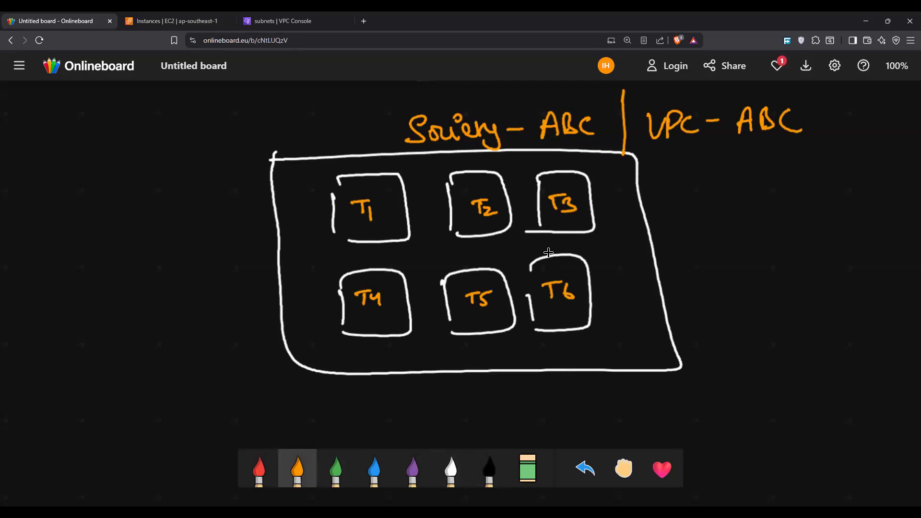
Step: Draw red lines from all six tower boxes to one point outside the rectangle and label it "Subnets"
left_click(255, 464)
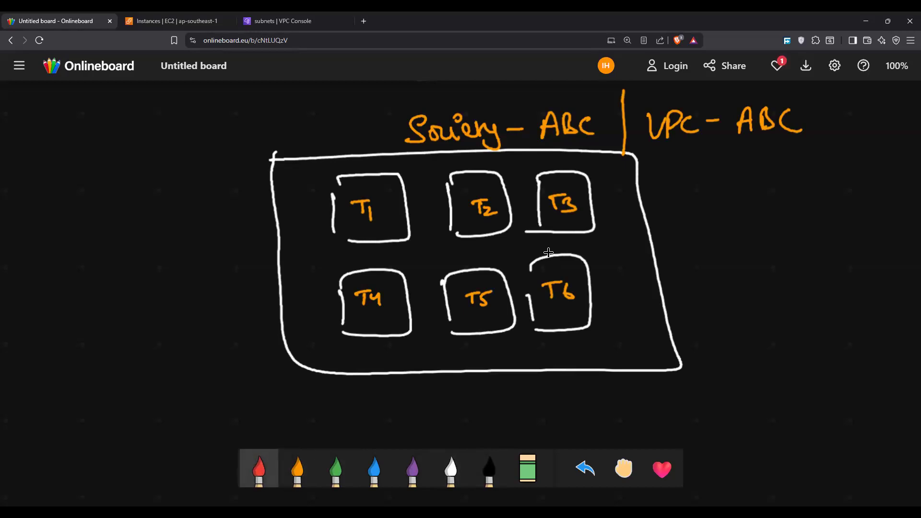
mouse_move(587, 197)
left_mouse_down()
mouse_move(683, 197)
mouse_move(583, 284)
left_mouse_up()
left_click_drag(499, 210, 693, 206)
left_click_drag(482, 274, 663, 203)
left_click_drag(407, 212, 674, 201)
left_click_drag(399, 289, 693, 204)
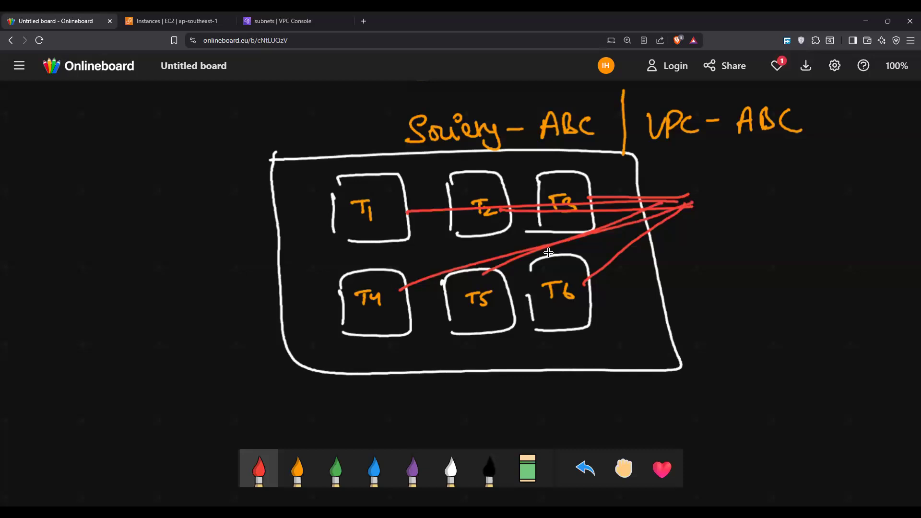
left_click_drag(709, 193, 700, 207)
left_click_drag(714, 197, 773, 197)
left_click_drag(775, 185, 781, 198)
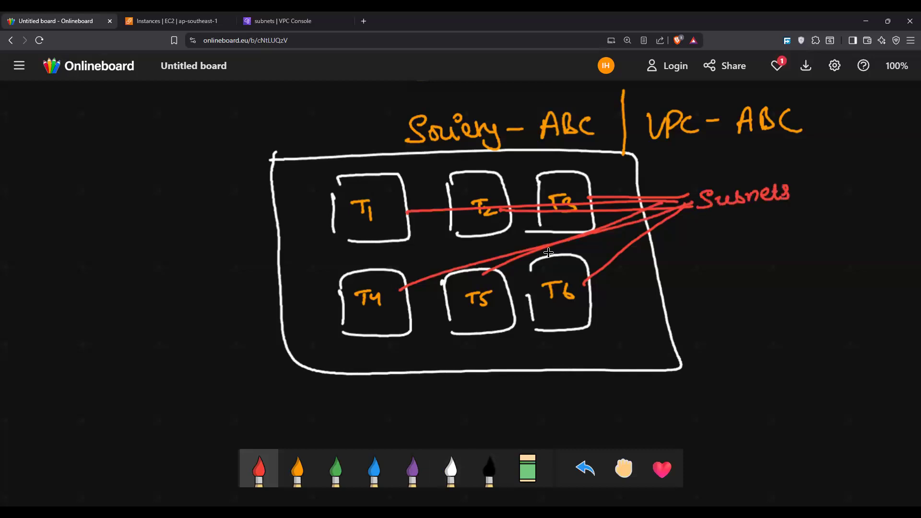
Step: Fill box T4 with an orange grid and annotate it with an arrow to "apartments (EC2 | RDS)"
left_click(298, 468)
mouse_move(343, 288)
left_mouse_down()
mouse_move(400, 286)
mouse_move(400, 296)
left_mouse_up()
mouse_move(342, 312)
left_mouse_down()
mouse_move(407, 308)
mouse_move(396, 323)
left_mouse_up()
mouse_move(361, 278)
left_mouse_down()
mouse_move(364, 325)
mouse_move(375, 323)
left_mouse_up()
mouse_move(385, 270)
left_mouse_down()
mouse_move(388, 330)
mouse_move(399, 330)
mouse_move(423, 385)
mouse_move(456, 395)
mouse_move(499, 382)
mouse_move(527, 394)
mouse_move(547, 386)
mouse_move(571, 409)
mouse_move(601, 397)
left_mouse_up()
mouse_move(603, 386)
left_mouse_down()
mouse_move(629, 404)
mouse_move(695, 391)
left_mouse_up()
left_click_drag(698, 360, 699, 405)
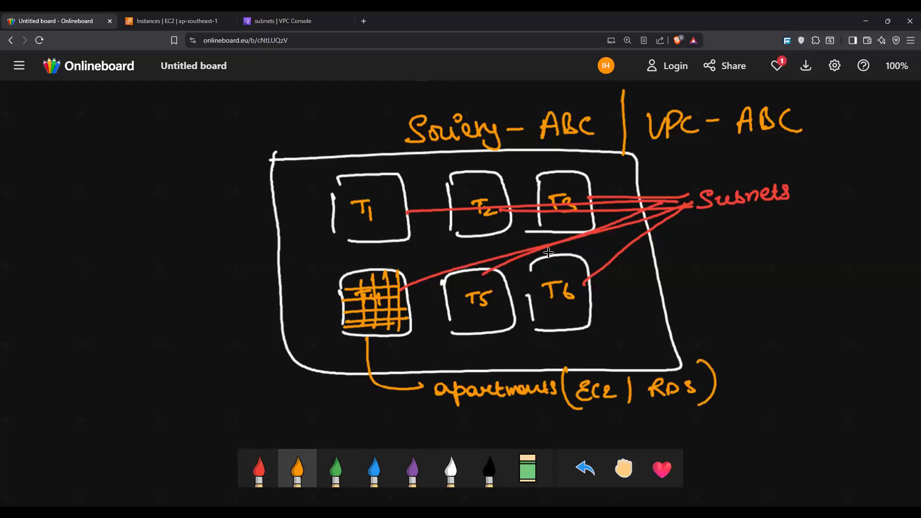
Step: Sketch a red road leading to the rectangle's left edge and circle its entrance gate in orange
left_click(259, 469)
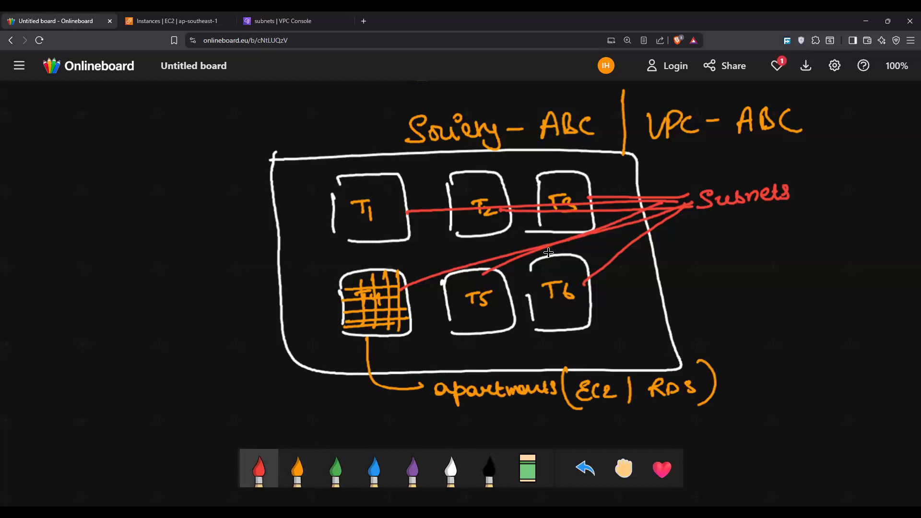
left_click_drag(209, 165, 259, 181)
mouse_move(272, 177)
left_mouse_down()
mouse_move(206, 160)
mouse_move(272, 177)
left_mouse_up()
mouse_move(197, 233)
left_mouse_down()
mouse_move(268, 206)
mouse_move(281, 211)
left_mouse_up()
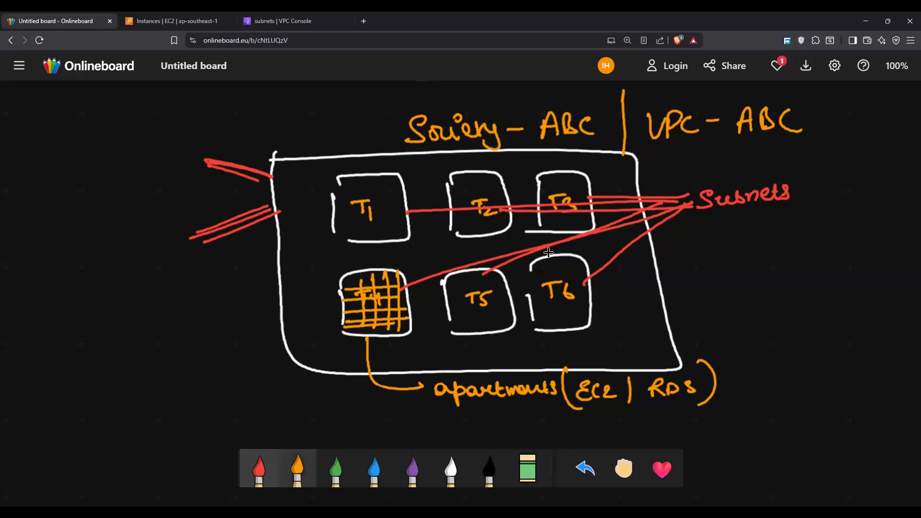
left_click(297, 469)
mouse_move(275, 164)
left_mouse_down()
mouse_move(259, 211)
mouse_move(299, 182)
left_mouse_up()
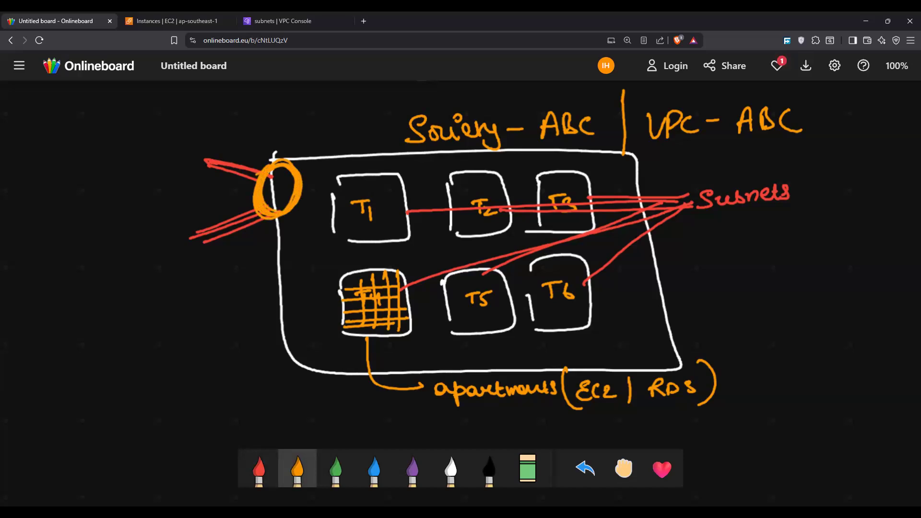
Step: Draw two white arrows pointing toward the entrance gate and write "Security", underlined, below them
left_click(451, 469)
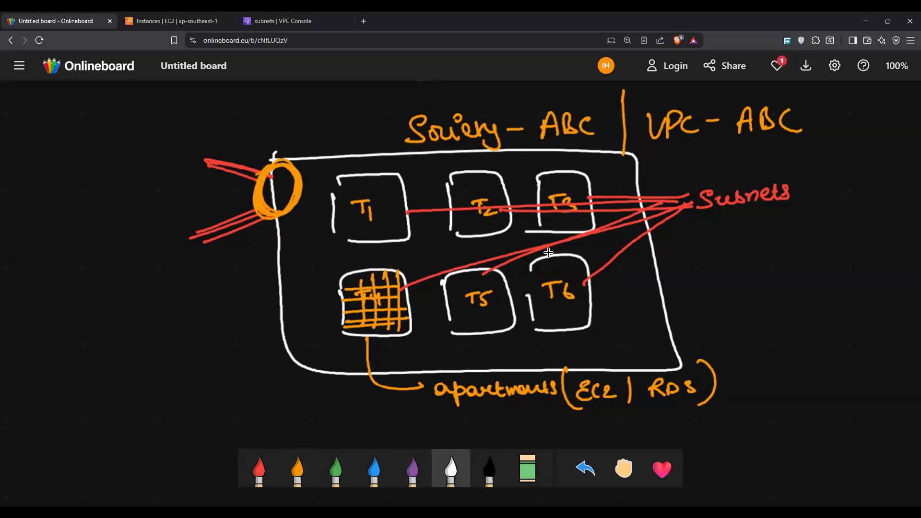
mouse_move(147, 154)
left_mouse_down()
mouse_move(144, 183)
mouse_move(189, 183)
left_mouse_up()
mouse_move(181, 177)
left_mouse_down()
mouse_move(192, 183)
mouse_move(148, 222)
mouse_move(147, 236)
left_mouse_up()
left_click_drag(148, 209, 208, 206)
left_click_drag(209, 207, 194, 216)
mouse_move(120, 258)
left_mouse_down()
mouse_move(132, 275)
mouse_move(186, 269)
mouse_move(195, 301)
mouse_move(123, 296)
left_mouse_up()
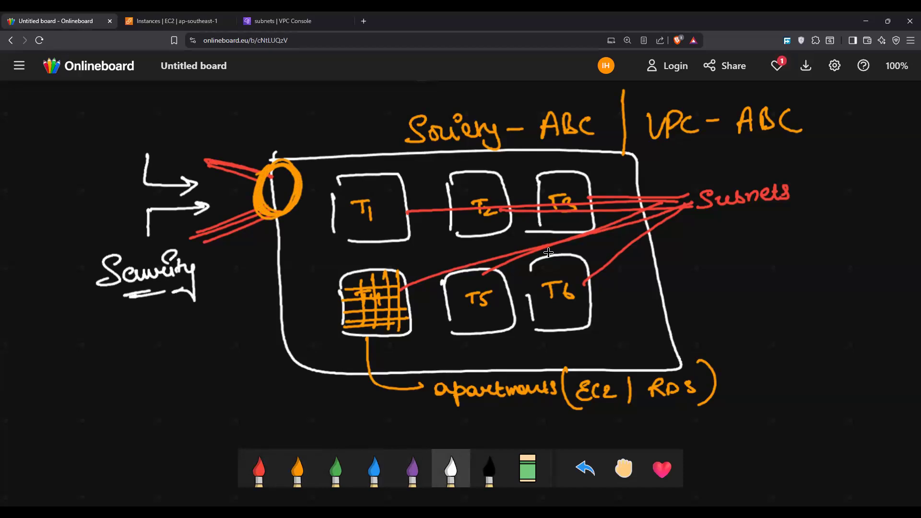
Step: Shade the gate red and draw red arrows from it across T1, T2 and T3 and down to T4, T5 and T6
left_click(259, 468)
mouse_move(269, 171)
left_mouse_down()
mouse_move(283, 177)
mouse_move(277, 211)
left_mouse_up()
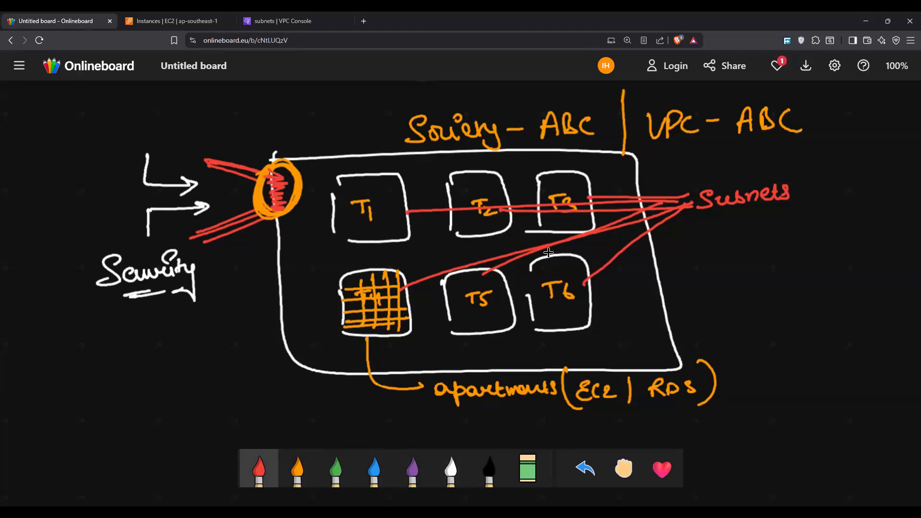
mouse_move(284, 195)
left_mouse_down()
mouse_move(338, 160)
mouse_move(366, 176)
mouse_move(375, 163)
mouse_move(557, 177)
left_mouse_up()
left_click_drag(556, 176, 570, 168)
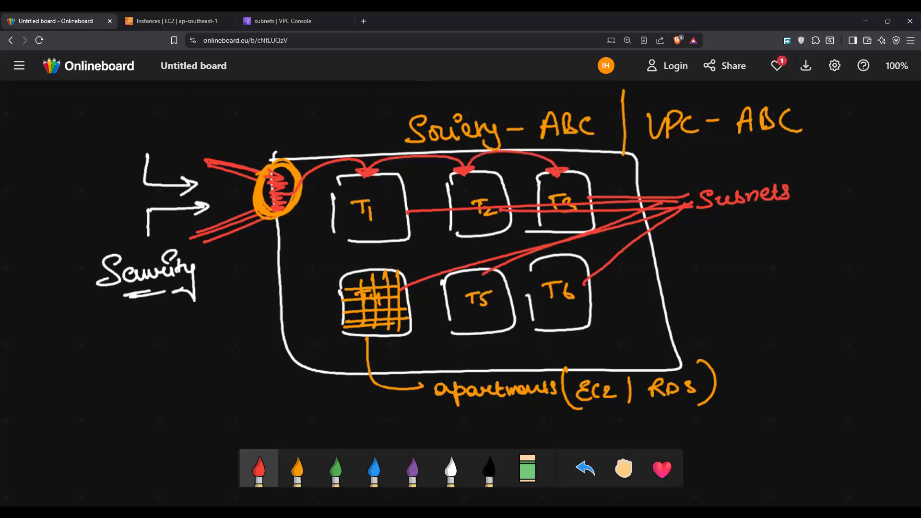
left_click_drag(355, 241, 370, 267)
left_click_drag(365, 263, 382, 263)
left_click_drag(449, 235, 471, 271)
left_click_drag(545, 228, 560, 257)
left_click_drag(560, 257, 575, 249)
Step: Draw a red arrow from the gate to the note "In each Tower will be having Security personnel", underlining its last word
left_click_drag(269, 201, 225, 311)
mouse_move(219, 301)
left_mouse_down()
mouse_move(228, 310)
mouse_move(242, 302)
left_mouse_up()
mouse_move(72, 347)
left_mouse_down()
mouse_move(70, 365)
mouse_move(80, 344)
left_mouse_up()
left_click_drag(61, 366, 90, 363)
left_click_drag(105, 349, 148, 350)
mouse_move(80, 378)
left_mouse_down()
mouse_move(78, 393)
mouse_move(91, 376)
left_mouse_up()
mouse_move(88, 383)
left_mouse_down()
mouse_move(98, 391)
mouse_move(166, 369)
left_mouse_up()
left_click_drag(168, 372, 178, 377)
mouse_move(184, 361)
left_mouse_down()
mouse_move(188, 374)
mouse_move(214, 368)
left_mouse_up()
left_click_drag(216, 362, 225, 358)
mouse_move(104, 405)
left_mouse_down()
mouse_move(103, 424)
mouse_move(156, 400)
mouse_move(169, 422)
mouse_move(199, 386)
mouse_move(247, 379)
mouse_move(253, 403)
left_mouse_up()
mouse_move(185, 421)
left_mouse_down()
mouse_move(259, 409)
mouse_move(238, 437)
mouse_move(270, 427)
left_mouse_up()
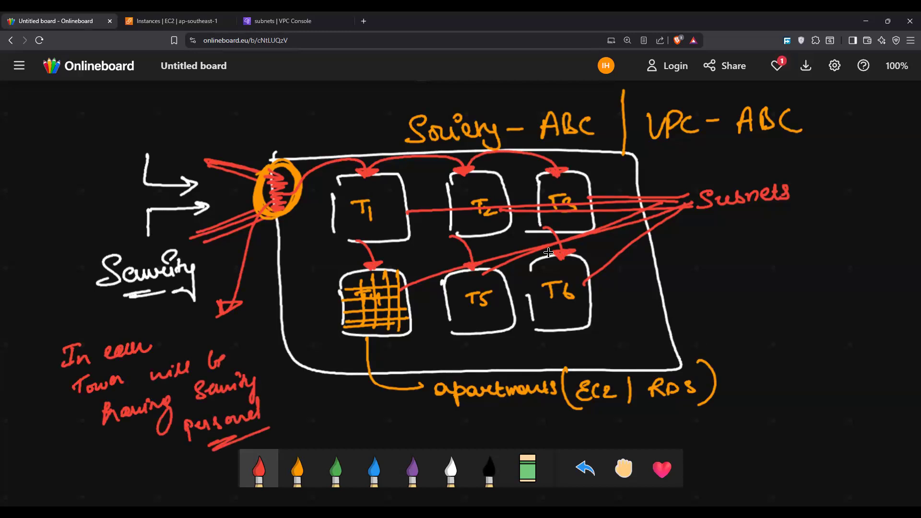
Step: Enclose the red security personnel note in an orange cloud with an arrow leading out of it
scroll(548, 252, "down", 2)
left_click(298, 469)
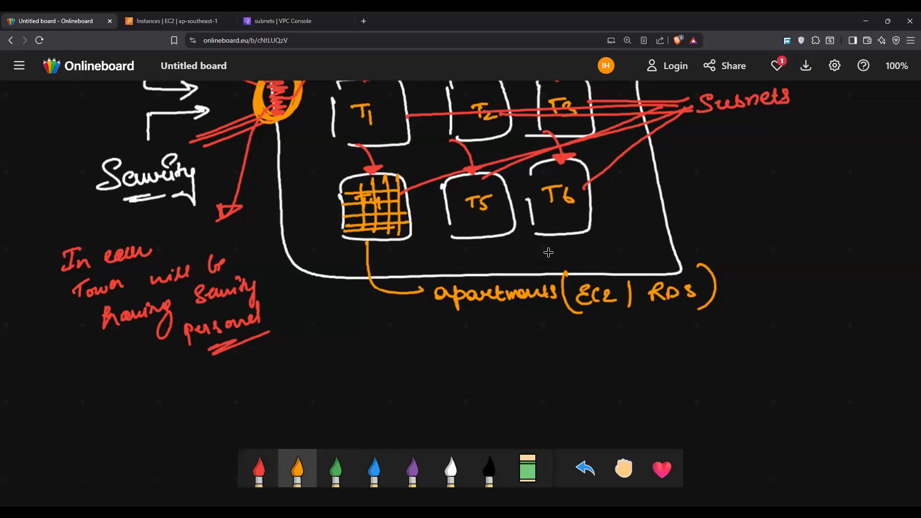
mouse_move(44, 247)
left_mouse_down()
mouse_move(29, 262)
mouse_move(34, 343)
mouse_move(170, 382)
mouse_move(307, 288)
mouse_move(190, 211)
mouse_move(98, 218)
mouse_move(19, 242)
left_mouse_up()
mouse_move(312, 307)
left_mouse_down()
mouse_move(357, 334)
mouse_move(367, 326)
left_mouse_up()
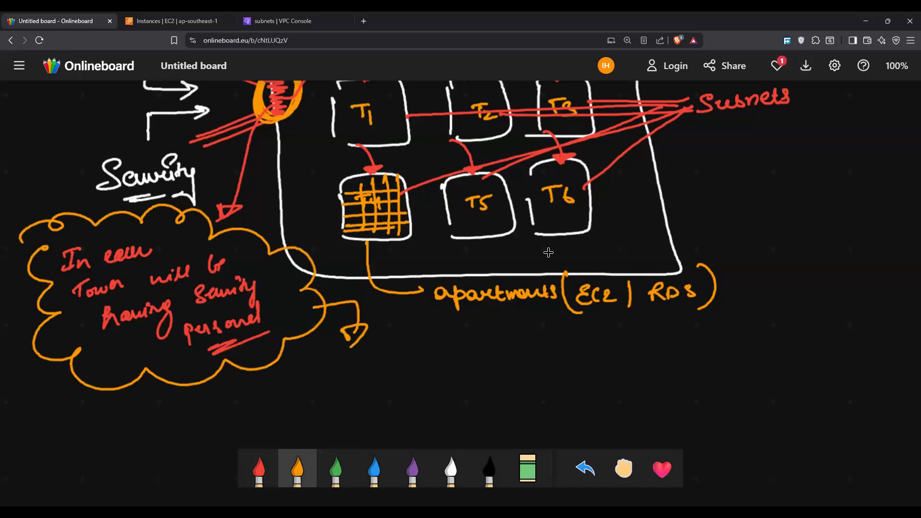
Step: Draw an orange line up from the entrance gate and label it with a circled "IGW"
scroll(548, 252, "up", 2)
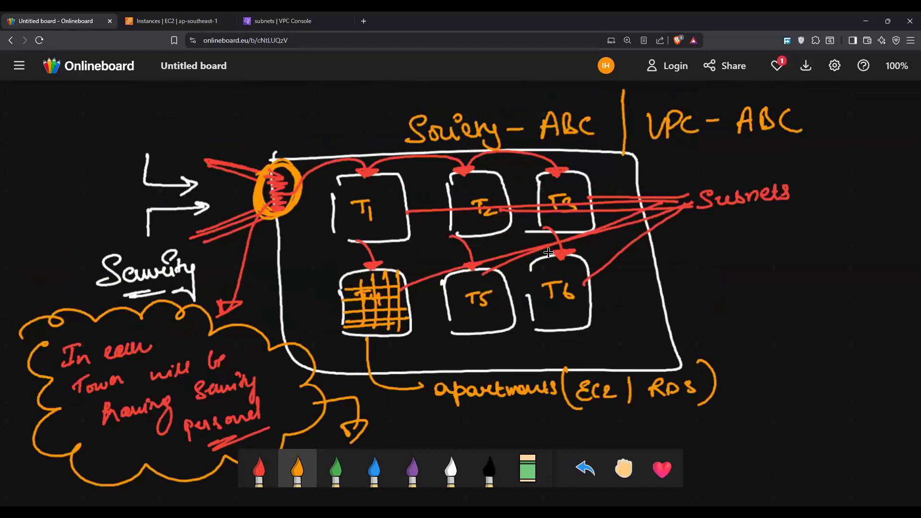
mouse_move(269, 162)
left_mouse_down()
mouse_move(267, 120)
mouse_move(286, 113)
left_mouse_up()
left_click_drag(293, 101, 298, 119)
left_click_drag(302, 103, 349, 102)
mouse_move(275, 113)
left_mouse_down()
mouse_move(356, 91)
mouse_move(272, 115)
left_mouse_up()
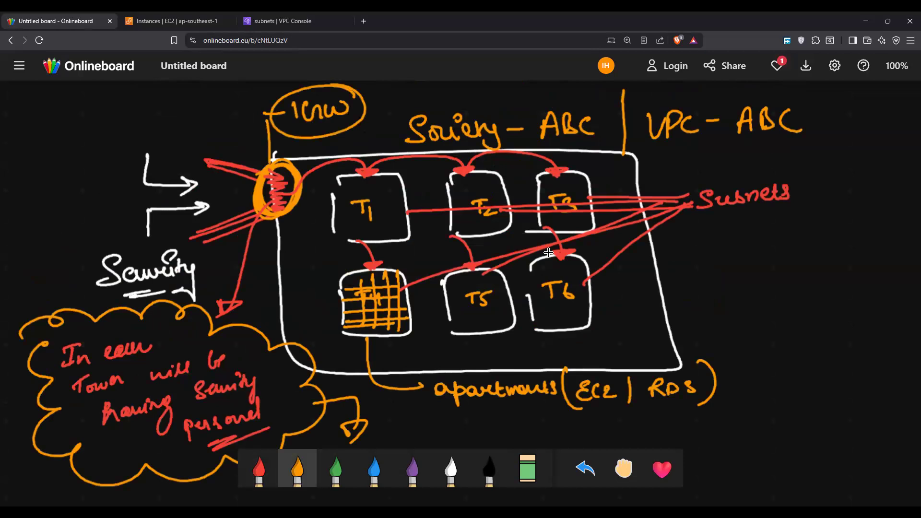
Step: Write an underlined "VPC" in red on an empty area and draw four branches descending from it
scroll(576, 179, "down", 7)
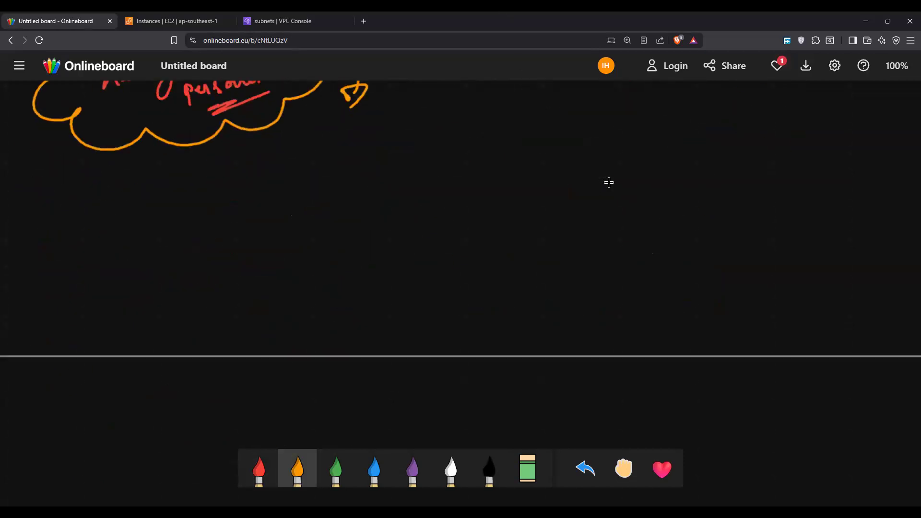
scroll(609, 182, "up", 14)
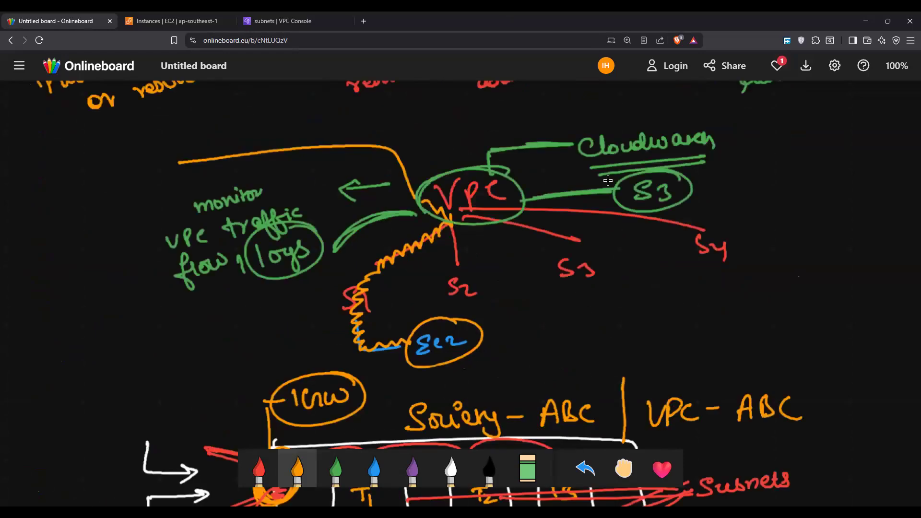
scroll(608, 179, "up", 16)
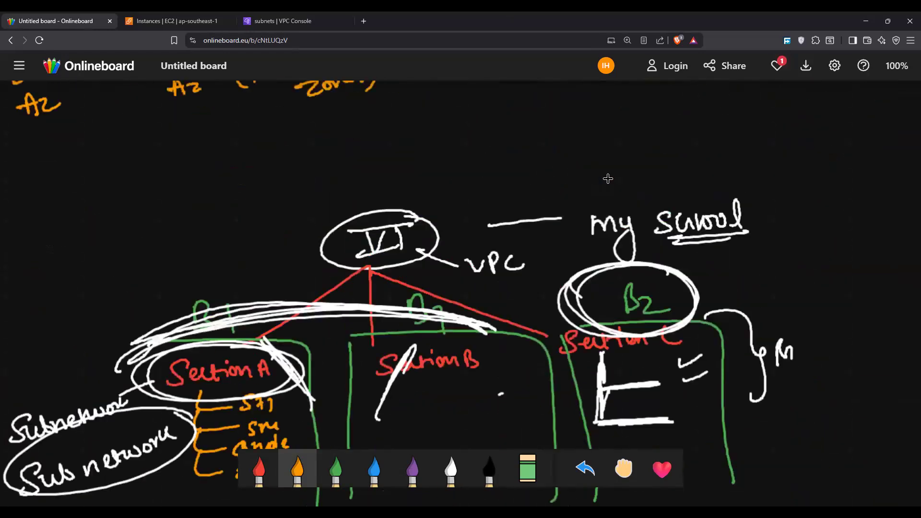
scroll(578, 178, "up", 20)
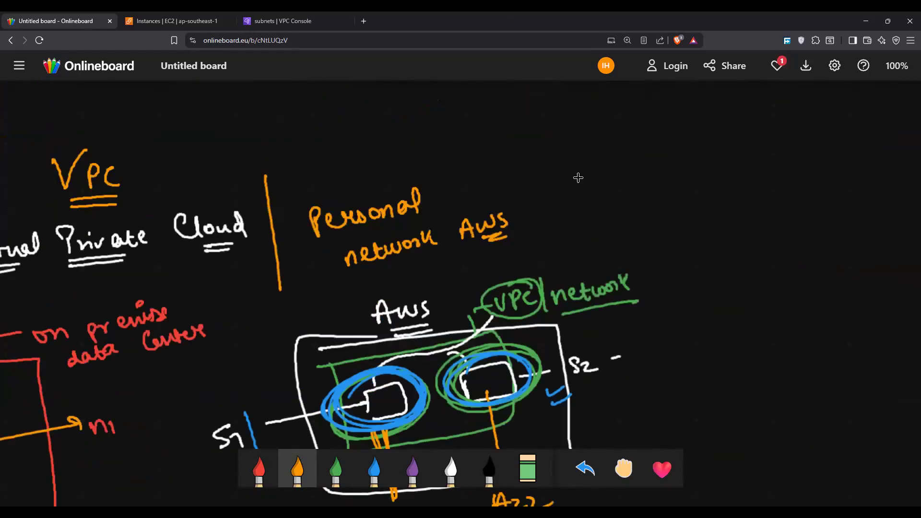
key("1")
mouse_move(510, 115)
left_mouse_down()
mouse_move(515, 128)
mouse_move(531, 111)
left_mouse_up()
mouse_move(539, 119)
left_mouse_down()
mouse_move(540, 137)
mouse_move(541, 128)
left_mouse_up()
left_click_drag(569, 114, 572, 132)
left_click_drag(511, 144, 613, 139)
mouse_move(548, 149)
left_mouse_down()
mouse_move(599, 186)
mouse_move(601, 219)
mouse_move(625, 256)
mouse_move(595, 297)
mouse_move(638, 293)
left_mouse_up()
Step: Label the four VPC branches in white as numbered EC2 instances
key("7")
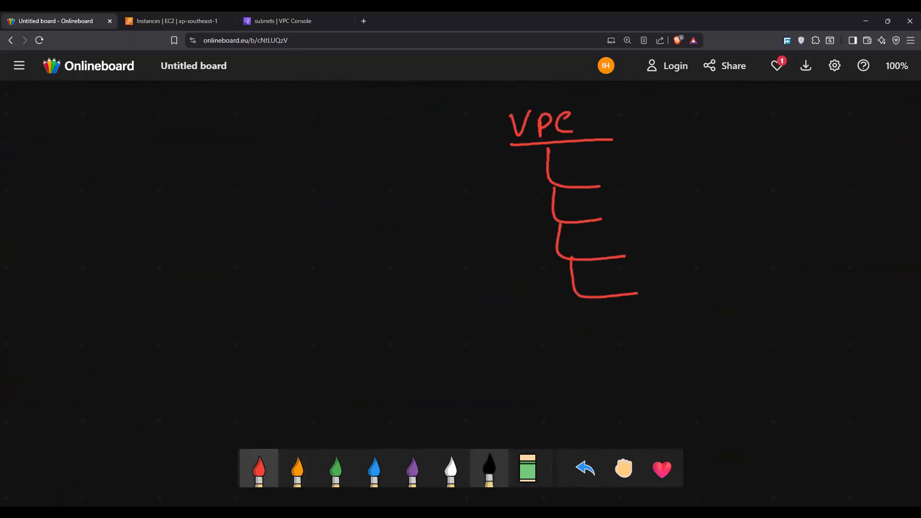
key("6")
mouse_move(626, 160)
left_mouse_down()
mouse_move(614, 168)
mouse_move(627, 181)
left_mouse_up()
mouse_move(644, 163)
left_mouse_down()
mouse_move(633, 172)
mouse_move(646, 177)
left_mouse_up()
left_click_drag(652, 168, 674, 182)
mouse_move(635, 205)
left_mouse_down()
mouse_move(620, 216)
mouse_move(638, 230)
left_mouse_up()
mouse_move(656, 211)
left_mouse_down()
mouse_move(655, 226)
mouse_move(669, 226)
left_mouse_up()
mouse_move(674, 219)
left_mouse_down()
mouse_move(686, 228)
mouse_move(643, 250)
mouse_move(661, 265)
left_mouse_up()
mouse_move(680, 250)
left_mouse_down()
mouse_move(677, 261)
mouse_move(696, 260)
left_mouse_up()
left_click_drag(703, 256, 704, 269)
mouse_move(656, 286)
left_mouse_down()
mouse_move(666, 280)
mouse_move(666, 299)
left_mouse_up()
mouse_move(677, 282)
left_mouse_down()
mouse_move(678, 294)
mouse_move(705, 296)
left_mouse_up()
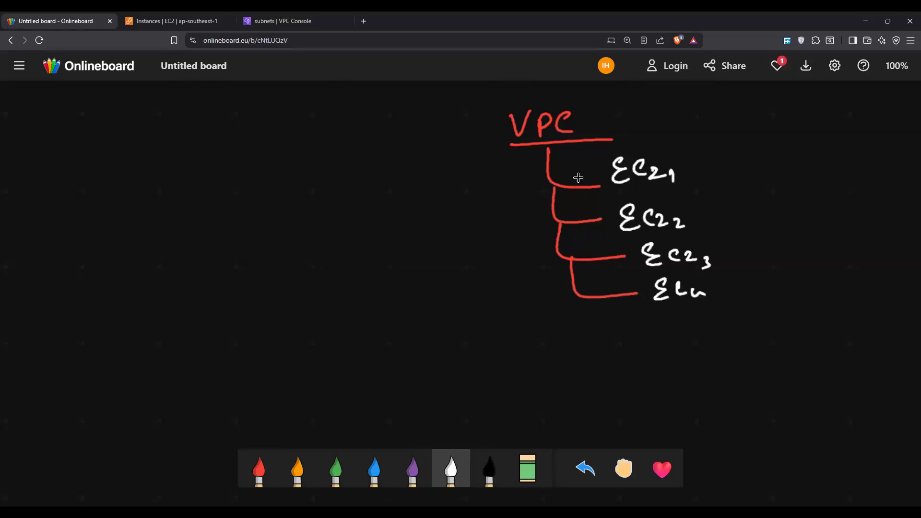
Step: Undo all the white EC2 labels beside the VPC branches
key("ctrl+z")
key("ctrl+z")
key("ctrl+z")
key("ctrl+z")
key("ctrl+z")
key("ctrl+z")
key("ctrl+z")
key("ctrl+z")
key("ctrl+z")
key("ctrl+z")
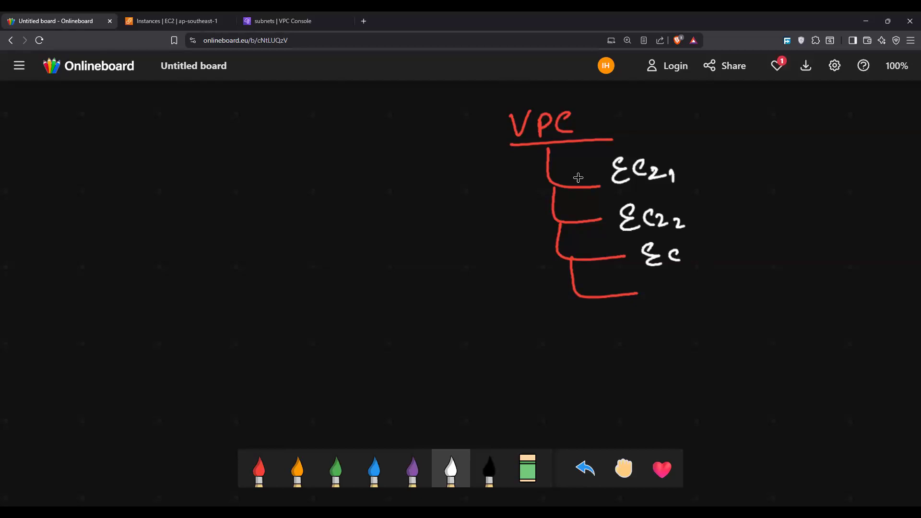
key("ctrl+z")
key("ctrl+z")
key("ctrl+z")
key("ctrl+z")
key("ctrl+z")
key("ctrl+z")
key("ctrl+z")
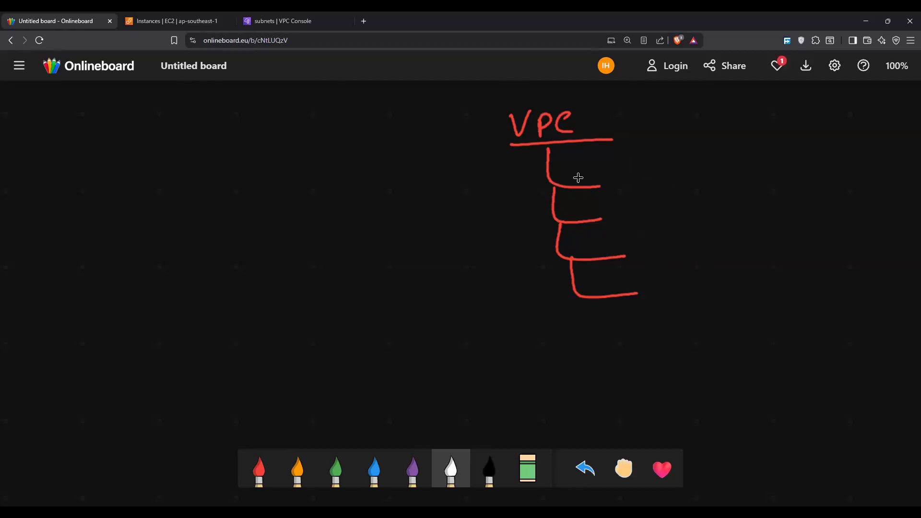
Step: Label the first three VPC branches S1, S2 and S3 in green
left_click(336, 469)
left_click_drag(629, 172, 617, 188)
mouse_move(631, 178)
left_mouse_down()
mouse_move(640, 188)
mouse_move(626, 224)
mouse_move(657, 220)
mouse_move(640, 257)
mouse_move(665, 262)
left_mouse_up()
Step: Connect S1 to EC2 1 and EC2 2, and S2 to EC2 3, with orange lines and labels
left_click(298, 468)
mouse_move(660, 182)
left_mouse_down()
mouse_move(787, 162)
mouse_move(797, 176)
left_mouse_up()
mouse_move(810, 164)
left_mouse_down()
mouse_move(806, 176)
mouse_move(843, 178)
left_mouse_up()
mouse_move(770, 181)
left_mouse_down()
mouse_move(806, 206)
mouse_move(819, 204)
left_mouse_up()
left_click_drag(823, 194, 866, 205)
mouse_move(676, 220)
left_mouse_down()
mouse_move(736, 216)
mouse_move(776, 256)
mouse_move(823, 267)
left_mouse_up()
left_click_drag(834, 261, 851, 267)
left_click_drag(852, 261, 863, 277)
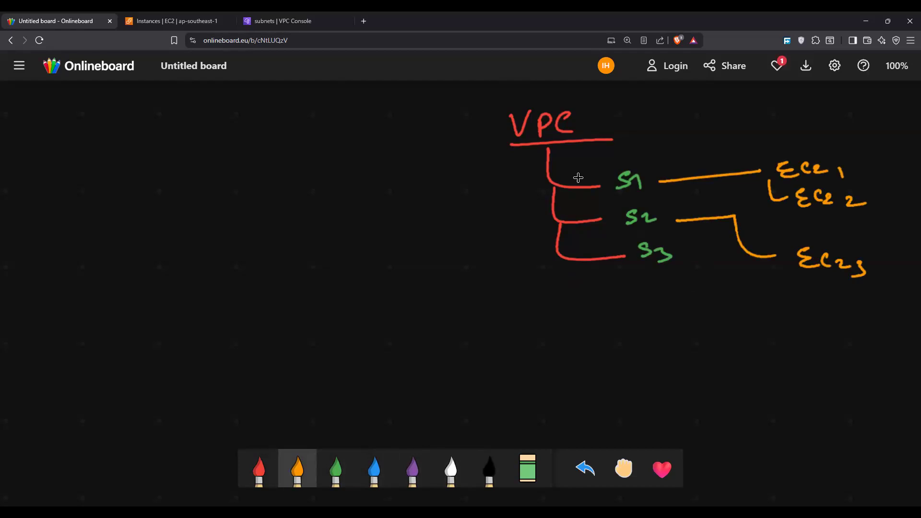
Step: Box the three EC2 labels in white and point an arrow to an underlined note reading "dont have internet"
left_click(451, 469)
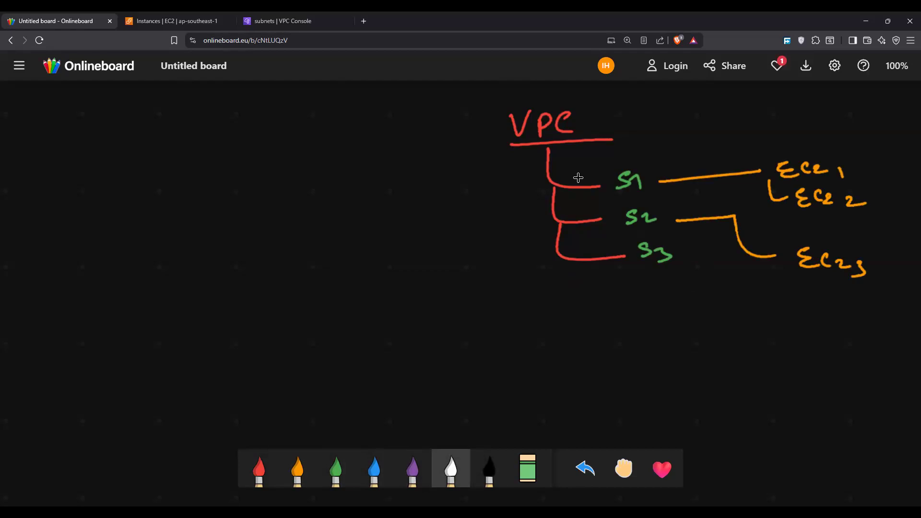
left_click_drag(758, 161, 769, 281)
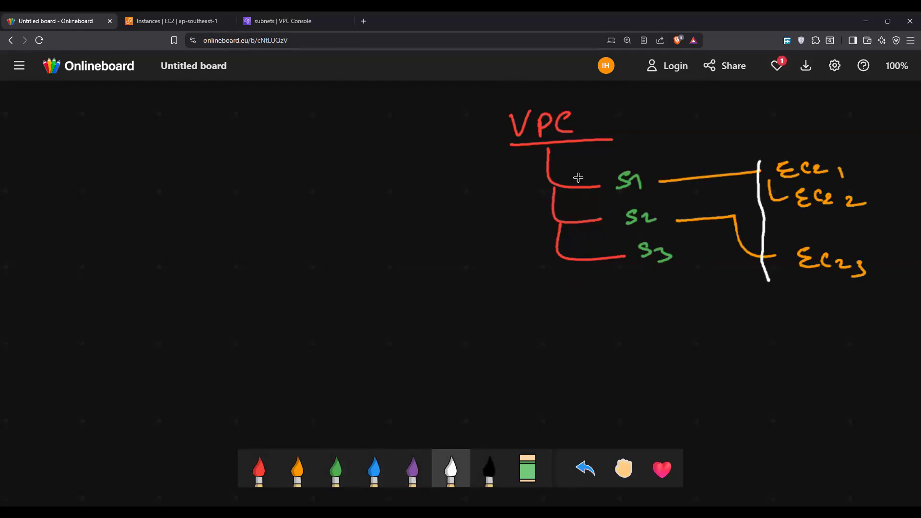
mouse_move(767, 152)
left_mouse_down()
mouse_move(886, 209)
mouse_move(792, 289)
mouse_move(764, 290)
mouse_move(784, 318)
left_mouse_up()
mouse_move(778, 310)
left_mouse_down()
mouse_move(786, 323)
mouse_move(737, 342)
mouse_move(740, 351)
left_mouse_up()
mouse_move(744, 342)
left_mouse_down()
mouse_move(763, 352)
mouse_move(776, 338)
mouse_move(822, 345)
mouse_move(847, 331)
left_mouse_up()
mouse_move(760, 372)
left_mouse_down()
mouse_move(762, 385)
mouse_move(777, 370)
mouse_move(831, 372)
mouse_move(860, 361)
left_mouse_up()
left_click_drag(772, 390, 856, 389)
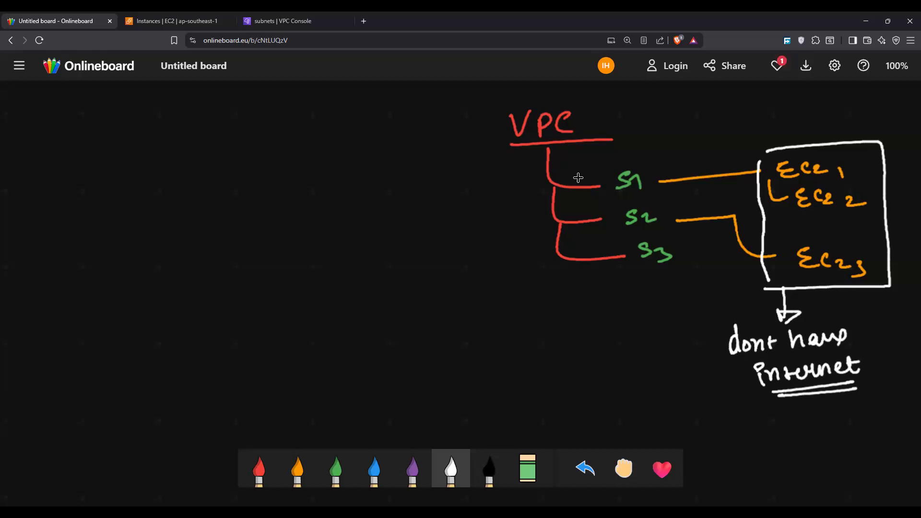
Step: Circle the EC2 1, EC2 2 and EC2 3 labels in red
left_click(298, 469)
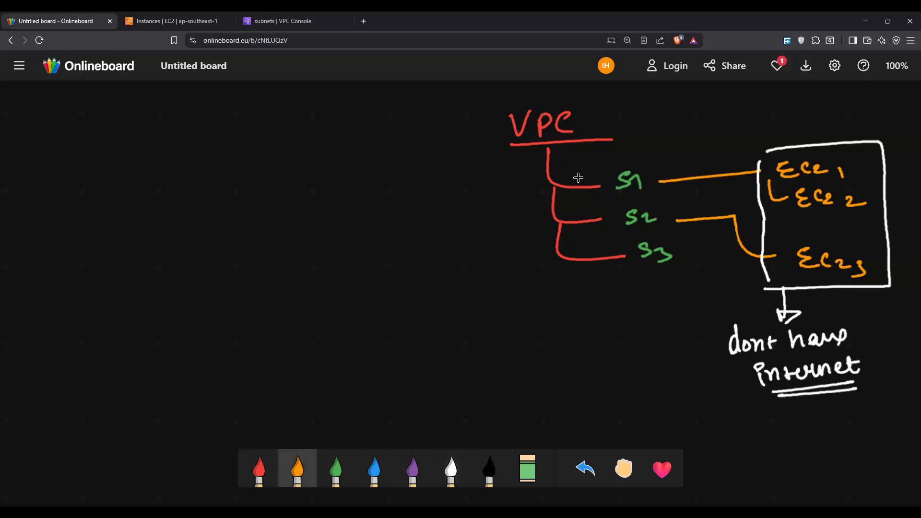
left_click(259, 468)
mouse_move(844, 158)
left_mouse_down()
mouse_move(801, 155)
mouse_move(845, 184)
mouse_move(767, 164)
left_mouse_up()
mouse_move(859, 188)
left_mouse_down()
mouse_move(876, 207)
mouse_move(769, 200)
left_mouse_up()
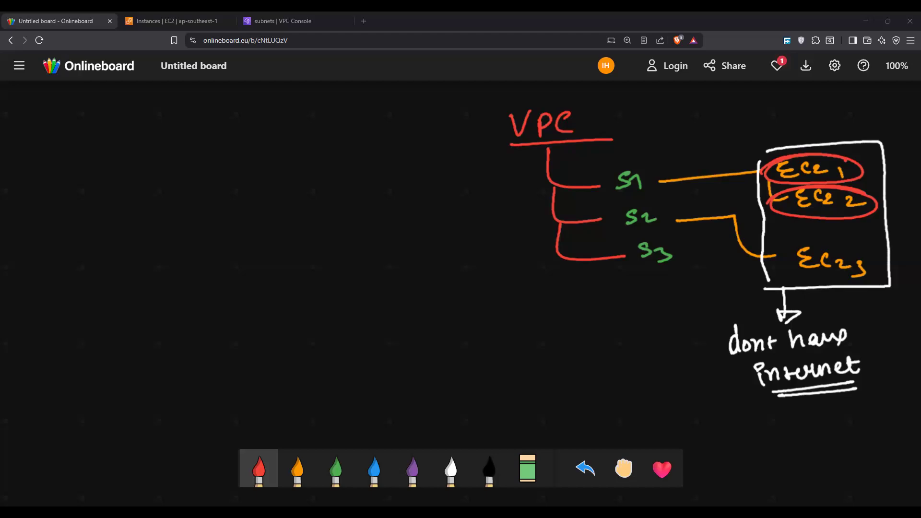
mouse_move(855, 251)
left_mouse_down()
mouse_move(862, 279)
mouse_move(854, 241)
left_mouse_up()
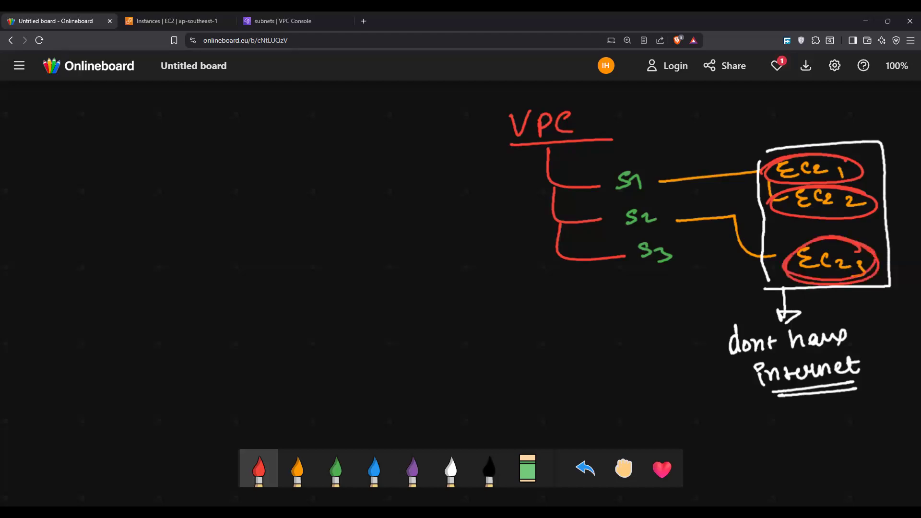
Step: Draw orange double-headed arrows linking EC2 1 with EC2 2 and EC2 2 with EC2 3
left_click(297, 469)
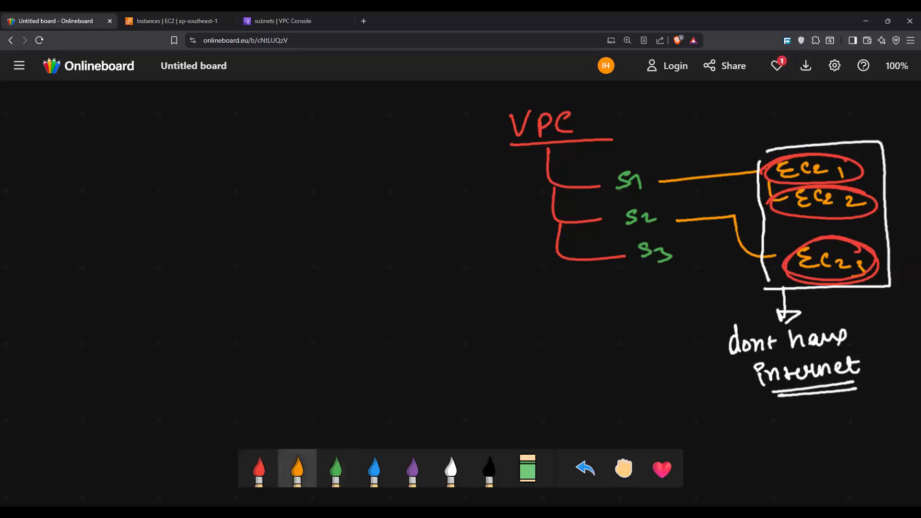
mouse_move(849, 166)
left_mouse_down()
mouse_move(900, 189)
mouse_move(878, 203)
mouse_move(867, 196)
mouse_move(884, 206)
left_mouse_up()
mouse_move(870, 159)
left_mouse_down()
mouse_move(872, 173)
mouse_move(857, 168)
left_mouse_up()
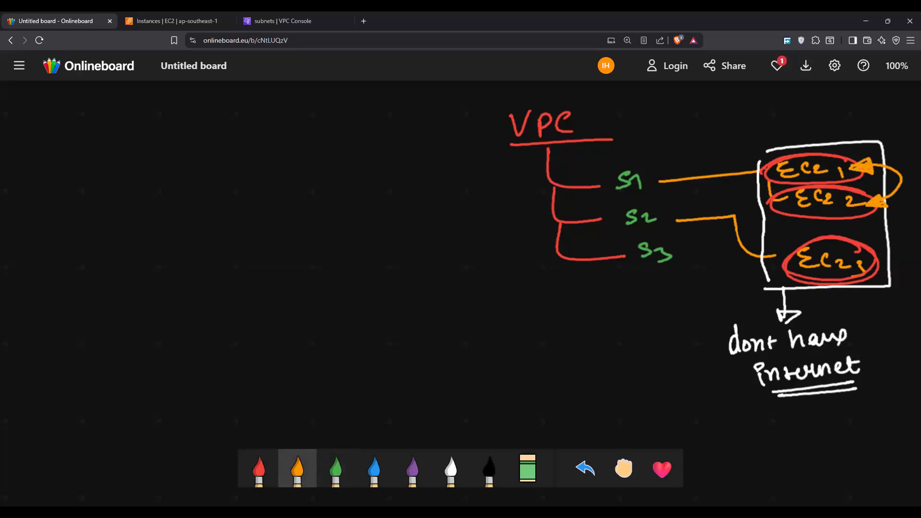
mouse_move(887, 204)
left_mouse_down()
mouse_move(877, 258)
mouse_move(880, 248)
mouse_move(900, 250)
mouse_move(881, 260)
left_mouse_up()
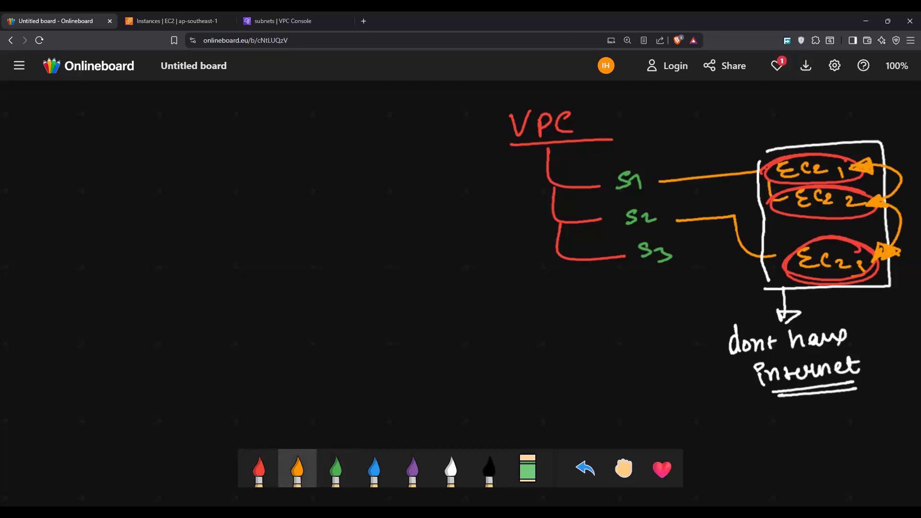
Step: Circle S1, S2 and S3 in white and trace the VPC, subnet and EC2 connections with white lines
left_click(336, 469)
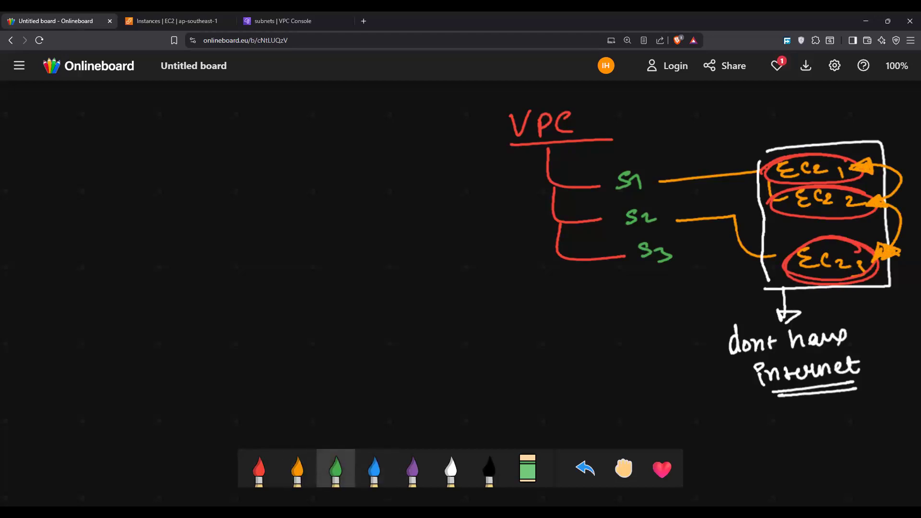
left_click(451, 470)
mouse_move(645, 166)
left_mouse_down()
mouse_move(626, 159)
mouse_move(638, 157)
left_mouse_up()
mouse_move(662, 202)
left_mouse_down()
mouse_move(614, 221)
mouse_move(667, 231)
mouse_move(645, 277)
mouse_move(667, 232)
left_mouse_up()
left_click_drag(662, 184, 763, 167)
mouse_move(574, 140)
left_mouse_down()
mouse_move(576, 162)
mouse_move(611, 184)
mouse_move(617, 237)
left_mouse_up()
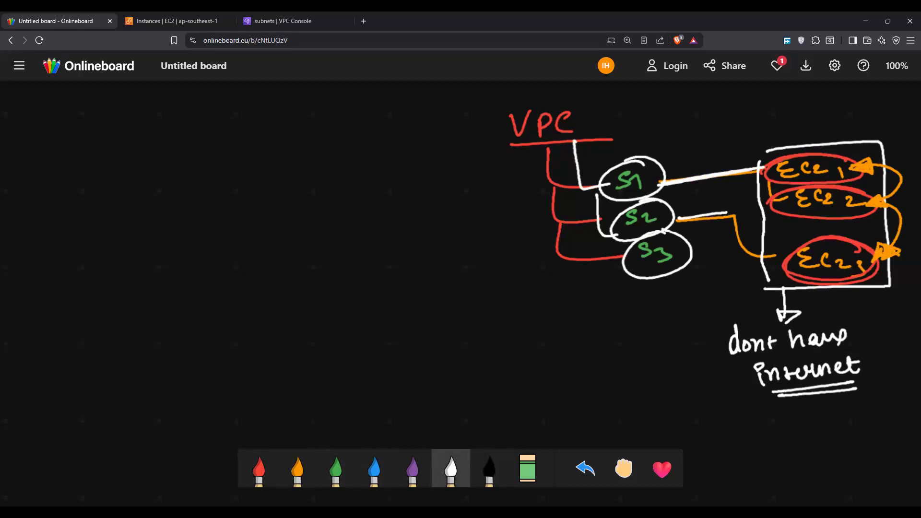
mouse_move(764, 171)
left_mouse_down()
mouse_move(777, 258)
mouse_move(762, 176)
mouse_move(765, 240)
mouse_move(808, 245)
left_mouse_up()
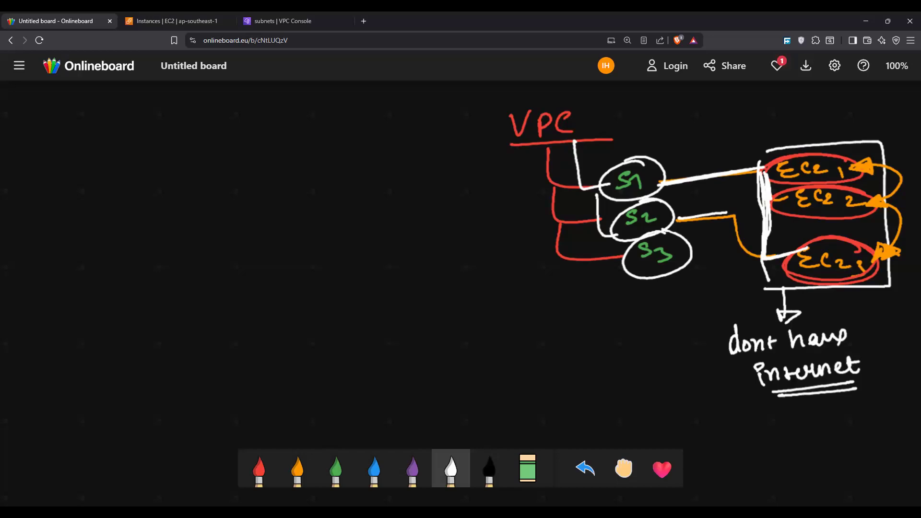
Step: Draw a red stick-figure user with an arrow pointing towards the VPC label
left_click(259, 469)
left_click_drag(308, 121, 305, 143)
mouse_move(311, 131)
left_mouse_down()
mouse_move(322, 142)
mouse_move(407, 126)
mouse_move(395, 135)
left_mouse_up()
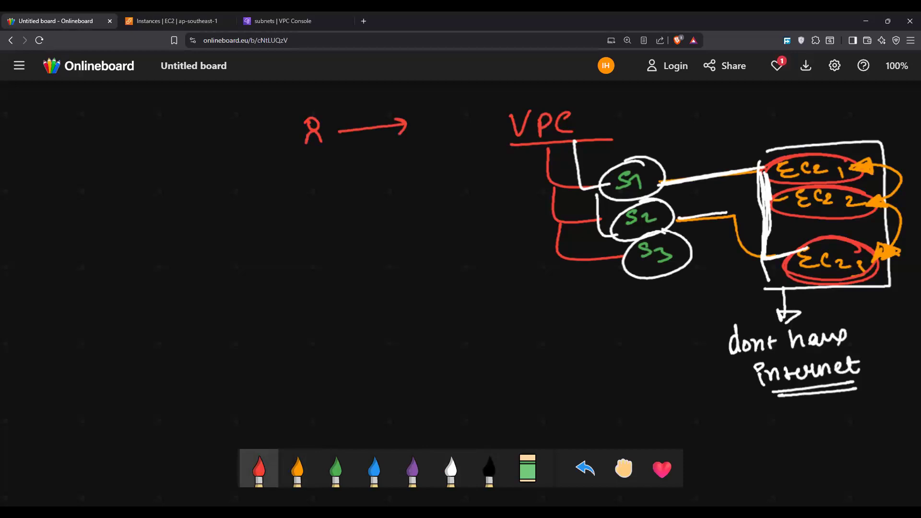
Step: Switch to the EC2 console and try to connect to the web-server instance through EC2 Instance Connect using its public IP
key("ctrl+Tab")
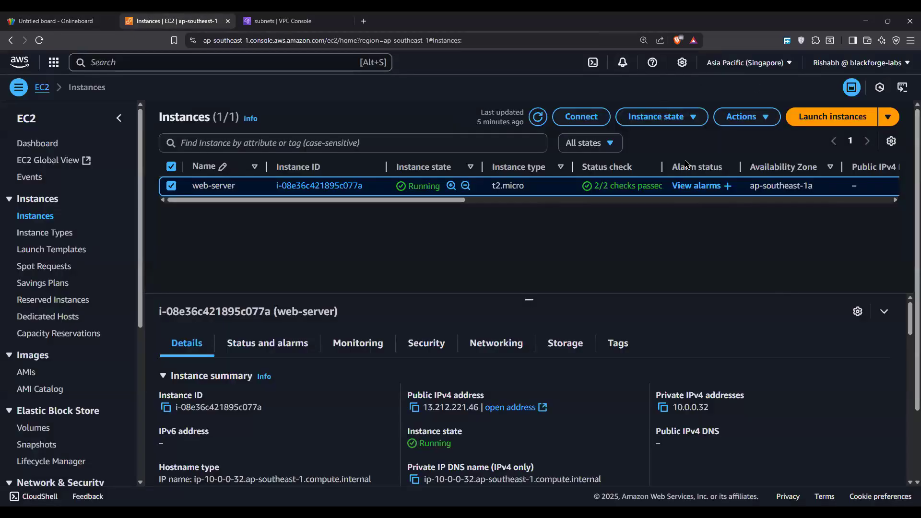
left_click(669, 116)
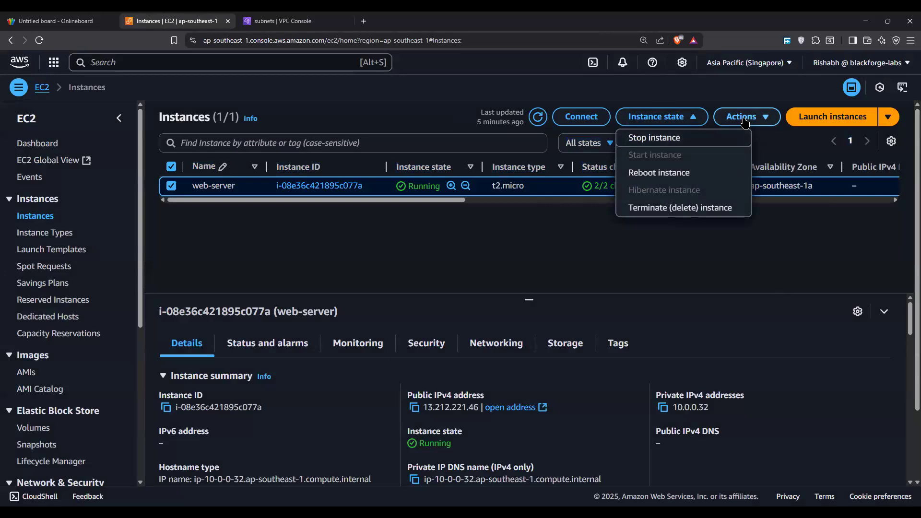
left_click(582, 117)
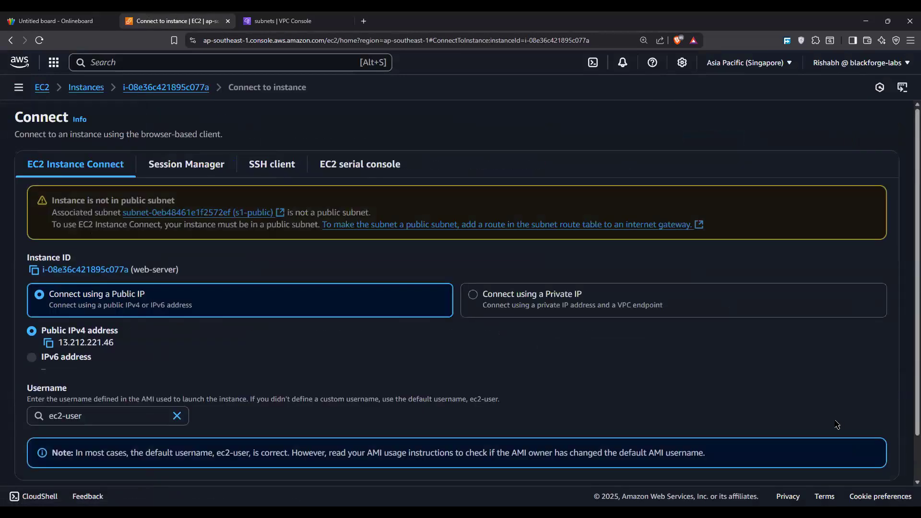
scroll(836, 425, "down", 2)
left_click(874, 450)
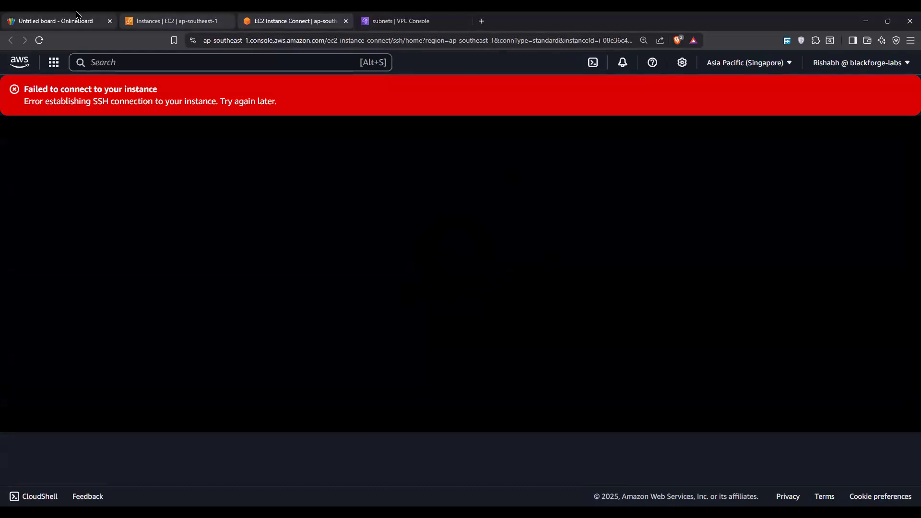
Step: Back on the whiteboard, circle the red user in white, write "internet" beside its arrow and trace a path through the VPC to S1
left_click(35, 19)
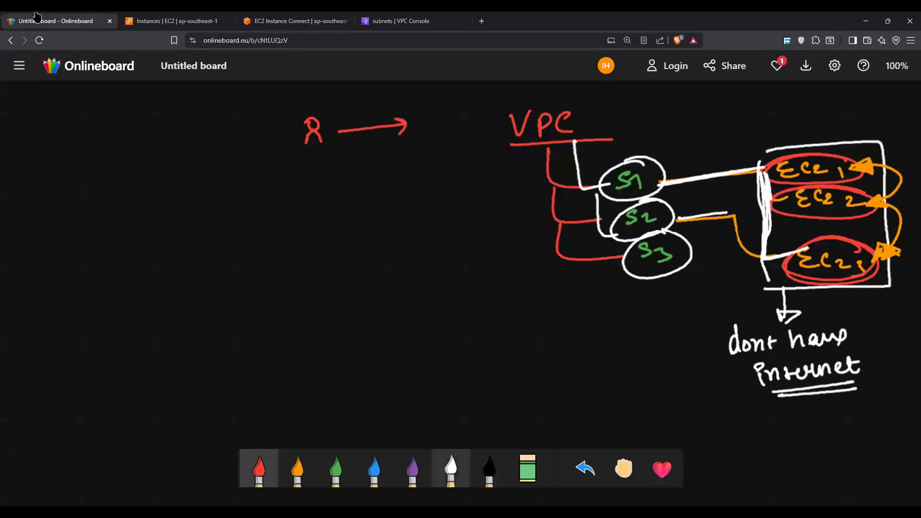
left_click(451, 469)
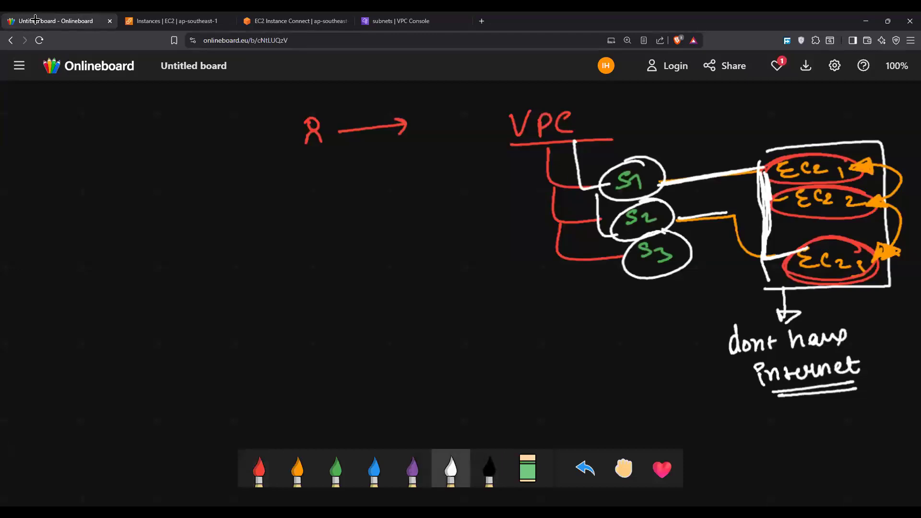
left_click_drag(324, 104, 338, 107)
mouse_move(388, 133)
left_mouse_down()
mouse_move(550, 146)
mouse_move(601, 182)
left_mouse_up()
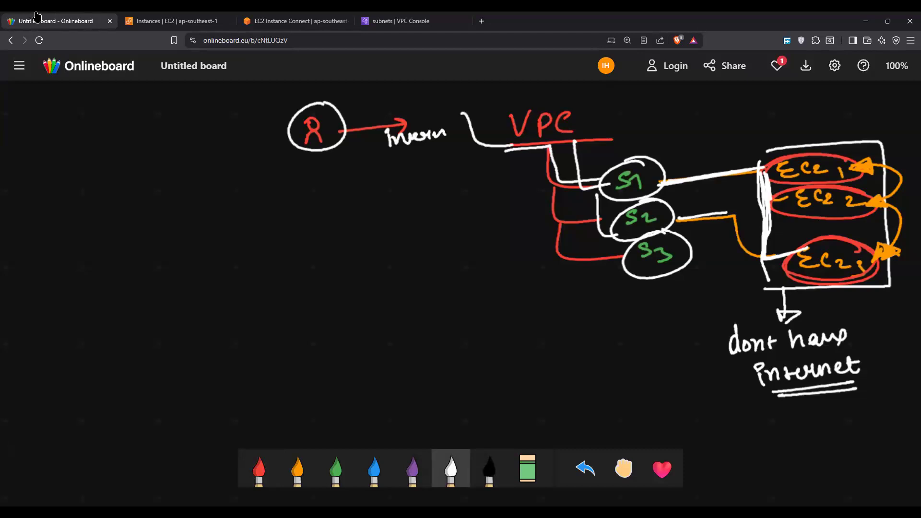
Step: Circle EC2 1 in green and link it to a circled, underlined green note marking "X internet"
left_click(335, 469)
mouse_move(840, 155)
left_mouse_down()
mouse_move(802, 187)
mouse_move(823, 144)
left_mouse_up()
left_click_drag(786, 123, 794, 150)
left_click_drag(792, 125, 841, 131)
left_click_drag(842, 116, 827, 130)
mouse_move(852, 119)
left_mouse_down()
mouse_move(853, 130)
mouse_move(920, 113)
left_mouse_up()
mouse_move(847, 143)
left_mouse_down()
mouse_move(916, 136)
mouse_move(880, 91)
mouse_move(892, 145)
left_mouse_up()
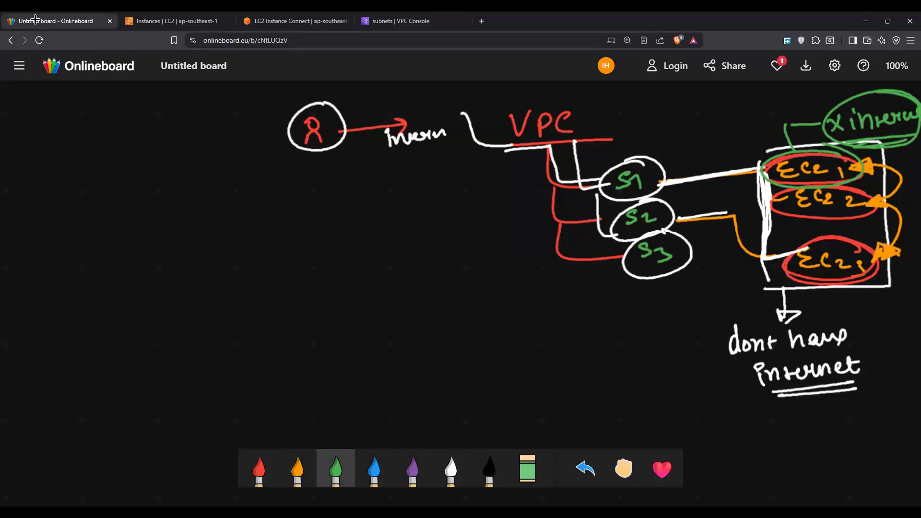
Step: Circle the "internet" label beside the user in white and scribble a zigzag over the S1 to EC2 1 line
left_click(451, 468)
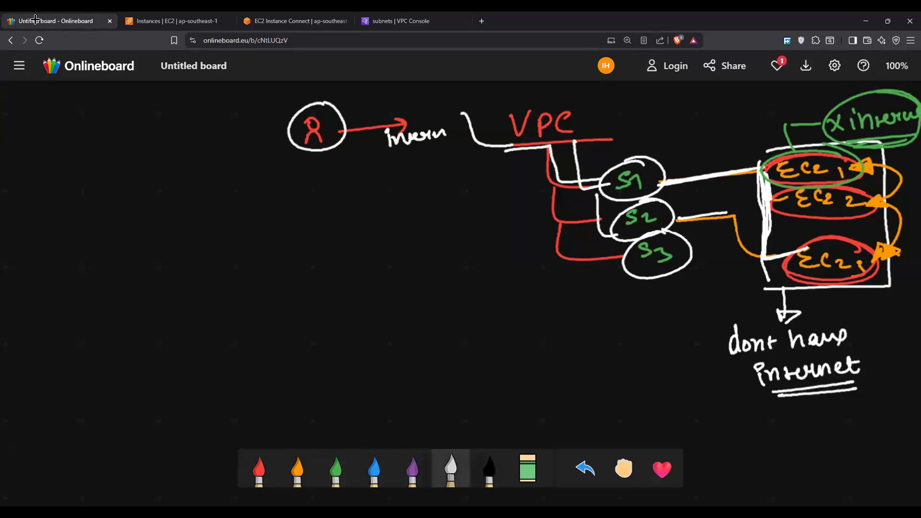
mouse_move(455, 110)
left_mouse_down()
mouse_move(403, 116)
mouse_move(468, 116)
mouse_move(455, 131)
left_mouse_up()
left_click_drag(686, 175, 754, 168)
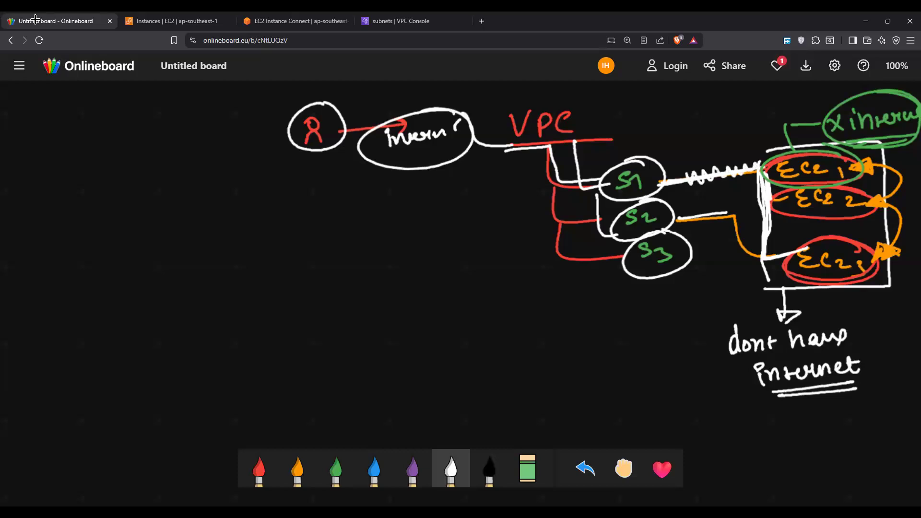
Step: Draw two white stick figures in the empty area below the VPC diagram
mouse_move(255, 378)
left_mouse_down()
mouse_move(243, 369)
mouse_move(244, 396)
mouse_move(266, 394)
left_mouse_up()
mouse_move(502, 350)
left_mouse_down()
mouse_move(499, 335)
mouse_move(499, 369)
left_mouse_up()
left_click_drag(502, 356, 519, 371)
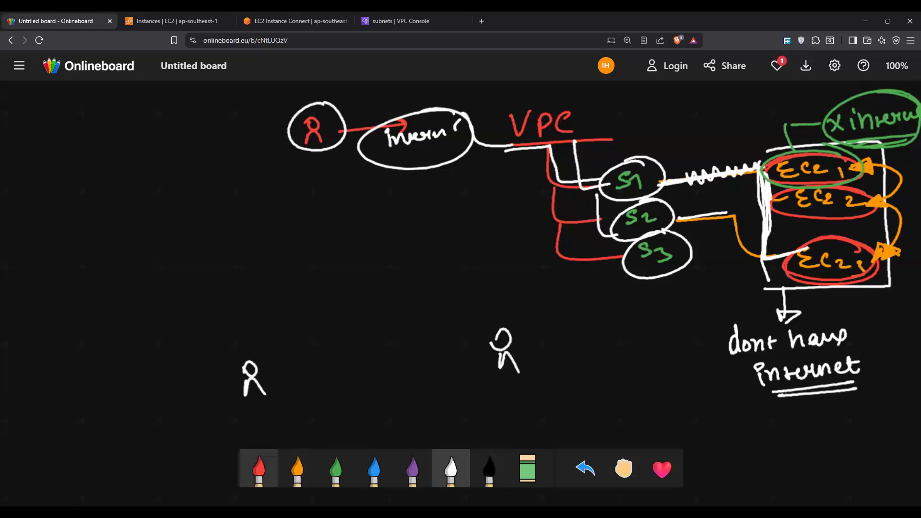
Step: Link the circled stick figures with a red "whatsapp call" arrow, mark the receiver "offline" and box it in red
left_click(259, 468)
mouse_move(243, 353)
left_mouse_down()
mouse_move(257, 324)
mouse_move(289, 319)
left_mouse_up()
mouse_move(297, 311)
left_mouse_down()
mouse_move(369, 298)
mouse_move(355, 321)
mouse_move(361, 312)
mouse_move(489, 322)
mouse_move(502, 311)
mouse_move(566, 331)
left_mouse_up()
mouse_move(576, 310)
left_mouse_down()
mouse_move(585, 341)
mouse_move(604, 336)
mouse_move(610, 299)
mouse_move(620, 312)
mouse_move(655, 308)
left_mouse_up()
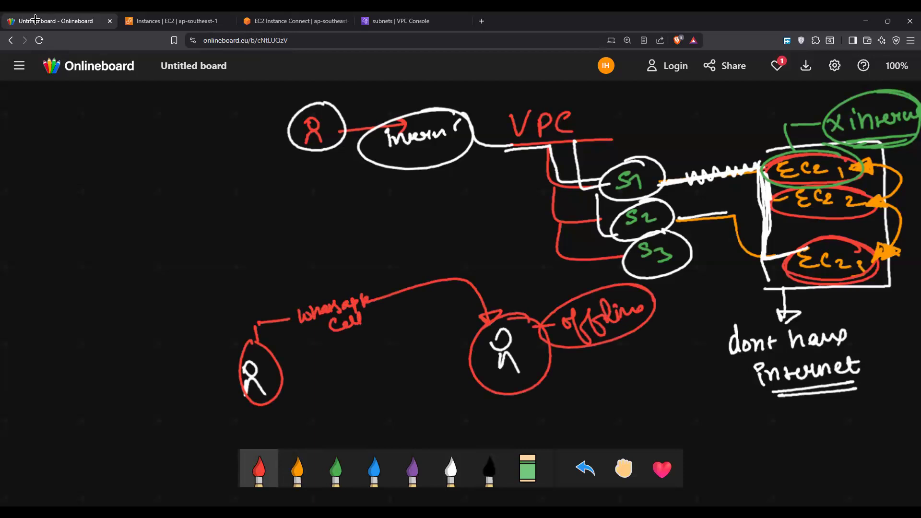
mouse_move(448, 306)
left_mouse_down()
mouse_move(475, 301)
mouse_move(681, 367)
mouse_move(410, 398)
mouse_move(480, 303)
left_mouse_up()
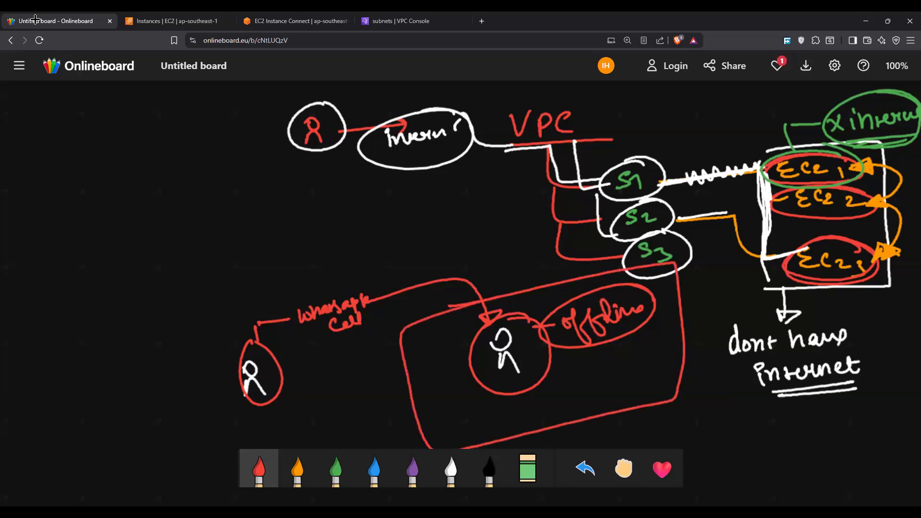
Step: Add a circled orange "ring" above the call label and mark the blocked call arrow "no internet"
left_click(297, 468)
left_click_drag(284, 284, 331, 289)
mouse_move(331, 251)
left_mouse_down()
mouse_move(336, 263)
mouse_move(384, 277)
left_mouse_up()
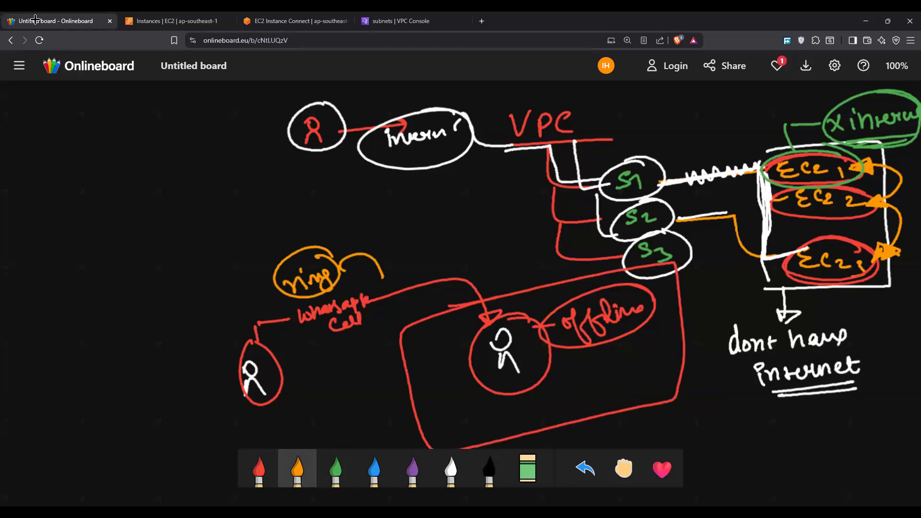
mouse_move(465, 282)
left_mouse_down()
mouse_move(486, 291)
mouse_move(479, 300)
mouse_move(487, 262)
mouse_move(504, 276)
mouse_move(518, 263)
left_mouse_up()
mouse_move(528, 255)
left_mouse_down()
mouse_move(529, 266)
mouse_move(530, 244)
left_mouse_up()
left_click_drag(537, 259, 597, 228)
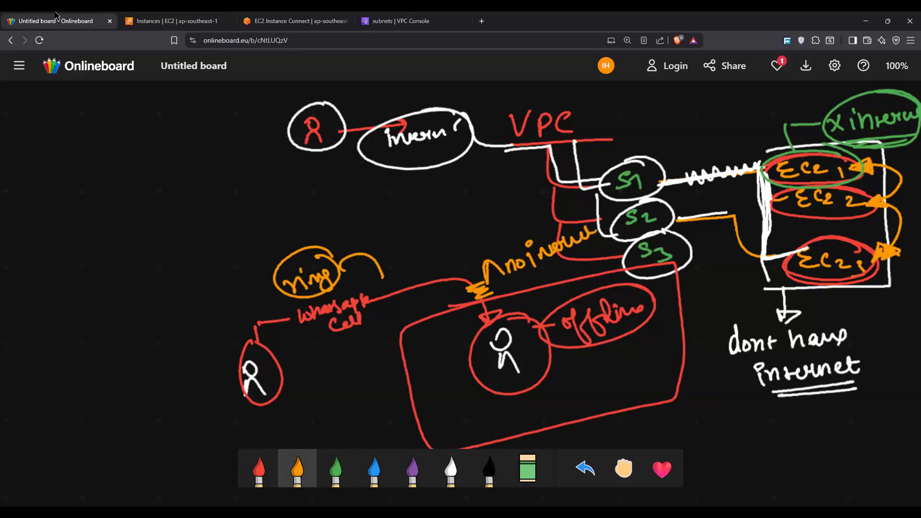
Step: Switch to the EC2 console and retry the EC2 Instance Connect session to web-server over its public IP
left_click(164, 21)
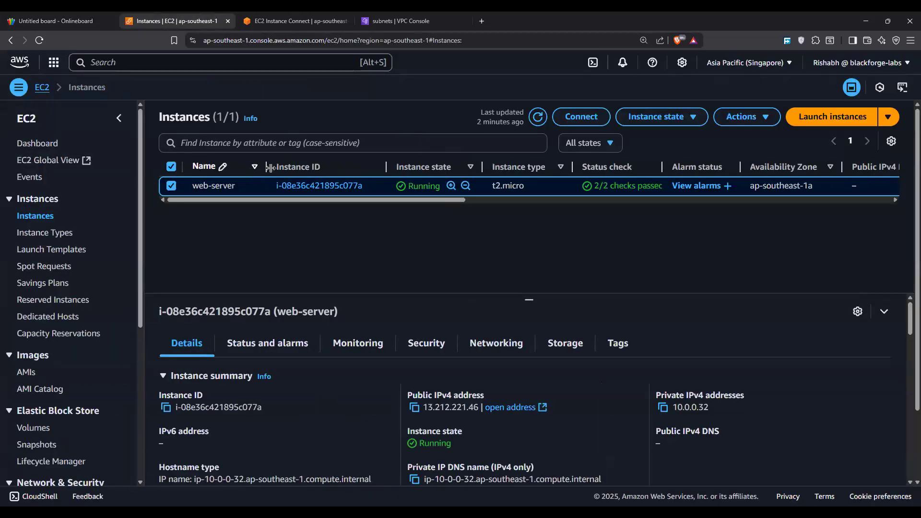
left_click(558, 116)
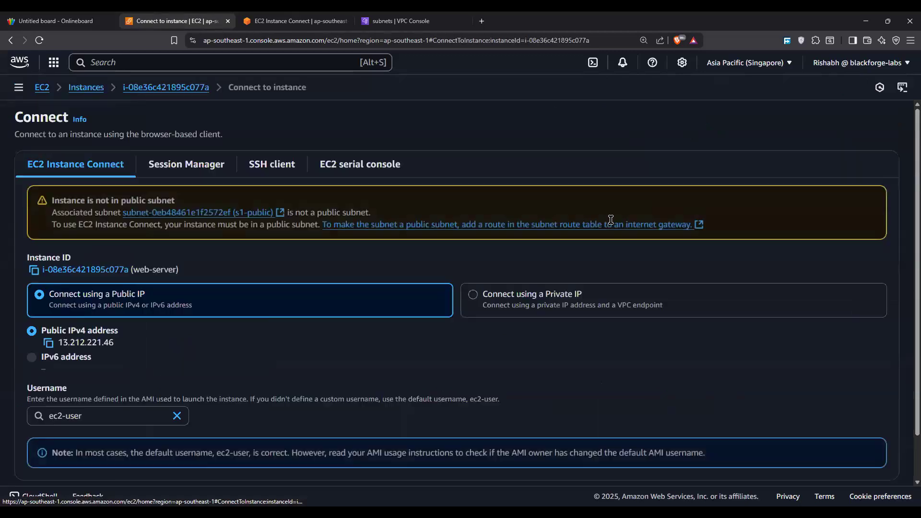
scroll(908, 474, "down", 1)
left_click(870, 453)
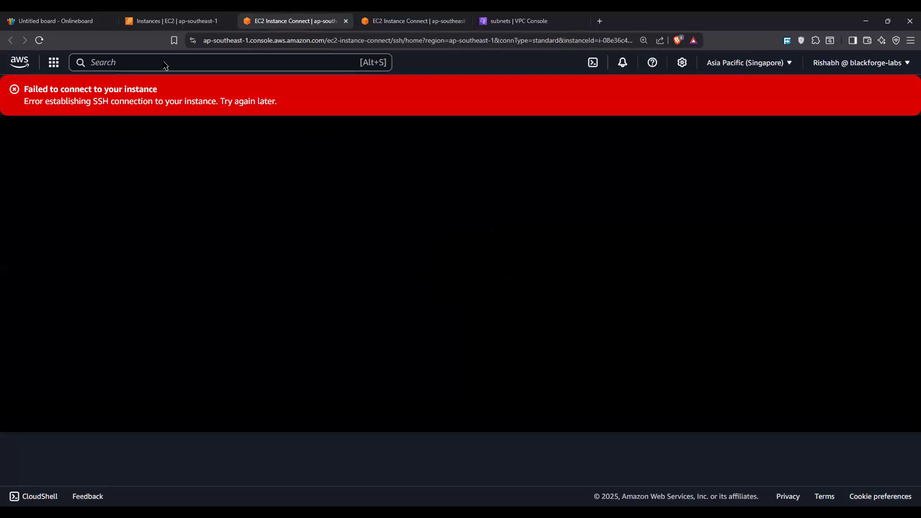
Step: On the whiteboard, write a circled "IGW" in white below the offline box and point an arrow to a circled "VPC"
left_click(53, 21)
scroll(283, 324, "down", 3)
scroll(288, 328, "up", 7)
scroll(291, 333, "down", 13)
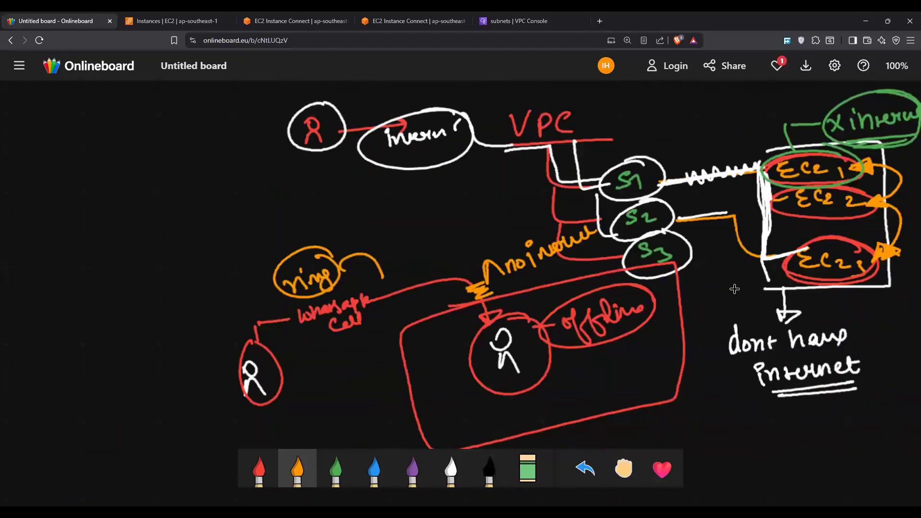
scroll(859, 278, "up", 5)
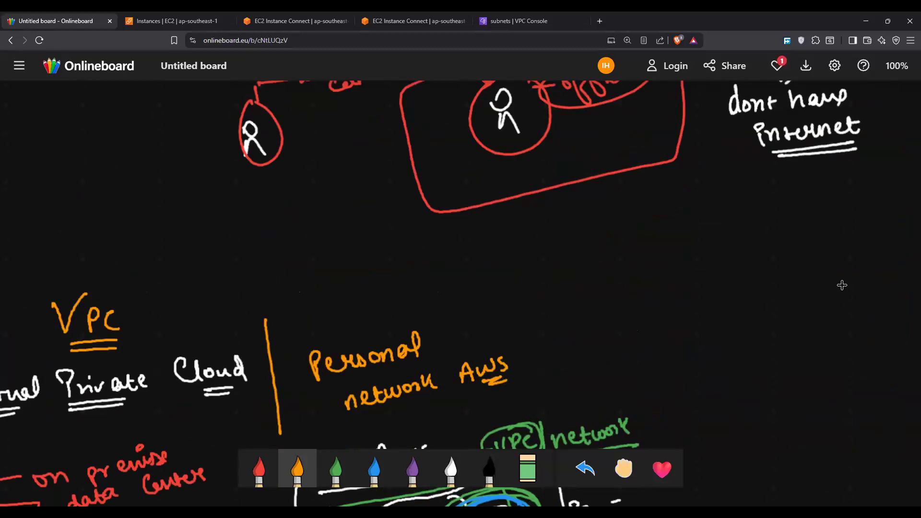
left_click(451, 468)
left_click_drag(637, 230, 642, 247)
mouse_move(651, 226)
left_mouse_down()
mouse_move(660, 245)
mouse_move(699, 224)
left_mouse_up()
mouse_move(707, 205)
left_mouse_down()
mouse_move(612, 231)
mouse_move(677, 197)
left_mouse_up()
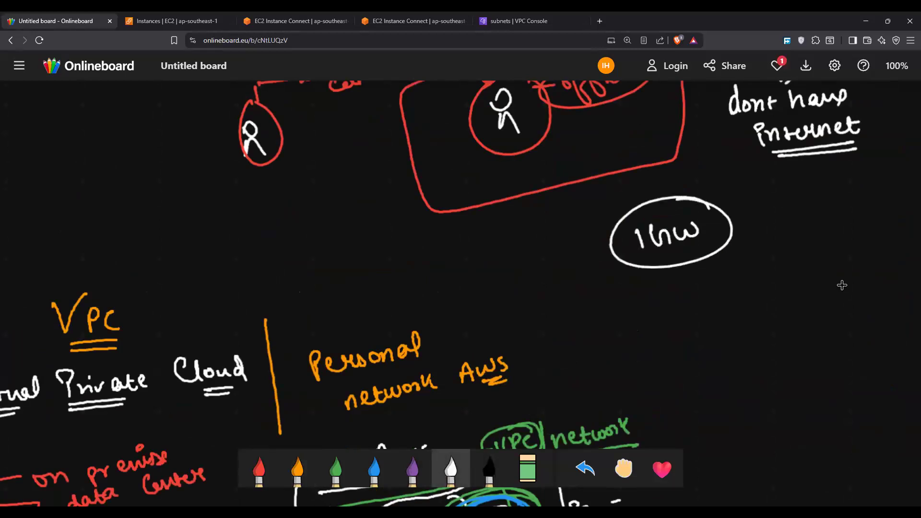
mouse_move(732, 228)
left_mouse_down()
mouse_move(769, 259)
mouse_move(770, 304)
mouse_move(797, 322)
left_mouse_up()
left_click_drag(768, 290, 792, 291)
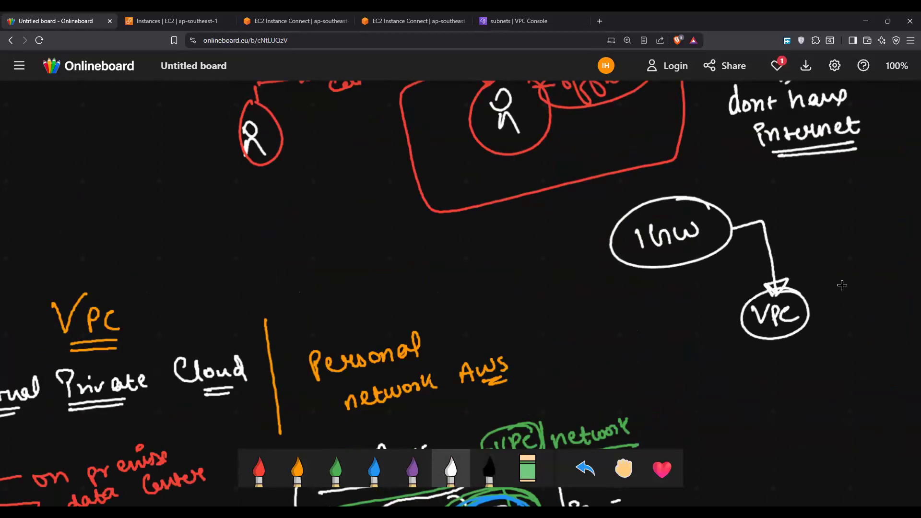
Step: Write an underlined "Internet Gateway" in green beside the circled IGW and link the two with a short green line
left_click(336, 469)
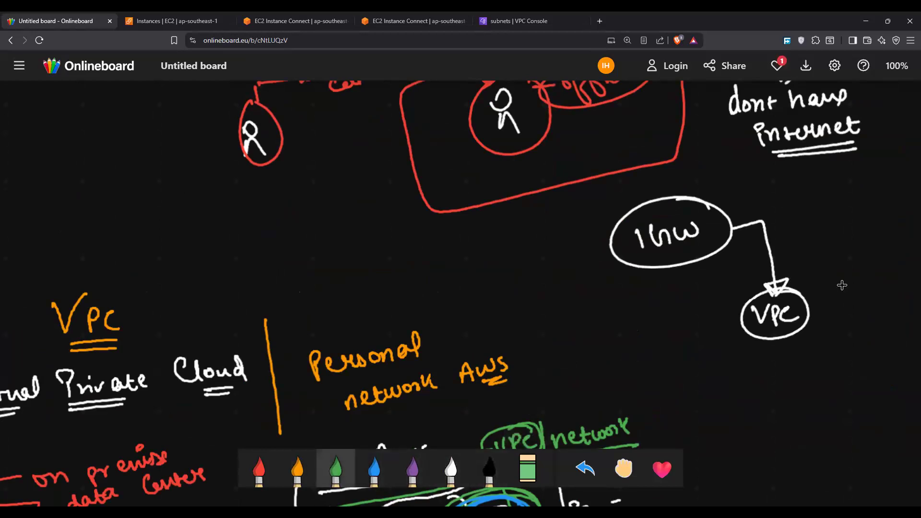
scroll(842, 285, "right", 5)
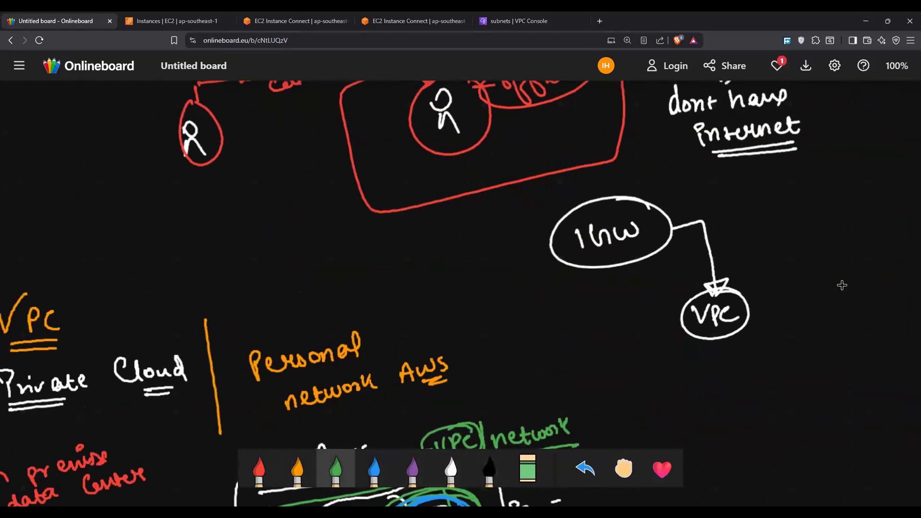
left_click_drag(470, 200, 555, 198)
mouse_move(542, 183)
left_mouse_down()
mouse_move(574, 178)
mouse_move(543, 202)
left_mouse_up()
left_click_drag(566, 198, 649, 173)
mouse_move(602, 201)
left_mouse_down()
mouse_move(614, 218)
mouse_move(683, 196)
mouse_move(695, 219)
mouse_move(623, 231)
mouse_move(674, 219)
left_mouse_up()
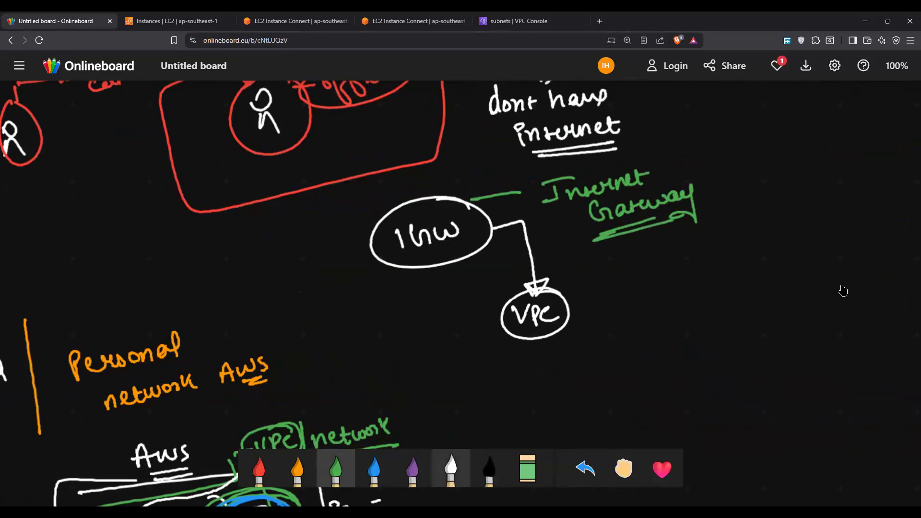
Step: Draw four white branches from the circled VPC and label the upper two "S1 - Public" and "S2 - Public" in orange
left_click(451, 468)
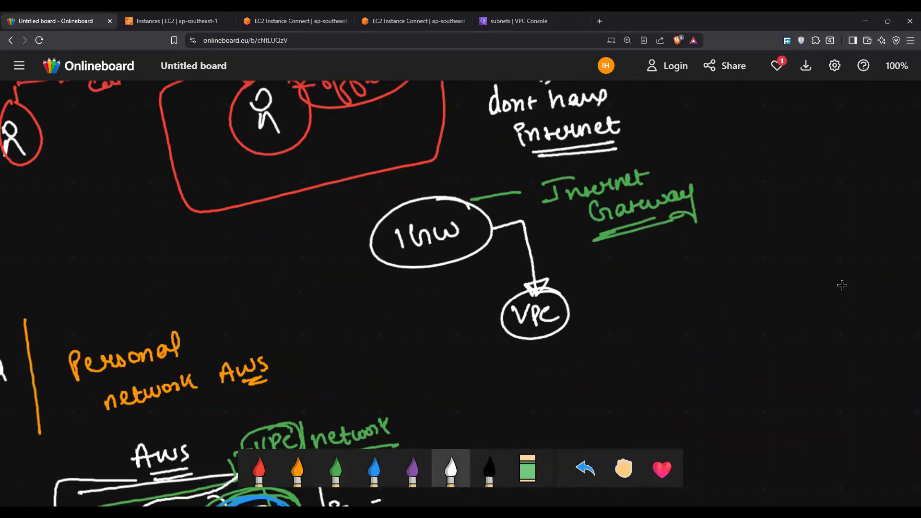
mouse_move(570, 306)
left_mouse_down()
mouse_move(664, 267)
mouse_move(686, 304)
mouse_move(731, 331)
mouse_move(755, 393)
left_mouse_up()
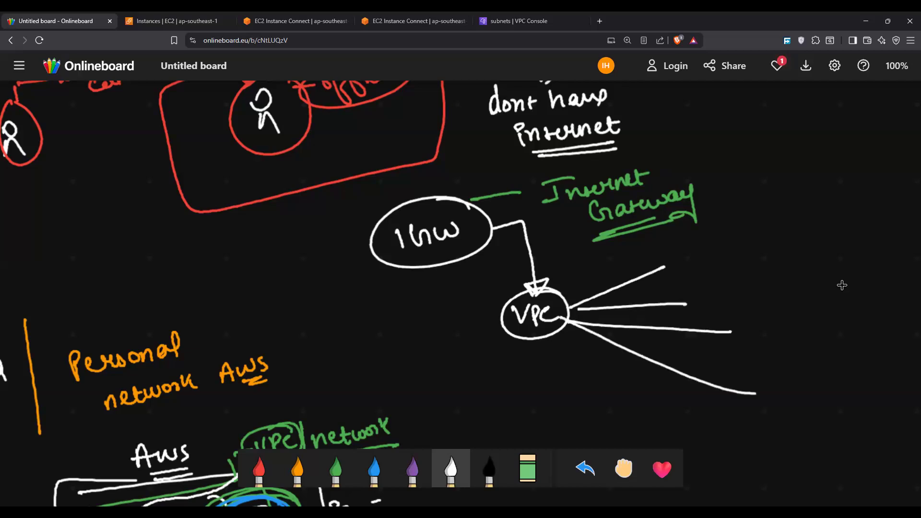
left_click(297, 468)
mouse_move(697, 247)
left_mouse_down()
mouse_move(684, 263)
mouse_move(708, 262)
mouse_move(703, 299)
mouse_move(733, 298)
left_mouse_up()
left_click_drag(741, 250, 789, 231)
left_click_drag(733, 289, 752, 287)
mouse_move(758, 289)
left_mouse_down()
mouse_move(757, 277)
mouse_move(792, 269)
mouse_move(812, 277)
left_mouse_up()
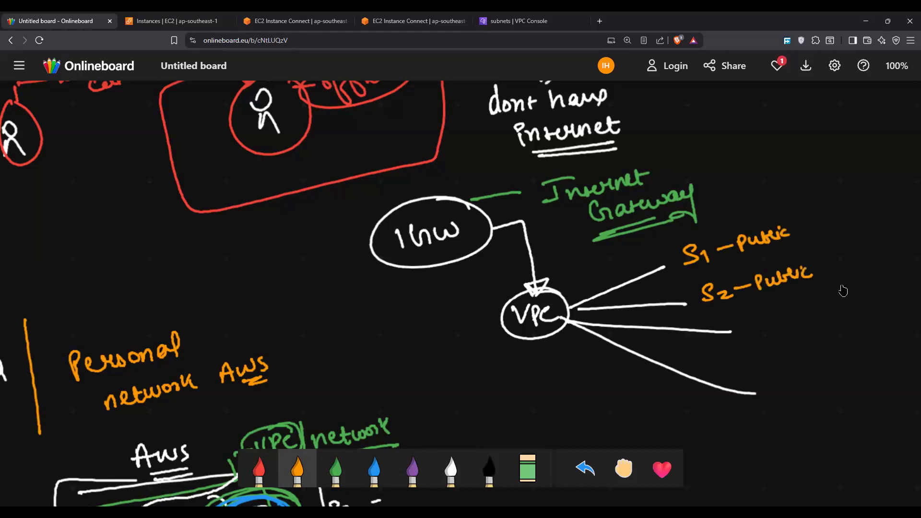
Step: Label the lower two VPC branches "S1 - Private" and "S2 - Private" in green, correcting the first label's subnet number
left_click(336, 468)
mouse_move(753, 323)
left_mouse_down()
mouse_move(766, 318)
mouse_move(779, 336)
mouse_move(811, 311)
mouse_move(825, 317)
mouse_move(859, 307)
left_mouse_up()
left_click_drag(779, 377, 771, 393)
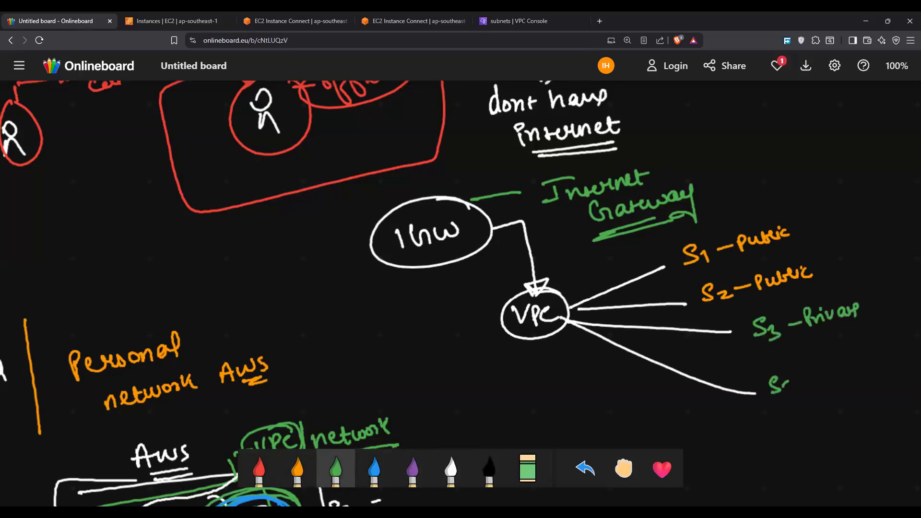
left_click(527, 468)
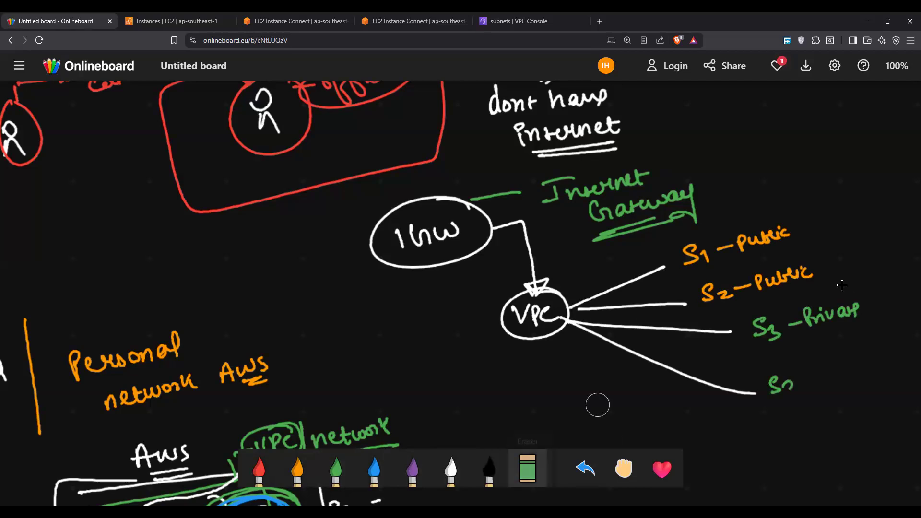
mouse_move(781, 344)
left_mouse_down()
mouse_move(757, 336)
mouse_move(764, 328)
mouse_move(763, 335)
left_mouse_up()
left_click(336, 469)
left_click_drag(775, 328, 780, 336)
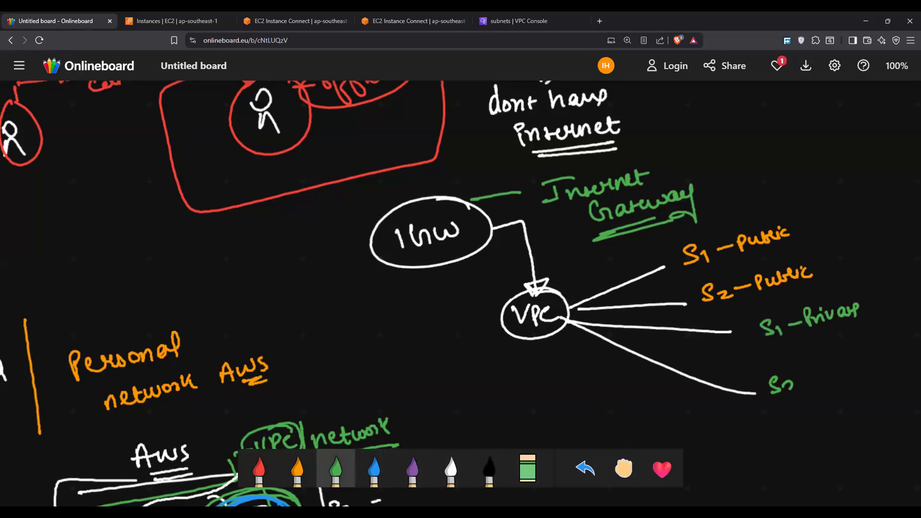
left_click_drag(789, 392, 811, 380)
mouse_move(818, 383)
left_mouse_down()
mouse_move(822, 367)
mouse_move(854, 375)
left_mouse_up()
mouse_move(856, 361)
left_mouse_down()
mouse_move(859, 373)
mouse_move(874, 365)
left_mouse_up()
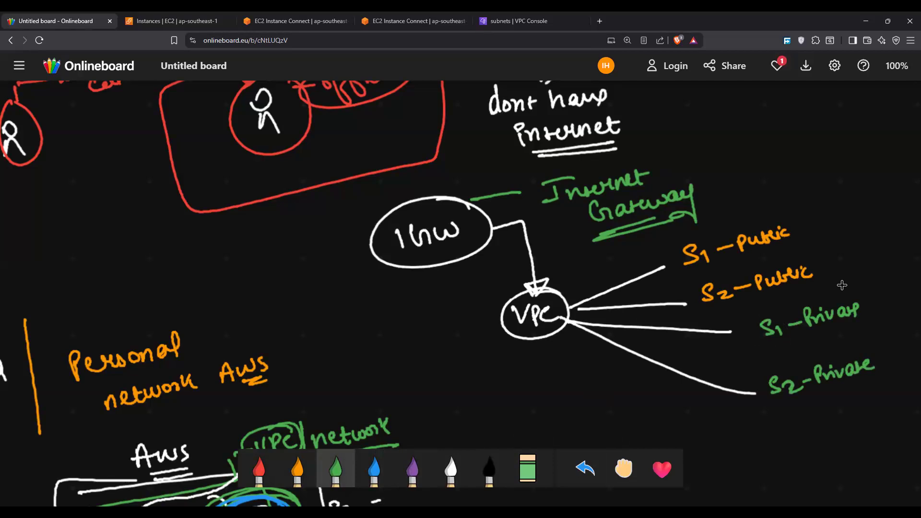
Step: Attach a circled red "EC2" to S1 - Public and write "Where should I route the internet" in red below the offline box
left_click(259, 469)
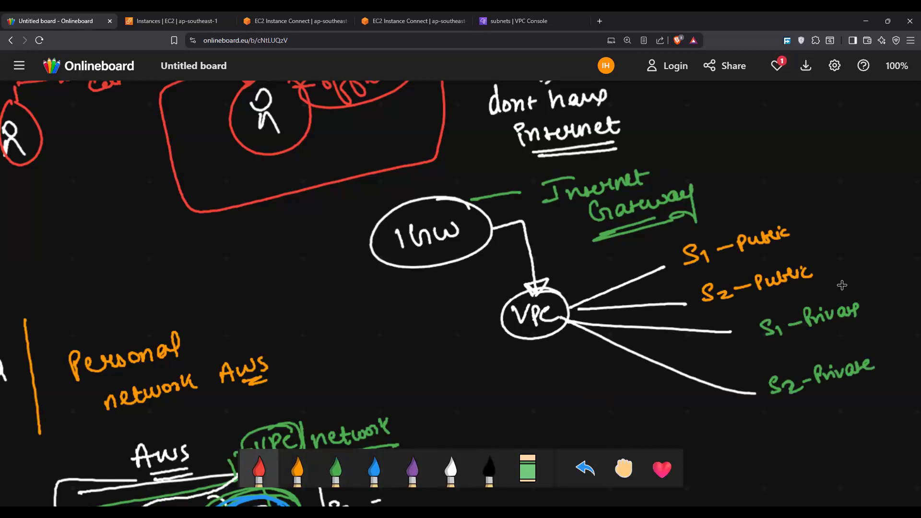
mouse_move(801, 229)
left_mouse_down()
mouse_move(833, 229)
mouse_move(846, 203)
mouse_move(845, 217)
left_mouse_up()
left_click_drag(834, 228, 864, 218)
mouse_move(867, 207)
left_mouse_down()
mouse_move(895, 214)
mouse_move(870, 187)
left_mouse_up()
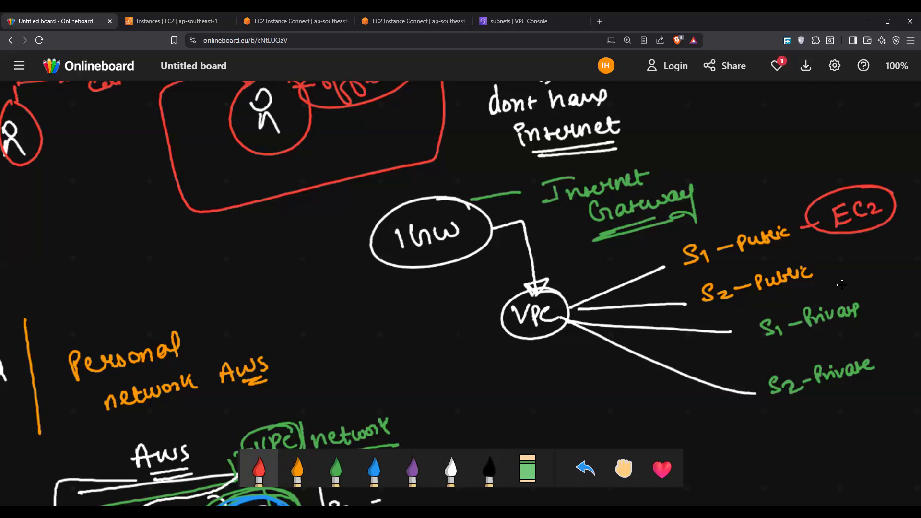
mouse_move(109, 262)
left_mouse_down()
mouse_move(133, 278)
mouse_move(257, 231)
mouse_move(283, 232)
mouse_move(171, 285)
mouse_move(258, 264)
mouse_move(239, 309)
mouse_move(312, 286)
mouse_move(347, 297)
left_mouse_up()
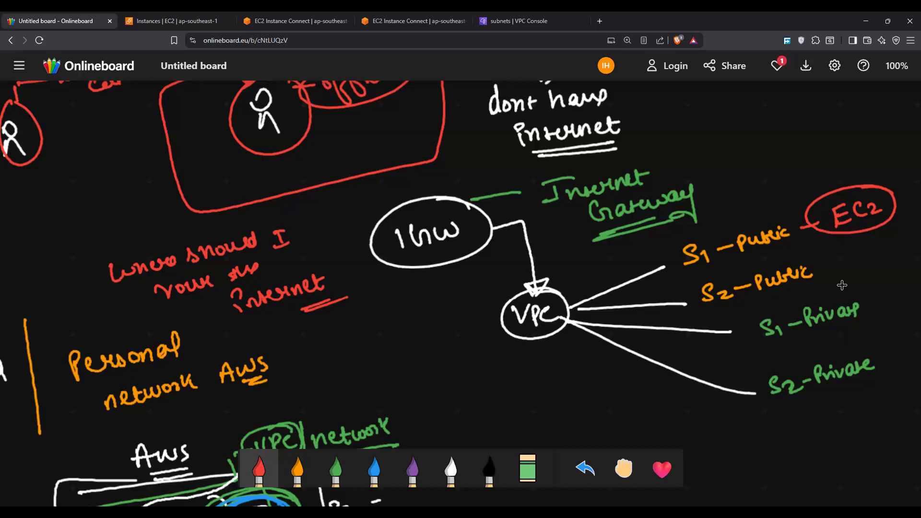
Step: Add a circled orange "RT" above the VPC branches and write the note "Route table is responsible to send traffic to subnet"
left_click(297, 470)
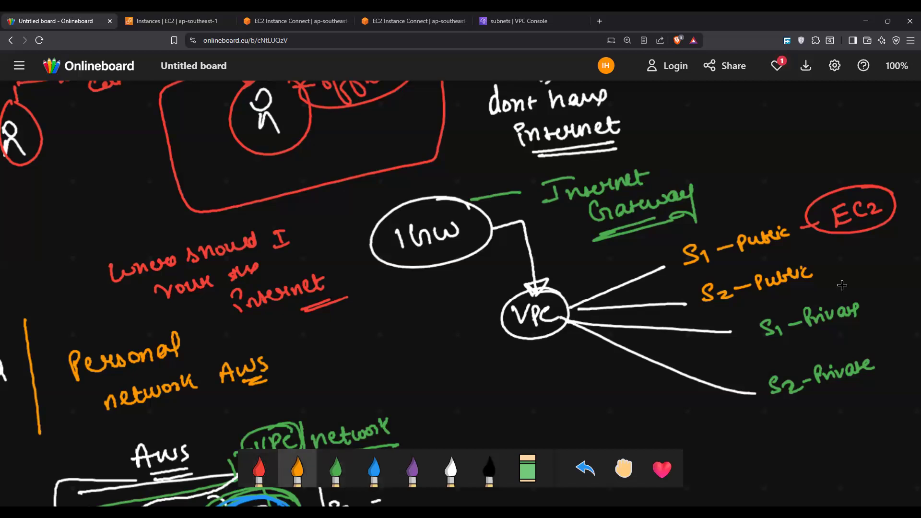
mouse_move(585, 271)
left_mouse_down()
mouse_move(603, 269)
mouse_move(625, 244)
mouse_move(601, 235)
left_mouse_up()
mouse_move(341, 324)
left_mouse_down()
mouse_move(355, 345)
mouse_move(452, 302)
left_mouse_up()
mouse_move(321, 381)
left_mouse_down()
mouse_move(337, 373)
mouse_move(330, 363)
left_mouse_up()
mouse_move(344, 369)
left_mouse_down()
mouse_move(336, 381)
mouse_move(390, 356)
left_mouse_up()
mouse_move(391, 354)
left_mouse_down()
mouse_move(401, 369)
mouse_move(435, 331)
mouse_move(460, 328)
left_mouse_up()
mouse_move(367, 384)
left_mouse_down()
mouse_move(373, 399)
mouse_move(438, 370)
left_mouse_up()
left_click_drag(434, 377, 458, 353)
mouse_move(413, 394)
left_mouse_down()
mouse_move(425, 408)
mouse_move(477, 384)
left_mouse_up()
mouse_move(488, 373)
left_mouse_down()
mouse_move(483, 386)
mouse_move(501, 379)
left_mouse_up()
mouse_move(509, 369)
left_mouse_down()
mouse_move(523, 370)
mouse_move(518, 364)
mouse_move(506, 407)
mouse_move(580, 373)
left_mouse_up()
left_click_drag(535, 408, 588, 386)
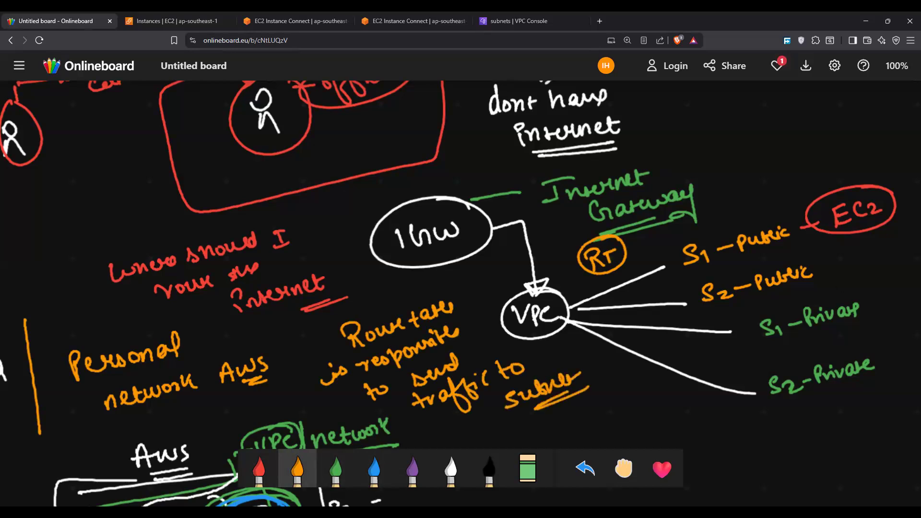
Step: Trace a red wavy path from IGW through VPC to both public subnets and join RT to those branches with a thick orange bar
left_click(336, 468)
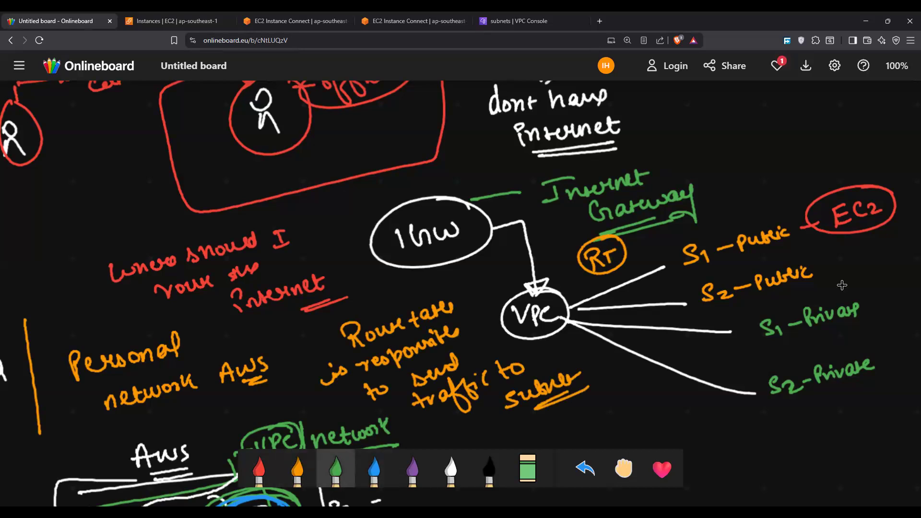
left_click(259, 469)
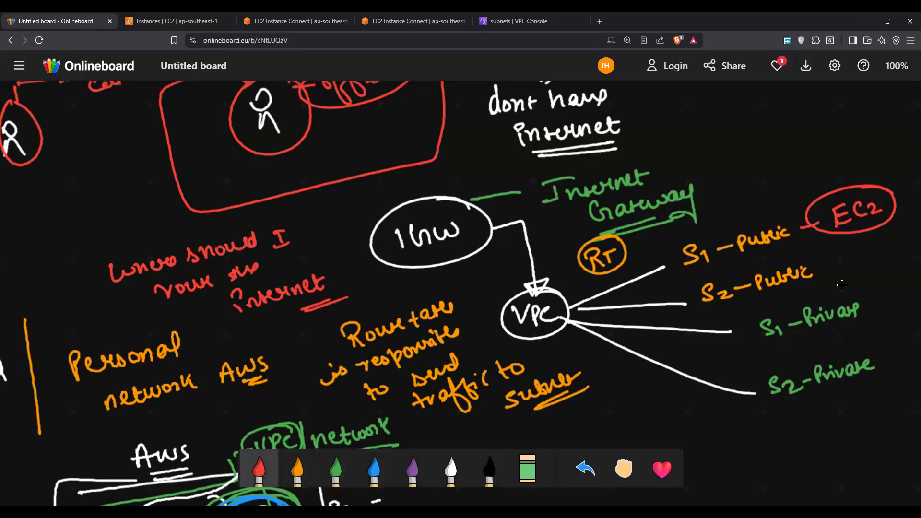
mouse_move(479, 236)
left_mouse_down()
mouse_move(512, 224)
mouse_move(527, 237)
mouse_move(535, 283)
mouse_move(585, 303)
mouse_move(671, 263)
left_mouse_up()
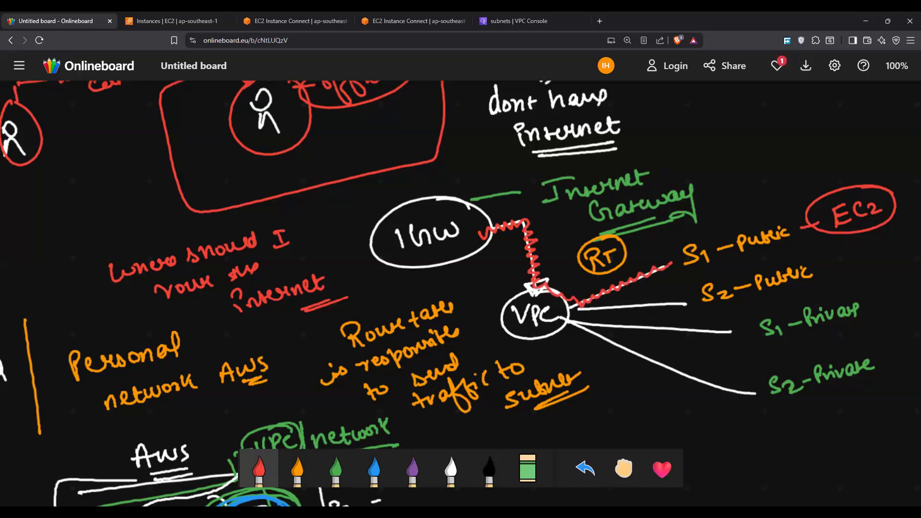
left_click_drag(589, 311, 692, 300)
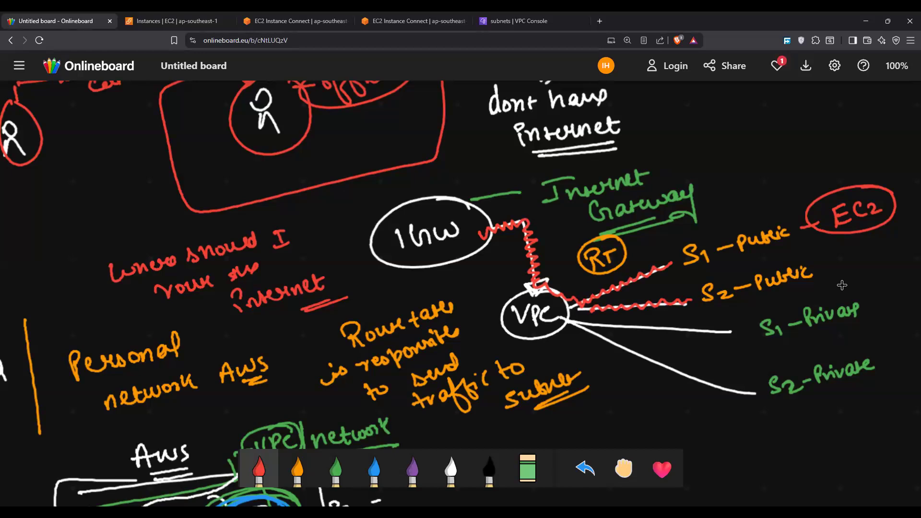
left_click(297, 467)
left_click_drag(610, 274, 618, 314)
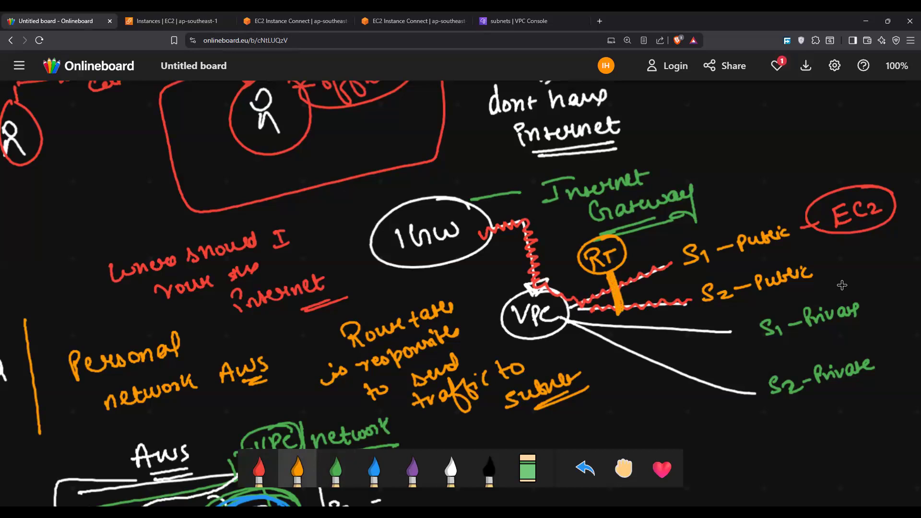
Step: Mark the two private subnet branches with blue question marks and a blue cross
left_click(374, 467)
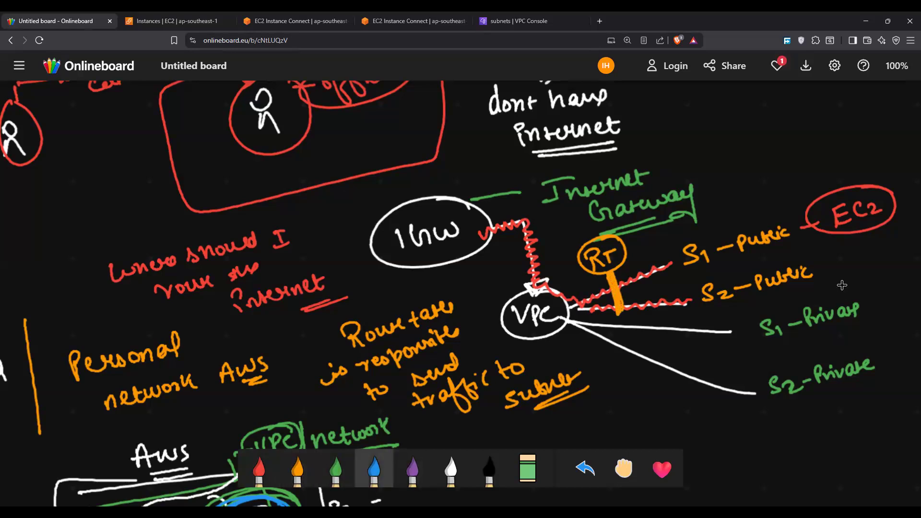
left_click_drag(624, 322, 628, 360)
left_click(636, 371)
left_click_drag(662, 321, 647, 364)
left_click_drag(640, 332, 670, 356)
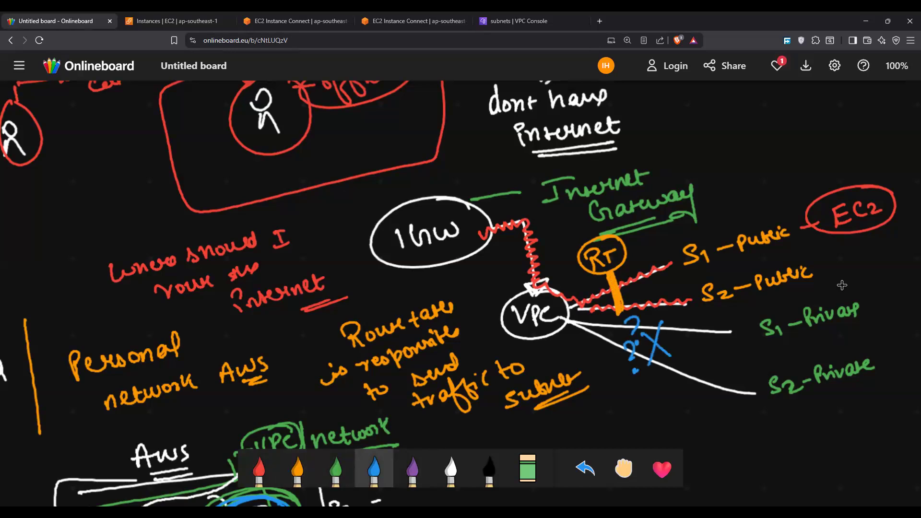
Step: Box the S1 - Private and S2 - Private labels in blue and add a blue question mark above the public subnets
mouse_move(760, 346)
left_mouse_down()
mouse_move(757, 310)
mouse_move(884, 287)
mouse_move(756, 356)
mouse_move(762, 411)
mouse_move(863, 356)
mouse_move(766, 420)
left_mouse_up()
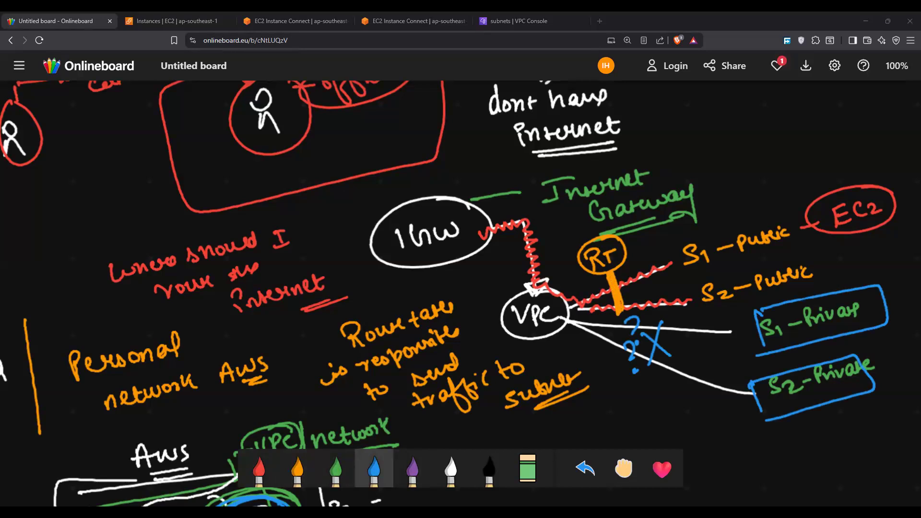
left_click_drag(726, 149, 735, 160)
left_click(740, 171)
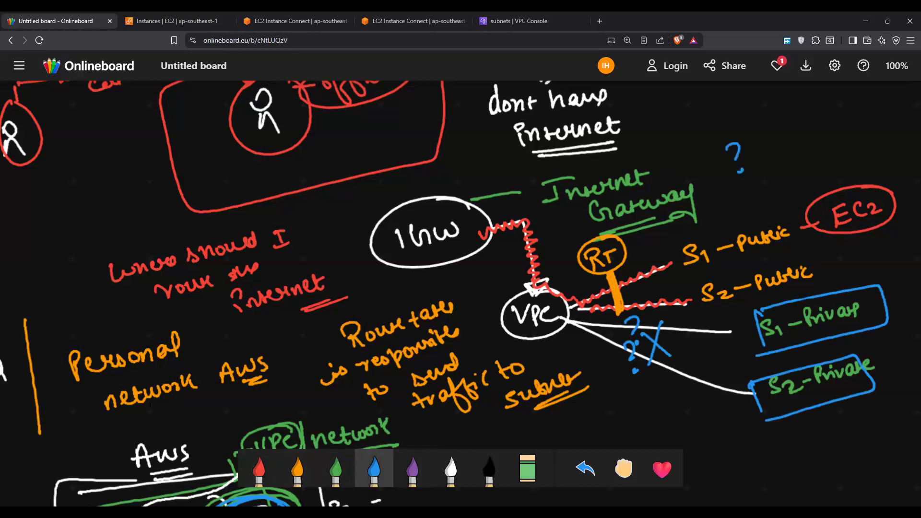
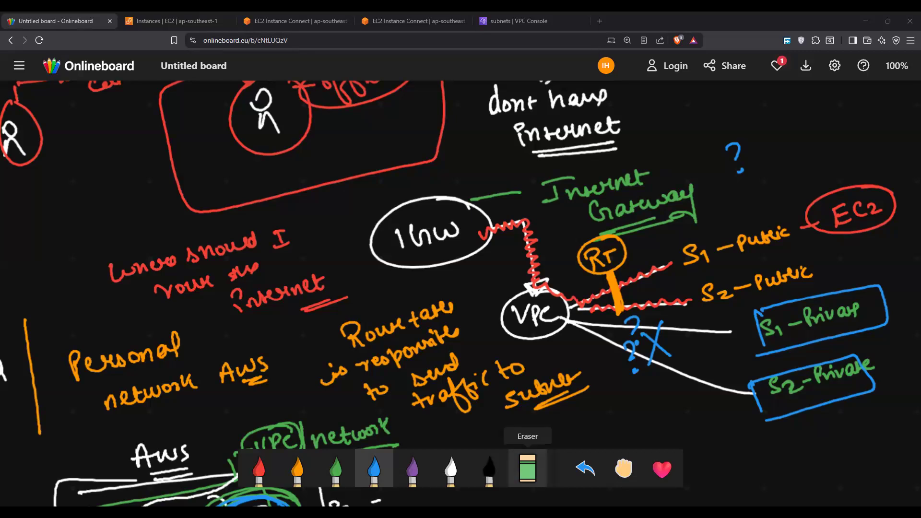
Step: Erase the VPC label inside its circle and write the blue note "Route tables are responsible to route the traffic" above the EC2 bubble
left_click(527, 468)
left_click_drag(523, 335, 509, 299)
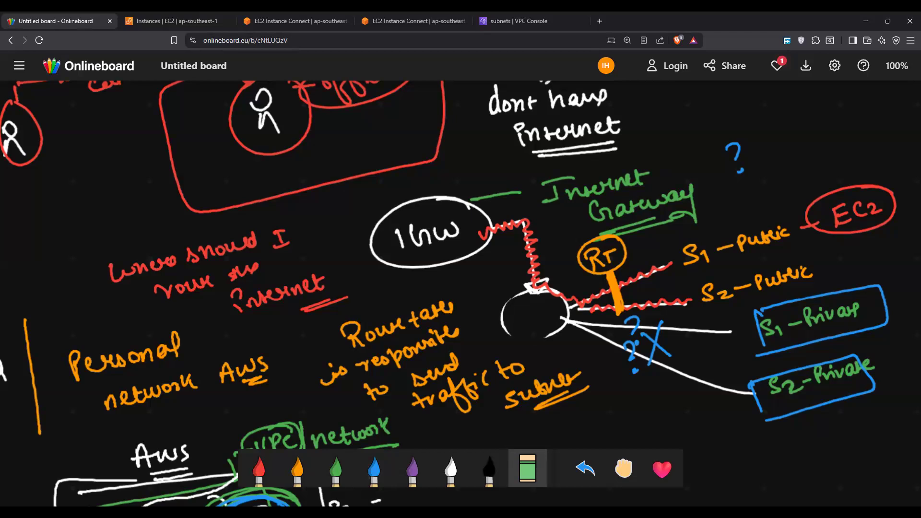
left_click(374, 467)
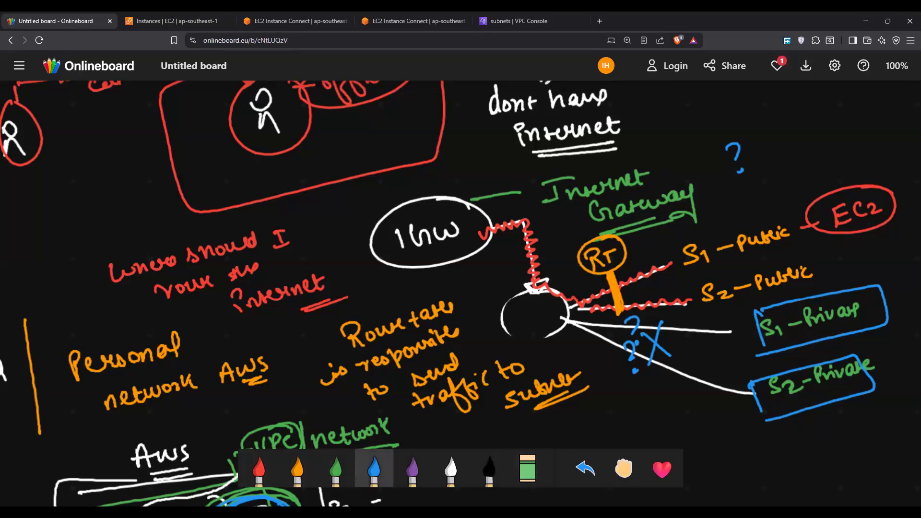
left_click_drag(707, 124, 842, 107)
left_click_drag(752, 145, 909, 108)
mouse_move(741, 169)
left_mouse_down()
mouse_move(864, 144)
mouse_move(861, 163)
mouse_move(892, 153)
mouse_move(898, 164)
left_mouse_up()
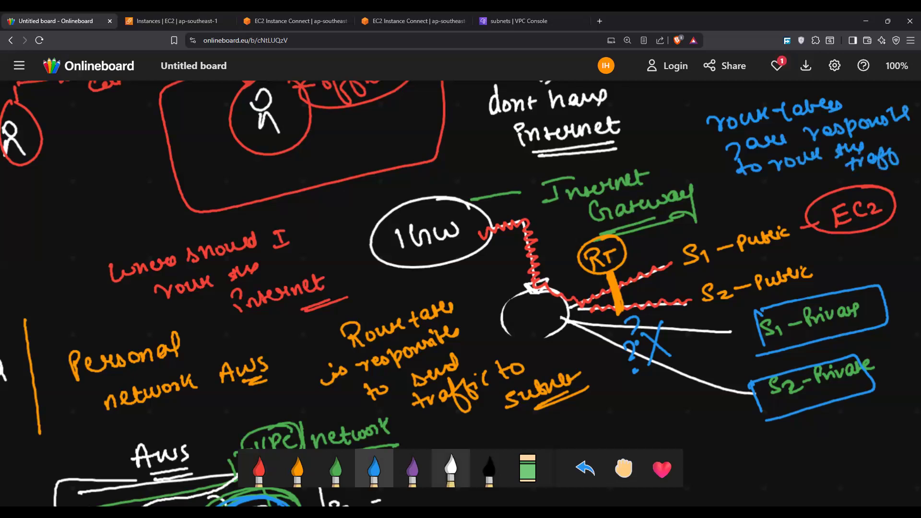
Step: Draw a white connector from IGW to the emptied circle and three orange stick figures stacked beside the IGW oval
left_click(451, 469)
mouse_move(494, 217)
left_mouse_down()
mouse_move(474, 227)
mouse_move(513, 257)
mouse_move(516, 285)
left_mouse_up()
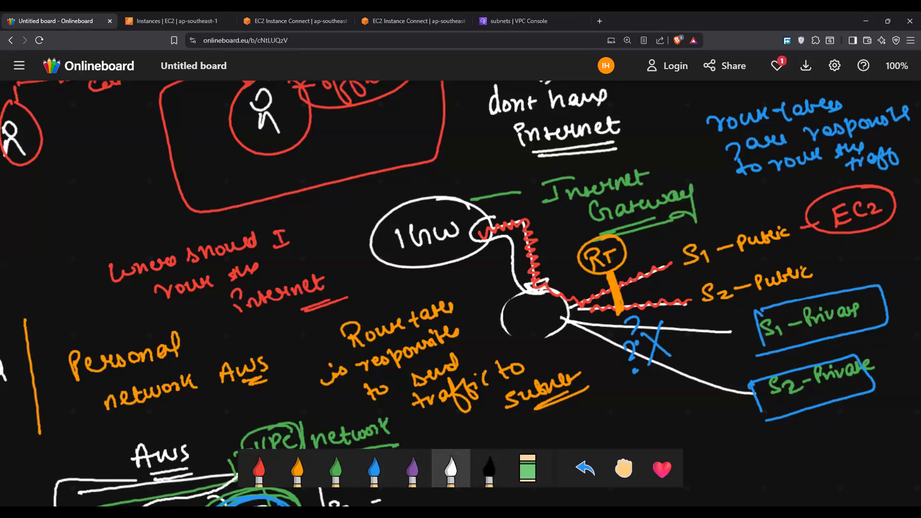
left_click(298, 469)
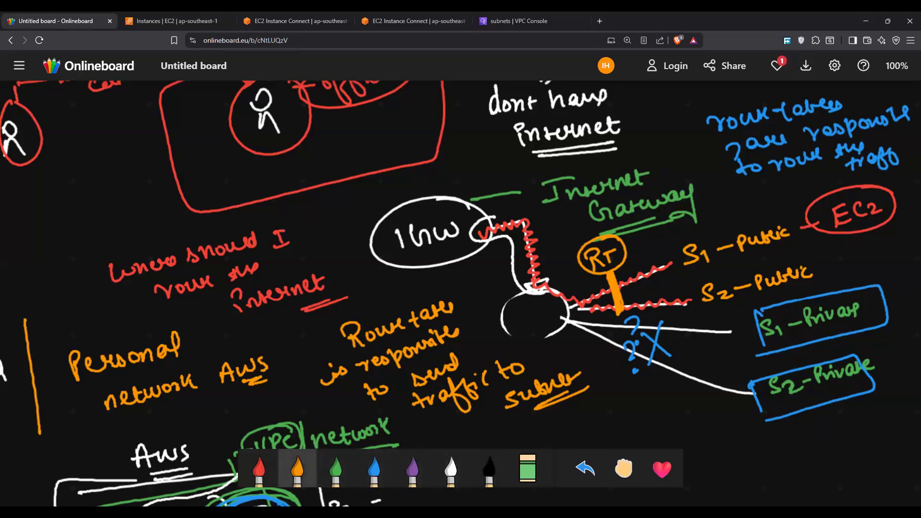
left_click_drag(316, 191, 315, 192)
left_click_drag(316, 206, 322, 236)
left_click_drag(321, 238, 318, 249)
left_click_drag(322, 237, 330, 248)
left_click_drag(336, 253, 357, 273)
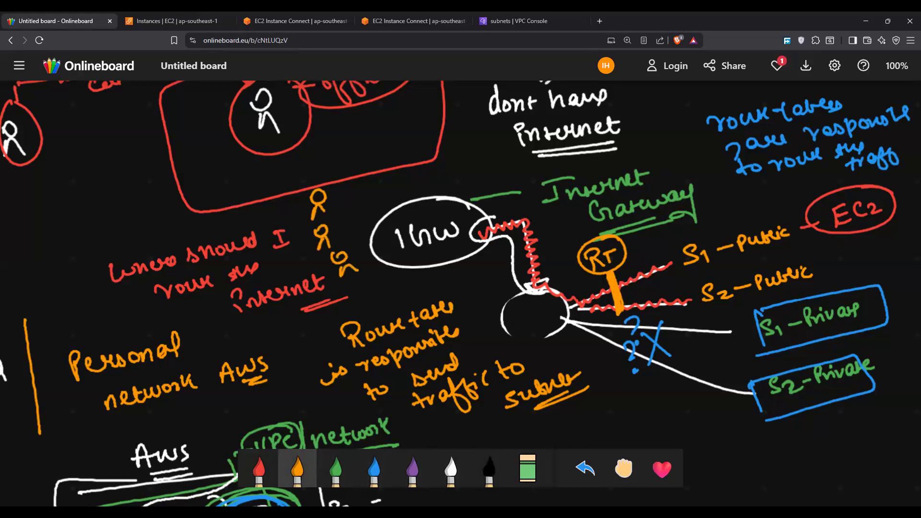
Step: Link the three figures by orange curves to a circled "RT", extend the path through IGW, and circle the topmost figure
left_click_drag(333, 198, 405, 197)
left_click_drag(338, 236, 402, 195)
mouse_move(364, 261)
left_mouse_down()
mouse_move(379, 219)
mouse_move(422, 174)
mouse_move(459, 180)
mouse_move(428, 151)
left_mouse_up()
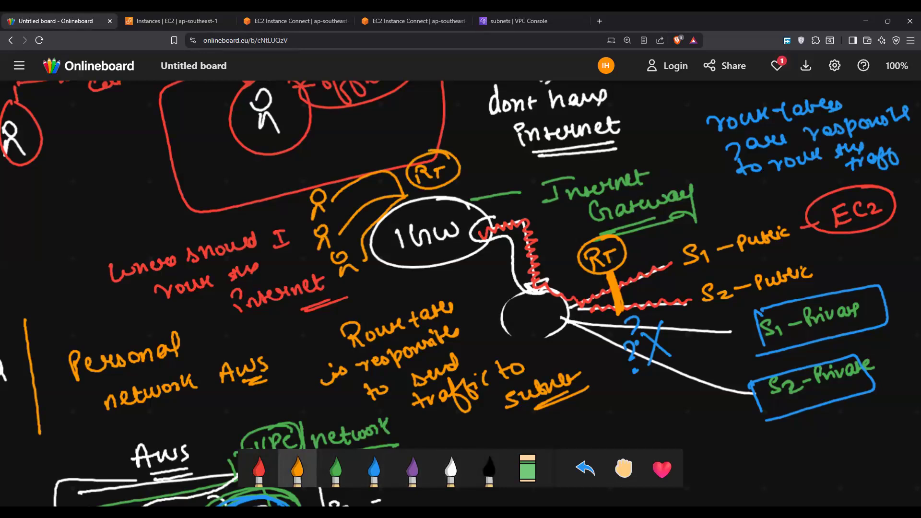
mouse_move(406, 197)
left_mouse_down()
mouse_move(430, 212)
mouse_move(478, 208)
left_mouse_up()
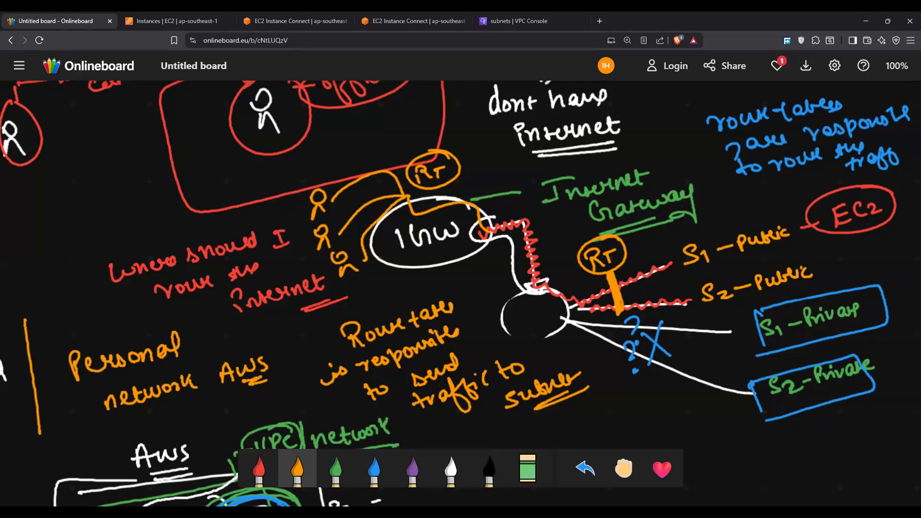
mouse_move(331, 179)
left_mouse_down()
mouse_move(293, 202)
mouse_move(342, 190)
left_mouse_up()
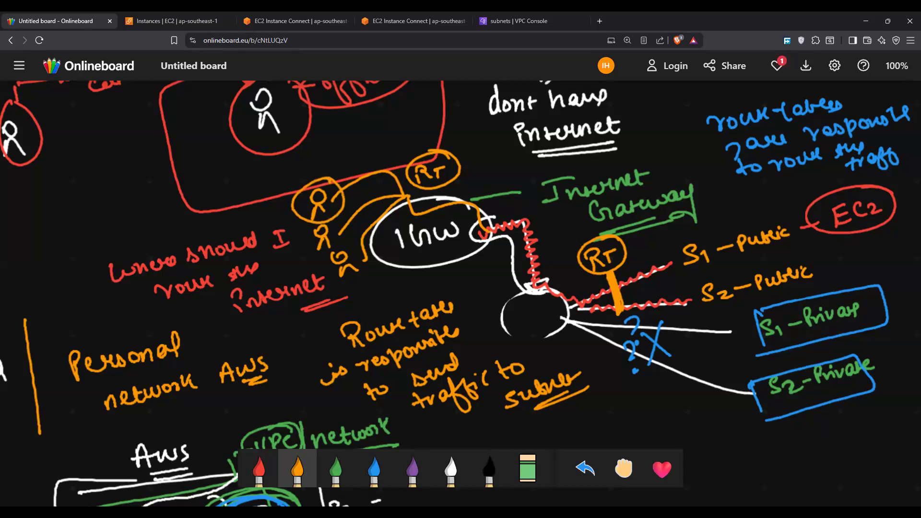
Step: Close both EC2 Instance Connect browser tabs and return to the subnets list in the VPC console
left_click(413, 21)
left_click(295, 21)
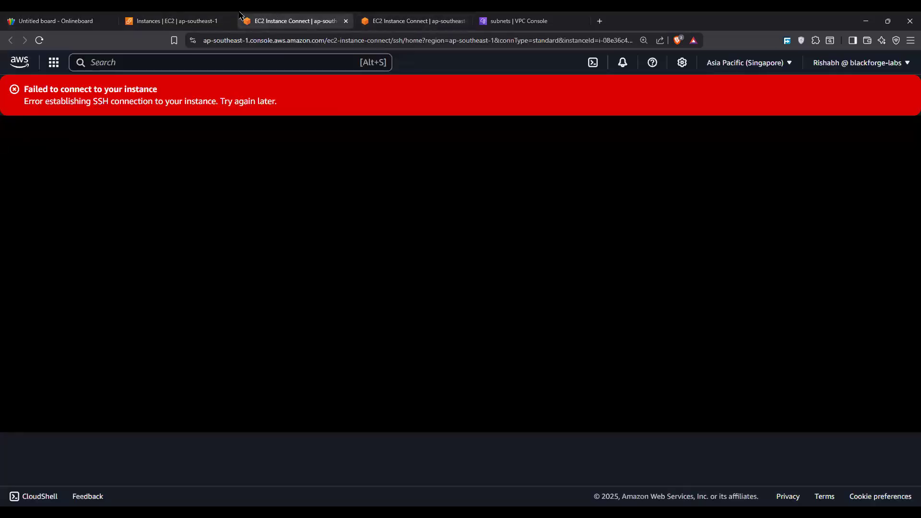
left_click(191, 22)
left_click(302, 20)
left_click(297, 62)
type("v")
left_click(520, 21)
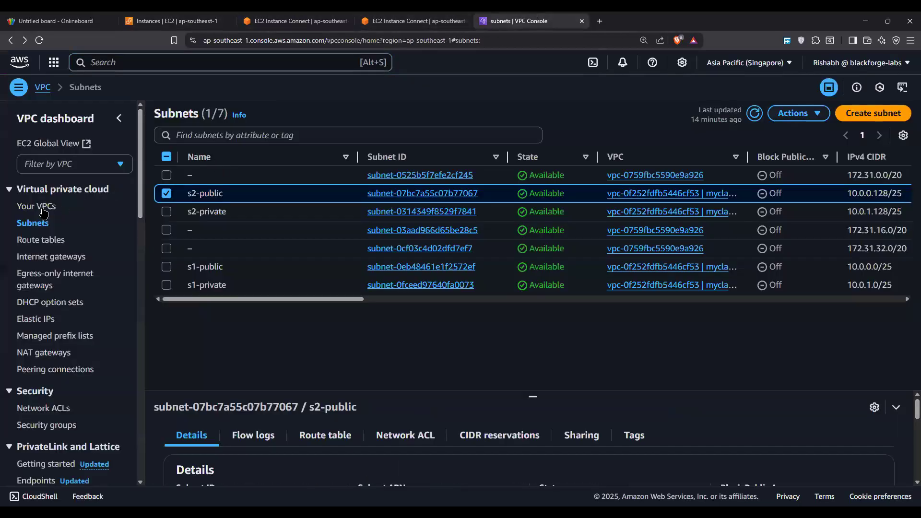
left_click(307, 21)
left_click(349, 21)
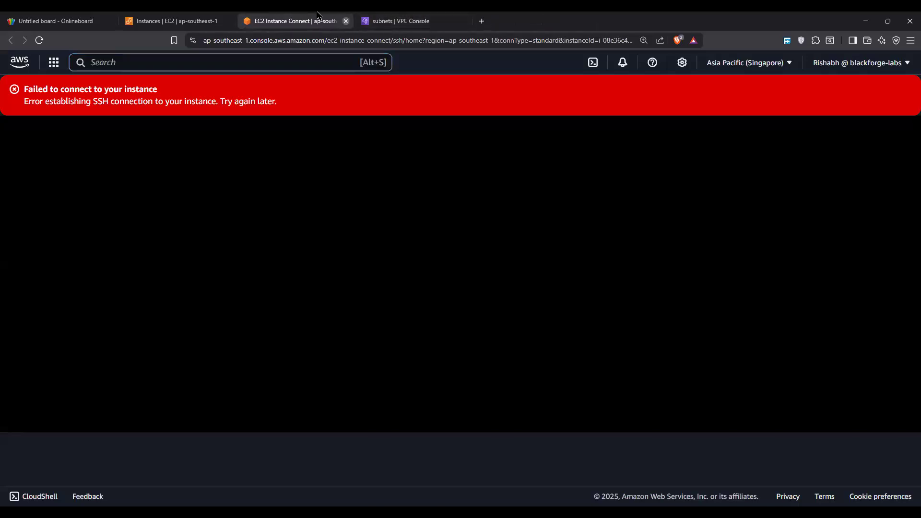
left_click(348, 21)
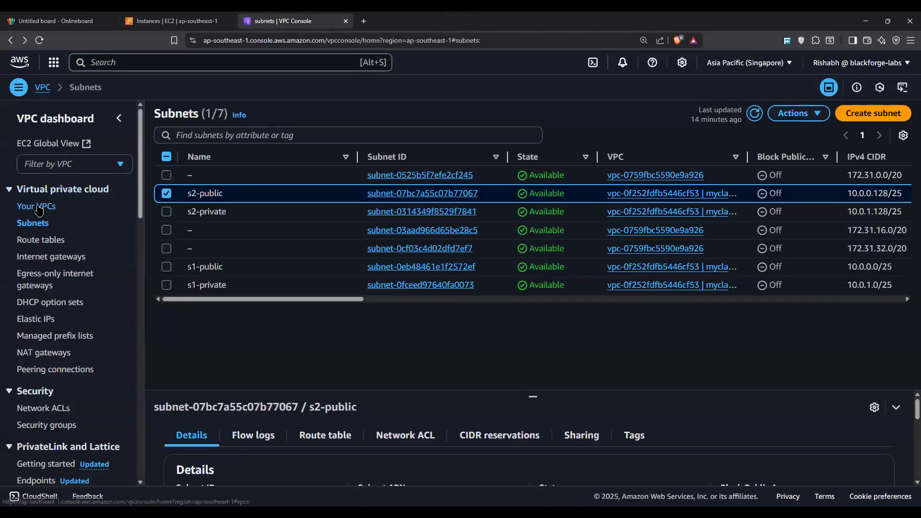
Step: Create an internet gateway with the name tag my-igw
left_click(23, 259)
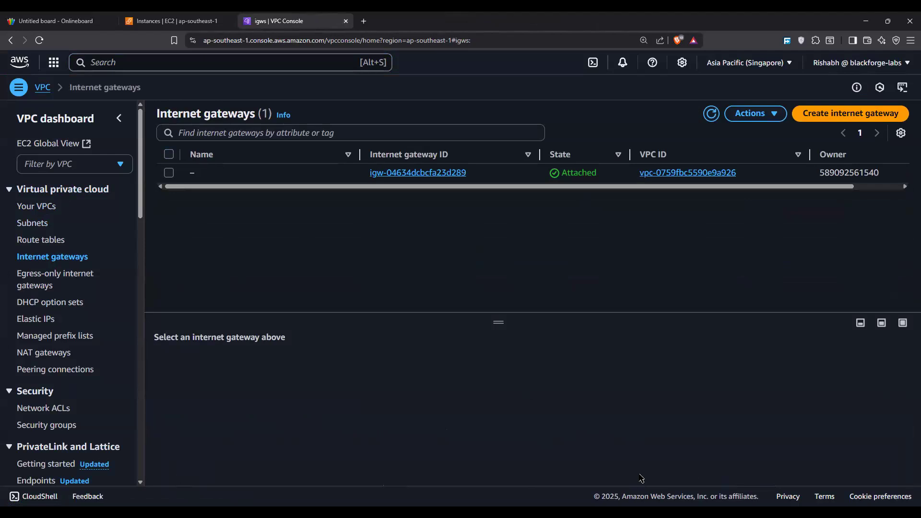
left_click(853, 115)
left_click(123, 198)
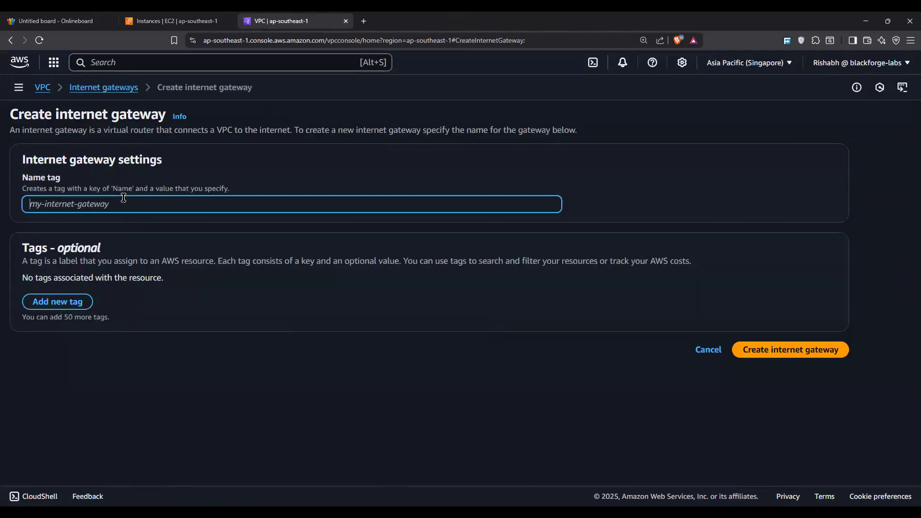
type("my")
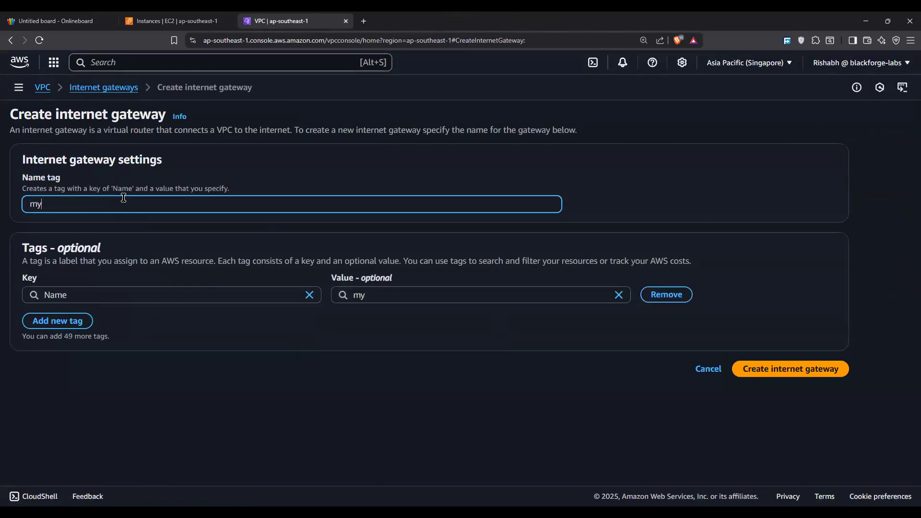
type("-igw")
left_click(798, 371)
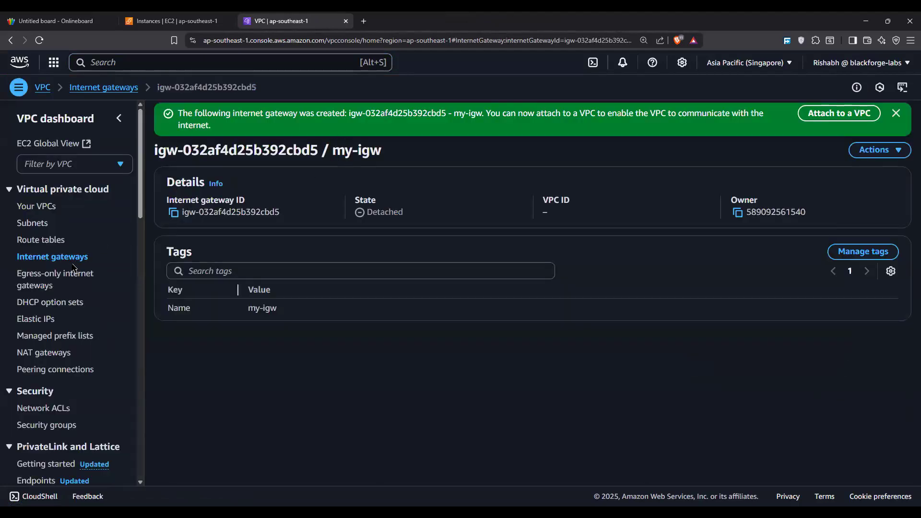
Step: Attach the my-igw internet gateway to the VPC myclass-vpc
left_click(828, 114)
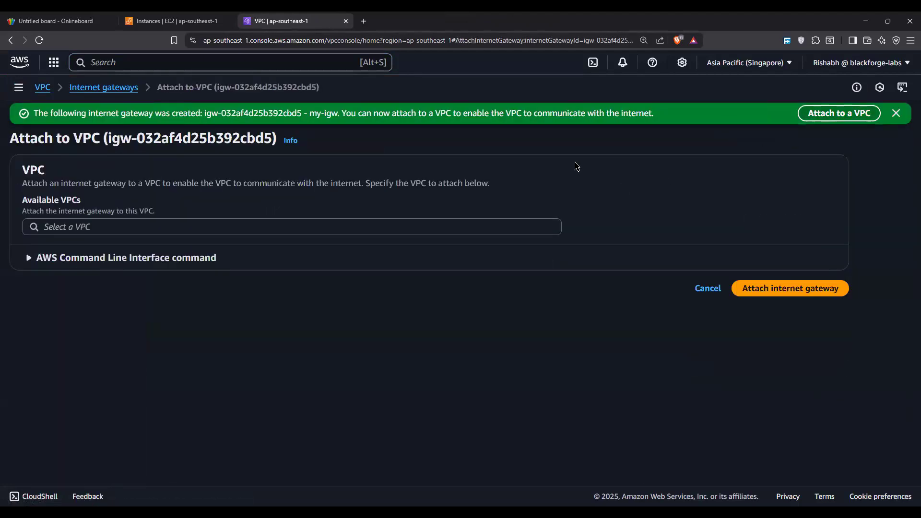
left_click(251, 226)
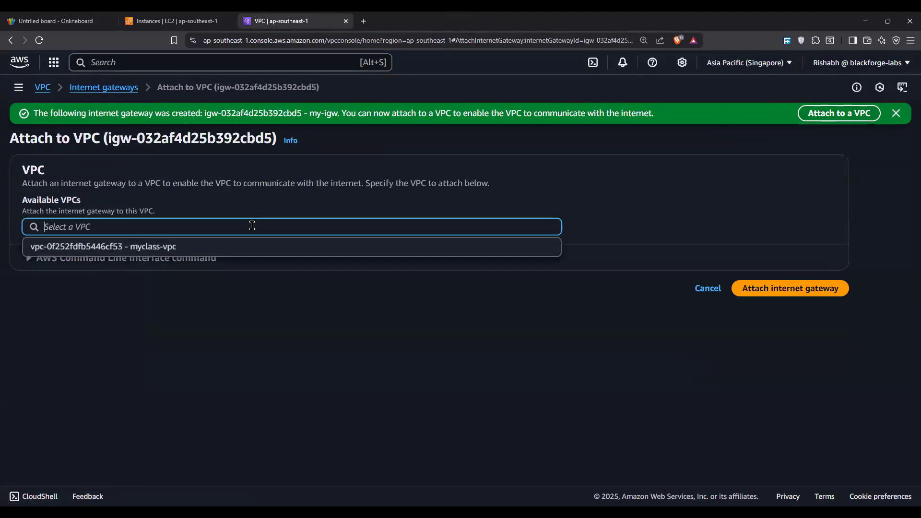
left_click(235, 247)
left_click(815, 289)
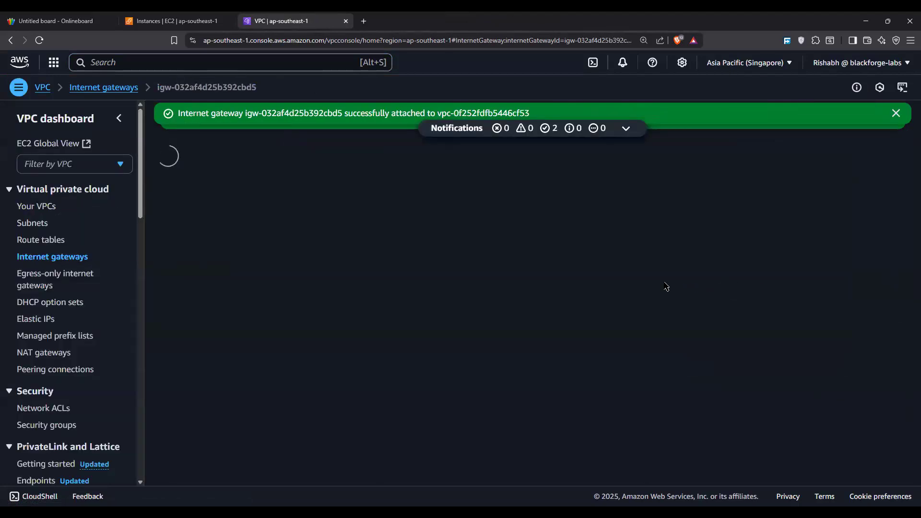
Step: Switch to the Onlineboard whiteboard, add an orange stroke beside the IGW oval, and return to the EC2 instances page
left_click(211, 19)
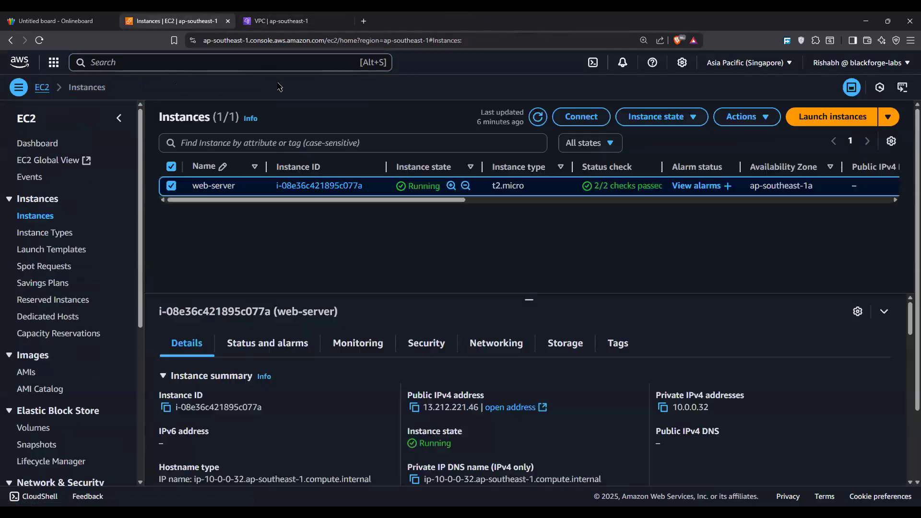
left_click(76, 21)
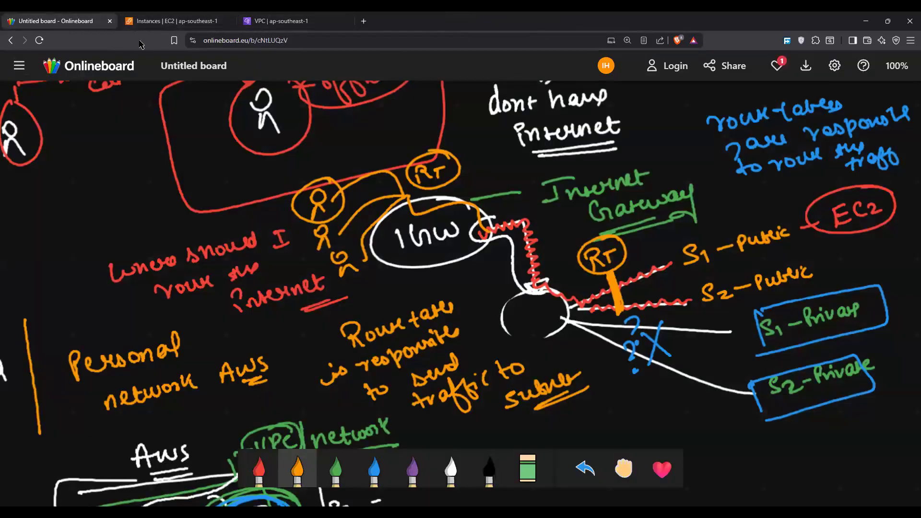
mouse_move(490, 201)
left_mouse_down()
mouse_move(503, 210)
mouse_move(525, 194)
left_mouse_up()
left_click(146, 21)
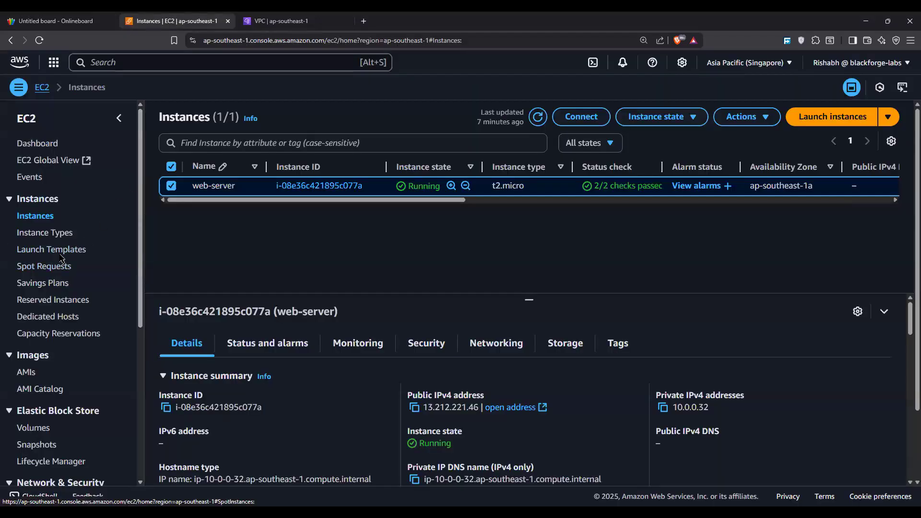
Step: Open the route tables list in the VPC console and filter it by myclass-vpc
left_click(269, 21)
left_click(41, 240)
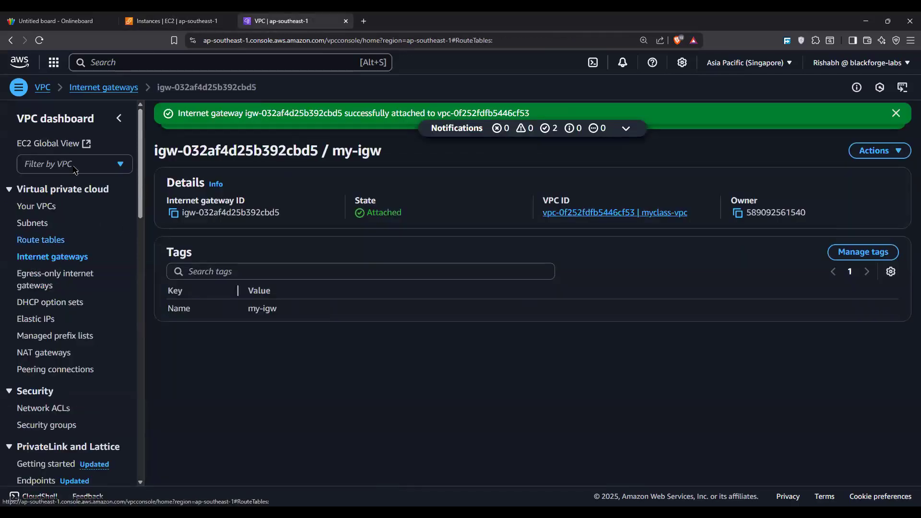
left_click(79, 220)
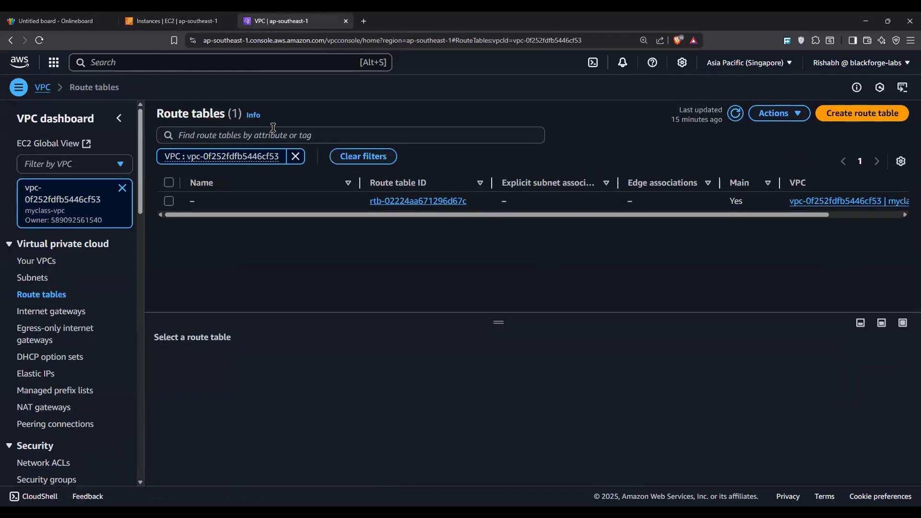
Step: Create a route table named public-ec2-machines in the VPC myclass-vpc
left_click(862, 113)
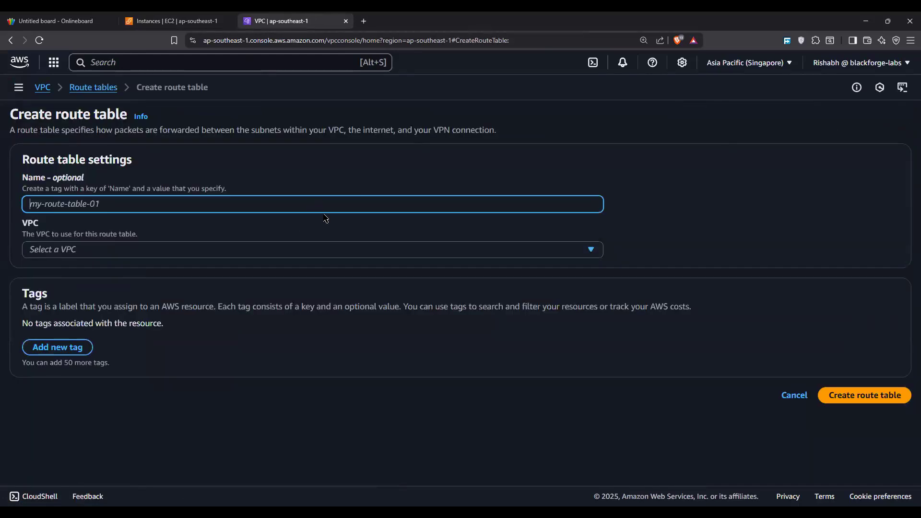
type("public")
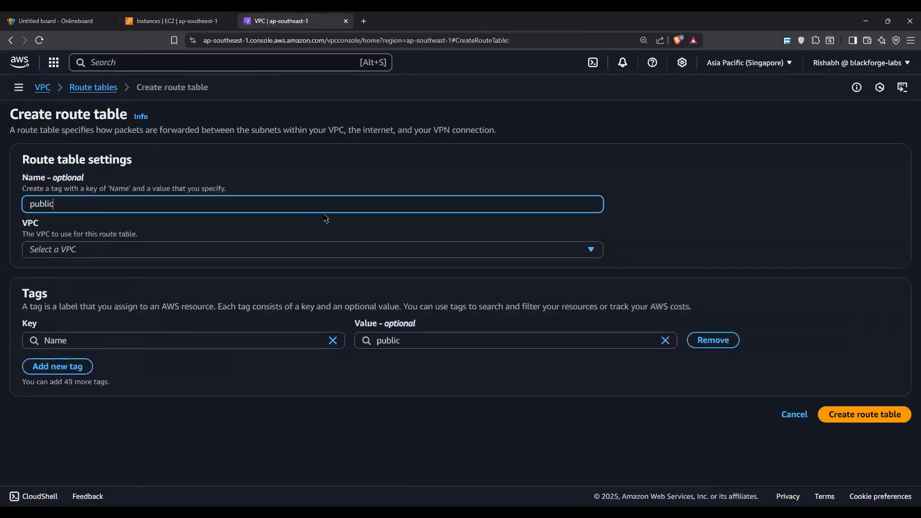
type("-ec2-machines")
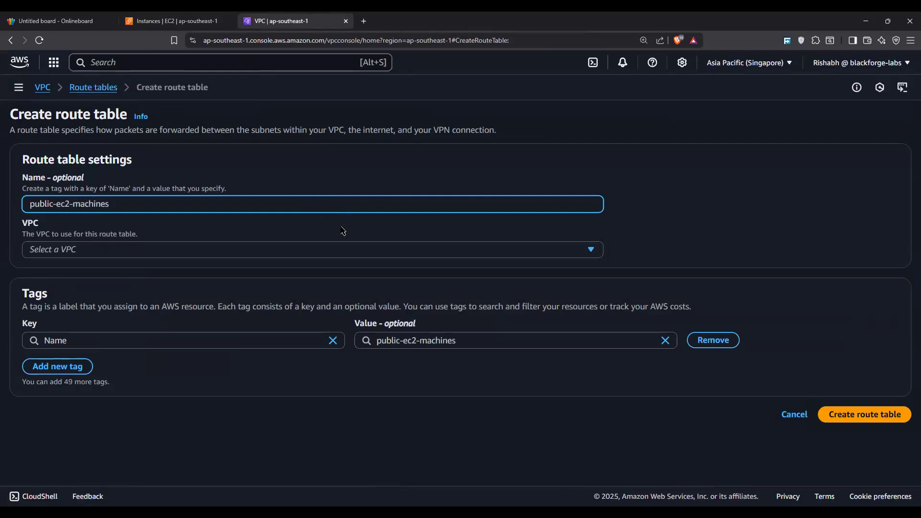
left_click(307, 250)
left_click(235, 286)
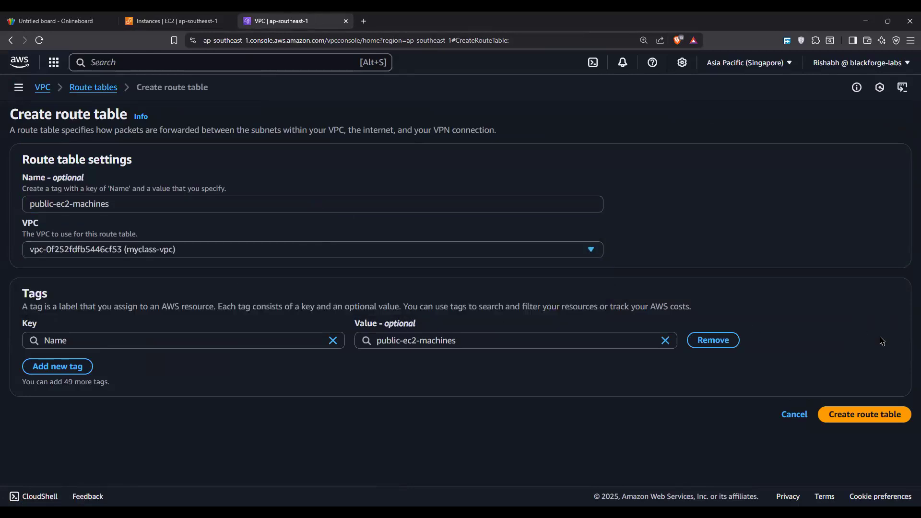
left_click(863, 415)
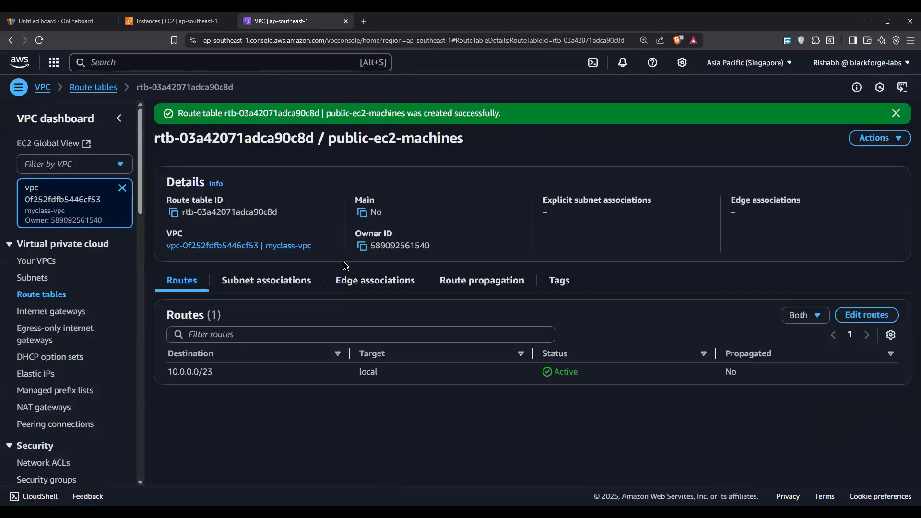
Step: Associate the s2-public and s1-public subnets with the public-ec2-machines route table and save the associations
left_click_drag(166, 175, 306, 233)
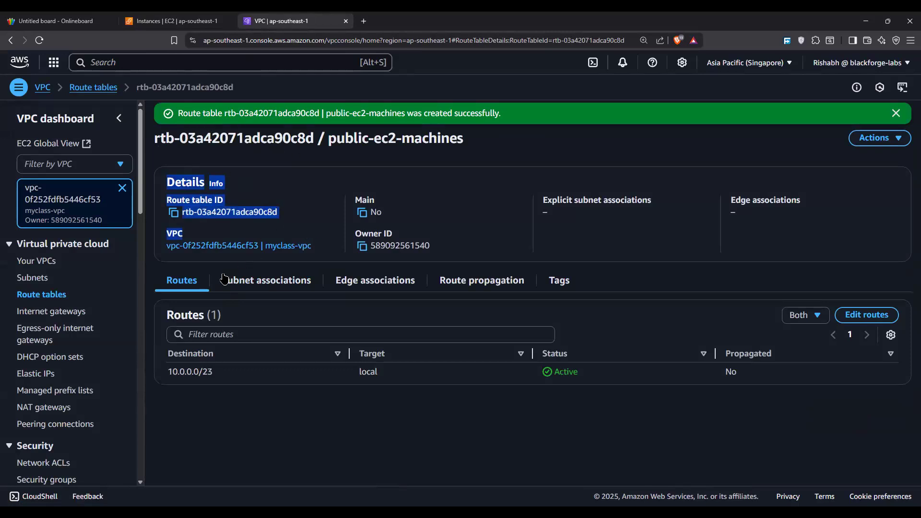
left_click_drag(220, 280, 313, 284)
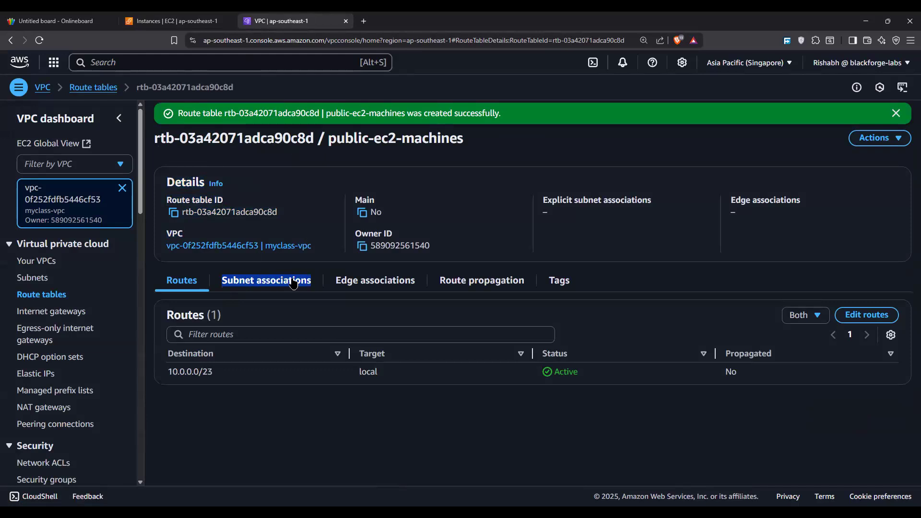
left_click(294, 283)
left_click(833, 315)
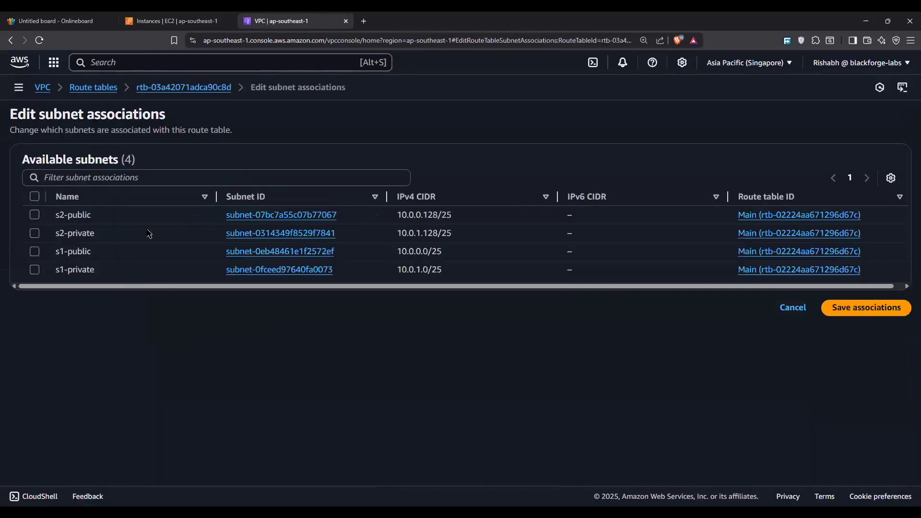
left_click(37, 217)
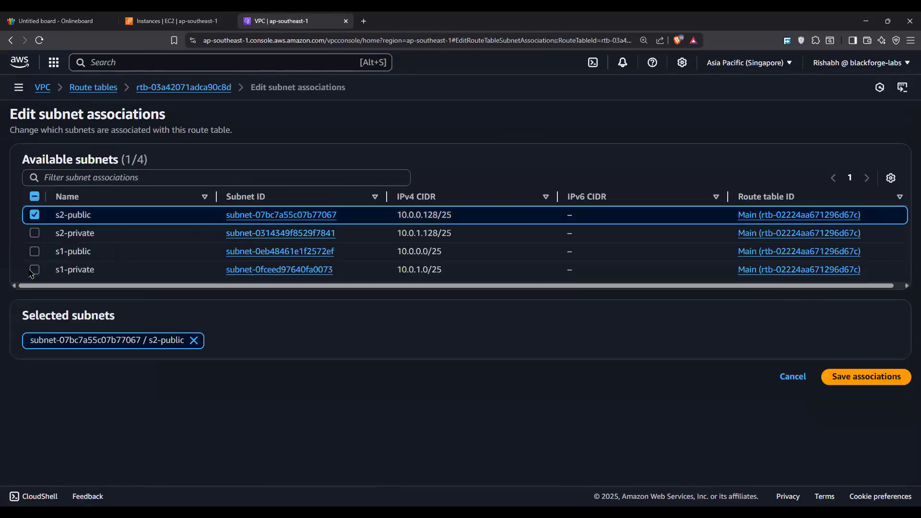
left_click(34, 251)
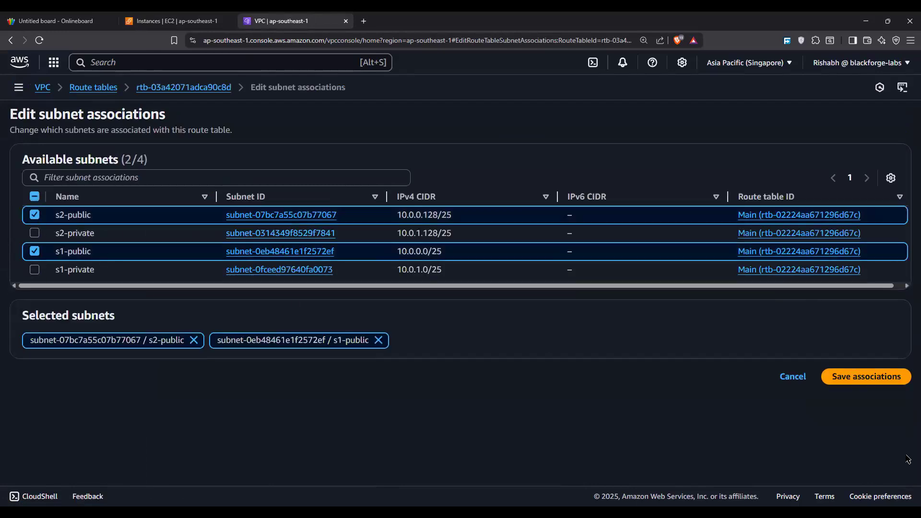
left_click(852, 382)
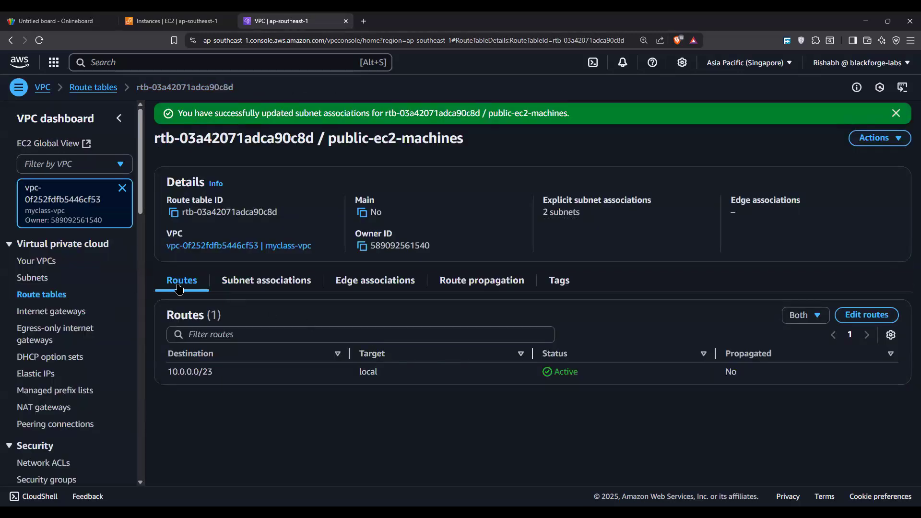
Step: Add a route to public-ec2-machines with destination 0.0.0.0/0 and Internet Gateway target igw-032af4d25b392cbd5, and save the changes
left_click_drag(163, 314, 263, 335)
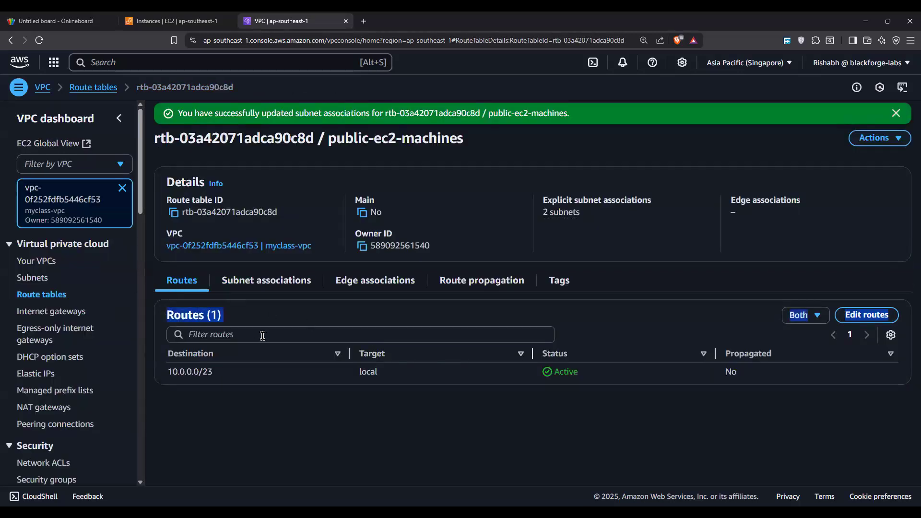
left_click(866, 314)
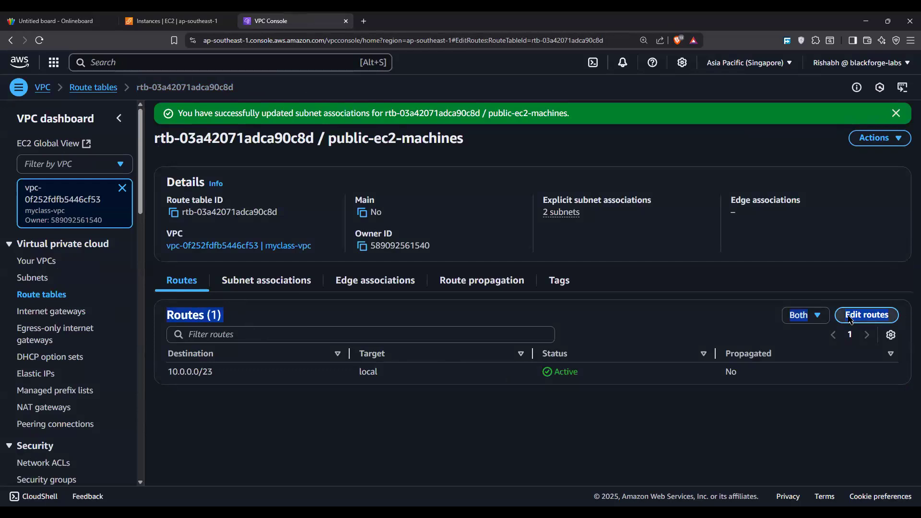
left_click(39, 221)
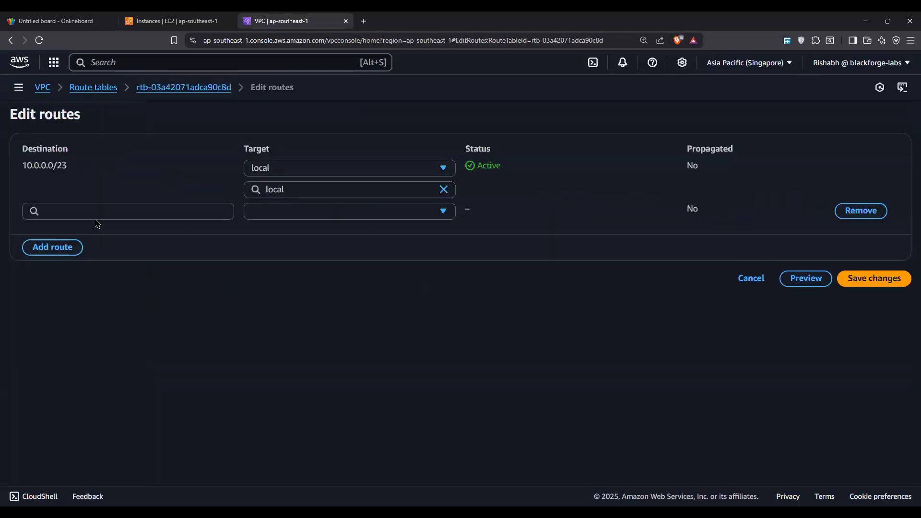
left_click(96, 216)
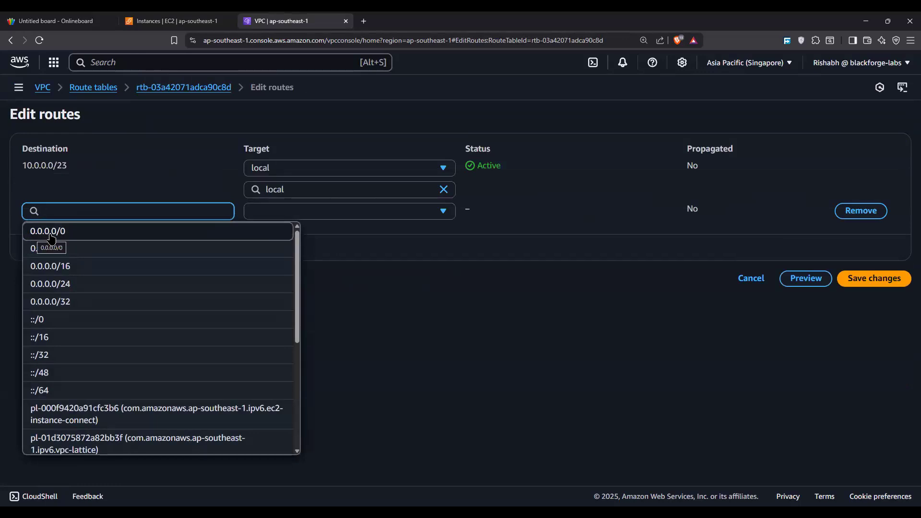
left_click(67, 236)
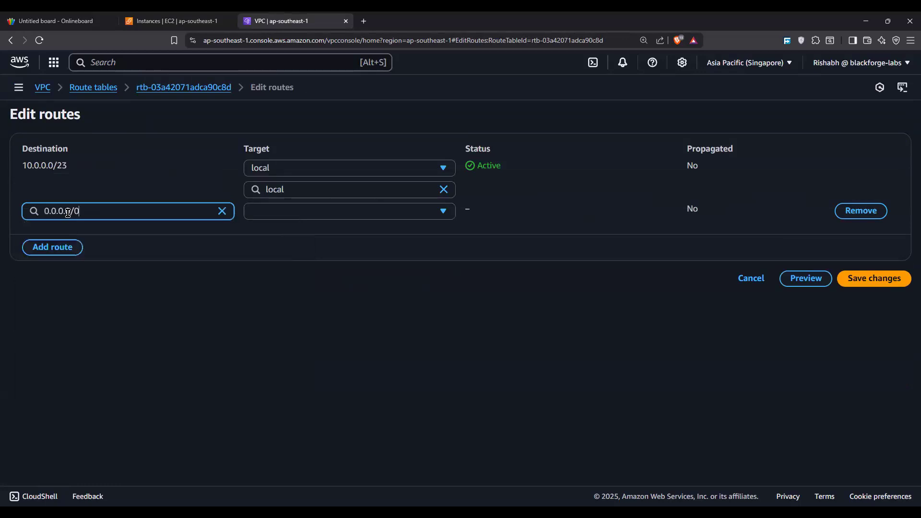
left_click_drag(102, 210, 37, 202)
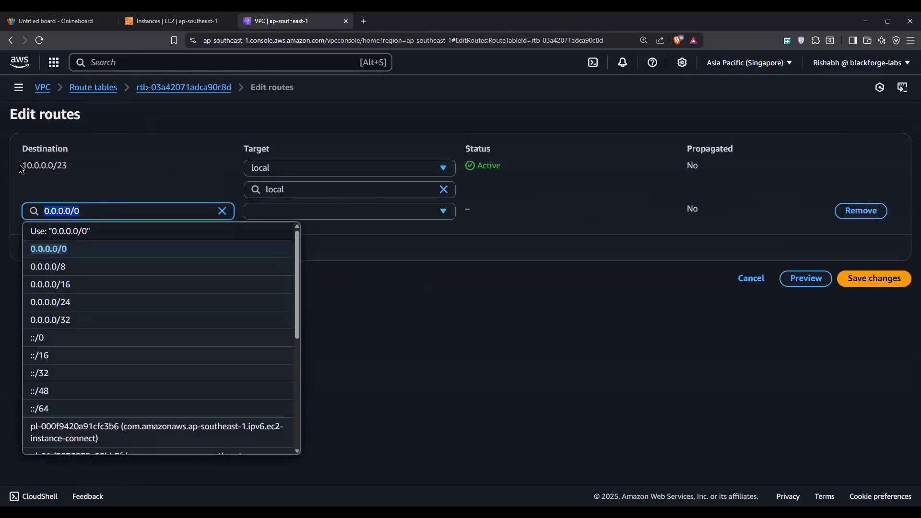
left_click(344, 212)
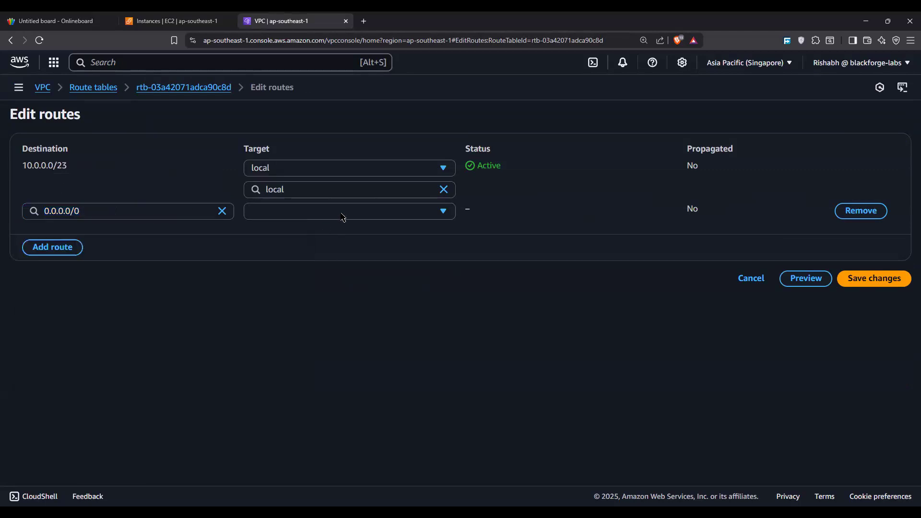
left_click(344, 303)
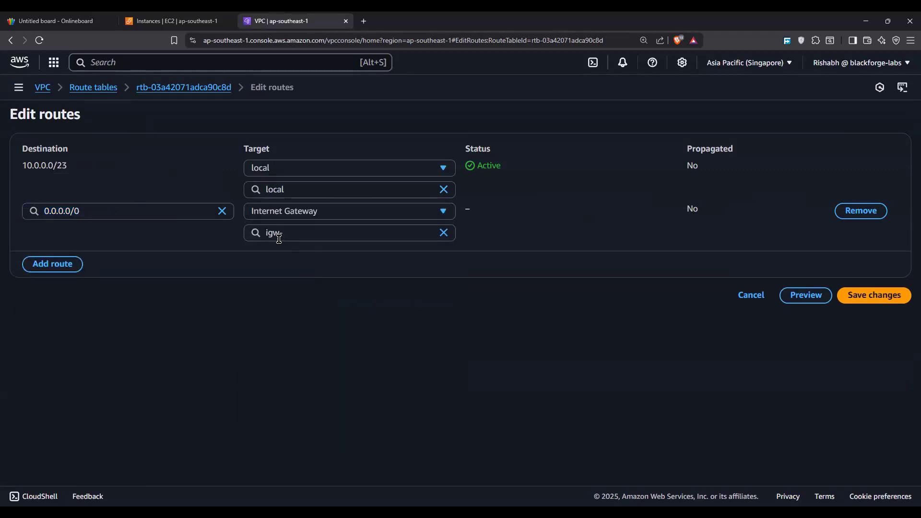
left_click(300, 270)
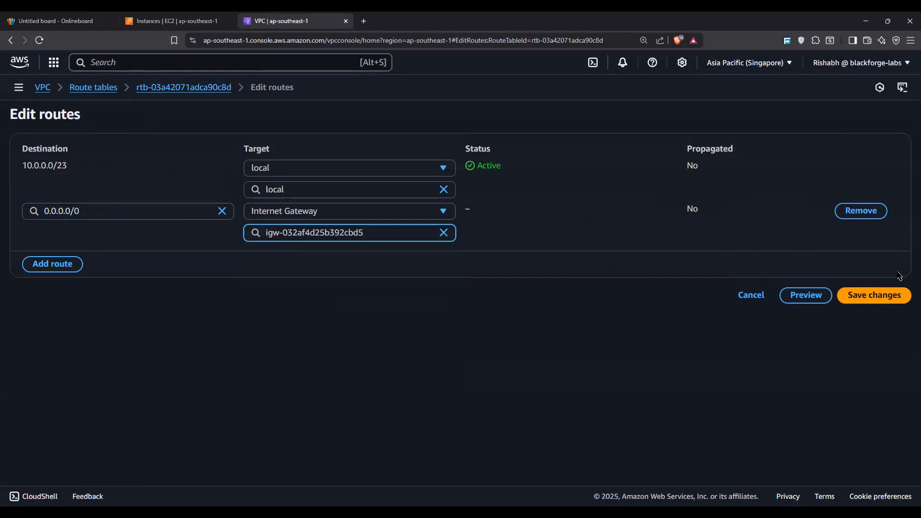
left_click(875, 295)
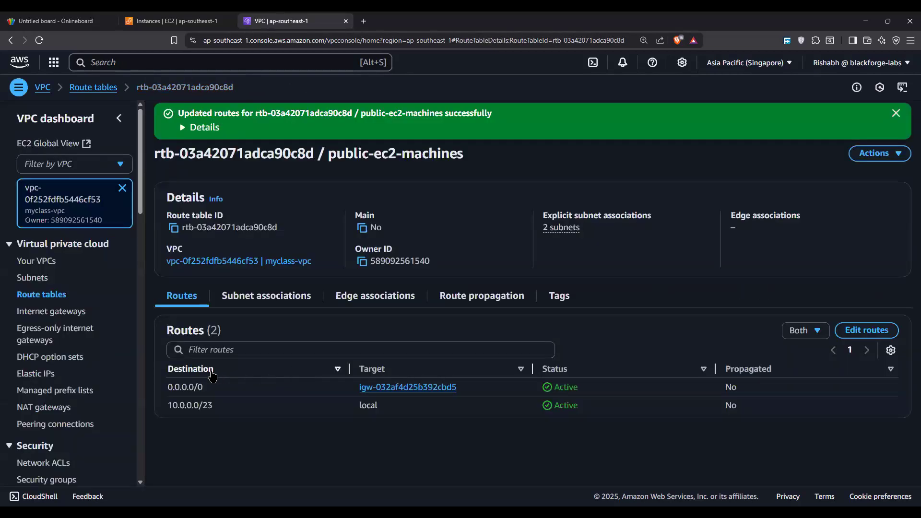
Step: Review the local route and the explicit subnet associations of the public-ec2-machines route table
left_click_drag(169, 409, 504, 402)
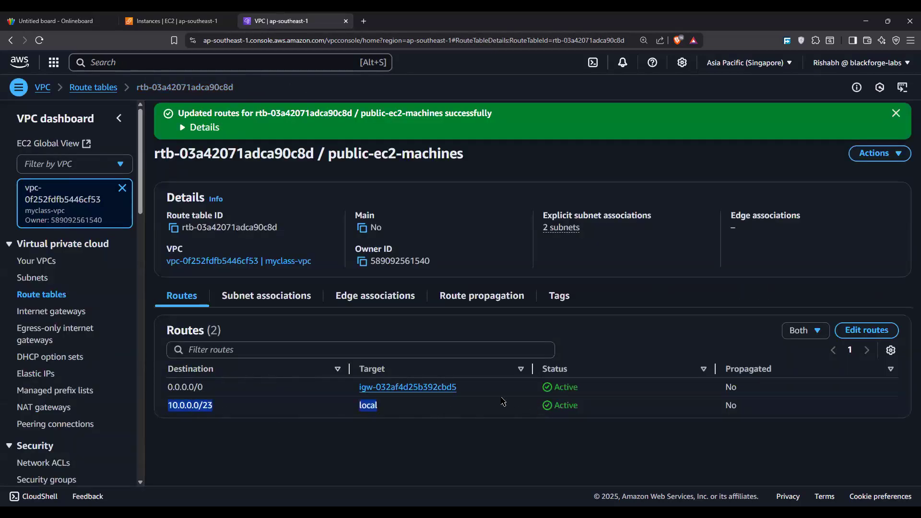
left_click(260, 297)
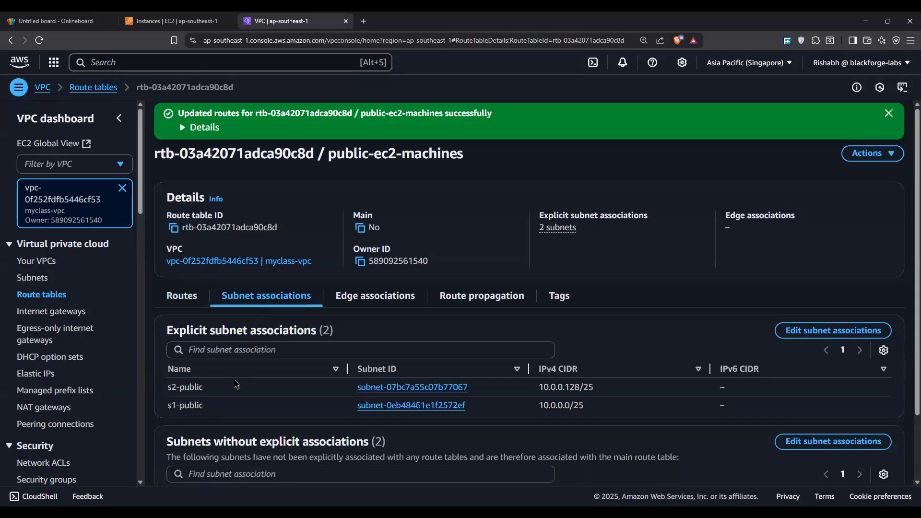
left_click(193, 297)
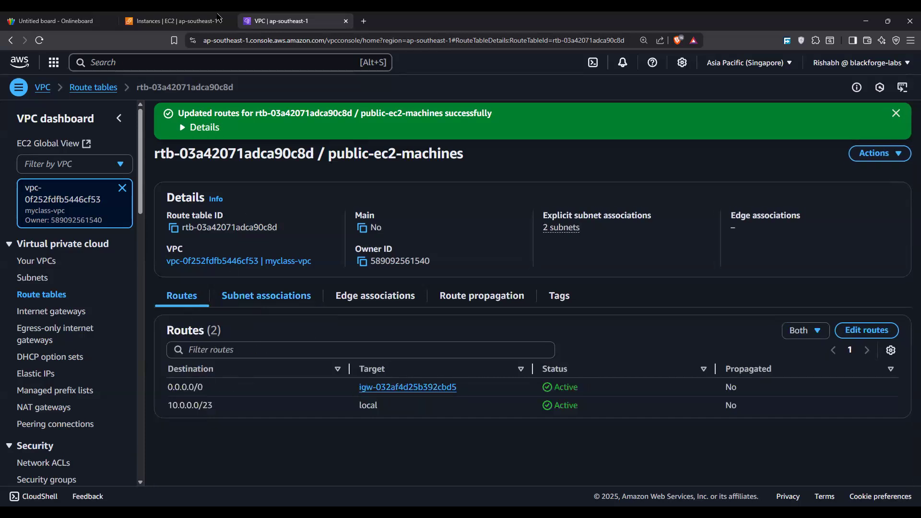
Step: Switch to the EC2 instances page and open an Instance Connect terminal session to web-server
left_click(159, 20)
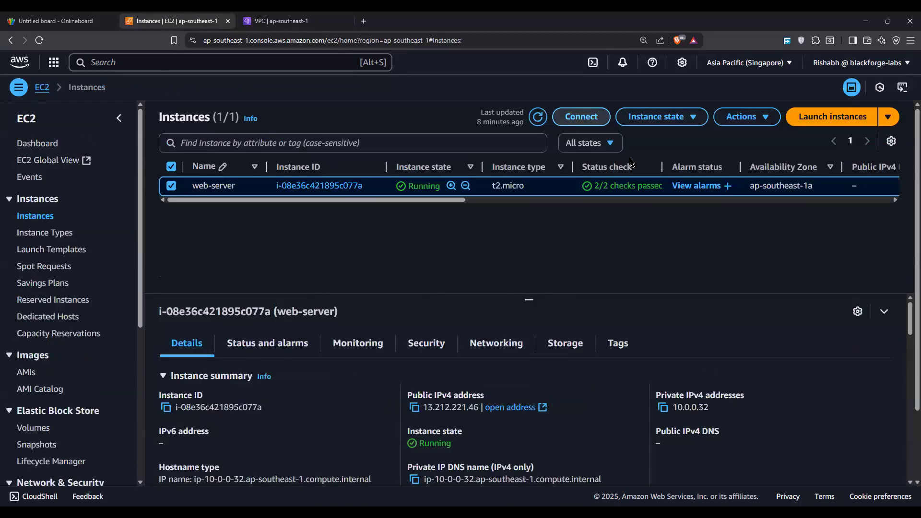
left_click(581, 117)
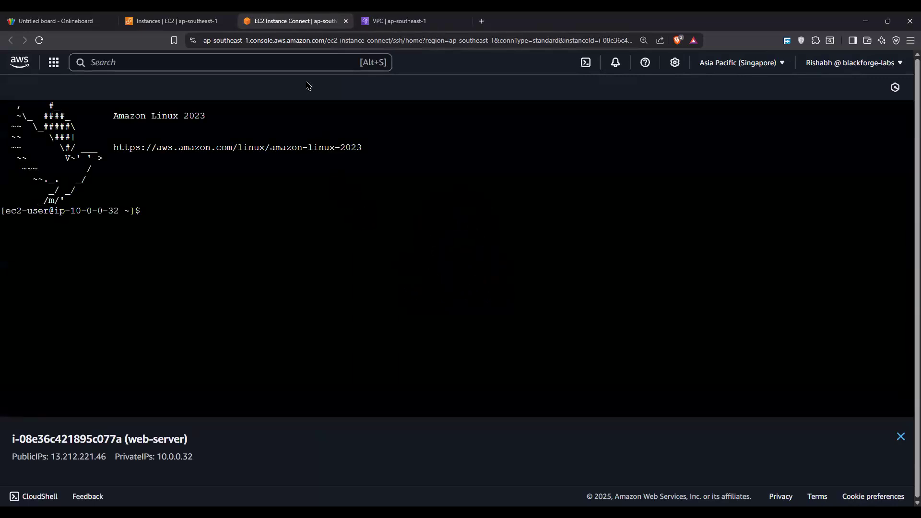
left_click_drag(411, 338, 415, 342)
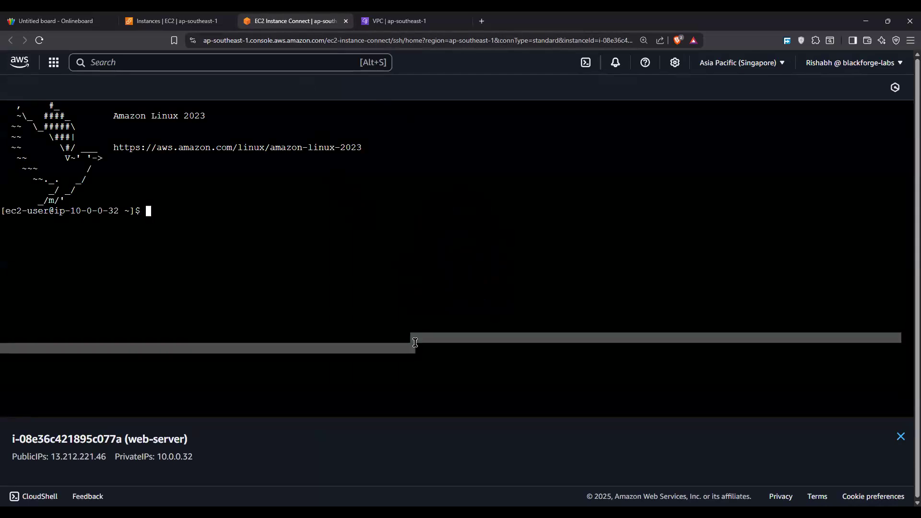
type("ping www")
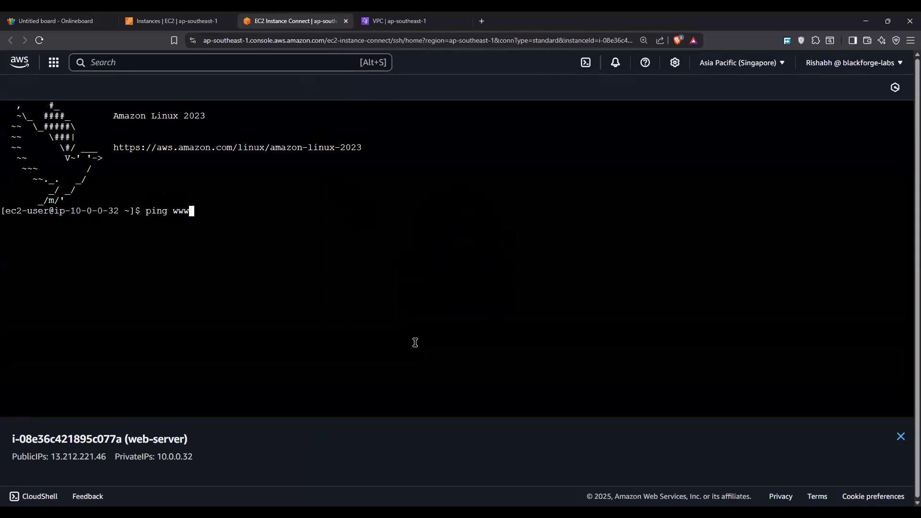
type(".google.com")
key("Return")
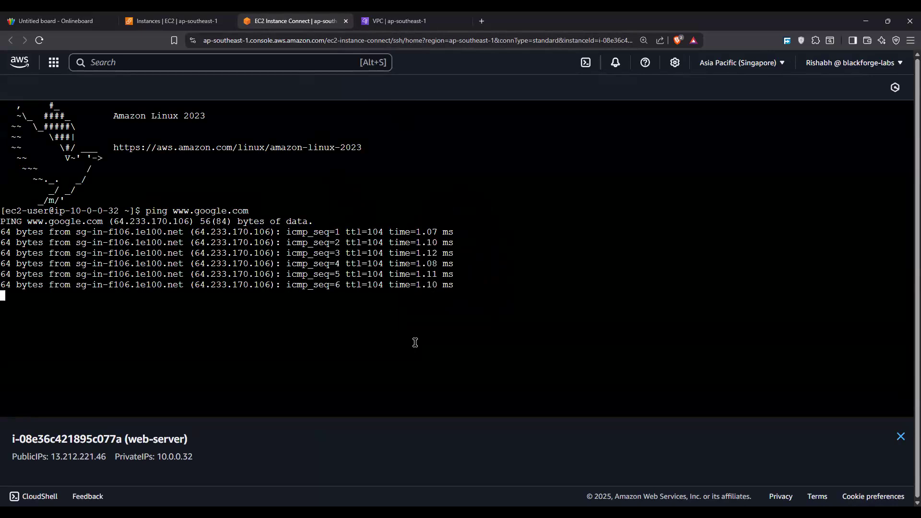
key("ctrl+c")
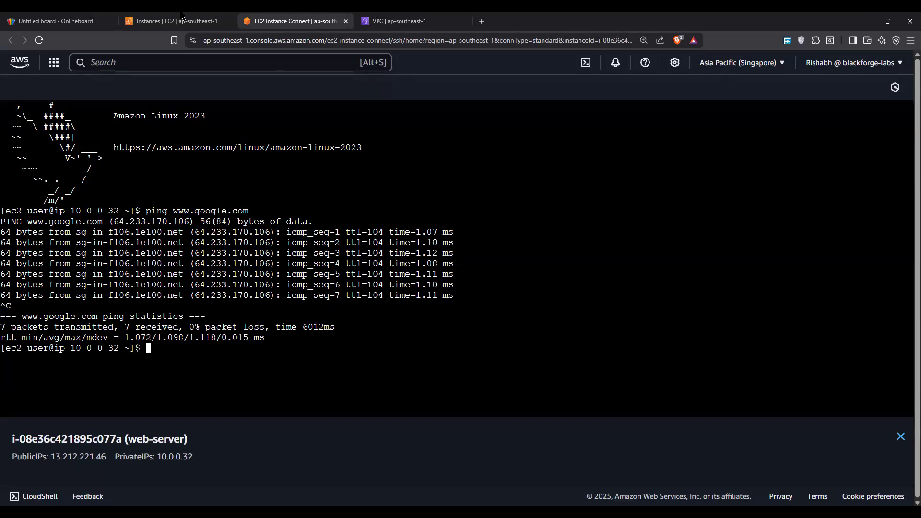
Step: Return to the public-ec2-machines route table in the VPC console, remove its 0.0.0.0/0 internet gateway route, and save
left_click(213, 19)
left_click(375, 19)
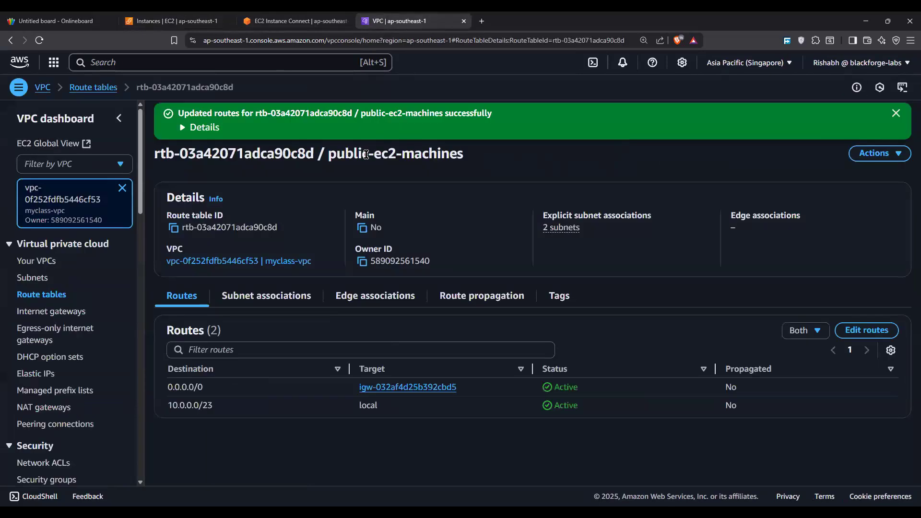
left_click(866, 330)
left_click(861, 211)
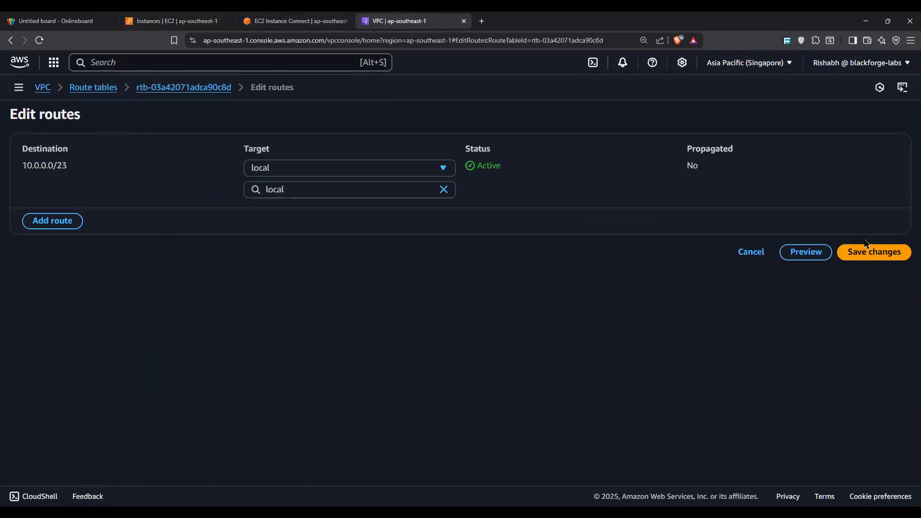
left_click(873, 251)
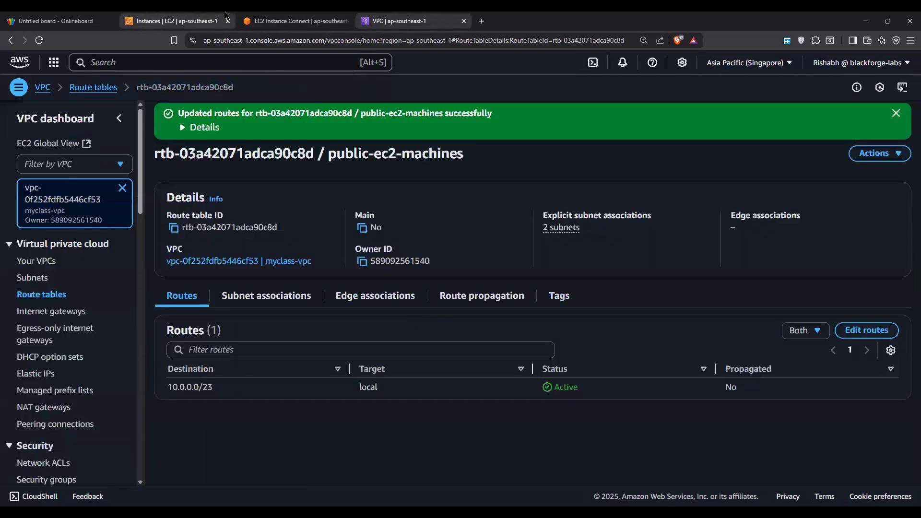
Step: Go back to the EC2 Instance Connect session of web-server and reload it to retry the SSH connection
key("ctrl+shift+Tab")
key("ctrl+shift+Tab")
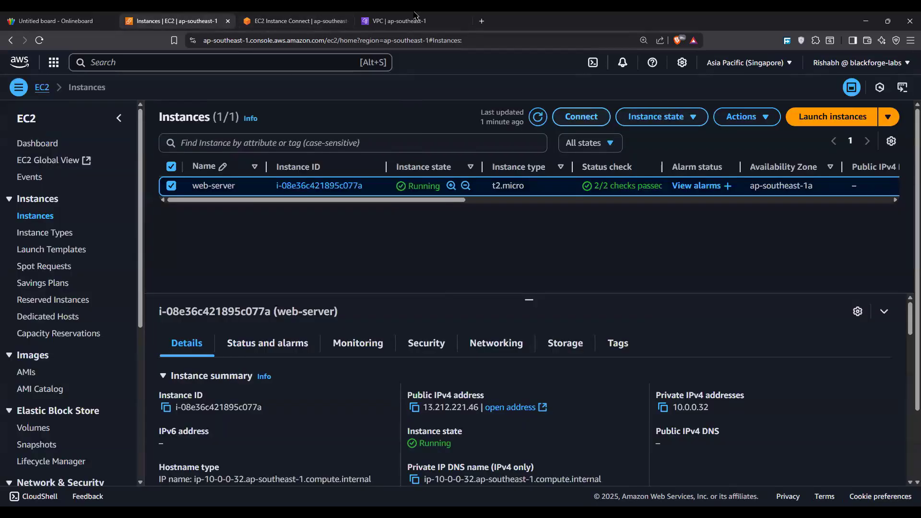
left_click(293, 21)
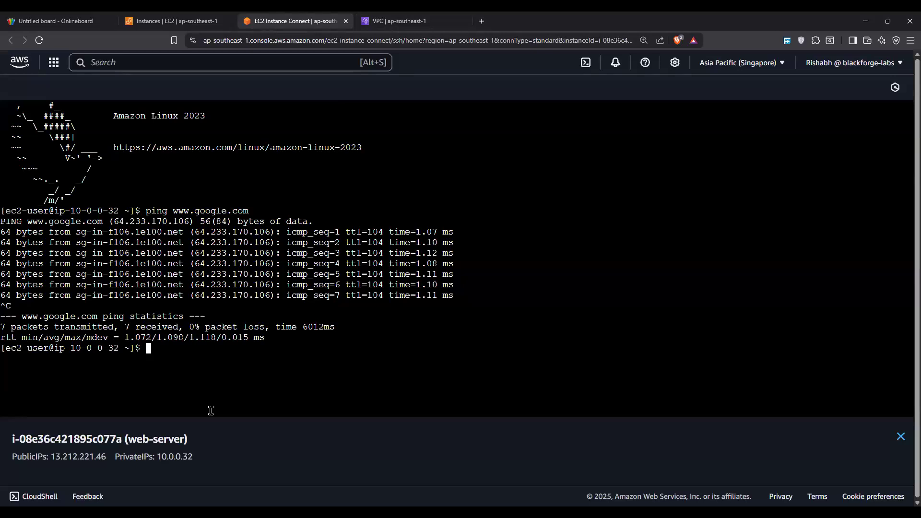
left_click(40, 40)
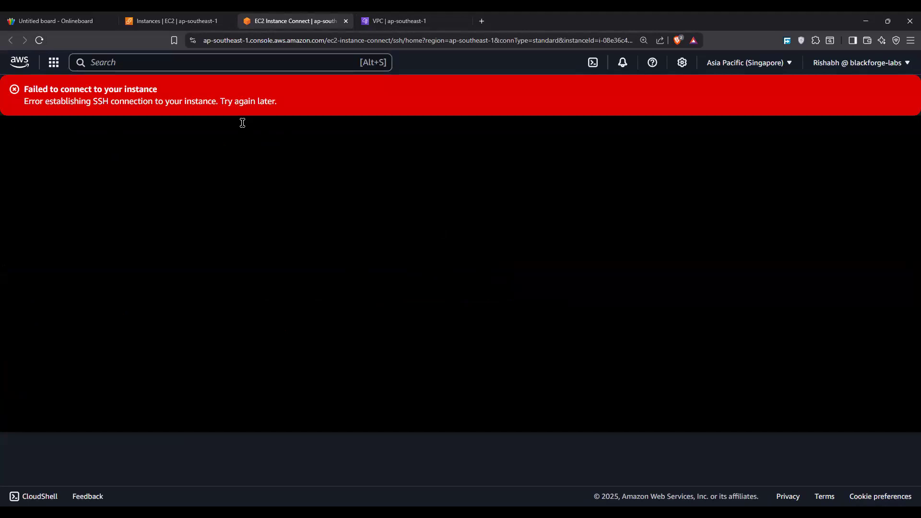
Step: Examine web-server's networking details and its security group's inbound rule on the EC2 instances page
left_click(189, 20)
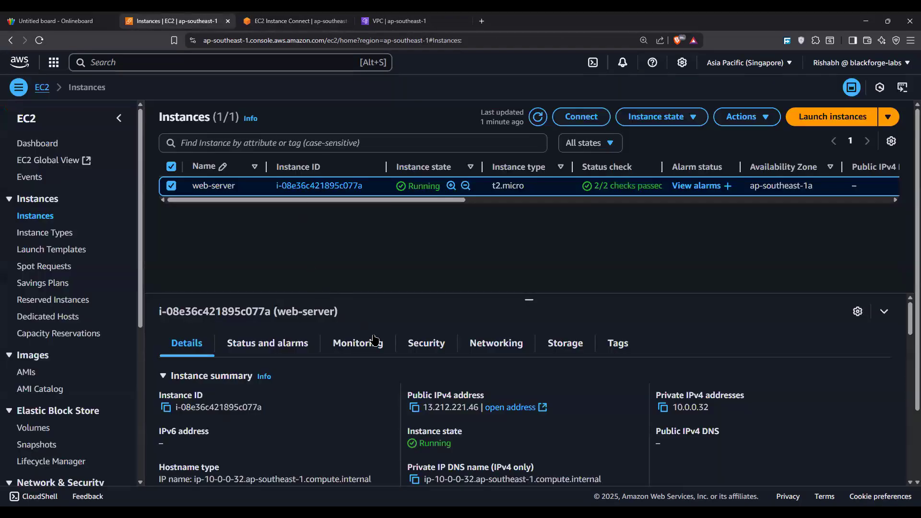
left_click(475, 357)
scroll(468, 359, "down", 3)
scroll(461, 362, "up", 3)
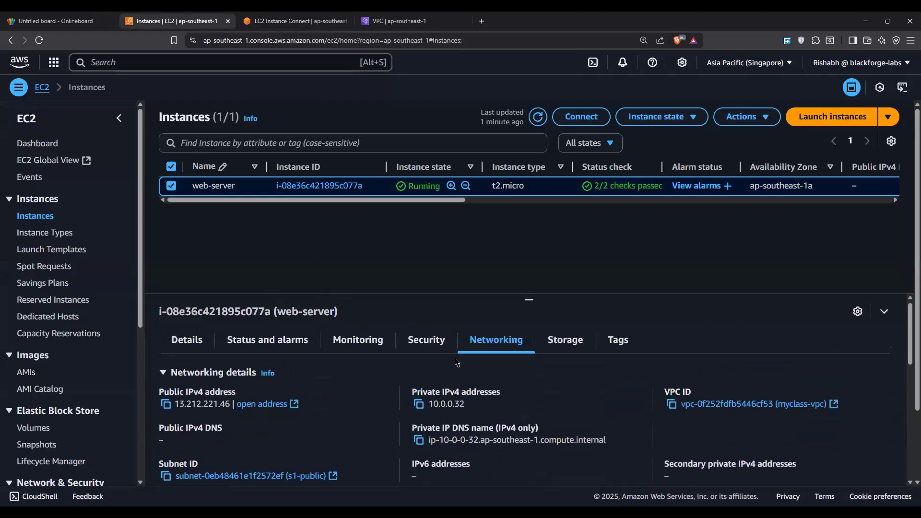
left_click(426, 340)
scroll(317, 384, "down", 5)
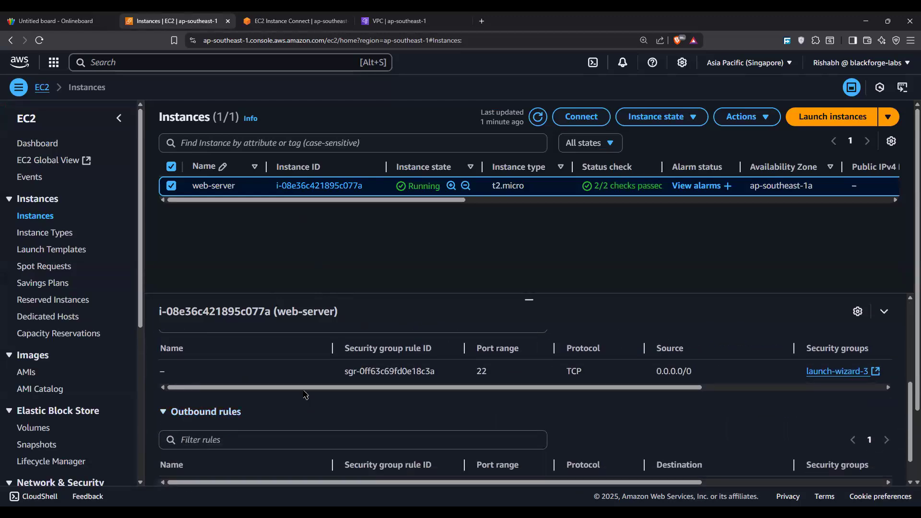
left_click_drag(488, 373, 578, 372)
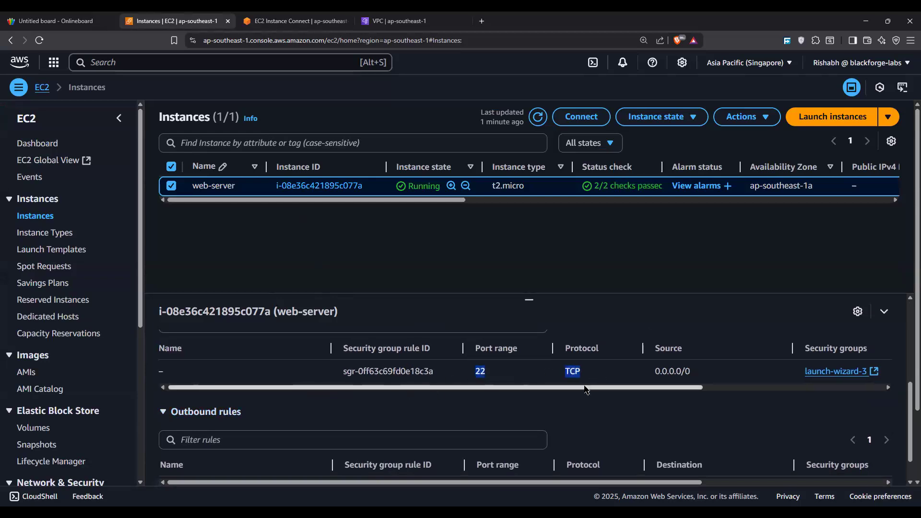
Step: Go back to the public-ec2-machines route table in the VPC console and check its routes and subnet associations
scroll(355, 400, "up", 1)
left_click_drag(352, 401, 350, 397)
scroll(323, 385, "up", 2)
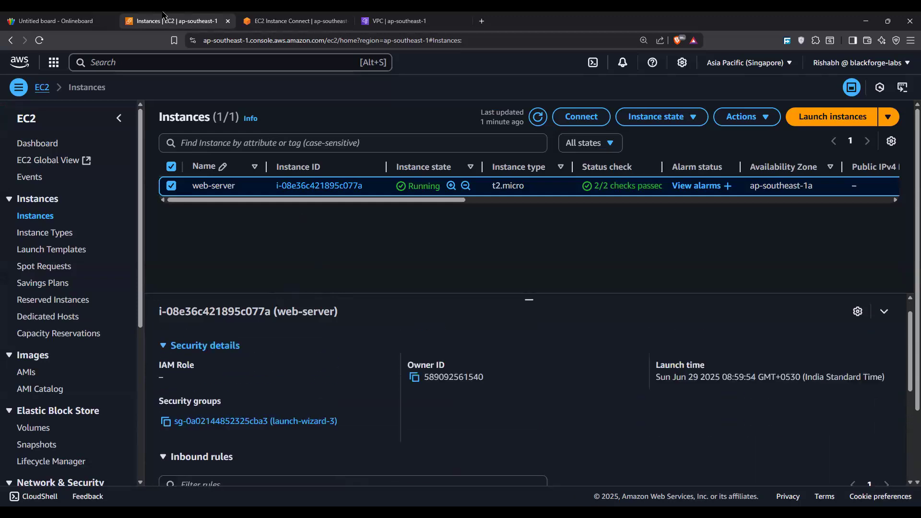
left_click(401, 20)
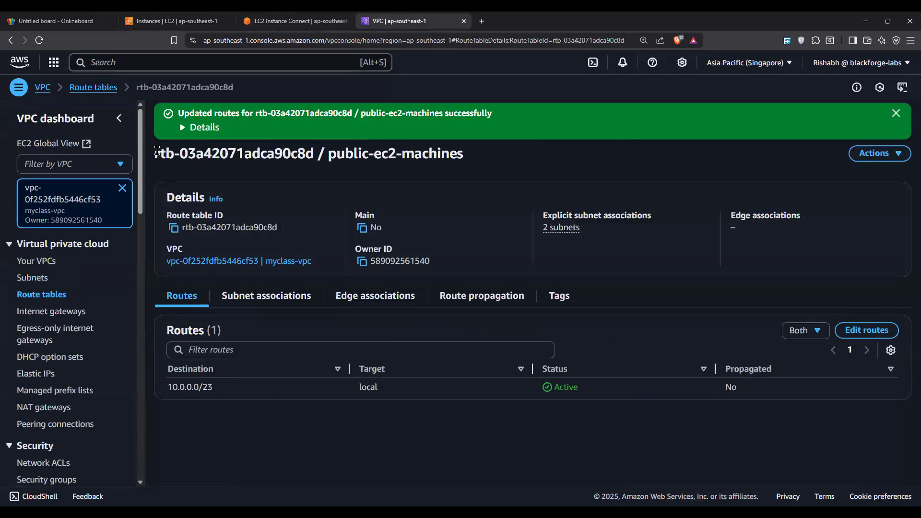
left_click_drag(156, 151, 478, 160)
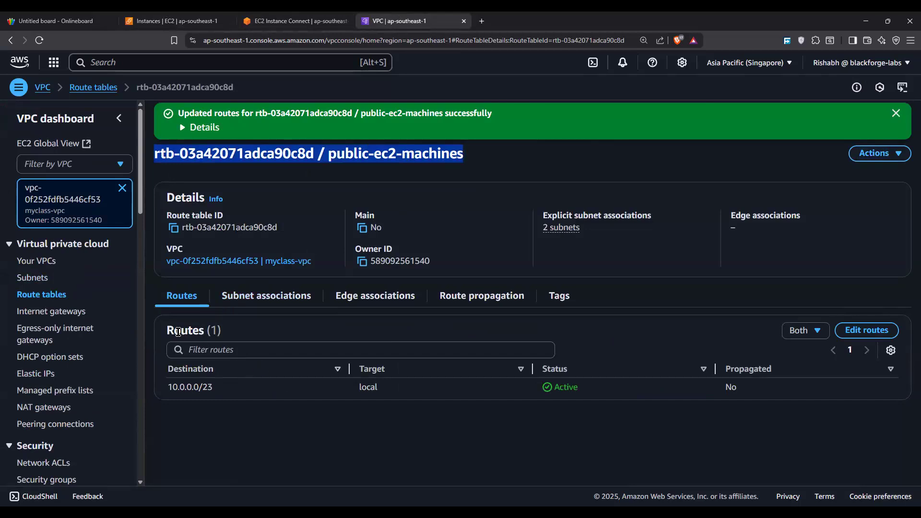
triple_click(263, 390)
left_click(281, 300)
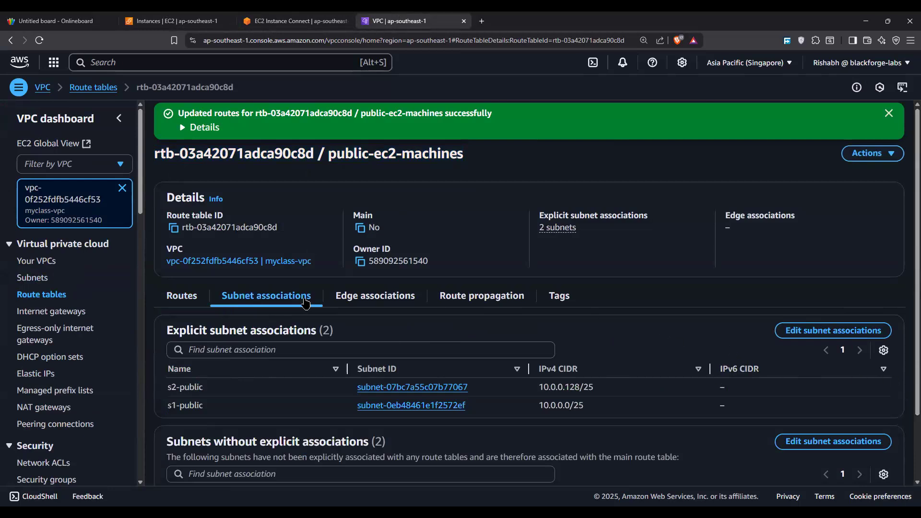
Step: Add a 0.0.0.0/0 route targeting internet gateway igw-032af4d25b392cbd5 to the public-ec2-machines route table and save it
left_click(183, 297)
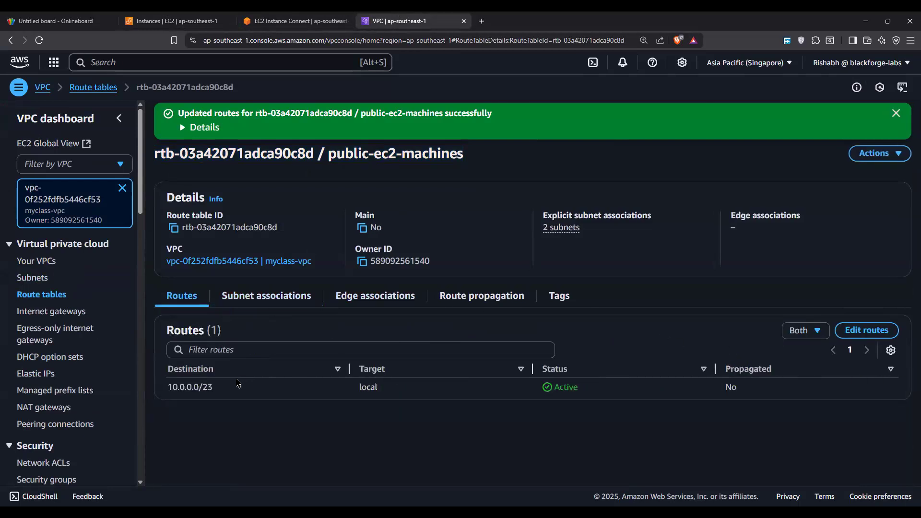
left_click(866, 330)
left_click(72, 222)
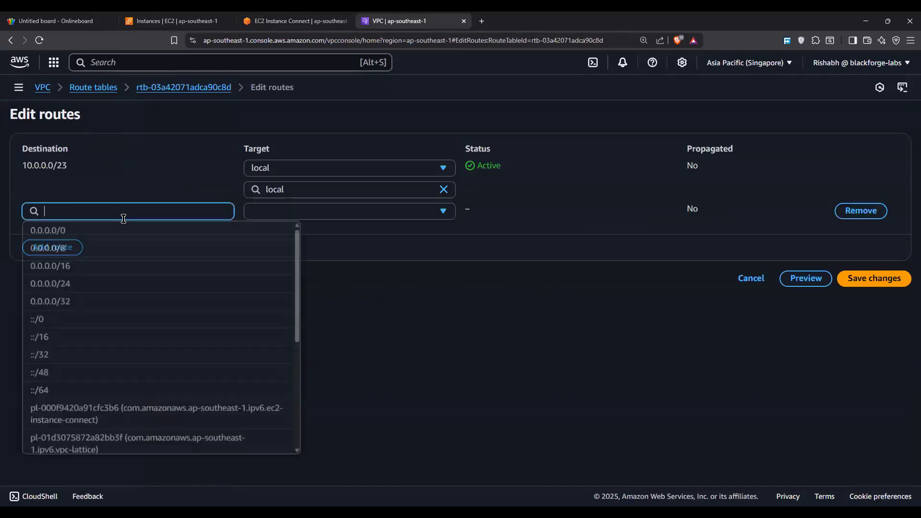
left_click(177, 230)
left_click(294, 210)
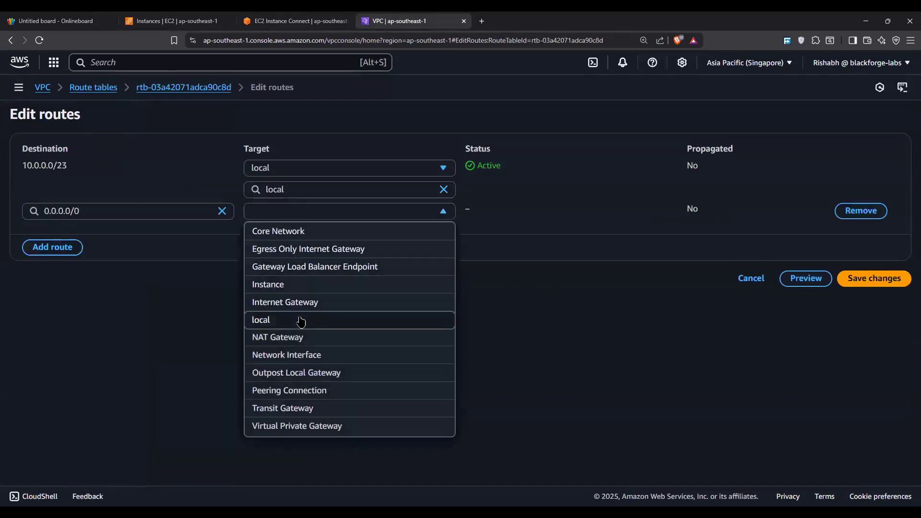
left_click(284, 302)
left_click(333, 235)
type("igw-")
left_click(316, 267)
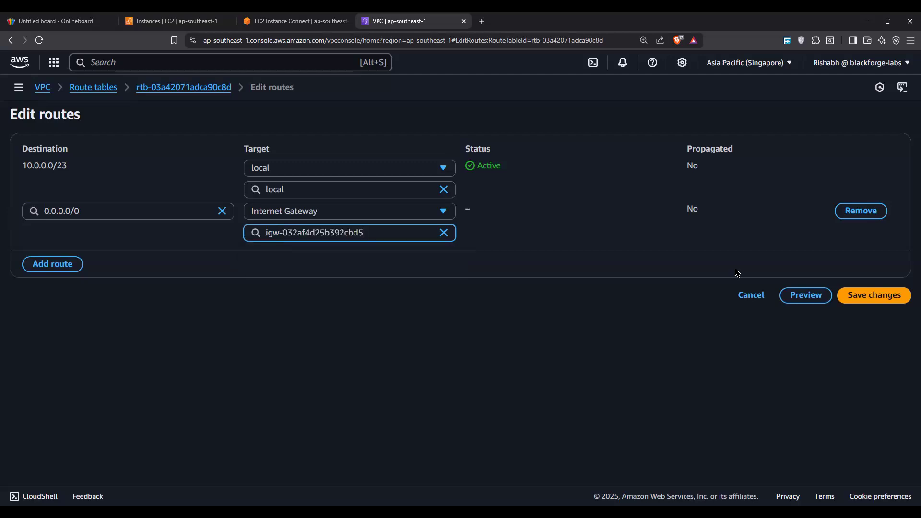
left_click(892, 296)
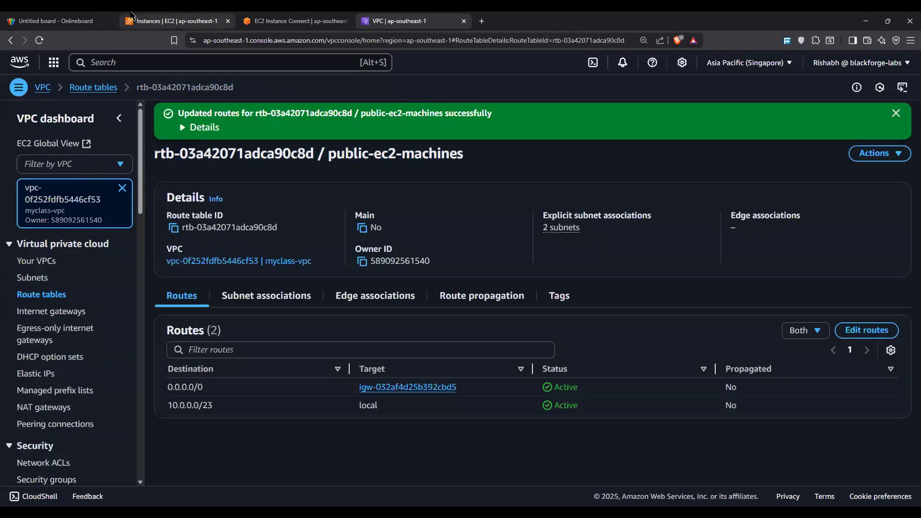
Step: Open a new EC2 Instance Connect session to web-server through its public IP as ec2-user, and close the older session
left_click(144, 21)
left_click(581, 116)
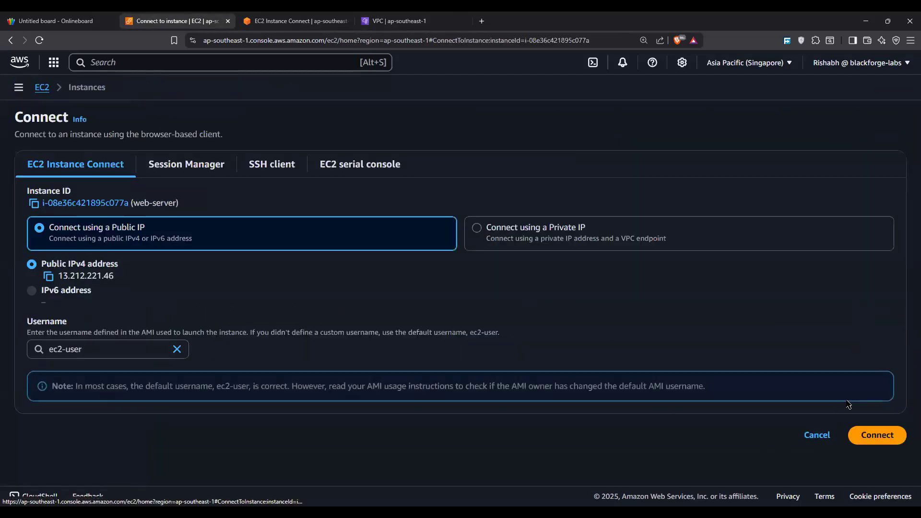
left_click(879, 435)
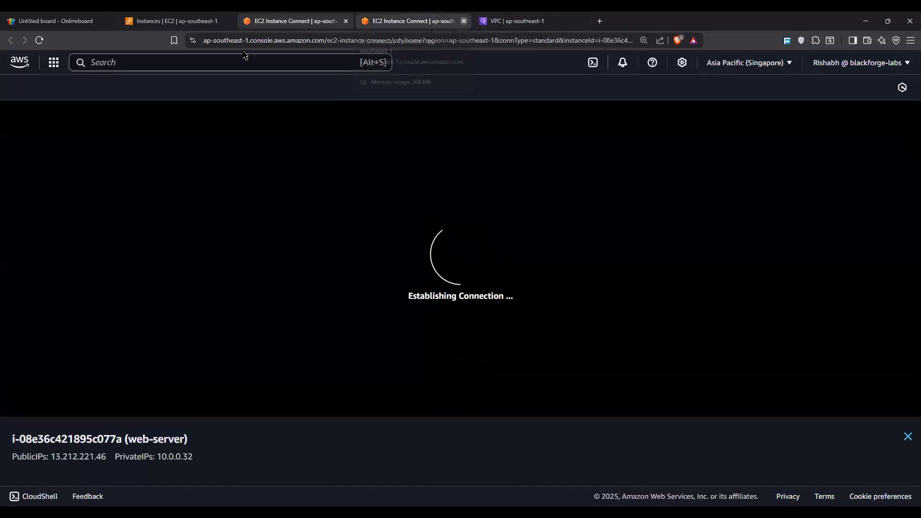
left_click(464, 21)
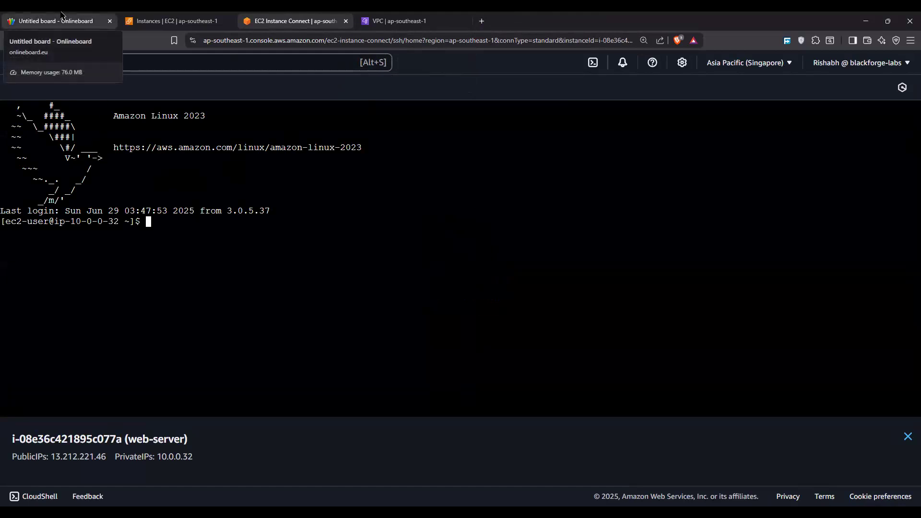
Step: Switch to the Onlineboard whiteboard and clear the whole board
key("ctrl+1")
scroll(690, 317, "down", 8)
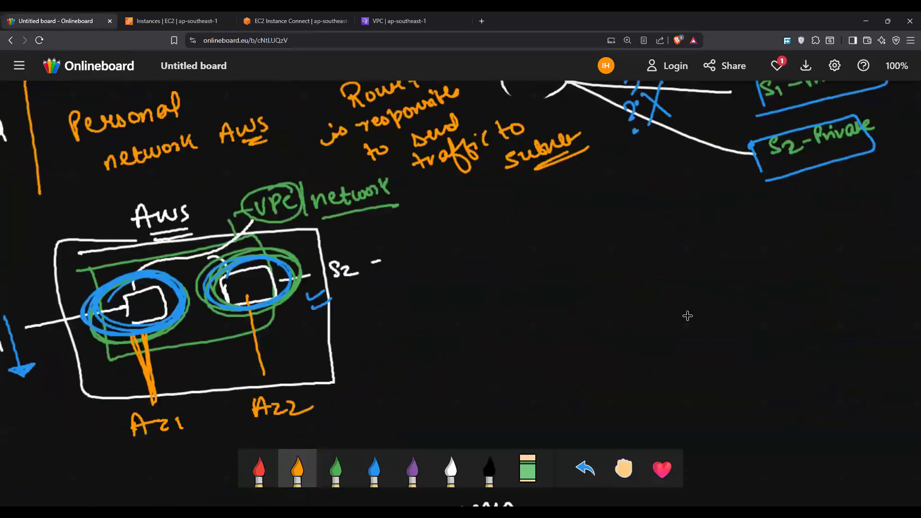
scroll(681, 274, "down", 3)
scroll(740, 425, "up", 3)
right_click(677, 265)
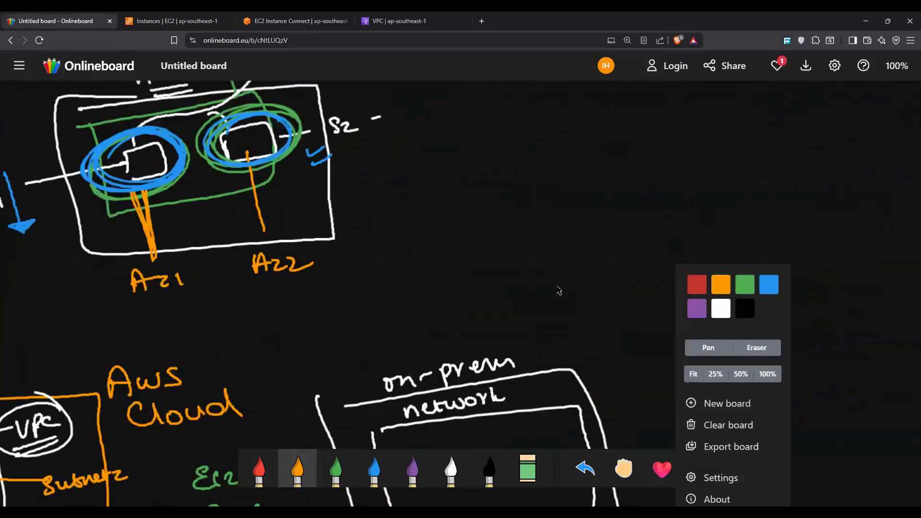
left_click(728, 424)
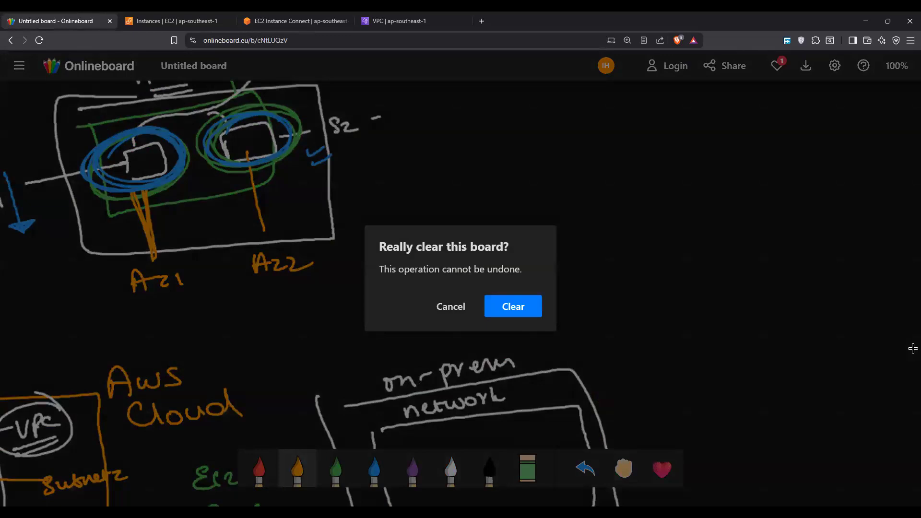
left_click(513, 307)
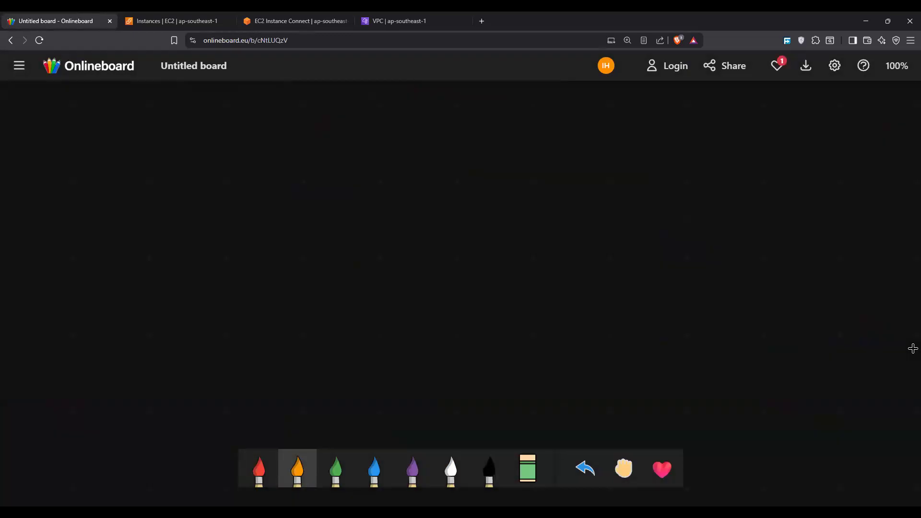
Step: Write an underlined "VPC" in orange and branch it into S1-Public, S2-Public, S1-Private and S2-Private subnets
mouse_move(322, 136)
left_mouse_down()
mouse_move(366, 145)
mouse_move(416, 173)
mouse_move(454, 165)
left_mouse_up()
mouse_move(475, 160)
left_mouse_down()
mouse_move(476, 169)
mouse_move(521, 152)
mouse_move(534, 159)
left_mouse_up()
mouse_move(370, 174)
left_mouse_down()
mouse_move(396, 198)
mouse_move(409, 196)
left_mouse_up()
mouse_move(434, 188)
left_mouse_down()
mouse_move(424, 200)
mouse_move(550, 185)
left_mouse_up()
mouse_move(368, 207)
left_mouse_down()
mouse_move(369, 237)
mouse_move(412, 240)
left_mouse_up()
left_click_drag(443, 228, 434, 242)
mouse_move(445, 233)
left_mouse_down()
mouse_move(451, 242)
mouse_move(485, 236)
left_mouse_up()
left_click_drag(488, 220, 548, 215)
mouse_move(380, 242)
left_mouse_down()
mouse_move(383, 263)
mouse_move(476, 272)
mouse_move(490, 262)
left_mouse_up()
mouse_move(504, 247)
left_mouse_down()
mouse_move(503, 264)
mouse_move(569, 240)
left_mouse_up()
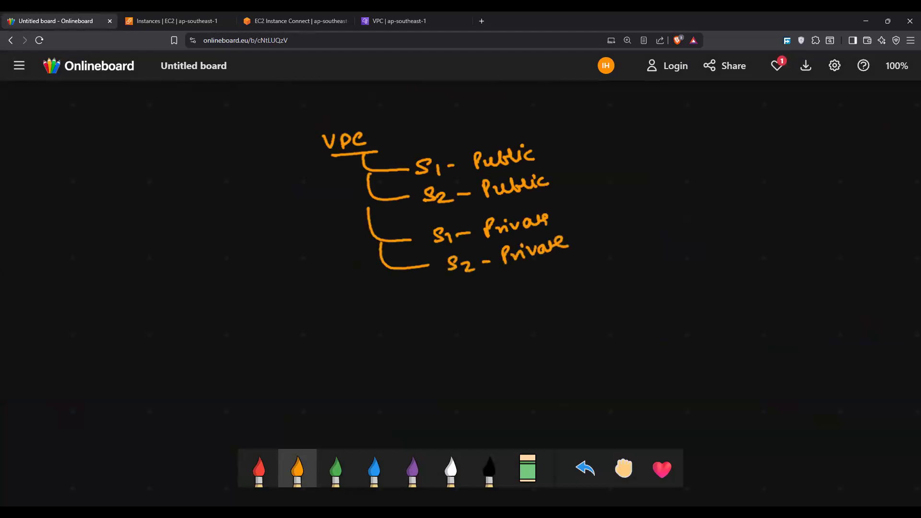
Step: Connect an "EC2" label in green to both the S1-Public and the S1-Private subnets
left_click(336, 469)
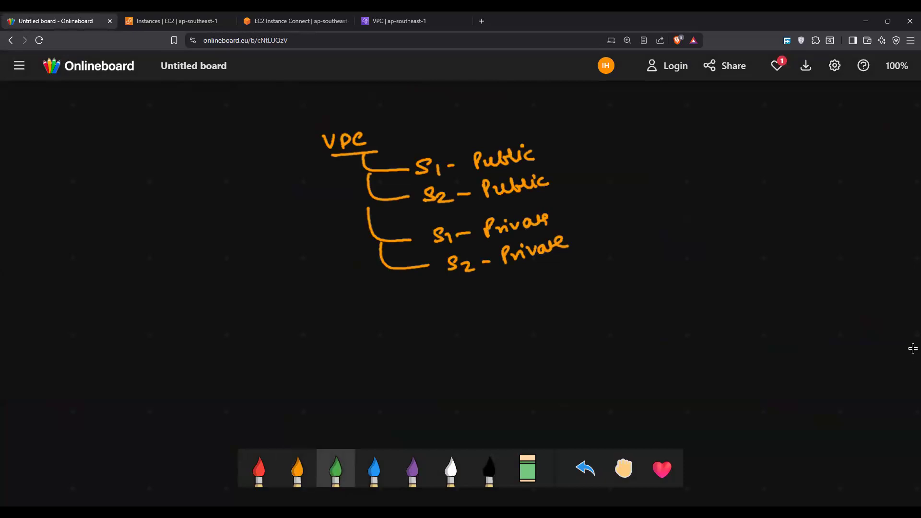
left_click_drag(549, 155, 652, 153)
left_click_drag(660, 145, 669, 152)
left_click_drag(568, 225, 677, 219)
left_click_drag(681, 211, 700, 219)
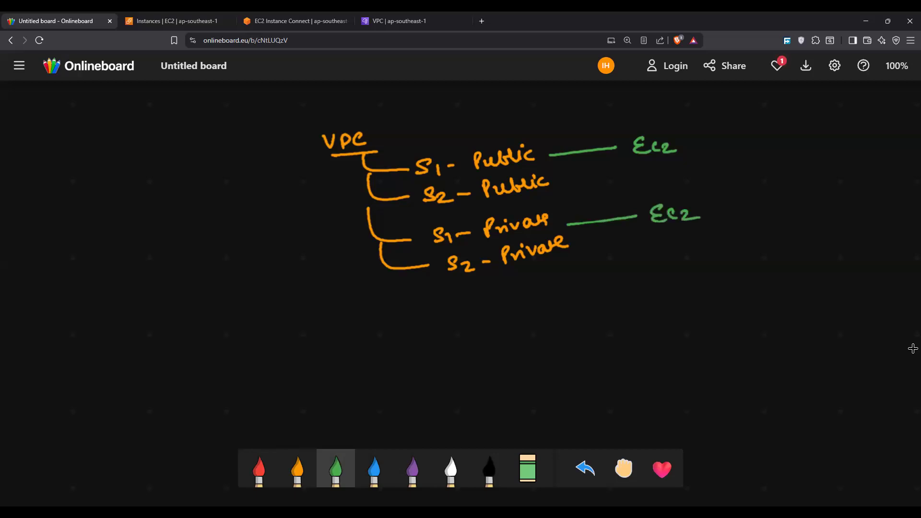
Step: Write a circled "IGW" in blue beside the VPC and connect it to the VPC with a line
left_click(374, 470)
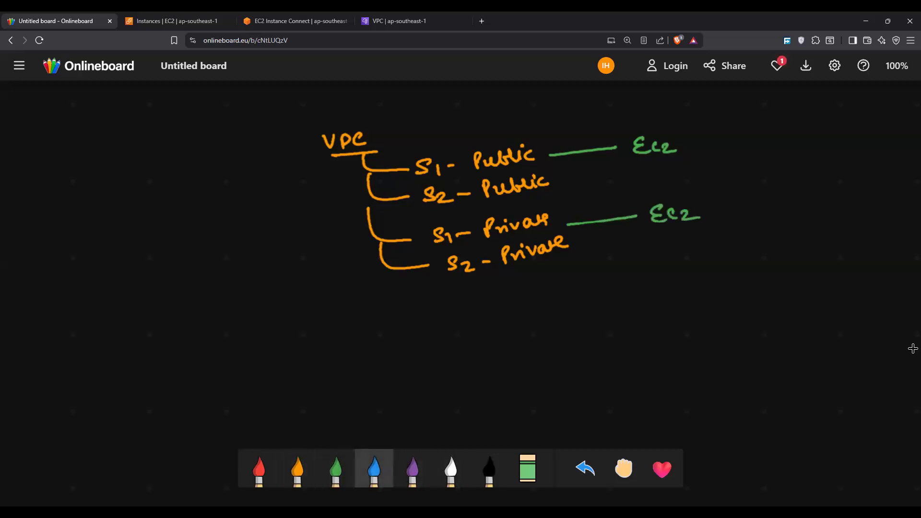
left_click_drag(245, 149, 297, 143)
mouse_move(187, 150)
left_mouse_down()
mouse_move(191, 164)
mouse_move(247, 152)
left_mouse_up()
left_click_drag(247, 149, 259, 148)
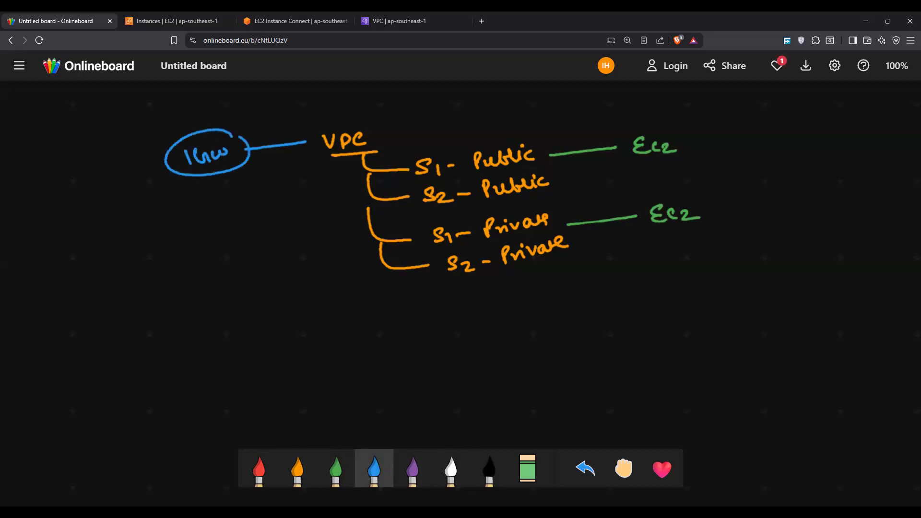
Step: Draw a green route table grid across the two public subnet branches and link it to a circled "RT" label
left_click(335, 470)
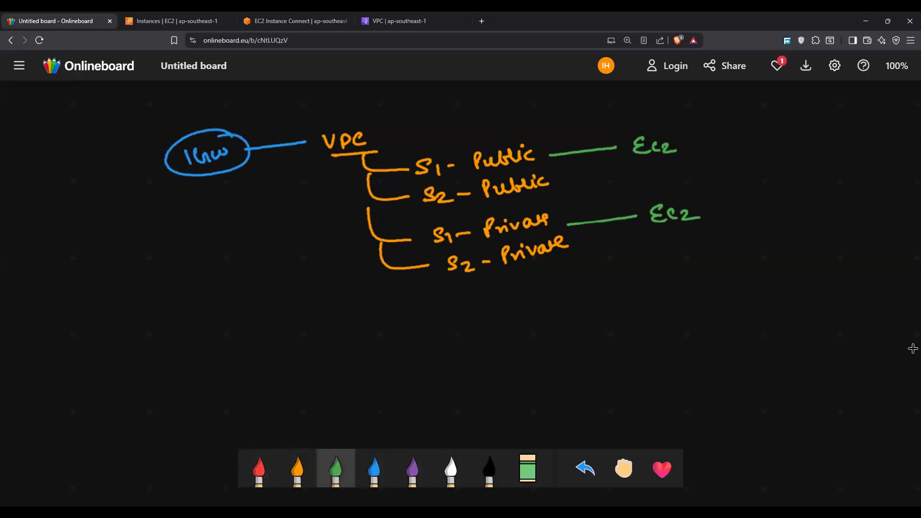
left_click_drag(383, 163, 392, 187)
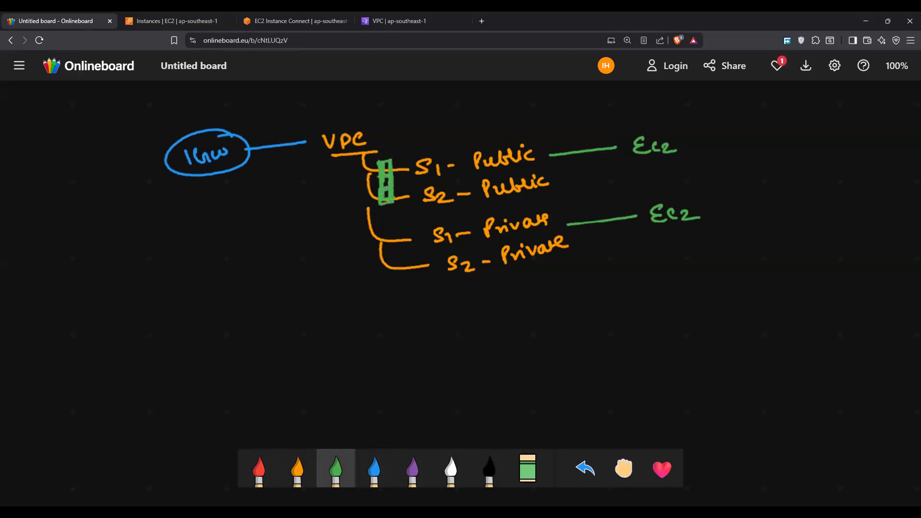
mouse_move(389, 189)
left_mouse_down()
mouse_move(401, 186)
mouse_move(407, 137)
left_mouse_up()
mouse_move(416, 139)
left_mouse_down()
mouse_move(415, 127)
mouse_move(425, 140)
mouse_move(439, 117)
left_mouse_up()
mouse_move(433, 123)
left_mouse_down()
mouse_move(434, 137)
mouse_move(427, 106)
left_mouse_up()
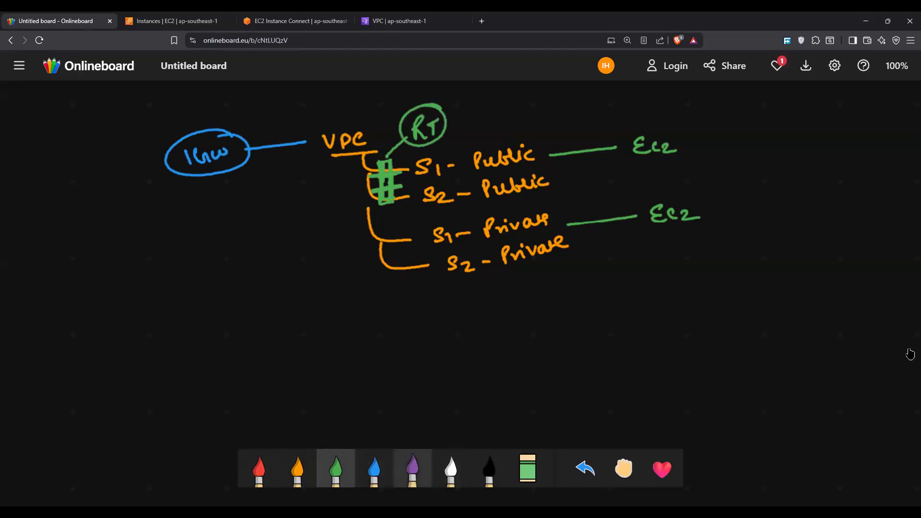
Step: Trace the traffic path in purple from the IGW through the public branches to the public EC2, and circle S1's "Public"
left_click(412, 468)
mouse_move(251, 147)
left_mouse_down()
mouse_move(308, 140)
mouse_move(365, 167)
mouse_move(407, 166)
mouse_move(367, 188)
mouse_move(381, 199)
mouse_move(415, 194)
left_mouse_up()
left_click_drag(543, 154, 606, 148)
mouse_move(539, 136)
left_mouse_down()
mouse_move(504, 136)
mouse_move(545, 158)
mouse_move(525, 135)
left_mouse_up()
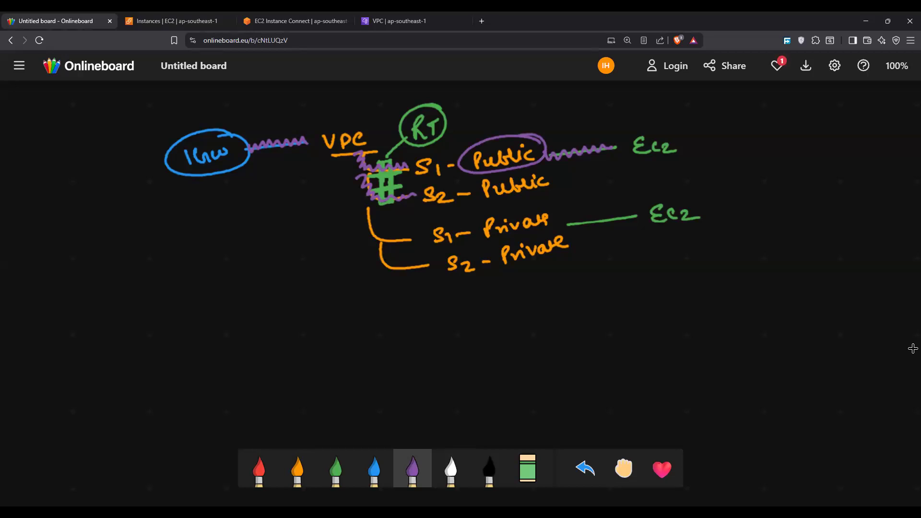
Step: Box the EC2 of the S1-Private subnet in white and label it with a double-underlined "Private"
left_click(451, 469)
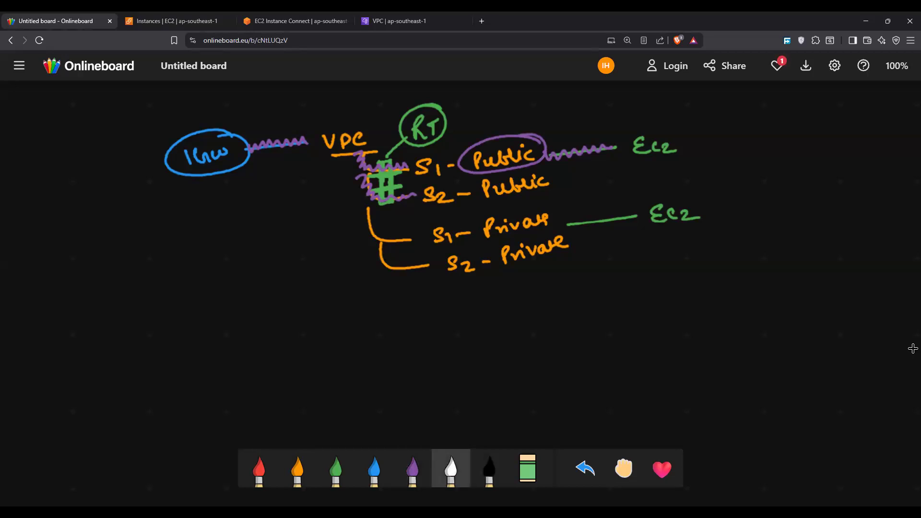
left_click_drag(642, 204, 643, 229)
mouse_move(639, 201)
left_mouse_down()
mouse_move(661, 196)
mouse_move(706, 223)
mouse_move(648, 232)
left_mouse_up()
left_click_drag(704, 207, 721, 203)
mouse_move(730, 210)
left_mouse_down()
mouse_move(757, 192)
mouse_move(806, 188)
left_mouse_up()
left_click_drag(743, 210, 788, 204)
left_click_drag(745, 215, 789, 209)
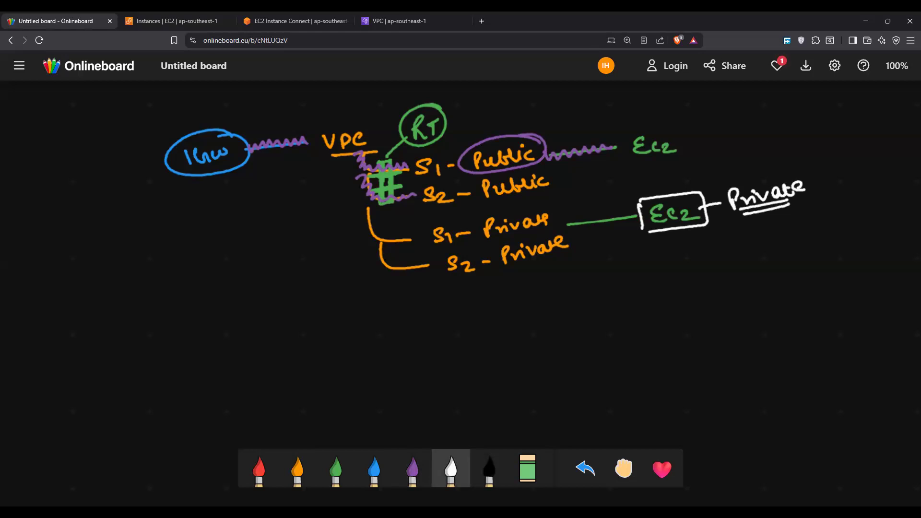
Step: Draw a red user figure with a wavy path and a question mark beside the private subnet branches
left_click(259, 470)
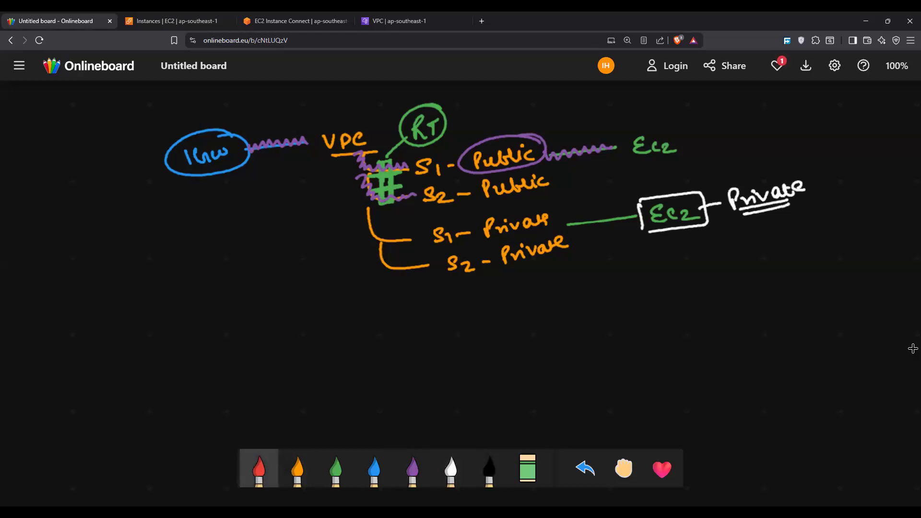
mouse_move(285, 257)
left_mouse_down()
mouse_move(290, 271)
mouse_move(344, 251)
left_mouse_up()
left_click_drag(349, 240, 357, 250)
left_click(361, 258)
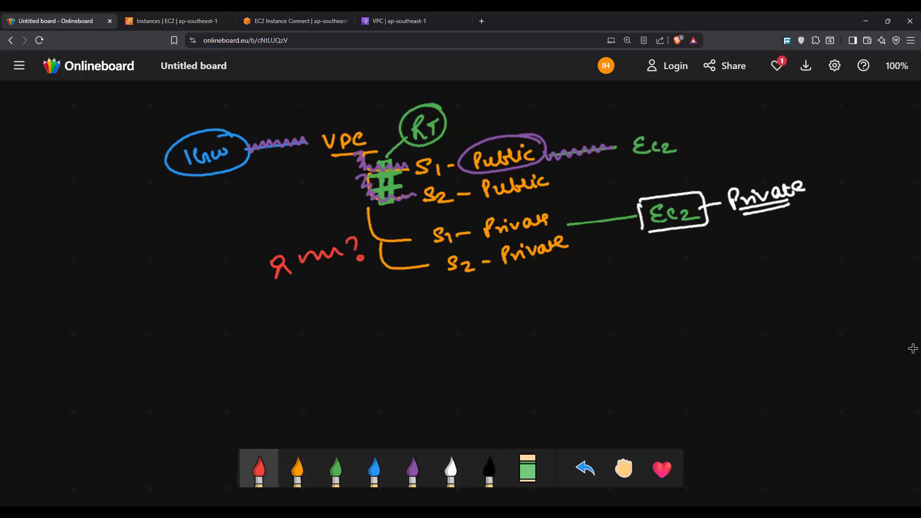
Step: Add a red arrow from the private EC2 labelled "important server", undoing and rewriting the misspelled part of the label
mouse_move(671, 229)
left_mouse_down()
mouse_move(724, 245)
mouse_move(836, 227)
left_mouse_up()
left_click(724, 228)
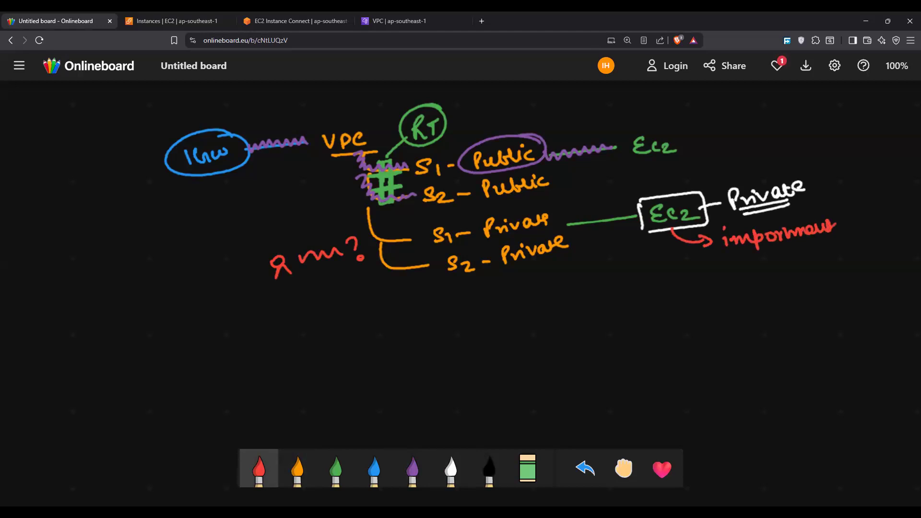
key("ctrl+z")
key("ctrl+z")
key("ctrl+z")
key("ctrl+z")
mouse_move(781, 227)
left_mouse_down()
mouse_move(791, 238)
mouse_move(847, 220)
left_mouse_up()
mouse_move(784, 247)
left_mouse_down()
mouse_move(773, 263)
mouse_move(851, 248)
left_mouse_up()
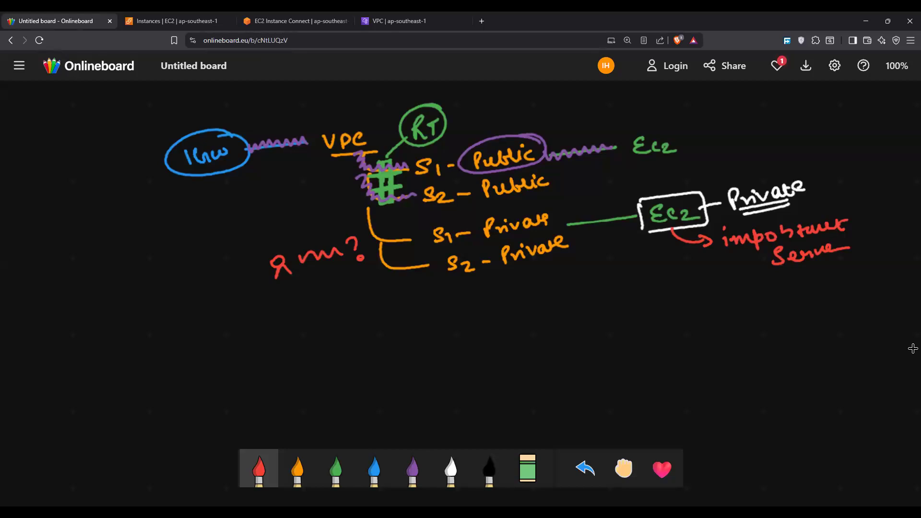
Step: Write "Bastion / Jump Server" in white below the diagram and underline it twice
left_click(298, 469)
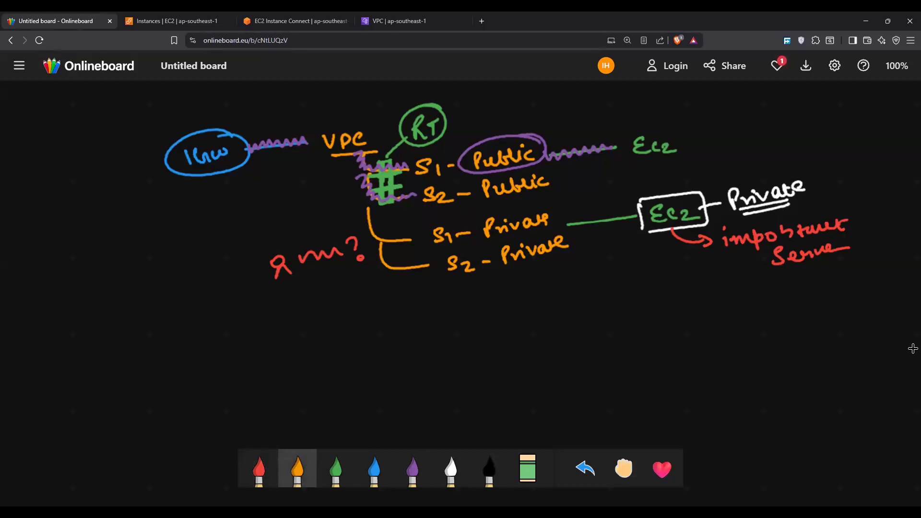
left_click(451, 468)
mouse_move(284, 364)
left_mouse_down()
mouse_move(280, 381)
mouse_move(320, 371)
left_mouse_up()
mouse_move(331, 356)
left_mouse_down()
mouse_move(332, 368)
mouse_move(342, 364)
left_mouse_up()
left_click(341, 350)
mouse_move(352, 356)
left_mouse_down()
mouse_move(368, 364)
mouse_move(330, 396)
left_mouse_up()
mouse_move(346, 391)
left_mouse_down()
mouse_move(356, 382)
mouse_move(347, 399)
left_mouse_up()
left_click_drag(356, 384, 387, 382)
mouse_move(394, 375)
left_mouse_down()
mouse_move(396, 391)
mouse_move(408, 380)
left_mouse_up()
left_click_drag(424, 374, 476, 366)
left_click_drag(396, 394, 454, 379)
left_click_drag(386, 402, 456, 386)
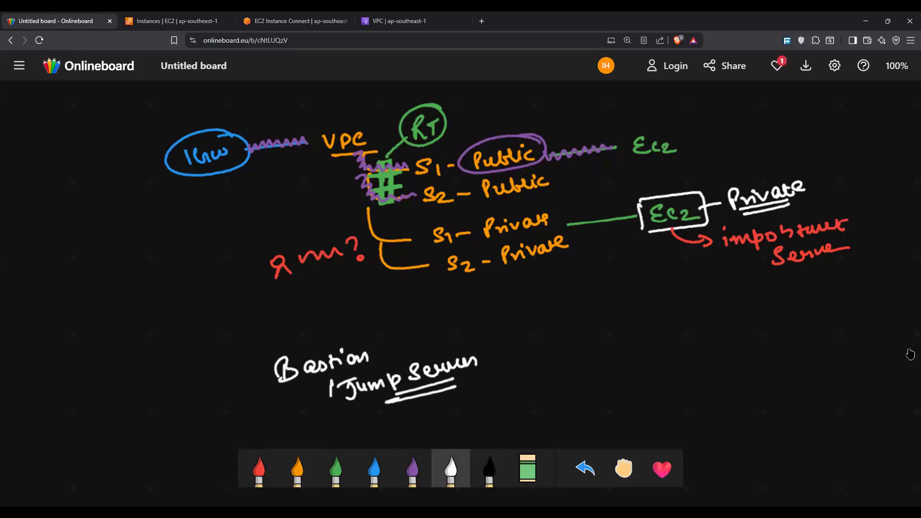
Step: Attach an orange server box with white lines inside to the S2-Public subnet and label it with a circled "Bastion"
left_click(298, 469)
mouse_move(561, 182)
left_mouse_down()
mouse_move(586, 178)
mouse_move(600, 188)
mouse_move(615, 166)
left_mouse_up()
left_click(451, 469)
left_click_drag(597, 176, 616, 172)
left_click_drag(597, 182, 613, 182)
left_click_drag(624, 174, 654, 175)
mouse_move(653, 160)
left_mouse_down()
mouse_move(662, 174)
mouse_move(703, 168)
left_mouse_up()
left_click_drag(697, 162, 707, 160)
mouse_move(709, 158)
left_mouse_down()
mouse_move(716, 166)
mouse_move(756, 147)
left_mouse_up()
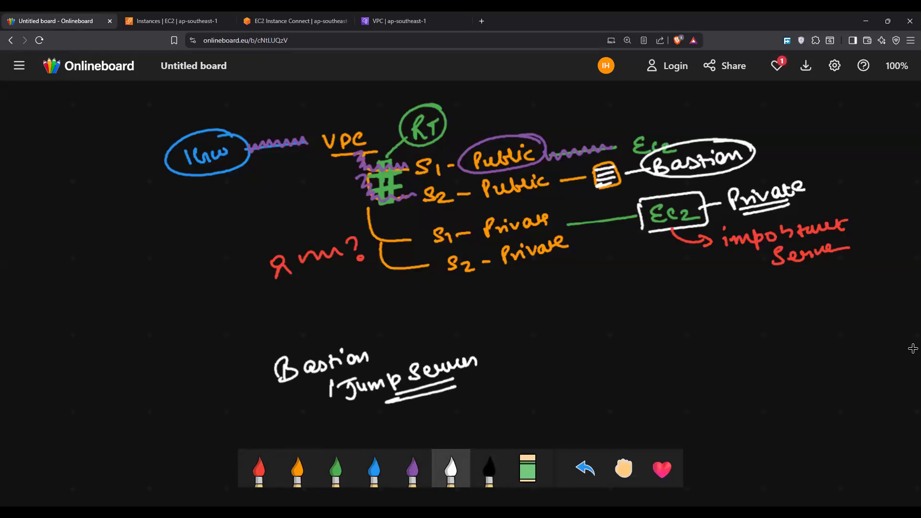
Step: Draw a white user figure with a wavy path to a framed S2-Public branch, and link its server box to the private EC2
mouse_move(305, 168)
left_mouse_down()
mouse_move(312, 157)
mouse_move(316, 176)
mouse_move(344, 163)
mouse_move(343, 198)
mouse_move(413, 192)
left_mouse_up()
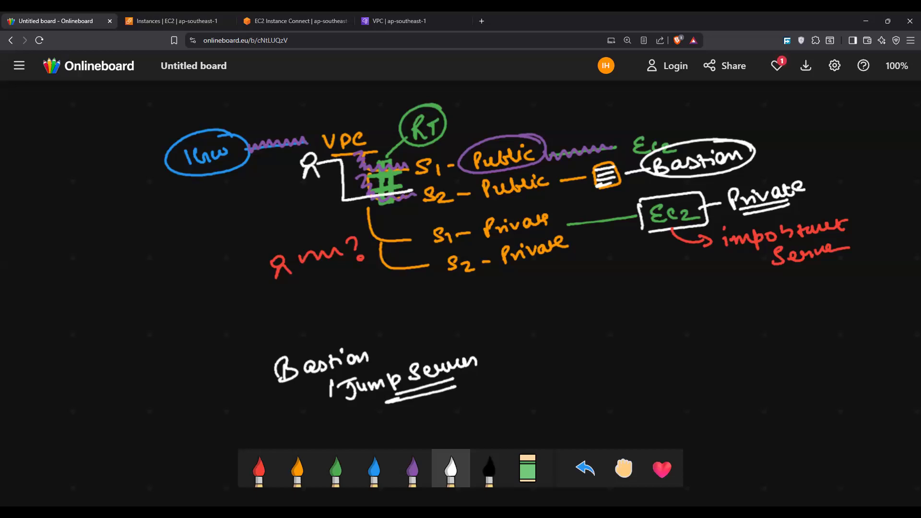
mouse_move(320, 163)
left_mouse_down()
mouse_move(335, 164)
mouse_move(345, 189)
mouse_move(410, 189)
mouse_move(467, 203)
mouse_move(598, 185)
left_mouse_up()
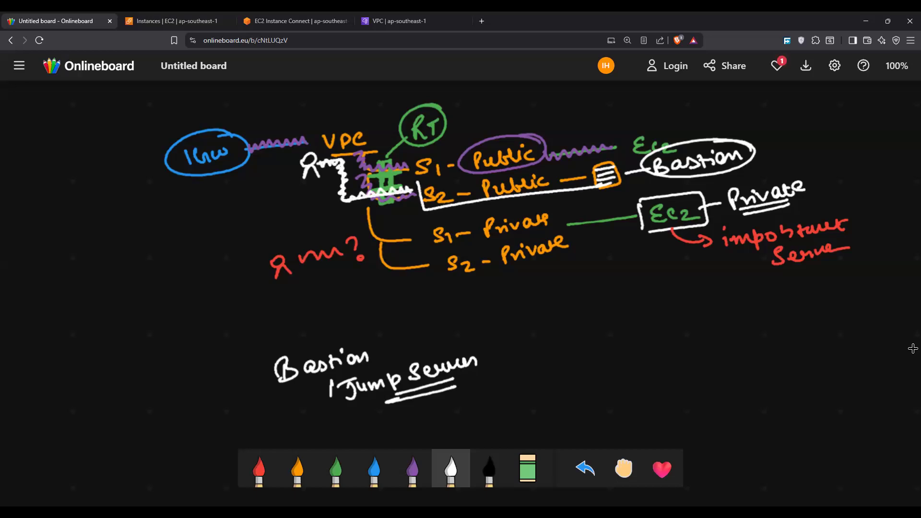
mouse_move(423, 178)
left_mouse_down()
mouse_move(623, 155)
mouse_move(582, 185)
left_mouse_up()
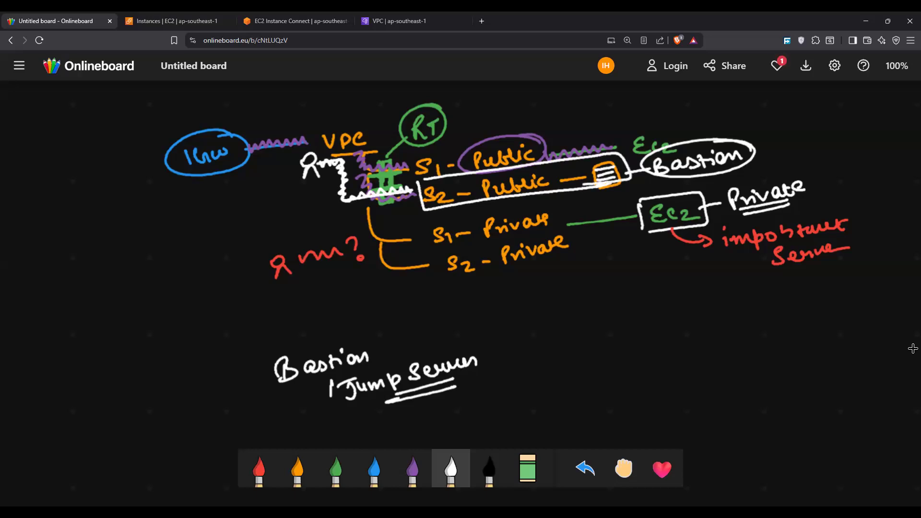
mouse_move(605, 181)
left_mouse_down()
mouse_move(639, 205)
mouse_move(614, 185)
left_mouse_up()
Step: Write the private IP "10.0.0.32" in green beside the circled Bastion label, connected by a short line
left_click(336, 468)
left_click_drag(752, 152, 778, 146)
mouse_move(786, 139)
left_mouse_down()
mouse_move(790, 152)
mouse_move(800, 142)
left_mouse_up()
left_click_drag(814, 146, 826, 137)
mouse_move(835, 142)
left_mouse_down()
mouse_move(885, 135)
mouse_move(878, 144)
left_mouse_up()
mouse_move(891, 127)
left_mouse_down()
mouse_move(895, 136)
mouse_move(912, 135)
left_mouse_up()
Step: Write "10.0.0.128" in green beside the Private label, connected by a line, and circle it
left_click_drag(798, 197, 855, 194)
mouse_move(865, 184)
left_mouse_down()
mouse_move(862, 192)
mouse_move(866, 184)
left_mouse_up()
mouse_move(876, 190)
left_mouse_down()
mouse_move(886, 182)
mouse_move(903, 191)
left_mouse_up()
left_click_drag(911, 178, 883, 214)
left_click_drag(888, 206, 907, 211)
left_click_drag(918, 163, 912, 222)
left_click_drag(887, 168, 917, 176)
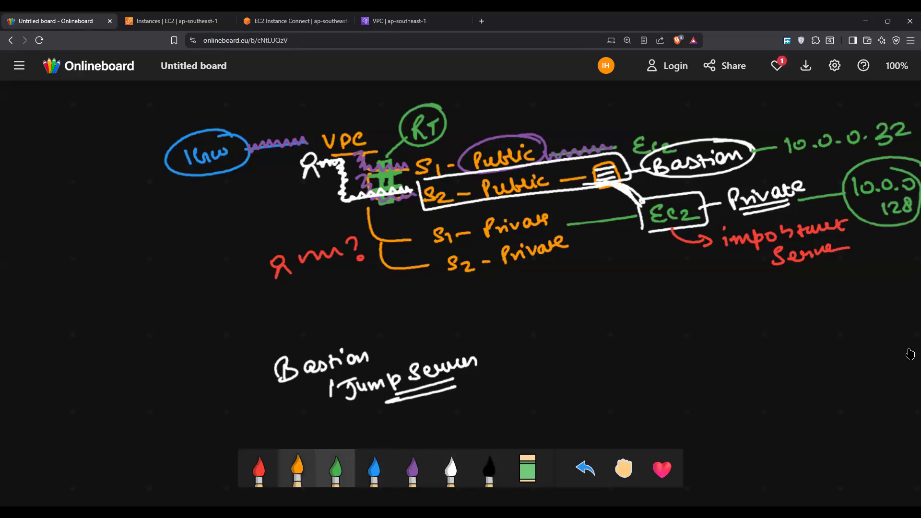
Step: Attach a circled orange "SG" to the private EC2 and draw a white arrow to it from the framed 10.0.0.32
left_click(298, 468)
mouse_move(663, 227)
left_mouse_down()
mouse_move(666, 256)
mouse_move(676, 256)
left_mouse_up()
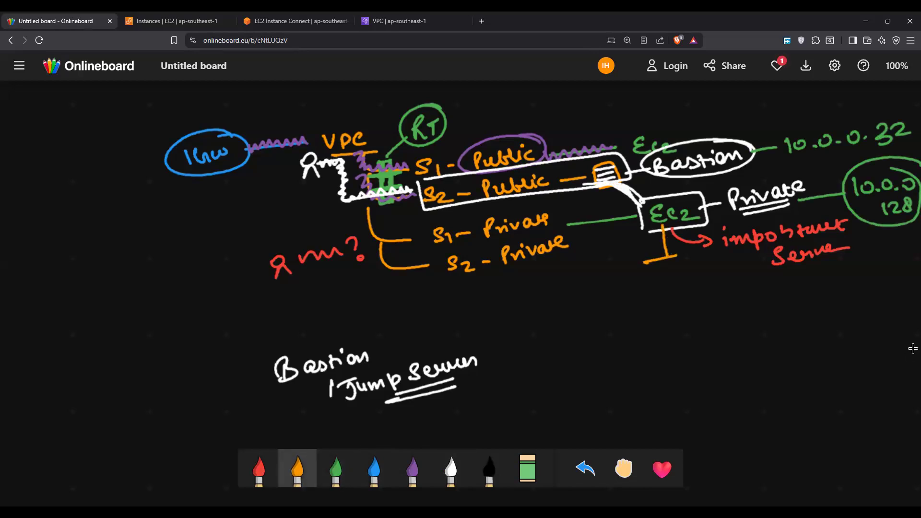
mouse_move(605, 269)
left_mouse_down()
mouse_move(588, 290)
mouse_move(628, 285)
mouse_move(636, 268)
left_mouse_up()
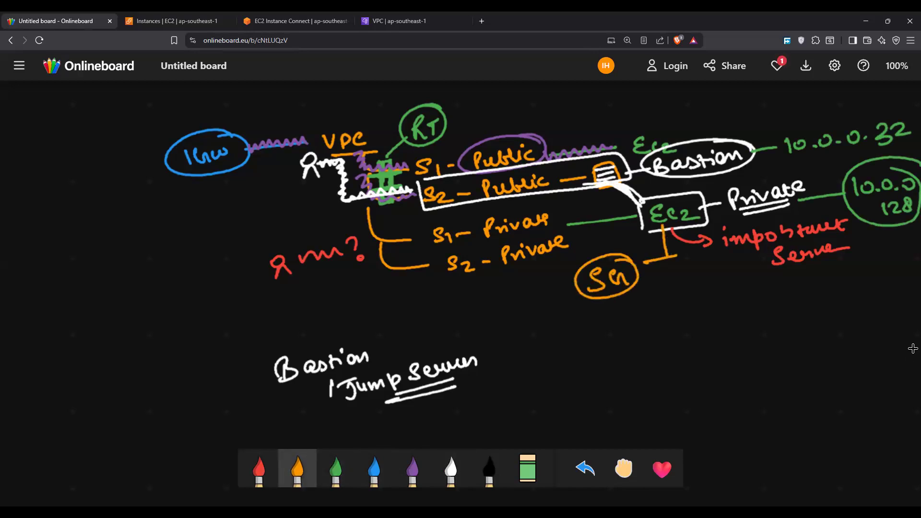
left_click(451, 468)
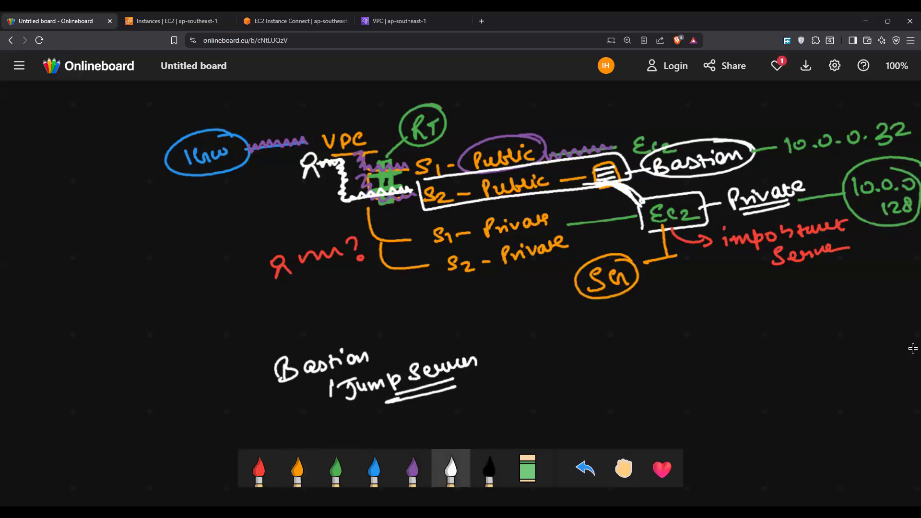
mouse_move(774, 162)
left_mouse_down()
mouse_move(816, 116)
mouse_move(905, 140)
mouse_move(705, 176)
mouse_move(609, 246)
mouse_move(632, 239)
left_mouse_up()
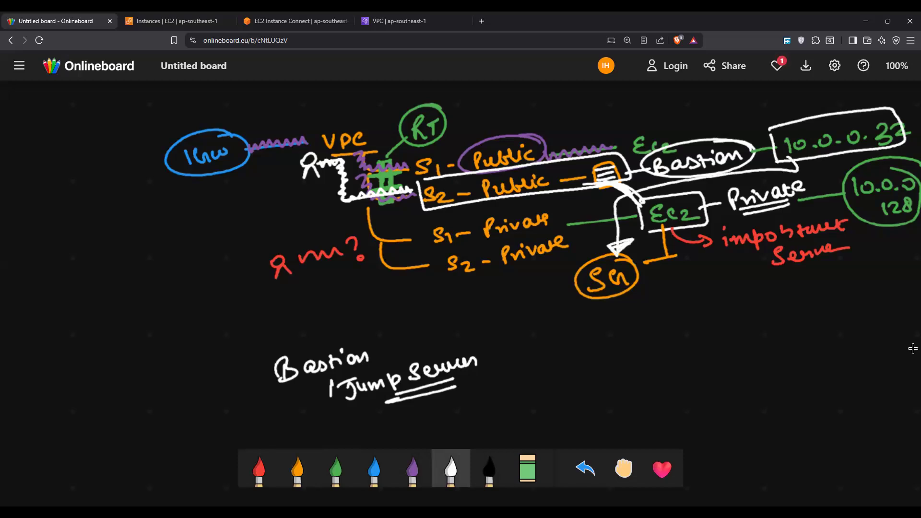
left_click_drag(636, 188, 646, 196)
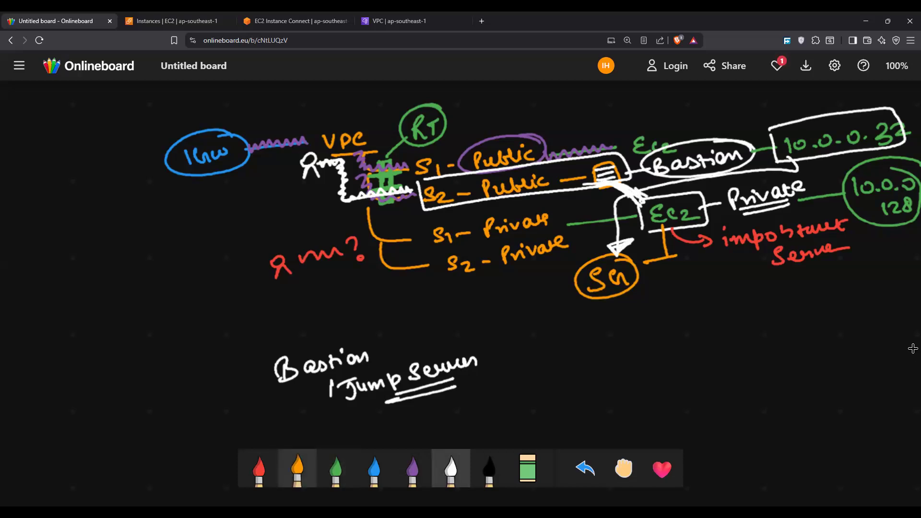
Step: Ring the private EC2 in orange and point an arrow to an underlined note "Go inside" above a circled "EC2"
mouse_move(705, 186)
left_mouse_down()
mouse_move(671, 181)
mouse_move(722, 226)
mouse_move(645, 189)
mouse_move(667, 239)
mouse_move(667, 197)
left_mouse_up()
mouse_move(687, 239)
left_mouse_down()
mouse_move(689, 283)
mouse_move(706, 280)
left_mouse_up()
mouse_move(654, 307)
left_mouse_down()
mouse_move(690, 303)
mouse_move(696, 315)
mouse_move(725, 303)
mouse_move(679, 320)
left_mouse_up()
key("ctrl+z")
key("ctrl+z")
key("ctrl+z")
key("ctrl+z")
mouse_move(696, 301)
left_mouse_down()
mouse_move(749, 300)
mouse_move(781, 283)
left_mouse_up()
mouse_move(691, 317)
left_mouse_down()
mouse_move(778, 303)
mouse_move(772, 313)
left_mouse_up()
mouse_move(734, 336)
left_mouse_down()
mouse_move(740, 351)
mouse_move(751, 347)
left_mouse_up()
left_click_drag(756, 334, 777, 341)
left_click_drag(696, 326, 787, 315)
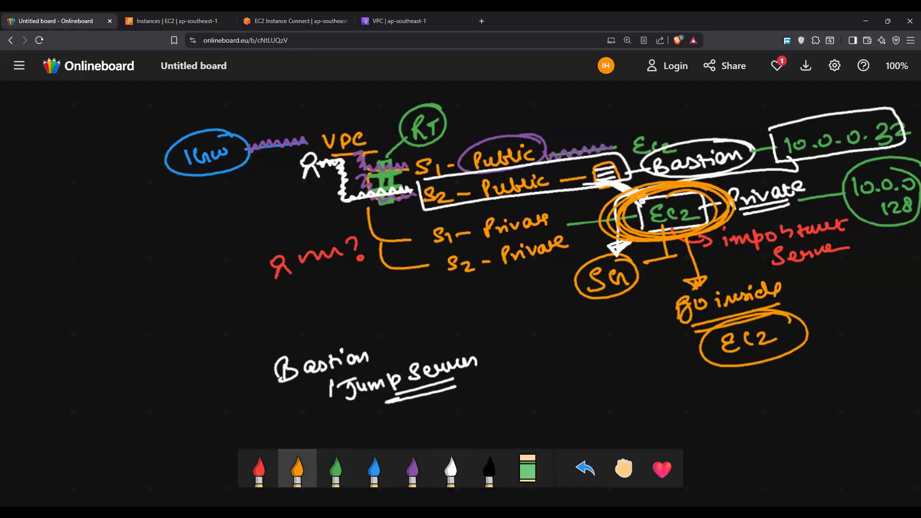
Step: Undo the orange EC2 annotations, the security group drawing and the last digits of the private EC2's IP address
key("alt+Tab")
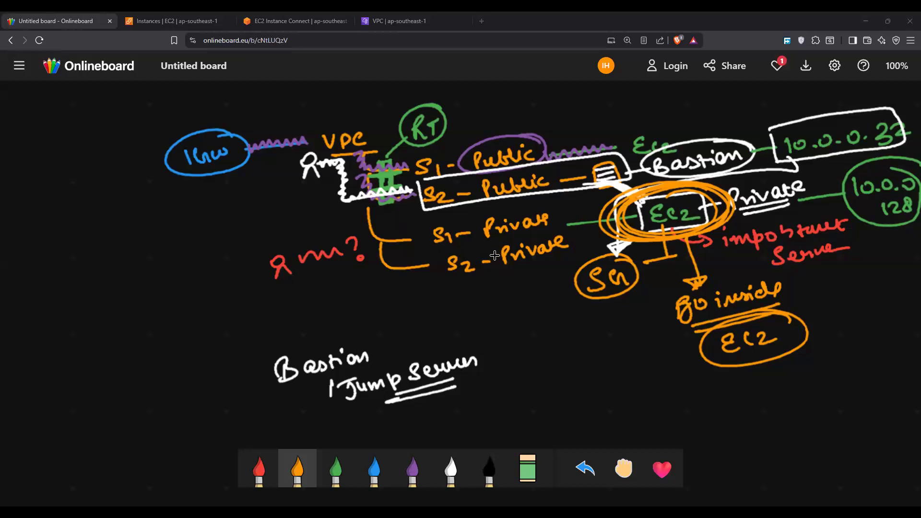
key("ctrl+z")
key("ctrl+z")
key("ctrl+z")
key("ctrl+z")
key("ctrl+z")
key("ctrl+z")
key("ctrl+z")
key("ctrl+z")
key("ctrl+z")
key("ctrl+z")
key("ctrl+z")
key("ctrl+z")
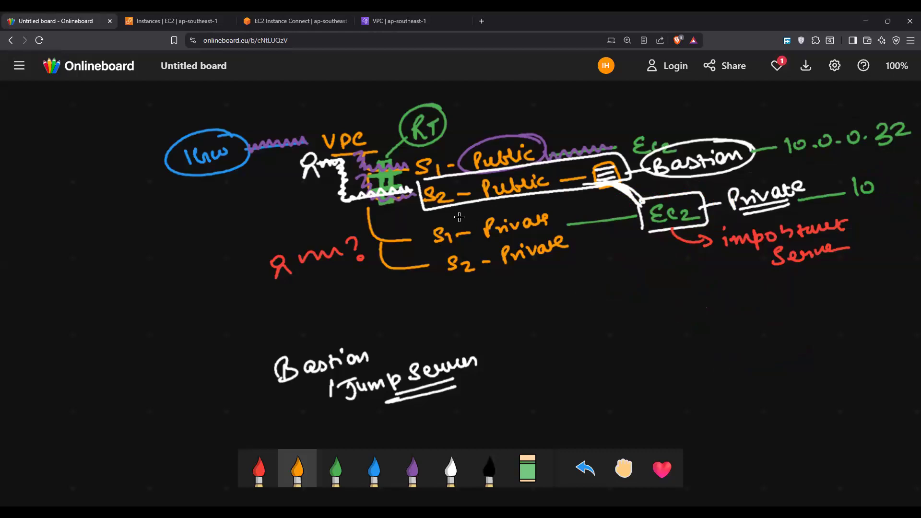
Step: Trace a red wavy line over the user's path and around the S2-Public frame up to the server box
key("1")
mouse_move(321, 161)
left_mouse_down()
mouse_move(338, 159)
mouse_move(347, 197)
mouse_move(418, 189)
mouse_move(425, 211)
mouse_move(474, 201)
left_mouse_up()
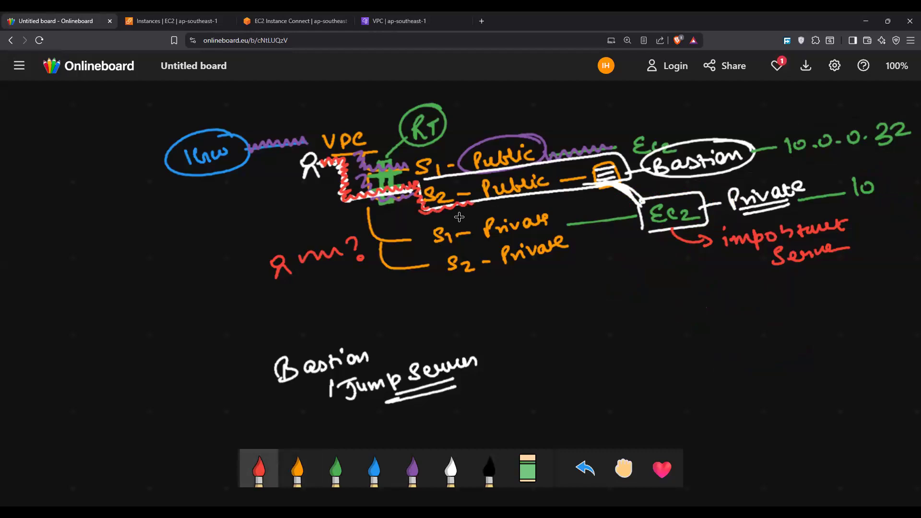
mouse_move(420, 183)
left_mouse_down()
mouse_move(597, 152)
mouse_move(621, 153)
mouse_move(628, 172)
mouse_move(611, 182)
mouse_move(485, 199)
left_mouse_up()
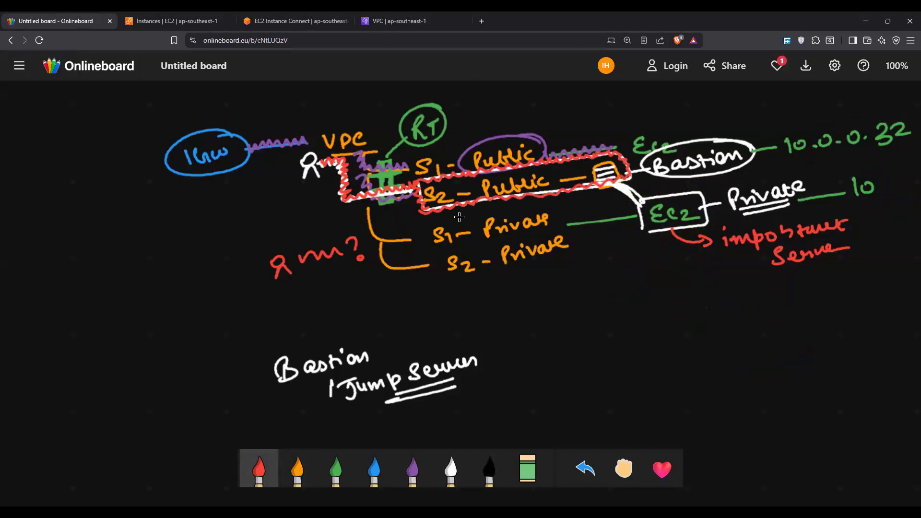
Step: Ring the Bastion label heavily in red and add a circled "SSH" note beneath its IP address
mouse_move(730, 139)
left_mouse_down()
mouse_move(664, 145)
mouse_move(712, 177)
mouse_move(710, 140)
mouse_move(705, 179)
mouse_move(677, 136)
left_mouse_up()
mouse_move(709, 139)
left_mouse_down()
mouse_move(756, 164)
mouse_move(692, 180)
mouse_move(655, 154)
left_mouse_up()
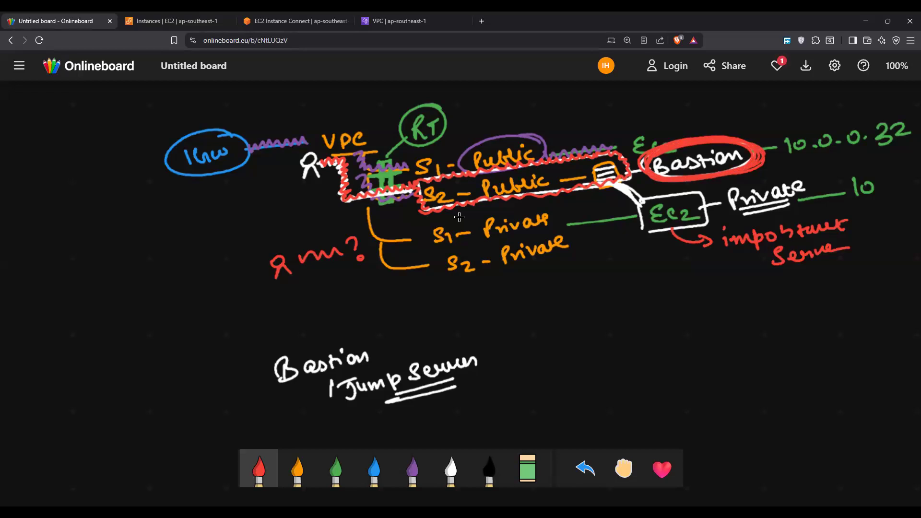
mouse_move(779, 167)
left_mouse_down()
mouse_move(769, 179)
mouse_move(817, 174)
mouse_move(815, 182)
left_mouse_up()
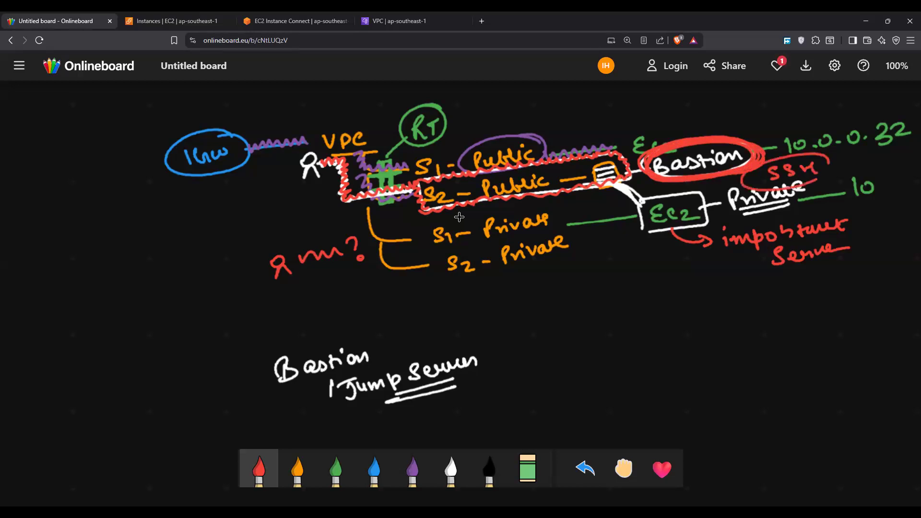
Step: Draw a red line from the server box past the private EC2 to the note "SG – Please allow"
mouse_move(605, 182)
left_mouse_down()
mouse_move(645, 203)
mouse_move(648, 259)
mouse_move(608, 290)
mouse_move(632, 300)
mouse_move(581, 307)
left_mouse_up()
mouse_move(650, 284)
left_mouse_down()
mouse_move(730, 287)
mouse_move(748, 271)
left_mouse_up()
mouse_move(706, 301)
left_mouse_down()
mouse_move(707, 314)
mouse_move(729, 292)
mouse_move(756, 300)
mouse_move(771, 284)
left_mouse_up()
Step: Frame 10.0.0.32 in red and draw a curved arrow down to the note "This neighbor" with "you" circled beneath
mouse_move(791, 163)
left_mouse_down()
mouse_move(777, 125)
mouse_move(901, 102)
mouse_move(815, 166)
left_mouse_up()
mouse_move(872, 159)
left_mouse_down()
mouse_move(909, 190)
mouse_move(790, 299)
mouse_move(811, 302)
mouse_move(791, 310)
left_mouse_up()
mouse_move(784, 313)
left_mouse_down()
mouse_move(786, 328)
mouse_move(816, 318)
mouse_move(789, 357)
mouse_move(818, 331)
mouse_move(825, 337)
left_mouse_up()
mouse_move(834, 301)
left_mouse_down()
mouse_move(871, 300)
mouse_move(885, 310)
mouse_move(899, 278)
mouse_move(913, 276)
left_mouse_up()
mouse_move(845, 315)
left_mouse_down()
mouse_move(883, 338)
mouse_move(842, 307)
left_mouse_up()
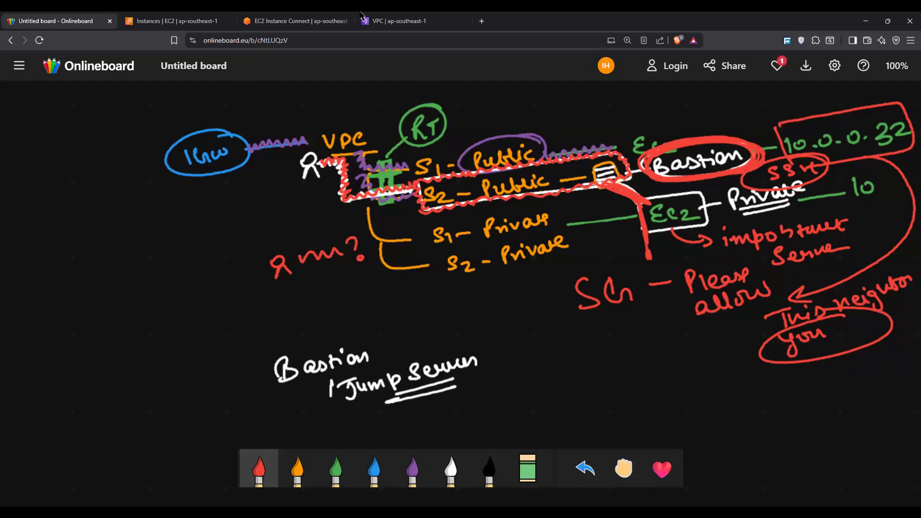
Step: Terminate the web-server instance in the EC2 console and refresh the instance list
left_click(334, 17)
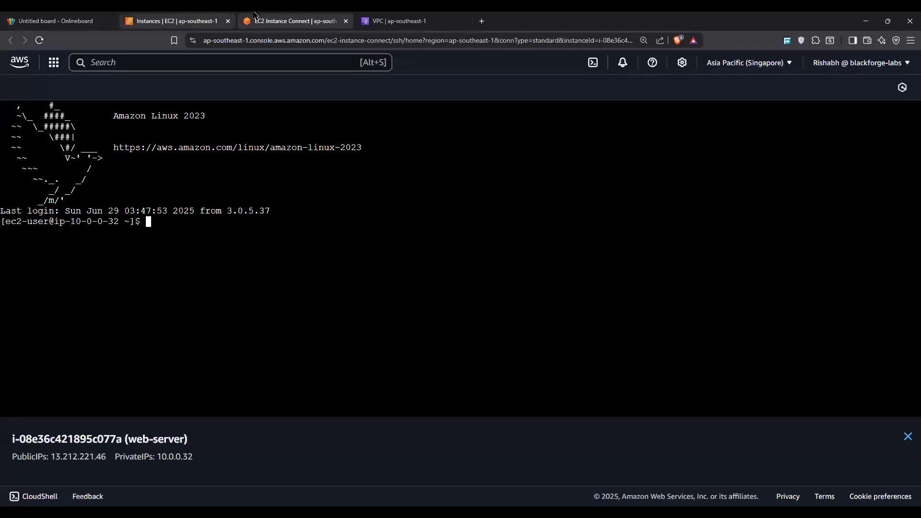
left_click(211, 19)
left_click(645, 112)
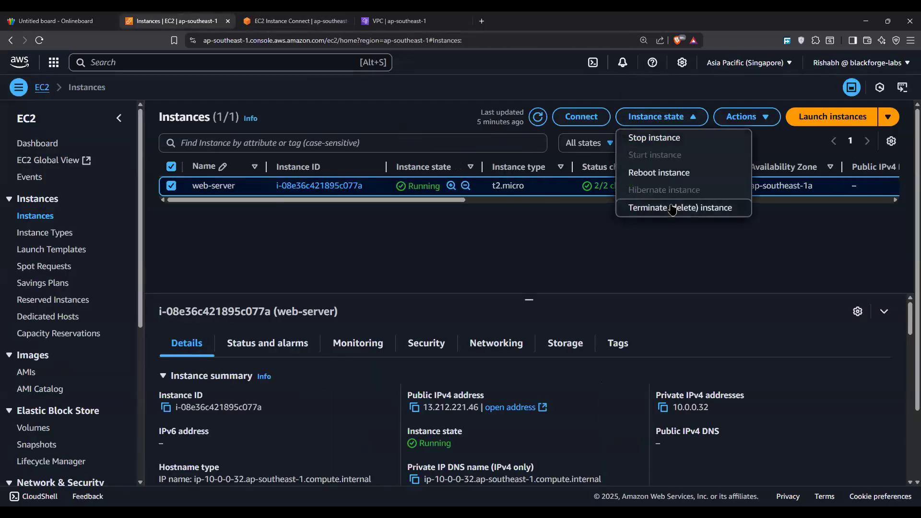
left_click(671, 209)
left_click(691, 382)
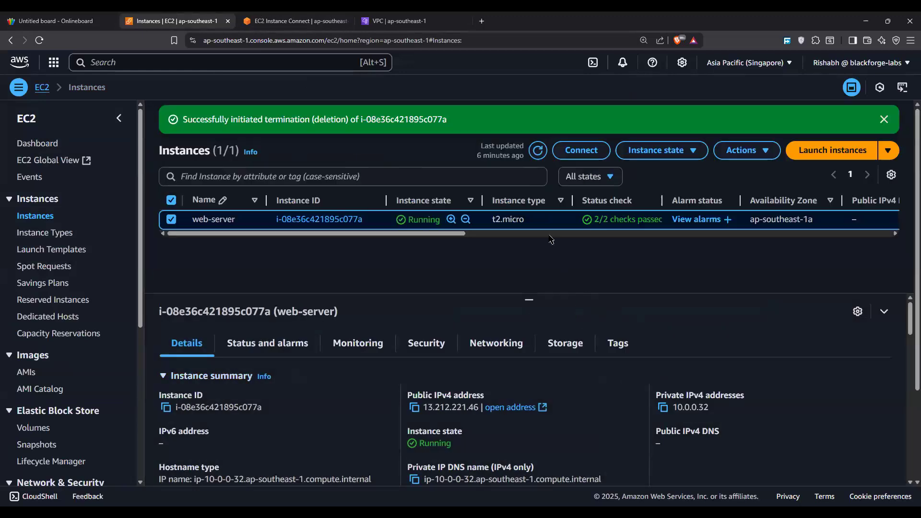
left_click(536, 155)
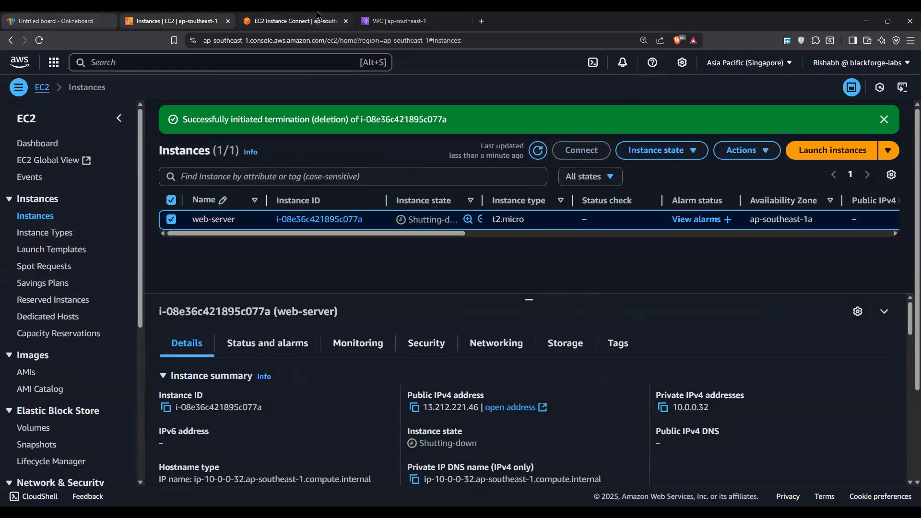
Step: Open the Elastic IP addresses page in the VPC console and highlight its heading
left_click(398, 21)
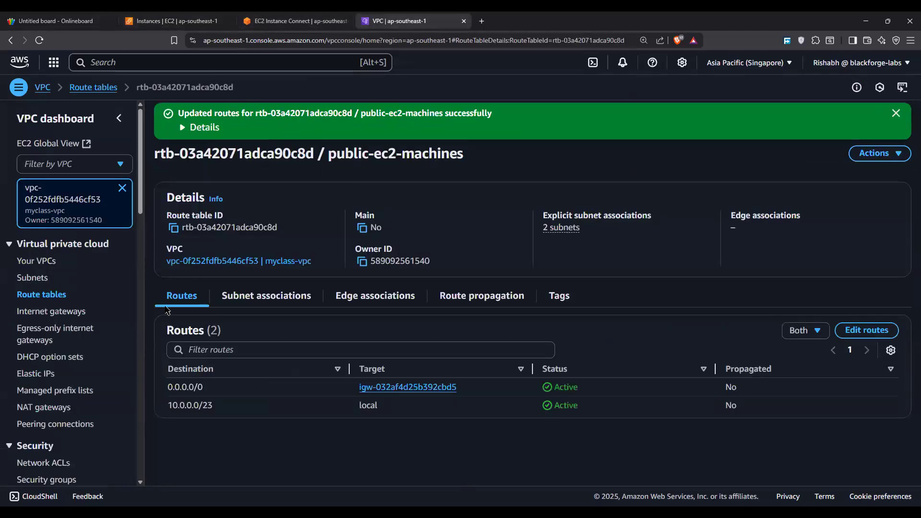
left_click(52, 374)
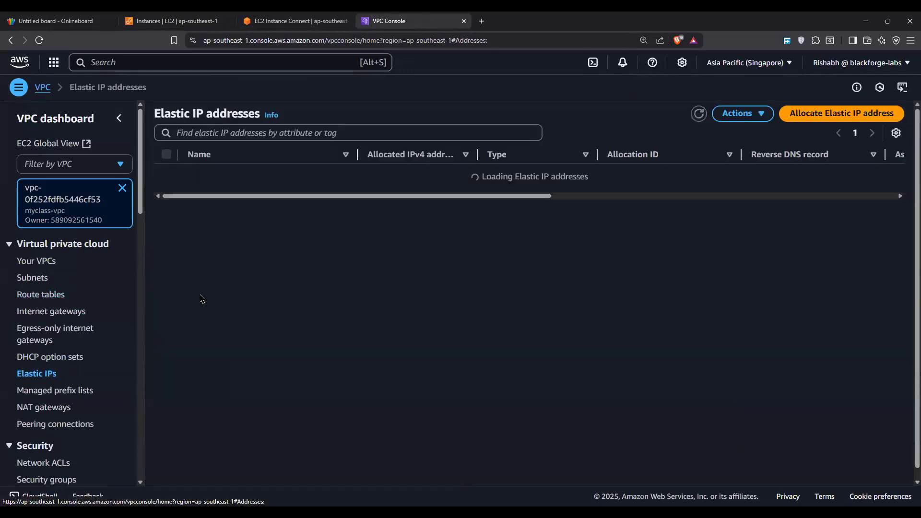
double_click(172, 108)
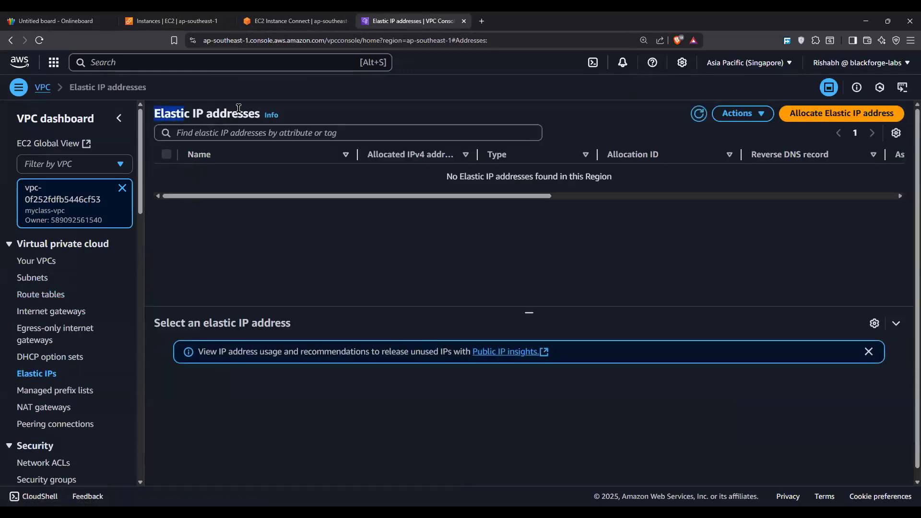
left_click_drag(238, 108, 259, 112)
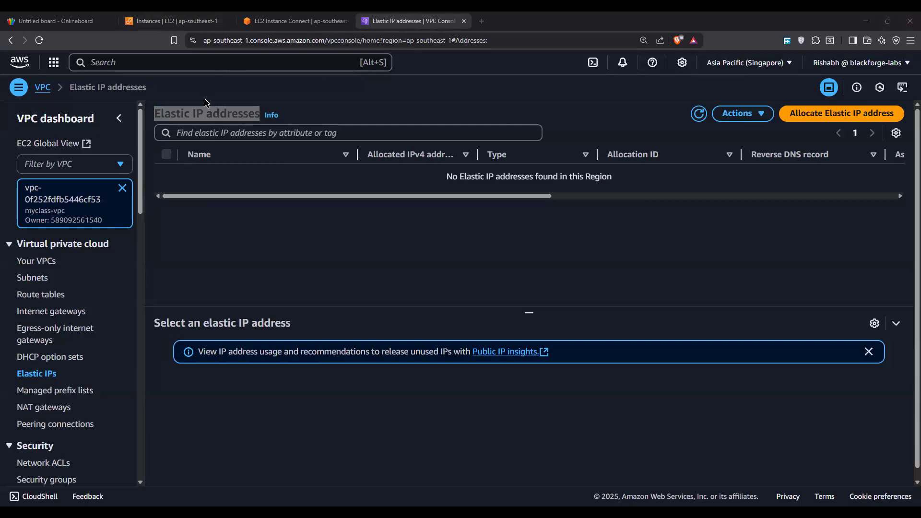
left_click_drag(147, 117, 259, 113)
left_click(302, 351)
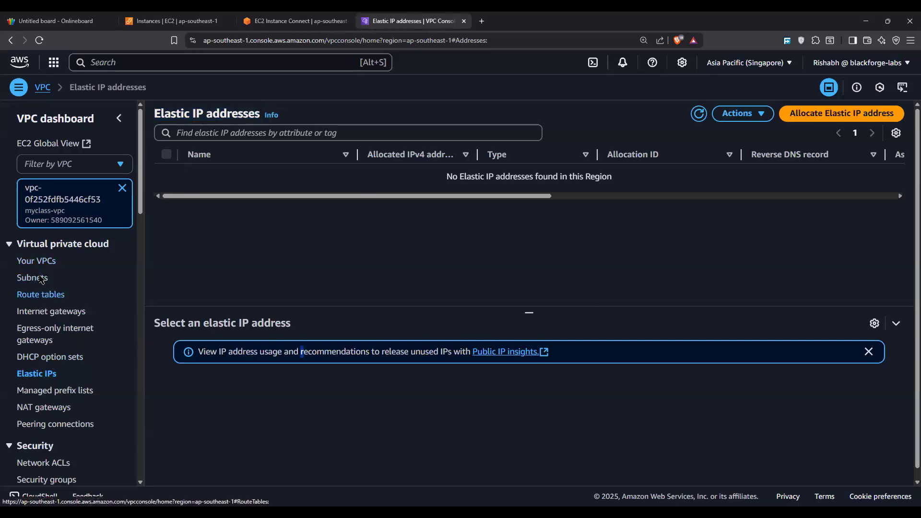
Step: Open the launch form for a new EC2 instance and dismiss the walkthrough notice
left_click(295, 20)
left_click(173, 20)
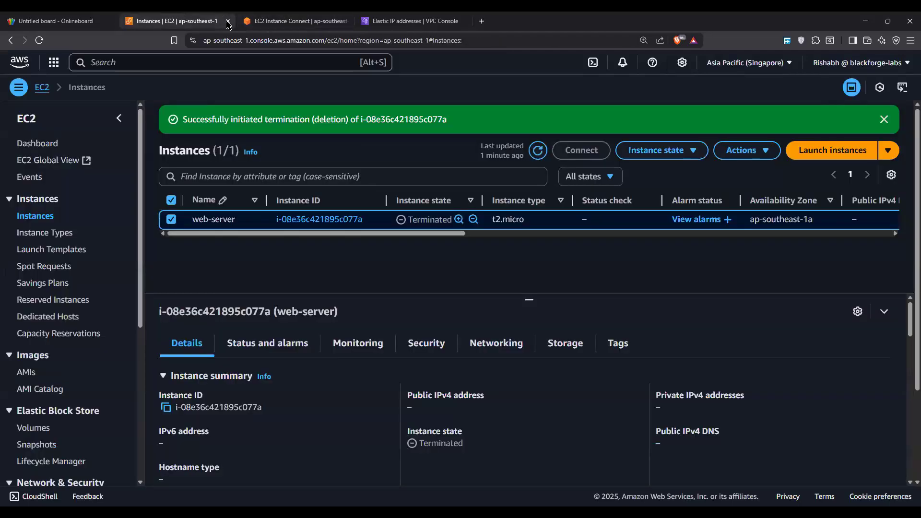
left_click(802, 149)
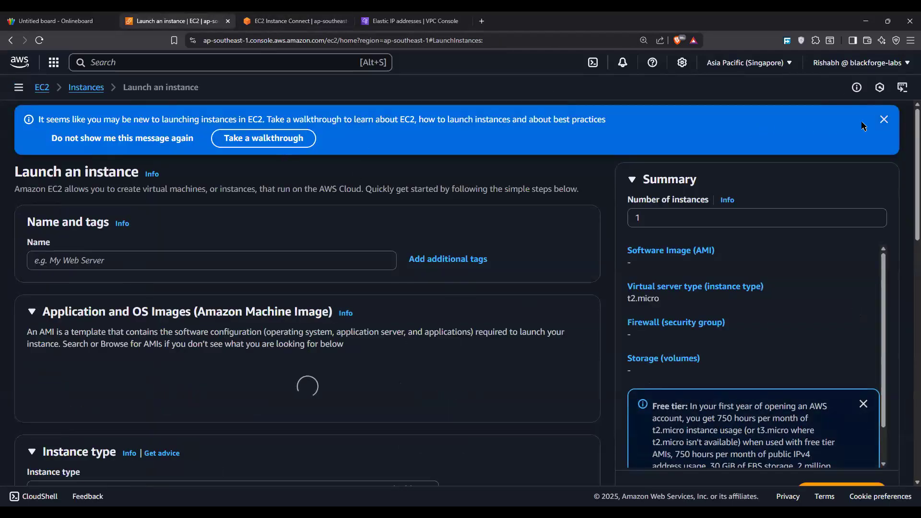
left_click(884, 119)
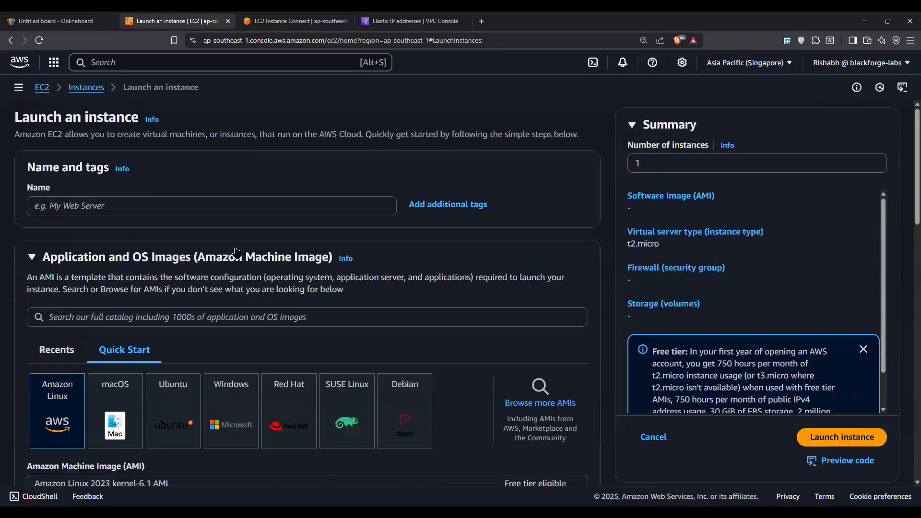
Step: Name the new instance "bastion-server"
left_click(267, 201)
type("we")
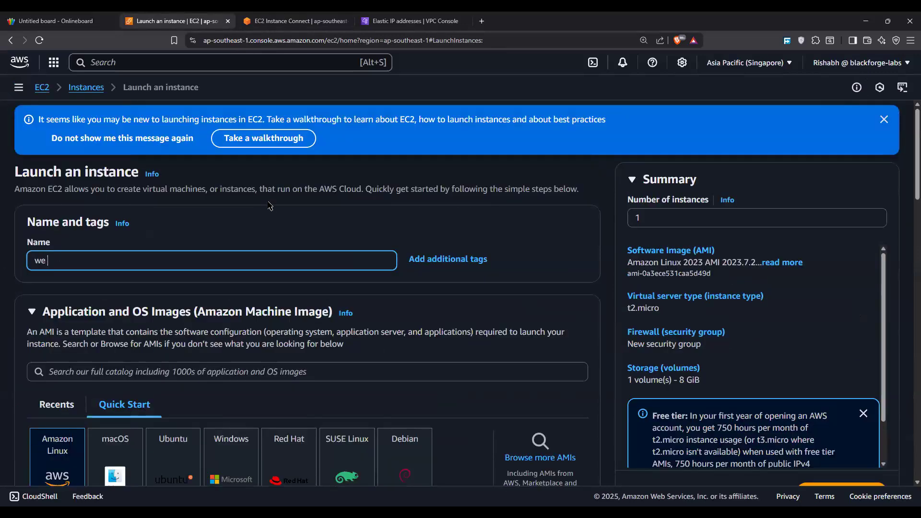
type("b-server")
key("BackSpace")
key("BackSpace")
key("BackSpace")
key("BackSpace")
key("BackSpace")
key("BackSpace")
key("BackSpace")
key("BackSpace")
key("BackSpace")
key("BackSpace")
type("bastion-server")
Step: Create an RSA key pair named "bastion-key" in .pem format for the instance and save the file to Downloads
scroll(199, 272, "down", 10)
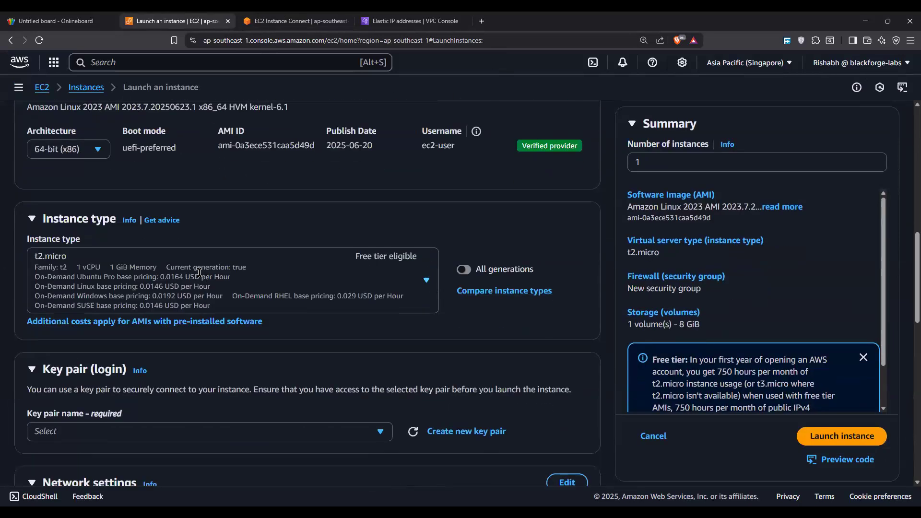
scroll(200, 272, "down", 3)
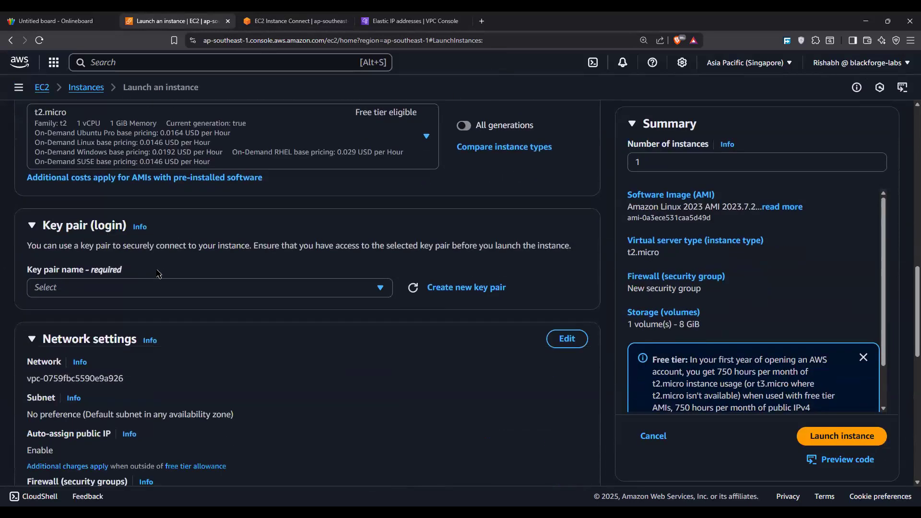
left_click(452, 290)
left_click(374, 189)
type("bastoin")
key("BackSpace")
key("BackSpace")
key("BackSpace")
type("ion-key")
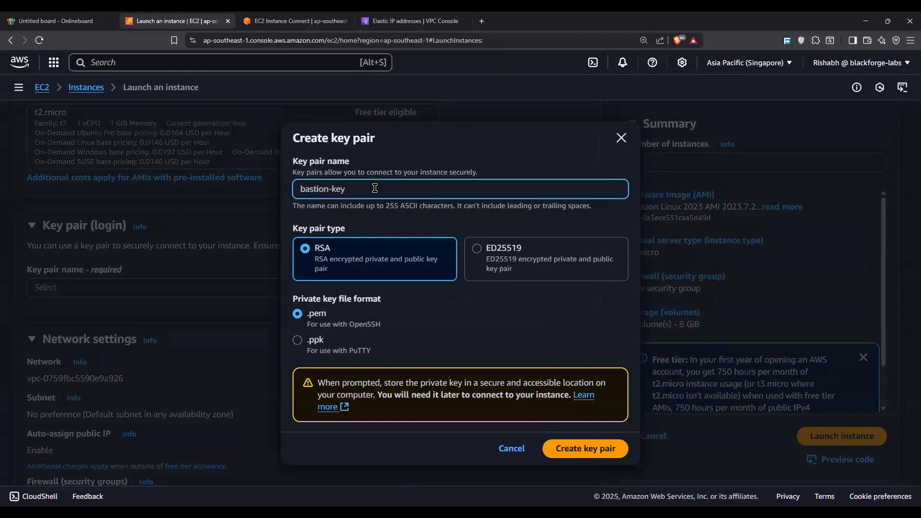
left_click(565, 460)
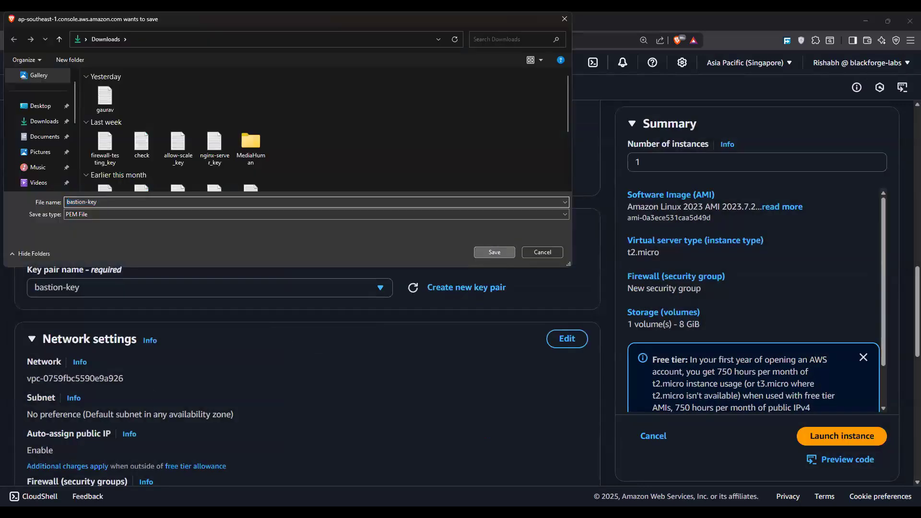
key("Return")
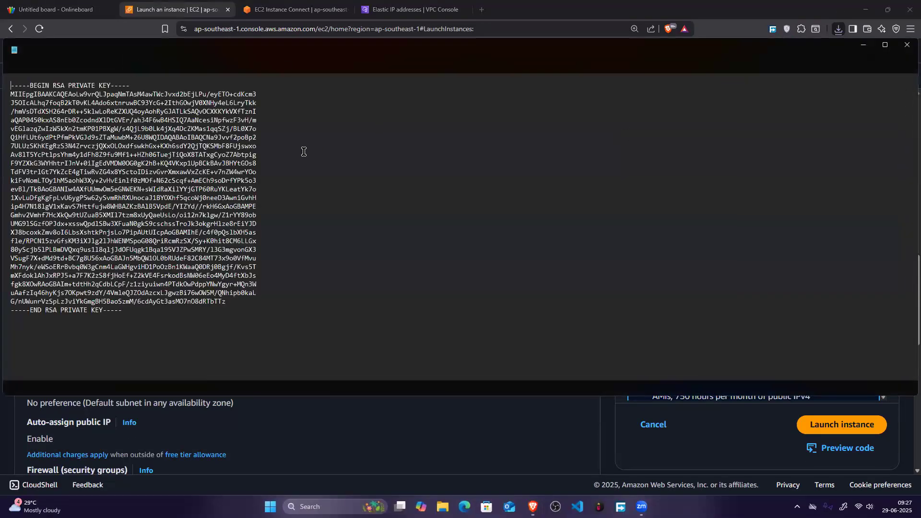
Step: View the other private key file open beside bastion-key.pem with enlarged text, and shrink and move the Notepad window aside
left_click(126, 52)
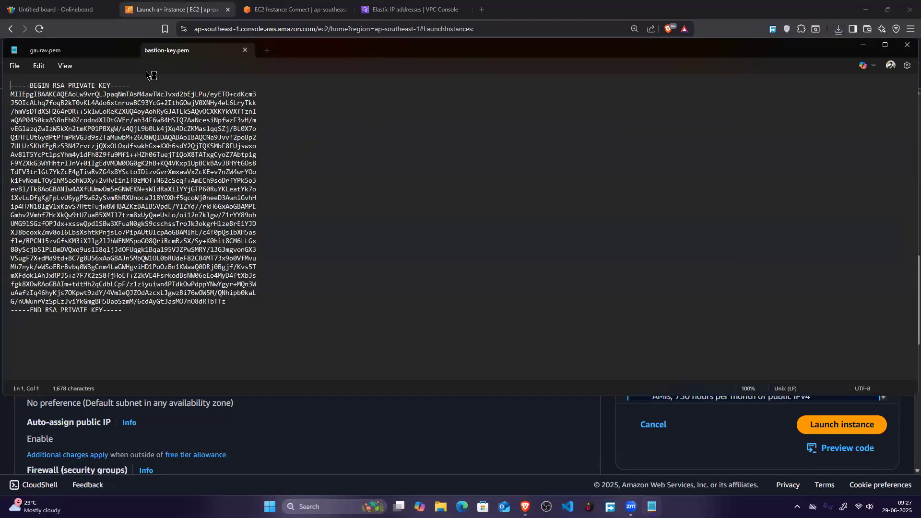
left_click(124, 51)
key("ctrl+plus")
key("ctrl+plus")
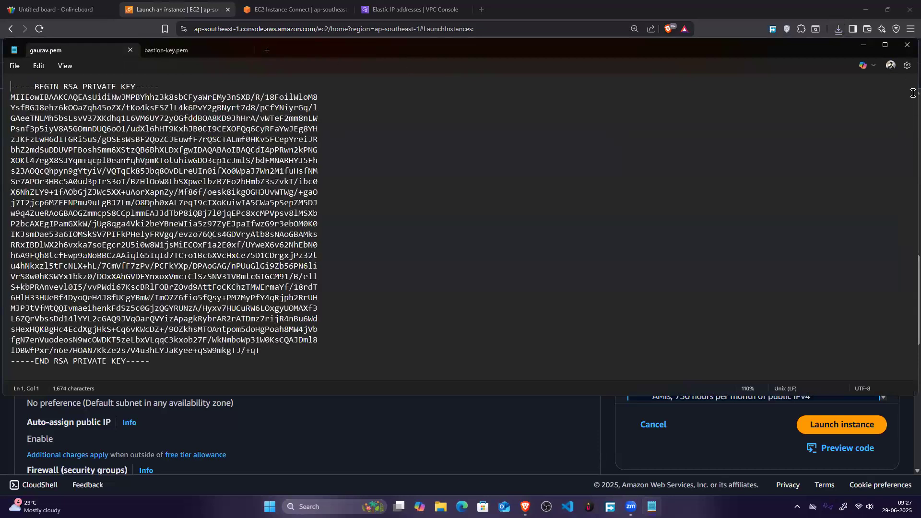
left_click_drag(905, 132, 426, 132)
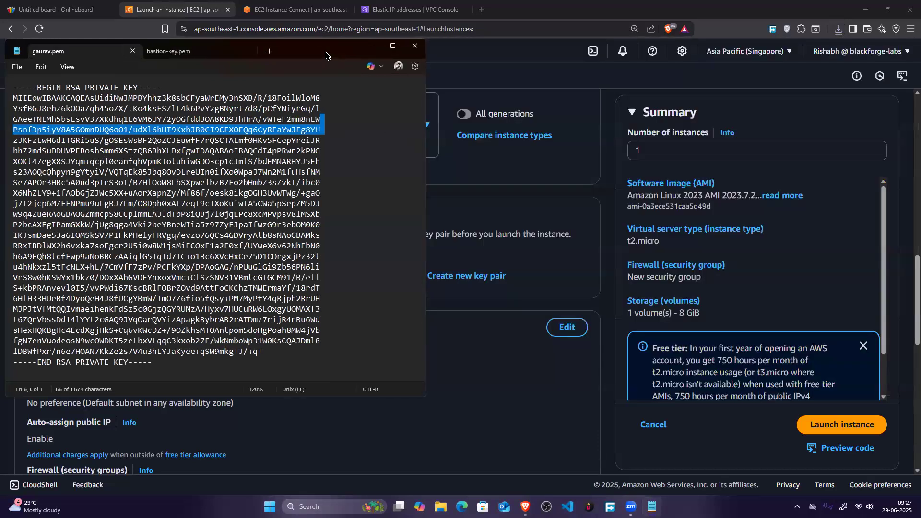
left_click_drag(316, 50, 678, 96)
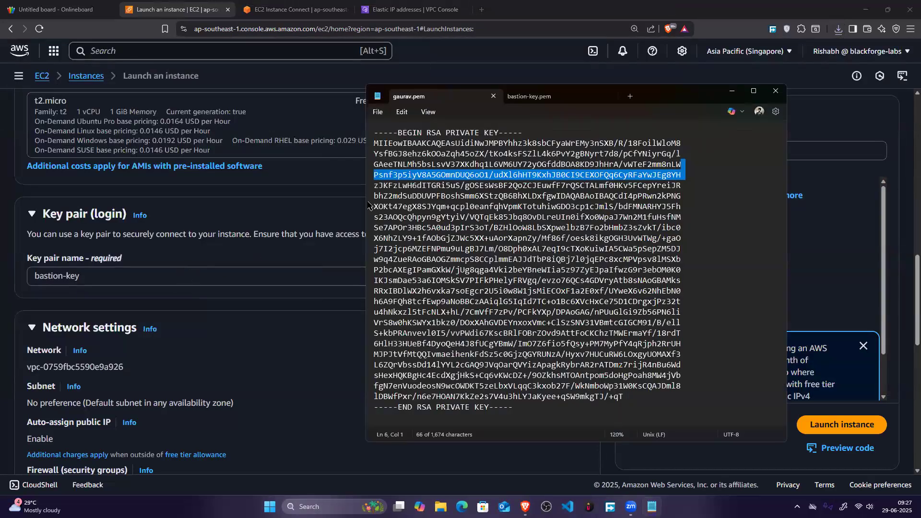
Step: Set the instance's VPC to myclass-vpc in the network settings and keep s2-public as its subnet
left_click(366, 204)
scroll(383, 224, "down", 3)
left_click(198, 227)
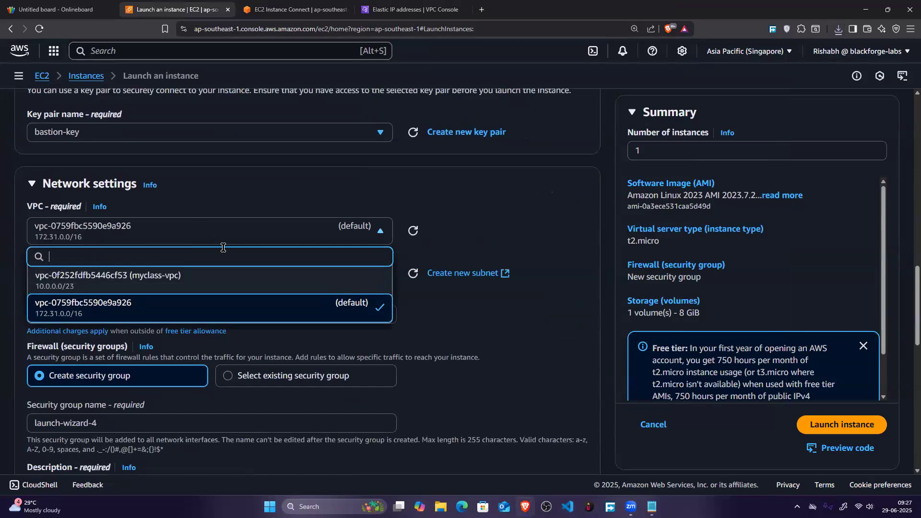
left_click(177, 278)
scroll(277, 240, "down", 4)
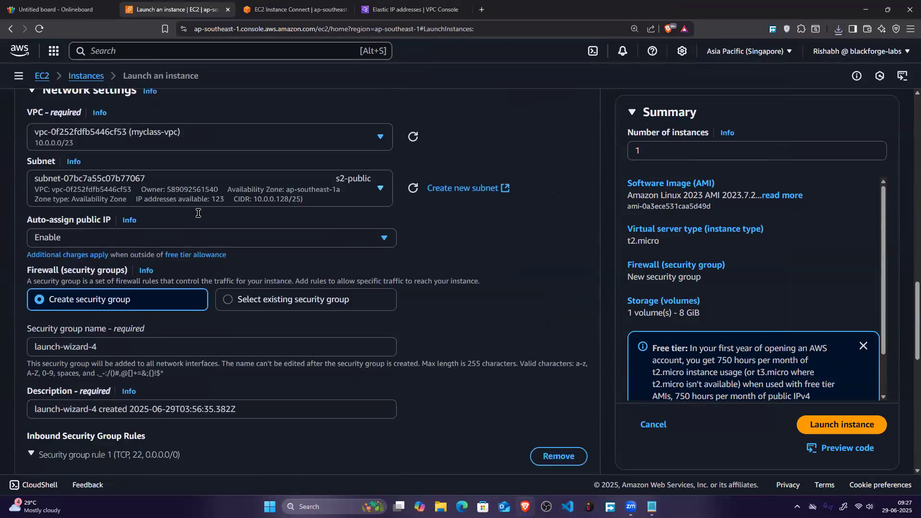
left_click(268, 139)
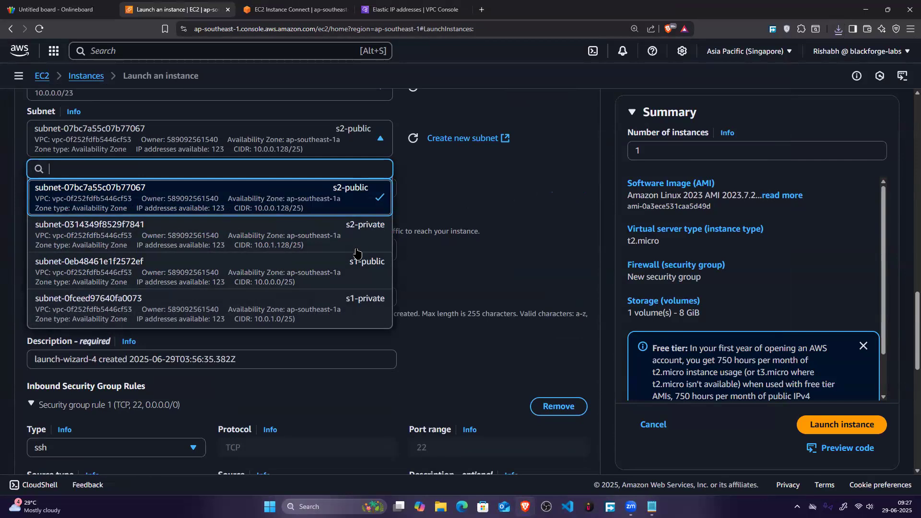
left_click(455, 185)
scroll(191, 222, "down", 4)
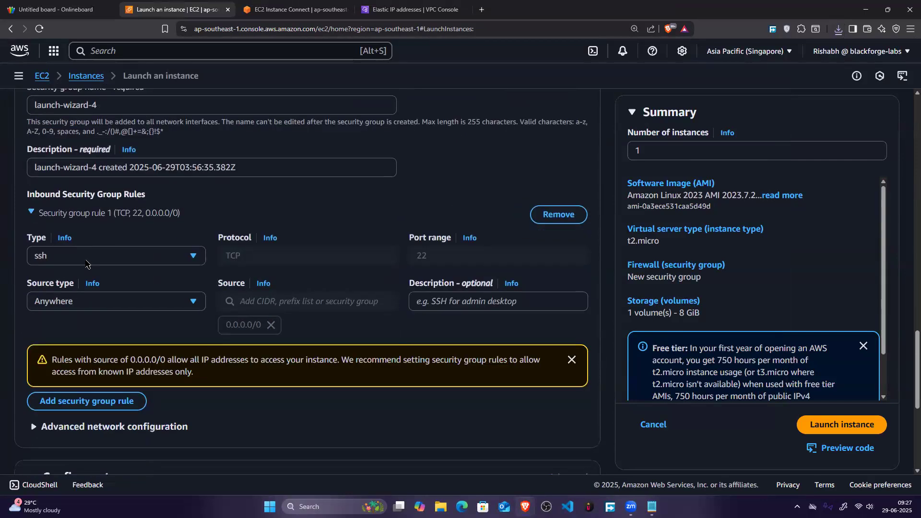
Step: Restrict the SSH inbound rule's source type to My IP and launch the bastion instance
left_click(118, 300)
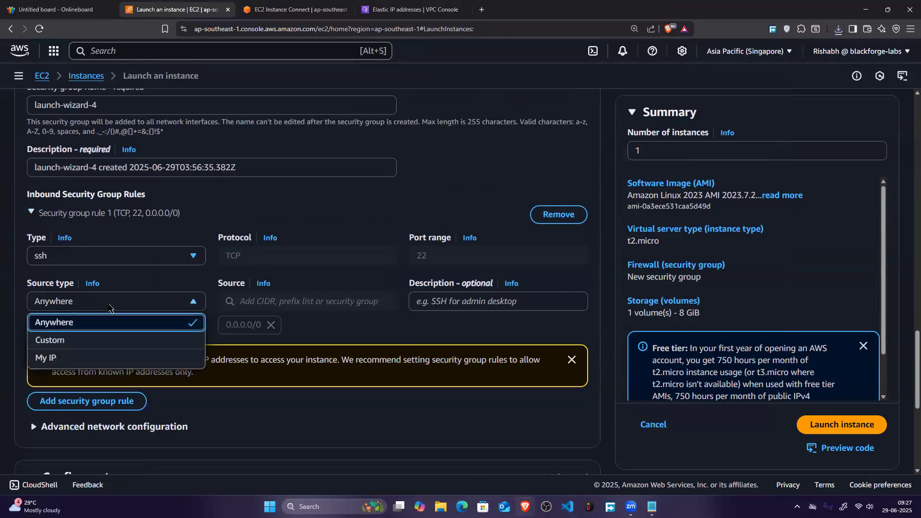
left_click(93, 359)
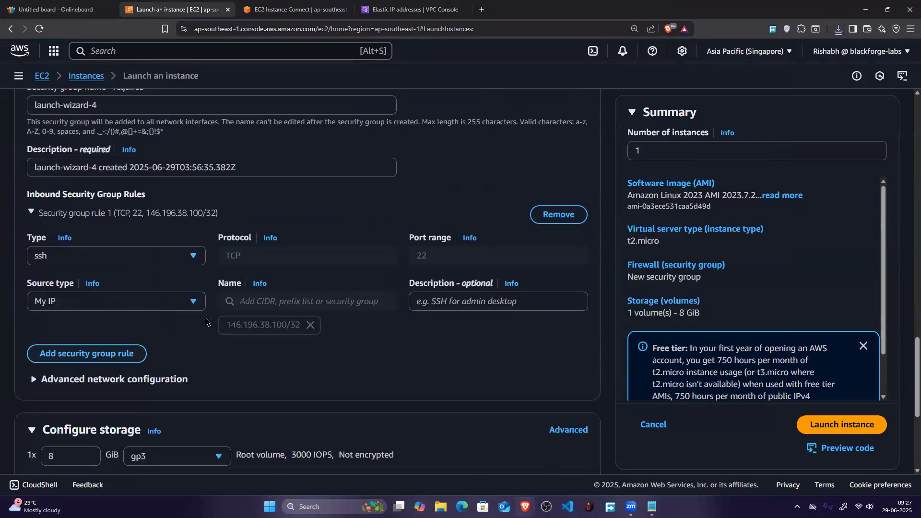
left_click(34, 301)
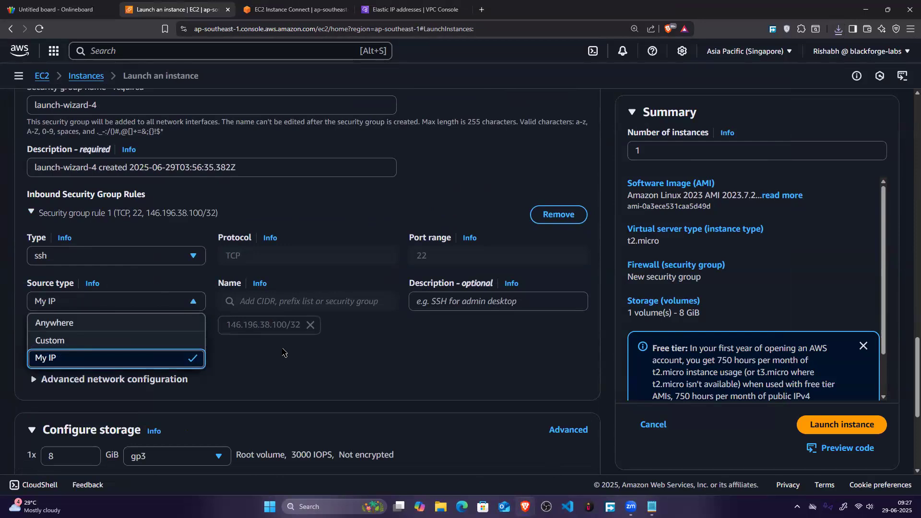
left_click(218, 338)
scroll(906, 451, "down", 1)
scroll(908, 449, "down", 3)
left_click(842, 404)
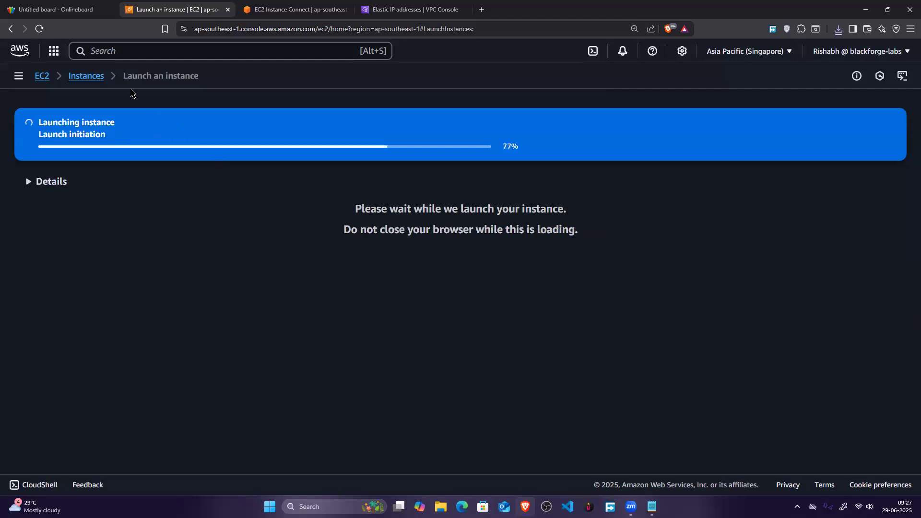
Step: Return to the EC2 instances list, leaving the launch page, refresh it and select bastion-server
left_click(89, 79)
right_click(91, 79)
left_click(397, 231)
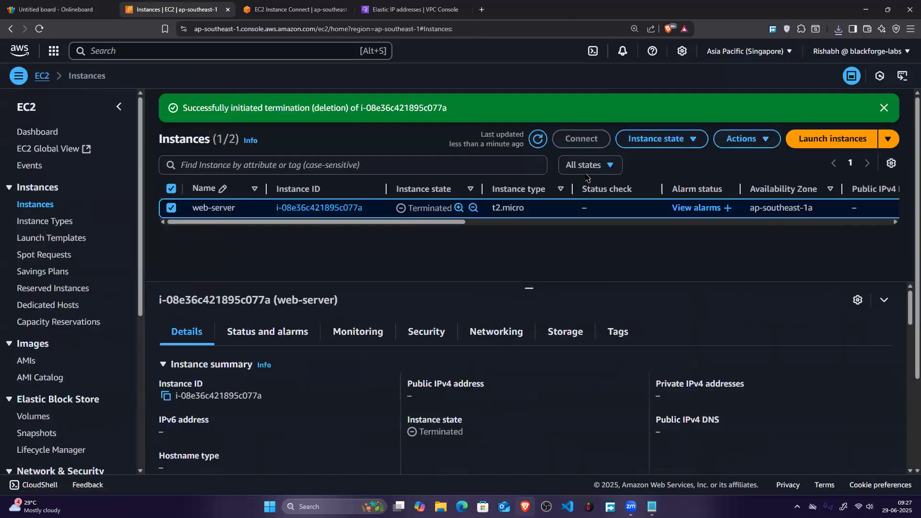
left_click(539, 143)
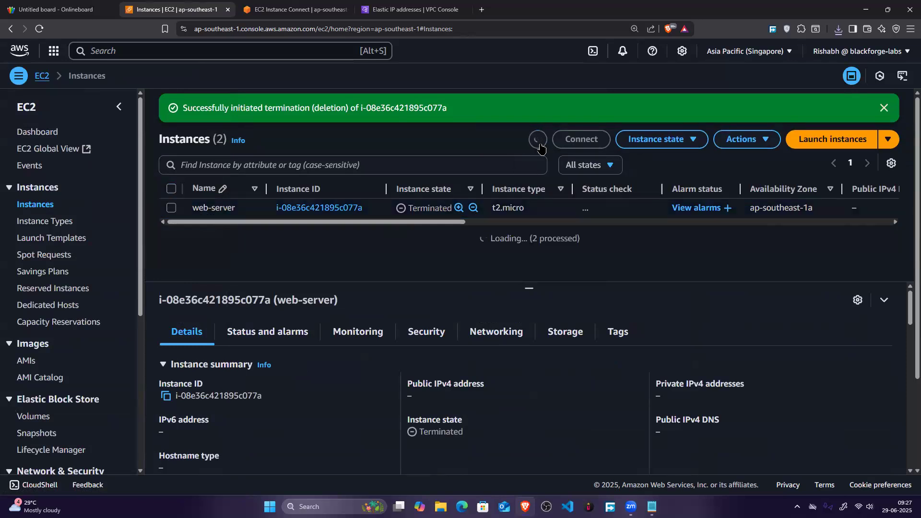
left_click(172, 224)
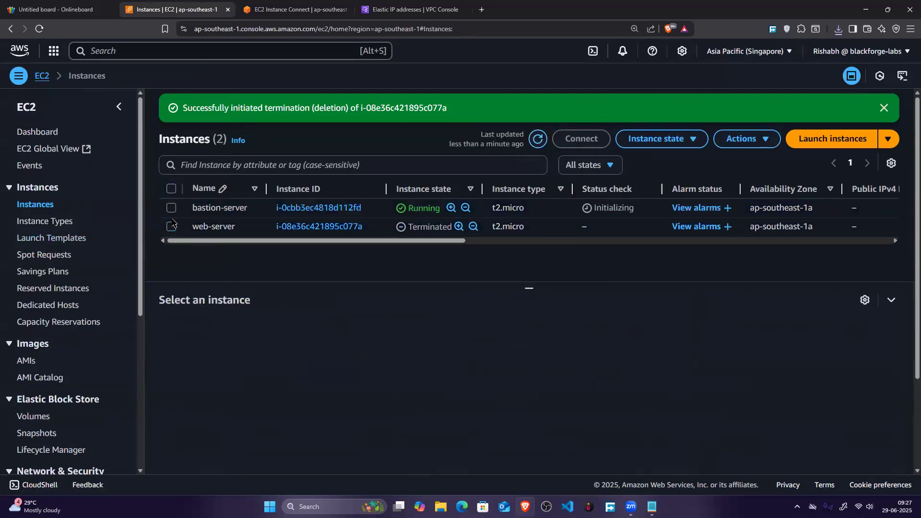
left_click(191, 210)
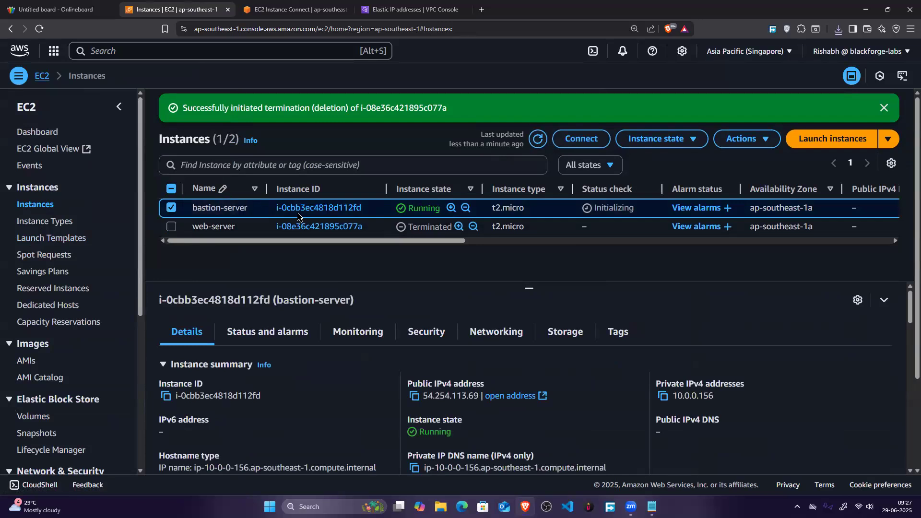
Step: Try to connect to bastion-server with EC2 Instance Connect over its public IP, close the old connection tab and highlight the response
left_click(581, 138)
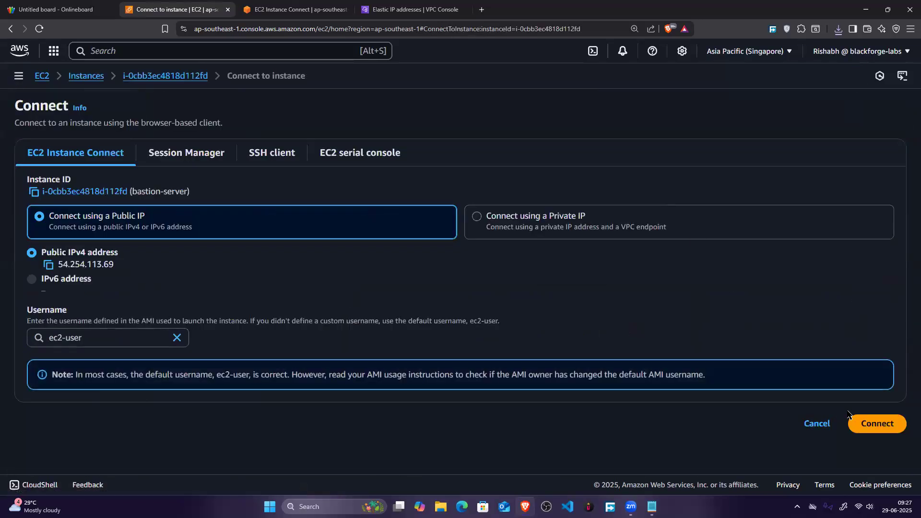
left_click(874, 423)
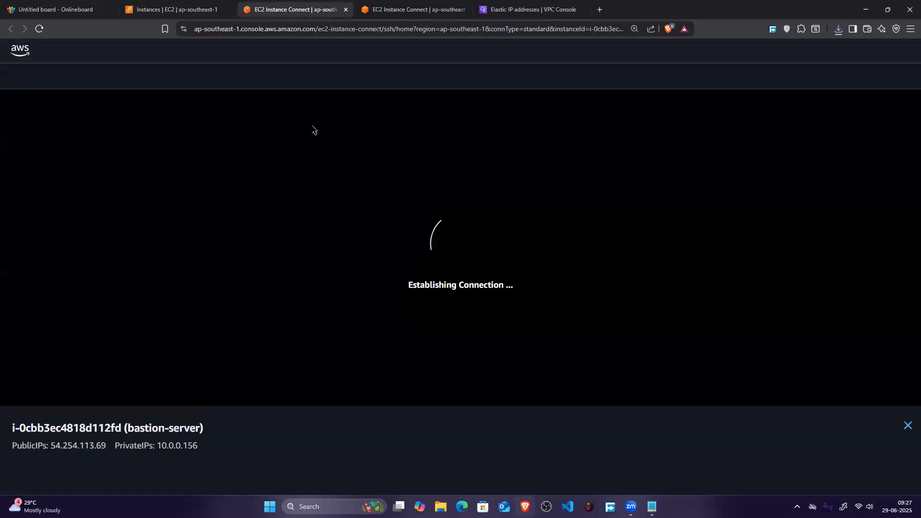
left_click(463, 9)
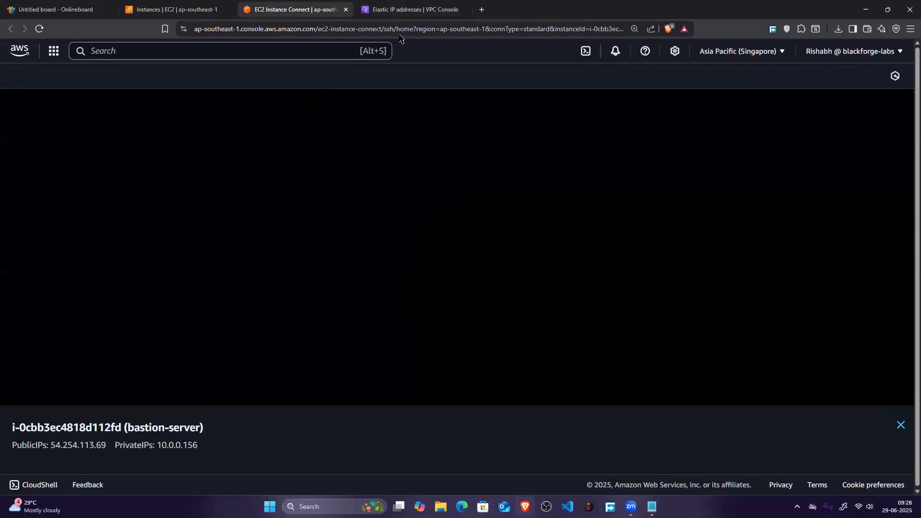
left_click_drag(8, 77, 336, 92)
Step: Open Windows PowerShell and list the contents of the home folder
key("super")
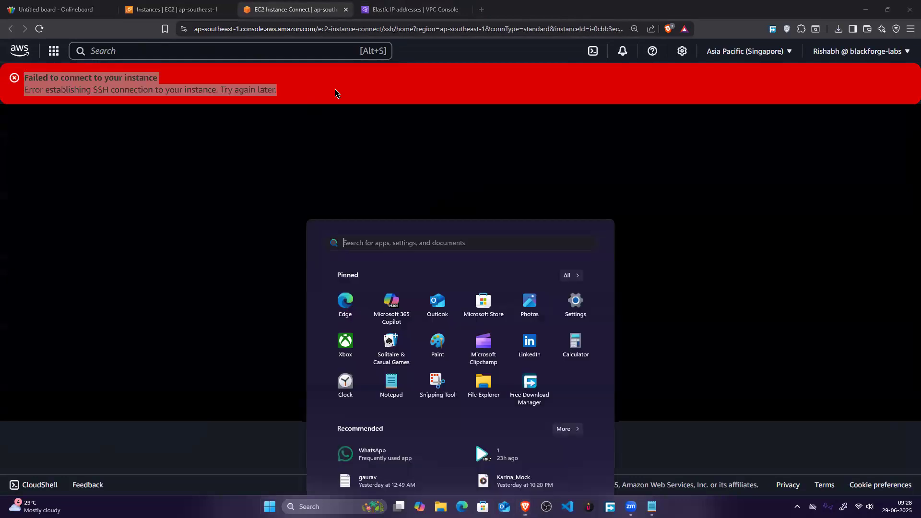
type("power")
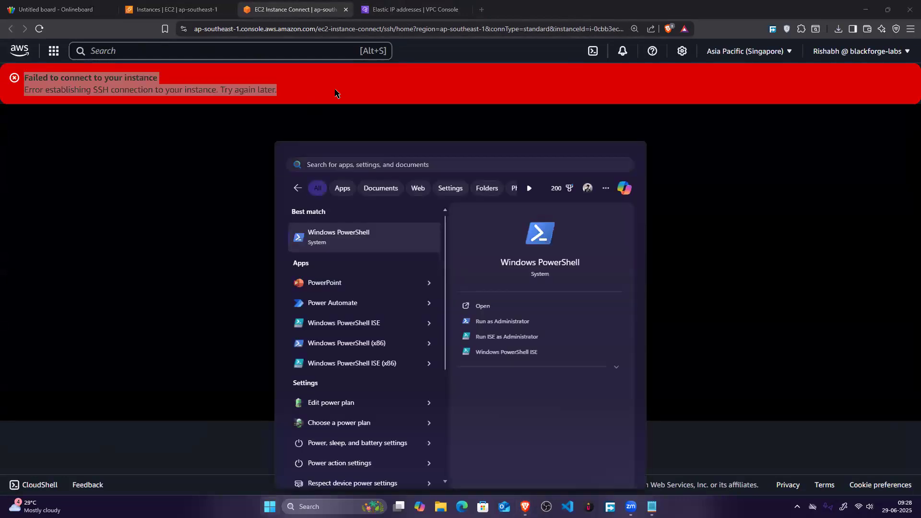
key("Return")
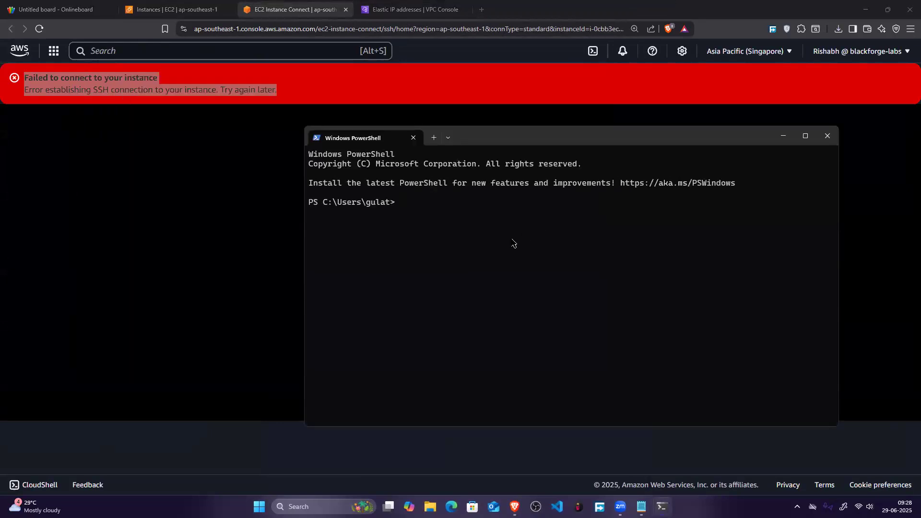
type("ls")
key("Return")
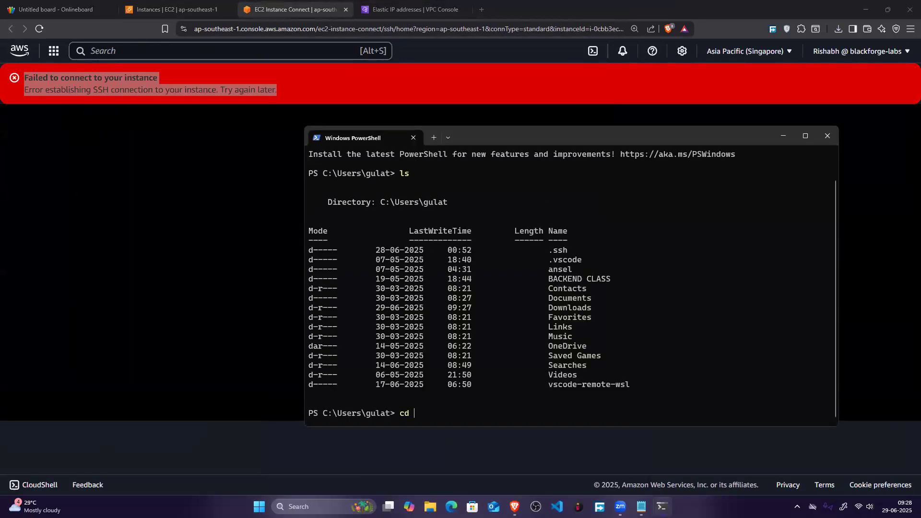
Step: Change to the Downloads folder, list its files and locate bastion-key.pem in the listing
type("cd Downloads")
key("Return")
type("clearl")
key("Return")
type("ls")
key("Return")
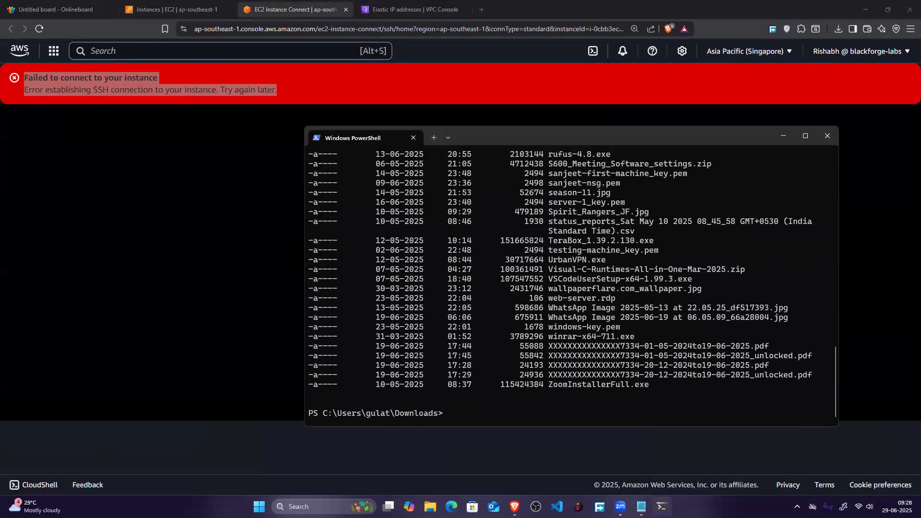
scroll(565, 268, "up", 1)
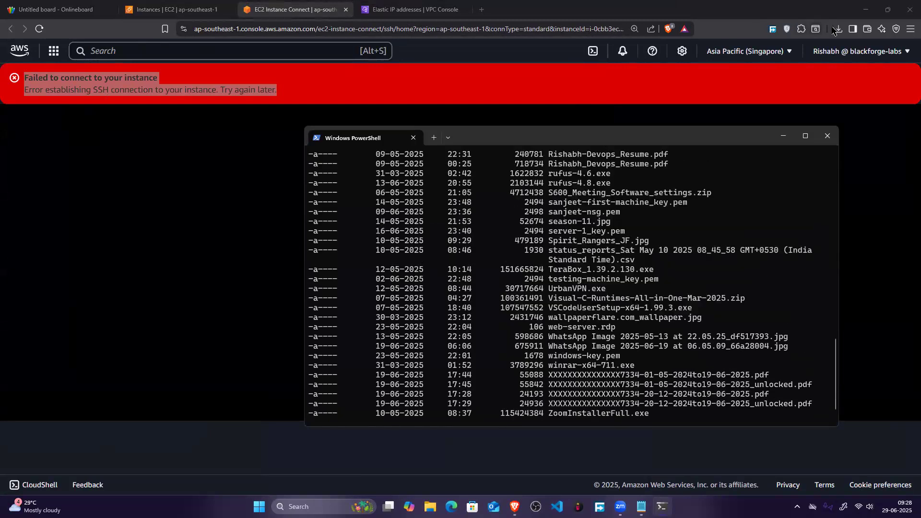
scroll(512, 259, "up", 20)
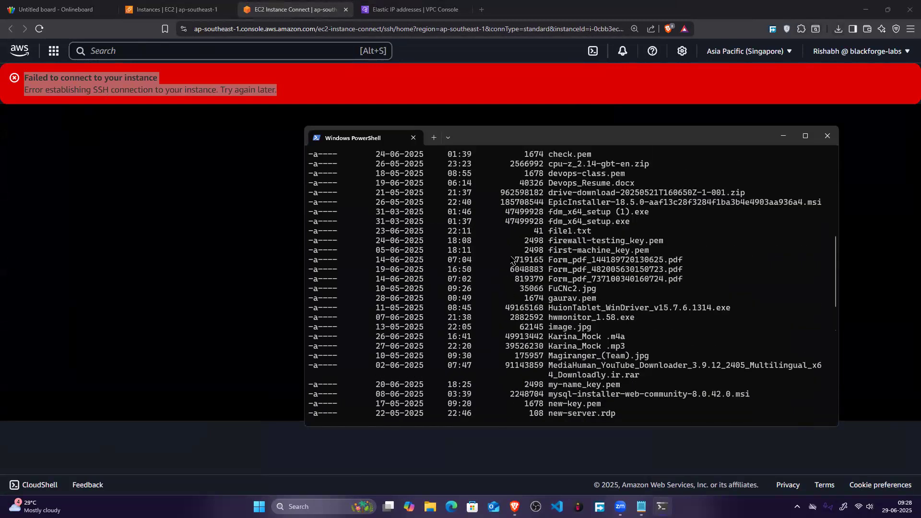
scroll(512, 259, "up", 2)
scroll(535, 235, "down", 3)
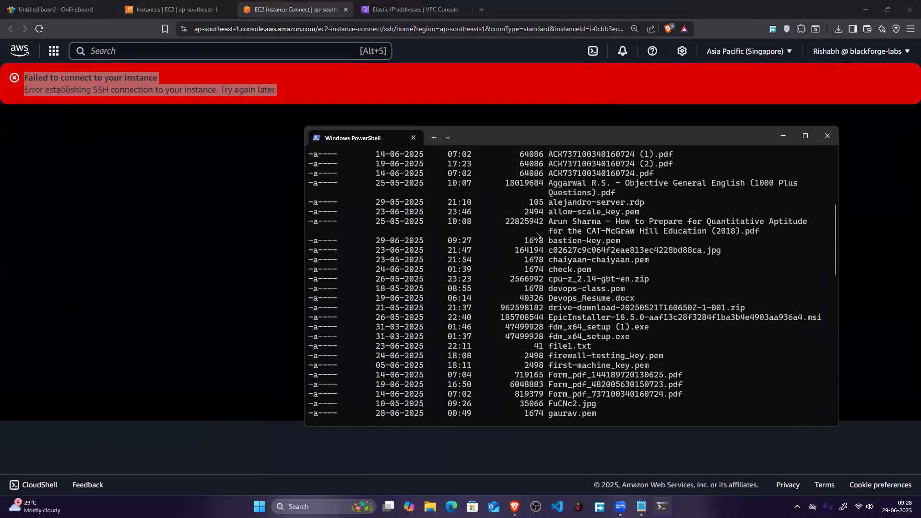
left_click_drag(549, 241, 623, 243)
scroll(506, 285, "down", 20)
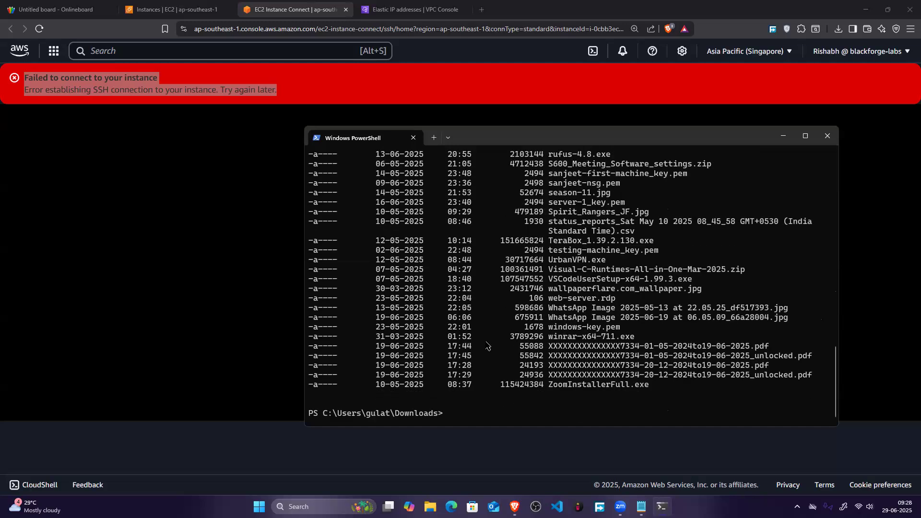
Step: Connect over SSH to bastion-server as ec2-user at 54.254.113.69 using bastion-key.pem, and accept the host's fingerprint
type("ssh -iu")
type("ba")
type("s")
key("Tab")
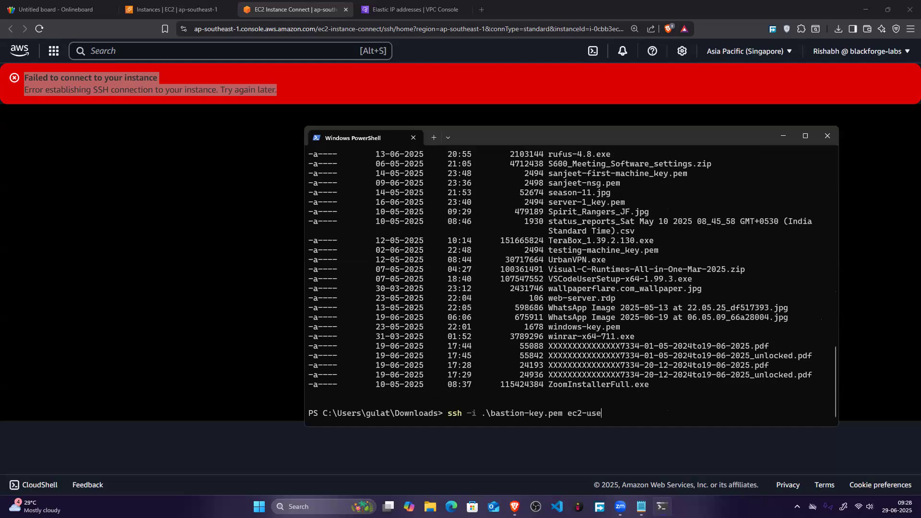
left_click(175, 8)
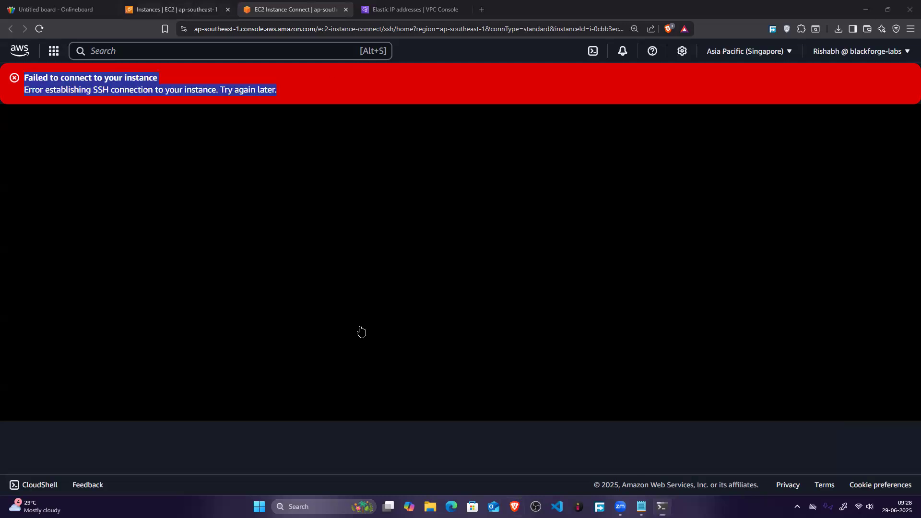
left_click(414, 396)
left_click(662, 506)
key("ctrl+v")
key("Return")
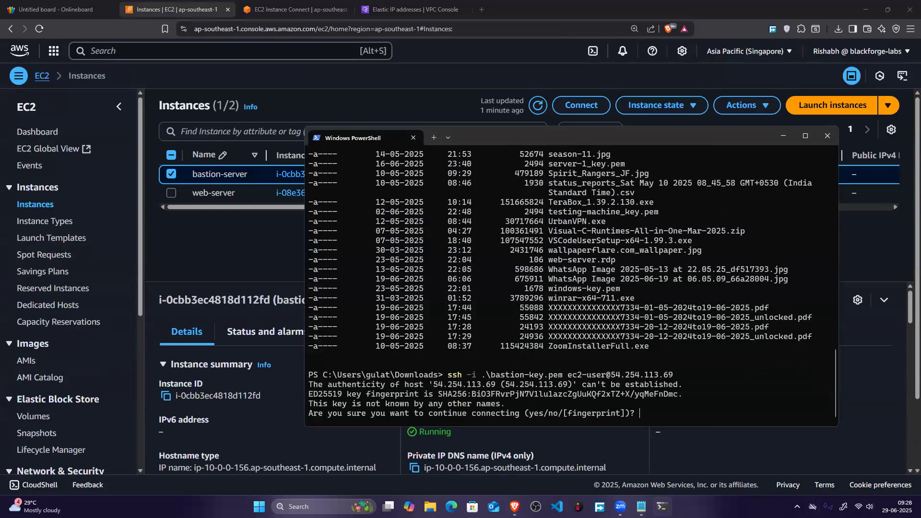
type("yes")
key("Return")
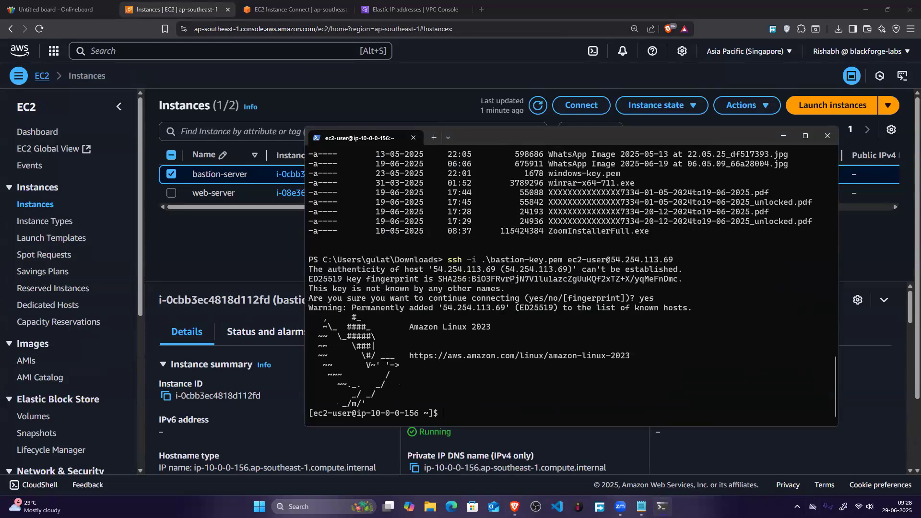
type("ping www.google.com")
key("Return")
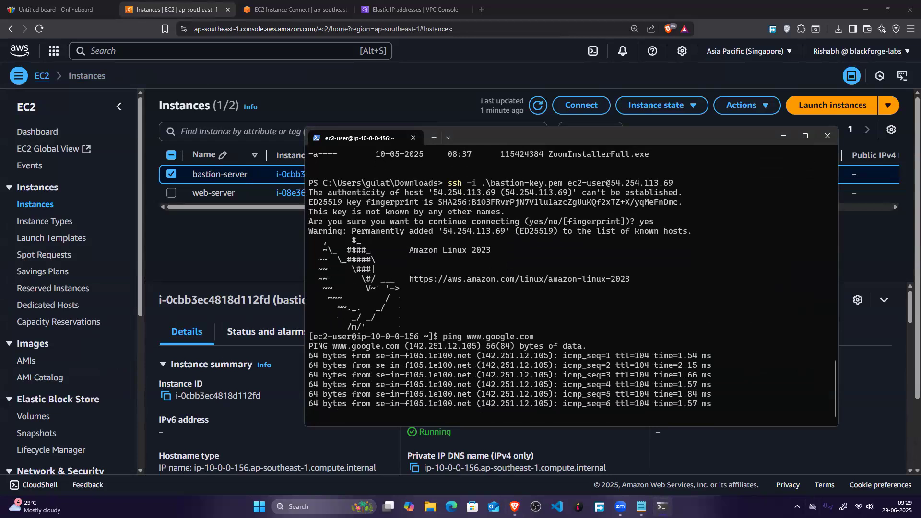
key("ctrl+c")
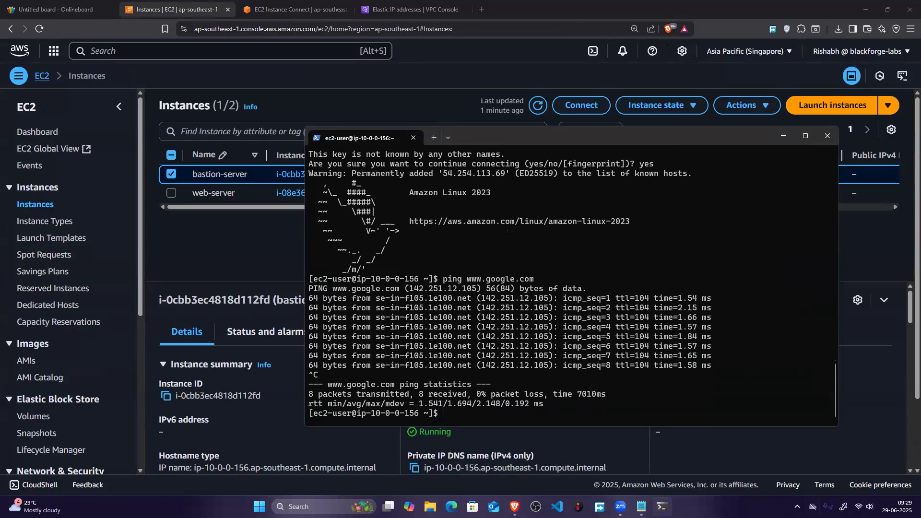
left_click(460, 96)
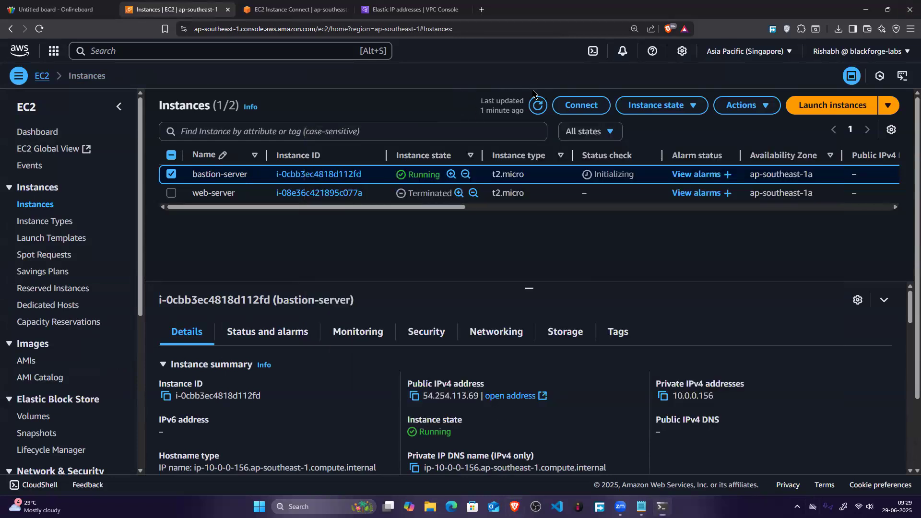
Step: Refresh the instances list, start launching a new EC2 instance and name it private-machine
left_click(534, 106)
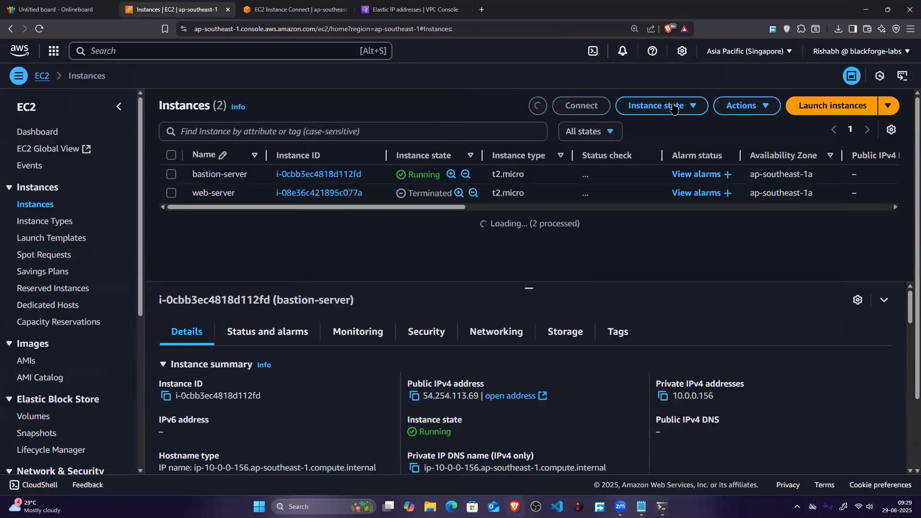
left_click(810, 106)
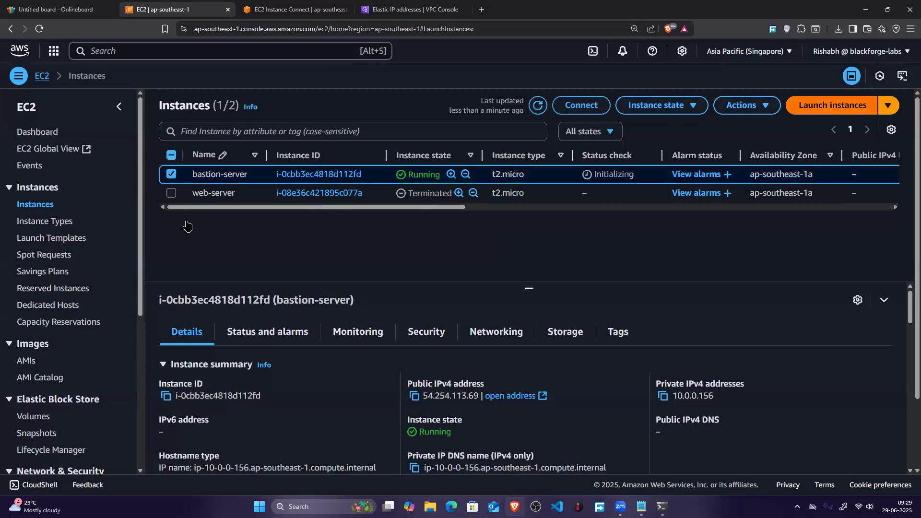
left_click(127, 249)
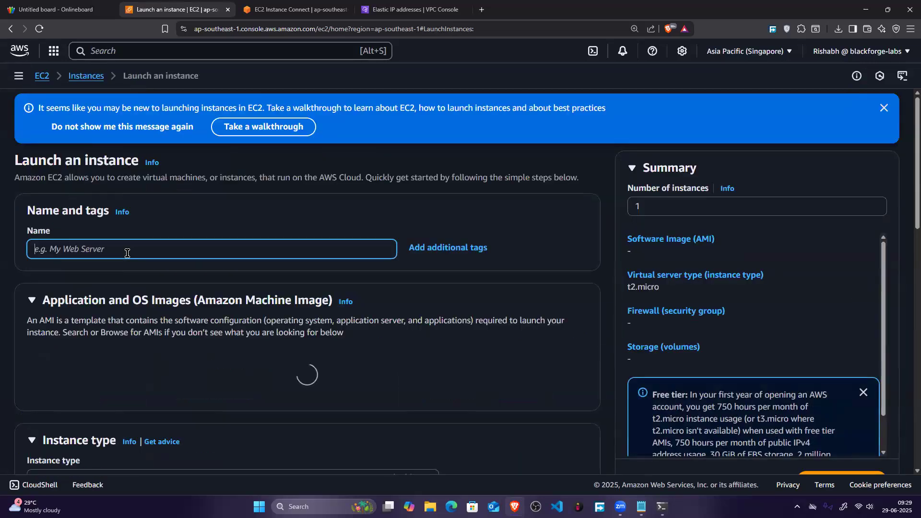
type("pr")
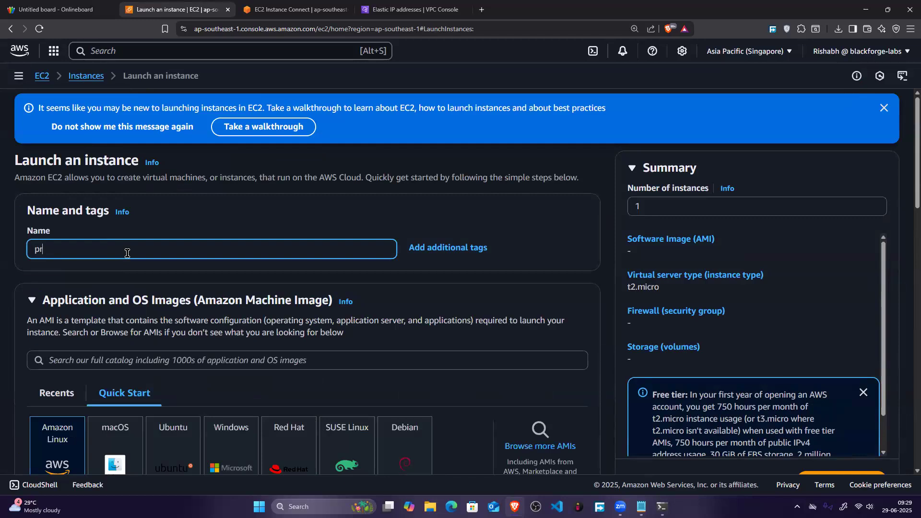
type("ivate-machine")
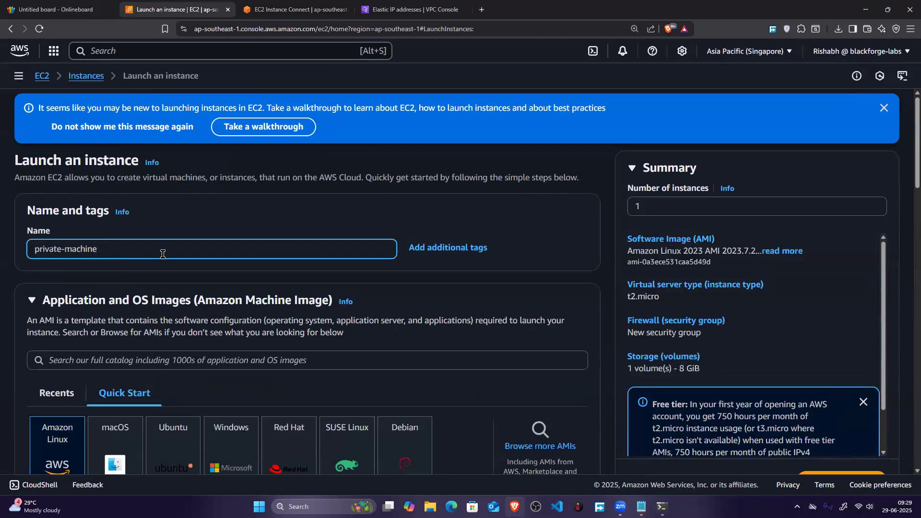
Step: Choose bastion-key as the key pair for the private-machine instance
scroll(271, 305, "down", 4)
scroll(250, 309, "down", 10)
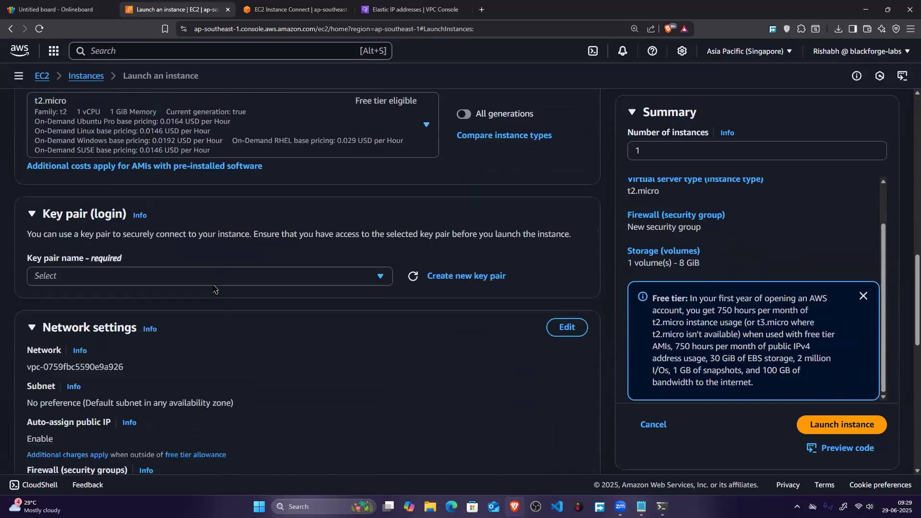
left_click(213, 285)
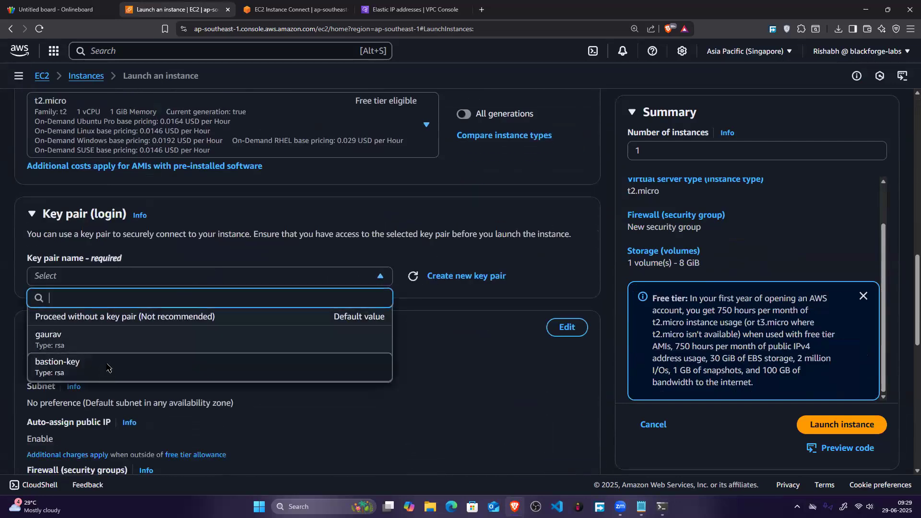
left_click(107, 368)
scroll(385, 302, "down", 3)
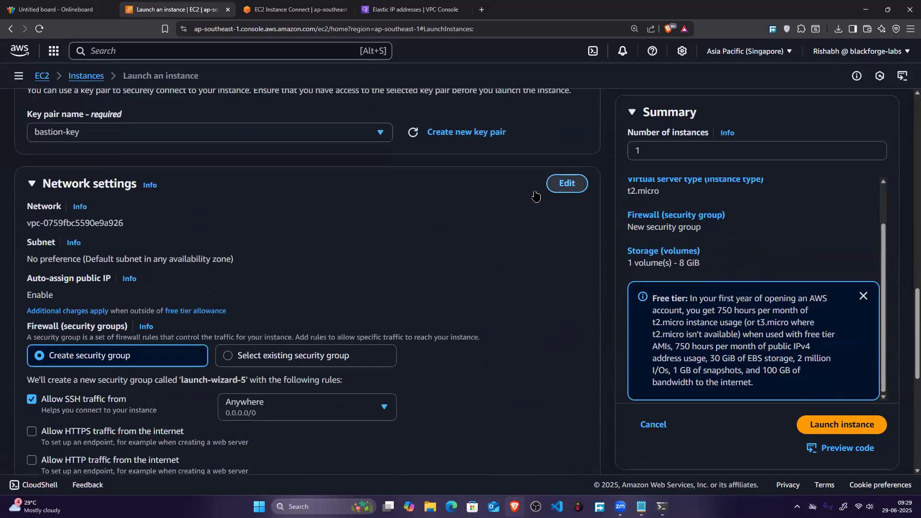
Step: Edit the network settings to use VPC vpc-0f252fdfb5446cf53 and place the instance in the s2-private subnet
left_click(551, 187)
left_click(140, 228)
left_click(148, 271)
left_click(148, 270)
scroll(215, 249, "down", 1)
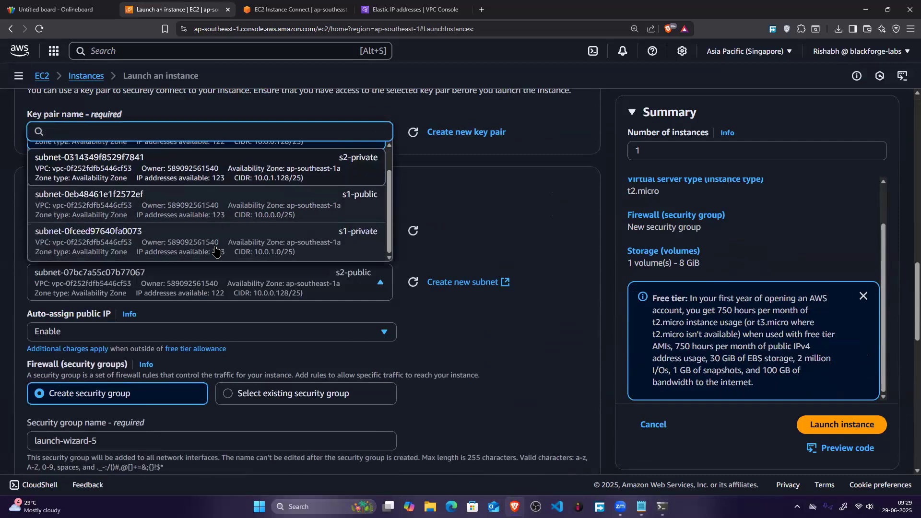
scroll(215, 249, "up", 1)
scroll(214, 205, "down", 1)
left_click(215, 174)
scroll(66, 213, "down", 5)
scroll(66, 214, "down", 3)
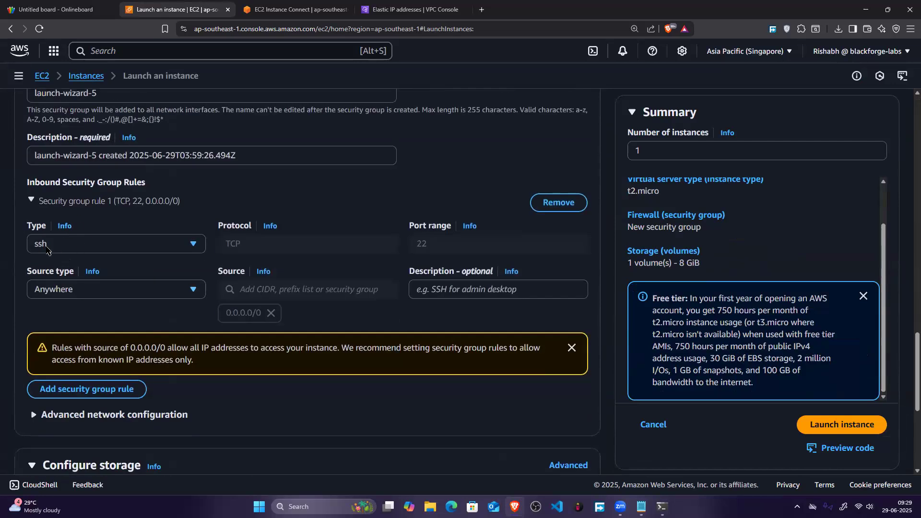
Step: Restrict the inbound SSH rule of the new security group to the custom source 10.0.0.0/23
left_click(50, 243)
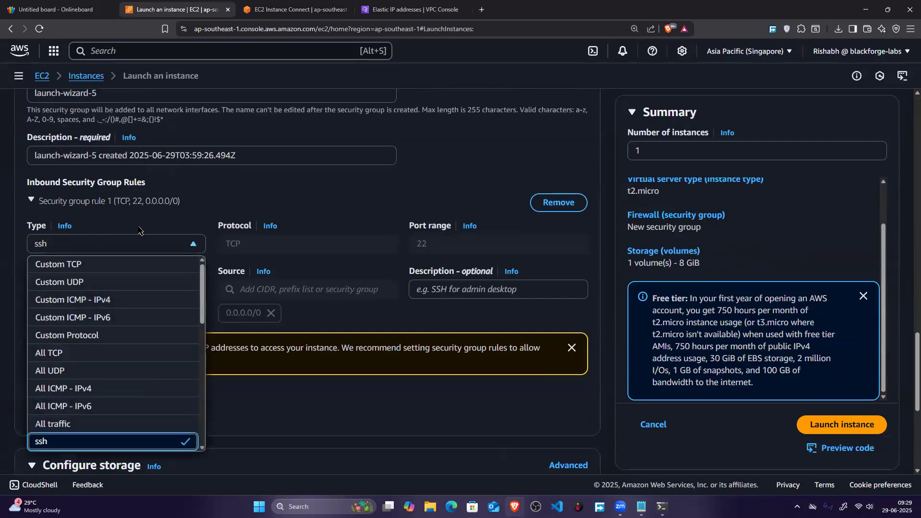
left_click(156, 217)
left_click(79, 291)
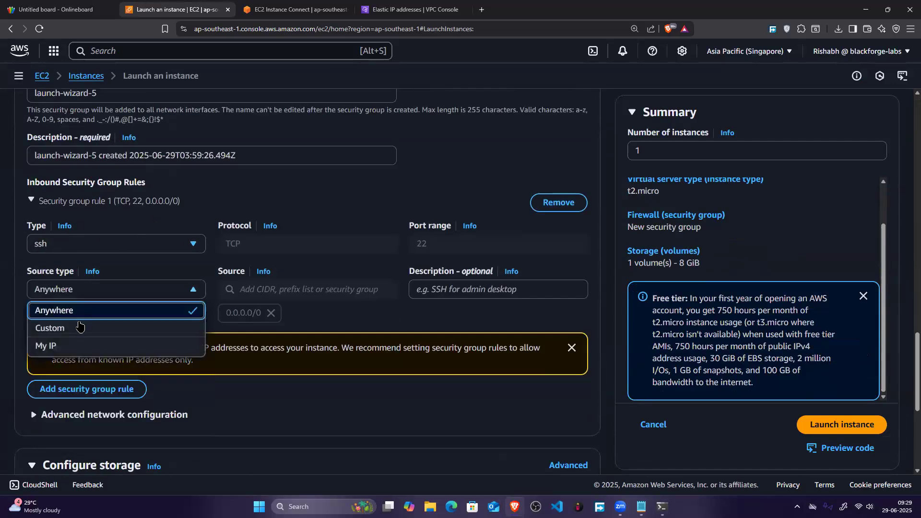
left_click(53, 326)
left_click(228, 287)
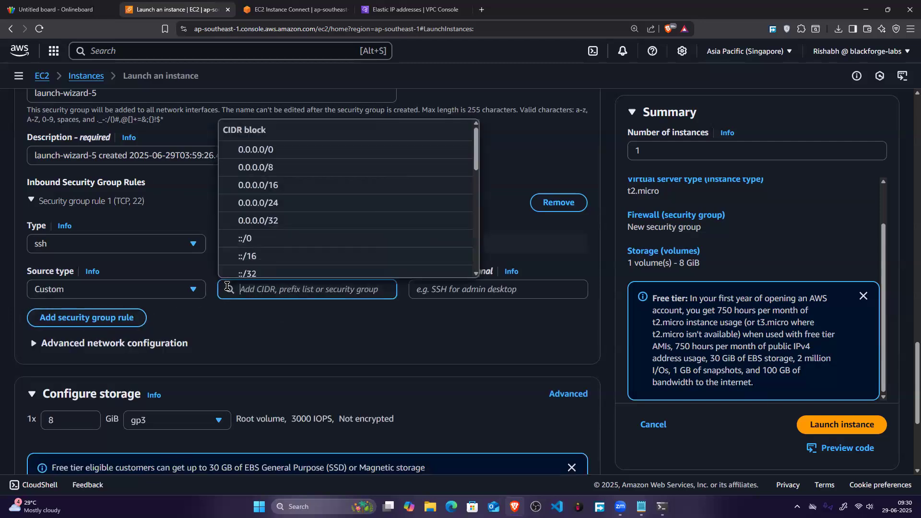
type("1")
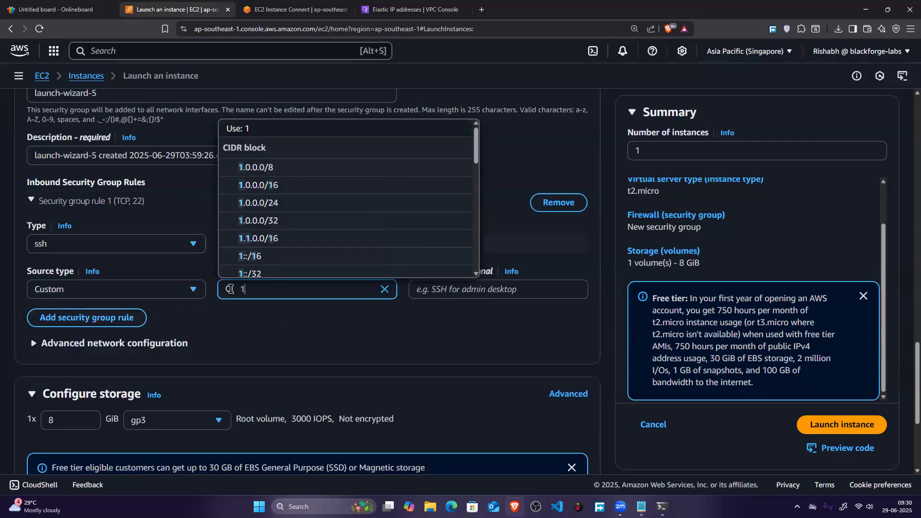
type("0.0.0.0")
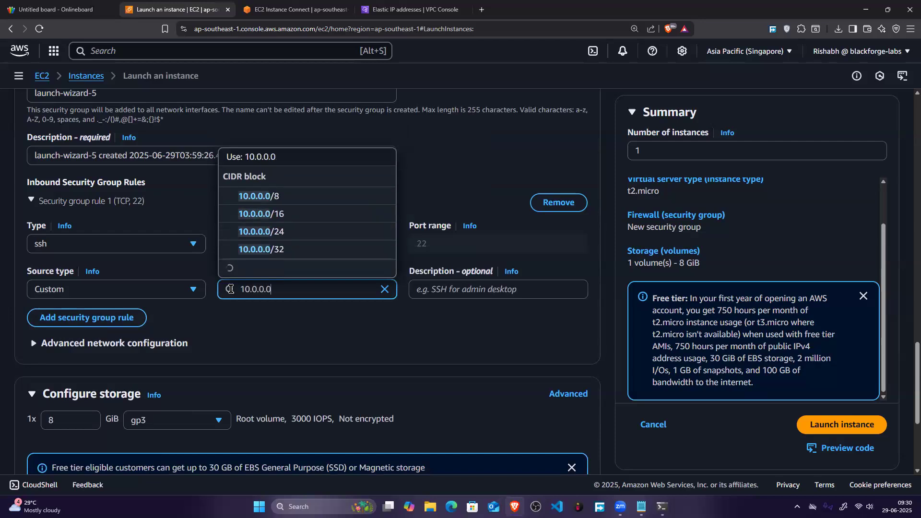
type("/")
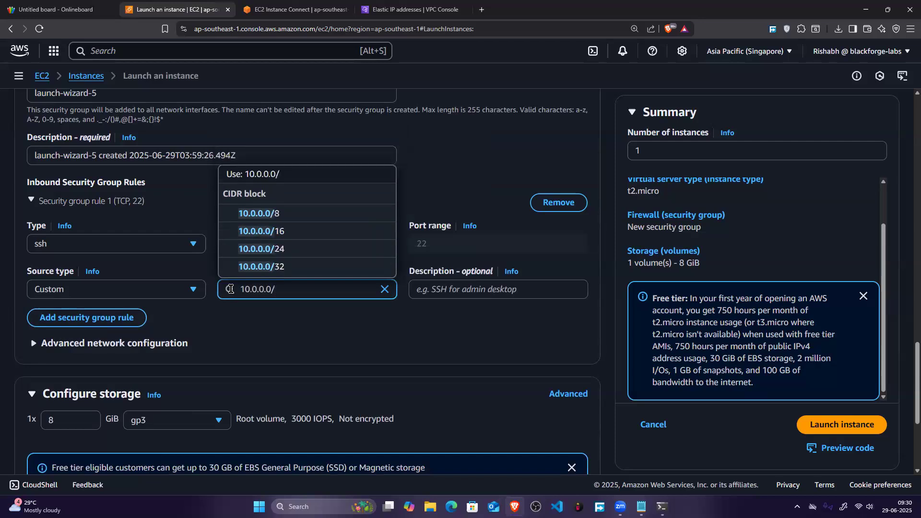
type("24")
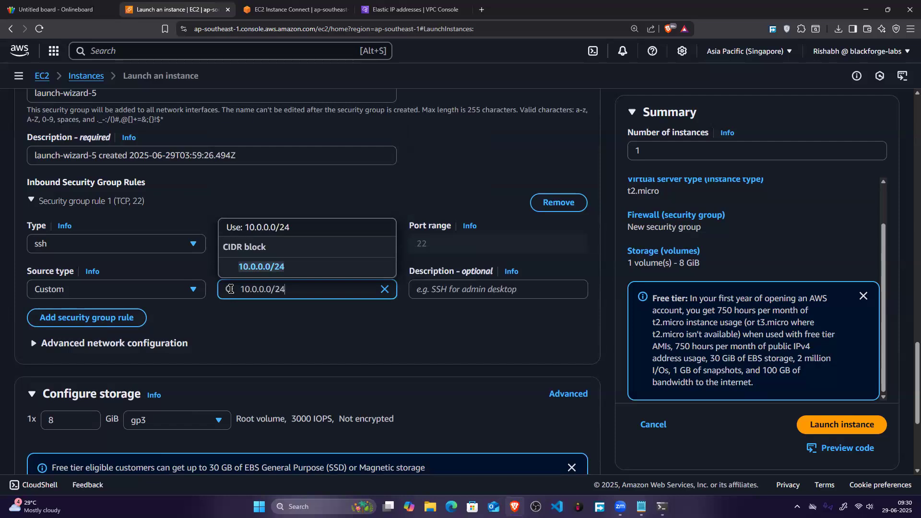
key("BackSpace")
type("3")
left_click(315, 274)
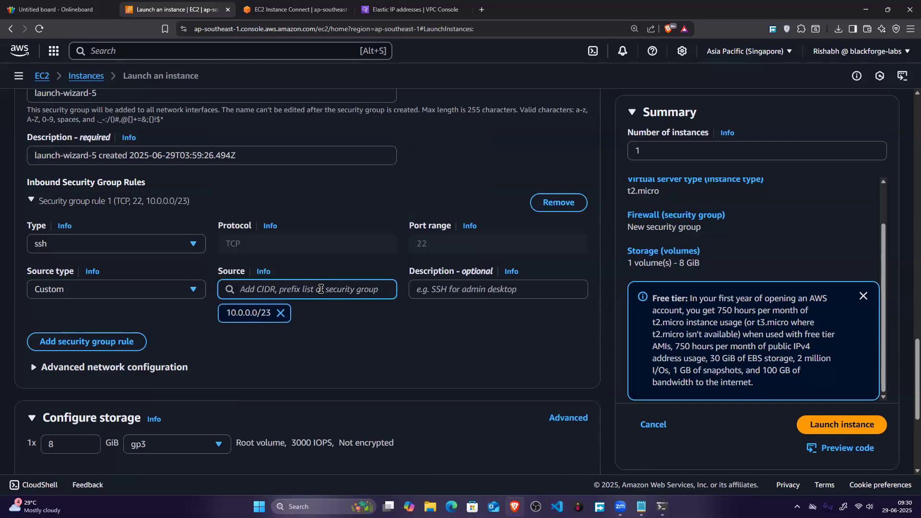
Step: Open the EC2 instances list in the spare browser tab and highlight bastion-server's private IPv4 address in its details
left_click(288, 6)
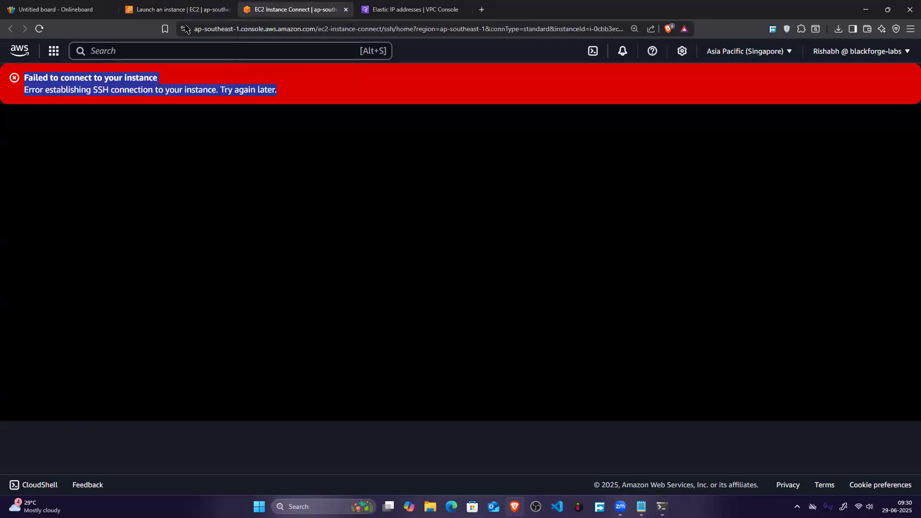
left_click(20, 56)
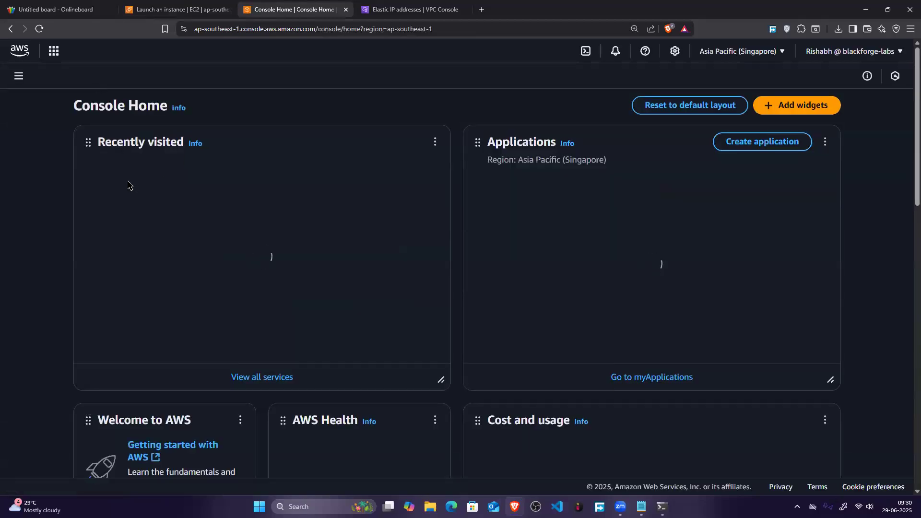
left_click(118, 191)
key("ctrl+shift+Tab")
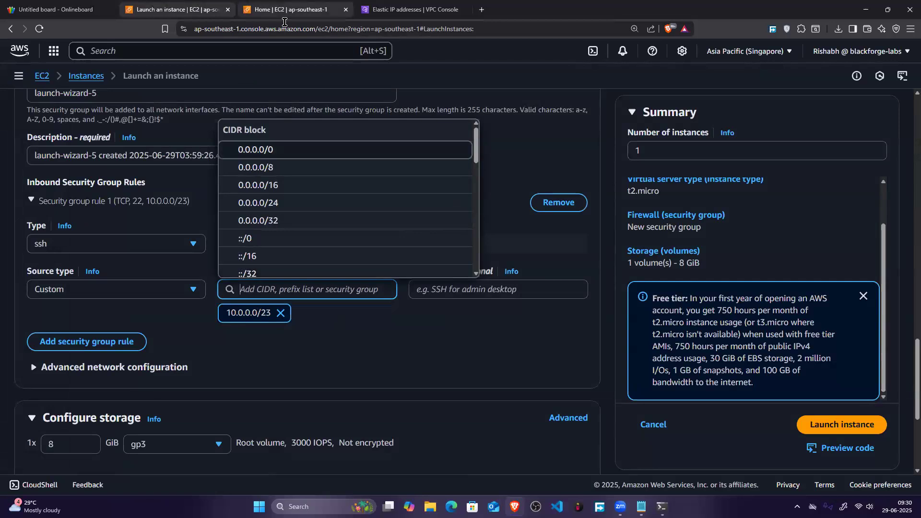
left_click(270, 5)
left_click(36, 204)
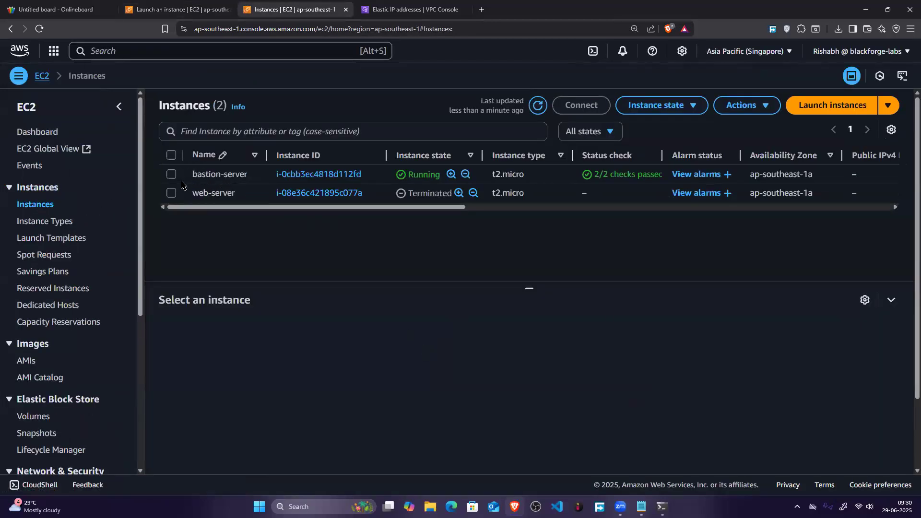
left_click(183, 182)
left_click_drag(673, 395, 721, 397)
left_click(741, 389)
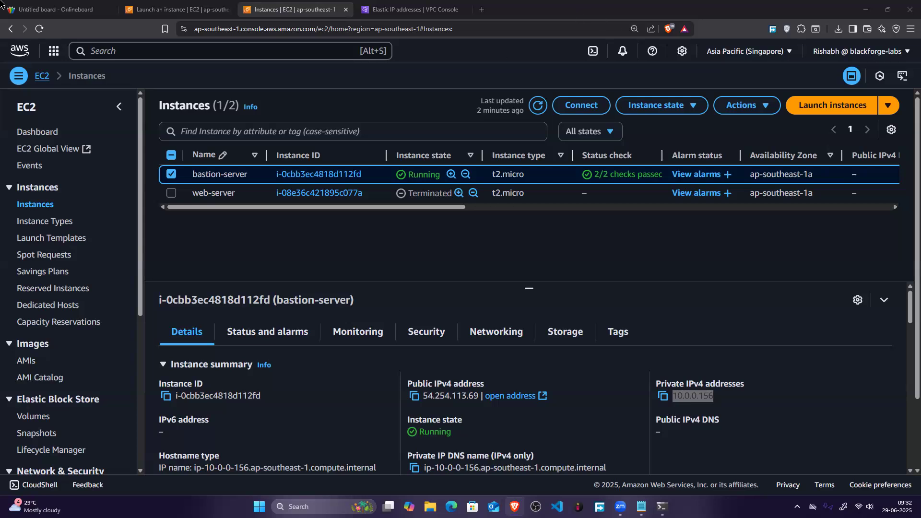
Step: Switch to the Onlineboard whiteboard, find an empty area and draw a circled # in white
left_click(34, 6)
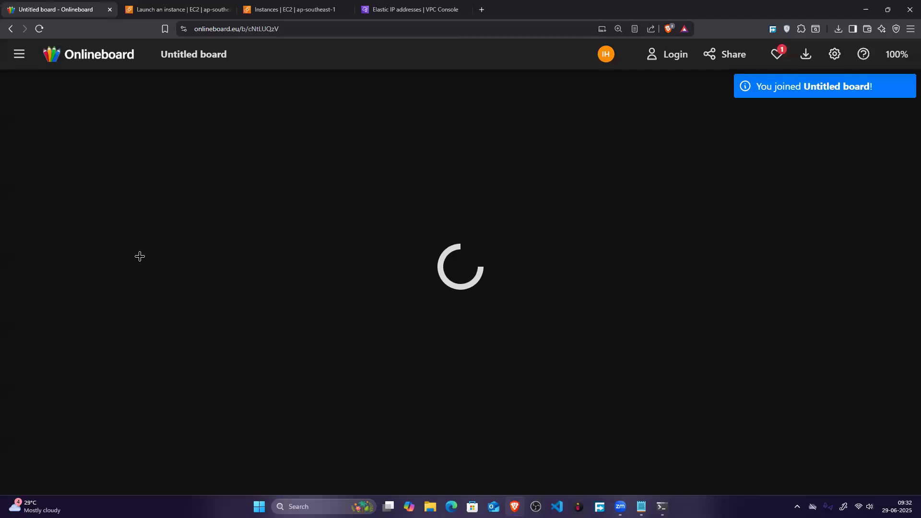
scroll(197, 256, "down", 4)
scroll(197, 256, "down", 4)
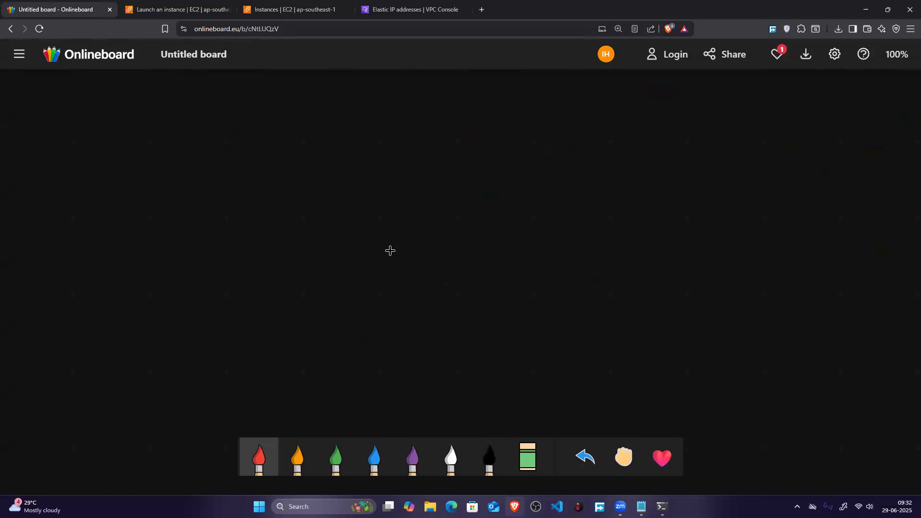
left_click(450, 456)
left_click_drag(138, 114, 139, 124)
left_click_drag(146, 111, 150, 118)
mouse_move(134, 126)
left_mouse_down()
mouse_move(151, 124)
mouse_move(153, 101)
left_mouse_up()
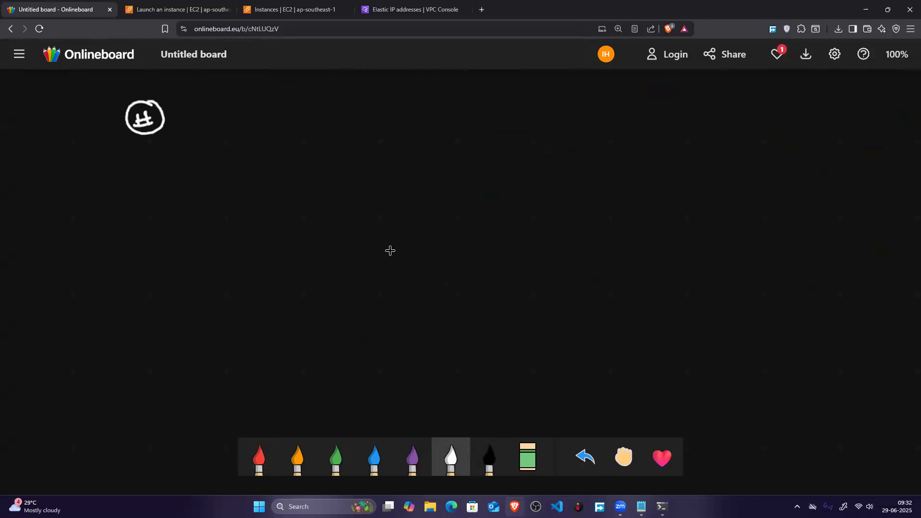
Step: Write a double-underlined VPC heading in white with two branches labelled S1 and S2 in orange
mouse_move(296, 113)
left_mouse_down()
mouse_move(310, 112)
mouse_move(317, 129)
left_mouse_up()
left_click_drag(316, 116, 339, 133)
left_click_drag(302, 143, 342, 138)
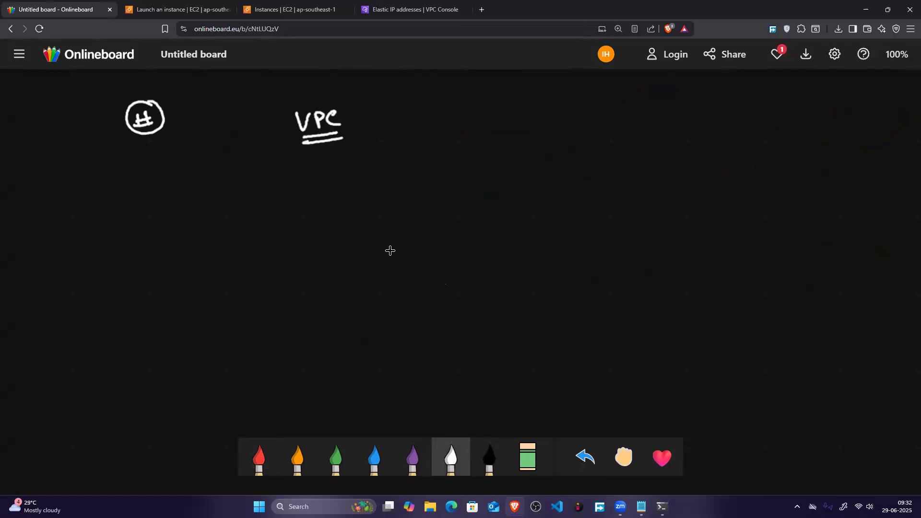
mouse_move(339, 138)
left_mouse_down()
mouse_move(382, 164)
mouse_move(340, 186)
mouse_move(384, 193)
left_mouse_up()
left_click(298, 458)
mouse_move(403, 151)
left_mouse_down()
mouse_move(392, 164)
mouse_move(411, 166)
mouse_move(400, 199)
mouse_move(433, 196)
left_mouse_up()
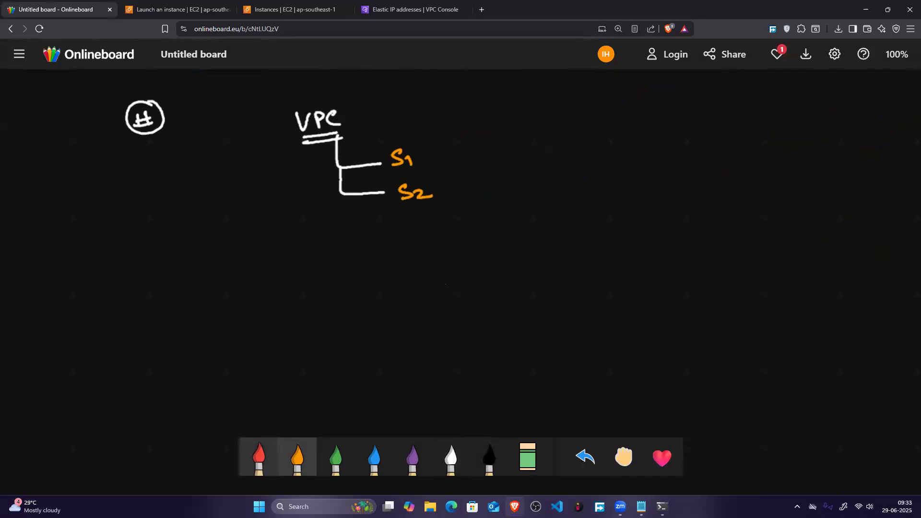
Step: Circle S1 and S2 in red and draw a red arrow pointing outward from each
left_click(259, 461)
mouse_move(412, 141)
left_mouse_down()
mouse_move(379, 161)
mouse_move(416, 142)
left_mouse_up()
mouse_move(408, 176)
left_mouse_down()
mouse_move(390, 202)
mouse_move(496, 156)
mouse_move(482, 164)
left_mouse_up()
mouse_move(442, 191)
left_mouse_down()
mouse_move(504, 188)
mouse_move(497, 197)
left_mouse_up()
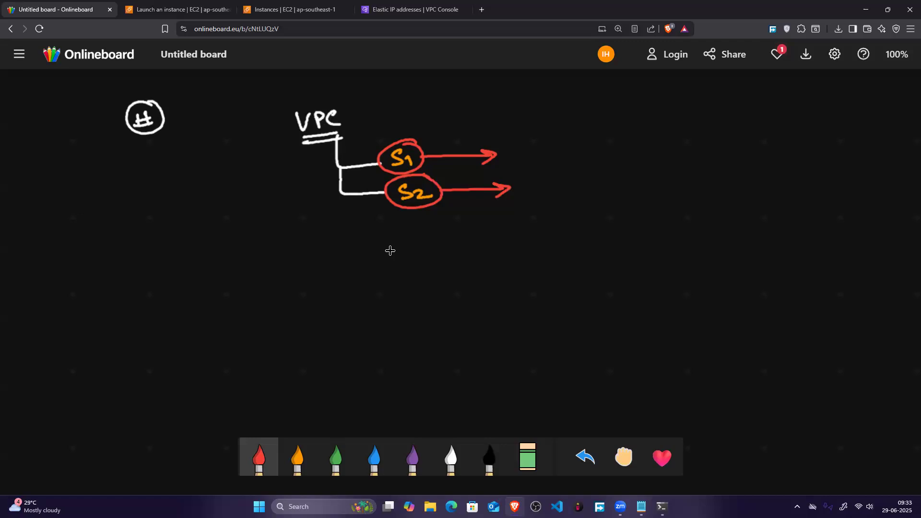
Step: Write EC2 three times in orange at the ends of the subnet arrows
left_click(297, 458)
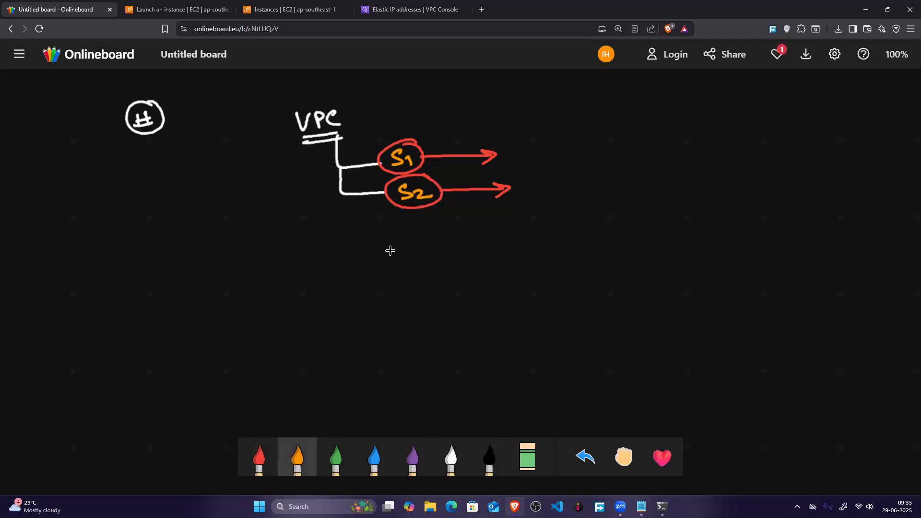
mouse_move(517, 122)
left_mouse_down()
mouse_move(503, 136)
mouse_move(521, 139)
left_mouse_up()
mouse_move(533, 124)
left_mouse_down()
mouse_move(525, 139)
mouse_move(554, 137)
mouse_move(518, 150)
mouse_move(530, 159)
left_mouse_up()
mouse_move(539, 151)
left_mouse_down()
mouse_move(552, 158)
mouse_move(527, 173)
mouse_move(538, 180)
left_mouse_up()
mouse_move(546, 172)
left_mouse_down()
mouse_move(541, 179)
mouse_move(563, 179)
left_mouse_up()
Step: Bracket the EC2 labels in green and write a double-underlined Public beside the bracket
left_click(335, 459)
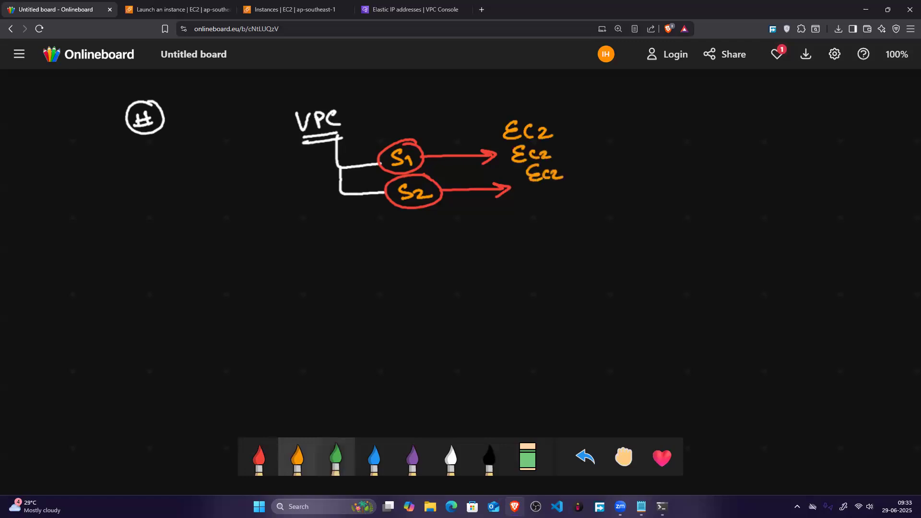
left_click_drag(580, 138, 583, 199)
left_click_drag(597, 166, 652, 165)
left_click_drag(647, 150, 699, 159)
left_click_drag(701, 143, 709, 154)
left_click_drag(718, 146, 711, 154)
left_click_drag(663, 170, 718, 164)
left_click_drag(667, 176, 718, 171)
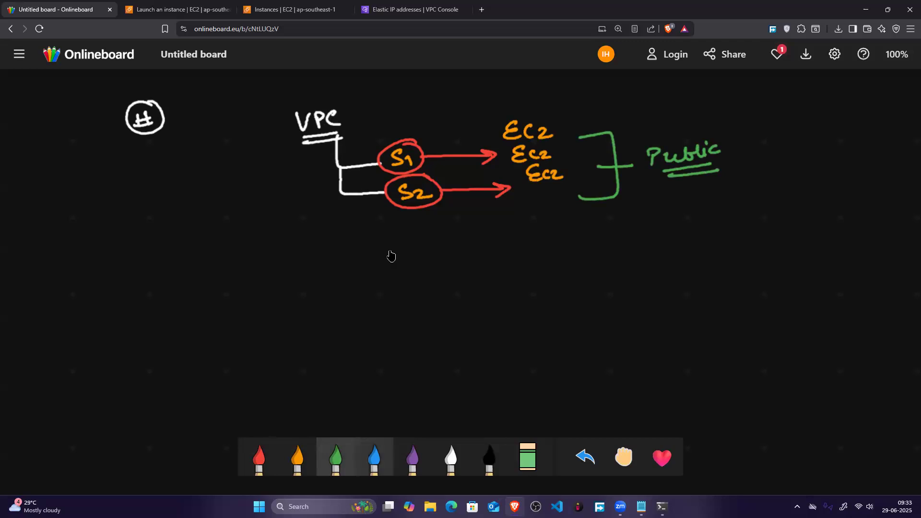
Step: In orange, draw an arrow pointing away from VPC, box the EC2 labels and annotate them "They dont have internet"
left_click(298, 457)
mouse_move(282, 128)
left_mouse_down()
mouse_move(234, 136)
mouse_move(255, 145)
left_mouse_up()
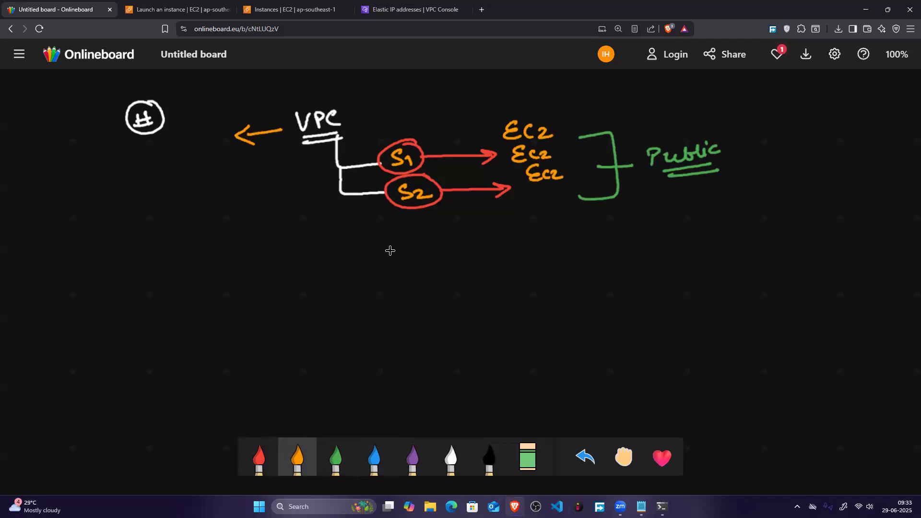
mouse_move(541, 109)
left_mouse_down()
mouse_move(499, 129)
mouse_move(523, 197)
mouse_move(583, 154)
mouse_move(532, 110)
mouse_move(591, 121)
mouse_move(618, 110)
left_mouse_up()
mouse_move(605, 100)
left_mouse_down()
mouse_move(624, 97)
mouse_move(635, 110)
mouse_move(658, 101)
mouse_move(643, 128)
left_mouse_up()
mouse_move(672, 89)
left_mouse_down()
mouse_move(679, 106)
mouse_move(767, 92)
left_mouse_up()
mouse_move(742, 116)
left_mouse_down()
mouse_move(743, 127)
mouse_move(739, 112)
mouse_move(756, 111)
left_mouse_up()
mouse_move(759, 108)
left_mouse_down()
mouse_move(761, 121)
mouse_move(814, 106)
left_mouse_up()
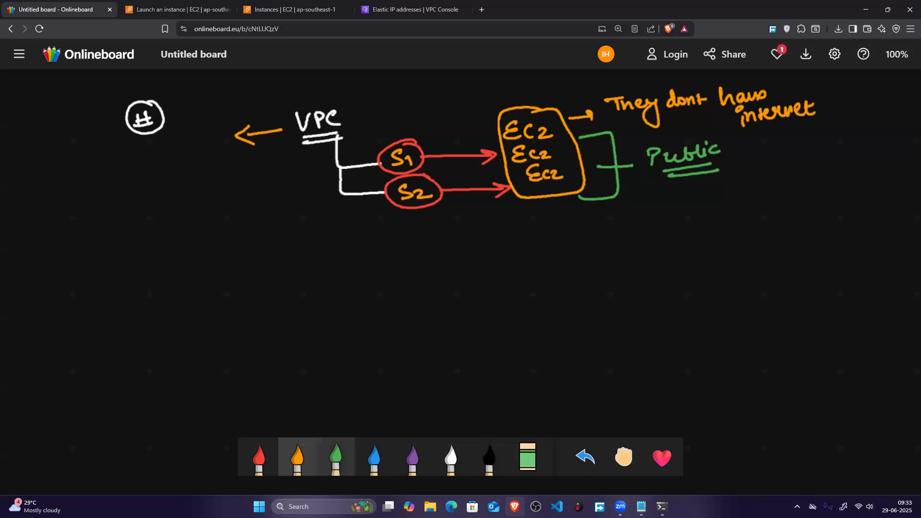
Step: Write Internet Gateway in green beneath the circled #, underline Gateway and link the label to an R
left_click(335, 457)
mouse_move(181, 144)
left_mouse_down()
mouse_move(180, 157)
mouse_move(193, 156)
mouse_move(167, 151)
left_mouse_up()
left_click_drag(70, 156, 70, 171)
mouse_move(56, 157)
left_mouse_down()
mouse_move(83, 151)
mouse_move(77, 168)
left_mouse_up()
left_click_drag(76, 171, 139, 155)
left_click_drag(130, 145, 132, 157)
left_click_drag(80, 178, 82, 186)
mouse_move(77, 183)
left_mouse_down()
mouse_move(91, 190)
mouse_move(143, 168)
mouse_move(150, 176)
left_mouse_up()
mouse_move(153, 165)
left_mouse_down()
mouse_move(157, 185)
mouse_move(126, 190)
left_mouse_up()
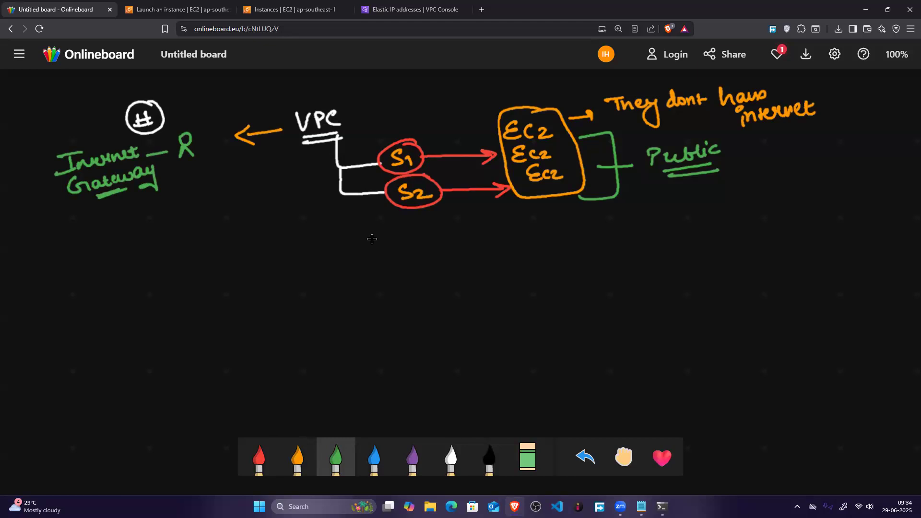
Step: Scribble a red zigzag link between the R and VPC, and box the Internet Gateway label and R in orange
left_click(259, 457)
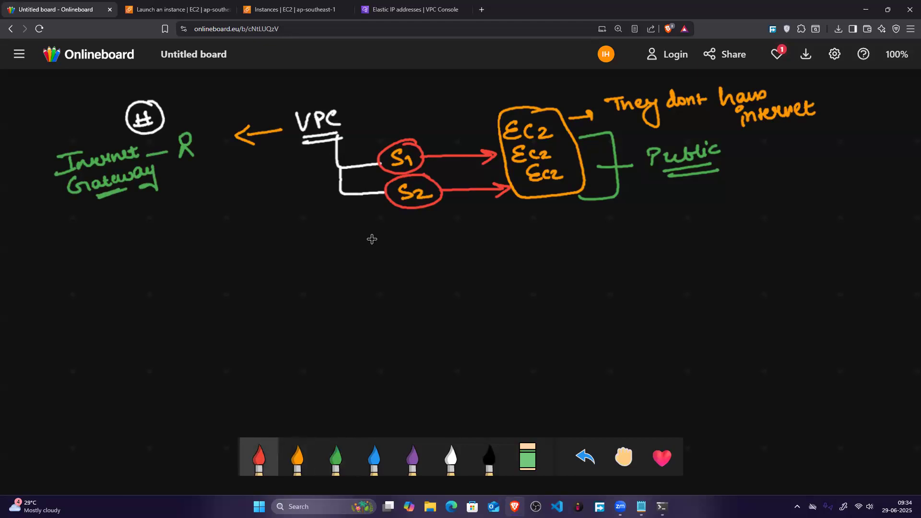
left_click_drag(205, 140, 290, 127)
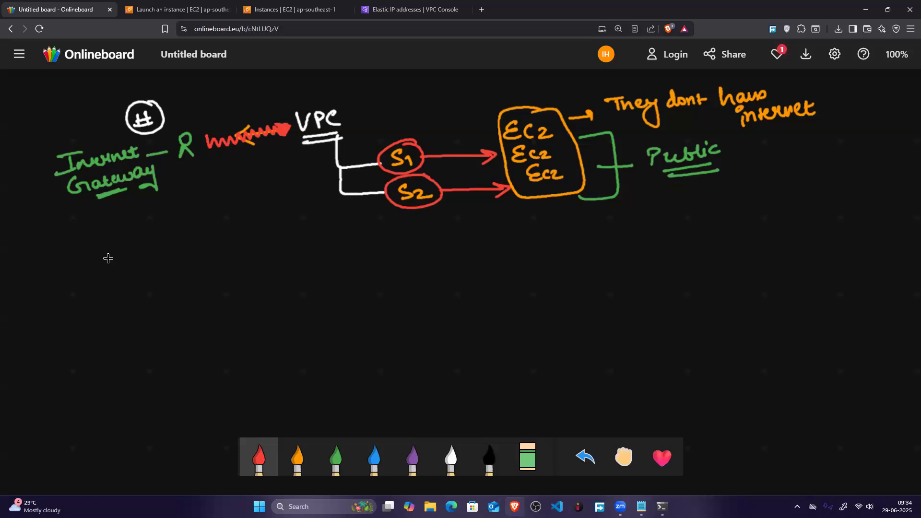
left_click(298, 457)
mouse_move(40, 155)
left_mouse_down()
mouse_move(46, 220)
mouse_move(169, 207)
left_mouse_up()
mouse_move(42, 144)
left_mouse_down()
mouse_move(96, 131)
mouse_move(203, 130)
mouse_move(211, 194)
mouse_move(150, 207)
left_mouse_up()
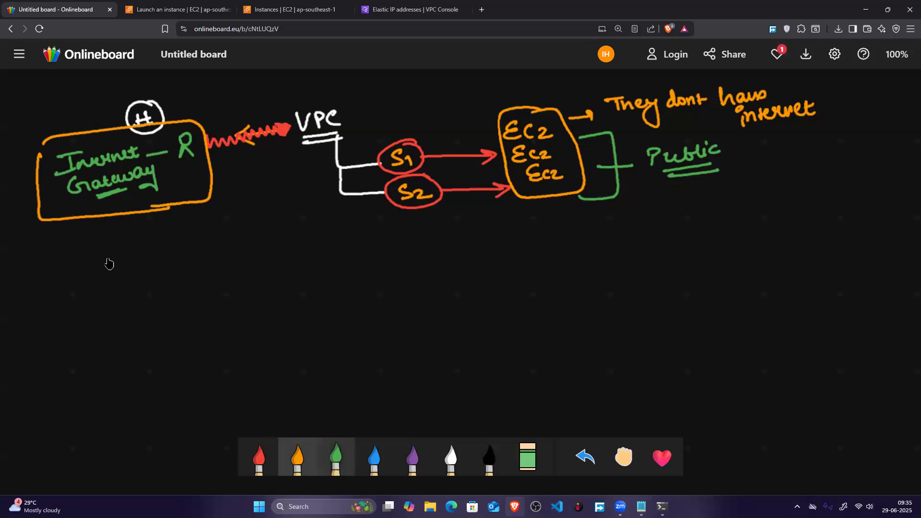
Step: Draw four white stick figures below the Internet Gateway box and connect each one to it with a curved line
left_click(450, 458)
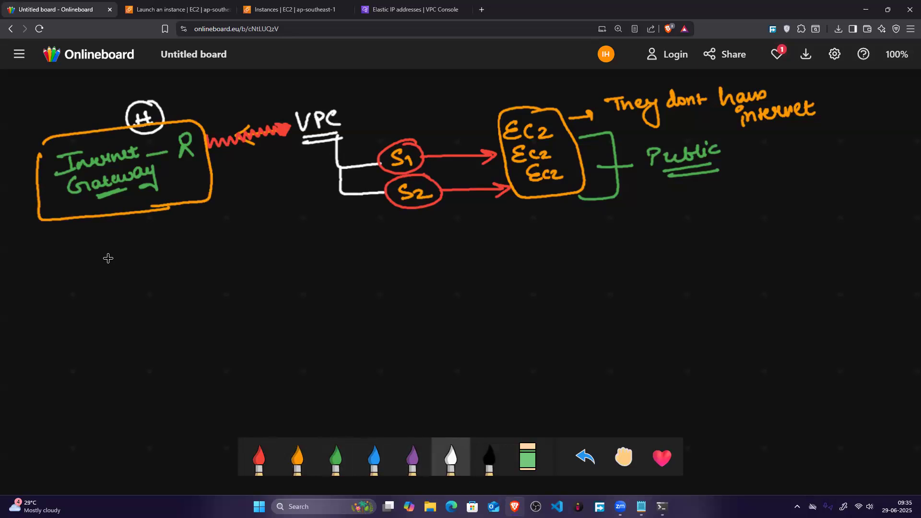
left_click_drag(94, 281, 106, 306)
left_click_drag(135, 280, 127, 301)
mouse_move(137, 290)
left_mouse_down()
mouse_move(148, 299)
mouse_move(172, 273)
left_mouse_up()
mouse_move(174, 283)
left_mouse_down()
mouse_move(167, 297)
mouse_move(188, 291)
left_mouse_up()
left_click_drag(211, 265, 211, 288)
left_click_drag(218, 281, 226, 285)
mouse_move(107, 219)
left_mouse_down()
mouse_move(102, 268)
mouse_move(127, 267)
left_mouse_up()
mouse_move(143, 220)
left_mouse_down()
mouse_move(167, 263)
mouse_move(205, 258)
left_mouse_up()
left_click_drag(172, 209, 199, 239)
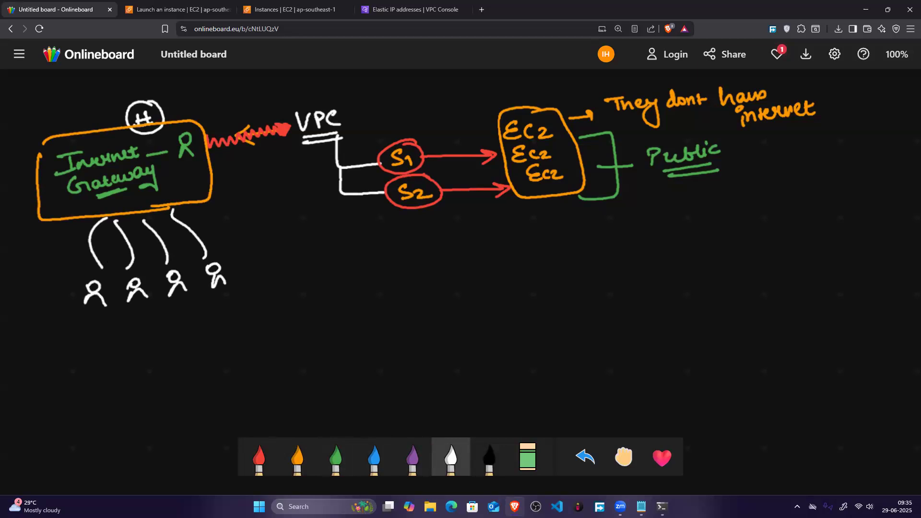
Step: In orange, link the gateway box to a circled VPC and its subnet branches, and write a circled RT above the link
left_click(297, 458)
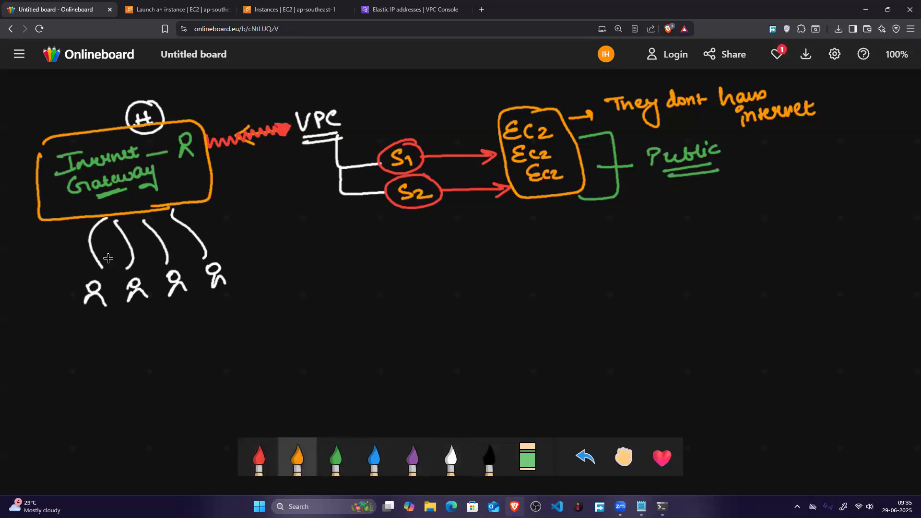
left_click_drag(209, 155, 308, 142)
mouse_move(346, 106)
left_mouse_down()
mouse_move(297, 146)
mouse_move(310, 148)
left_mouse_up()
mouse_move(217, 91)
left_mouse_down()
mouse_move(216, 107)
mouse_move(238, 102)
left_mouse_up()
left_click_drag(232, 90, 254, 76)
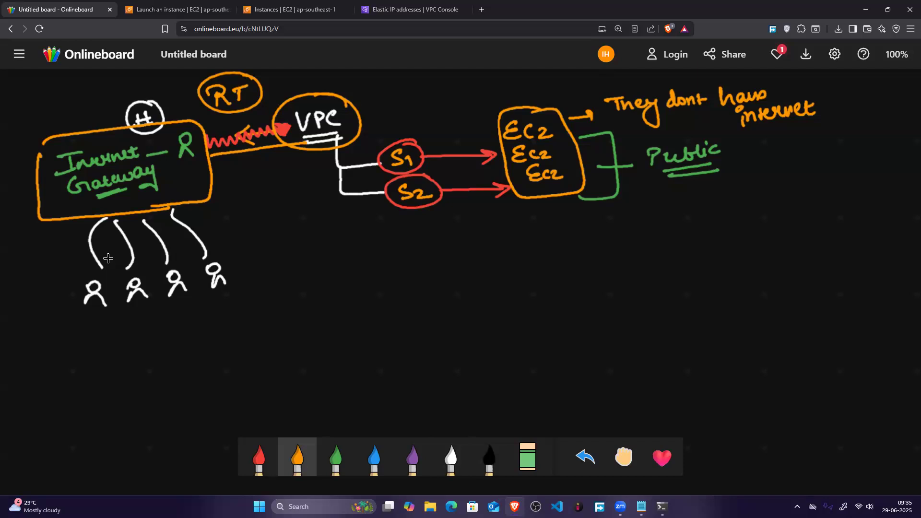
mouse_move(335, 139)
left_mouse_down()
mouse_move(345, 167)
mouse_move(369, 167)
mouse_move(337, 195)
mouse_move(384, 192)
left_mouse_up()
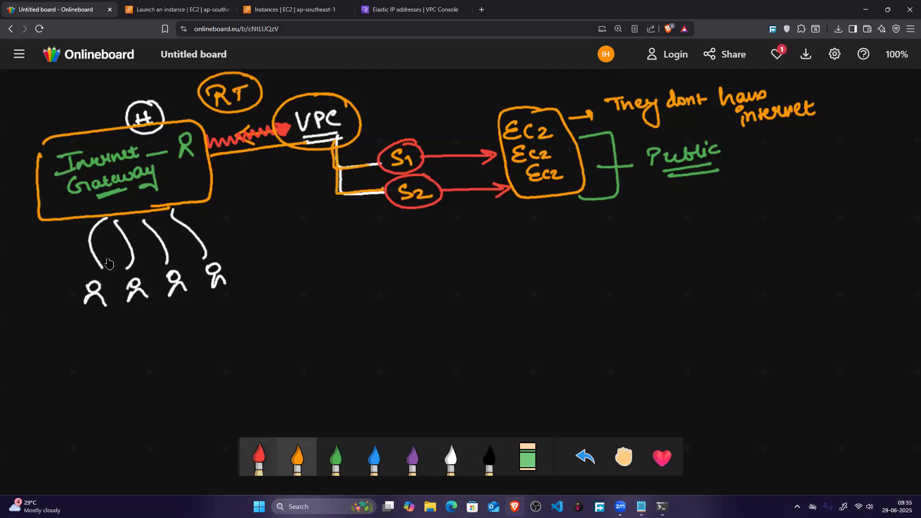
Step: Trace the path from the gateway box through VPC to S1 and S2 with a green zigzag
left_click(259, 458)
left_click(336, 458)
mouse_move(212, 157)
left_mouse_down()
mouse_move(341, 138)
mouse_move(337, 158)
mouse_move(347, 166)
mouse_move(377, 165)
mouse_move(340, 183)
mouse_move(348, 195)
mouse_move(391, 189)
left_mouse_up()
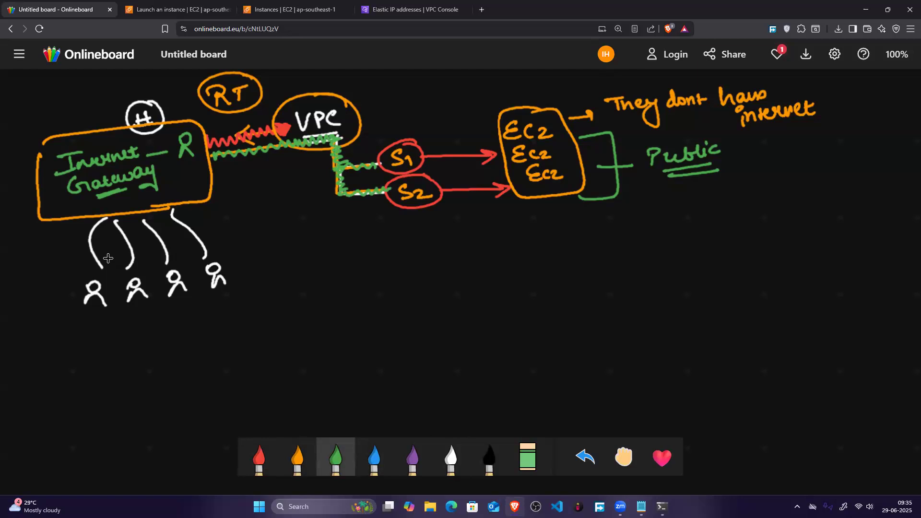
Step: Circle the lowest EC2 in green and link it to a circled My IP label below Public
mouse_move(566, 158)
left_mouse_down()
mouse_move(516, 168)
mouse_move(581, 175)
mouse_move(523, 189)
mouse_move(569, 192)
mouse_move(633, 217)
left_mouse_up()
mouse_move(580, 188)
left_mouse_down()
mouse_move(613, 218)
mouse_move(675, 218)
left_mouse_up()
mouse_move(679, 205)
left_mouse_down()
mouse_move(677, 236)
mouse_move(703, 219)
left_mouse_up()
mouse_move(712, 219)
left_mouse_down()
mouse_move(713, 197)
mouse_move(716, 207)
left_mouse_up()
mouse_move(719, 185)
left_mouse_down()
mouse_move(681, 229)
mouse_move(638, 211)
left_mouse_up()
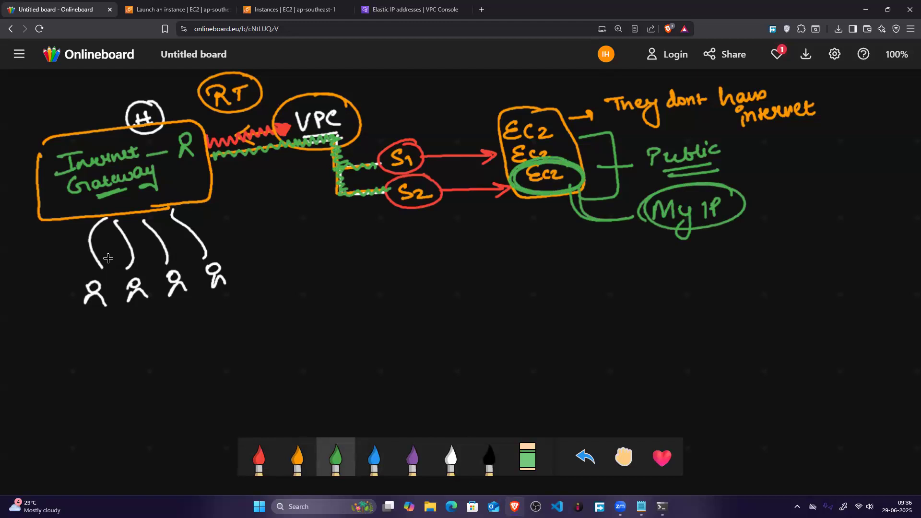
Step: Annotate My IP in white with a note that it will be allowed for connection
left_click(446, 444)
left_click_drag(721, 219, 732, 238)
mouse_move(739, 231)
left_mouse_down()
mouse_move(760, 225)
mouse_move(773, 235)
mouse_move(800, 221)
left_mouse_up()
mouse_move(756, 251)
left_mouse_down()
mouse_move(763, 262)
mouse_move(781, 259)
mouse_move(837, 230)
mouse_move(781, 295)
mouse_move(810, 277)
mouse_move(881, 273)
mouse_move(888, 262)
mouse_move(899, 276)
left_mouse_up()
Step: In the EC2 console, try to connect to bastion-server through EC2 Instance Connect using its public IP as ec2-user
left_click(178, 10)
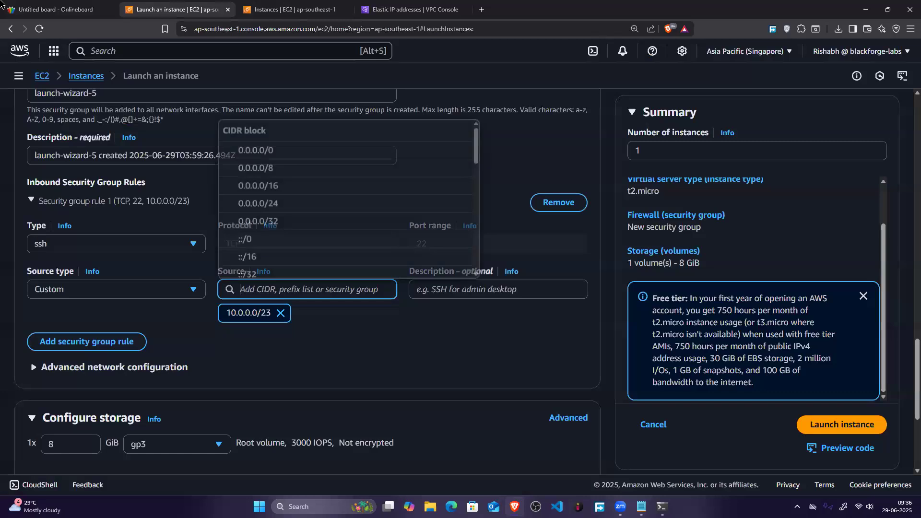
left_click(290, 10)
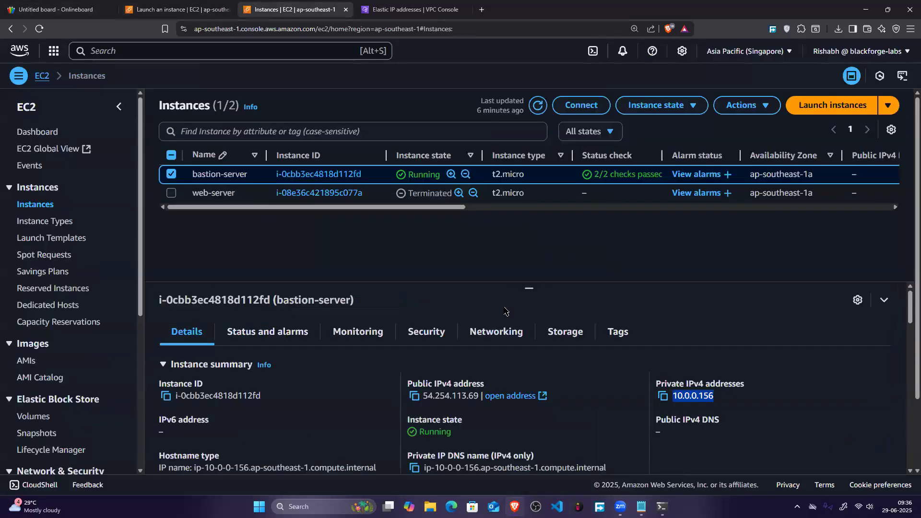
left_click_drag(528, 287, 528, 243)
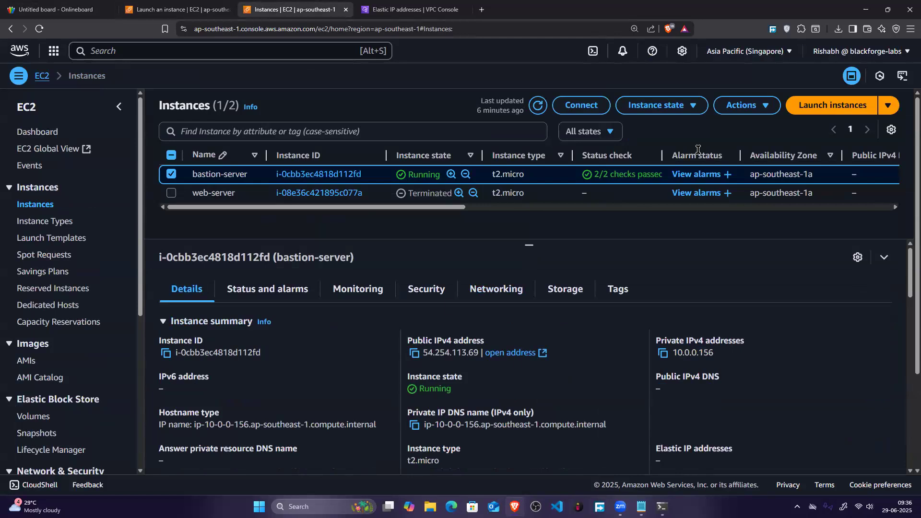
left_click(582, 105)
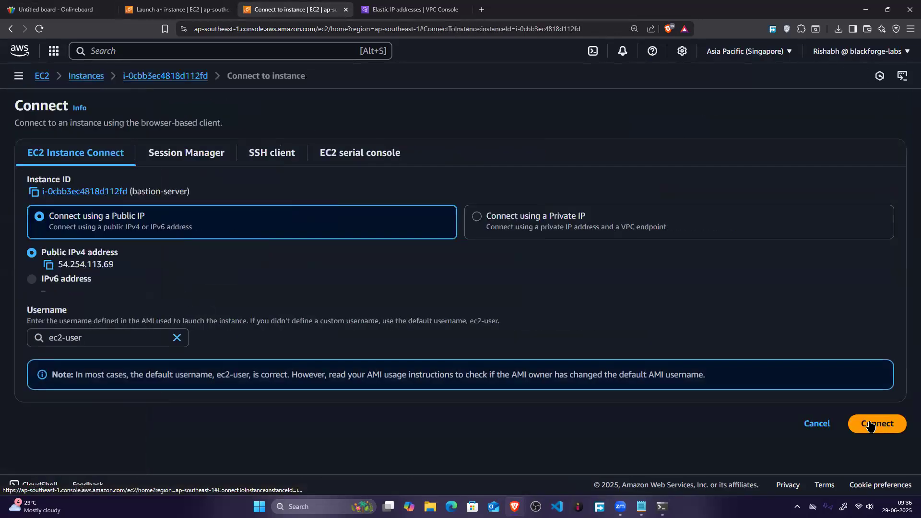
left_click(878, 422)
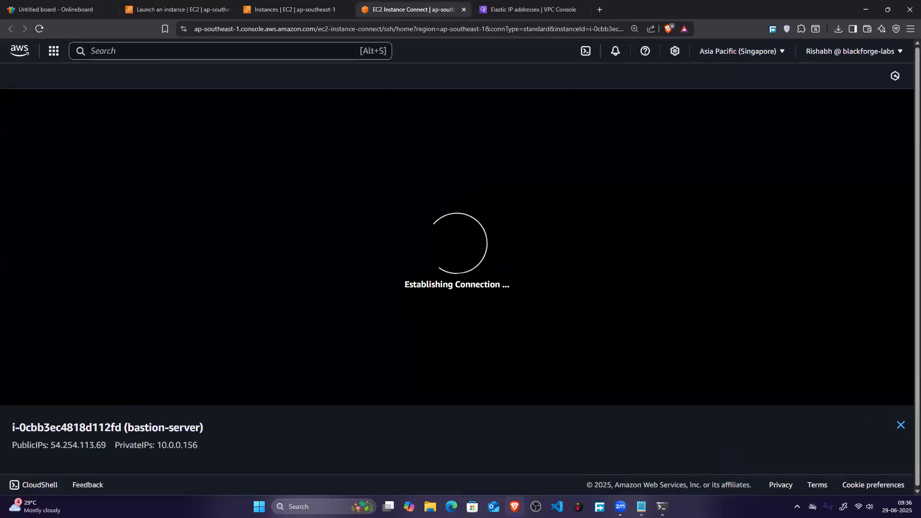
Step: Bring up the terminal's existing SSH session on the bastion server and highlight its login and ping output
mouse_move(661, 506)
left_click(662, 458)
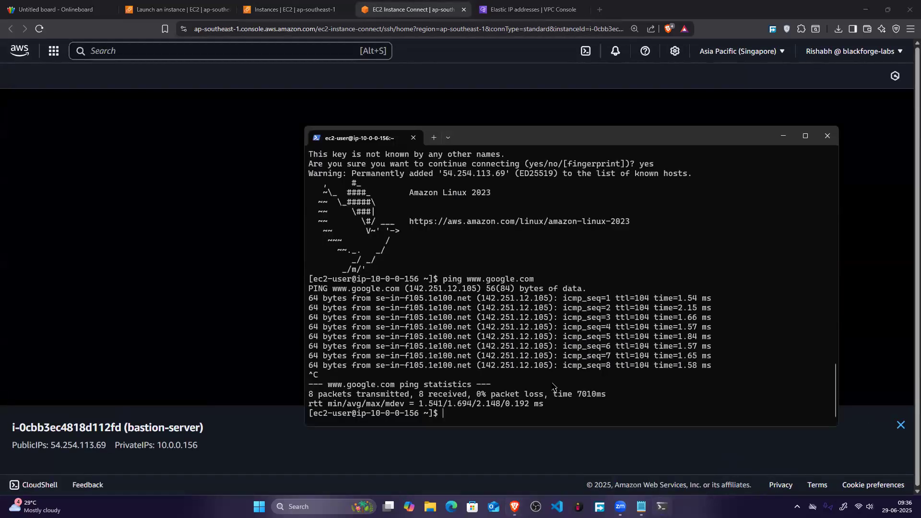
left_click_drag(532, 413, 294, 156)
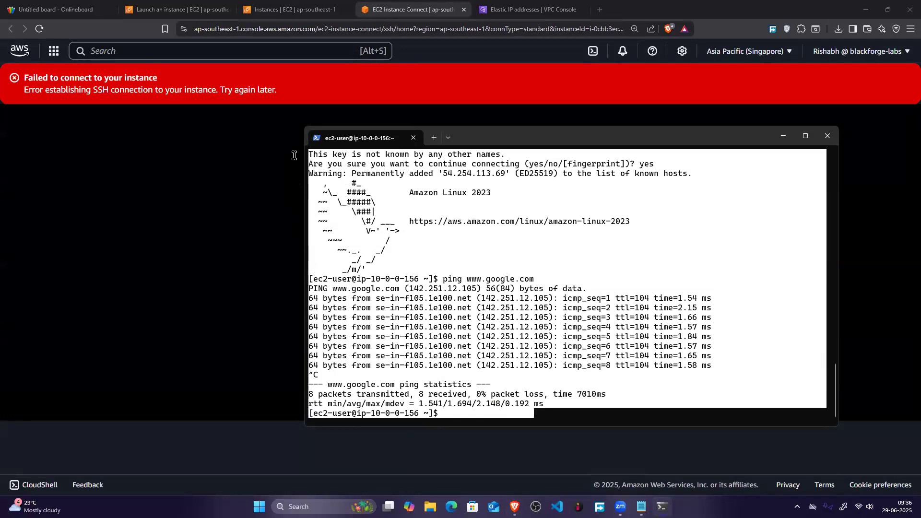
Step: Back on the whiteboard, circle the lowest EC2 in orange and connect it to a circled Bastion label below
left_click(114, 13)
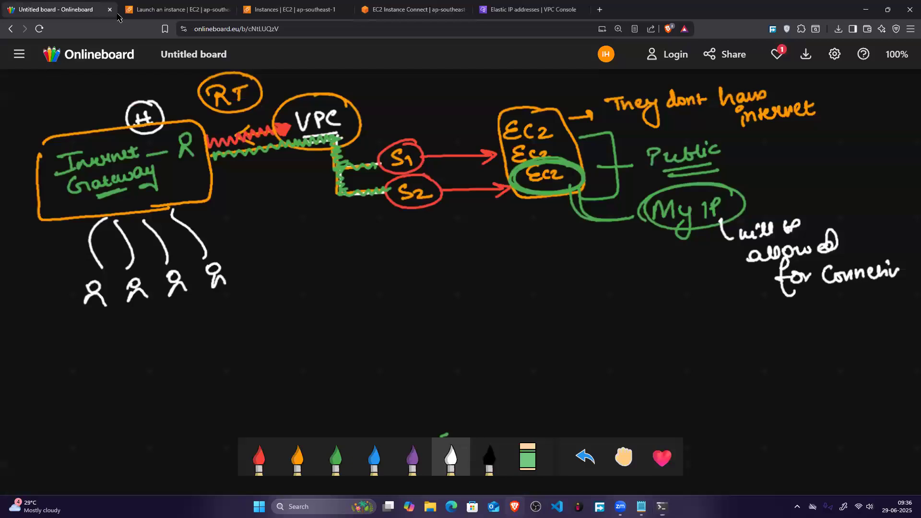
left_click(298, 457)
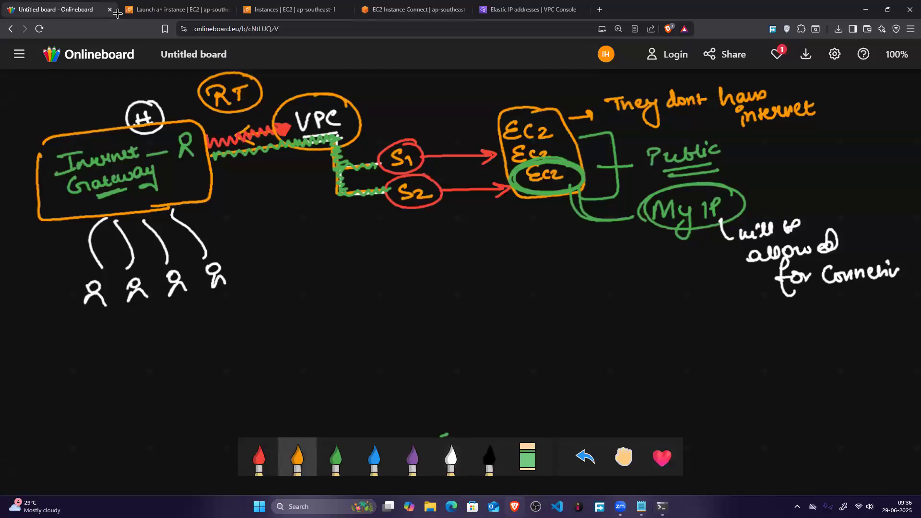
mouse_move(570, 160)
left_mouse_down()
mouse_move(518, 185)
mouse_move(578, 164)
mouse_move(557, 225)
mouse_move(539, 245)
mouse_move(614, 235)
mouse_move(637, 218)
left_mouse_up()
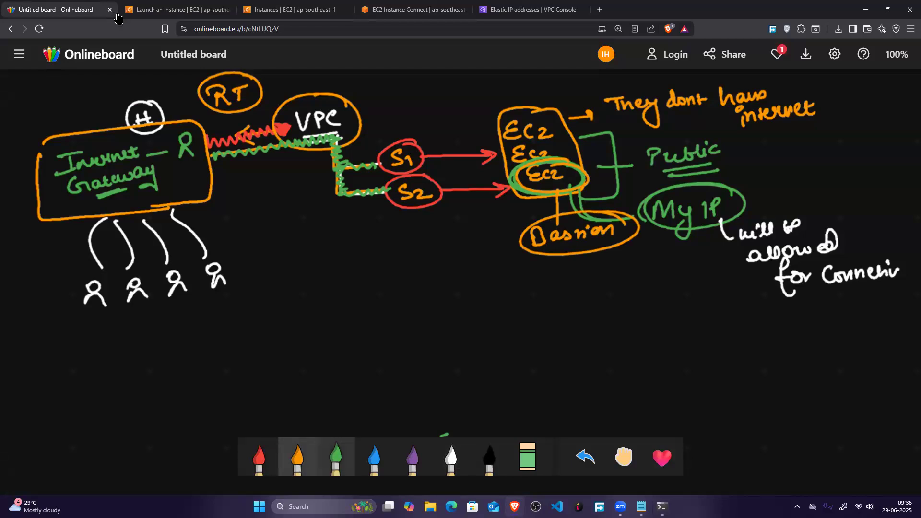
Step: Draw a red arrow curving down from VPC and write S1 - Private and S2 - Private in white at its tip
left_click(259, 458)
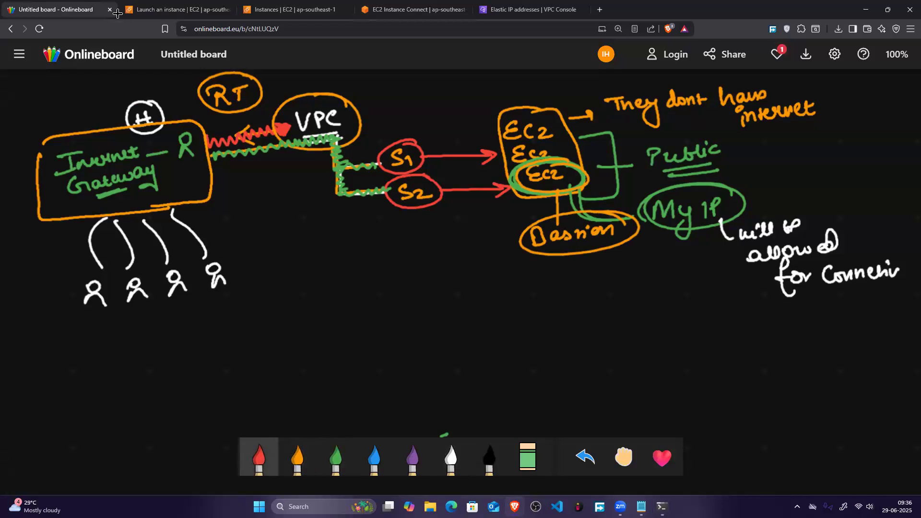
mouse_move(311, 152)
left_mouse_down()
mouse_move(311, 199)
mouse_move(366, 286)
left_mouse_up()
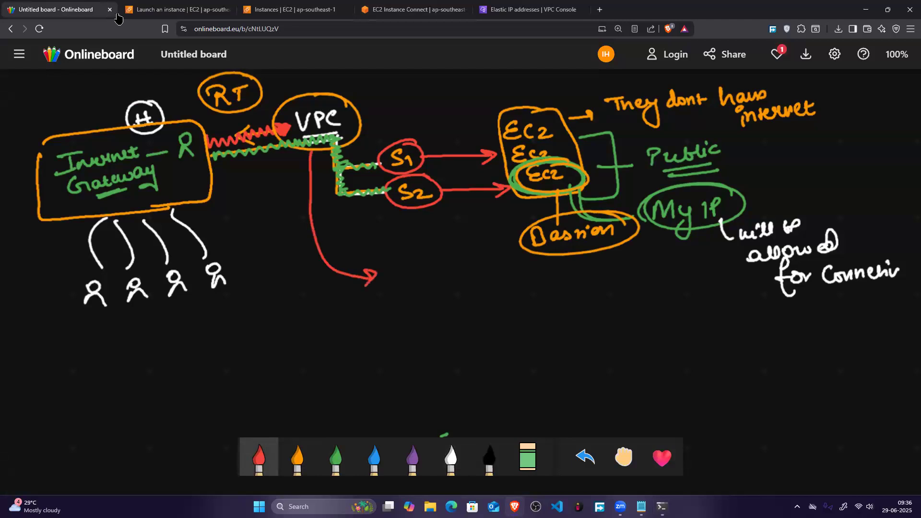
left_click(297, 459)
left_click(451, 458)
mouse_move(415, 259)
left_mouse_down()
mouse_move(402, 276)
mouse_move(422, 283)
mouse_move(442, 267)
left_mouse_up()
left_click_drag(446, 262, 448, 266)
left_click_drag(456, 264, 497, 259)
left_click(396, 297)
left_click_drag(405, 298, 394, 309)
mouse_move(409, 299)
left_mouse_down()
mouse_move(427, 307)
mouse_move(442, 296)
left_mouse_up()
mouse_move(449, 285)
left_mouse_down()
mouse_move(450, 301)
mouse_move(455, 293)
left_mouse_up()
left_click_drag(457, 295, 485, 295)
mouse_move(497, 283)
left_mouse_down()
mouse_move(499, 296)
mouse_move(510, 286)
left_mouse_up()
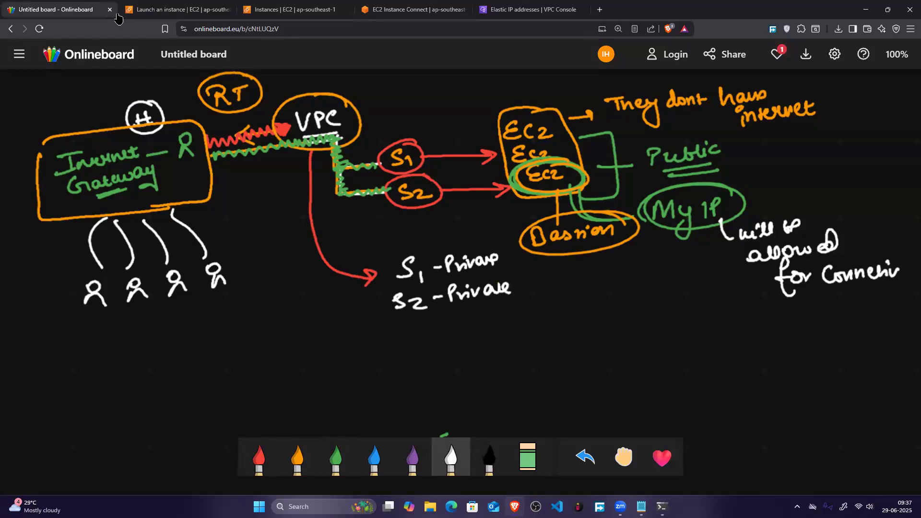
Step: Box the two private subnet labels in orange and trace the box outline with a red zigzag
left_click(297, 458)
mouse_move(378, 258)
left_mouse_down()
mouse_move(387, 321)
mouse_move(417, 250)
mouse_move(522, 245)
mouse_move(482, 319)
mouse_move(380, 325)
left_mouse_up()
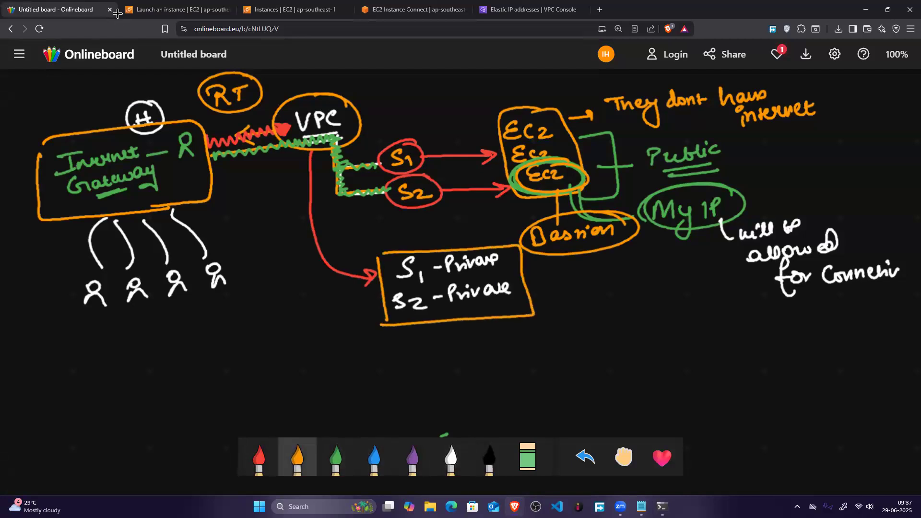
left_click(259, 458)
mouse_move(380, 256)
left_mouse_down()
mouse_move(390, 324)
mouse_move(386, 256)
mouse_move(417, 251)
mouse_move(520, 247)
mouse_move(535, 316)
left_mouse_up()
left_click_drag(379, 325, 524, 311)
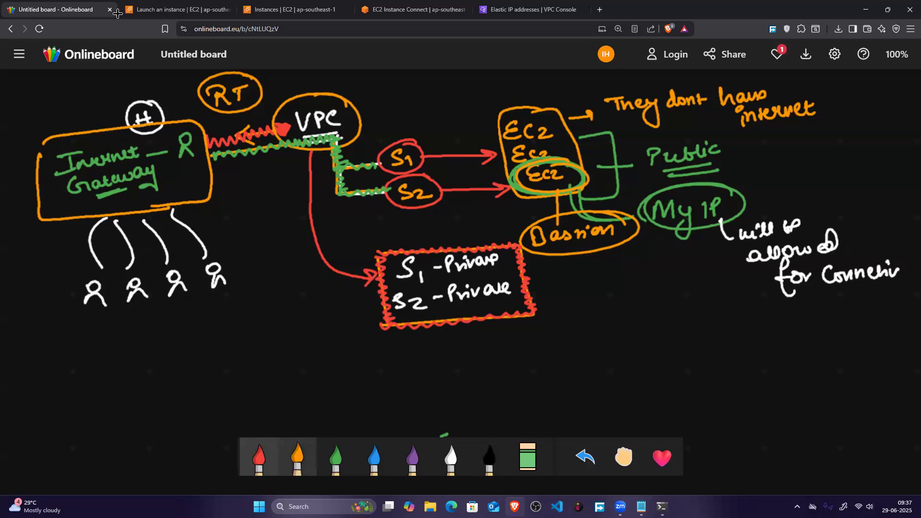
Step: Link S1 - Private to a circled white EC2 with an orange line, and join that EC2 to Bastion with a thick white curve
left_click(297, 457)
mouse_move(509, 259)
left_mouse_down()
mouse_move(600, 305)
mouse_move(629, 300)
left_mouse_up()
left_click(451, 457)
mouse_move(600, 276)
left_mouse_down()
mouse_move(600, 311)
mouse_move(587, 280)
left_mouse_up()
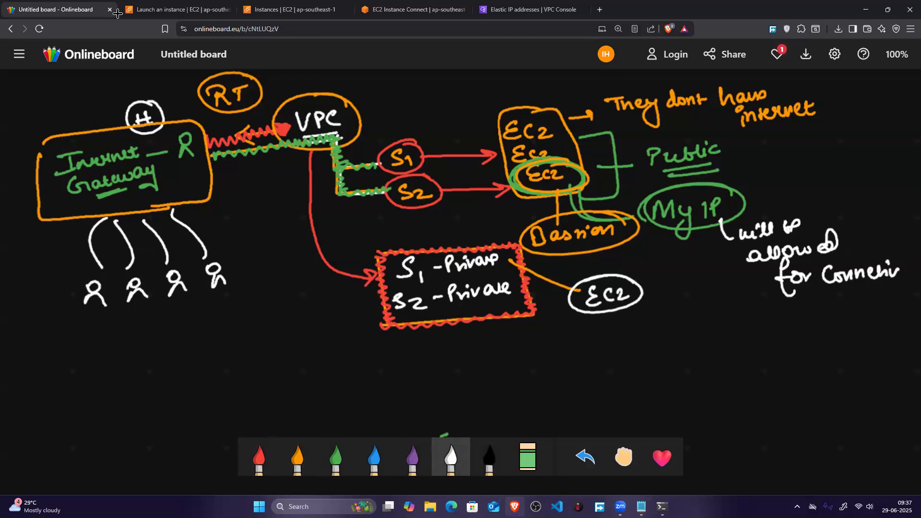
mouse_move(622, 238)
left_mouse_down()
mouse_move(657, 266)
mouse_move(639, 280)
left_mouse_up()
mouse_move(640, 279)
left_mouse_down()
mouse_move(665, 259)
mouse_move(623, 236)
mouse_move(660, 265)
left_mouse_up()
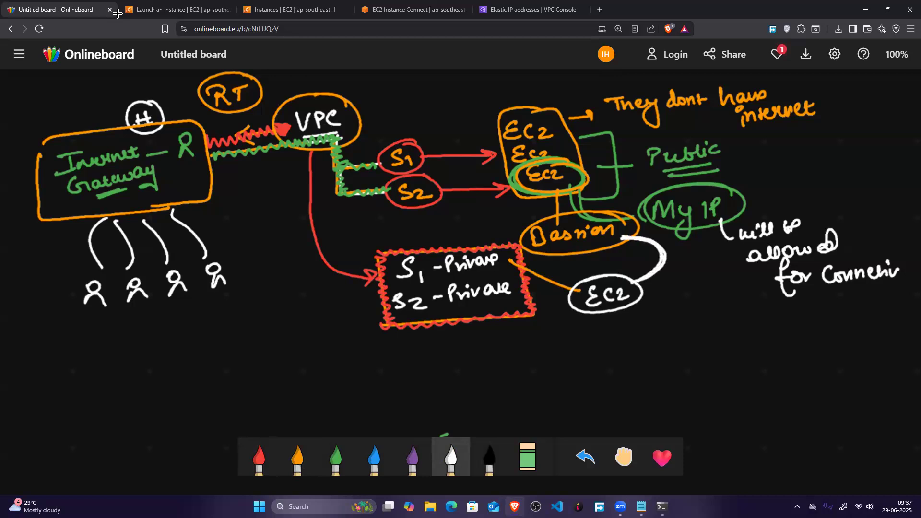
Step: Extend the white link up from Bastion, draw a line out from the public EC2, and write a circled 10.0.0.0/23 at its end
left_click_drag(624, 233, 624, 177)
mouse_move(619, 237)
left_mouse_down()
mouse_move(619, 173)
mouse_move(748, 182)
left_mouse_up()
mouse_move(756, 171)
left_mouse_down()
mouse_move(763, 182)
mouse_move(802, 161)
mouse_move(824, 158)
mouse_move(841, 177)
mouse_move(865, 164)
left_mouse_up()
left_click(771, 175)
left_click(793, 173)
left_click(815, 166)
mouse_move(888, 143)
left_mouse_down()
mouse_move(871, 132)
mouse_move(839, 185)
mouse_move(886, 143)
left_mouse_up()
Step: Circle each of the three public EC2 labels in white and draw lines from them to the Bastion link
mouse_move(542, 111)
left_mouse_down()
mouse_move(515, 149)
mouse_move(494, 126)
left_mouse_up()
mouse_move(541, 148)
left_mouse_down()
mouse_move(532, 118)
mouse_move(540, 166)
mouse_move(564, 159)
mouse_move(561, 143)
left_mouse_up()
mouse_move(574, 162)
left_mouse_down()
mouse_move(537, 158)
mouse_move(567, 161)
left_mouse_up()
mouse_move(562, 127)
left_mouse_down()
mouse_move(593, 149)
mouse_move(579, 132)
mouse_move(593, 161)
mouse_move(631, 181)
mouse_move(592, 187)
mouse_move(631, 186)
left_mouse_up()
Step: Write a circled CIDR in white above the 10.0.0.0/23 range
left_click_drag(773, 125, 781, 137)
left_click_drag(787, 128, 793, 137)
mouse_move(793, 126)
left_mouse_down()
mouse_move(794, 139)
mouse_move(807, 135)
left_mouse_up()
left_click_drag(808, 124, 824, 135)
mouse_move(834, 121)
left_mouse_down()
mouse_move(797, 148)
mouse_move(834, 122)
left_mouse_up()
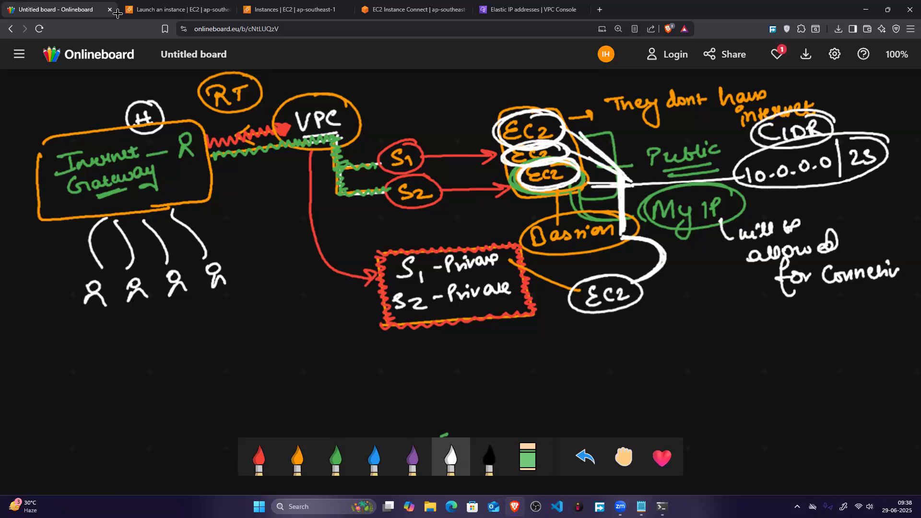
Step: Connect the private EC2 to the CIDR range with a thick white line, thicken its S1 - Private link and add a check mark
left_click_drag(632, 289, 648, 280)
left_click_drag(634, 295, 765, 192)
mouse_move(721, 222)
left_mouse_down()
mouse_move(669, 278)
mouse_move(643, 291)
mouse_move(749, 200)
left_mouse_up()
mouse_move(579, 305)
left_mouse_down()
mouse_move(556, 280)
mouse_move(506, 260)
mouse_move(571, 291)
mouse_move(514, 267)
mouse_move(578, 286)
mouse_move(558, 282)
left_mouse_up()
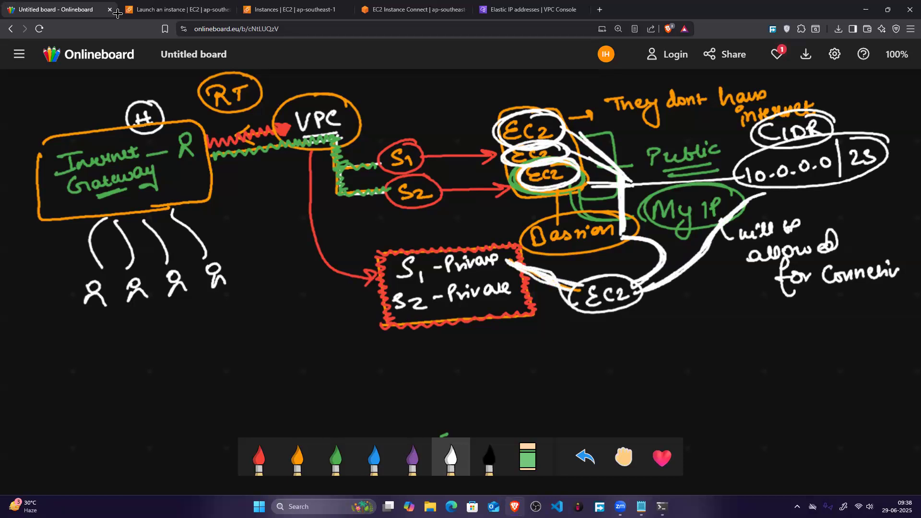
left_click_drag(662, 295, 645, 305)
left_click_drag(649, 311, 665, 302)
Step: Draw an orange curve from the private subnets to an X, and box S1 - Private in orange
left_click(297, 458)
mouse_move(525, 276)
left_mouse_down()
mouse_move(575, 310)
mouse_move(685, 322)
left_mouse_up()
left_click_drag(676, 303, 710, 324)
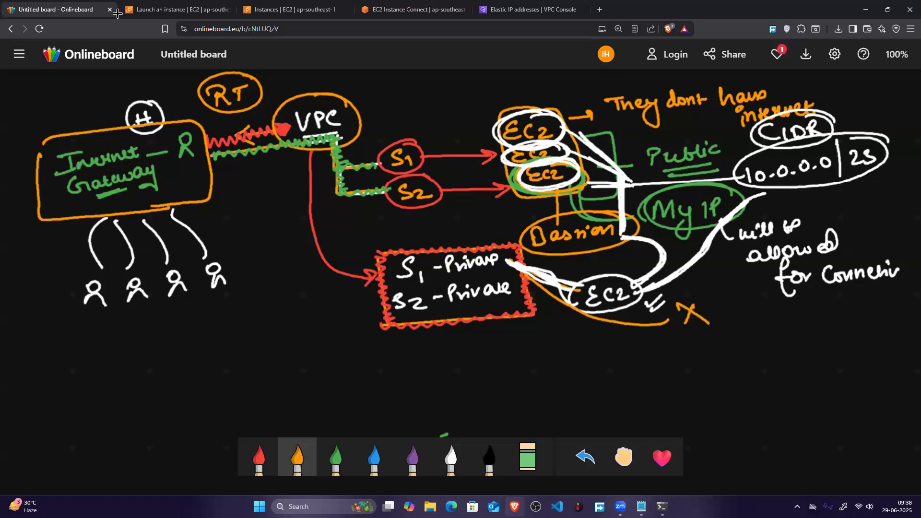
mouse_move(394, 248)
left_mouse_down()
mouse_move(389, 290)
mouse_move(504, 280)
mouse_move(407, 244)
mouse_move(391, 286)
mouse_move(501, 282)
mouse_move(501, 240)
mouse_move(384, 242)
left_mouse_up()
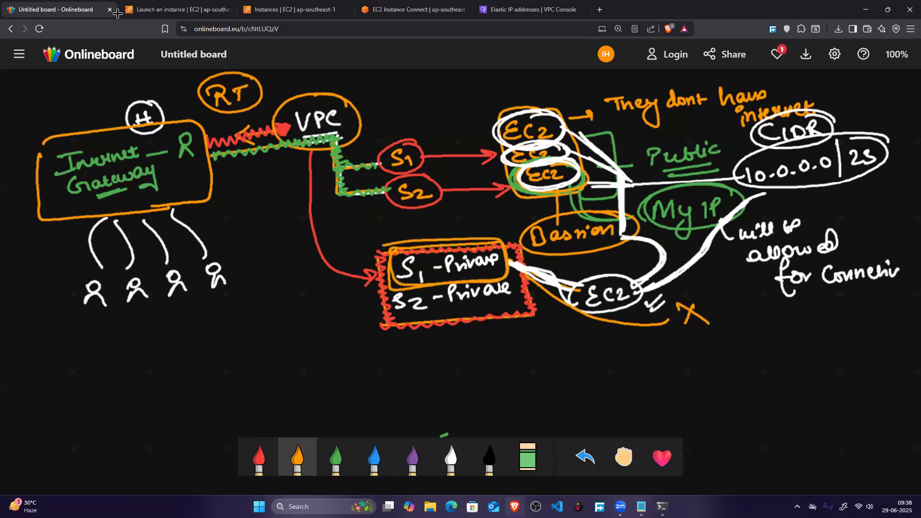
Step: Underline the 10.0.0.0/23 range and circle it repeatedly in orange
mouse_move(767, 192)
left_mouse_down()
mouse_move(793, 183)
mouse_move(815, 189)
left_mouse_up()
mouse_move(851, 133)
left_mouse_down()
mouse_move(803, 136)
mouse_move(748, 188)
mouse_move(880, 173)
mouse_move(857, 131)
left_mouse_up()
mouse_move(727, 156)
left_mouse_down()
mouse_move(892, 156)
mouse_move(789, 182)
mouse_move(837, 129)
left_mouse_up()
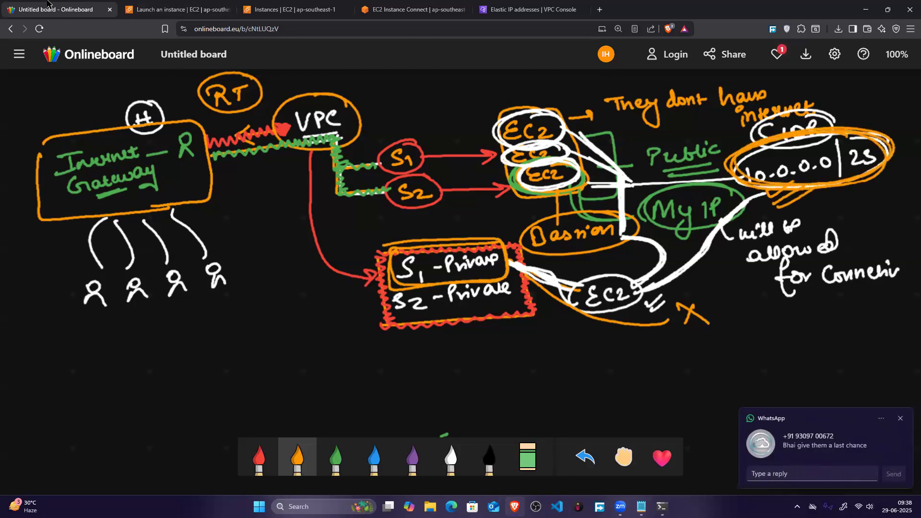
Step: Switch to the EC2 launch form and launch the instance with SSH allowed from 10.0.0.0/23
left_click(216, 4)
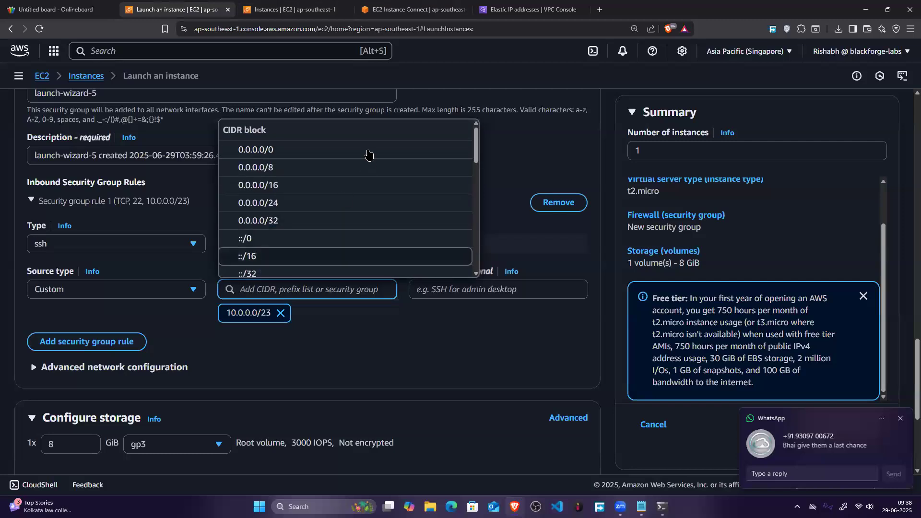
left_click(820, 431)
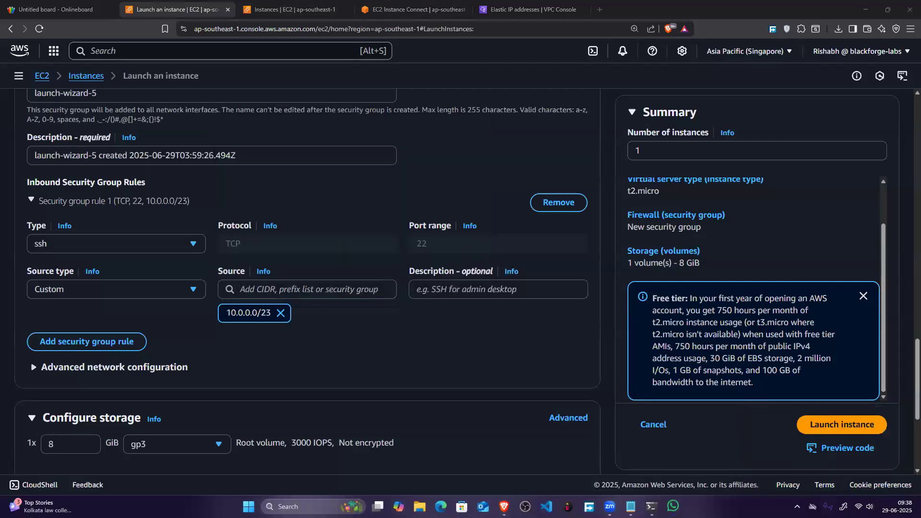
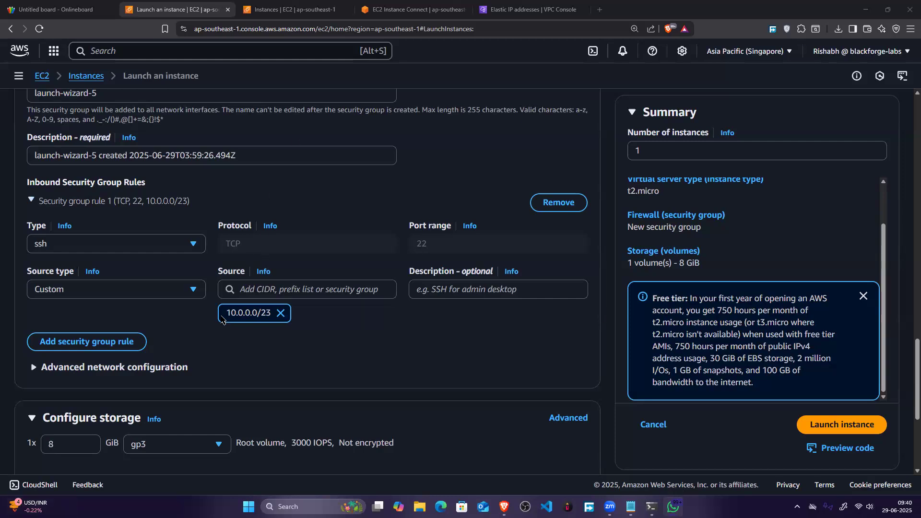
Step: Review the launch form's name, machine image, instance type, key pair, network settings and security group
scroll(139, 139, "up", 20)
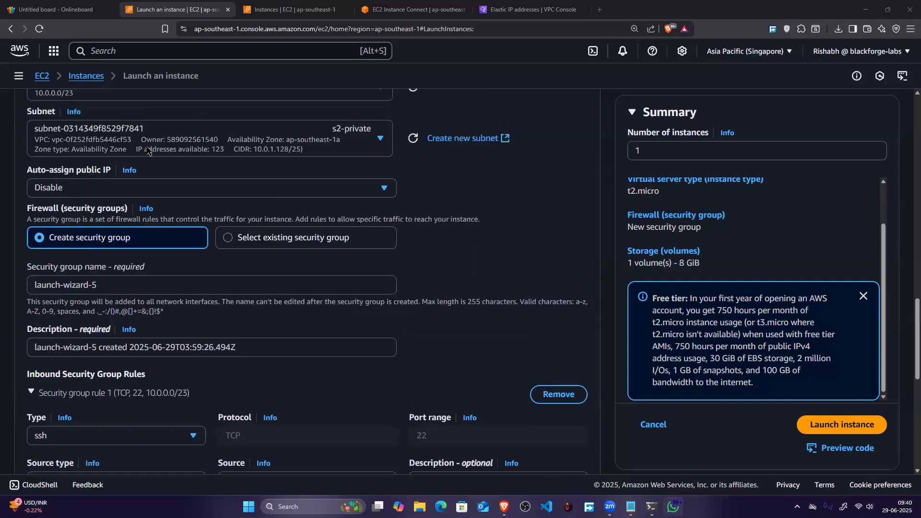
scroll(95, 273, "up", 10)
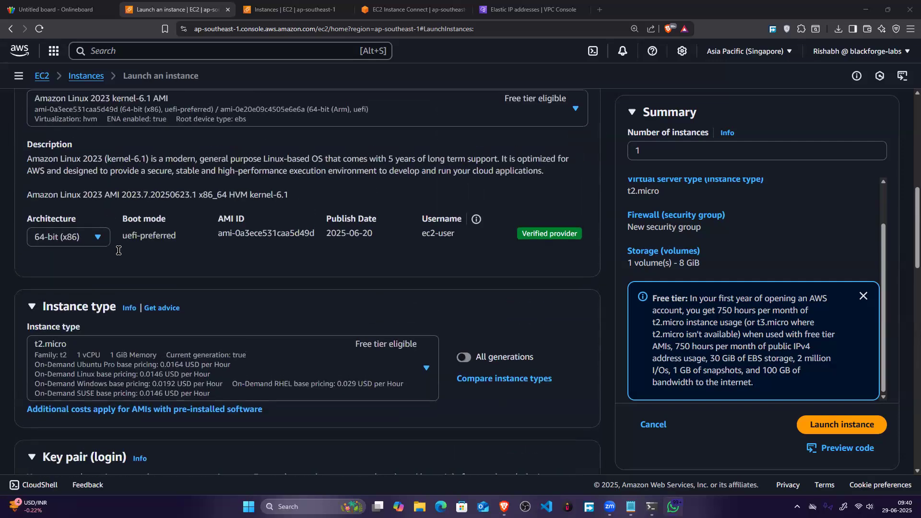
scroll(114, 265, "down", 10)
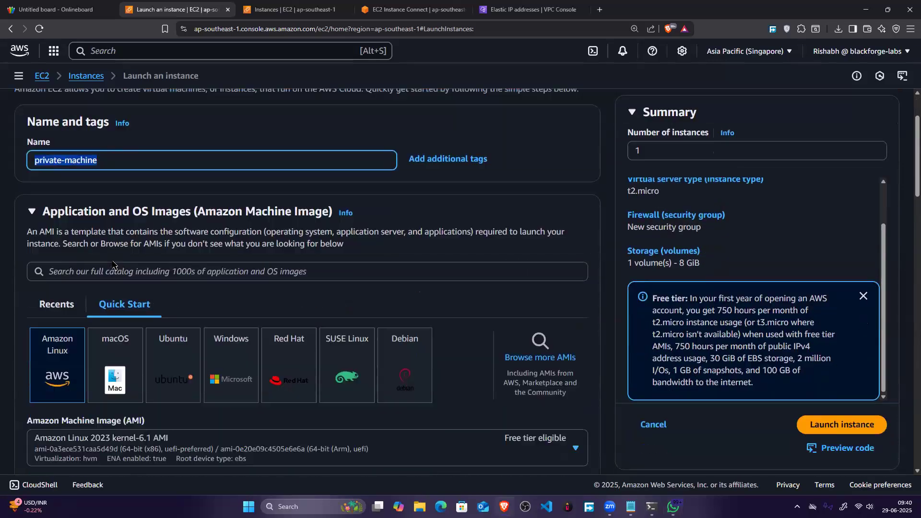
scroll(118, 252, "down", 8)
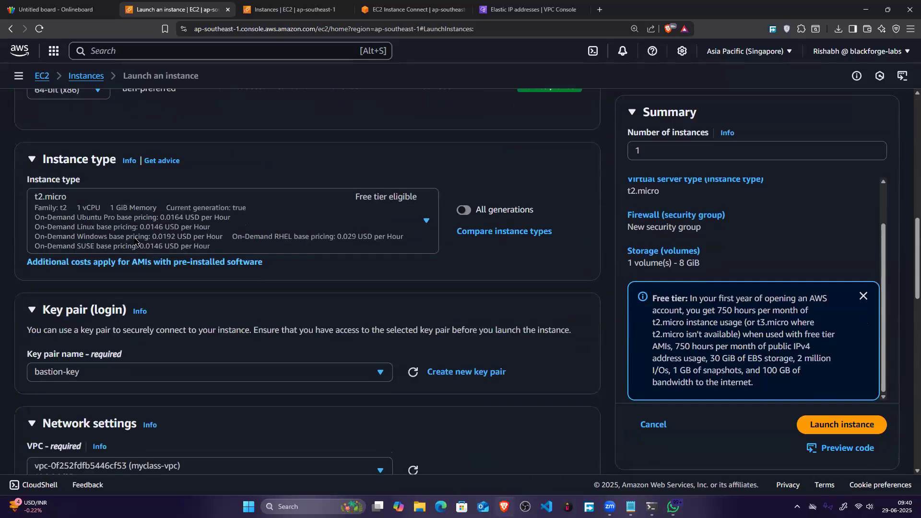
scroll(124, 300, "down", 3)
scroll(96, 288, "up", 6)
scroll(63, 282, "down", 1)
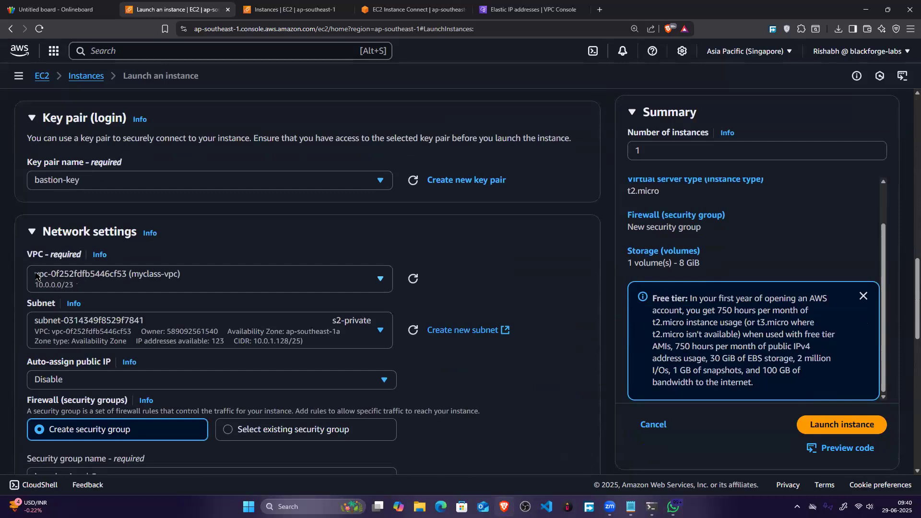
left_click(115, 278)
left_click(127, 305)
scroll(128, 305, "down", 2)
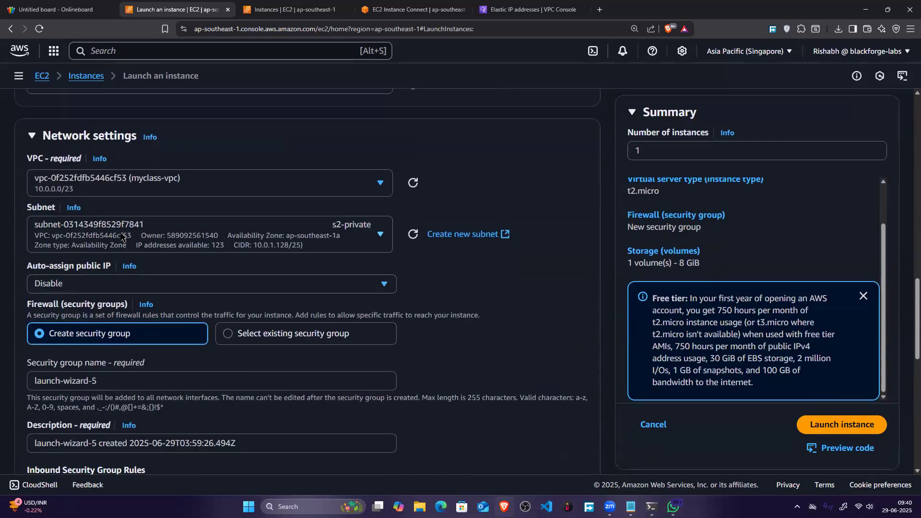
scroll(115, 258, "down", 5)
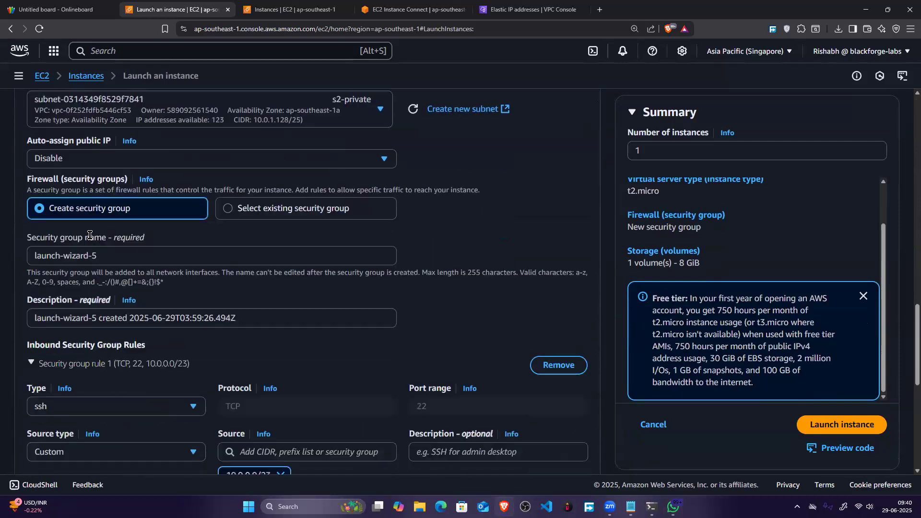
scroll(69, 297, "down", 1)
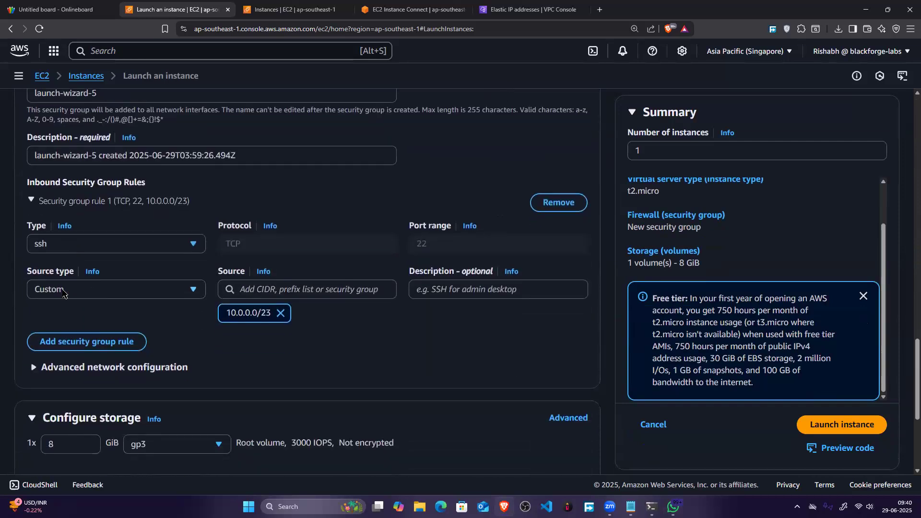
Step: Check the custom SSH inbound rule for 10.0.0.0/23 and launch the private-machine instance
left_click(63, 290)
left_click(63, 291)
left_click(44, 247)
left_click(43, 248)
left_click_drag(227, 315, 265, 313)
right_click(265, 313)
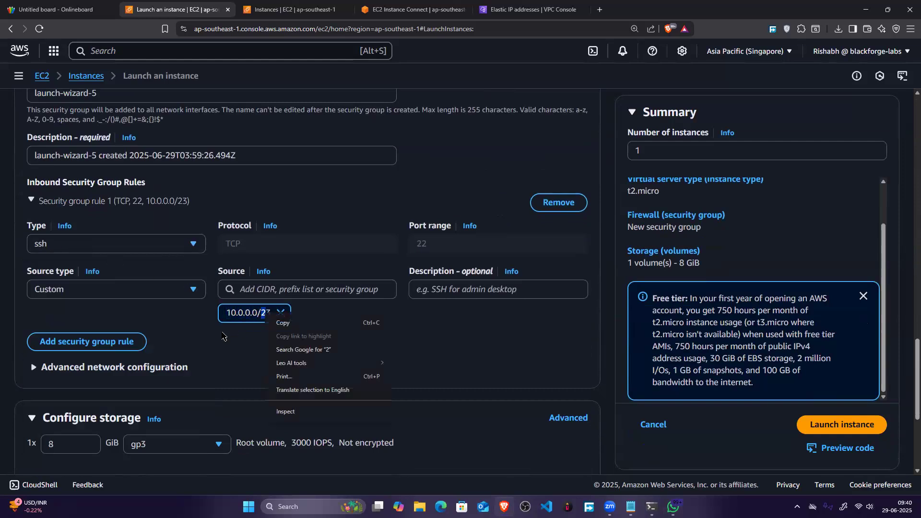
scroll(350, 350, "down", 5)
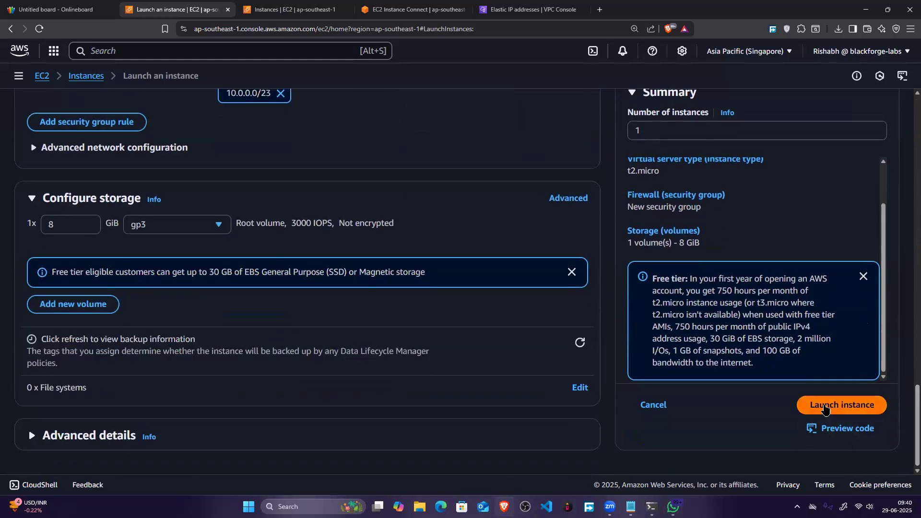
left_click(824, 410)
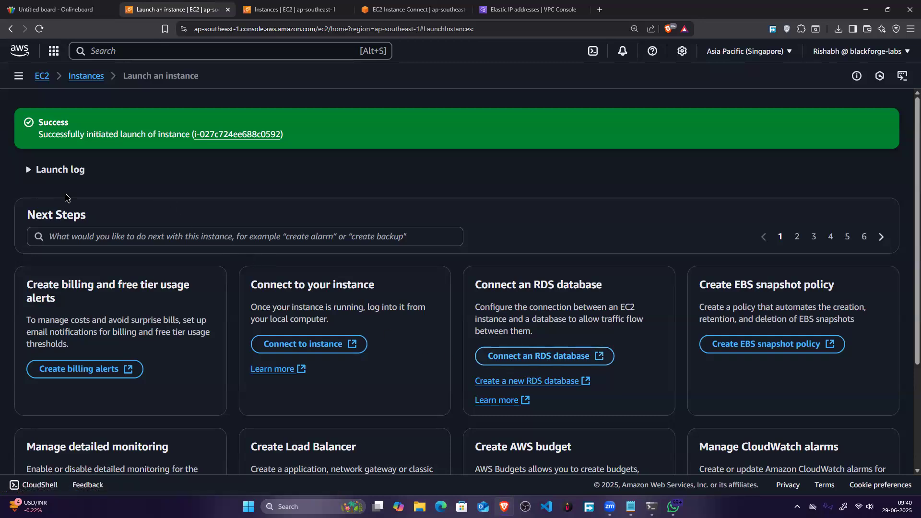
Step: Open and refresh the instances list, select private-machine, and examine its public and private IPv4 addresses
left_click(238, 120)
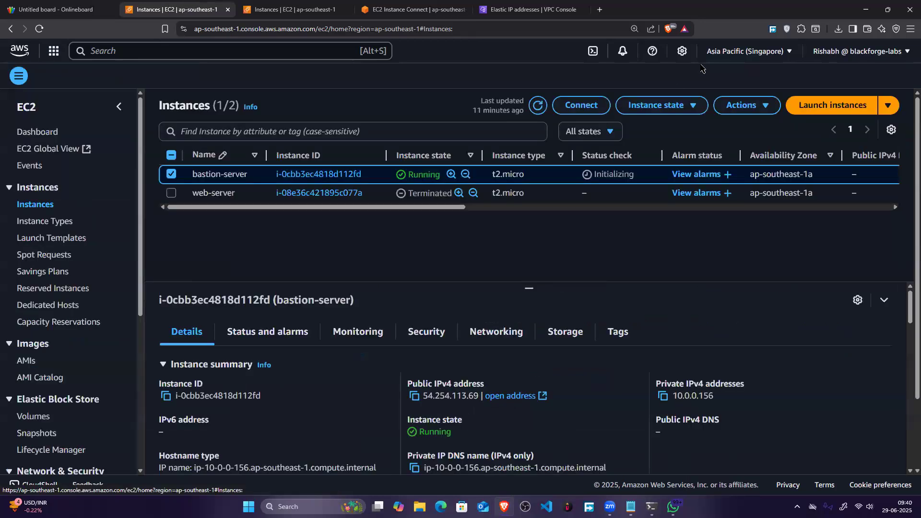
left_click(538, 103)
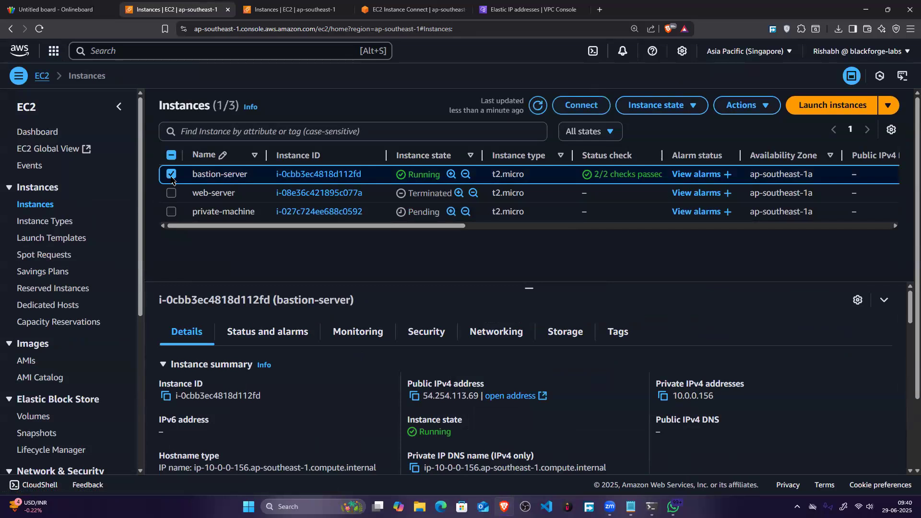
left_click(171, 213)
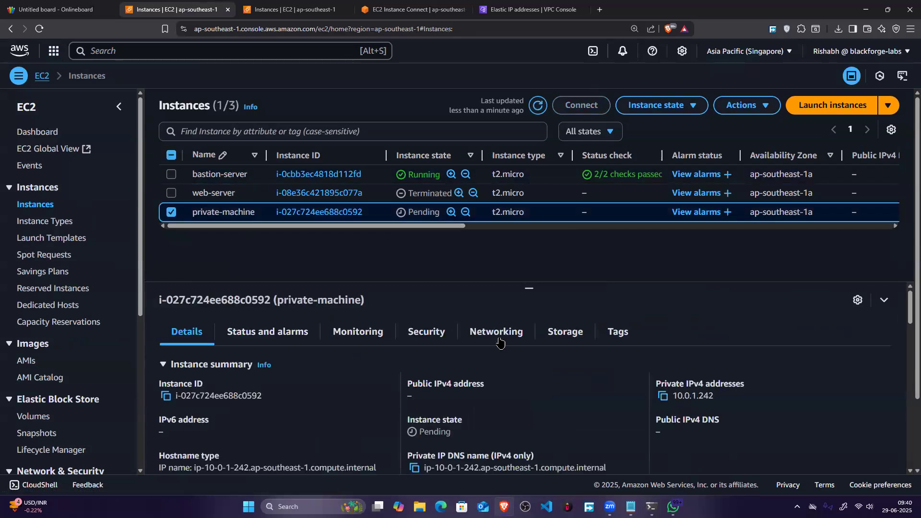
left_click_drag(529, 288, 533, 254)
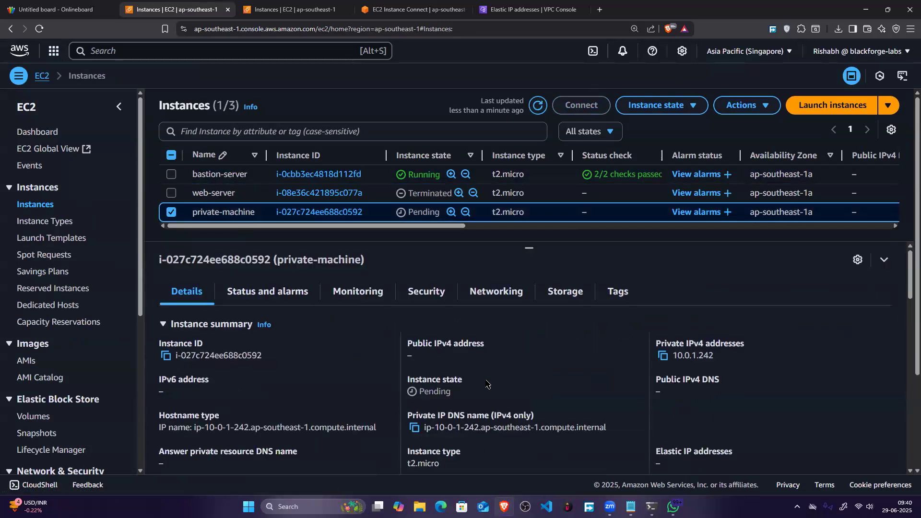
left_click_drag(434, 356, 495, 355)
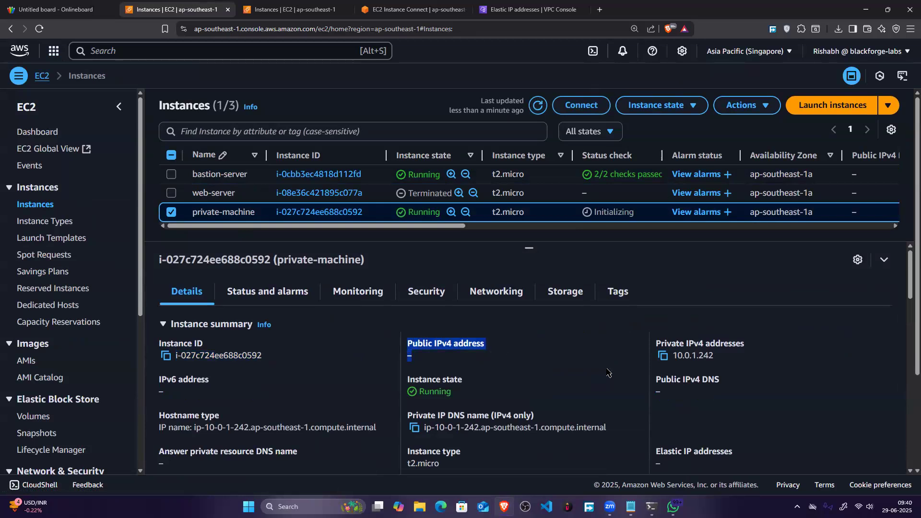
left_click(676, 338)
left_click_drag(676, 338, 732, 359)
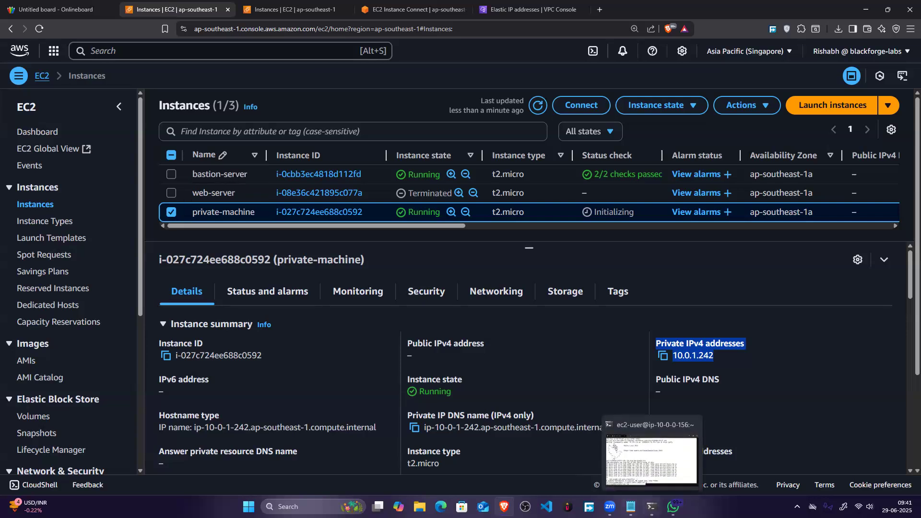
Step: Switch to the terminal window with the bastion session and move it higher over the console
left_click(651, 507)
left_click(546, 415)
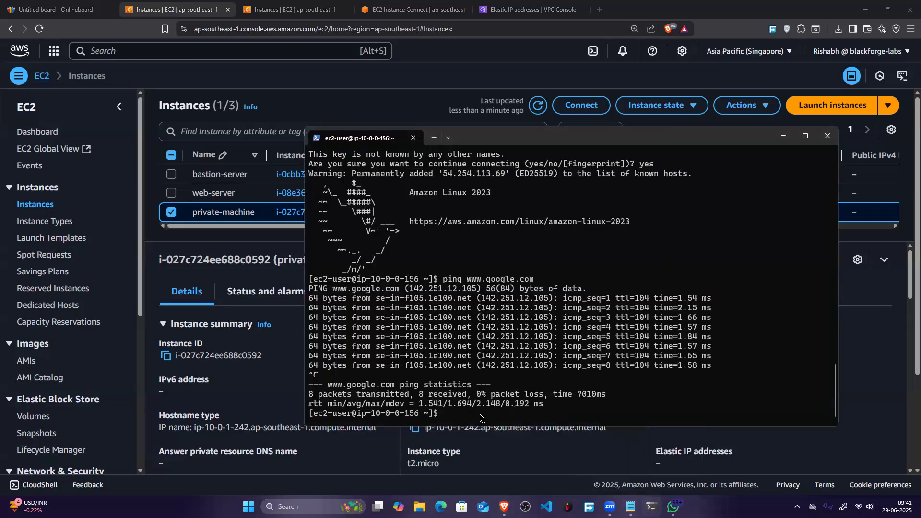
left_click_drag(441, 413, 422, 355)
left_click(460, 381)
left_click_drag(529, 138, 552, 84)
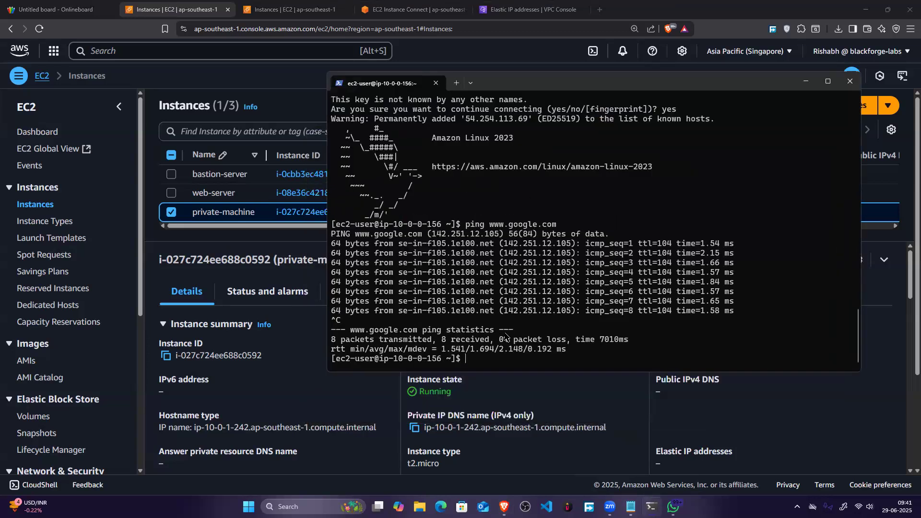
Step: Start an additional PowerShell session and change to the Downloads folder
left_click(456, 82)
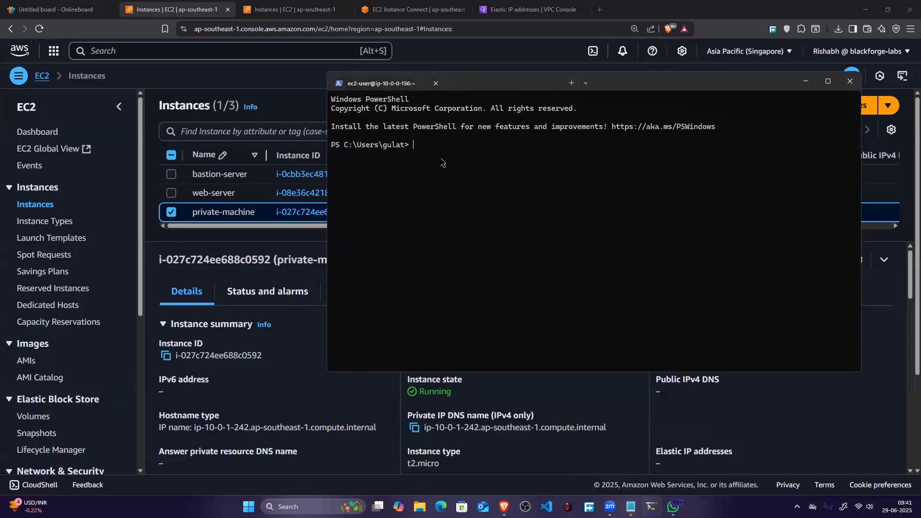
type("cd Down")
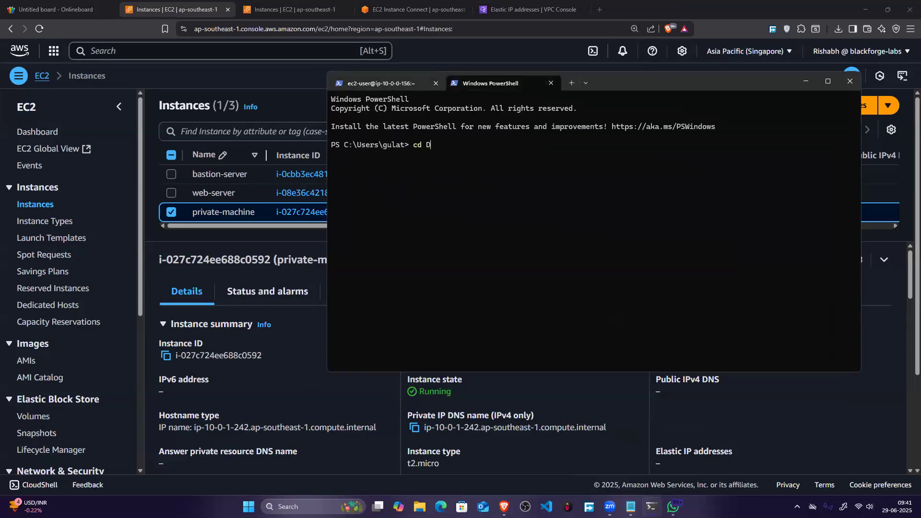
key("BackSpace")
key("BackSpace")
key("BackSpace")
type("ownloads")
key("Return")
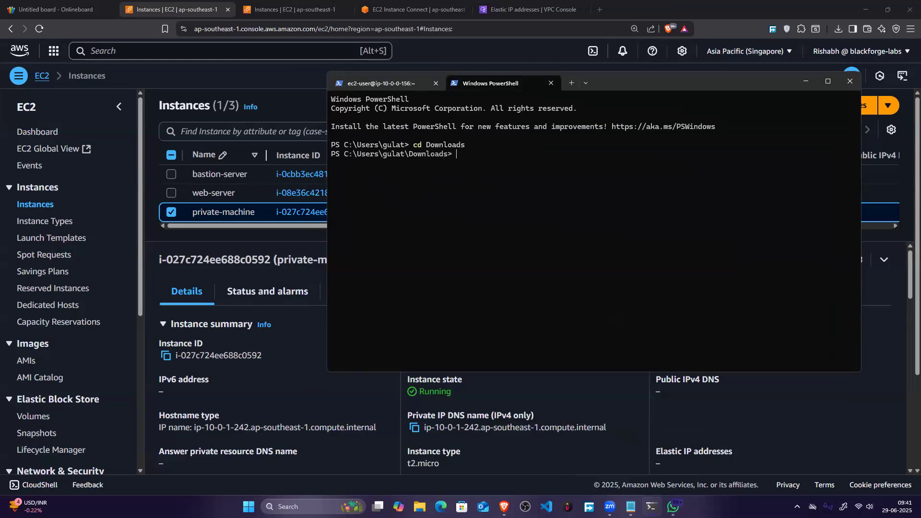
Step: Try to connect with the earlier SSH command from history for ec2-user at 52.221.180.188
type("ssh")
key("Up")
key("Up")
key("Up")
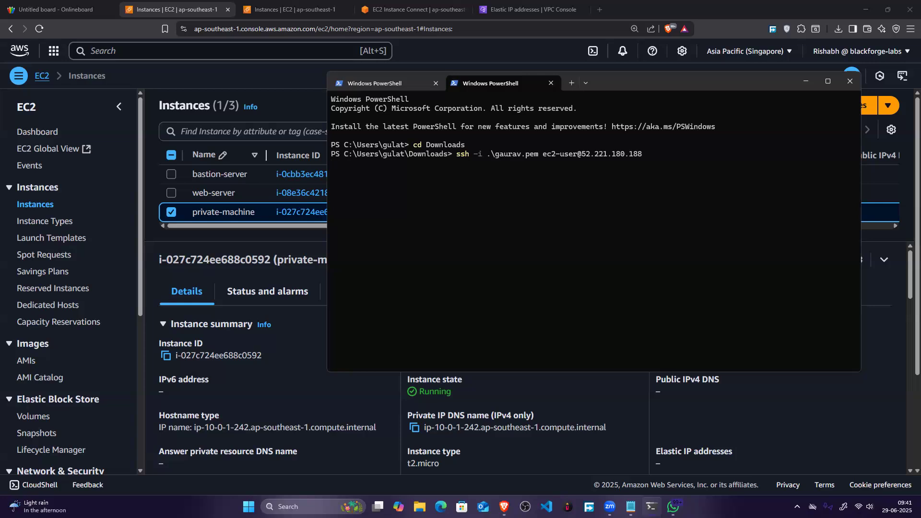
key("Return")
Step: Select only the bastion-server instance in the instances list to display its details
left_click(170, 212)
left_click(171, 156)
left_click(170, 173)
left_click(171, 174)
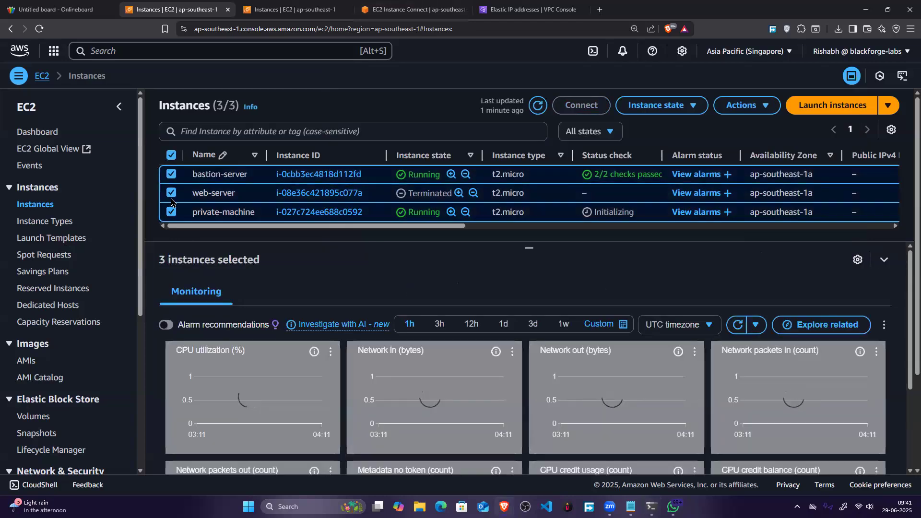
left_click(172, 193)
left_click(171, 212)
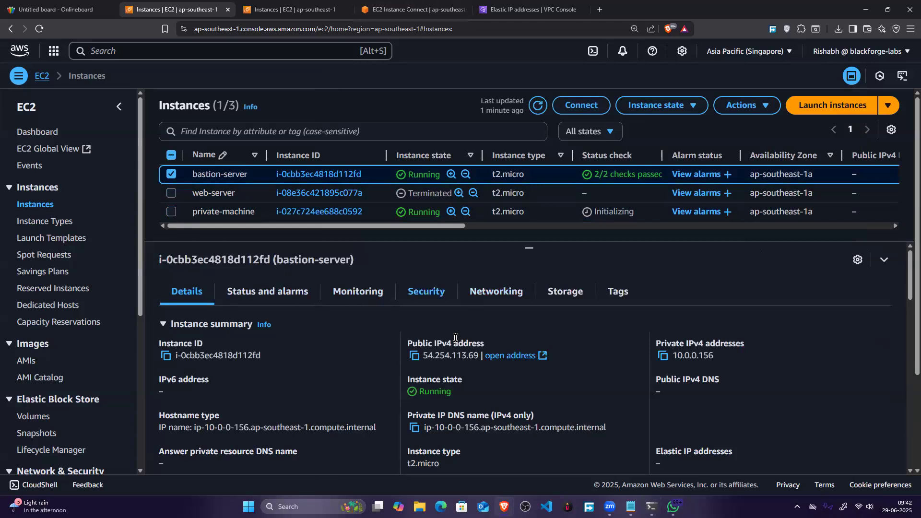
key("alt+Tab")
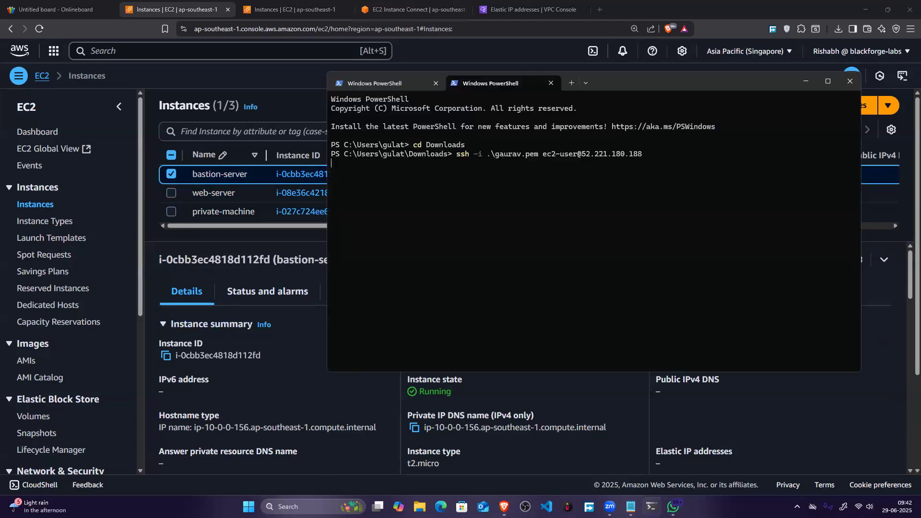
key("alt+Tab")
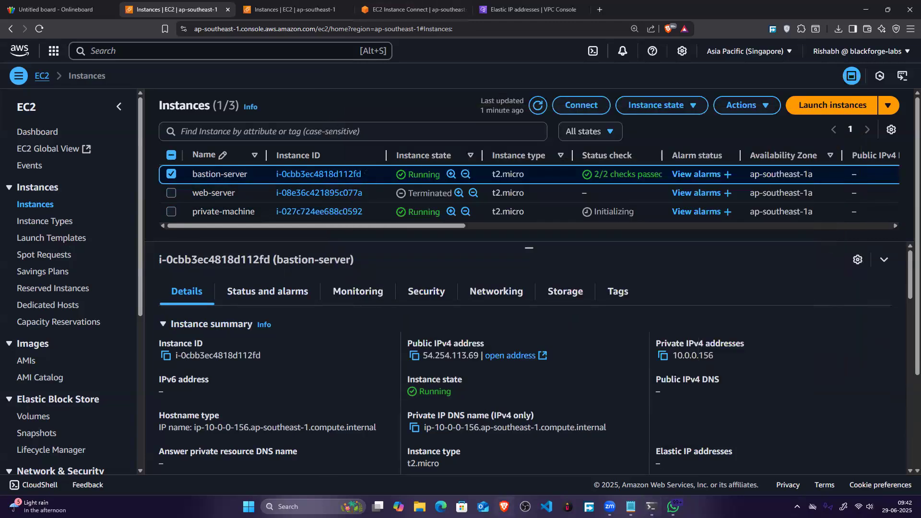
left_click(172, 174)
left_click(171, 174)
Step: Switch back to the PowerShell window and clear its screen
left_click(651, 507)
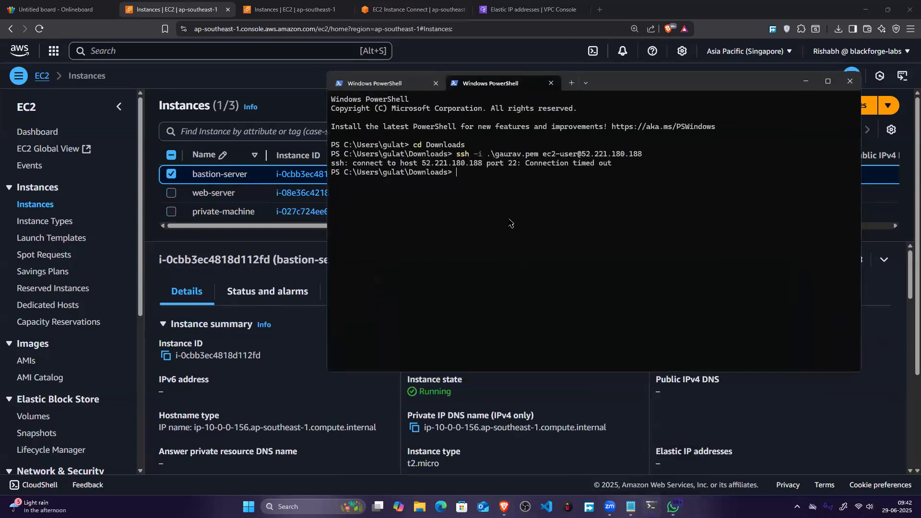
type("clear")
key("Return")
key("Up")
key("Up")
key("Up")
key("Up")
key("BackSpace")
key("BackSpace")
key("BackSpace")
key("BackSpace")
key("BackSpace")
Step: Connect over SSH with .\bastion-key.pem as ec2-user, using bastion-server's copied public IPv4 address 54.254.113.69
type("ssh -i .\\b")
key("Tab")
type("ec2-user@")
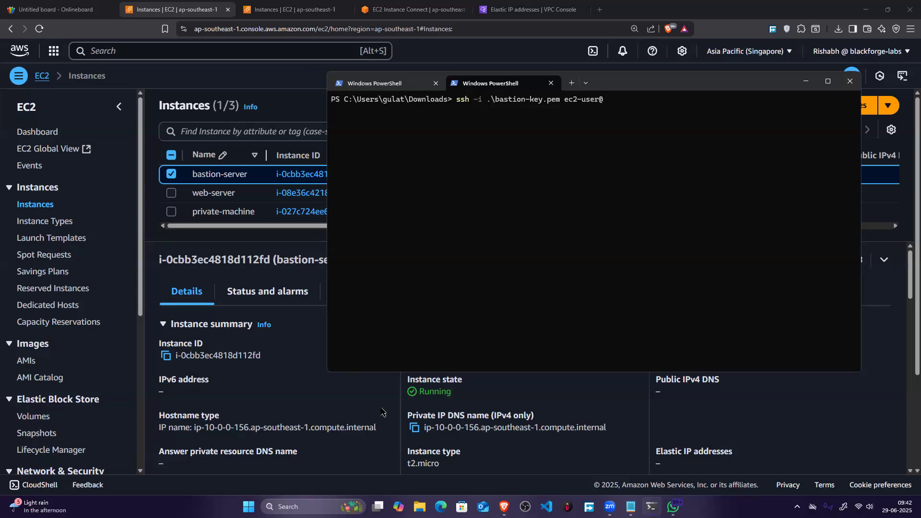
left_click(370, 427)
left_click(414, 354)
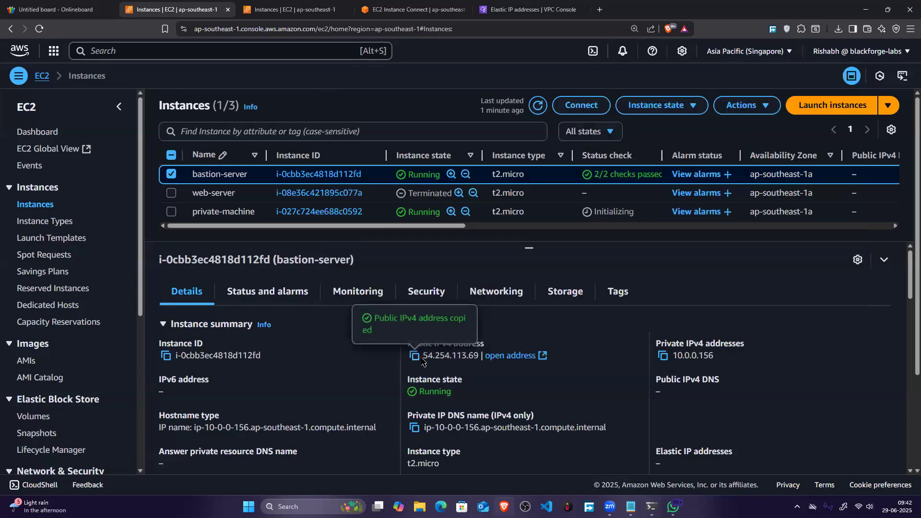
key("alt+Tab")
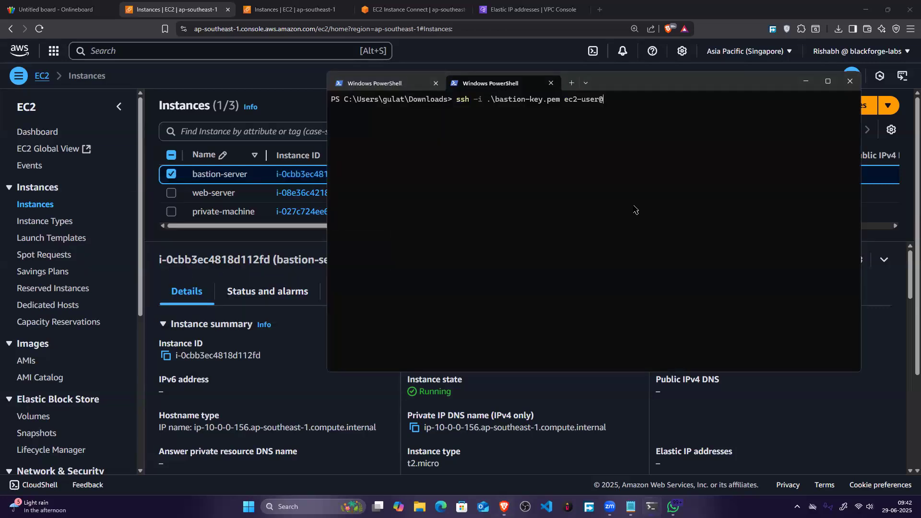
key("ctrl+v")
key("Return")
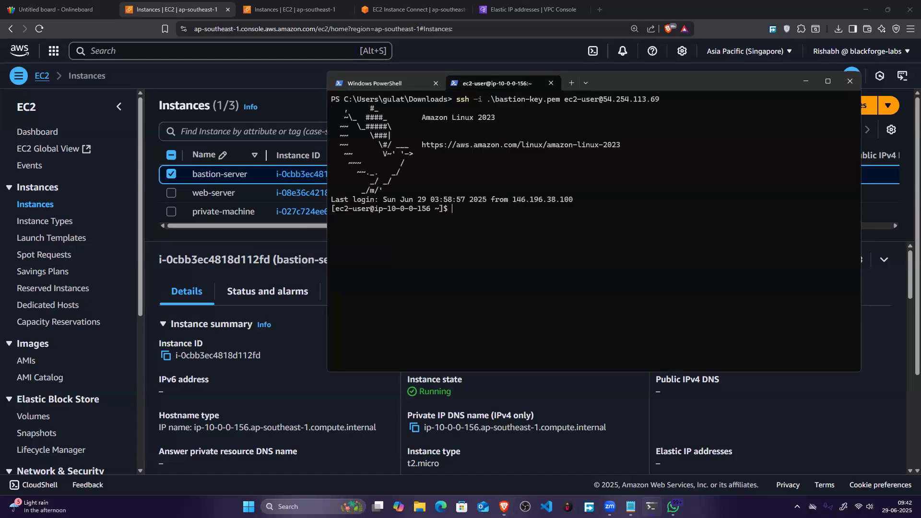
Step: List the files in the bastion server's home directory
type("p")
key("BackSpace")
key("BackSpace")
type("ls")
key("Return")
Step: Open a new file named key.pem in nano on the bastion server
type("nan")
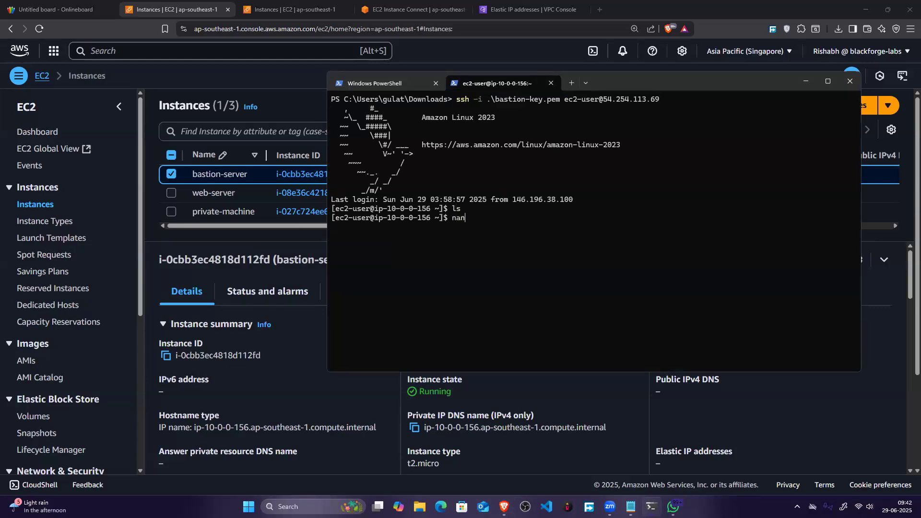
type("o key.pem")
key("Return")
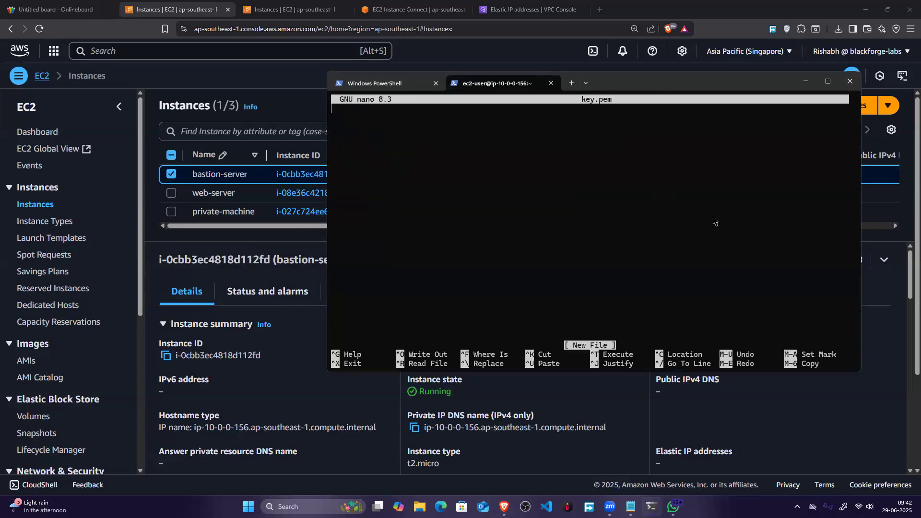
Step: Open the downloaded bastion-key.pem file from the browser's download history and copy its entire contents
left_click(837, 29)
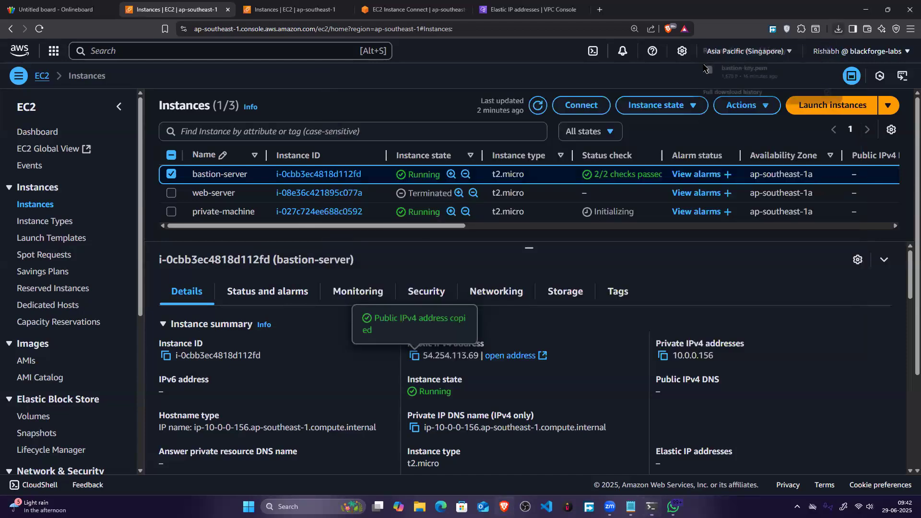
left_click(787, 63)
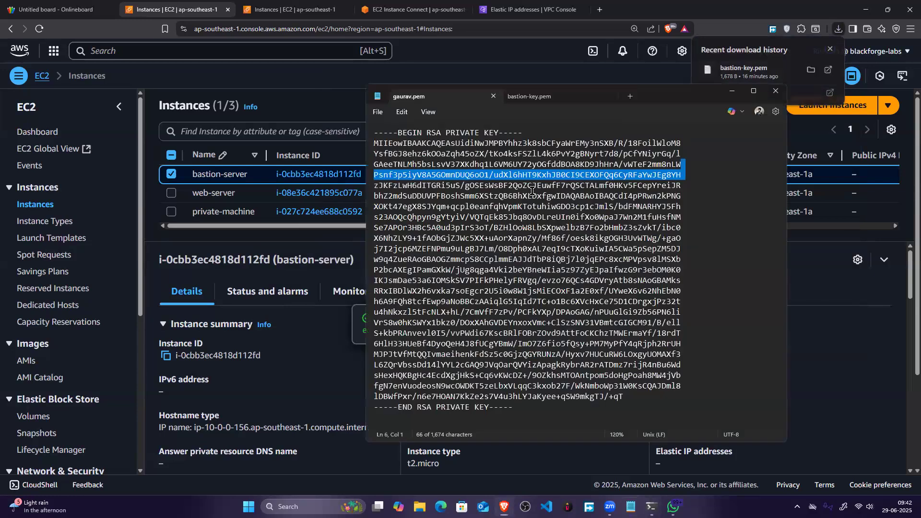
key("ctrl+a")
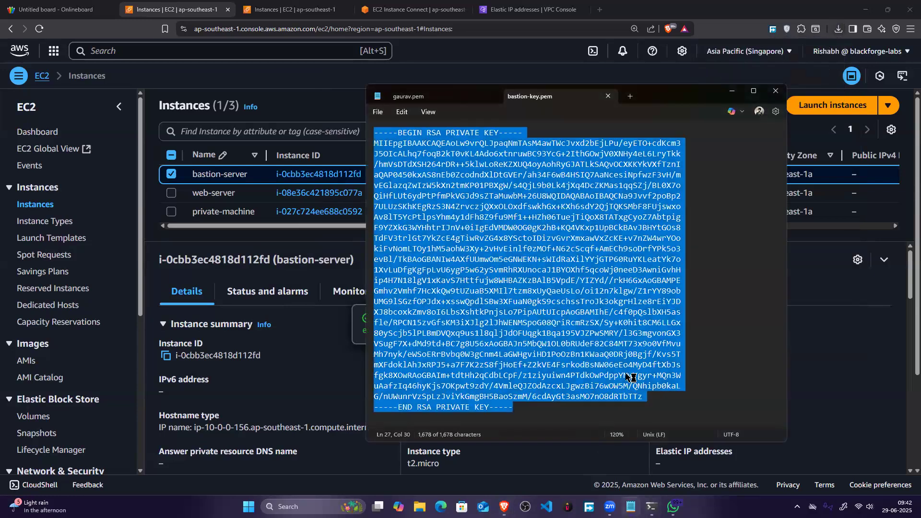
key("ctrl+c")
Step: Back in the terminal, paste the copied RSA private key into key.pem, save the file and exit nano
key("alt+Tab")
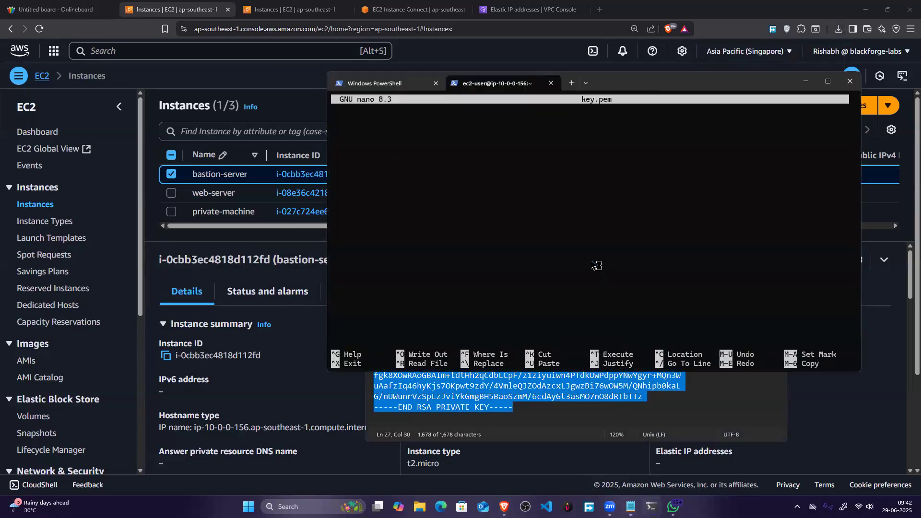
key("ctrl+v")
key("ctrl+o")
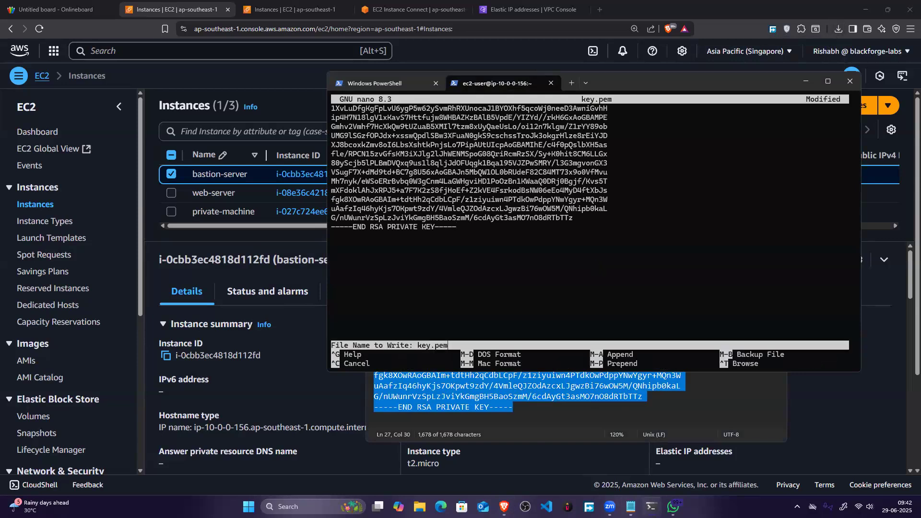
key("Return")
key("ctrl+x")
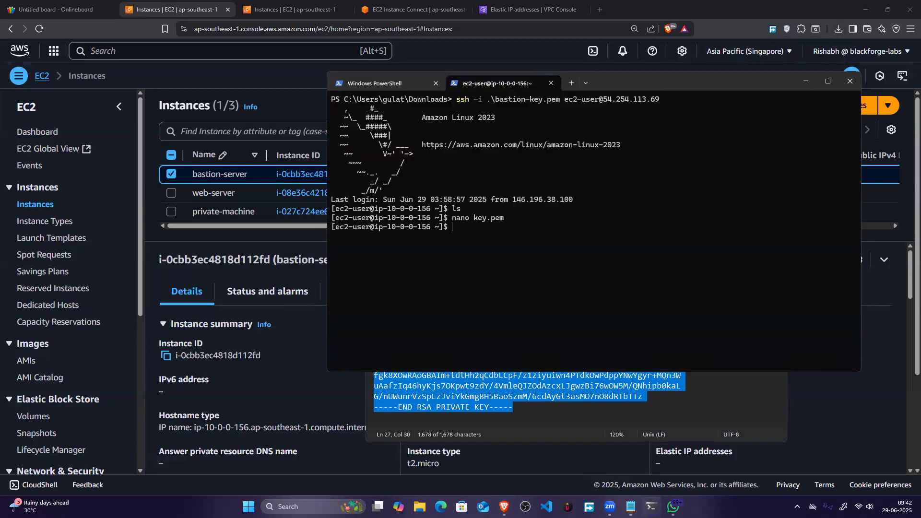
type("nano /")
key("BackSpace")
key("BackSpace")
key("BackSpace")
key("BackSpace")
key("BackSpace")
key("BackSpace")
key("BackSpace")
type("sy")
key("BackSpace")
type("udo nano /etc/hons")
key("BackSpace")
key("BackSpace")
type("sts")
key("Return")
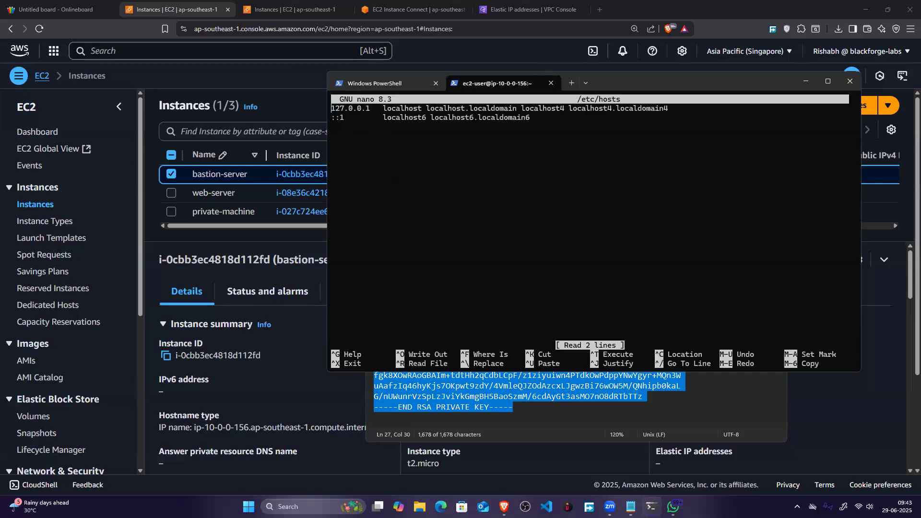
key("ctrl+x")
Step: Edit /etc/hostname with sudo nano, replacing its contents with bastion-server, and save the file
key("Up")
key("BackSpace")
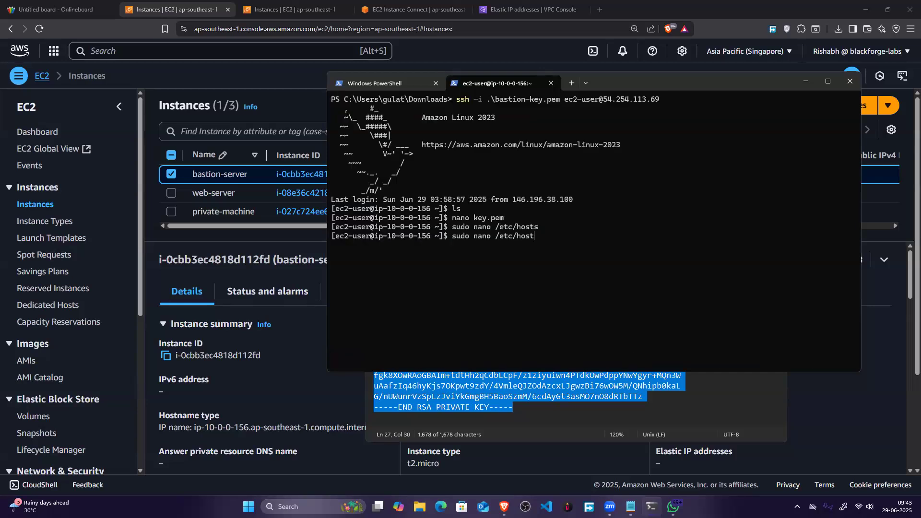
type("name")
key("Return")
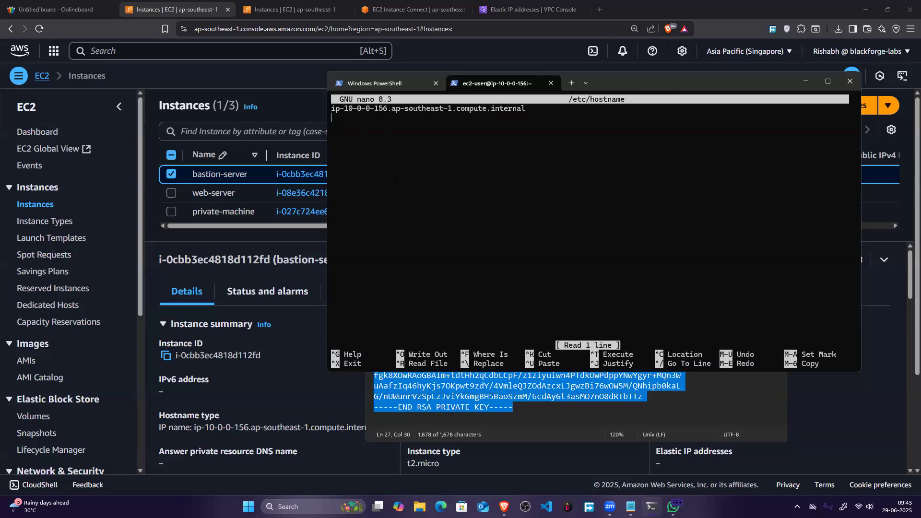
key("BackSpace")
key("BackSpace")
key("BackSpace")
key("BackSpace")
key("BackSpace")
key("BackSpace")
key("BackSpace")
key("BackSpace")
key("BackSpace")
key("BackSpace")
key("BackSpace")
key("BackSpace")
key("BackSpace")
key("BackSpace")
key("BackSpace")
key("BackSpace")
key("BackSpace")
key("BackSpace")
key("BackSpace")
key("BackSpace")
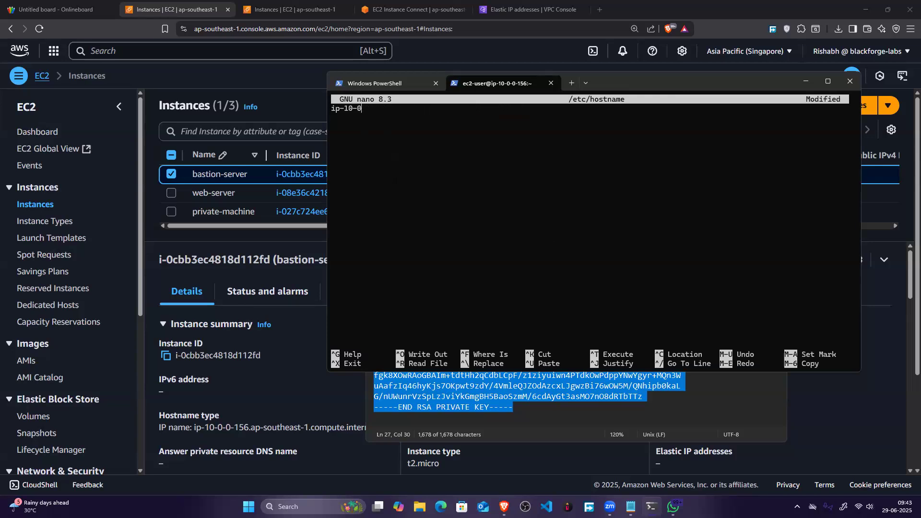
type("bastion-server")
key("ctrl+o")
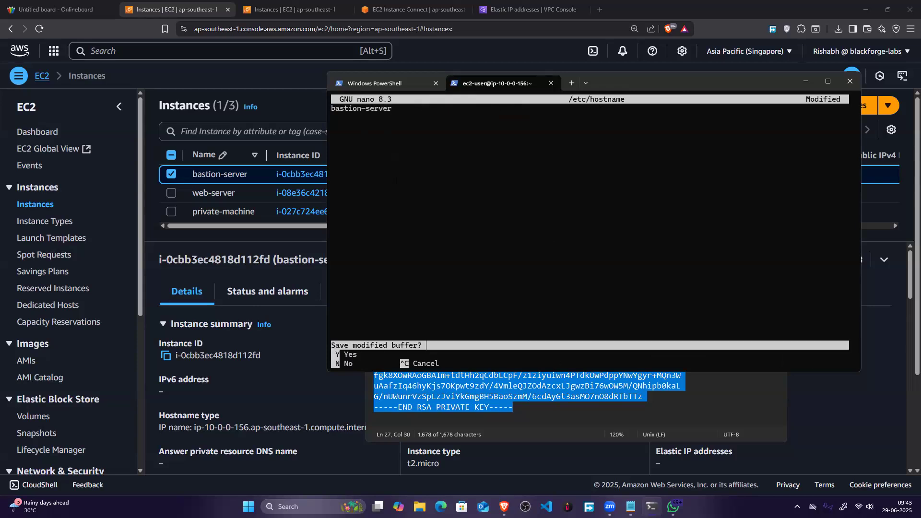
key("Return")
key("ctrl+x")
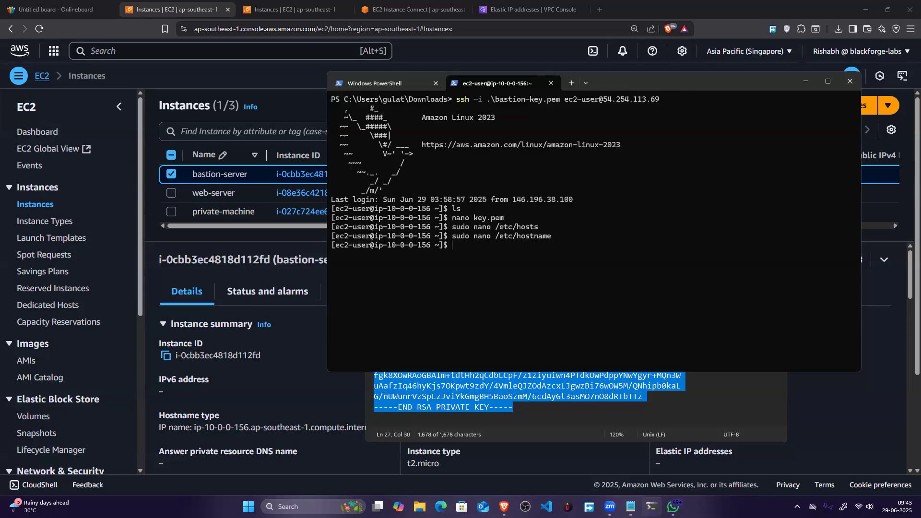
Step: Log out of the bastion server and reconnect over SSH with the same key as ec2-user at 54.254.113.69
type("exit")
key("Return")
key("Up")
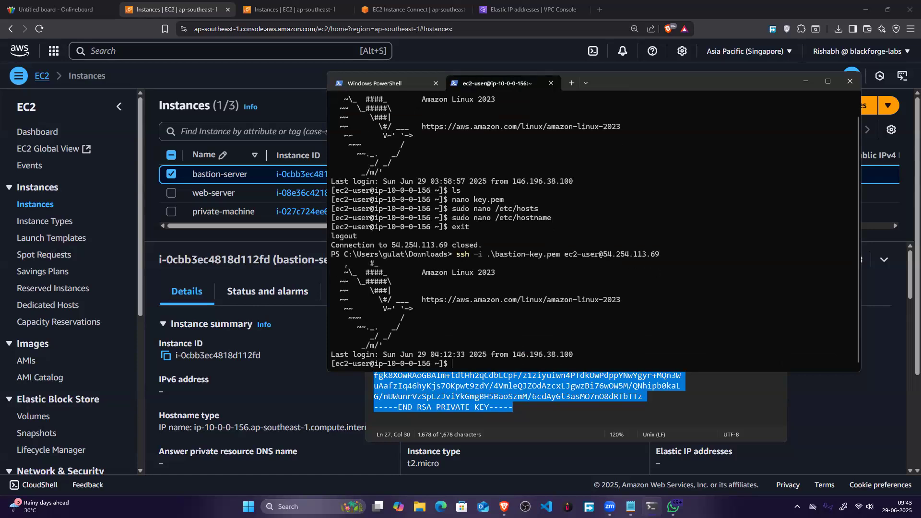
type("c")
Step: Reboot the bastion-server instance from the EC2 console and check its SSH session in the terminal
left_click(285, 247)
left_click(671, 106)
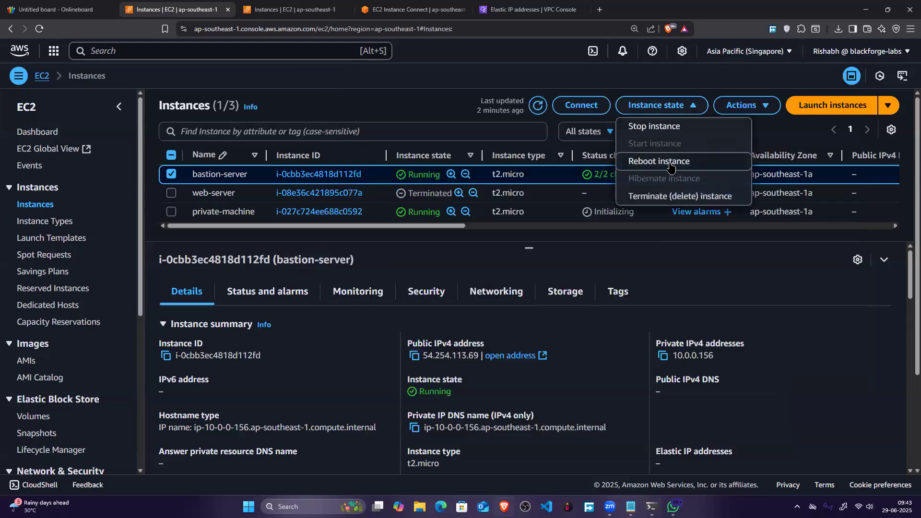
left_click(670, 159)
left_click(719, 323)
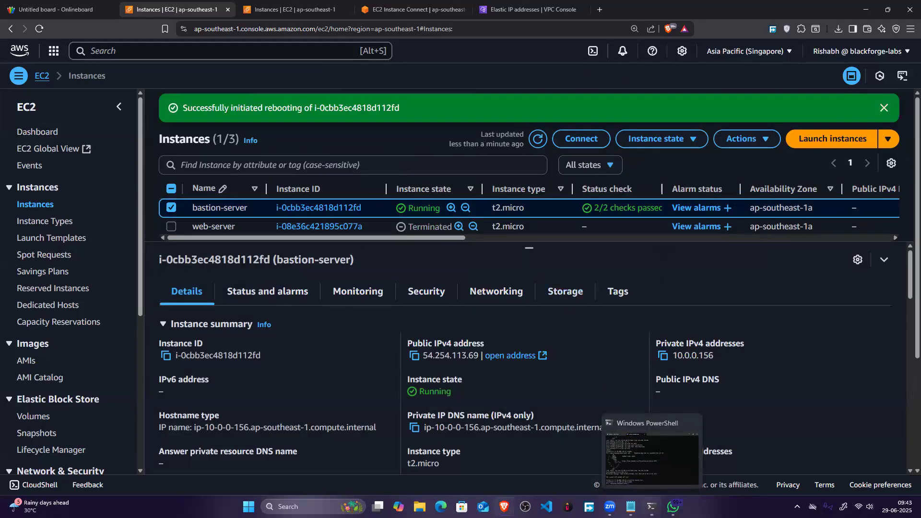
left_click(651, 506)
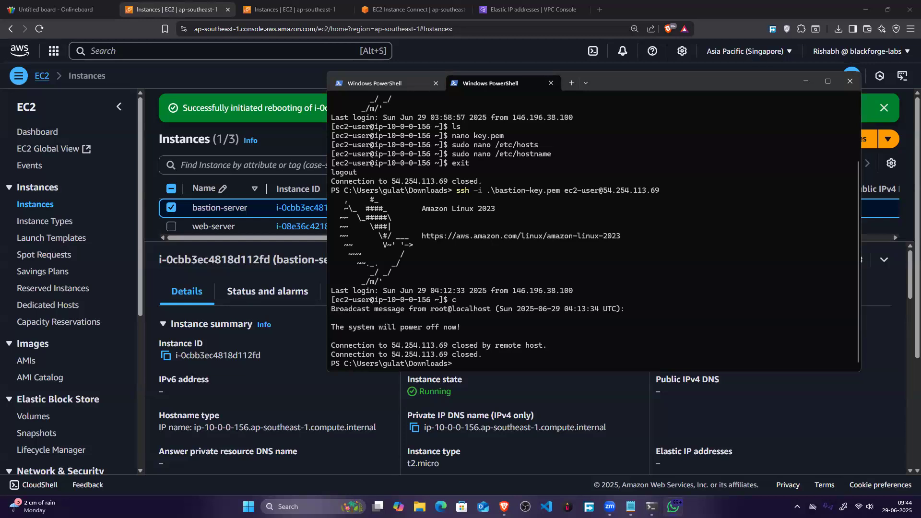
Step: On the Onlineboard whiteboard, draw an orange diagonal branch and handwrite "Public machine" beneath it in orange
left_click(55, 9)
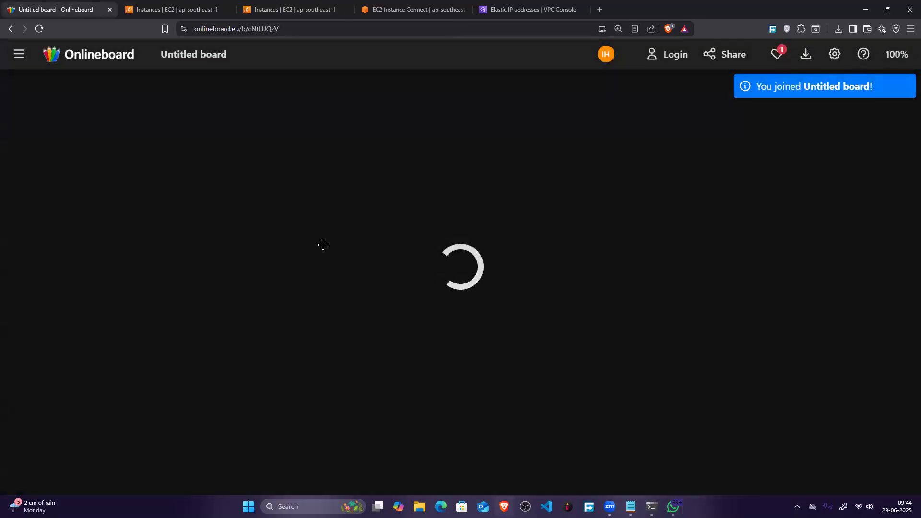
scroll(502, 222, "down", 4)
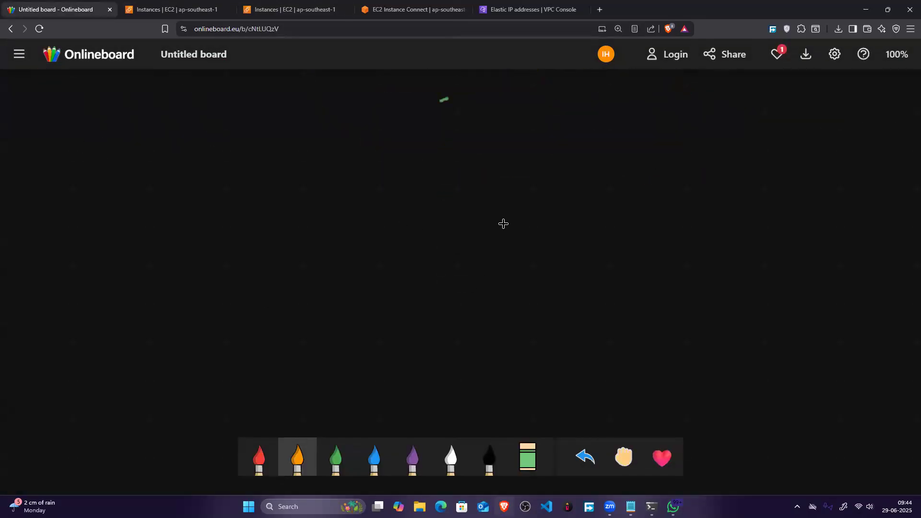
left_click_drag(333, 134, 217, 196)
left_click_drag(195, 231, 199, 247)
left_click_drag(194, 232, 204, 232)
left_click_drag(208, 231, 232, 237)
left_click_drag(234, 216, 256, 229)
left_click_drag(259, 214, 267, 229)
left_click_drag(205, 250, 281, 234)
mouse_move(213, 261)
left_mouse_down()
mouse_move(216, 269)
mouse_move(242, 262)
left_mouse_up()
left_click_drag(263, 255, 320, 234)
Step: In white, handwrite a circled "ssh key" below the public machine, with an arrow up to it and a line to a stick figure
left_click(450, 455)
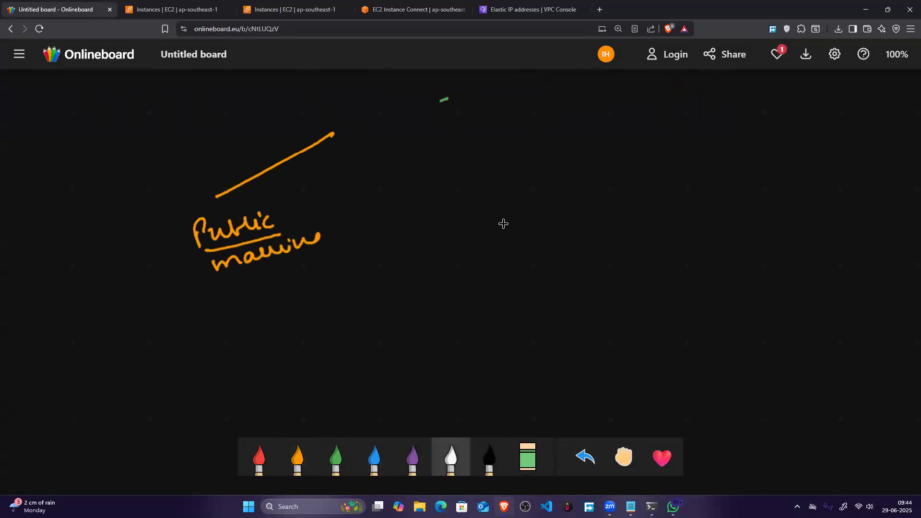
mouse_move(154, 400)
left_mouse_down()
mouse_move(156, 328)
mouse_move(162, 342)
mouse_move(178, 339)
mouse_move(247, 311)
mouse_move(238, 334)
left_mouse_up()
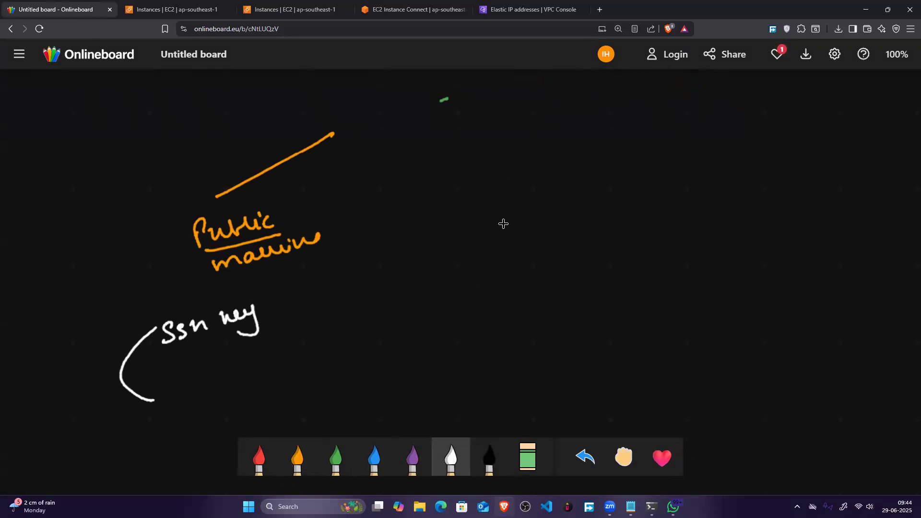
mouse_move(192, 308)
left_mouse_down()
mouse_move(177, 254)
mouse_move(188, 260)
left_mouse_up()
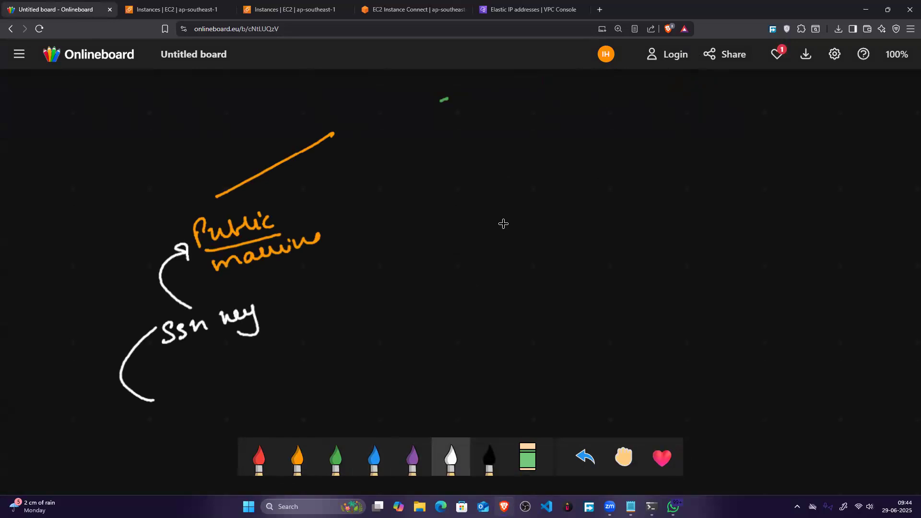
mouse_move(272, 292)
left_mouse_down()
mouse_move(235, 294)
mouse_move(282, 316)
mouse_move(225, 289)
left_mouse_up()
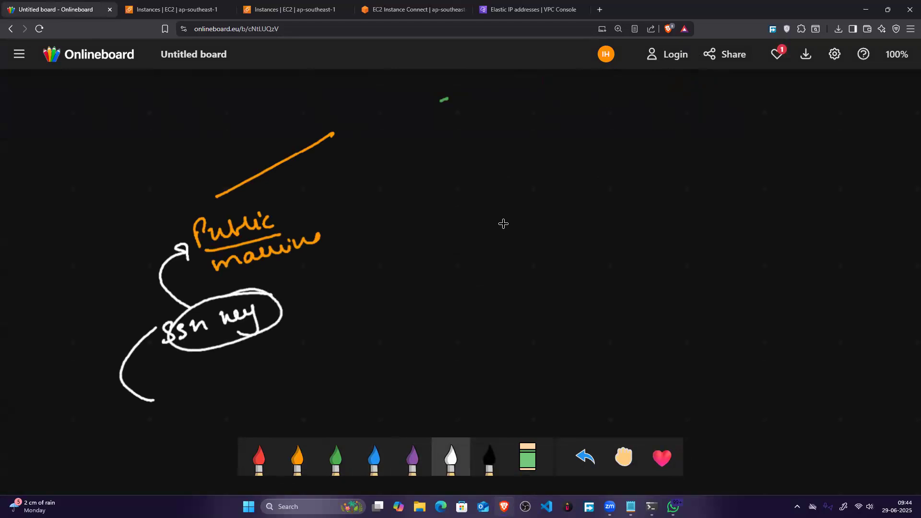
left_click_drag(166, 399, 169, 397)
mouse_move(170, 410)
left_mouse_down()
mouse_move(166, 421)
mouse_move(185, 417)
left_mouse_up()
Step: In orange, draw a second branch ending at the handwritten label "Private machine", and an arrow pointing away from the ssh key
left_click(298, 457)
mouse_move(362, 131)
left_mouse_down()
mouse_move(467, 196)
mouse_move(483, 223)
mouse_move(486, 211)
left_mouse_up()
left_click_drag(497, 207, 512, 216)
mouse_move(516, 197)
left_mouse_down()
mouse_move(517, 213)
mouse_move(526, 197)
left_mouse_up()
mouse_move(535, 201)
left_mouse_down()
mouse_move(540, 210)
mouse_move(557, 194)
left_mouse_up()
mouse_move(518, 234)
left_mouse_down()
mouse_move(584, 212)
mouse_move(600, 217)
left_mouse_up()
mouse_move(264, 307)
left_mouse_down()
mouse_move(342, 260)
mouse_move(339, 275)
left_mouse_up()
Step: Write a circled "ssh" in white between the public and private machine labels
left_click(451, 457)
left_click_drag(360, 216, 352, 234)
left_click_drag(378, 217, 368, 233)
left_click_drag(383, 215, 395, 231)
mouse_move(405, 200)
left_mouse_down()
mouse_move(349, 233)
mouse_move(407, 211)
left_mouse_up()
Step: In red, link the circled ssh to both machines and outline the ssh key, public machine and private machine
left_click(259, 457)
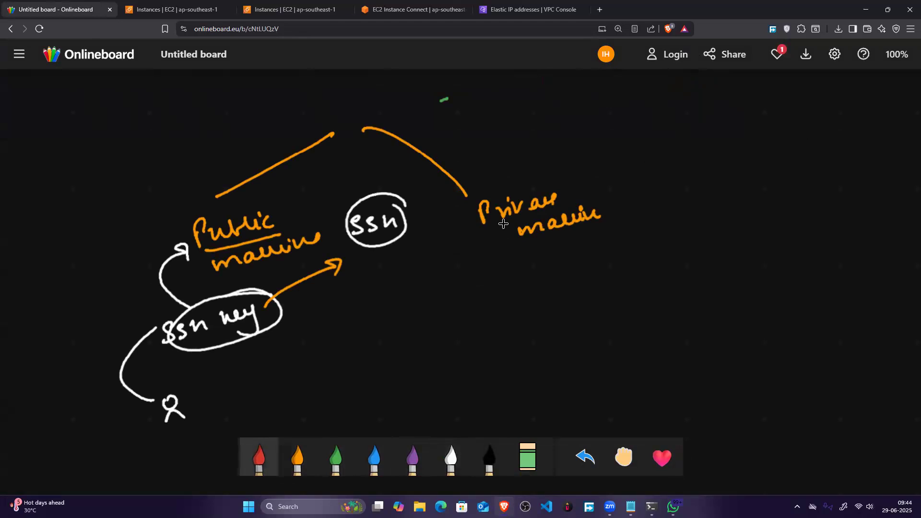
left_click_drag(297, 218, 340, 224)
left_click_drag(472, 221, 420, 227)
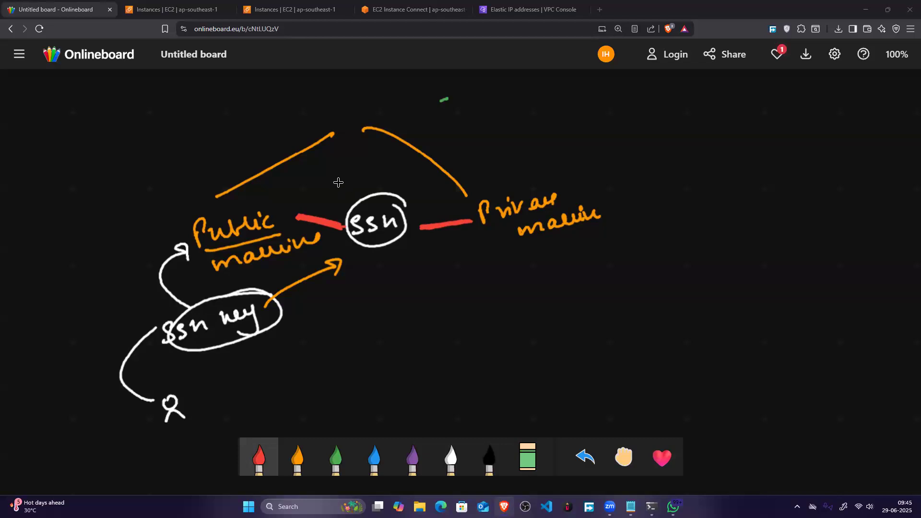
mouse_move(256, 287)
left_mouse_down()
mouse_move(192, 347)
mouse_move(206, 283)
left_mouse_up()
mouse_move(196, 204)
left_mouse_down()
mouse_move(190, 256)
mouse_move(312, 269)
mouse_move(343, 232)
mouse_move(256, 193)
mouse_move(343, 206)
left_mouse_up()
mouse_move(403, 213)
left_mouse_down()
mouse_move(469, 203)
mouse_move(407, 231)
mouse_move(420, 247)
mouse_move(469, 241)
left_mouse_up()
mouse_move(466, 188)
left_mouse_down()
mouse_move(559, 235)
mouse_move(506, 181)
mouse_move(564, 233)
left_mouse_up()
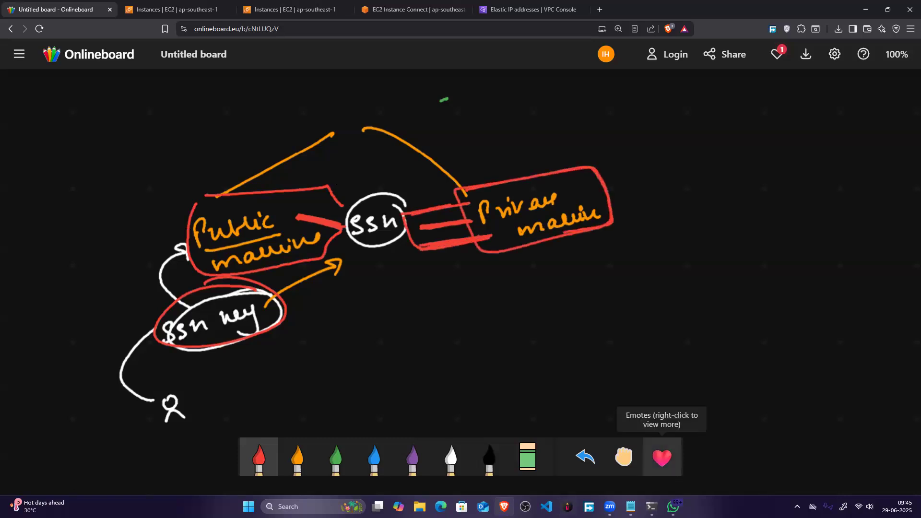
Step: Switch to the terminal, reconnect to the bastion server over SSH, clear the screen and highlight the prompt's hostname
key("alt+Tab")
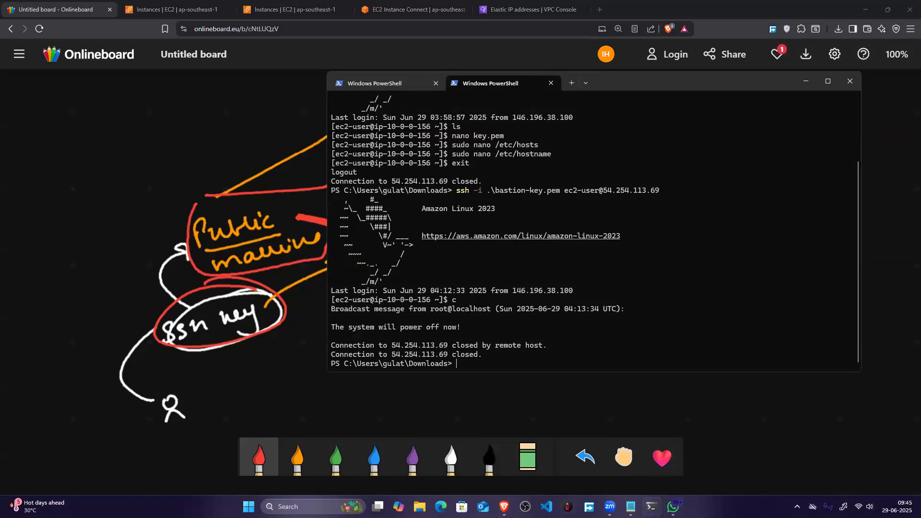
key("Up")
key("Return")
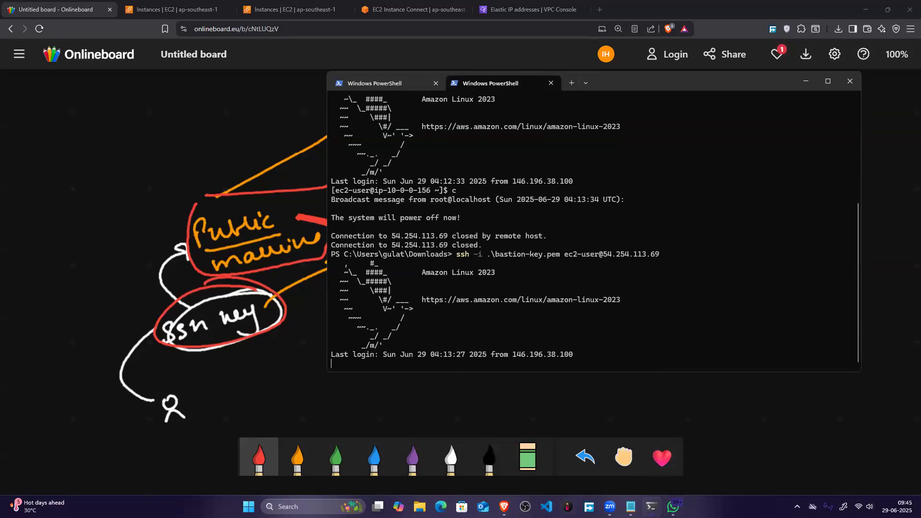
type("clear")
key("Return")
left_click_drag(457, 100, 331, 96)
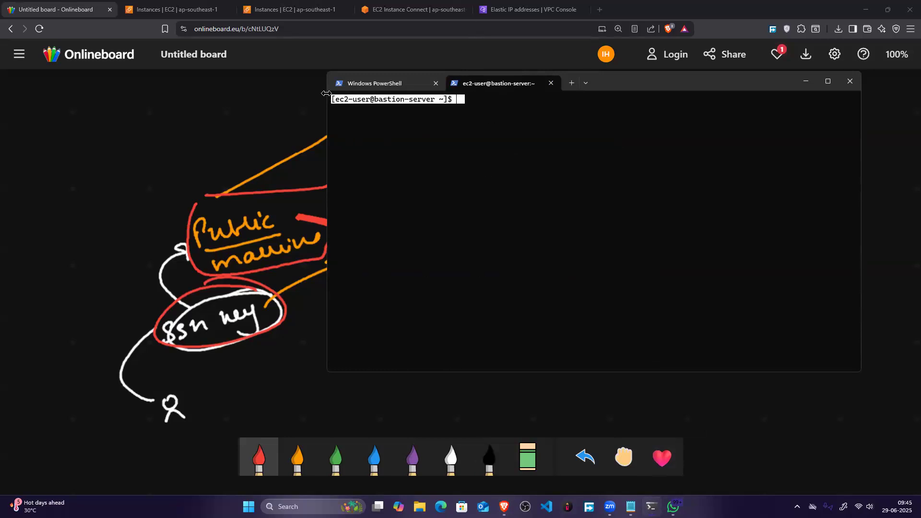
Step: Reload the EC2 instances page, filter the list to Running instances and select private-machine
left_click(203, 2)
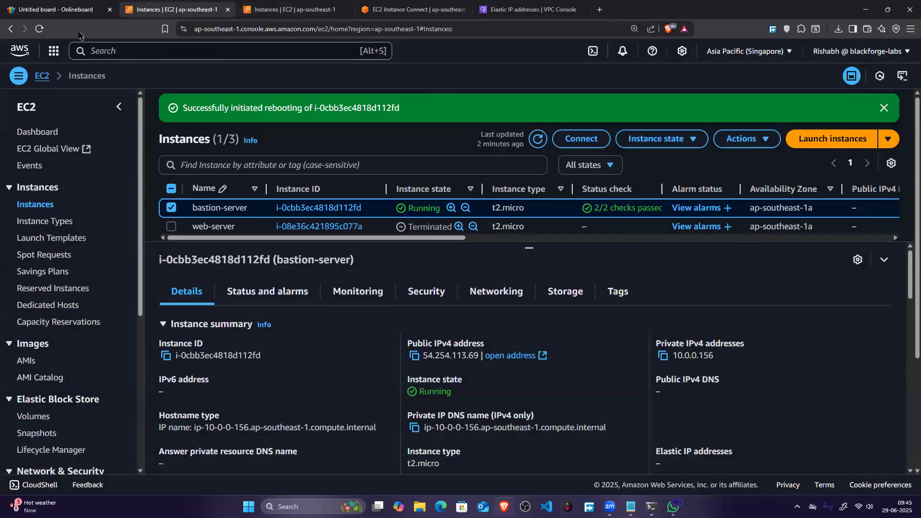
key("F5")
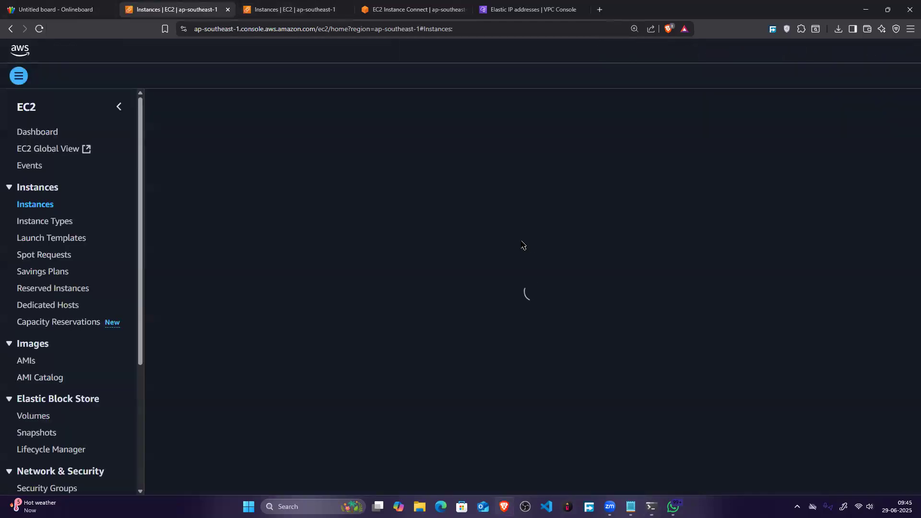
left_click(579, 139)
left_click(582, 172)
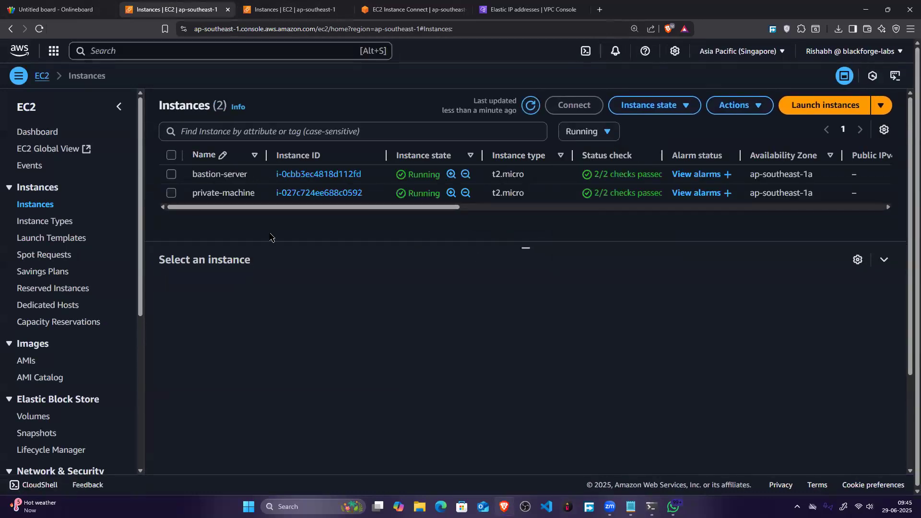
left_click(176, 195)
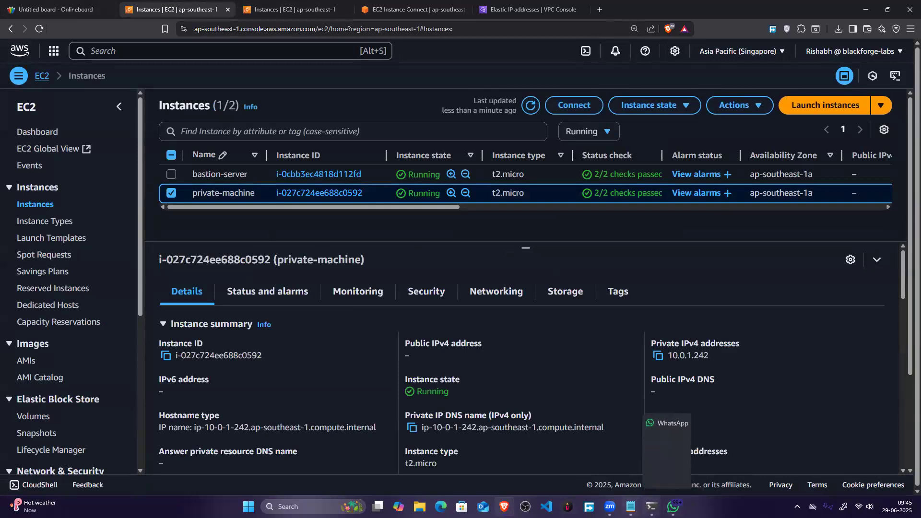
Step: Return to the bastion server's terminal session and list the files in the home directory
left_click(650, 507)
type("l")
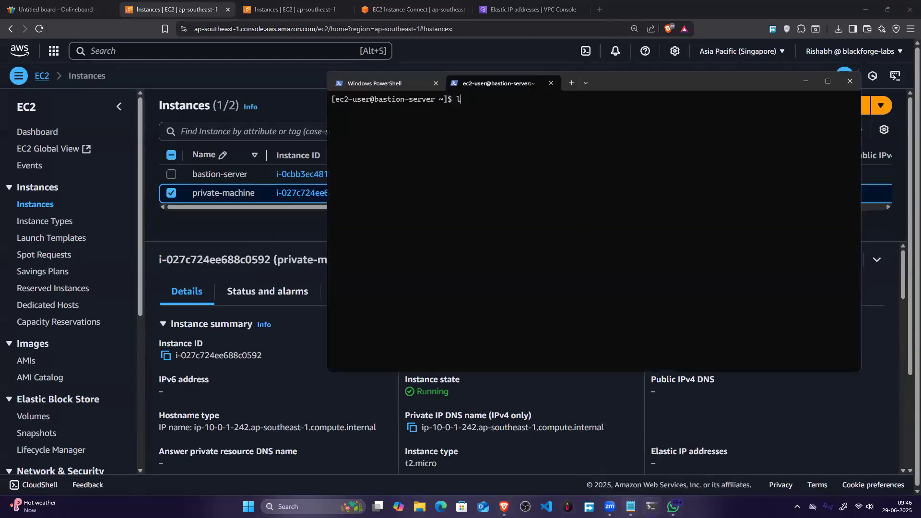
type("s")
key("Return")
Step: Restrict key.pem on the bastion server to owner read-only access with chmod 400
type("ssh")
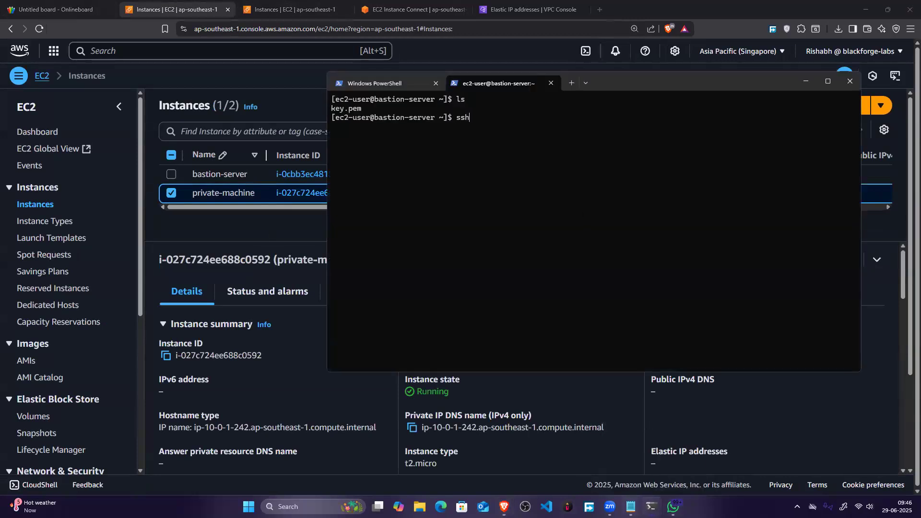
type("chmod 400 k")
key("Tab")
key("Return")
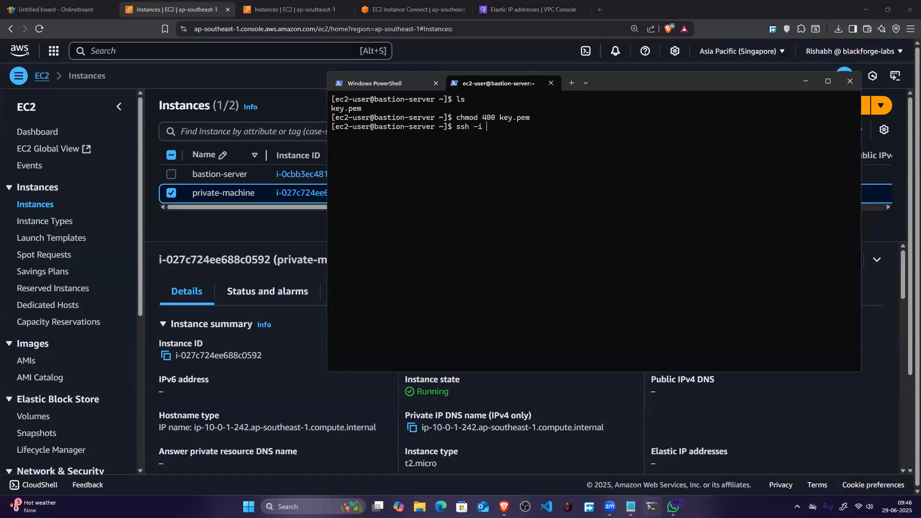
type("ssh -i k")
key("Tab")
left_click(693, 434)
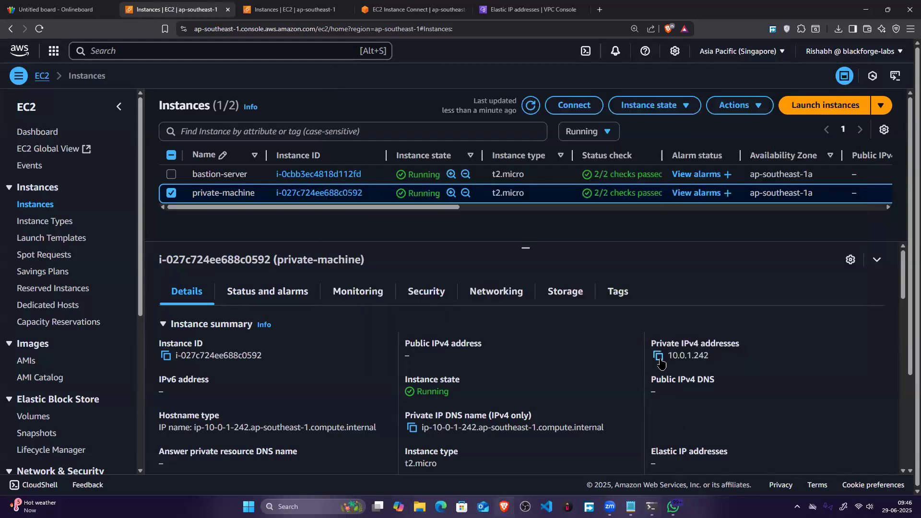
left_click(658, 356)
key("alt+Tab")
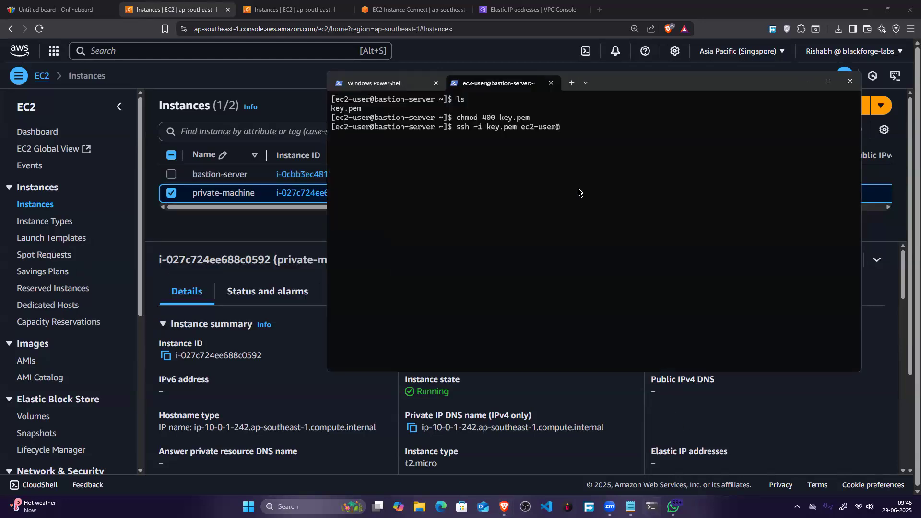
key("ctrl+v")
key("Return")
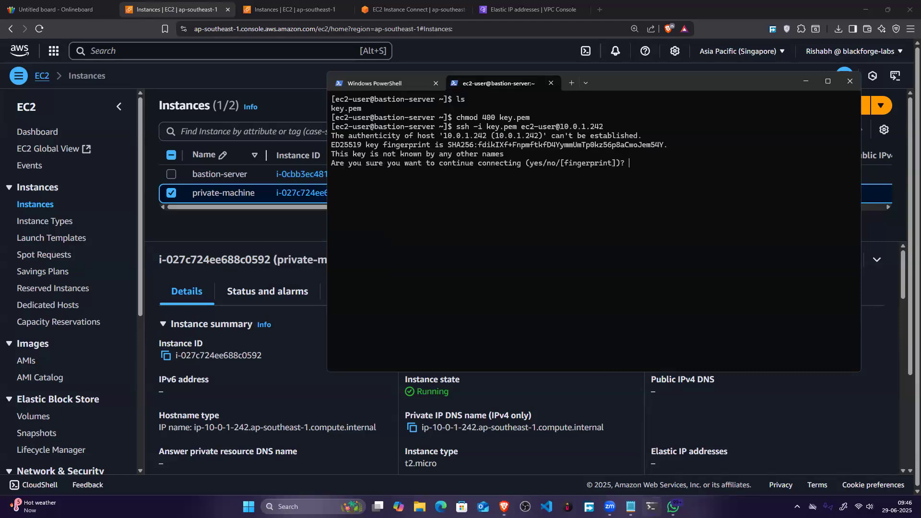
type("yes")
key("Return")
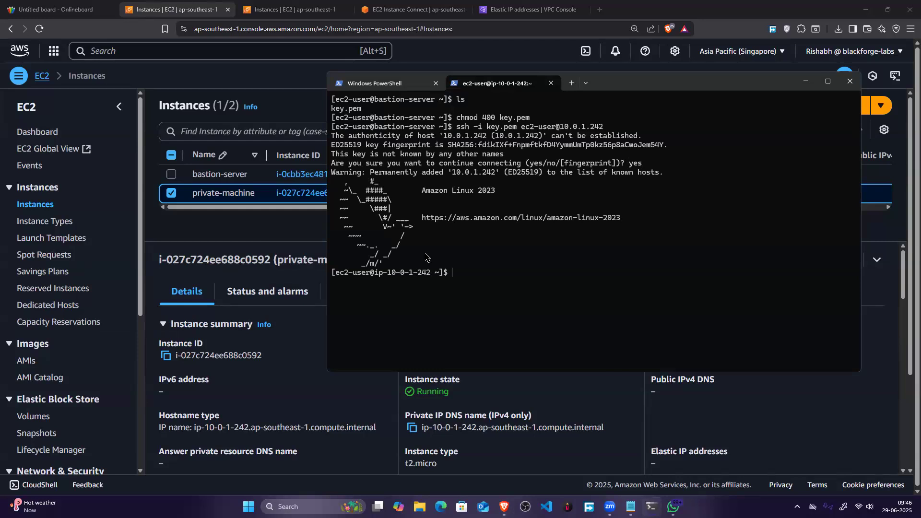
Step: Move the terminal window higher, then in the PowerShell session reconnect to the bastion server over SSH with bastion-key.pem and clear the screen
left_click_drag(634, 84, 524, 42)
left_click(269, 40)
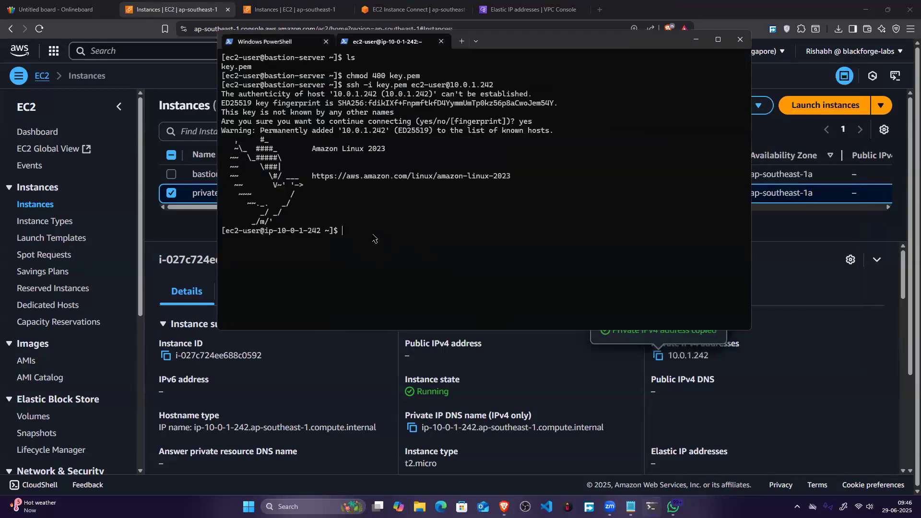
type("clear")
key("Return")
key("Up")
key("Up")
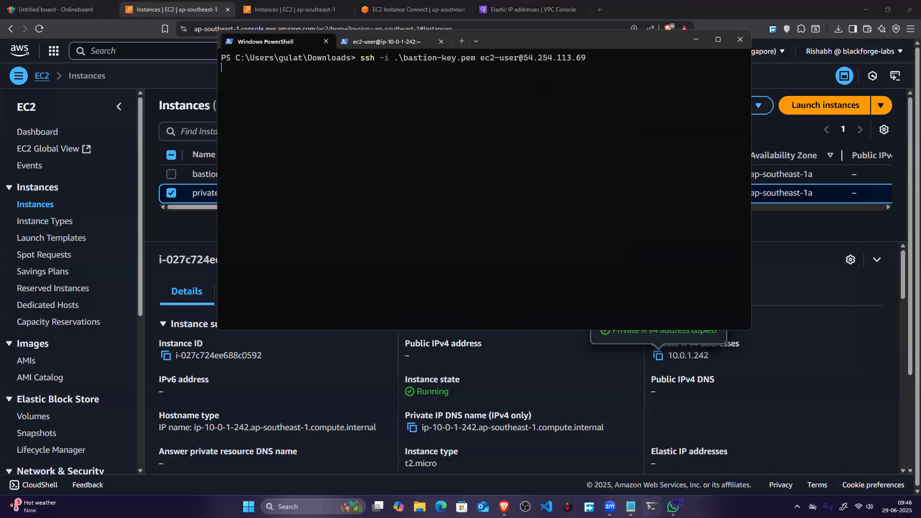
key("Return")
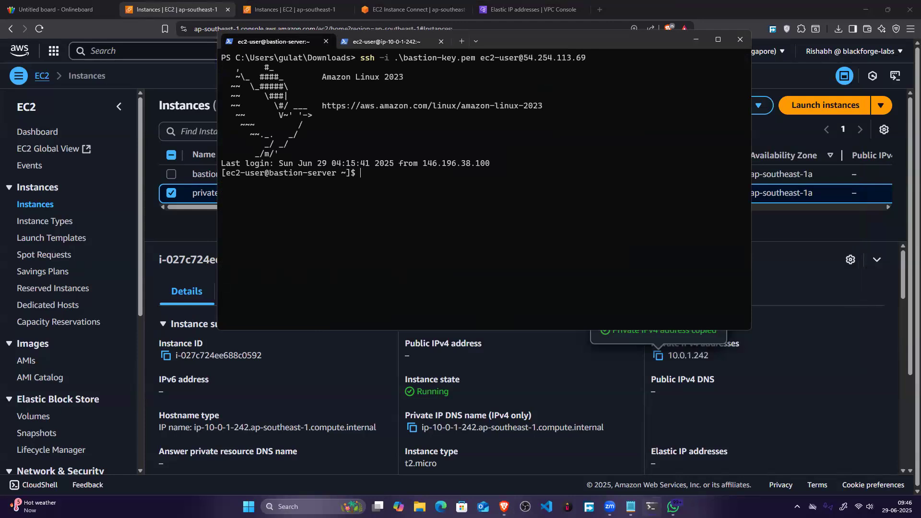
type("clear")
key("Return")
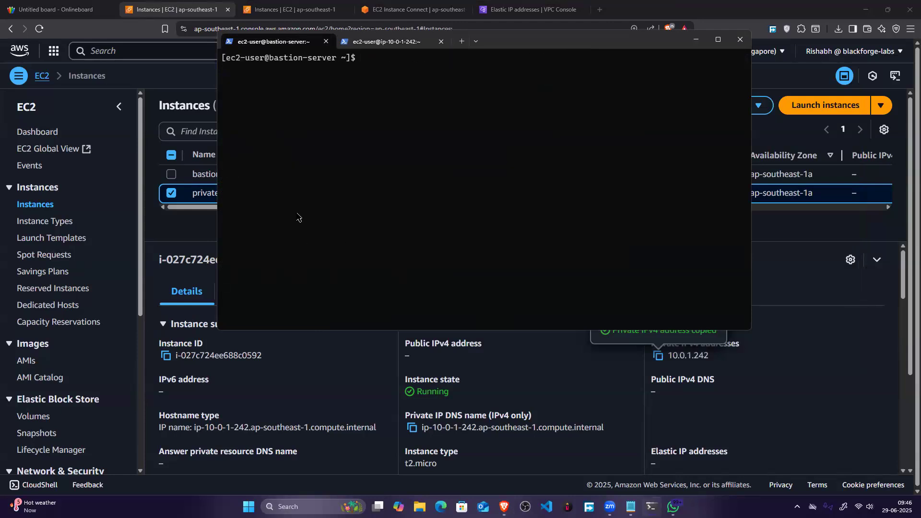
Step: Compare the private machine's and the bastion server's terminal sessions, highlighting the prompt in each
left_click(414, 43)
left_click_drag(381, 232, 214, 124)
left_click(275, 42)
left_click_drag(451, 67, 222, 45)
Step: Switch to the Onlineboard whiteboard and draw a white user figure with a curved arrow leading to the handwritten label "ssh key"
left_click(93, 3)
scroll(740, 226, "down", 5)
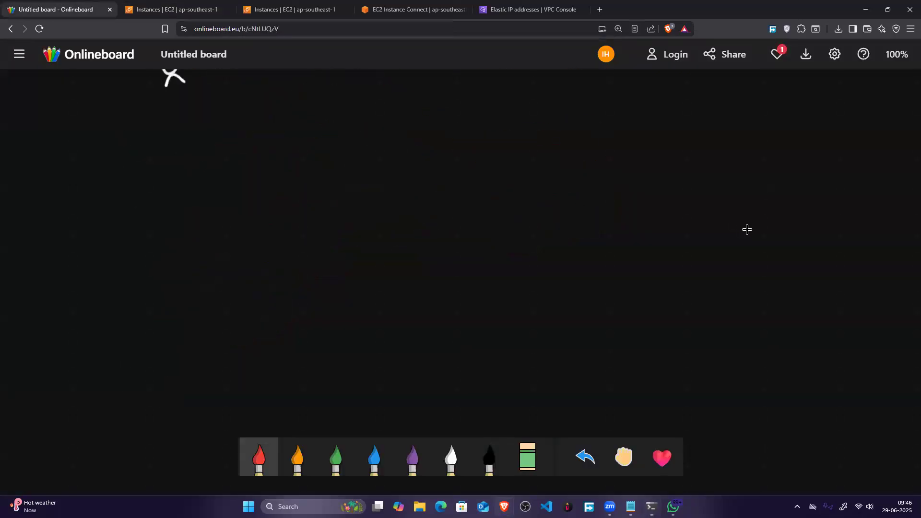
key("6")
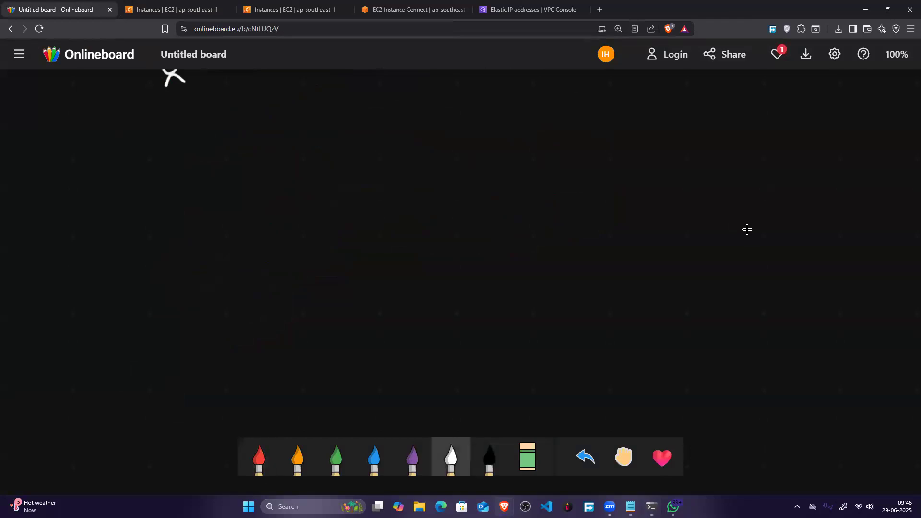
mouse_move(295, 282)
left_mouse_down()
mouse_move(368, 250)
mouse_move(367, 261)
mouse_move(408, 257)
left_mouse_up()
left_click_drag(423, 244, 438, 251)
mouse_move(444, 236)
left_mouse_down()
mouse_move(456, 247)
mouse_move(471, 238)
left_mouse_up()
mouse_move(469, 236)
left_mouse_down()
mouse_move(479, 229)
mouse_move(475, 257)
left_mouse_up()
left_click_drag(299, 303, 303, 310)
mouse_move(302, 314)
left_mouse_down()
mouse_move(301, 324)
mouse_move(322, 323)
mouse_move(330, 352)
left_mouse_up()
Step: Write "(my IP)" in red beside the new user figure
key("1")
mouse_move(339, 343)
left_mouse_down()
mouse_move(373, 336)
mouse_move(370, 358)
left_mouse_up()
left_click_drag(391, 325, 392, 336)
mouse_move(398, 336)
left_mouse_down()
mouse_move(404, 327)
mouse_move(404, 345)
left_mouse_up()
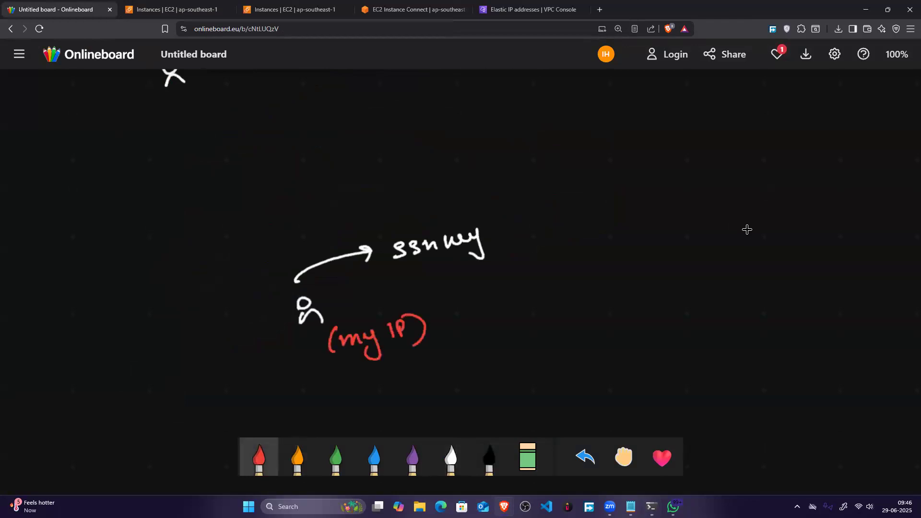
Step: Draw a red line from the ssh key arrow up to a handwritten red label "Bastion Server"
mouse_move(362, 236)
left_mouse_down()
mouse_move(451, 166)
mouse_move(498, 159)
mouse_move(481, 169)
left_mouse_up()
mouse_move(511, 153)
left_mouse_down()
mouse_move(510, 163)
mouse_move(523, 162)
left_mouse_up()
mouse_move(531, 146)
left_mouse_down()
mouse_move(532, 161)
mouse_move(544, 157)
left_mouse_up()
left_click_drag(547, 141, 546, 147)
mouse_move(554, 146)
left_mouse_down()
mouse_move(554, 155)
mouse_move(572, 145)
left_mouse_up()
left_click_drag(532, 171, 521, 186)
left_click_drag(536, 179, 557, 172)
left_click_drag(558, 171, 576, 169)
left_click_drag(576, 170, 588, 165)
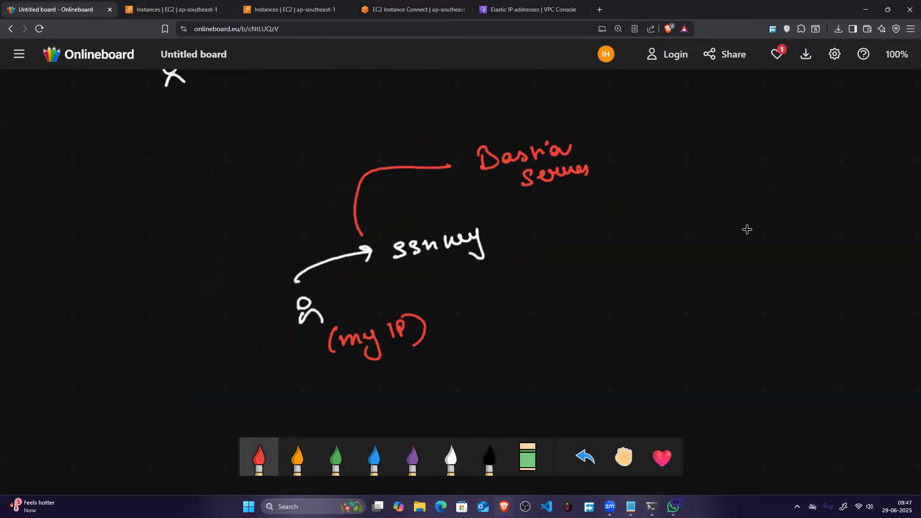
Step: Enclose the Bastion Server label in a white box and write "Public Subnet" in orange above it
left_click(451, 459)
mouse_move(460, 125)
left_mouse_down()
mouse_move(471, 215)
mouse_move(616, 176)
mouse_move(462, 211)
left_mouse_up()
scroll(747, 229, "up", 2)
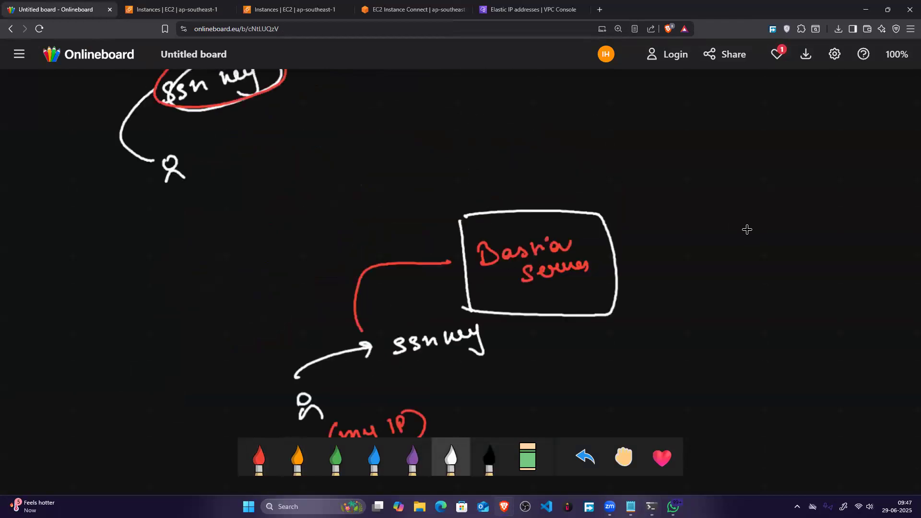
mouse_move(487, 161)
left_mouse_down()
mouse_move(528, 183)
mouse_move(562, 172)
left_mouse_up()
left_click_drag(512, 190, 582, 193)
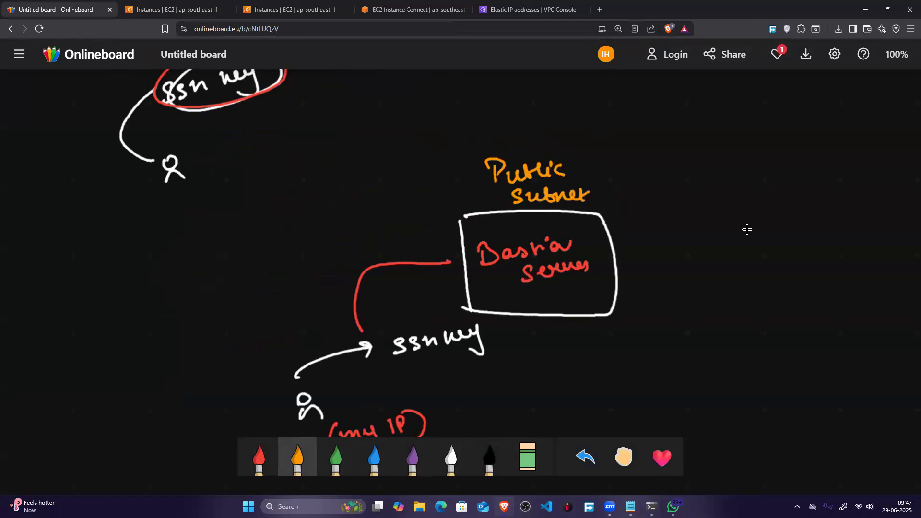
Step: Draw a second white box beside the bastion box containing "Private machine" in red, headed "Private Subnet" in green
left_click(451, 457)
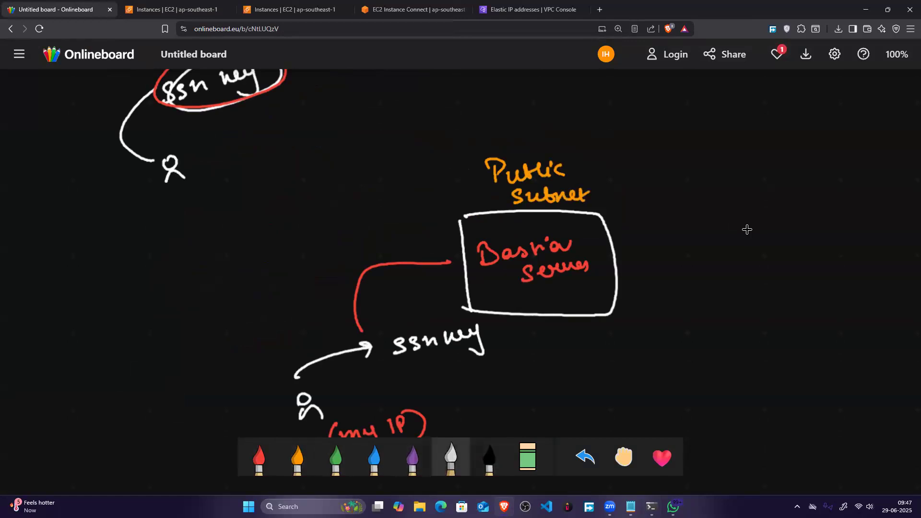
mouse_move(670, 212)
left_mouse_down()
mouse_move(679, 301)
mouse_move(814, 229)
mouse_move(698, 303)
left_mouse_up()
left_click(259, 457)
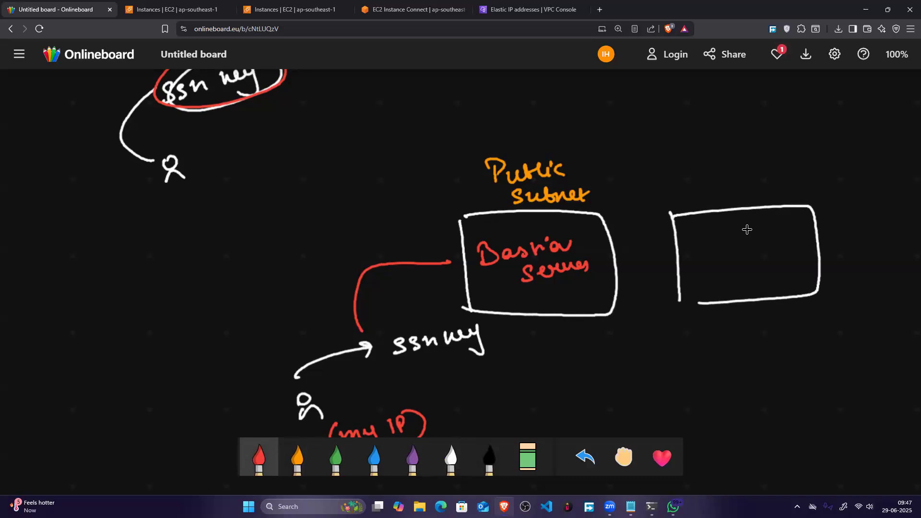
mouse_move(696, 229)
left_mouse_down()
mouse_move(722, 242)
mouse_move(766, 230)
left_mouse_up()
left_click_drag(714, 267, 782, 252)
left_click_drag(781, 254, 790, 252)
left_click(336, 457)
mouse_move(699, 172)
left_mouse_down()
mouse_move(698, 183)
mouse_move(731, 168)
mouse_move(761, 169)
mouse_move(751, 194)
mouse_move(799, 185)
left_mouse_up()
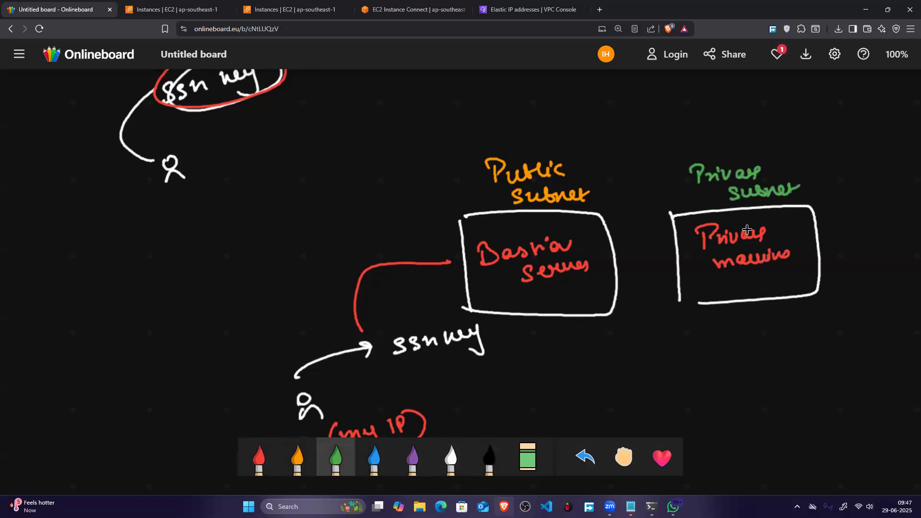
Step: Draw a white arrow down to the bastion box, a circled green "VPC RT" above it, and a green arrow to a circled "IGW"
left_click(450, 456)
mouse_move(517, 132)
left_mouse_down()
mouse_move(521, 210)
mouse_move(535, 196)
left_mouse_up()
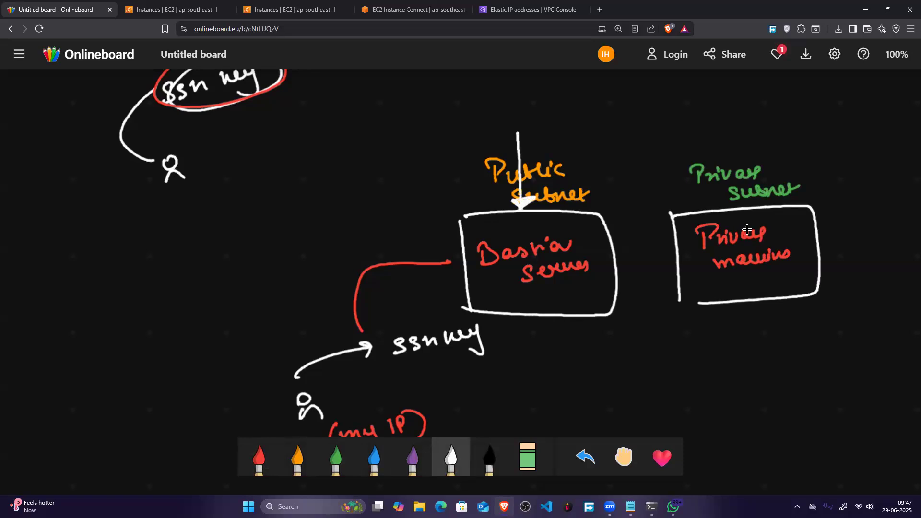
left_click(336, 457)
left_click_drag(497, 109, 510, 108)
left_click_drag(516, 110, 517, 118)
mouse_move(537, 108)
left_mouse_down()
mouse_move(536, 121)
mouse_move(573, 121)
left_mouse_up()
mouse_move(581, 106)
left_mouse_down()
mouse_move(583, 118)
mouse_move(591, 104)
mouse_move(608, 105)
left_mouse_up()
mouse_move(379, 121)
left_mouse_down()
mouse_move(489, 118)
mouse_move(373, 120)
mouse_move(391, 132)
left_mouse_up()
mouse_move(244, 125)
left_mouse_down()
mouse_move(247, 142)
mouse_move(259, 139)
left_mouse_up()
left_click_drag(269, 132, 304, 130)
mouse_move(314, 115)
left_mouse_down()
mouse_move(283, 106)
mouse_move(307, 109)
left_mouse_up()
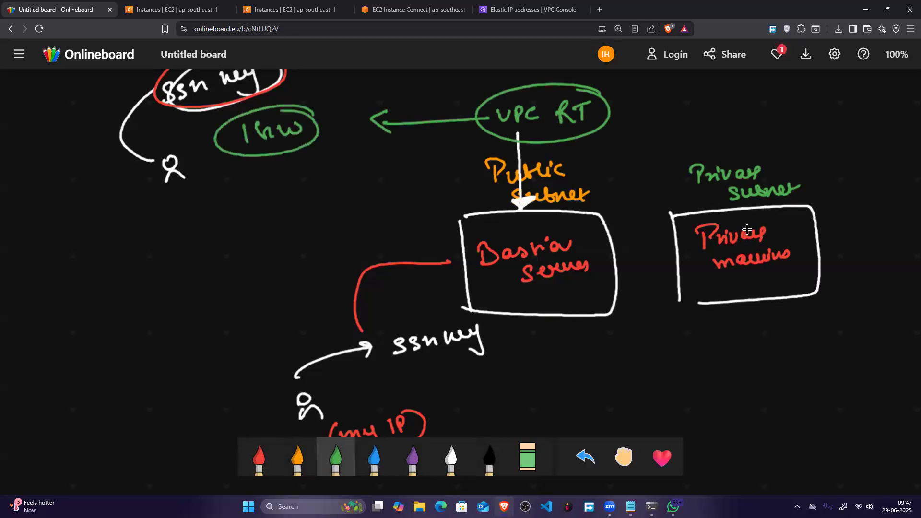
Step: Draw a blue line linking the bastion box to the private machine box and a thick blue frame around the latter
left_click(450, 459)
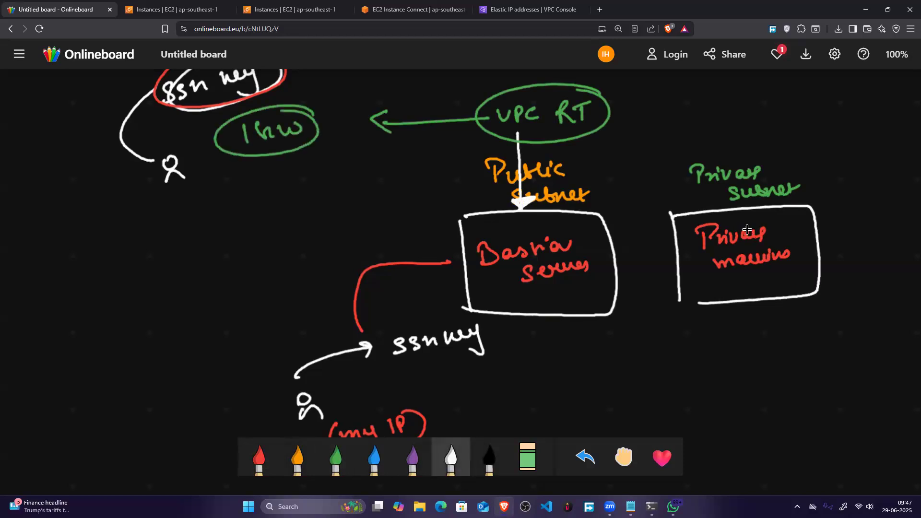
left_click(374, 459)
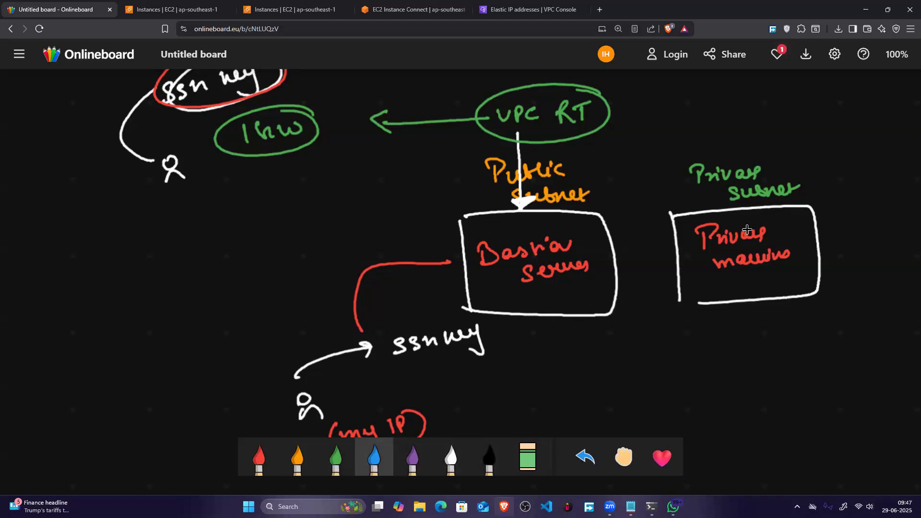
left_click_drag(623, 244, 675, 242)
mouse_move(656, 209)
left_mouse_down()
mouse_move(665, 334)
mouse_move(792, 195)
mouse_move(834, 222)
mouse_move(851, 320)
mouse_move(701, 321)
left_mouse_up()
left_click_drag(838, 312, 695, 323)
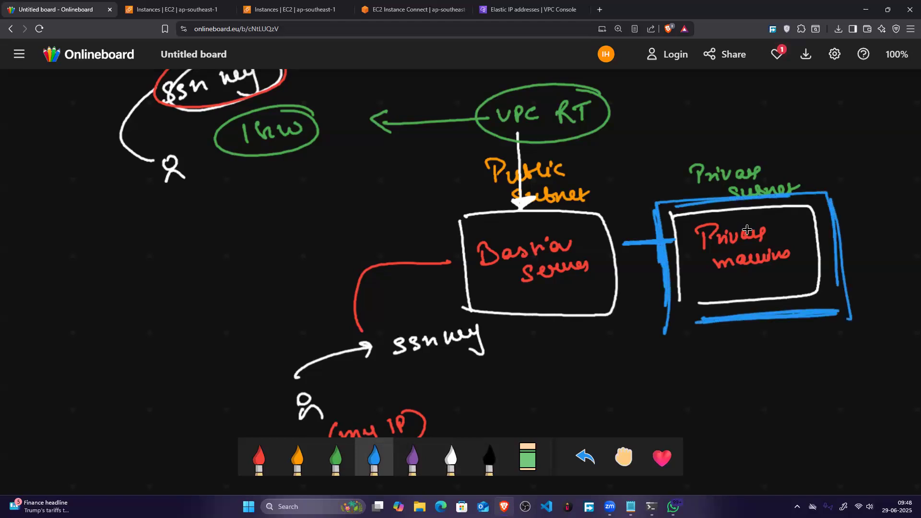
Step: Draw a blue connector down from the linking line and write the address range 10.0.0.0/23 in white below the private machine
mouse_move(645, 243)
left_mouse_down()
mouse_move(642, 328)
mouse_move(670, 337)
mouse_move(679, 352)
left_mouse_up()
left_click(451, 458)
mouse_move(691, 340)
left_mouse_down()
mouse_move(768, 335)
mouse_move(778, 354)
mouse_move(816, 344)
mouse_move(762, 371)
mouse_move(801, 316)
left_mouse_up()
left_click(703, 349)
left_click(763, 344)
Step: Annotate the address range with the underlined note "Belongs to this range" and draw a white arrow to it from the bastion box
left_click(784, 382)
mouse_move(751, 358)
left_mouse_down()
mouse_move(766, 385)
mouse_move(789, 391)
mouse_move(854, 377)
mouse_move(850, 391)
left_mouse_up()
left_click_drag(783, 398, 796, 412)
mouse_move(826, 393)
left_mouse_down()
mouse_move(826, 409)
mouse_move(863, 389)
left_mouse_up()
mouse_move(798, 421)
left_mouse_down()
mouse_move(809, 431)
mouse_move(856, 412)
mouse_move(869, 418)
left_mouse_up()
left_click_drag(804, 442, 869, 426)
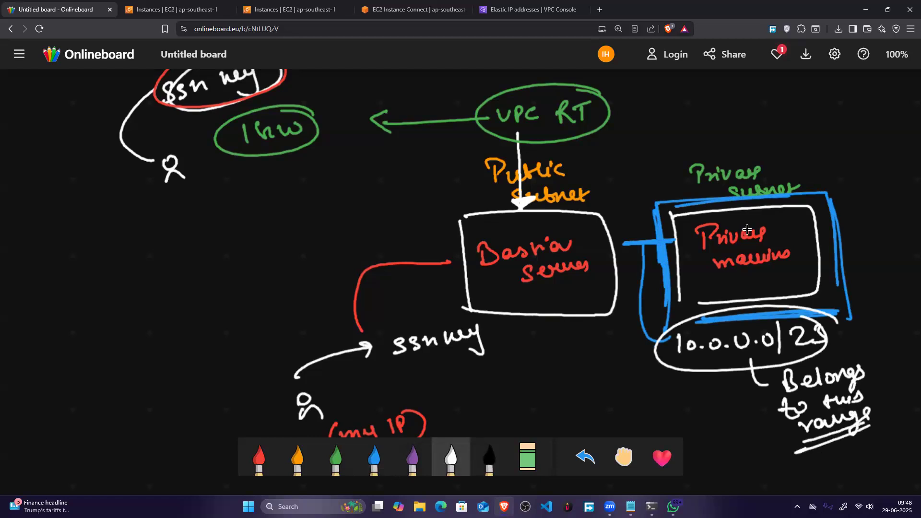
mouse_move(541, 289)
left_mouse_down()
mouse_move(557, 284)
mouse_move(629, 355)
mouse_move(619, 365)
left_mouse_up()
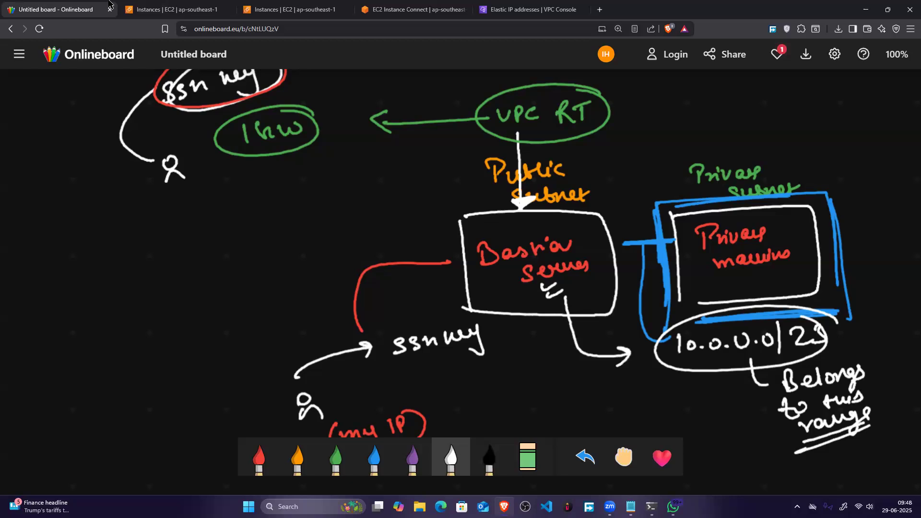
Step: In the EC2 instances list, compare the private IPv4 addresses of bastion-server and private-machine, highlighting each one
left_click(173, 9)
left_click(171, 194)
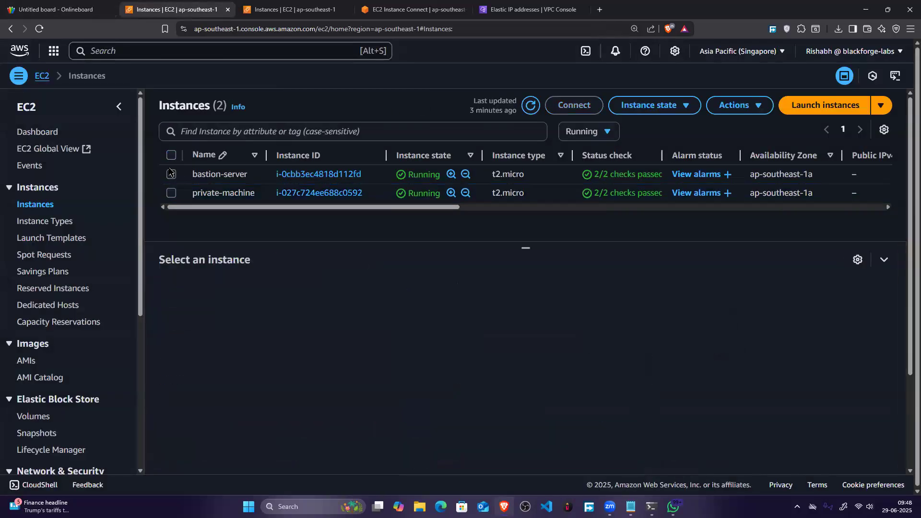
left_click(171, 173)
left_click_drag(712, 357, 667, 354)
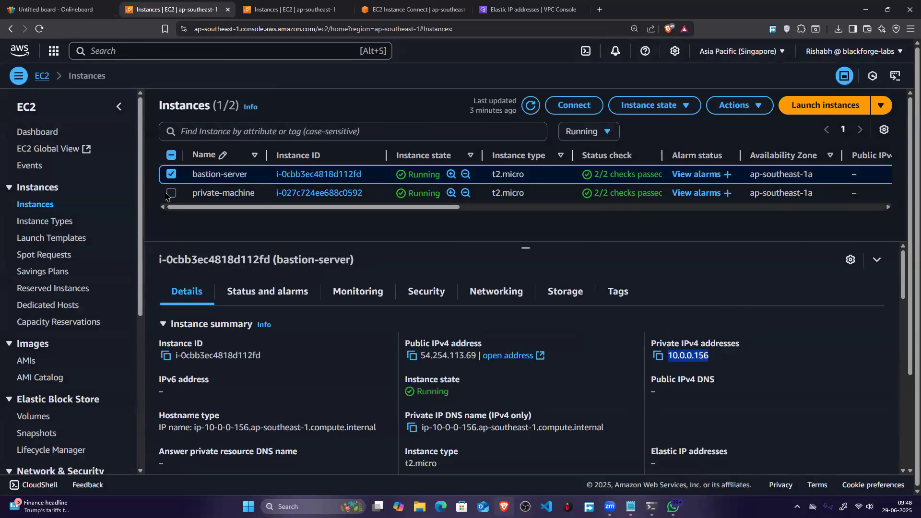
left_click(172, 175)
left_click(171, 193)
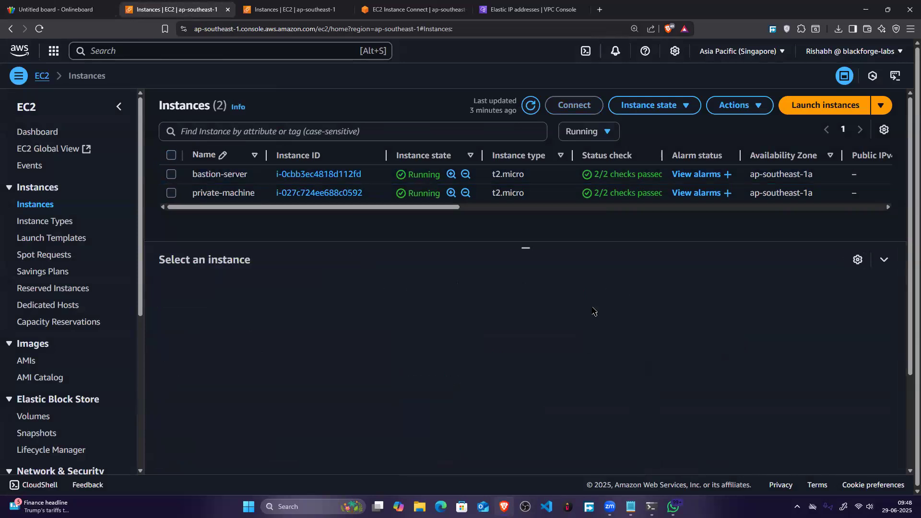
left_click_drag(714, 356, 660, 354)
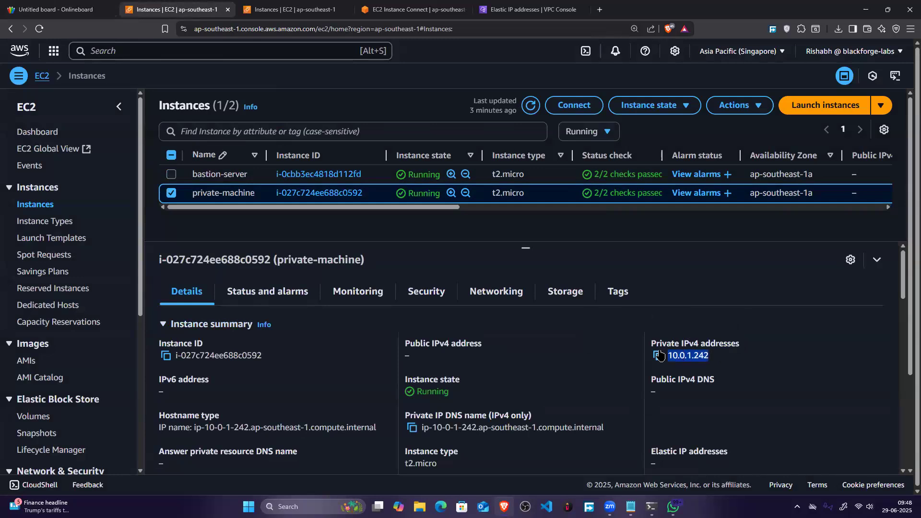
left_click(171, 192)
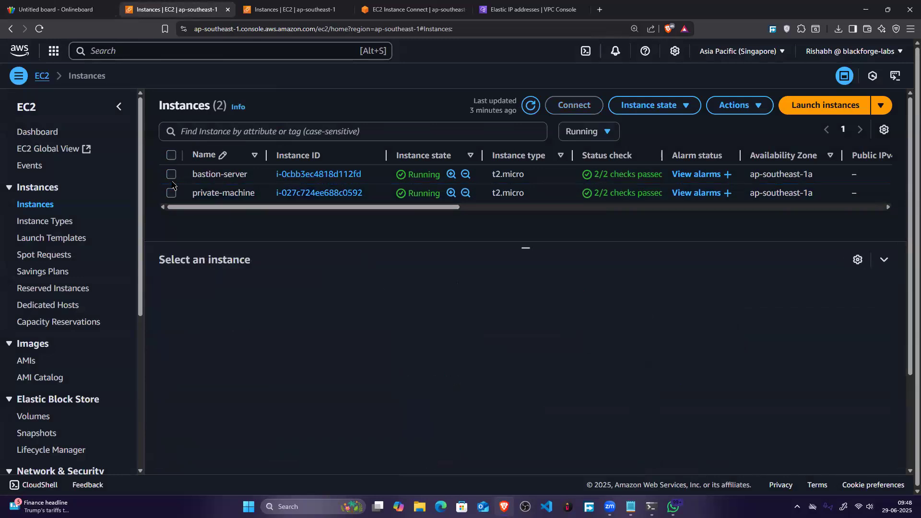
mouse_move(658, 503)
left_click(655, 485)
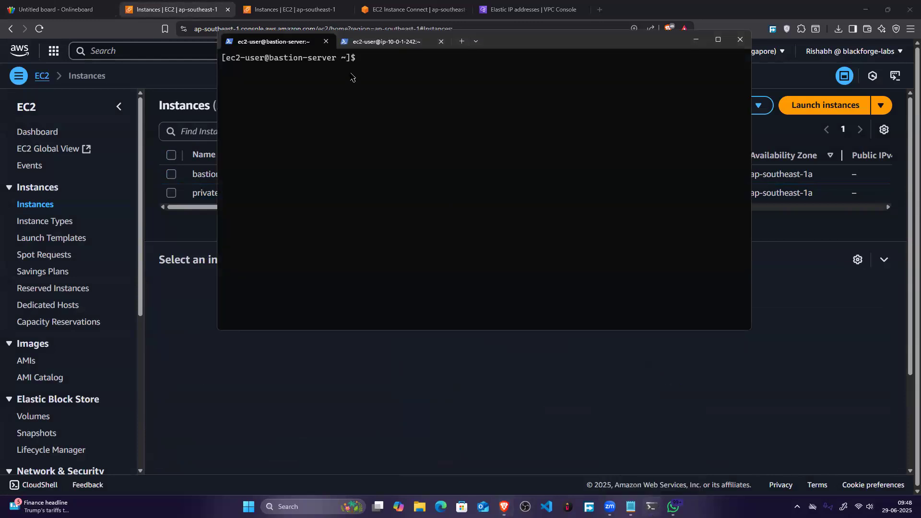
left_click(352, 42)
left_click(295, 43)
type("ping www.google.com")
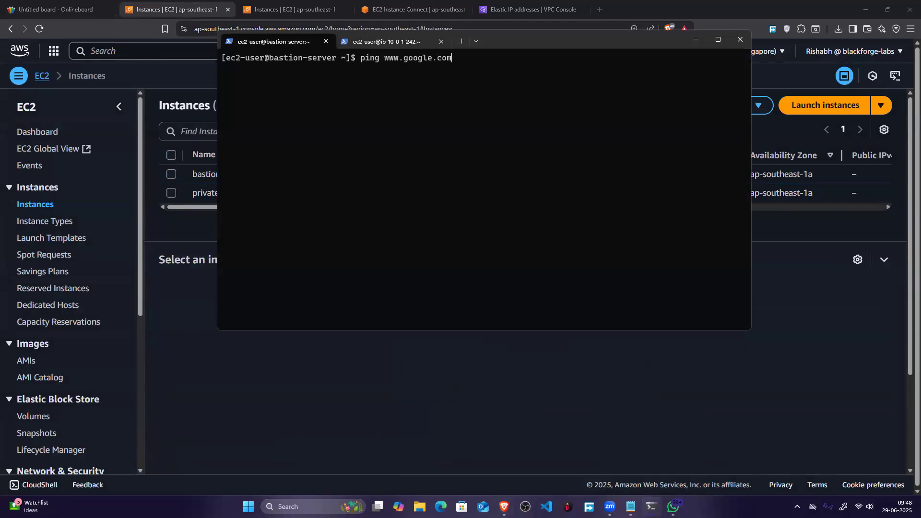
key("Return")
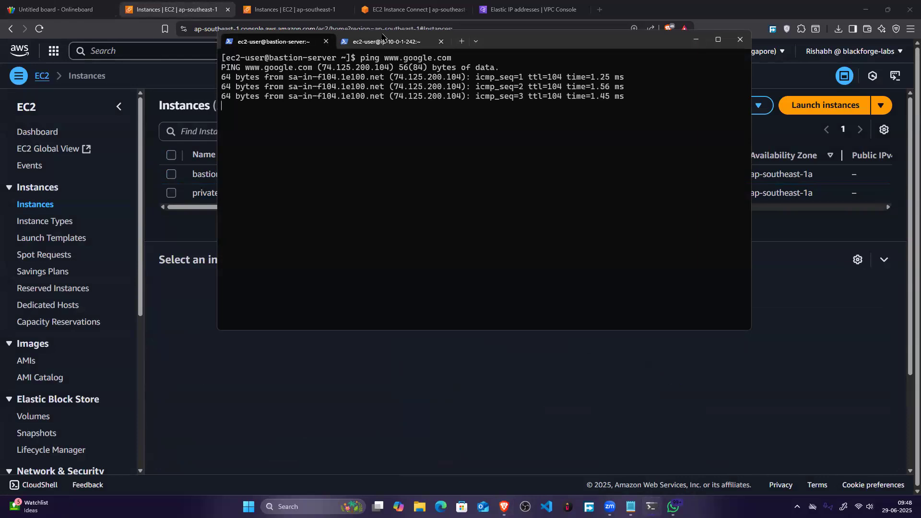
key("ctrl+c")
left_click(386, 41)
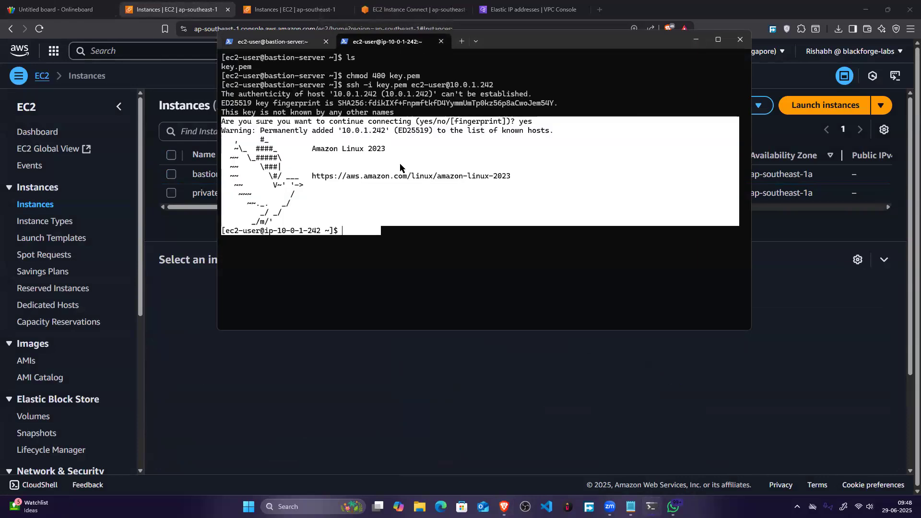
type("www.google.co")
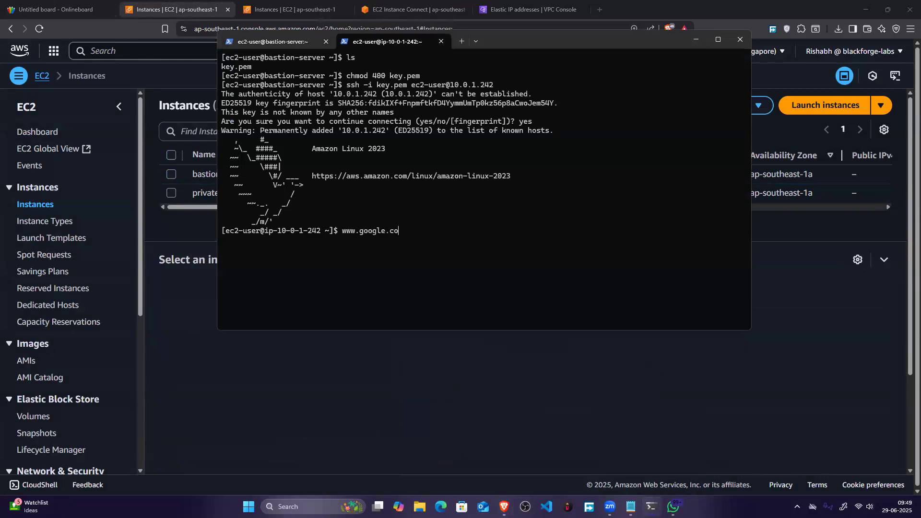
key("BackSpace")
key("BackSpace")
key("BackSpace")
key("BackSpace")
key("BackSpace")
key("BackSpace")
key("BackSpace")
key("BackSpace")
key("BackSpace")
key("BackSpace")
key("BackSpace")
key("BackSpace")
type("ping www.google.com")
key("Return")
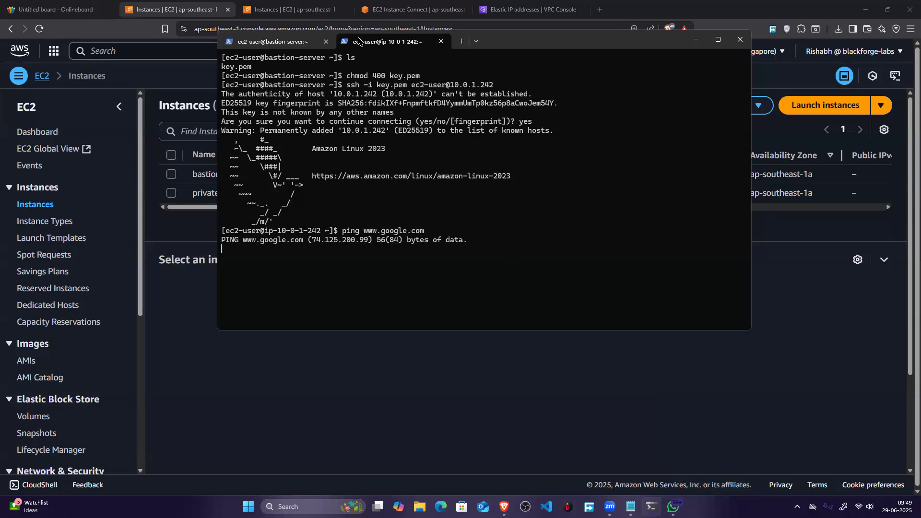
Step: Switch to the whiteboard and draw an orange connector from the private machine box to a circled "NAT" label
left_click(431, 2)
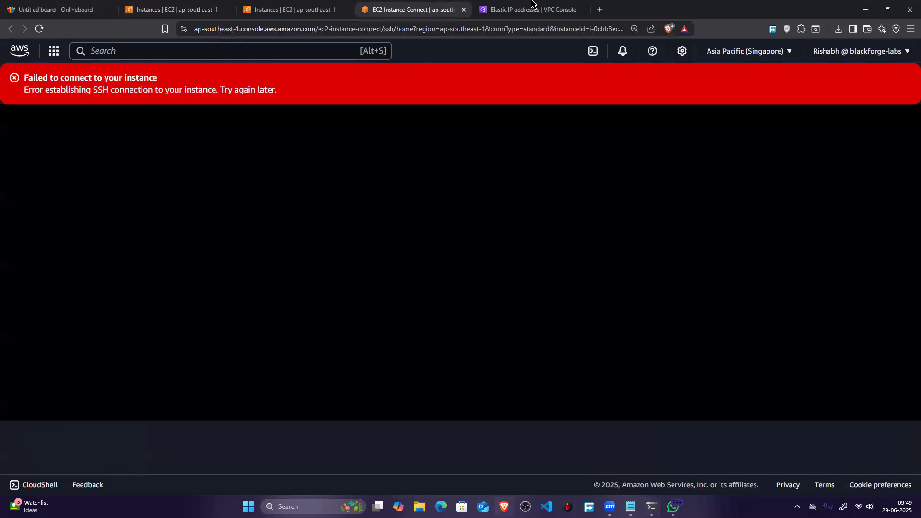
key("ctrl+1")
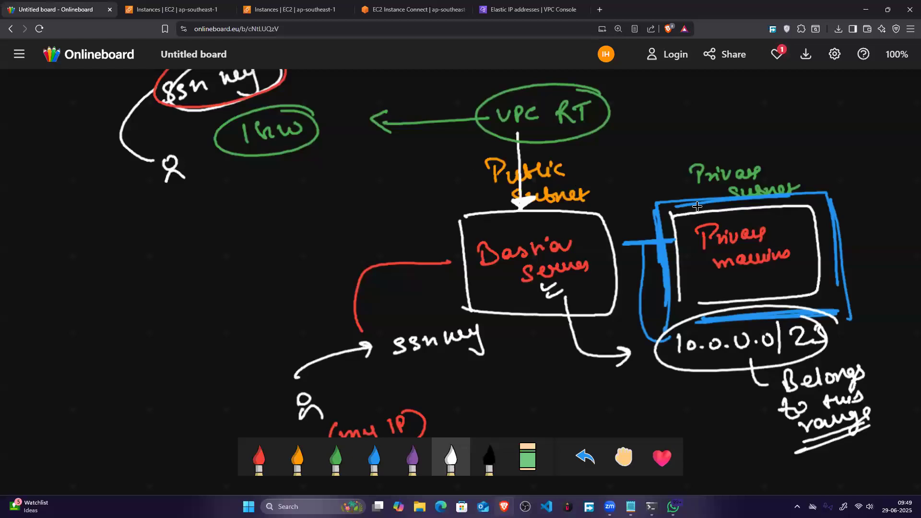
scroll(701, 209, "right", 2)
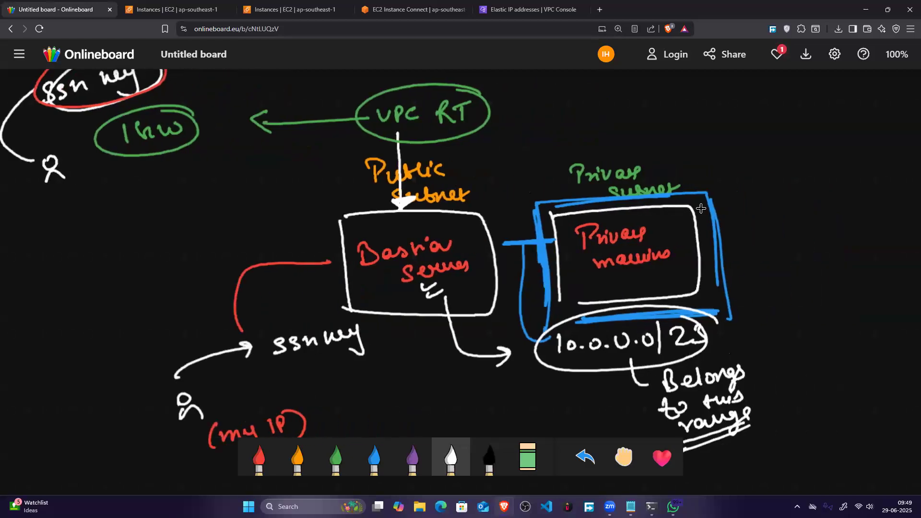
scroll(701, 209, "down", 1)
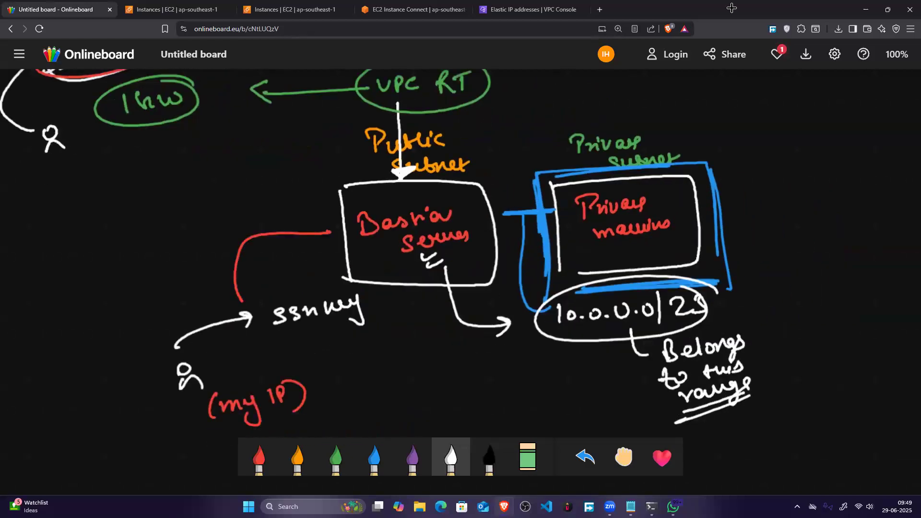
key("2")
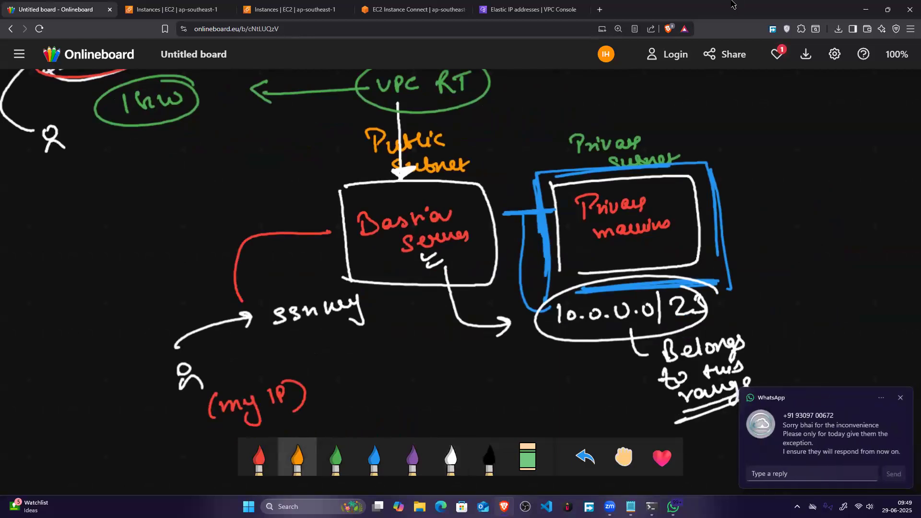
left_click_drag(676, 121, 675, 174)
left_click_drag(676, 120, 783, 110)
mouse_move(792, 126)
left_mouse_down()
mouse_move(798, 109)
mouse_move(806, 124)
left_mouse_up()
left_click_drag(797, 117, 817, 124)
mouse_move(808, 109)
left_mouse_down()
mouse_move(830, 105)
mouse_move(810, 87)
mouse_move(833, 94)
left_mouse_up()
Step: Draw an orange arrow down from NAT and write "Network Address Translator" with a circled "GW" beneath it
left_click_drag(784, 141, 784, 163)
left_click_drag(778, 157, 794, 156)
left_click_drag(743, 195, 830, 179)
mouse_move(759, 217)
left_mouse_down()
mouse_move(783, 200)
mouse_move(833, 196)
mouse_move(801, 229)
mouse_move(881, 216)
left_mouse_up()
left_click_drag(806, 246, 802, 262)
mouse_move(802, 252)
left_mouse_down()
mouse_move(840, 243)
mouse_move(788, 240)
left_mouse_up()
Step: In white, draw an upward arrow from the bastion box, circle "Public subnet", and extend an arrow to NAT
left_click(451, 458)
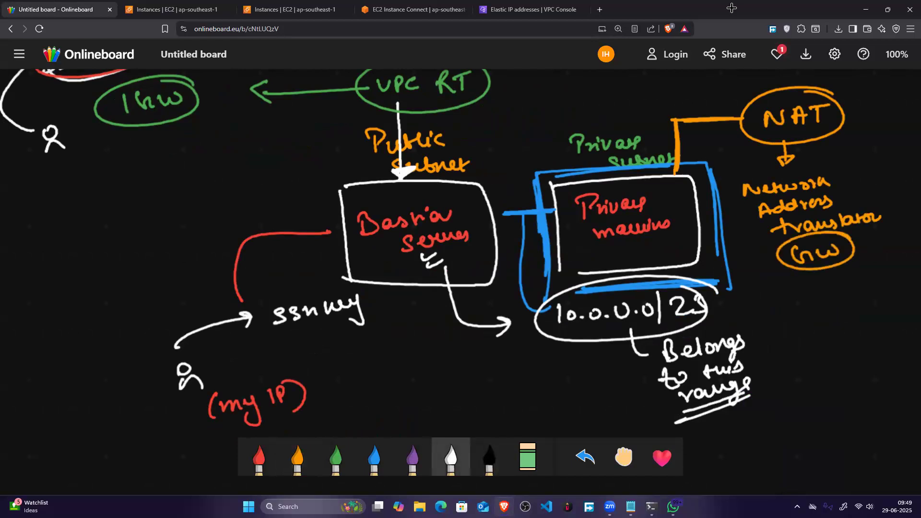
left_click(633, 105)
scroll(641, 118, "up", 1)
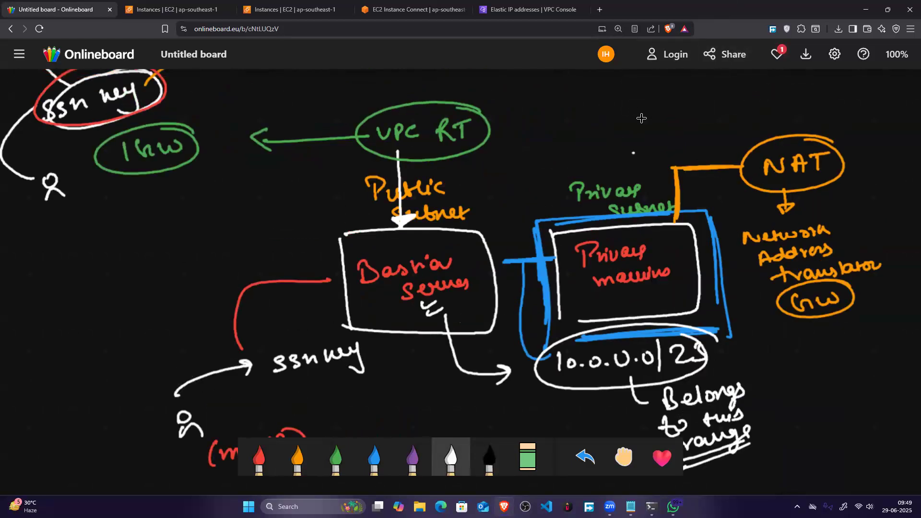
mouse_move(477, 229)
left_mouse_down()
mouse_move(479, 170)
mouse_move(491, 183)
left_mouse_up()
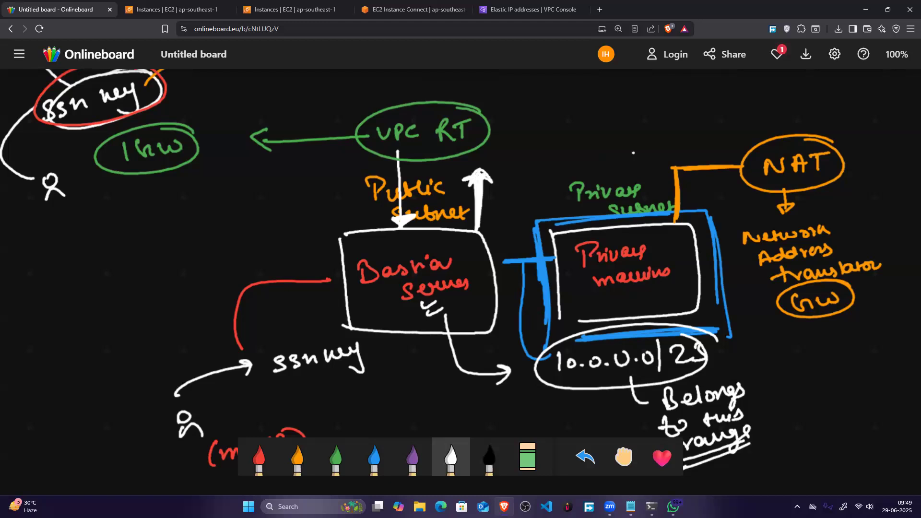
mouse_move(494, 179)
left_mouse_down()
mouse_move(420, 165)
mouse_move(474, 222)
mouse_move(345, 216)
mouse_move(400, 152)
left_mouse_up()
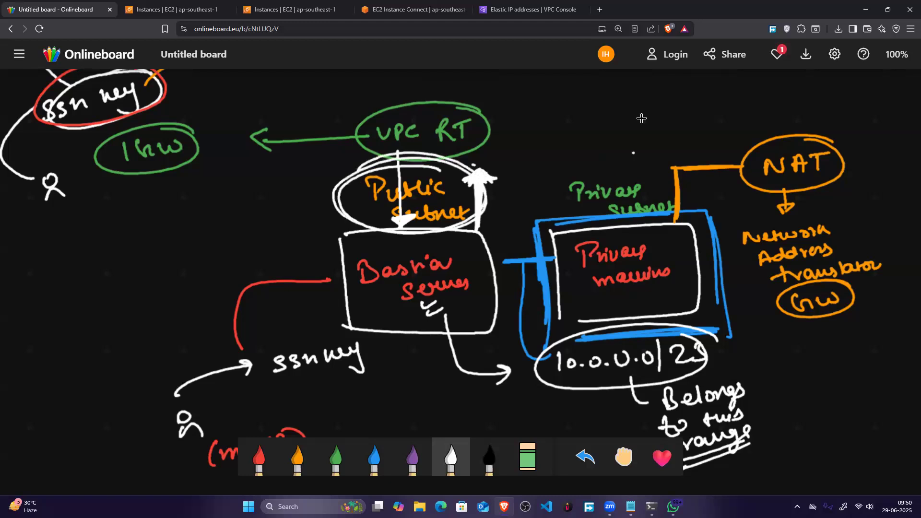
mouse_move(476, 165)
left_mouse_down()
mouse_move(757, 138)
mouse_move(745, 147)
mouse_move(812, 116)
mouse_move(849, 122)
left_mouse_up()
Step: In green, connect a circled "EIP" label to NAT and link it to a circled "Elastic IP" note
left_click(336, 458)
left_click_drag(856, 107, 857, 115)
mouse_move(868, 90)
left_mouse_down()
mouse_move(816, 107)
mouse_move(878, 96)
left_mouse_up()
left_click_drag(812, 105, 754, 106)
mouse_move(686, 86)
left_mouse_down()
mouse_move(678, 108)
mouse_move(725, 102)
mouse_move(736, 89)
mouse_move(741, 101)
left_mouse_up()
mouse_move(759, 89)
left_mouse_down()
mouse_move(760, 100)
mouse_move(770, 93)
mouse_move(759, 111)
mouse_move(776, 78)
left_mouse_up()
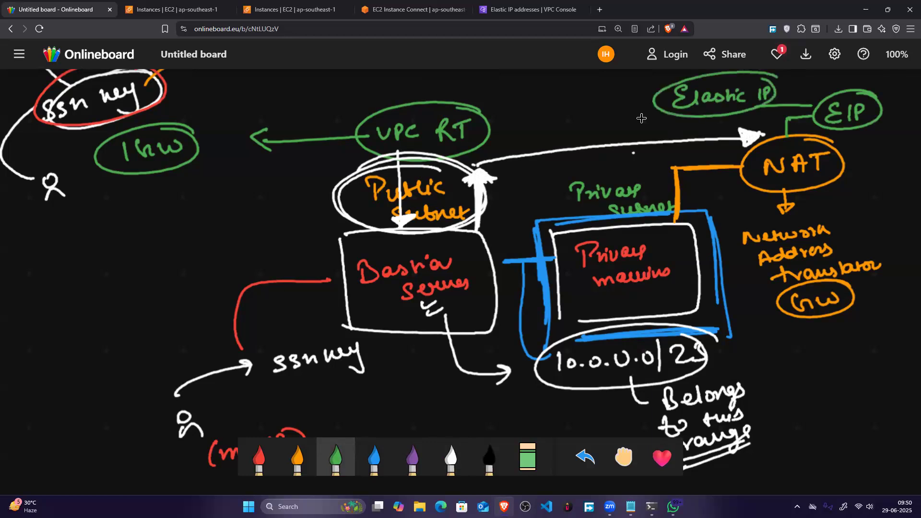
Step: Trace a green zigzag along the NAT-to-private-machine connector and label it with the underlined word "Internet"
mouse_move(741, 165)
left_mouse_down()
mouse_move(677, 175)
mouse_move(676, 217)
left_mouse_up()
mouse_move(702, 188)
left_mouse_down()
mouse_move(700, 200)
mouse_move(711, 183)
left_mouse_up()
mouse_move(702, 187)
left_mouse_down()
mouse_move(687, 202)
mouse_move(774, 185)
left_mouse_up()
left_click_drag(713, 209, 773, 204)
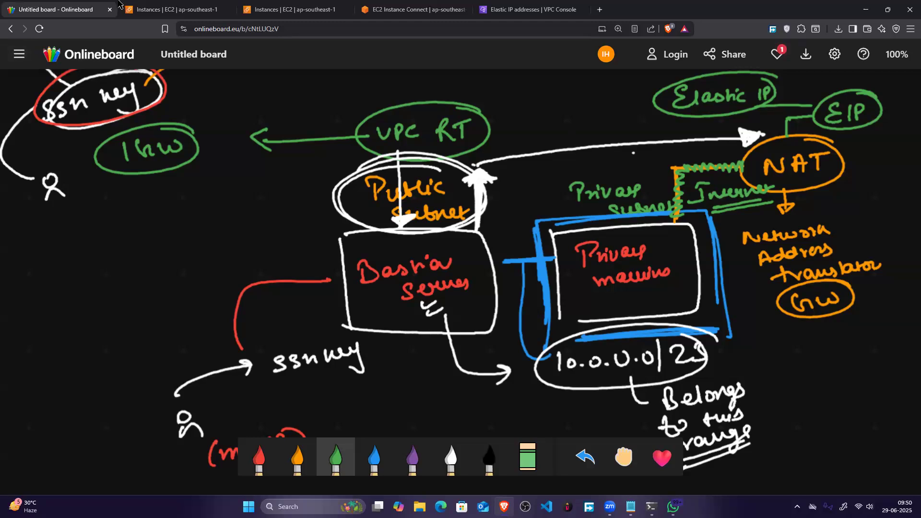
Step: Return to the VPC console, open the NAT gateways list and remove its VPC filter
left_click(201, 8)
left_click(408, 8)
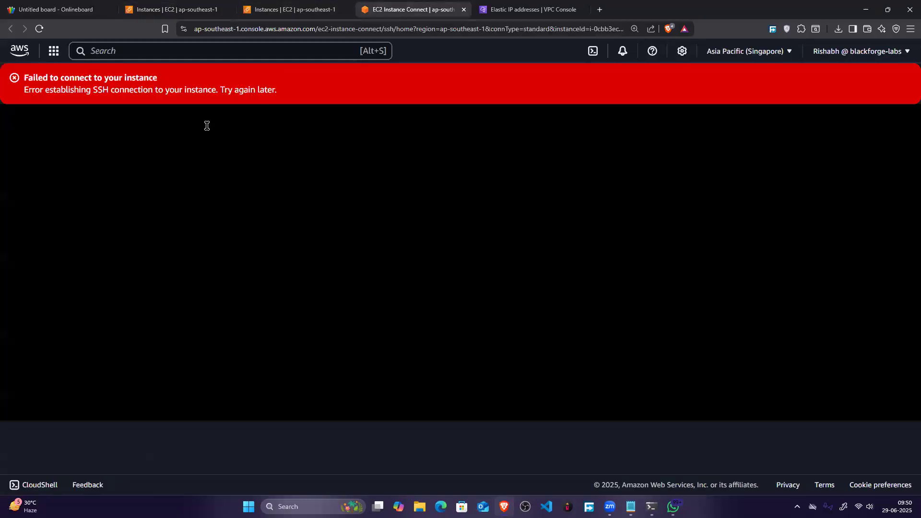
left_click(528, 9)
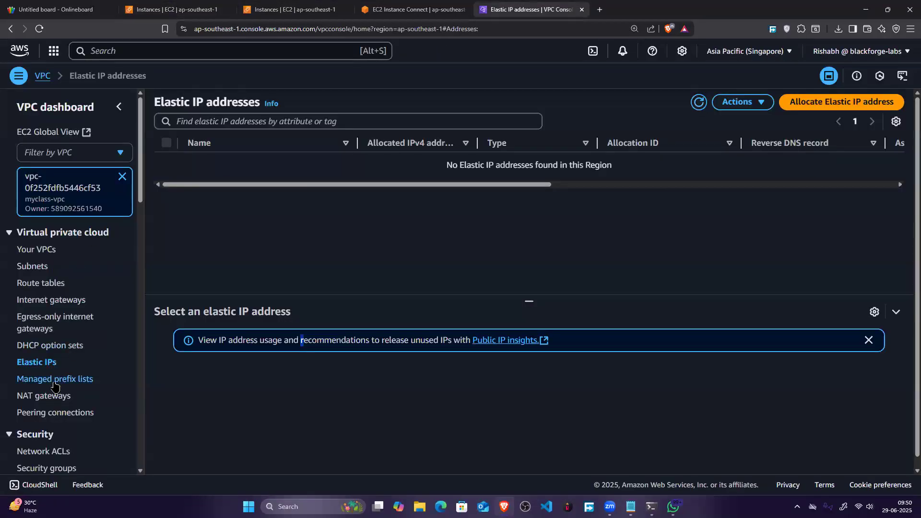
left_click(55, 396)
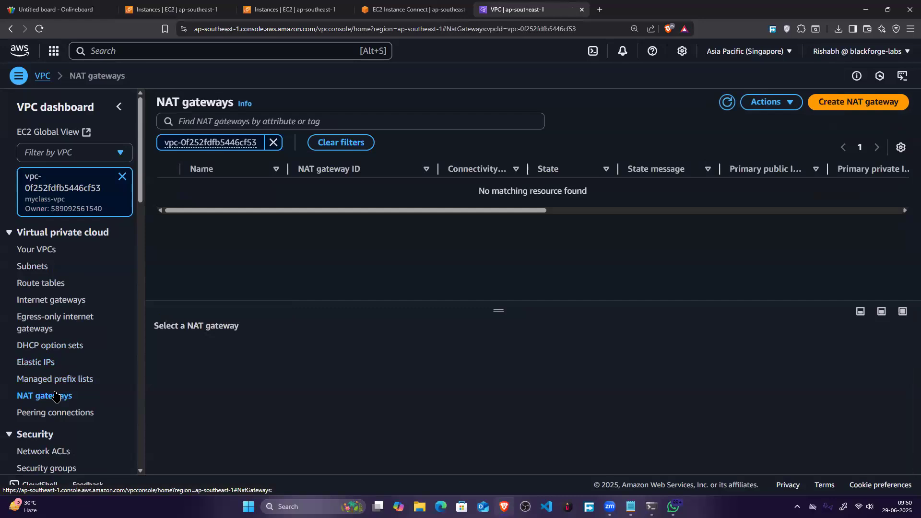
left_click(273, 143)
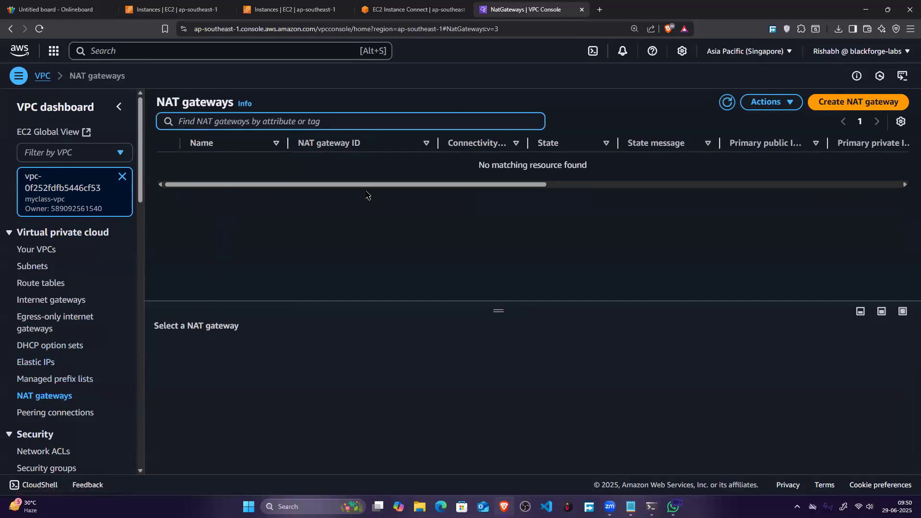
Step: Start a new NAT gateway named public-subnet-internet and place it in the s2-public subnet
left_click(853, 102)
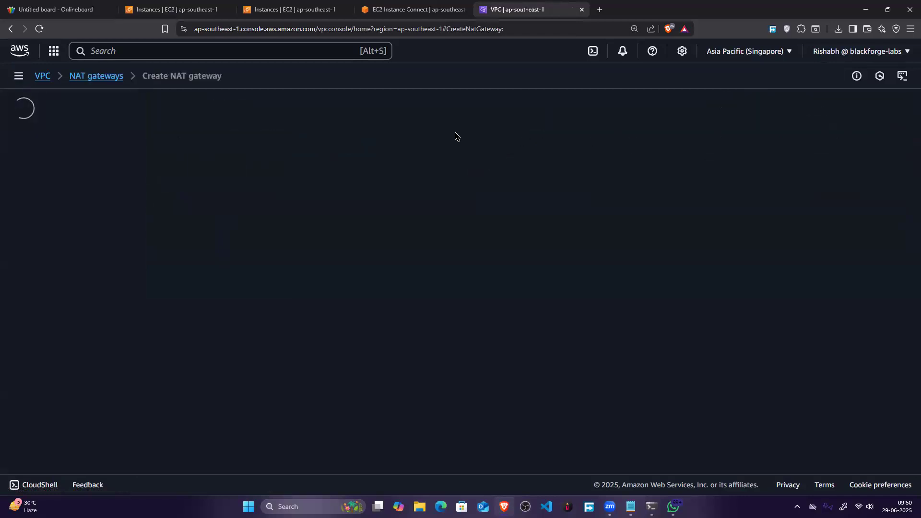
left_click(211, 189)
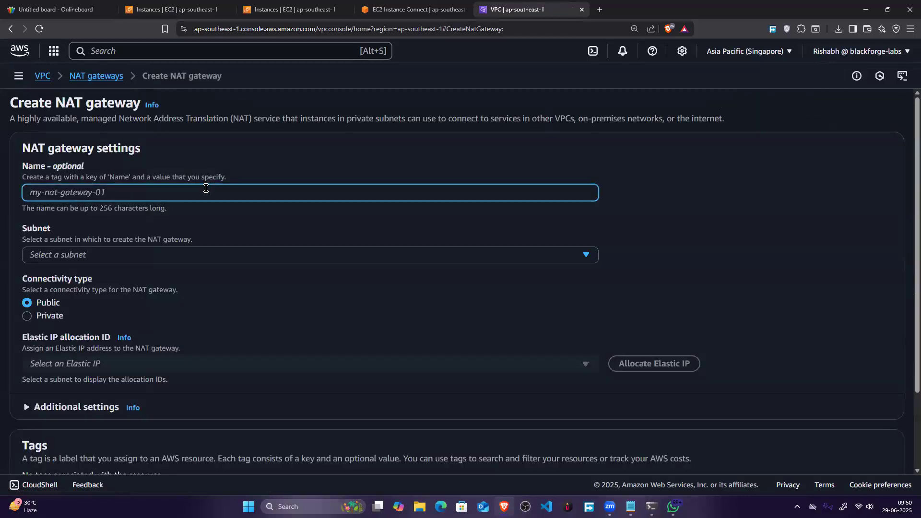
type("pub")
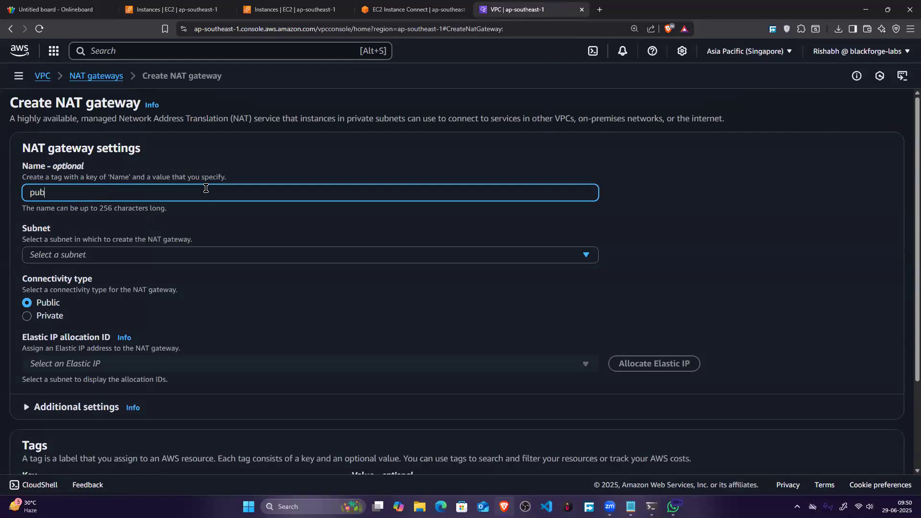
type("lic-sub")
type("net-interne")
type("er")
left_click(151, 254)
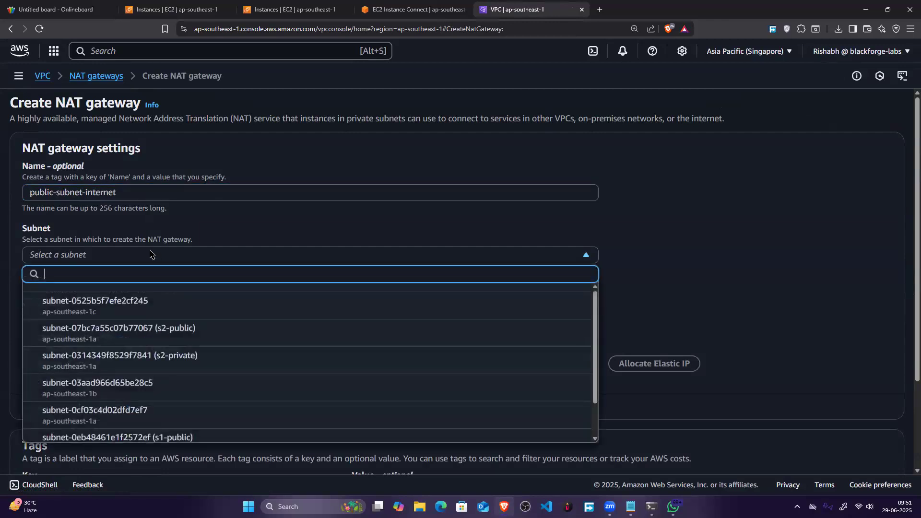
left_click(215, 336)
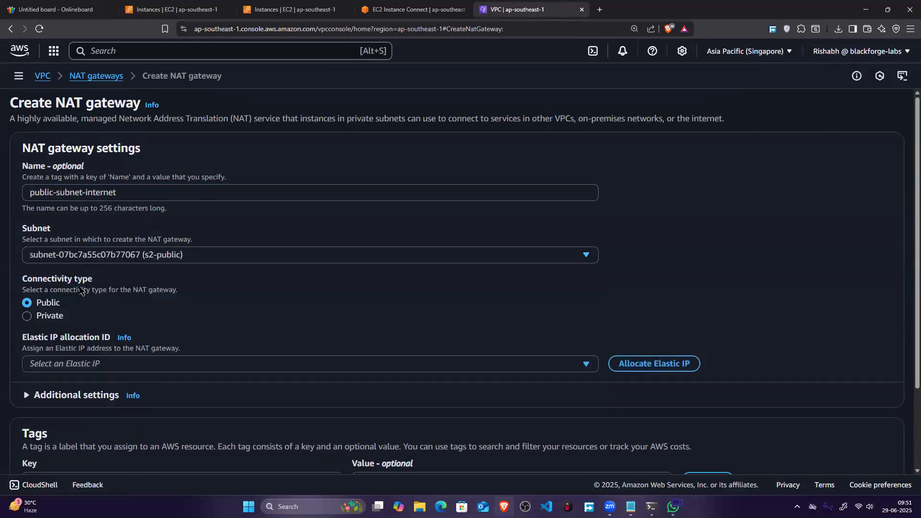
Step: Allocate an Elastic IP for the public NAT gateway and create the gateway
scroll(336, 288, "down", 2)
left_click(648, 262)
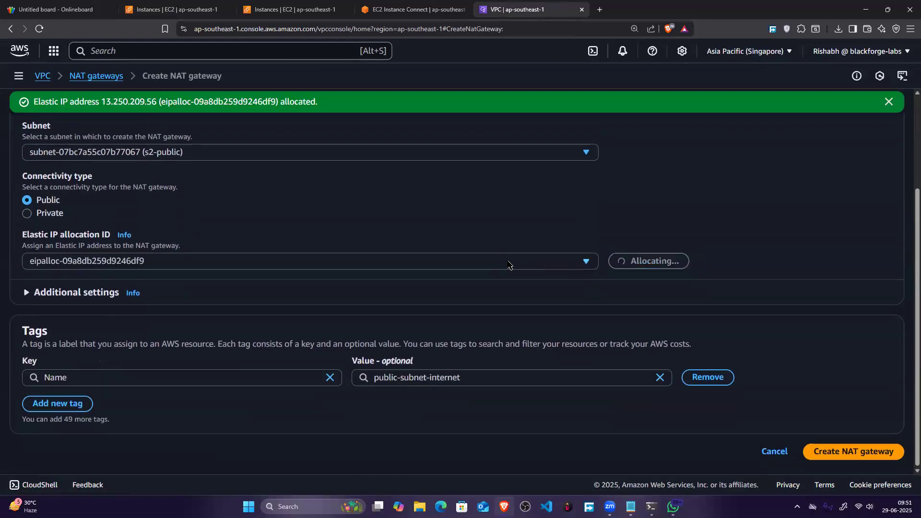
left_click(868, 450)
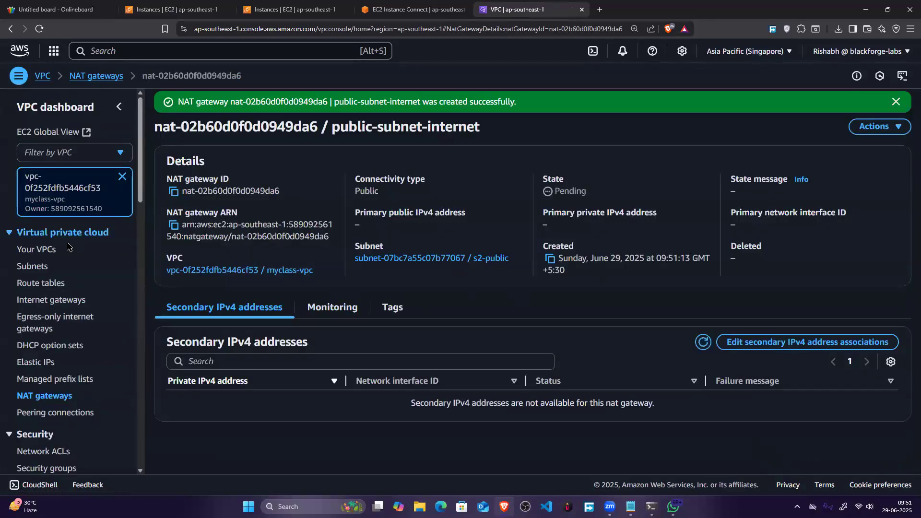
Step: Create a route table named private-subnet-internet in myclass-vpc
left_click(41, 283)
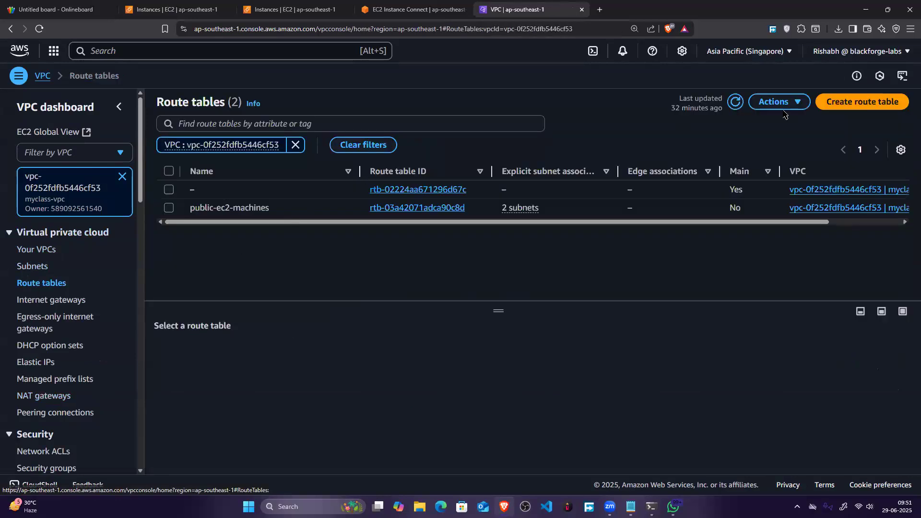
left_click(845, 102)
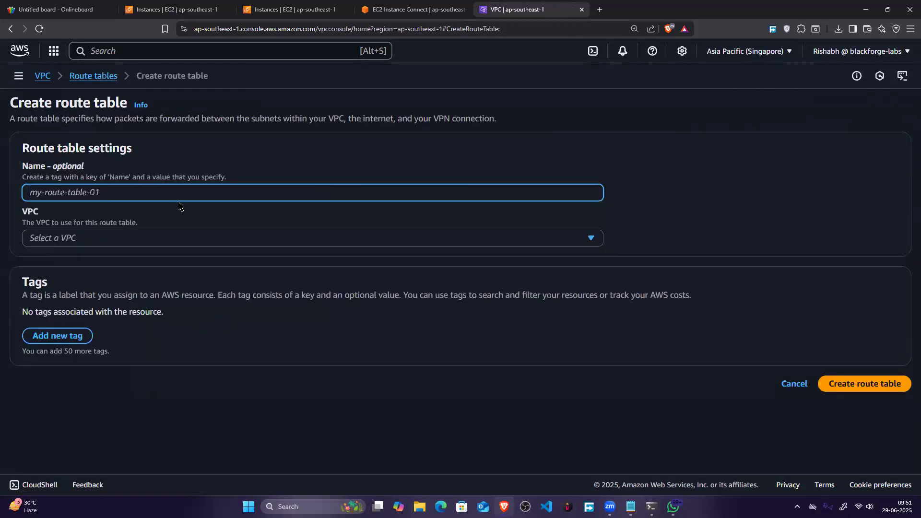
type("priva")
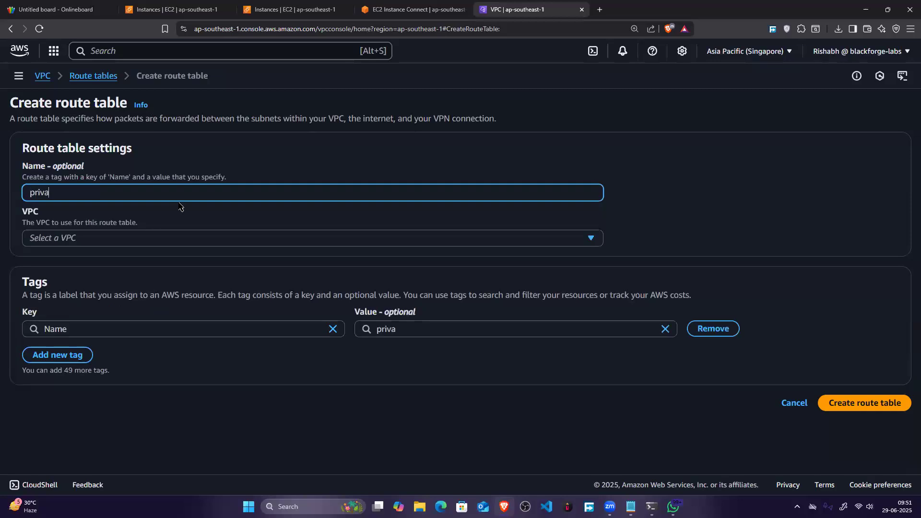
type("te-subnet-internet")
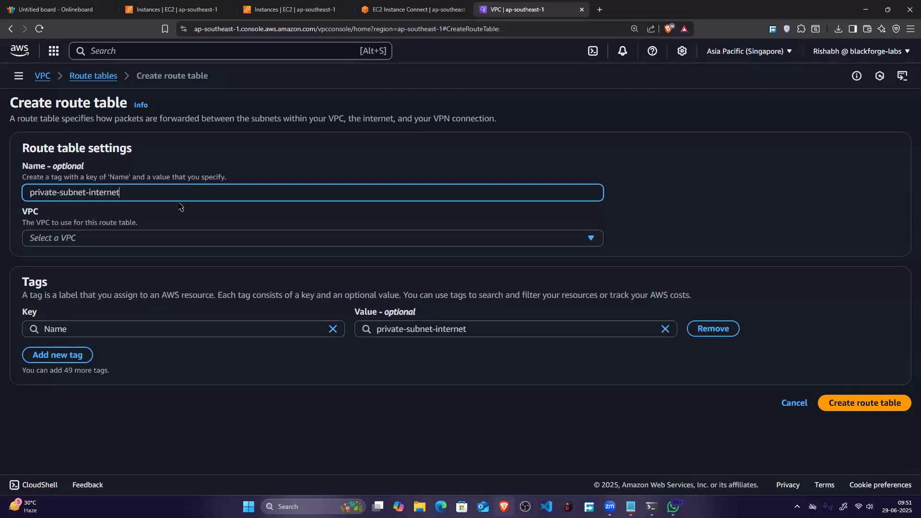
left_click(865, 408)
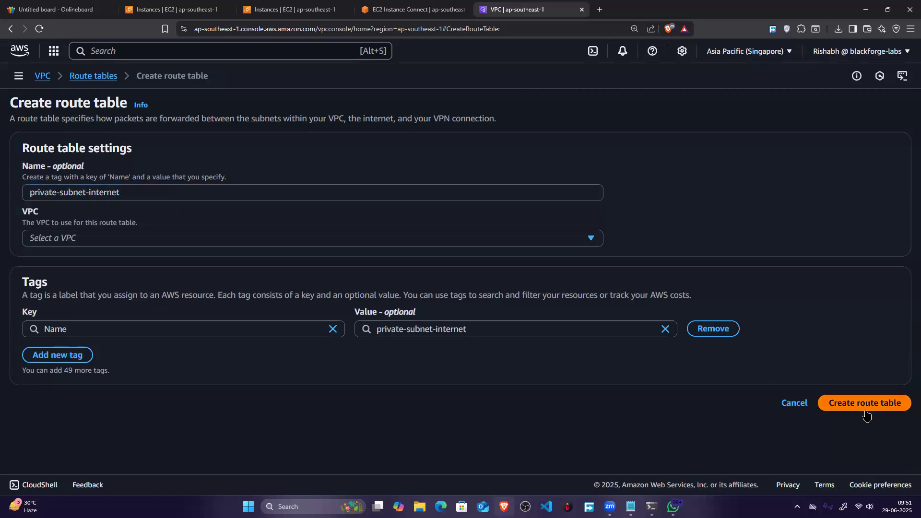
left_click(321, 238)
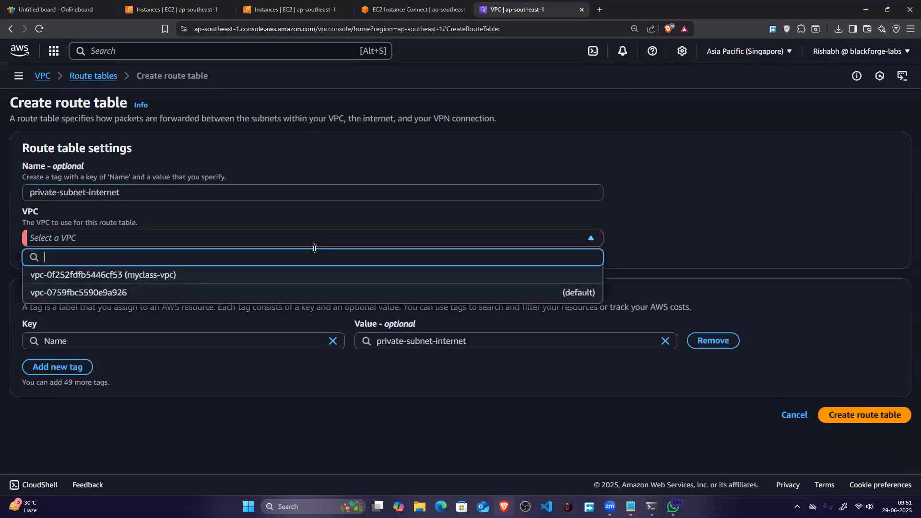
left_click(294, 274)
left_click(852, 409)
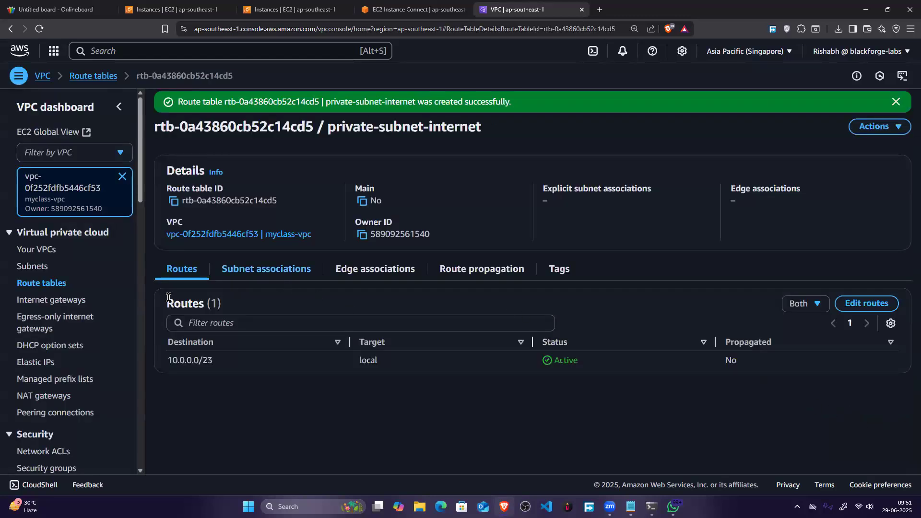
Step: Try to associate the s2-private and s1-private subnets with the private-subnet-internet route table
left_click(266, 268)
left_click(866, 305)
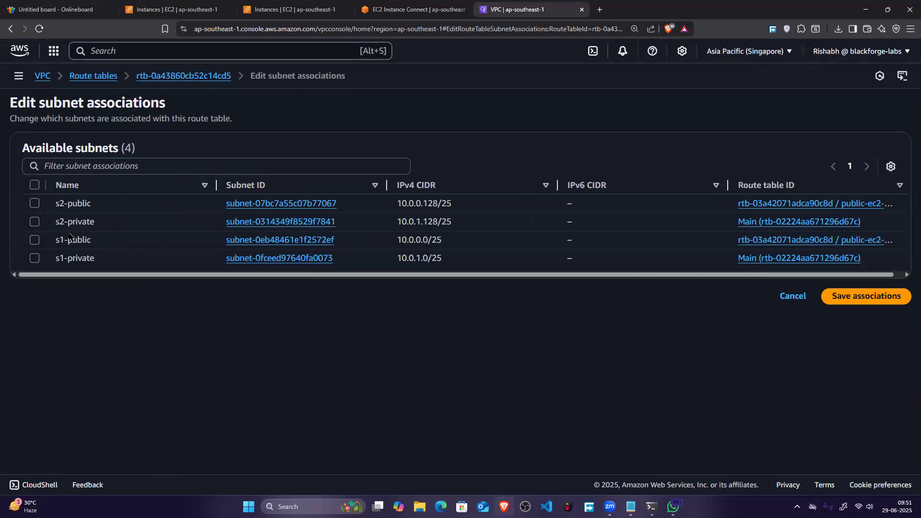
left_click(35, 221)
left_click(35, 258)
left_click(901, 363)
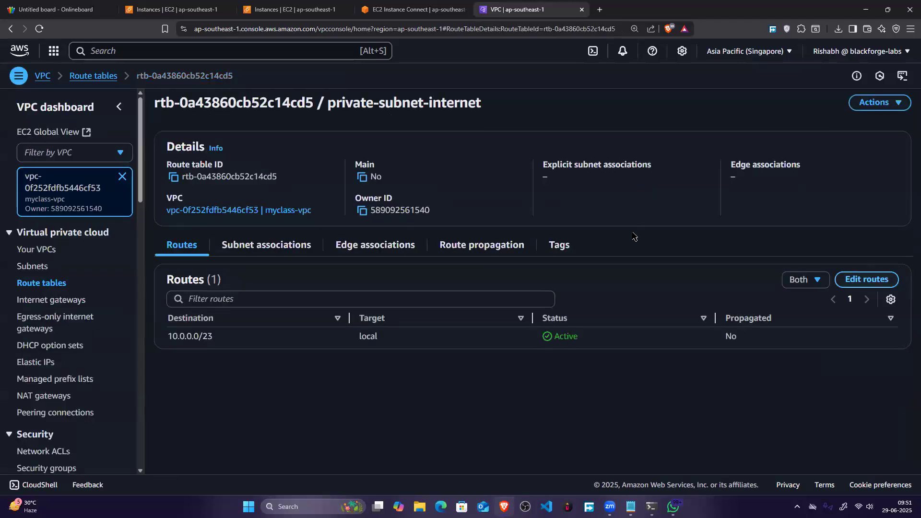
Step: Associate the s2-private and s1-private subnets with the new route table and save the associations
left_click(282, 248)
left_click(825, 280)
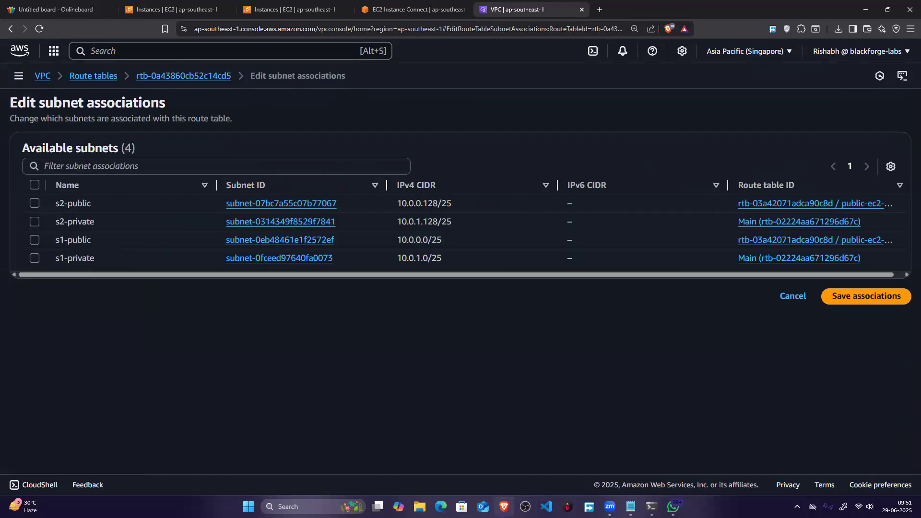
left_click(34, 221)
left_click(35, 258)
left_click(844, 370)
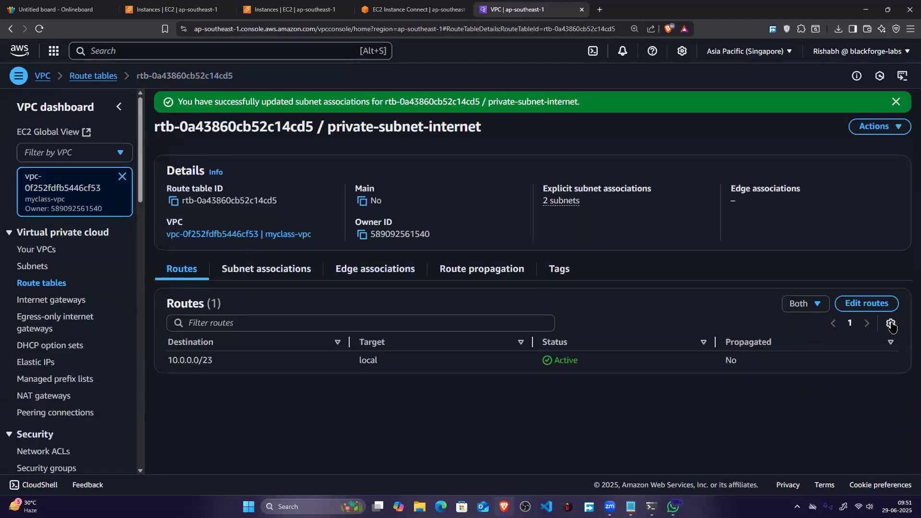
Step: Add a 0.0.0.0/0 route targeting the public-subnet-internet NAT gateway to the private-subnet-internet route table and save it
left_click(866, 303)
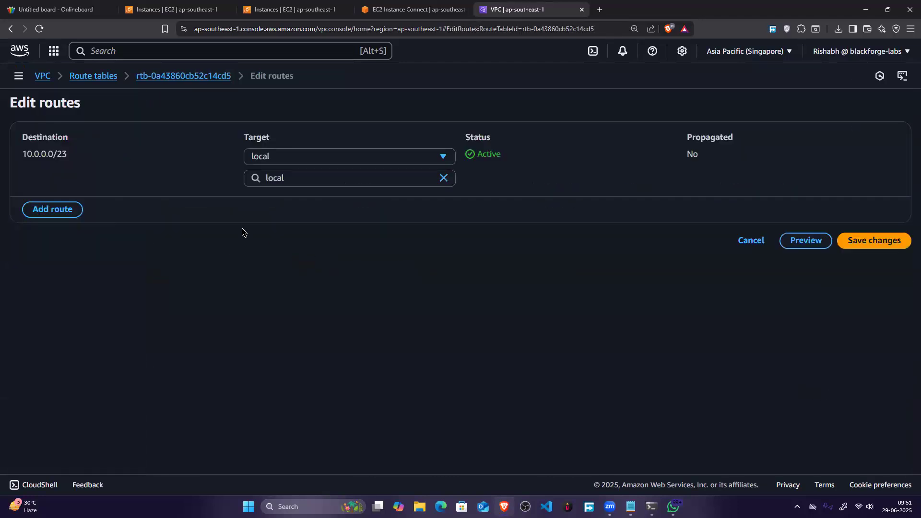
left_click(63, 211)
left_click(72, 220)
left_click(284, 201)
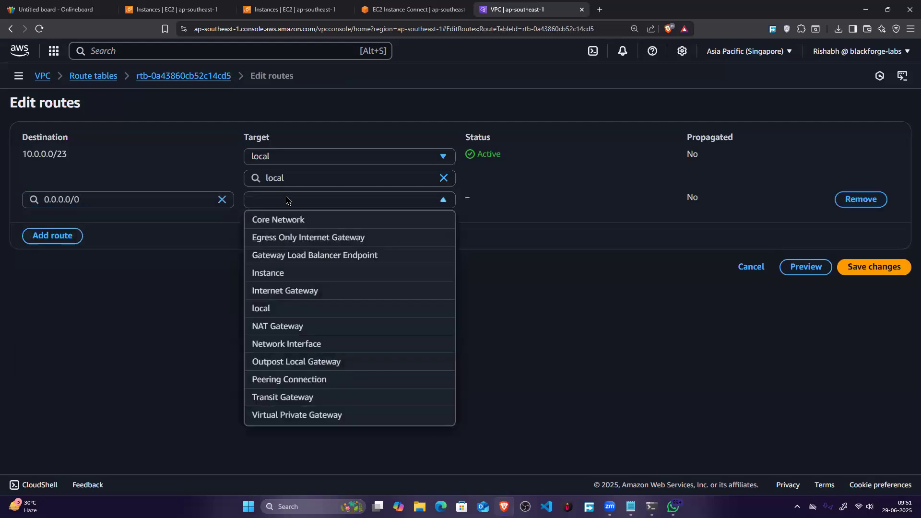
left_click(294, 323)
left_click(319, 222)
type("nat-")
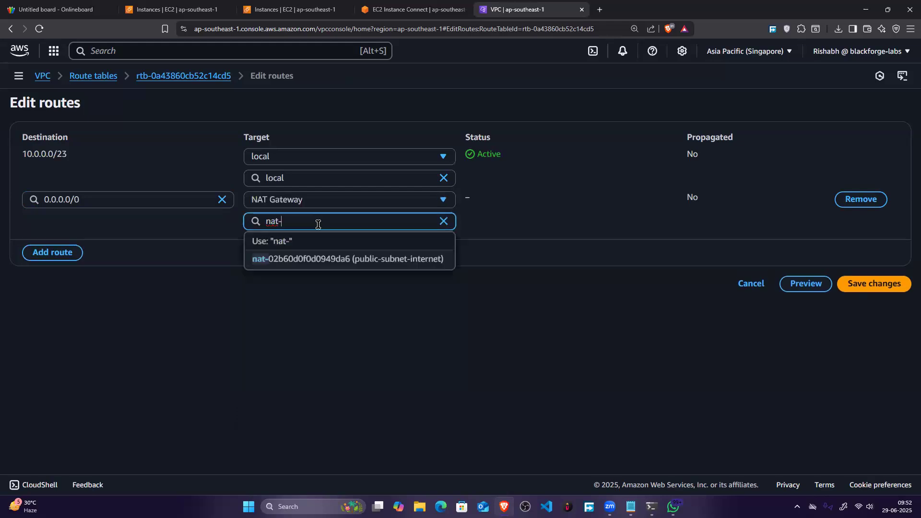
left_click(319, 259)
left_click(889, 288)
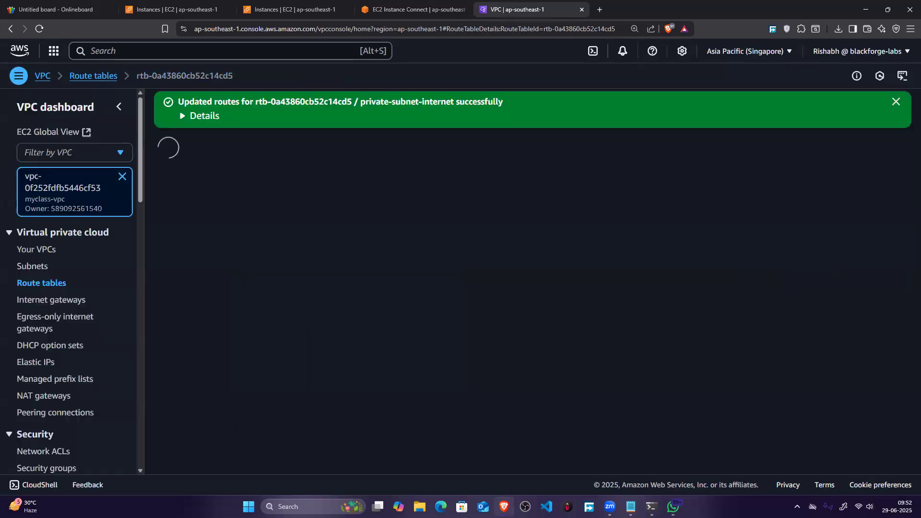
left_click(656, 501)
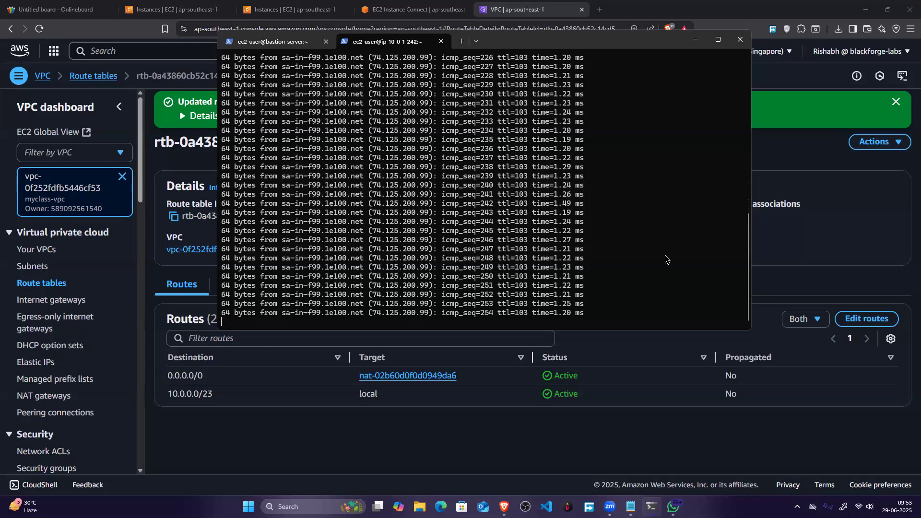
scroll(646, 249, "up", 8)
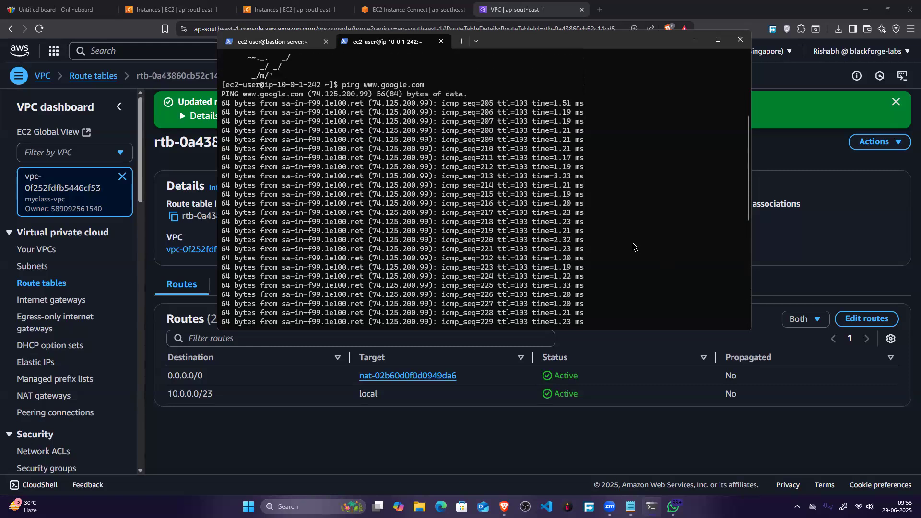
key("ctrl+c")
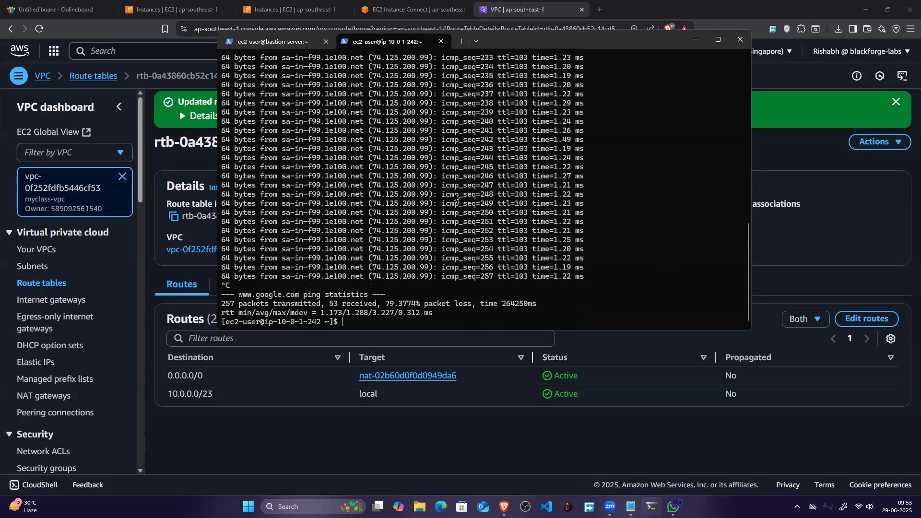
Step: Check the public IPv4 address field in the private-machine instance's details in the EC2 console
left_click(230, 7)
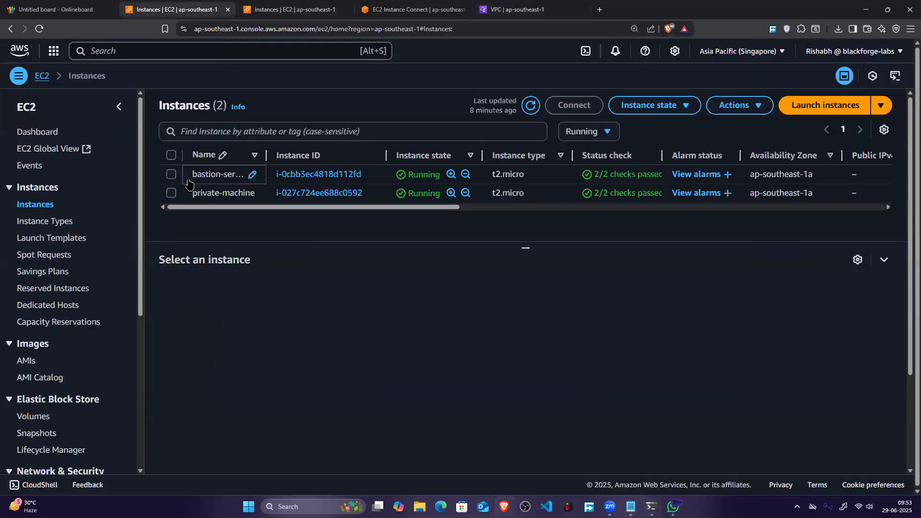
left_click(172, 193)
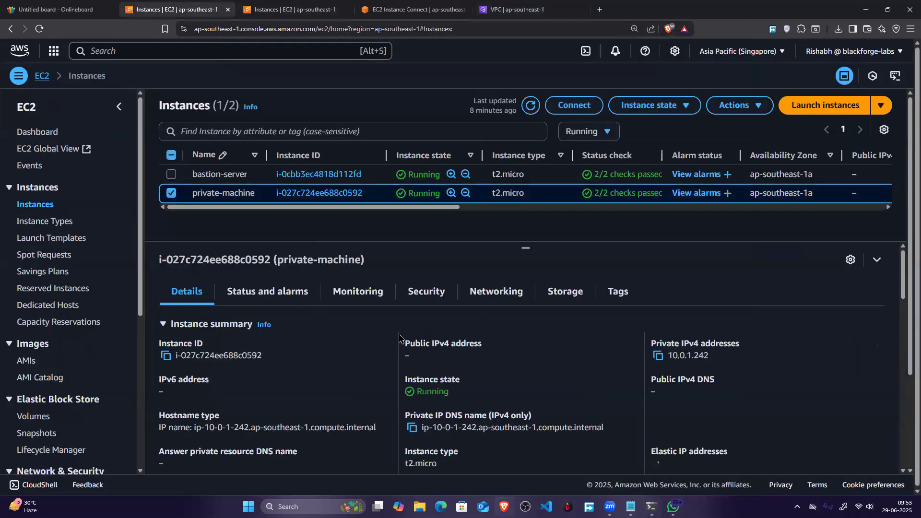
triple_click(482, 359)
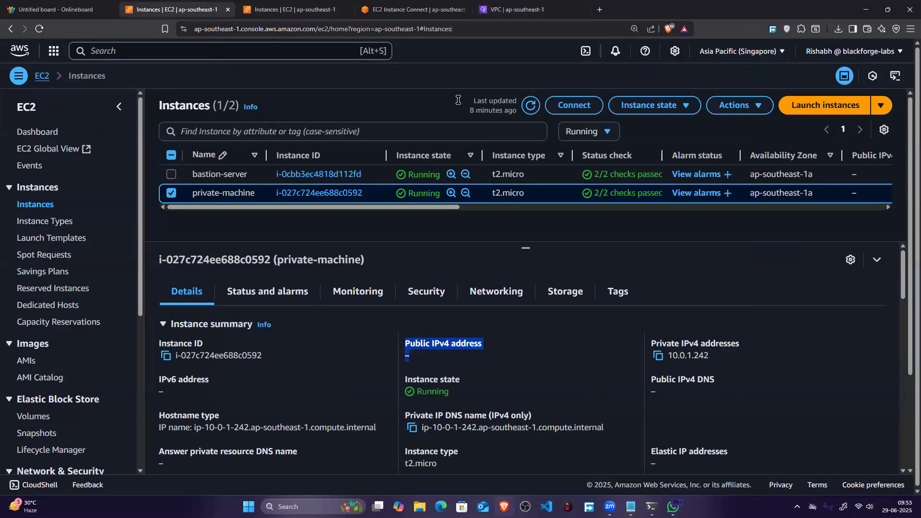
Step: Search Google for "aws bastion architecture" in a new browser tab and show the image results
left_click(599, 14)
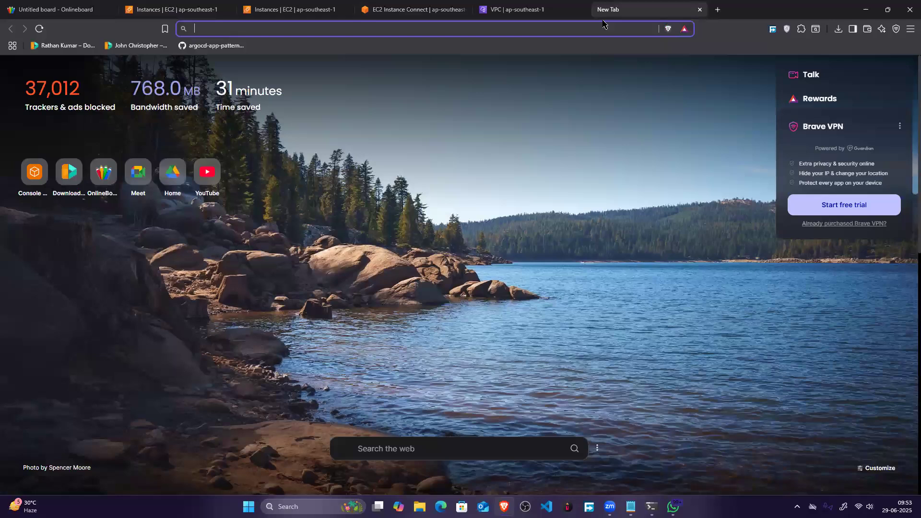
type("ba")
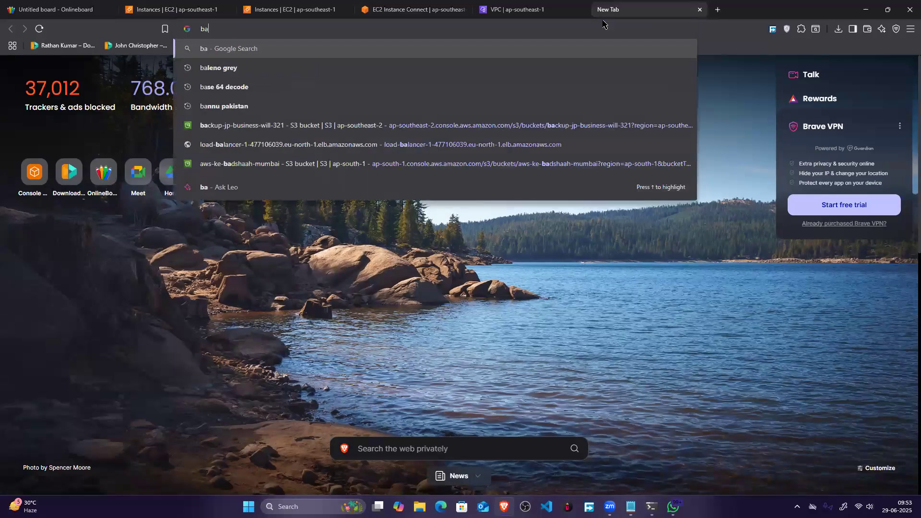
type("stion aws")
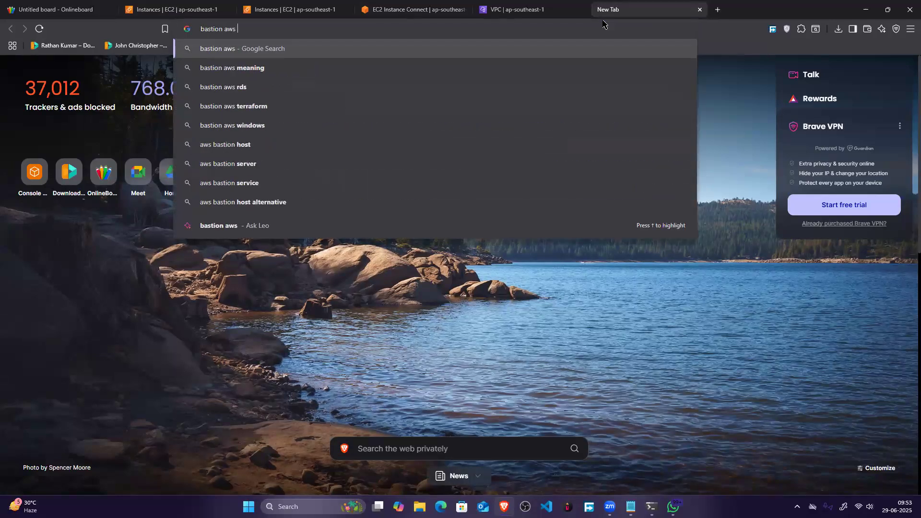
type(" arc")
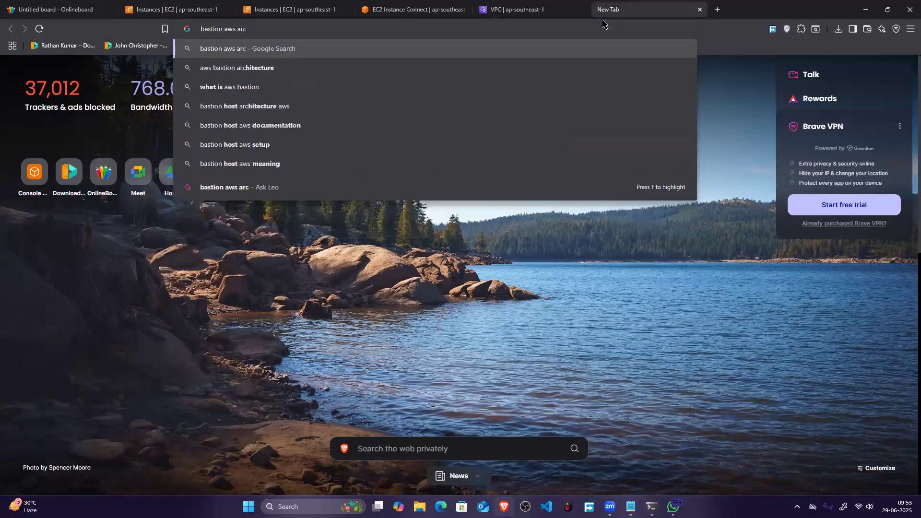
key("Down")
key("Return")
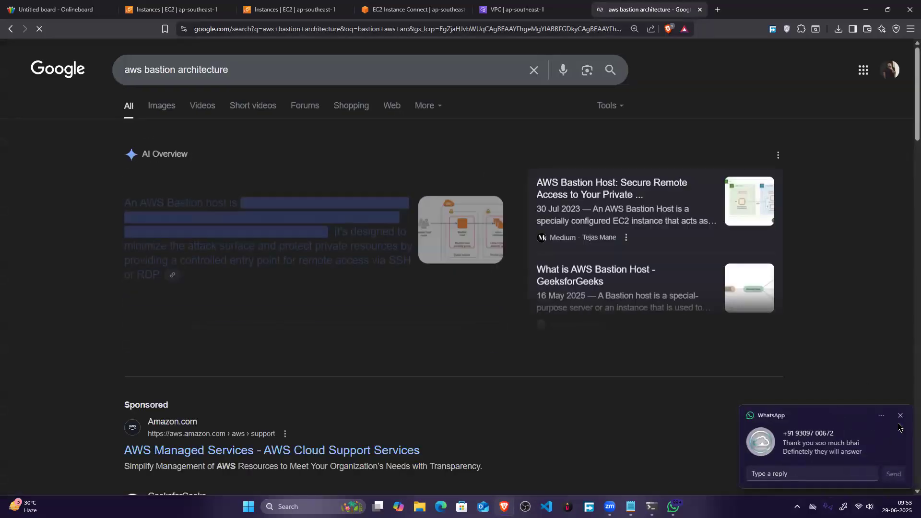
left_click(175, 108)
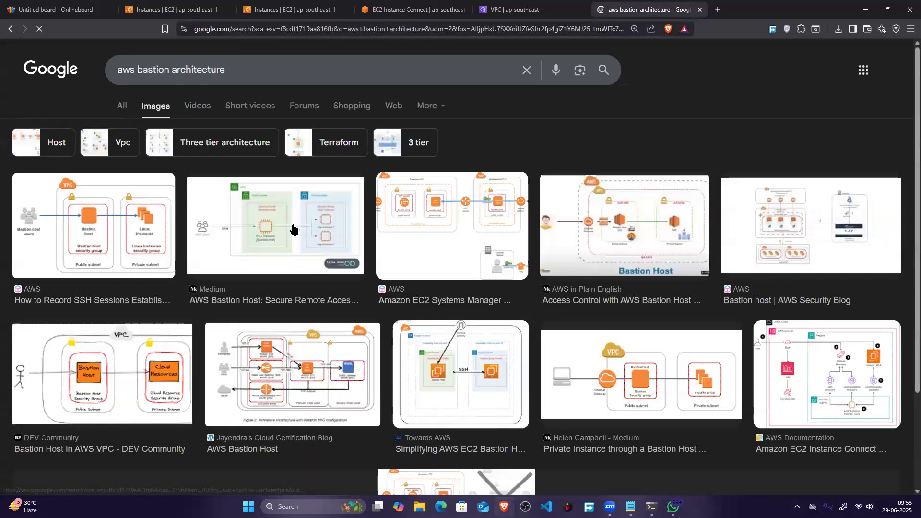
Step: Open the AWS in Plain English Bastion Host diagram at full size in its own browser tab and enlarge it
left_click(636, 235)
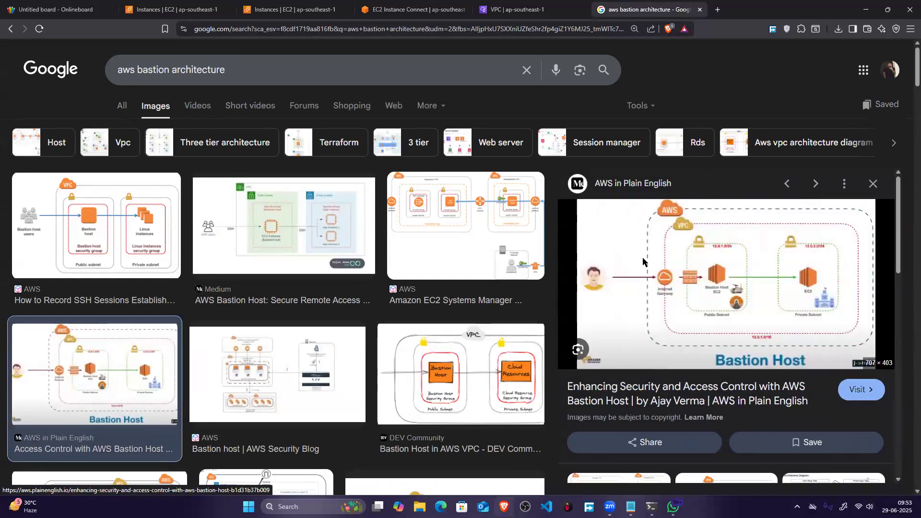
right_click(643, 261)
left_click(709, 361)
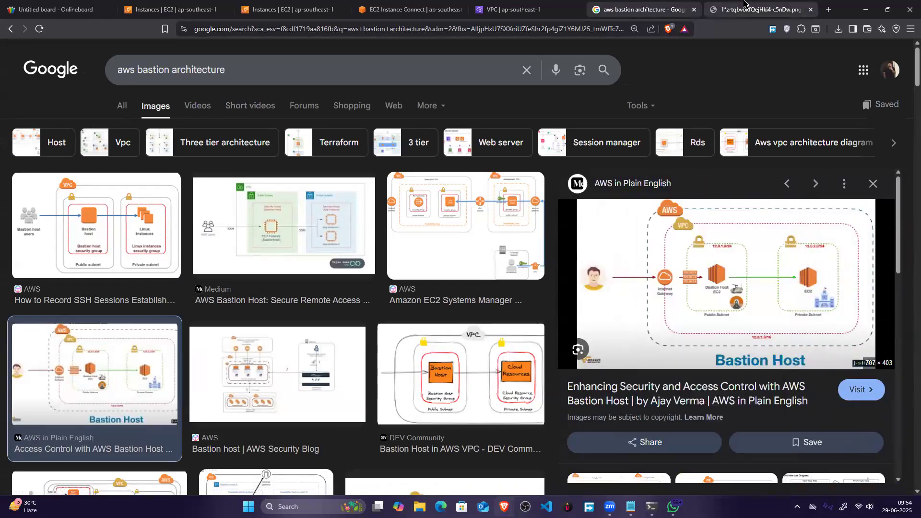
left_click(755, 10)
scroll(635, 295, "up", 5, "ctrl")
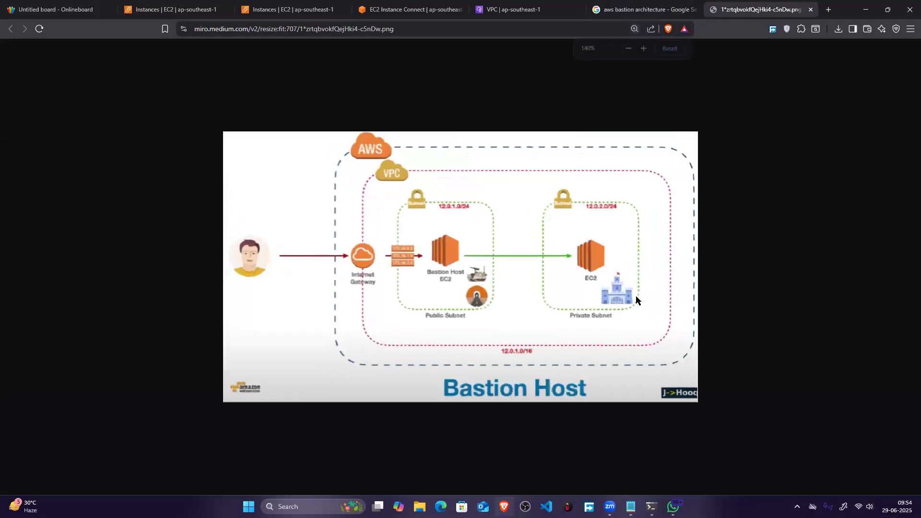
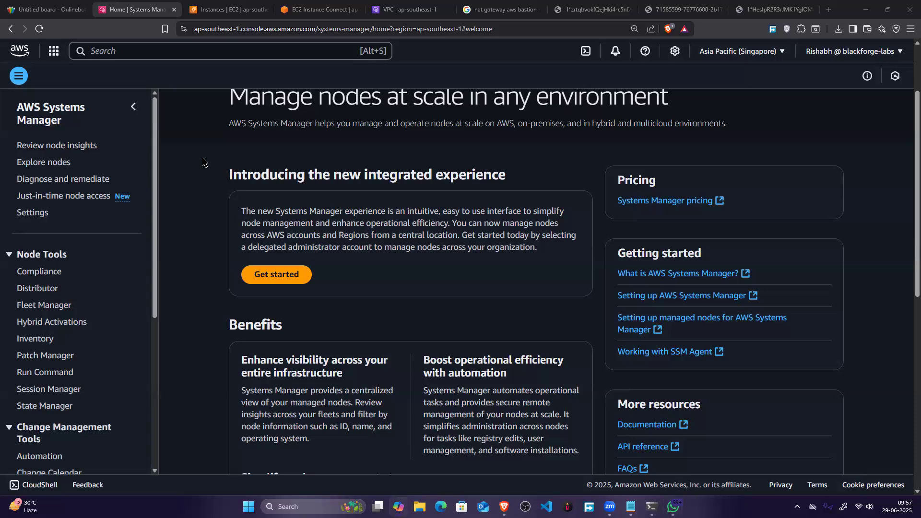
Step: Open Session Manager in AWS Systems Manager and begin setting up a new session
scroll(276, 170, "up", 2)
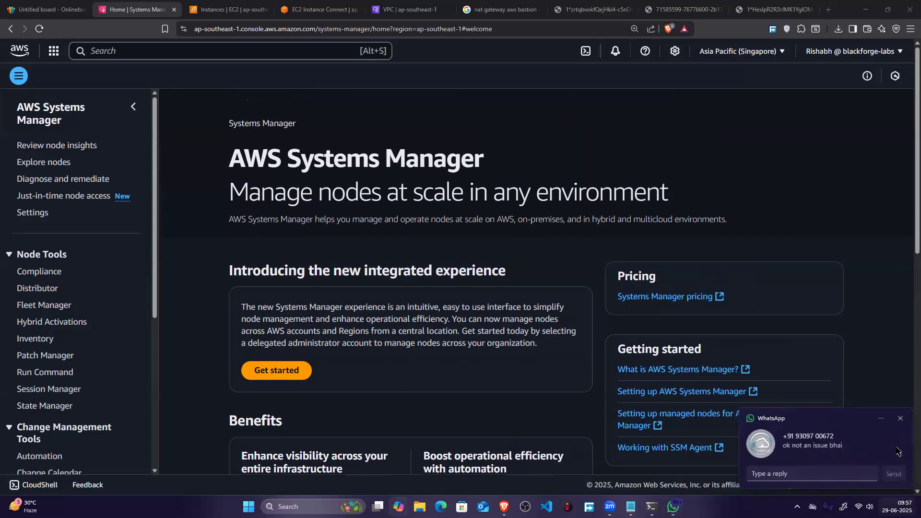
left_click(900, 419)
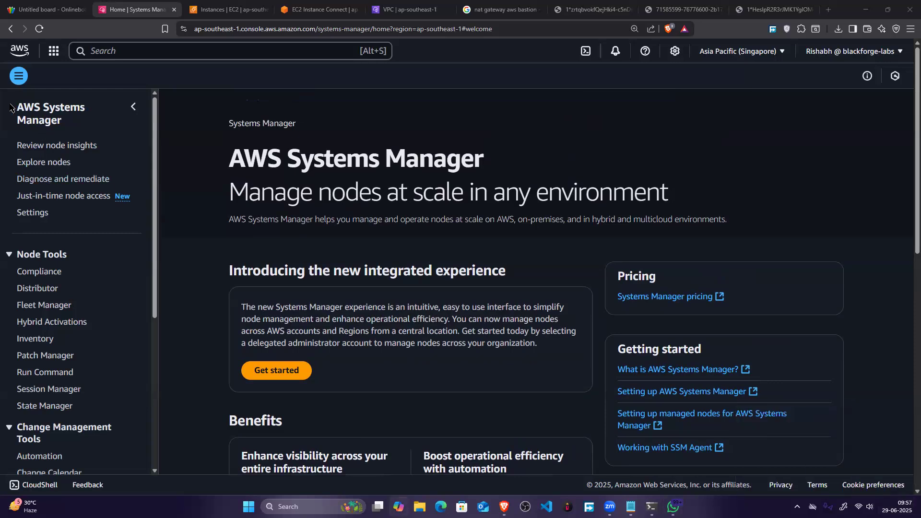
triple_click(61, 120)
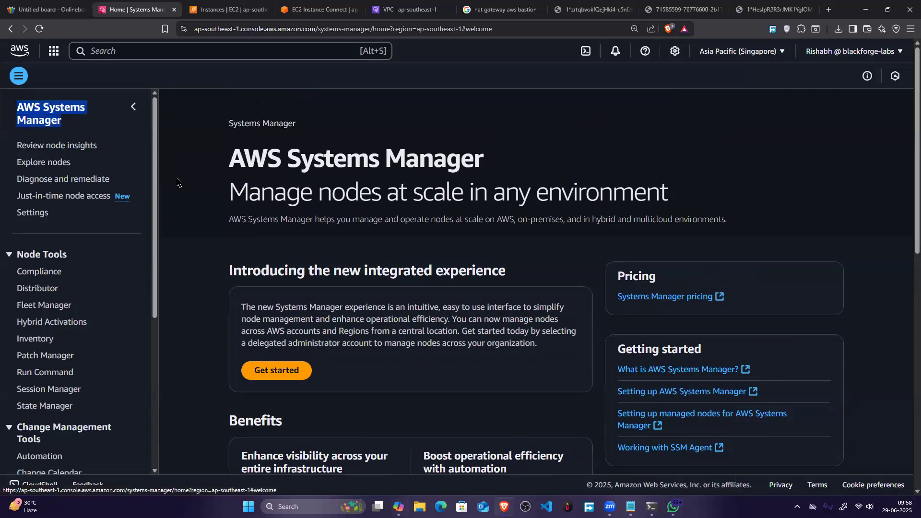
scroll(244, 215, "down", 1)
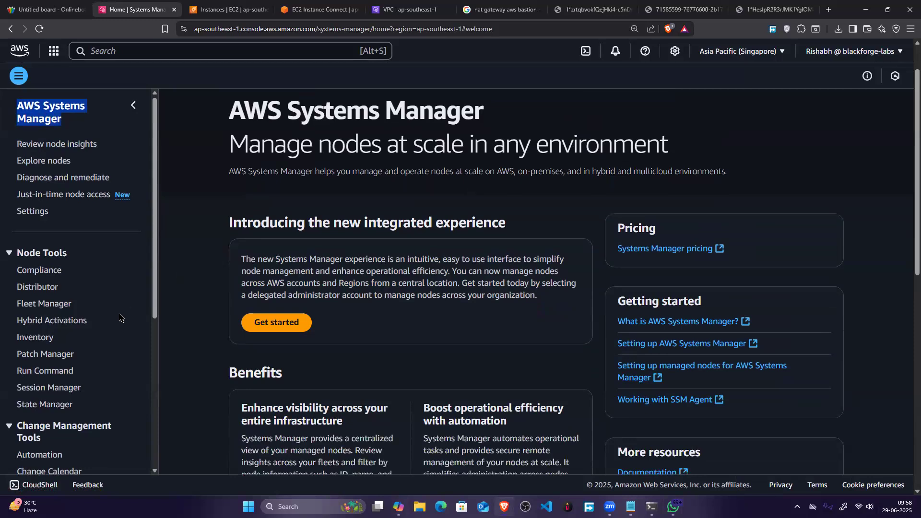
scroll(119, 318, "down", 3)
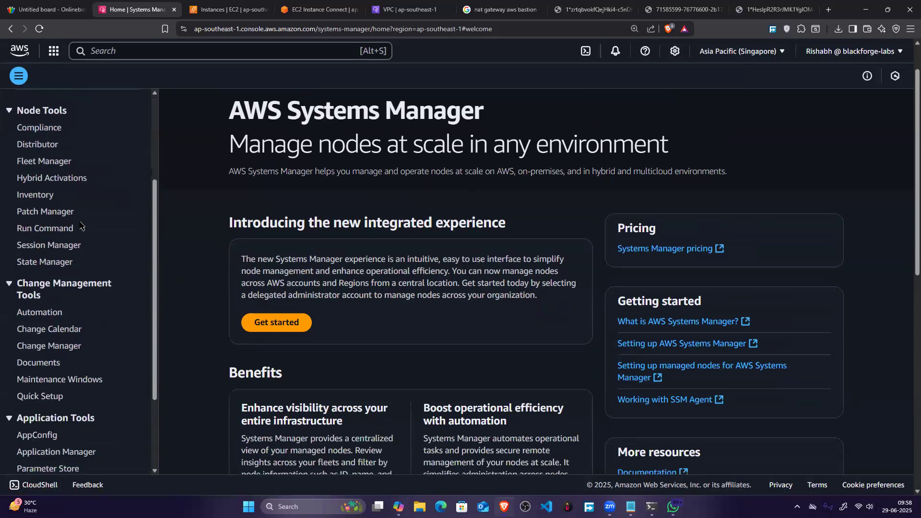
left_click(64, 245)
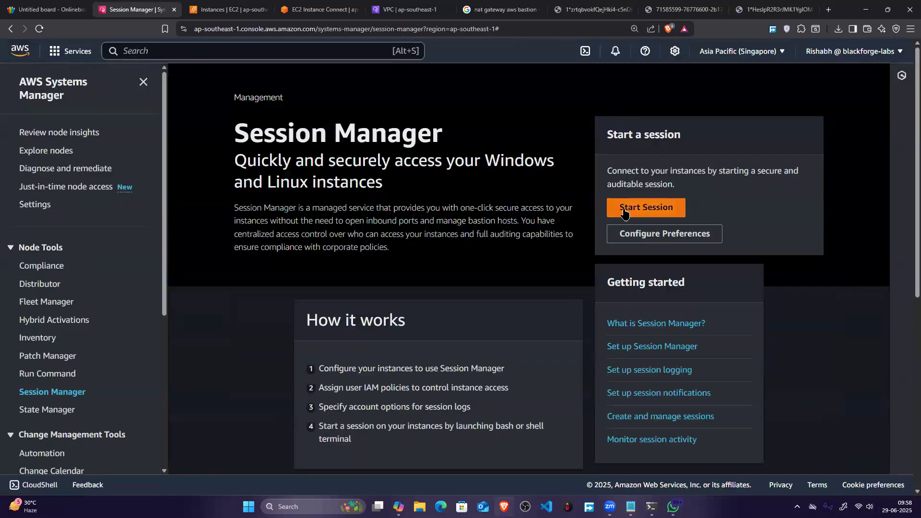
left_click(623, 214)
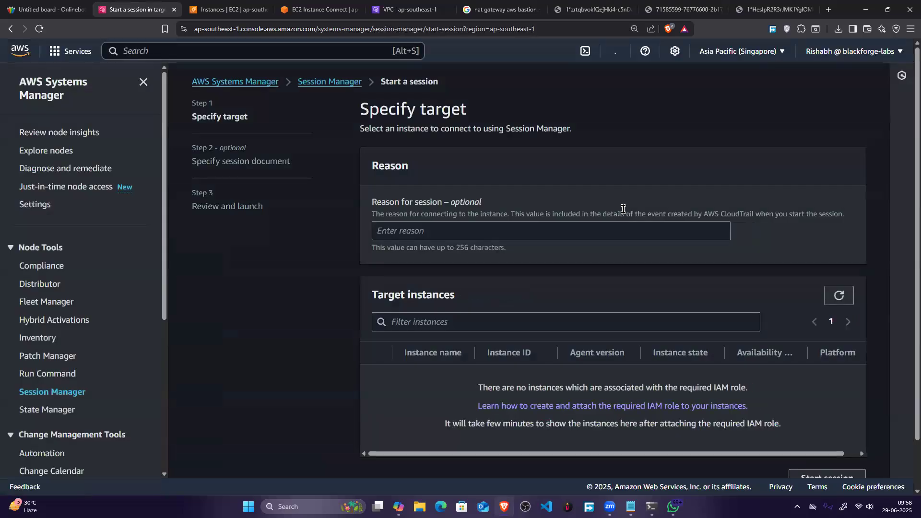
Step: Review and refresh the session's target instances list, and look over the other Systems Manager tools
scroll(463, 230, "down", 1)
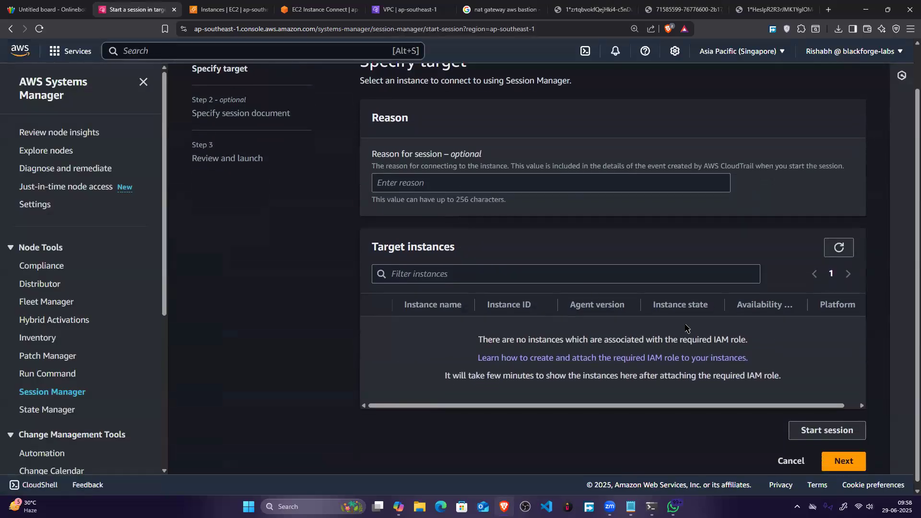
left_click_drag(464, 331, 790, 337)
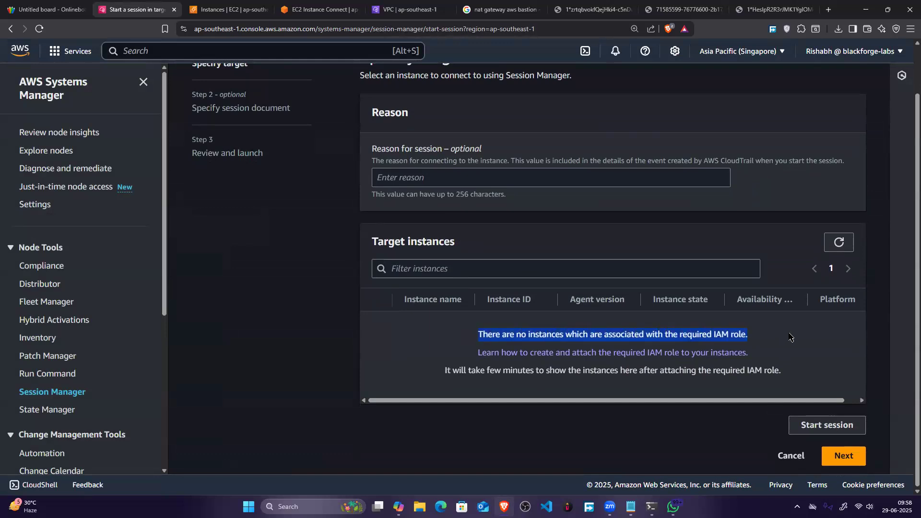
scroll(729, 348, "up", 1)
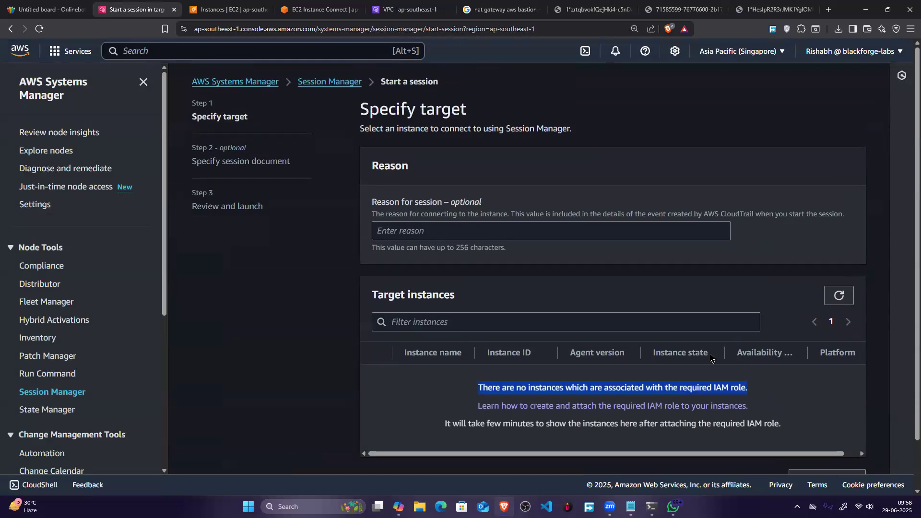
scroll(703, 355, "down", 1)
left_click(839, 242)
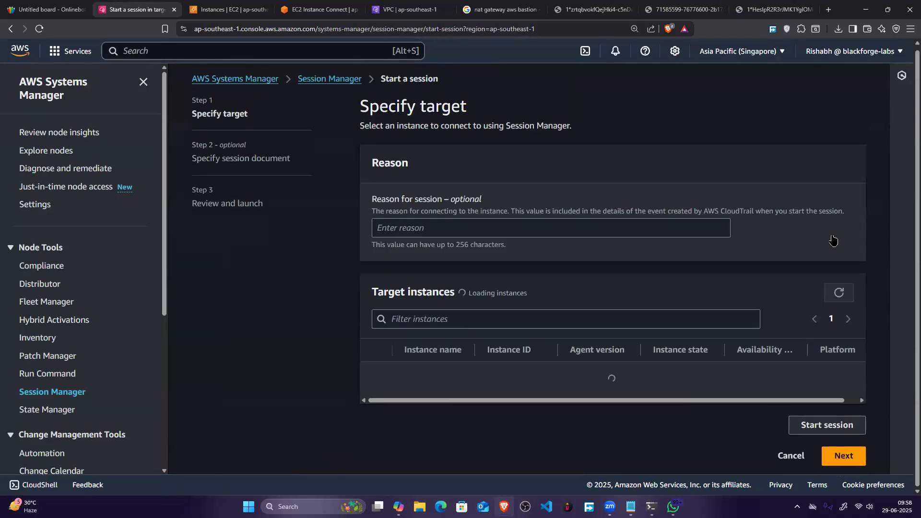
left_click(478, 267)
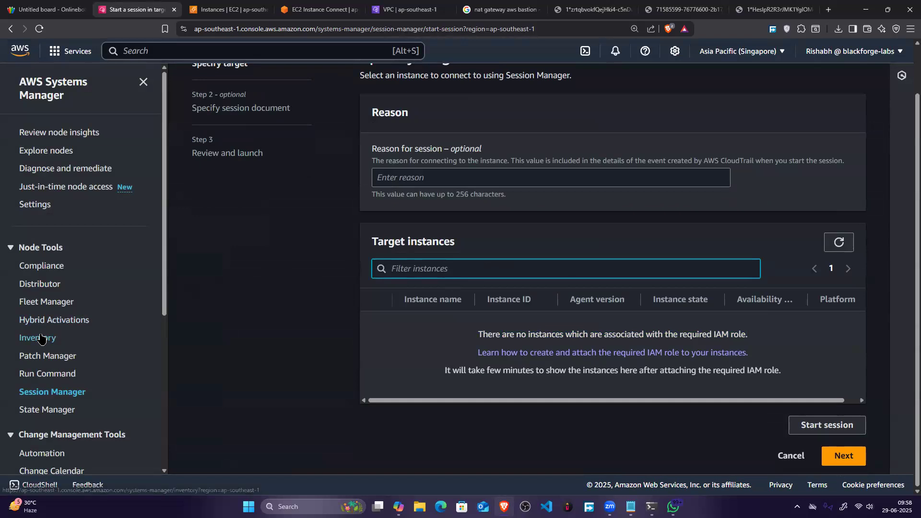
scroll(41, 338, "down", 1)
scroll(41, 339, "down", 1)
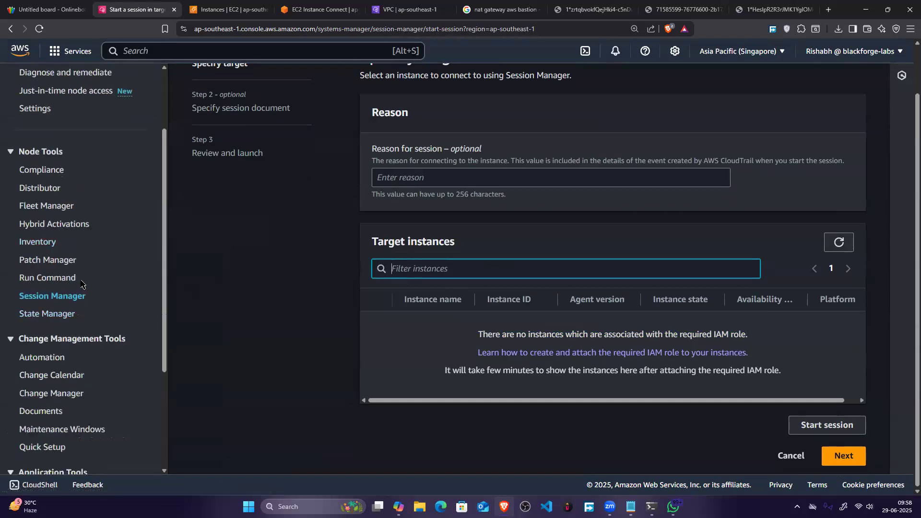
scroll(83, 281, "down", 3)
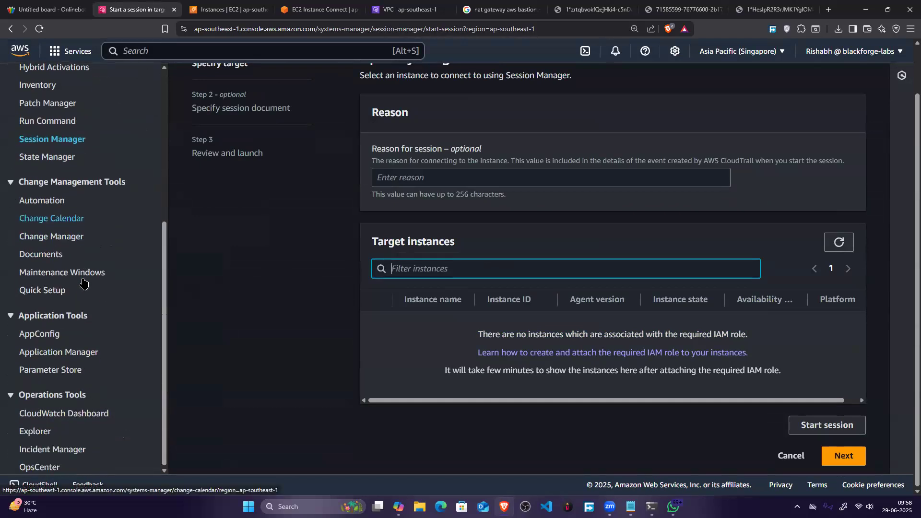
scroll(86, 283, "up", 6)
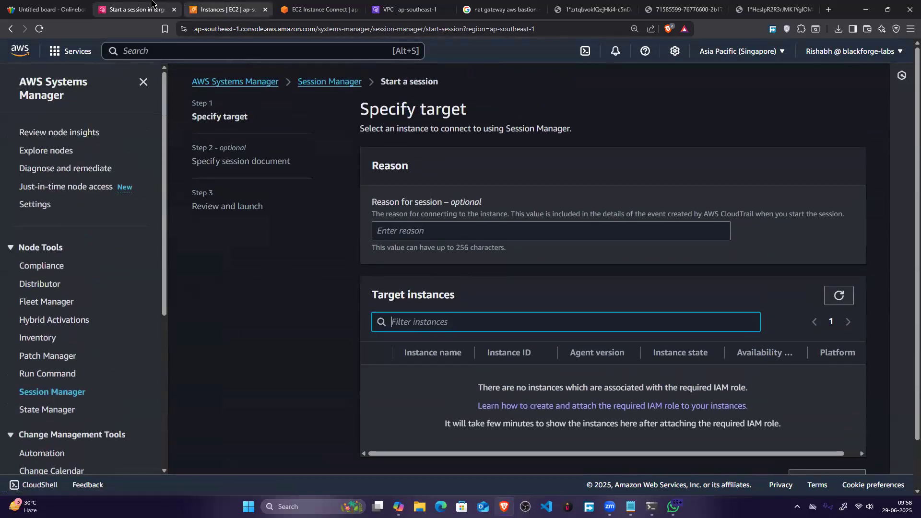
Step: Switch to the Onlineboard whiteboard and draw two green boxes on an empty area, each labelled EC2
key("ctrl+1")
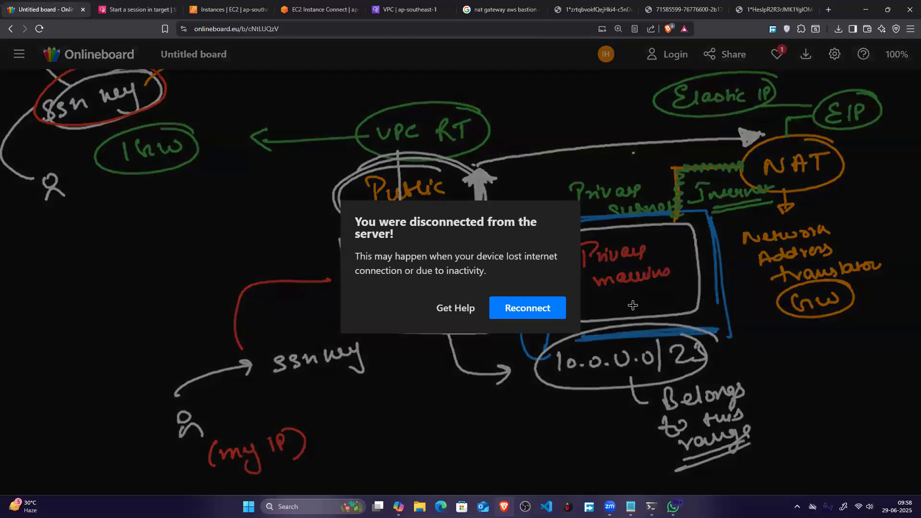
scroll(873, 235, "down", 5)
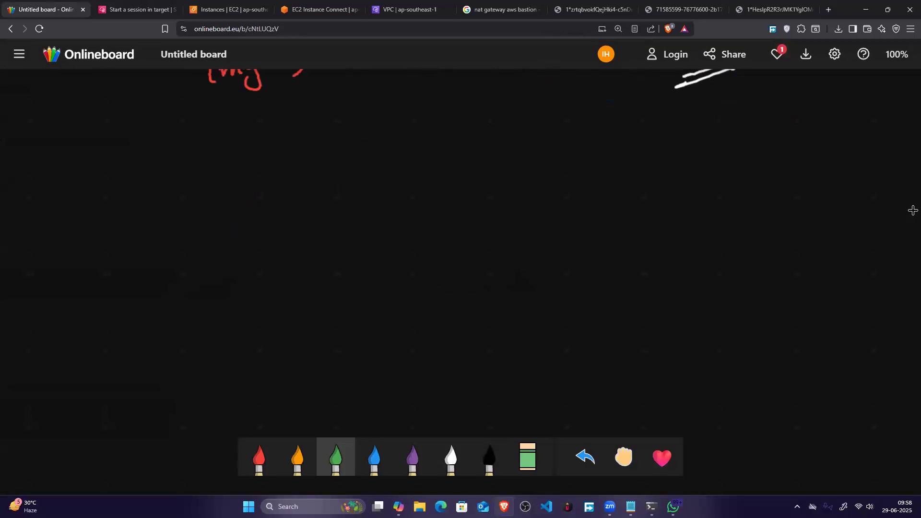
mouse_move(586, 173)
left_mouse_down()
mouse_move(583, 140)
mouse_move(608, 241)
left_mouse_up()
mouse_move(600, 204)
left_mouse_down()
mouse_move(656, 236)
mouse_move(609, 247)
left_mouse_up()
left_click_drag(641, 165, 684, 161)
left_click_drag(702, 155, 707, 169)
mouse_move(716, 156)
left_mouse_down()
mouse_move(716, 165)
mouse_move(738, 168)
left_mouse_up()
left_click_drag(641, 221, 691, 216)
left_click_drag(710, 206, 721, 218)
left_click_drag(728, 210, 745, 222)
Step: Draw a white line to the upper green EC2 box and label it "tag – important"
left_click(450, 458)
left_click_drag(511, 173, 589, 163)
left_click_drag(450, 158, 451, 181)
mouse_move(442, 174)
left_mouse_down()
mouse_move(481, 165)
mouse_move(477, 186)
left_mouse_up()
left_click_drag(518, 122, 520, 132)
mouse_move(516, 109)
left_mouse_down()
mouse_move(544, 129)
mouse_move(563, 124)
left_mouse_up()
left_click_drag(566, 123, 580, 117)
left_click_drag(575, 110, 584, 109)
left_click_drag(590, 107, 595, 116)
Step: Draw a white line to the lower green EC2 box and write "tag – important" beside it
mouse_move(532, 223)
left_mouse_down()
mouse_move(539, 234)
mouse_move(595, 230)
left_mouse_up()
left_click_drag(449, 228, 450, 242)
mouse_move(443, 238)
left_mouse_down()
mouse_move(468, 226)
mouse_move(477, 235)
left_mouse_up()
mouse_move(481, 229)
left_mouse_down()
mouse_move(475, 250)
mouse_move(506, 221)
left_mouse_up()
mouse_move(511, 215)
left_mouse_down()
mouse_move(512, 223)
mouse_move(515, 212)
left_mouse_up()
mouse_move(518, 221)
left_mouse_down()
mouse_move(532, 216)
mouse_move(533, 224)
mouse_move(580, 194)
left_mouse_up()
Step: Draw three orange boxes below the green ones, each with a line leading to an EC2 label
left_click(298, 457)
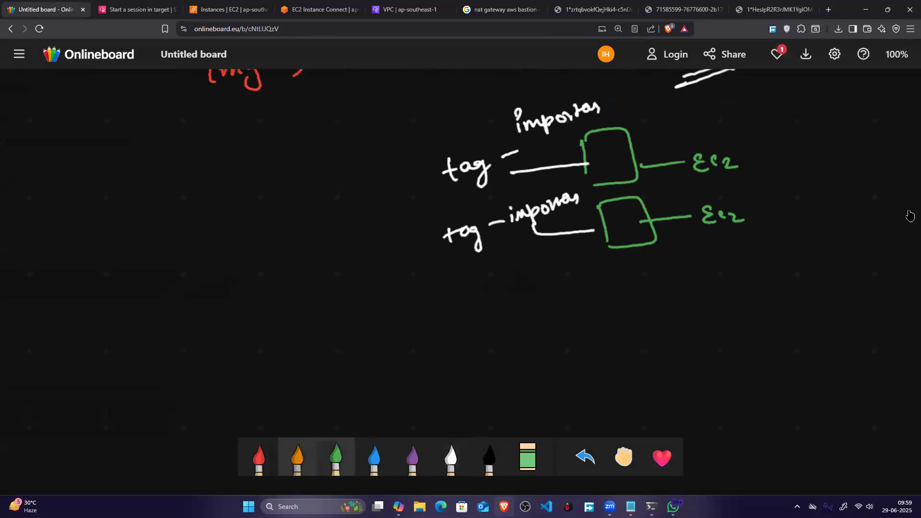
mouse_move(634, 271)
left_mouse_down()
mouse_move(642, 302)
mouse_move(660, 300)
mouse_move(665, 356)
left_mouse_up()
mouse_move(658, 326)
left_mouse_down()
mouse_move(694, 313)
mouse_move(680, 358)
mouse_move(696, 404)
left_mouse_up()
mouse_move(693, 382)
left_mouse_down()
mouse_move(739, 403)
mouse_move(708, 412)
left_mouse_up()
mouse_move(705, 264)
left_mouse_down()
mouse_move(742, 258)
mouse_move(751, 265)
left_mouse_up()
left_click_drag(766, 251, 762, 262)
left_click_drag(771, 253, 782, 262)
left_click_drag(709, 314, 787, 301)
left_click_drag(712, 385, 746, 372)
mouse_move(768, 358)
left_mouse_down()
mouse_move(773, 373)
mouse_move(804, 365)
left_mouse_up()
Step: Outline the two tagged EC2 boxes in white, add an arrow to a circled "group" label, and link the label to the tags
left_click(451, 456)
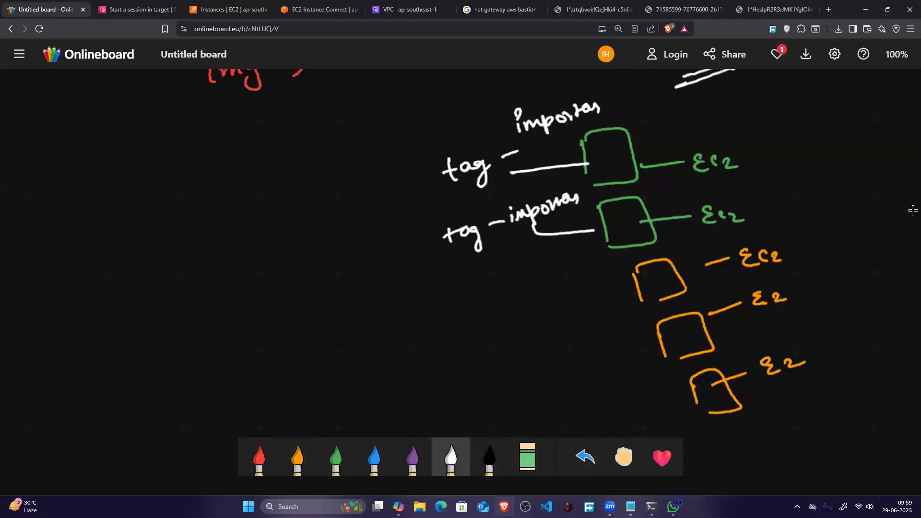
mouse_move(365, 121)
left_mouse_down()
mouse_move(376, 259)
mouse_move(681, 261)
mouse_move(781, 89)
mouse_move(359, 137)
left_mouse_up()
left_click_drag(290, 204, 359, 195)
left_click_drag(292, 190, 297, 218)
left_click_drag(143, 200, 142, 225)
mouse_move(150, 210)
left_mouse_down()
mouse_move(179, 194)
mouse_move(196, 211)
mouse_move(201, 197)
left_mouse_up()
mouse_move(209, 175)
left_mouse_down()
mouse_move(179, 241)
mouse_move(209, 165)
left_mouse_up()
mouse_move(235, 202)
left_mouse_down()
mouse_move(211, 214)
mouse_move(221, 222)
left_mouse_up()
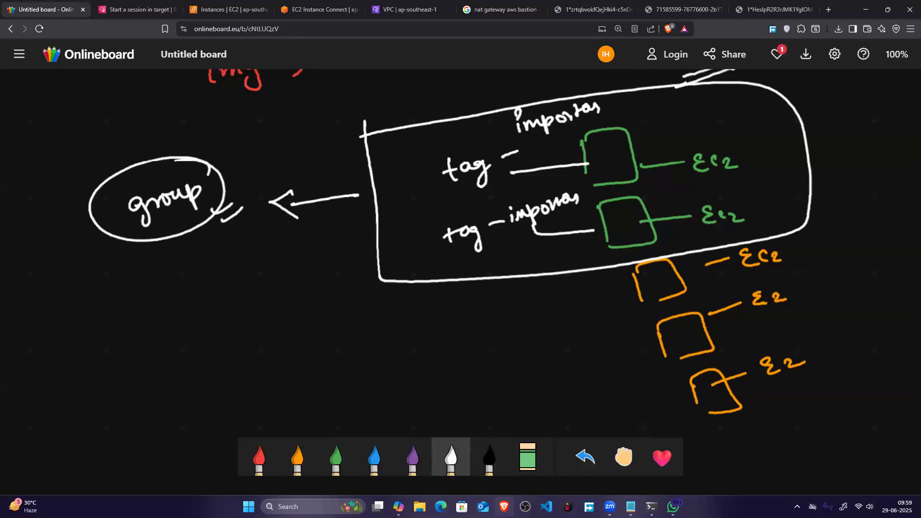
mouse_move(217, 171)
left_mouse_down()
mouse_move(429, 162)
mouse_move(248, 183)
left_mouse_up()
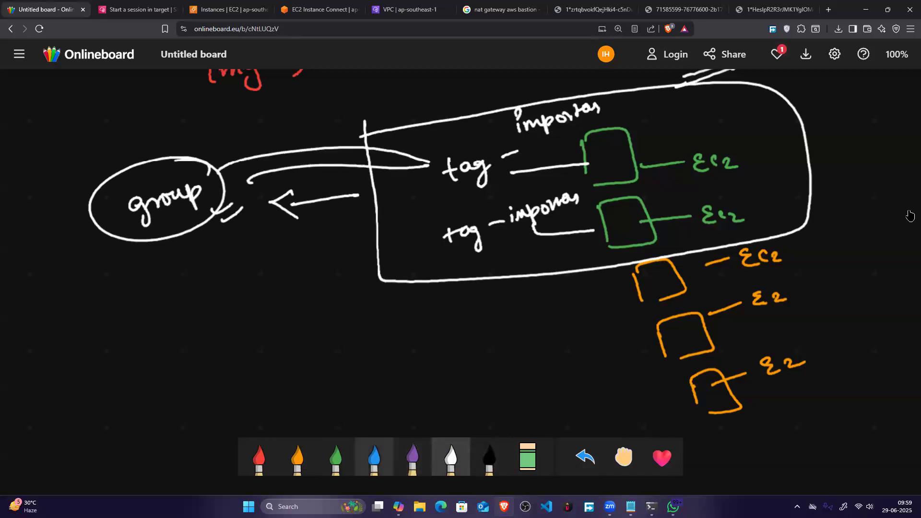
Step: Add green check marks beside the upper green EC2 box
left_click(336, 457)
mouse_move(656, 136)
left_mouse_down()
mouse_move(675, 127)
mouse_move(681, 140)
left_mouse_up()
left_click_drag(671, 157, 691, 144)
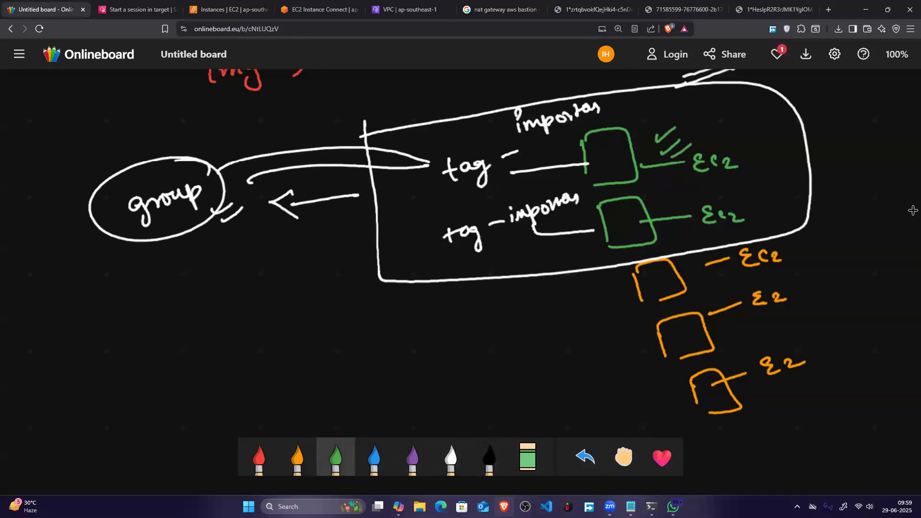
Step: Draw a white arrow up to the group label and write "Patches, updates, upgrades" with a line to a circled "SSM"
left_click_drag(187, 373, 159, 260)
mouse_move(148, 283)
left_mouse_down()
mouse_move(157, 258)
mouse_move(215, 263)
left_mouse_up()
mouse_move(225, 261)
left_mouse_down()
mouse_move(226, 277)
mouse_move(287, 242)
left_mouse_up()
mouse_move(226, 305)
left_mouse_down()
mouse_move(246, 316)
mouse_move(324, 275)
left_mouse_up()
left_click_drag(268, 333, 269, 354)
mouse_move(303, 335)
left_mouse_down()
mouse_move(322, 346)
mouse_move(346, 338)
mouse_move(342, 346)
left_mouse_up()
mouse_move(368, 330)
left_mouse_down()
mouse_move(369, 355)
mouse_move(378, 333)
mouse_move(486, 323)
left_mouse_up()
mouse_move(538, 302)
left_mouse_down()
mouse_move(527, 331)
mouse_move(586, 302)
mouse_move(589, 321)
left_mouse_up()
left_click_drag(597, 294, 561, 274)
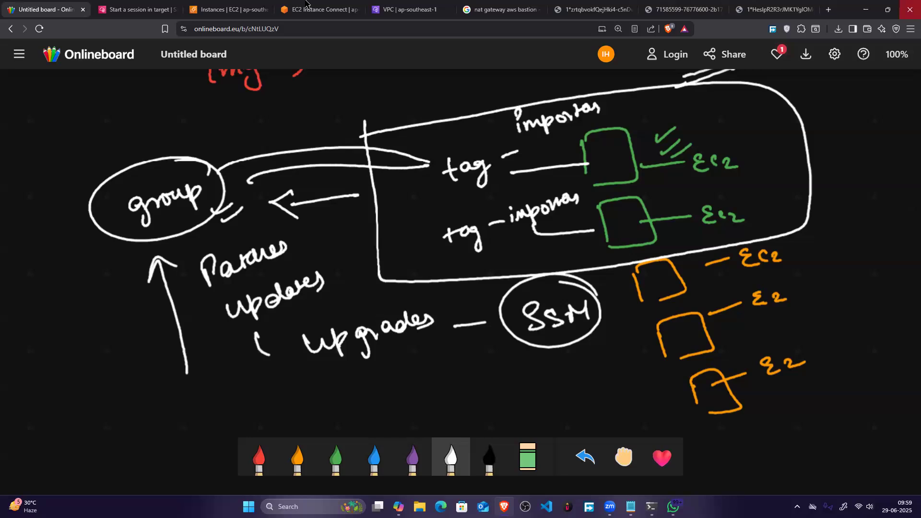
Step: Switch to the EC2 instances list and check the tags of the bastion-server instance
left_click(137, 9)
key("ctrl+Tab")
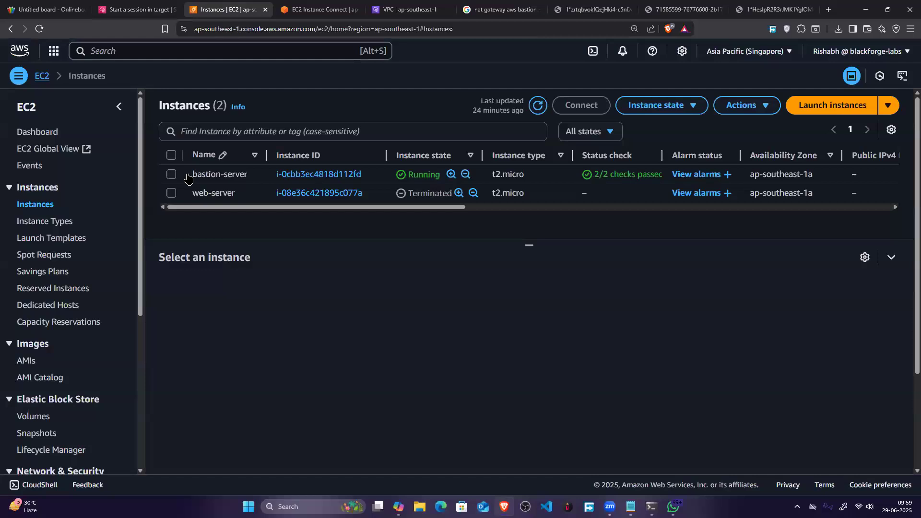
left_click(171, 174)
left_click(607, 292)
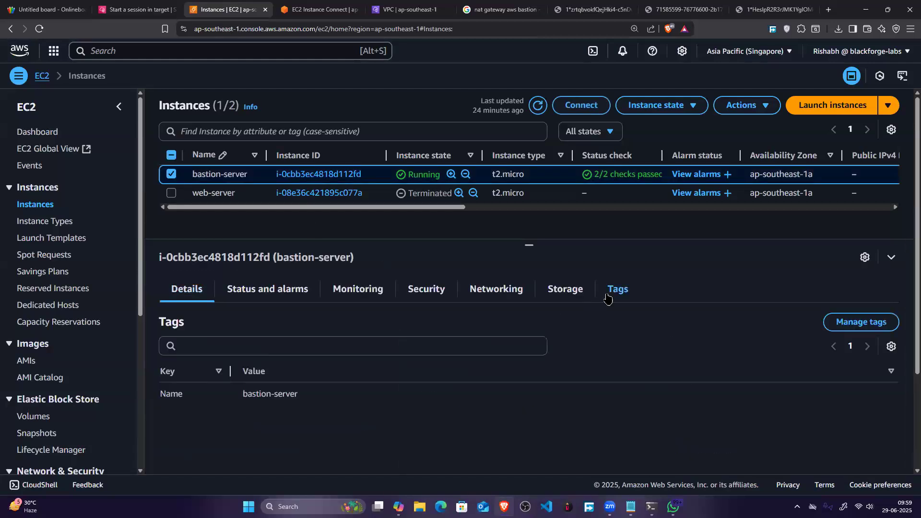
left_click_drag(160, 393, 335, 405)
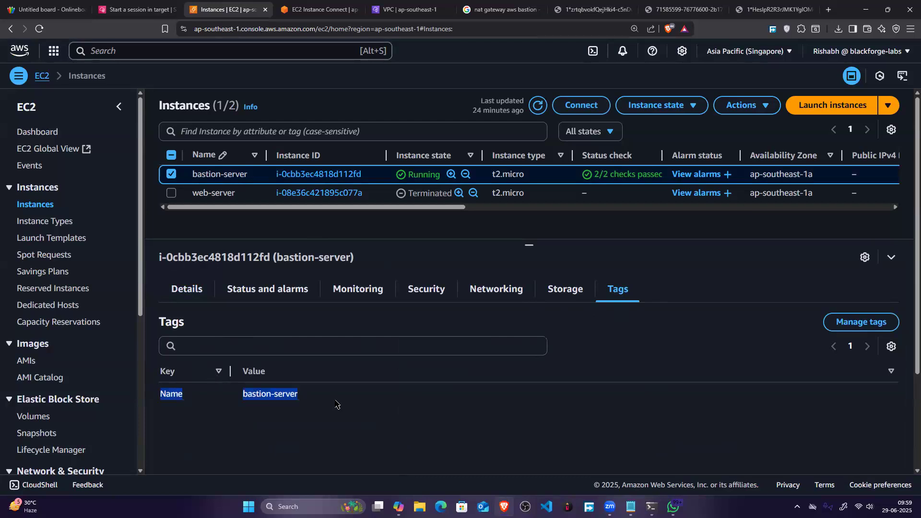
Step: Add a tag with key "class" and value "important" to the web-server instance and save it
left_click(171, 193)
left_click(171, 191)
left_click(171, 193)
left_click(172, 173)
left_click(618, 289)
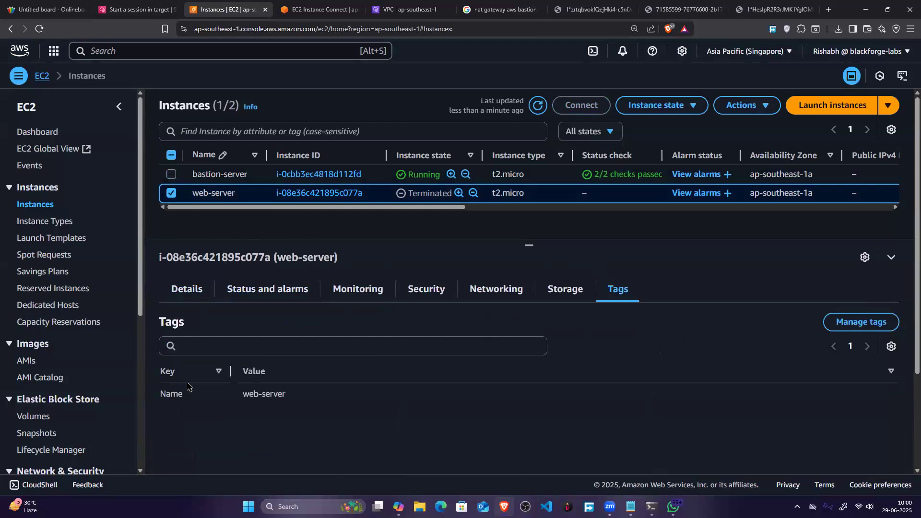
left_click(871, 322)
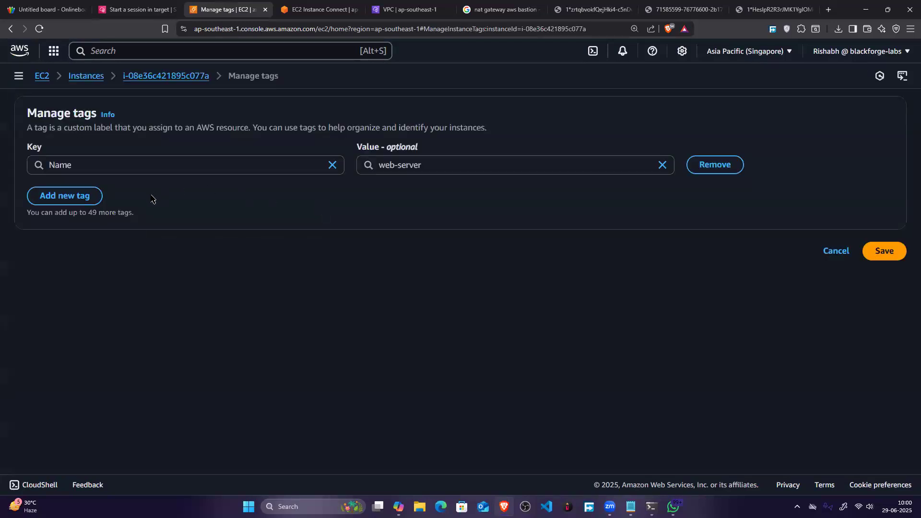
left_click(87, 195)
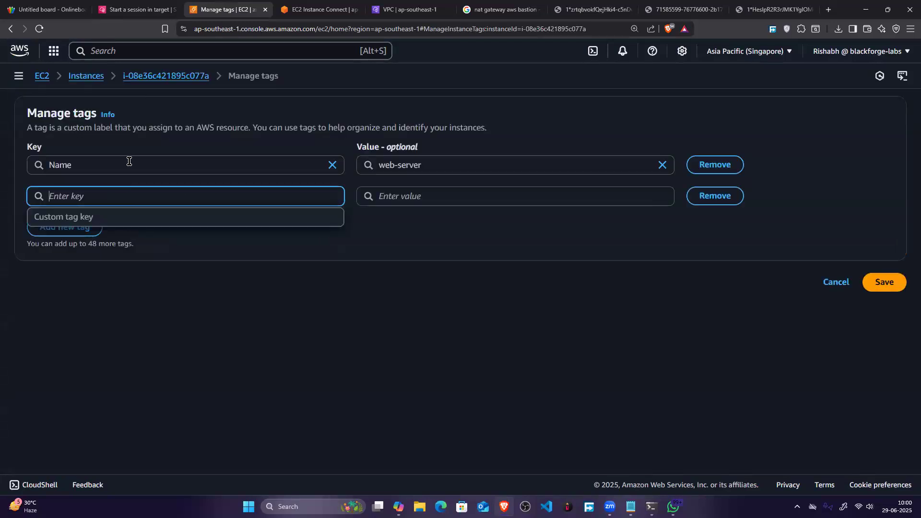
type("class")
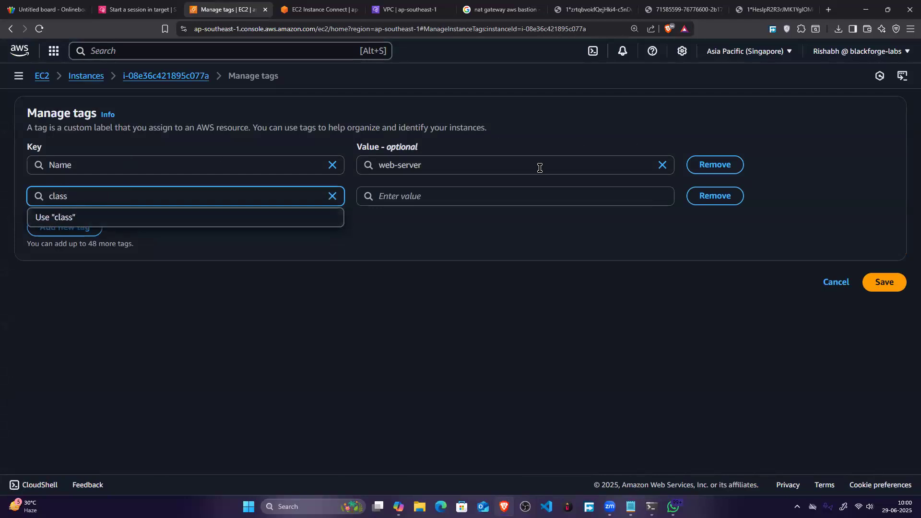
left_click(505, 192)
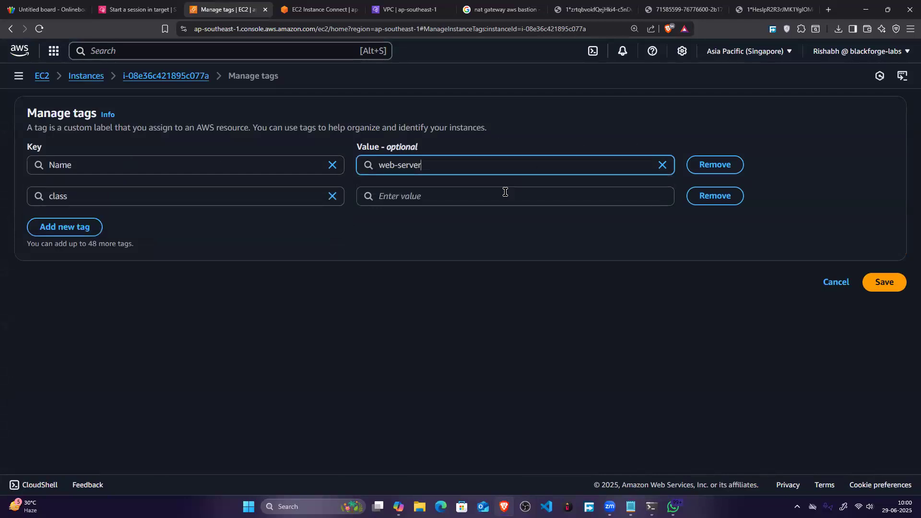
type("important")
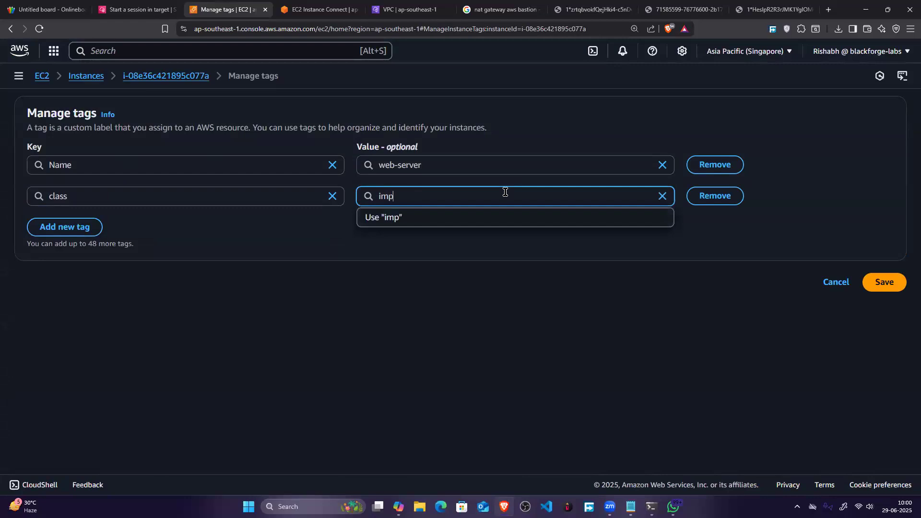
left_click(885, 284)
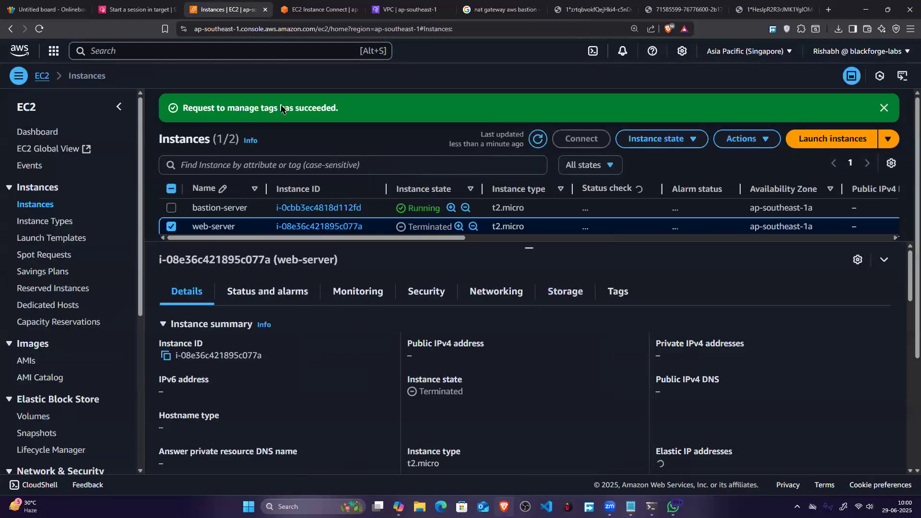
Step: Add a tag with key "class" and value "important" to the bastion-server instance and save it
left_click(170, 227)
left_click(172, 208)
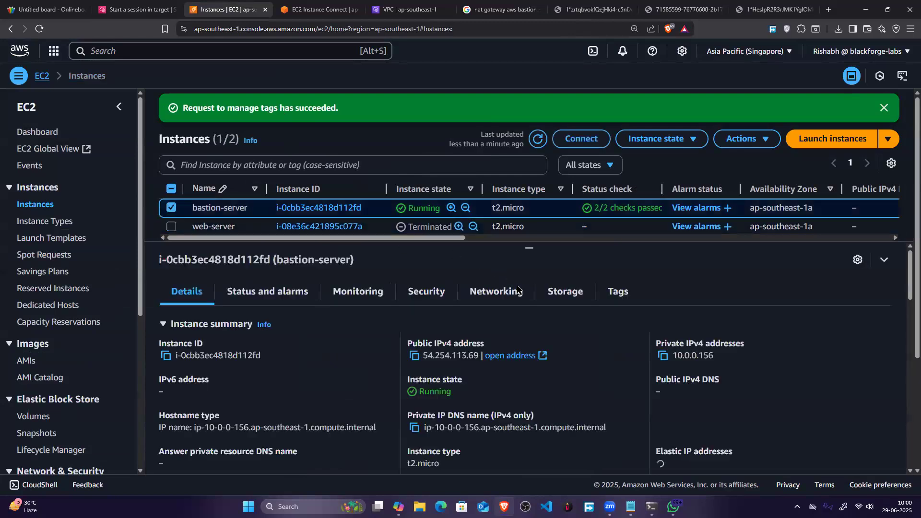
left_click(617, 291)
left_click(844, 324)
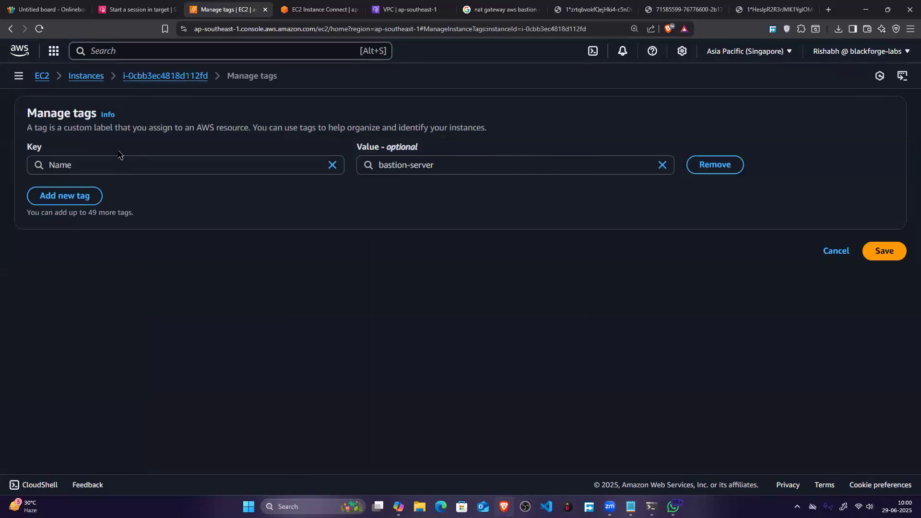
left_click(82, 196)
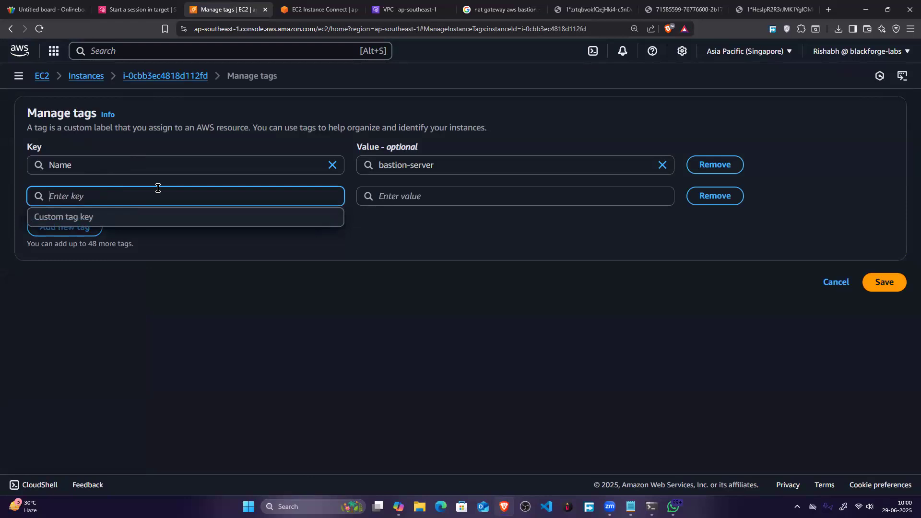
type("clasas")
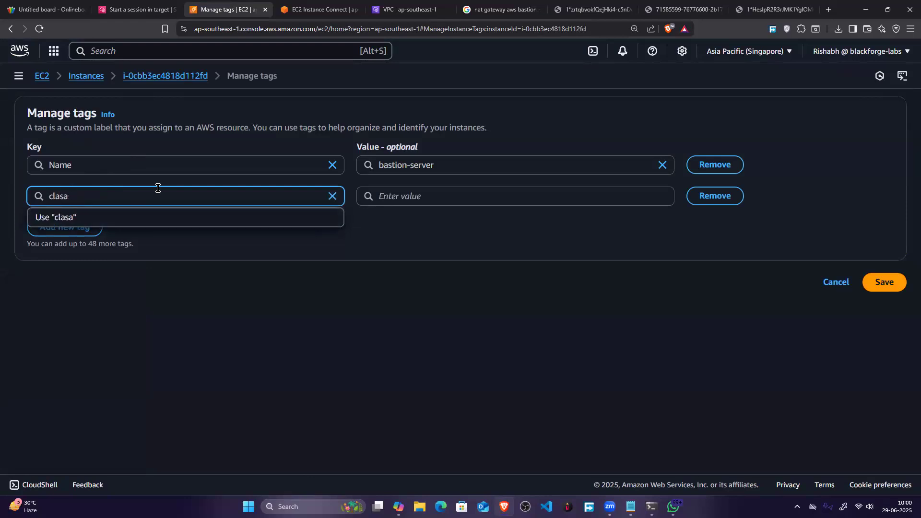
left_click(160, 219)
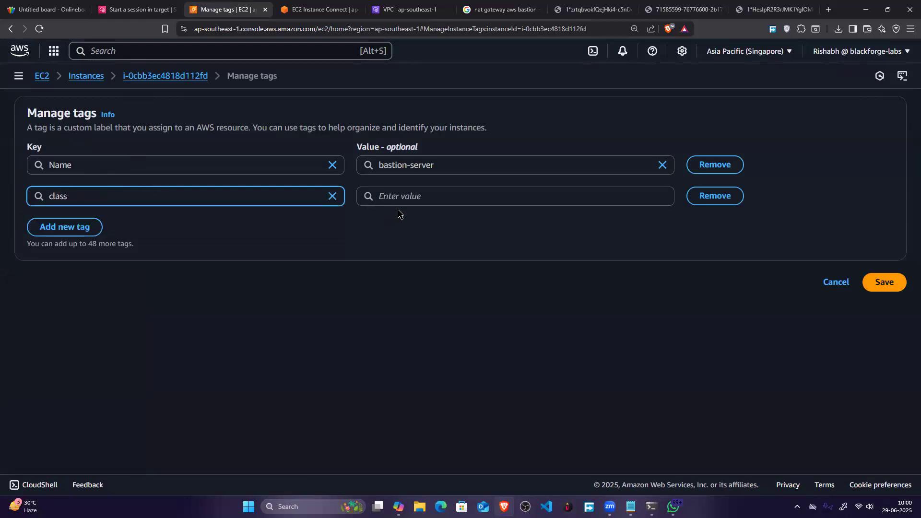
key("Tab")
type("important")
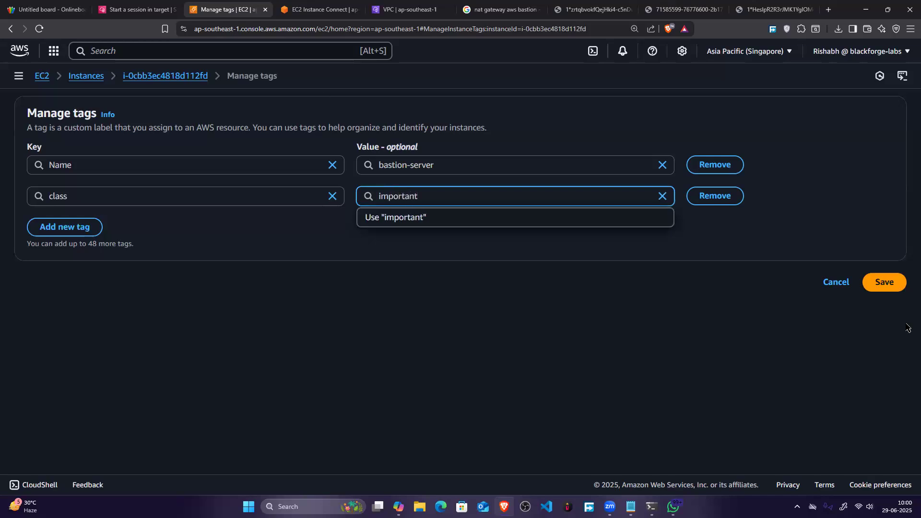
left_click(887, 283)
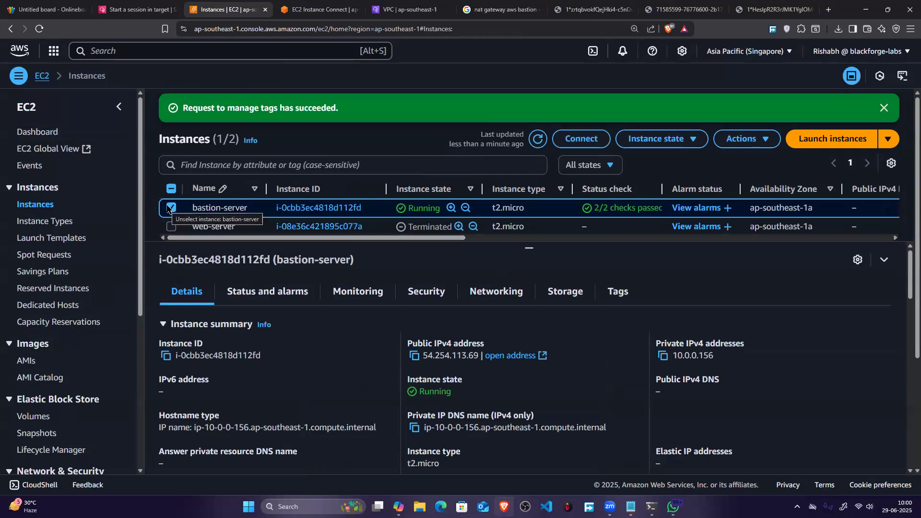
Step: Deselect the bastion-server instance, then search the AWS services for resource groups and open Resource Groups & Tag Editor
left_click(171, 207)
left_click(221, 45)
type("res")
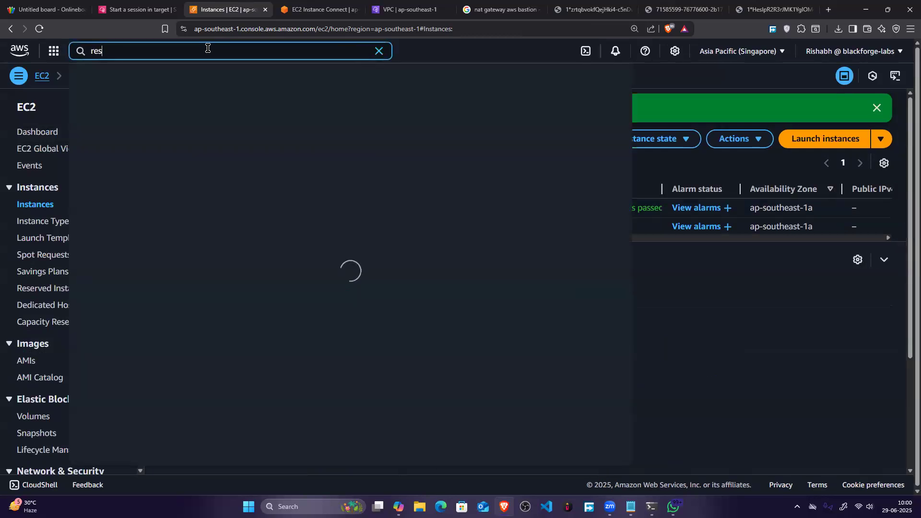
type("ource gateways")
key("BackSpace")
key("BackSpace")
key("BackSpace")
key("BackSpace")
key("BackSpace")
key("BackSpace")
key("BackSpace")
type("rou")
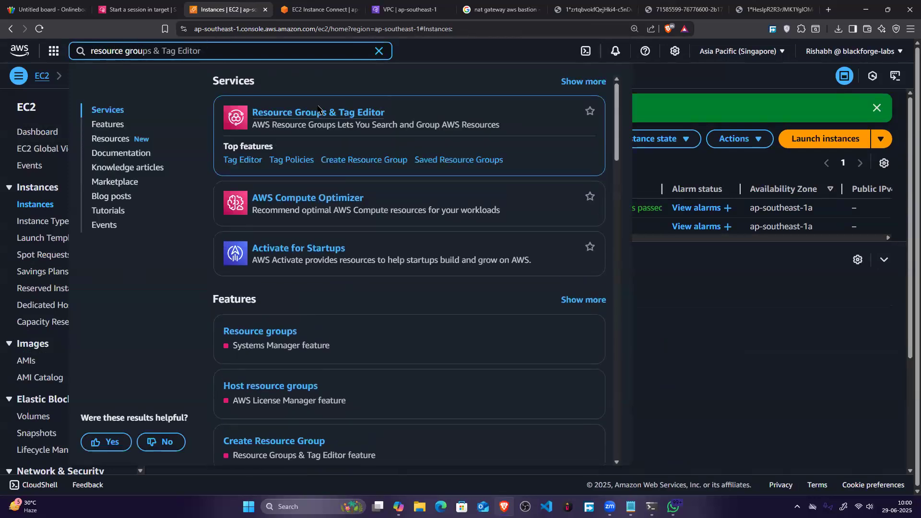
left_click(432, 121)
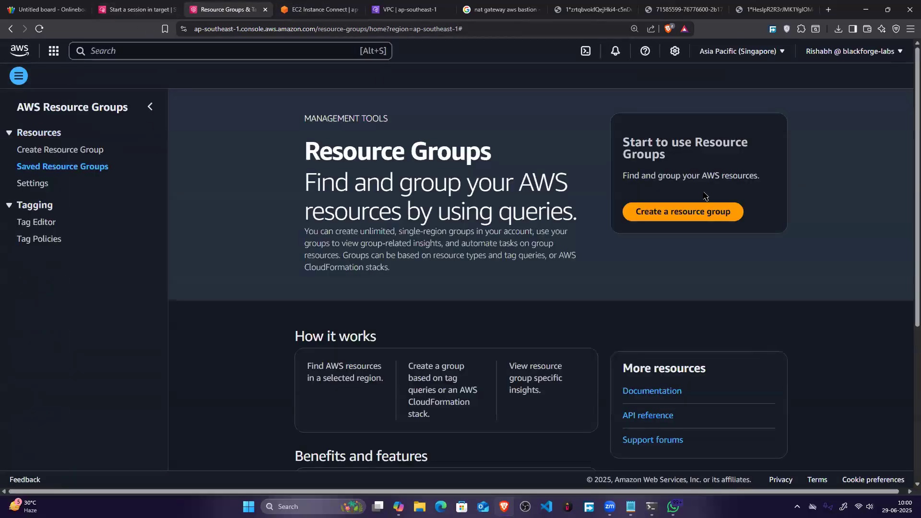
Step: Start a tag-based resource group filtered by tag key "class" with value "important" and preview its group resources
left_click(676, 213)
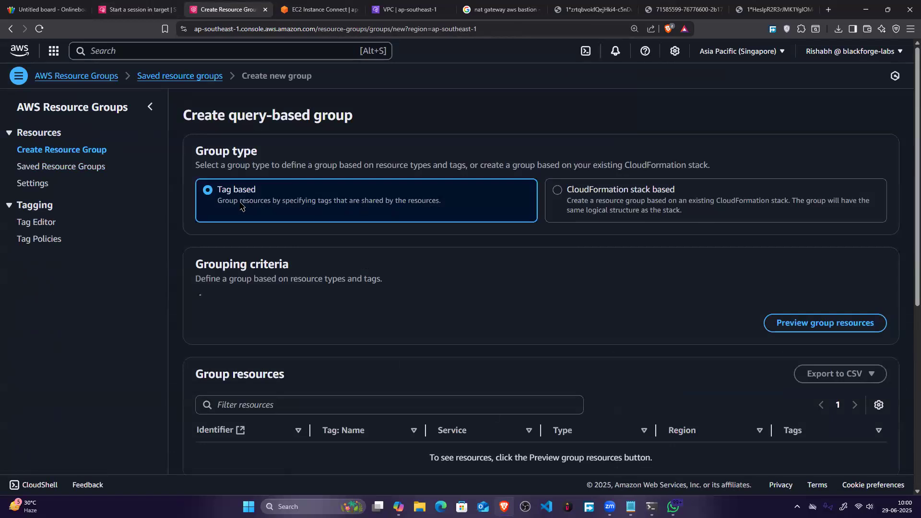
scroll(242, 206, "down", 2)
left_click(255, 220)
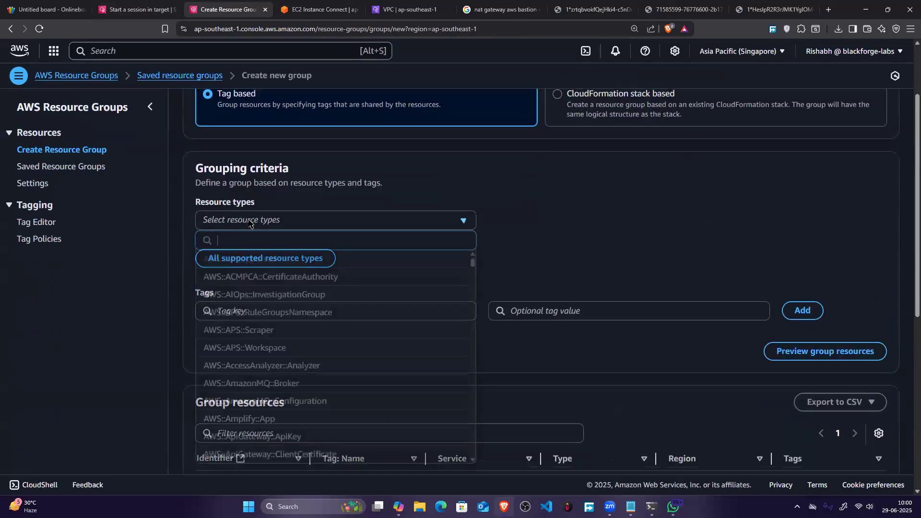
left_click(254, 222)
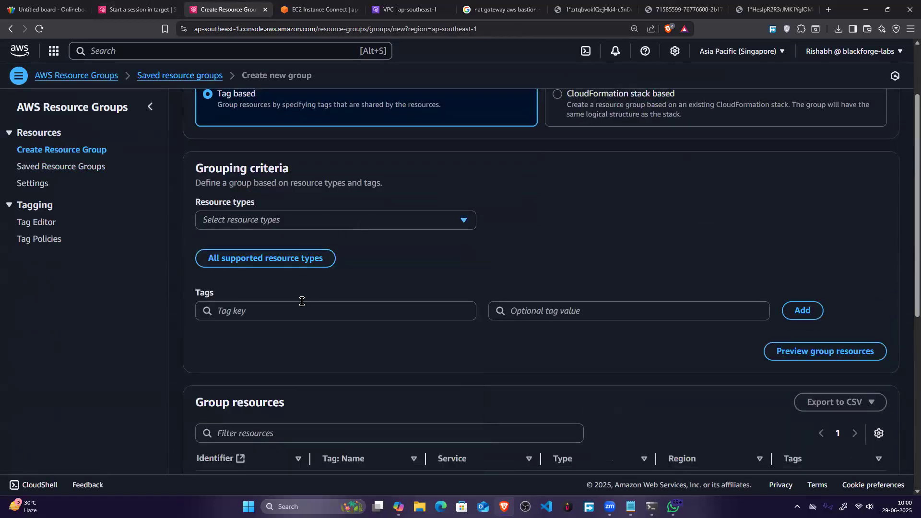
left_click(334, 307)
type("class")
left_click(339, 353)
left_click(581, 316)
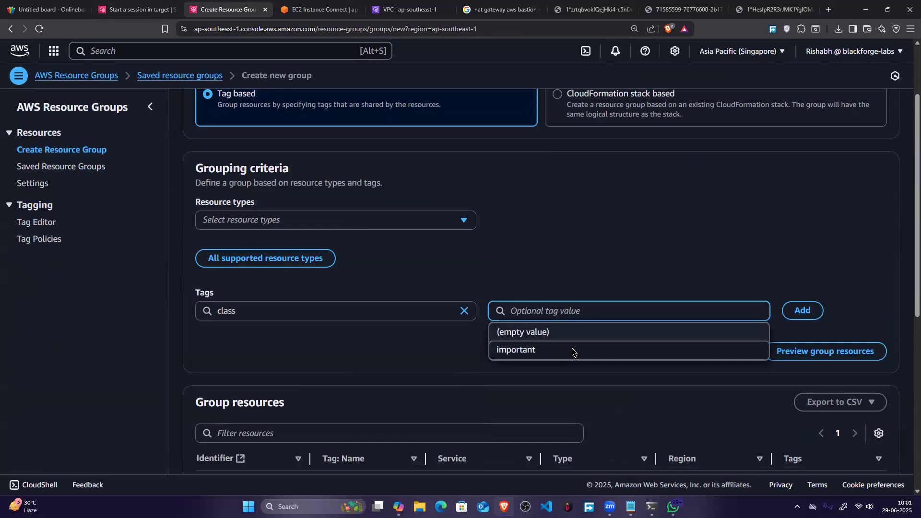
left_click(574, 351)
left_click(787, 350)
scroll(492, 314, "down", 4)
scroll(493, 314, "down", 3)
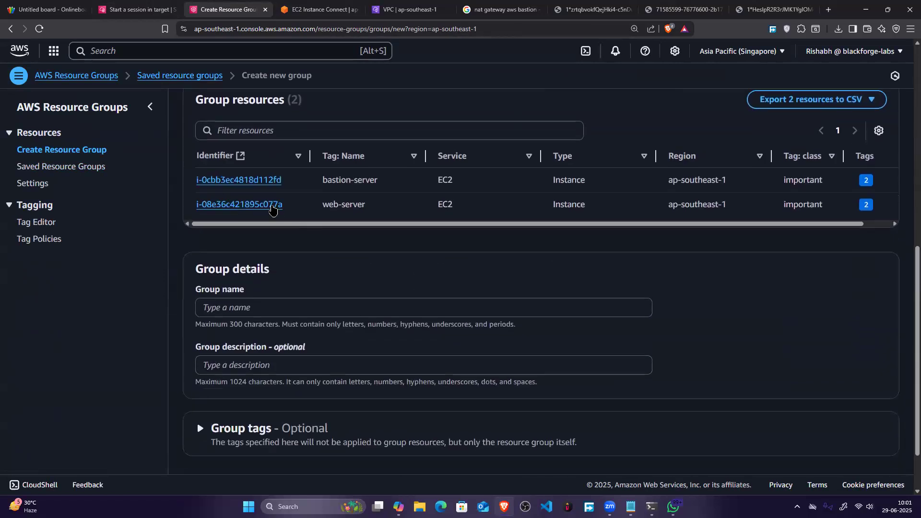
Step: Name the resource group "bastion-class" and create it
scroll(271, 189, "up", 1)
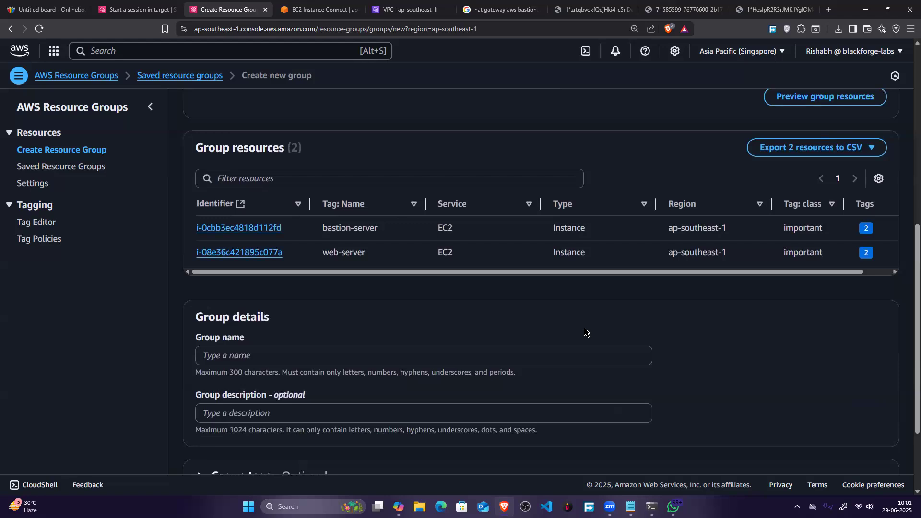
scroll(568, 330, "down", 3)
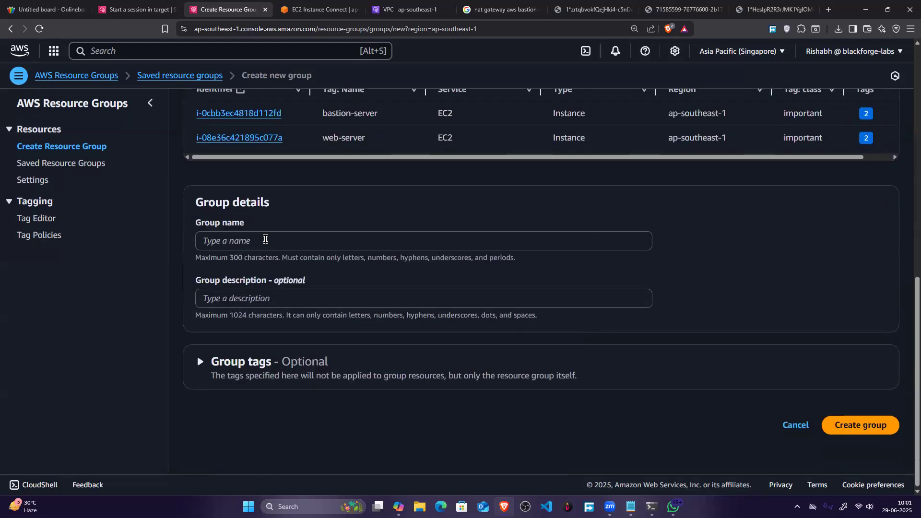
left_click(265, 238)
type("basd")
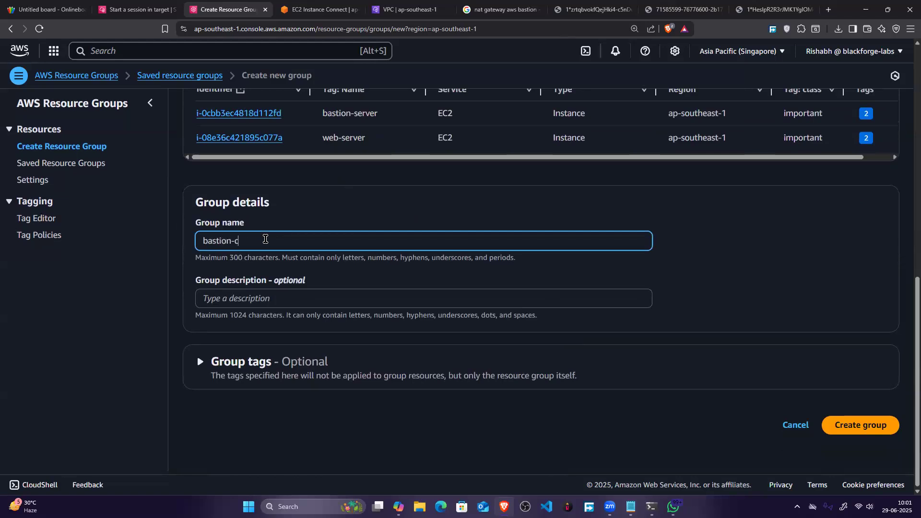
left_click(863, 425)
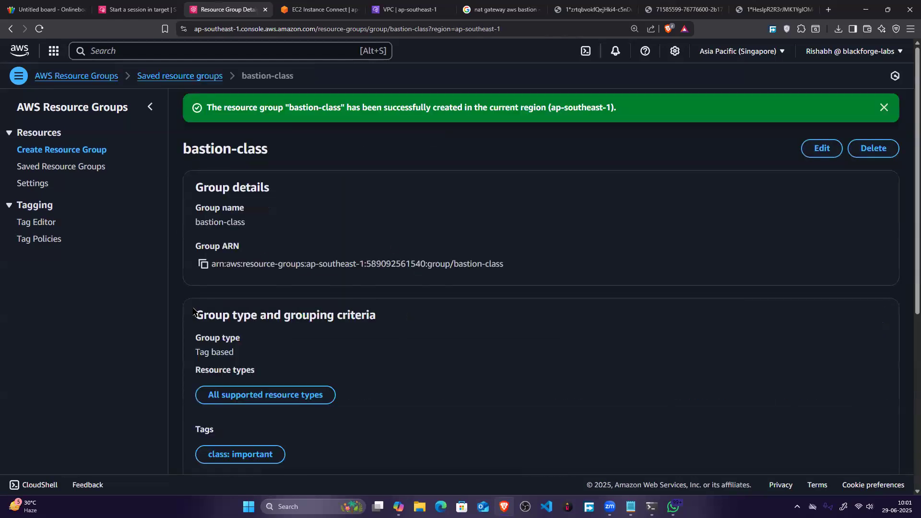
Step: Review the bastion-class group's details and grouping criteria, dismiss the chat notification, and check the saved resource groups list
scroll(216, 289, "down", 6)
scroll(584, 317, "up", 4)
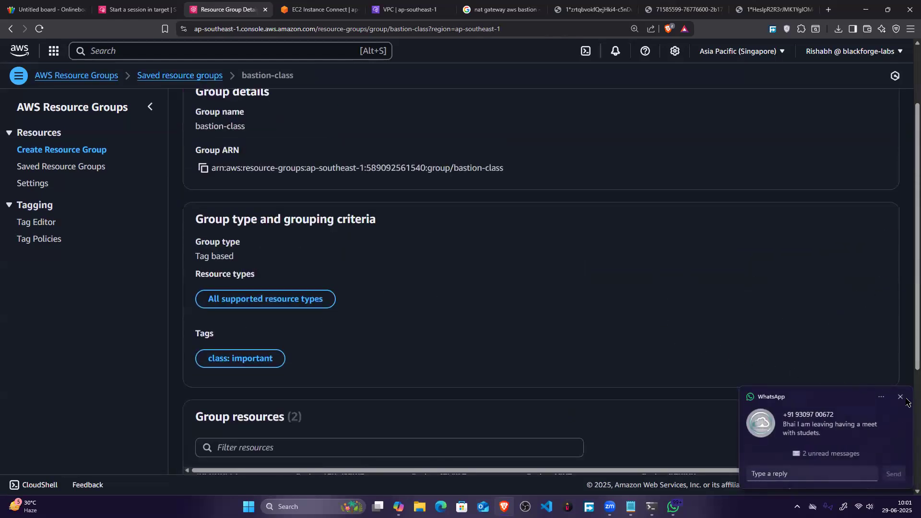
left_click(900, 398)
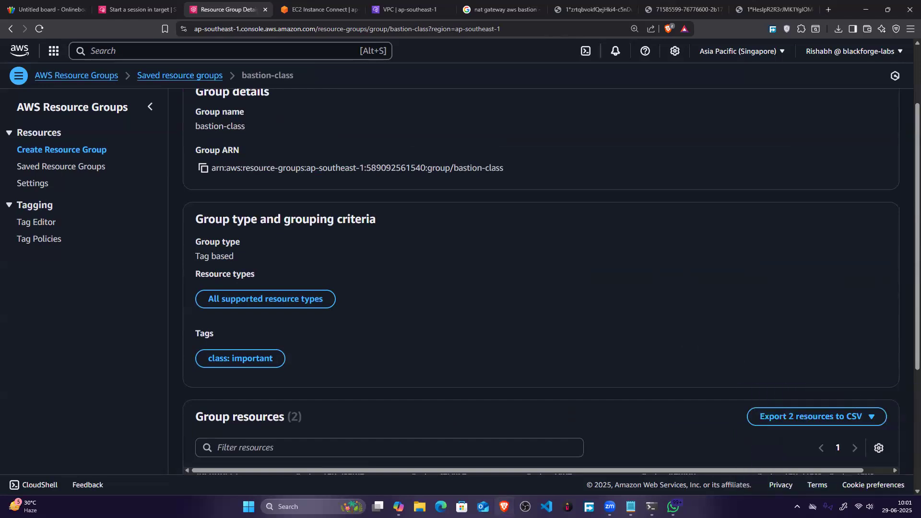
key("alt+Tab")
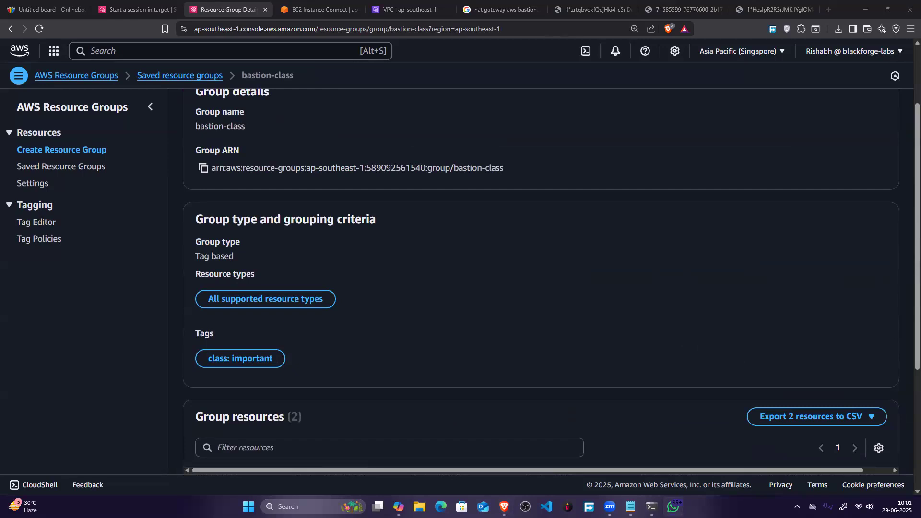
key("alt+Tab")
scroll(499, 319, "up", 2)
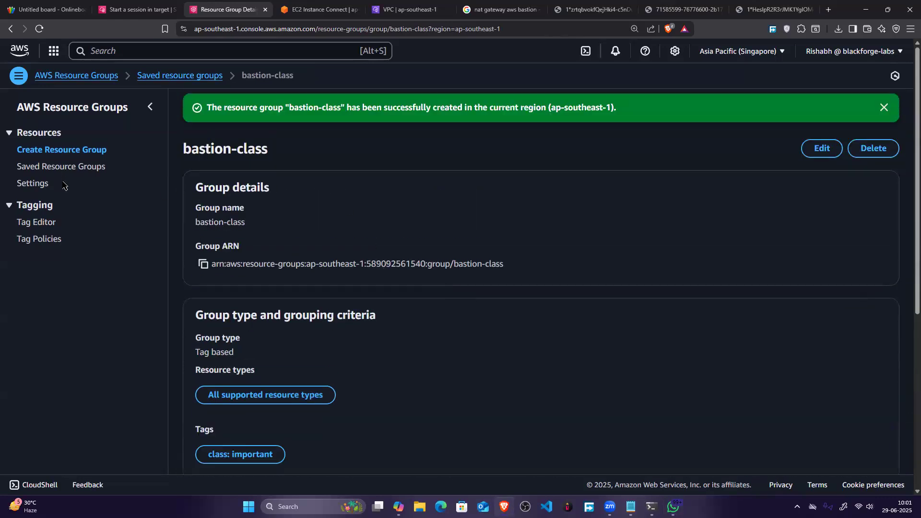
left_click(67, 167)
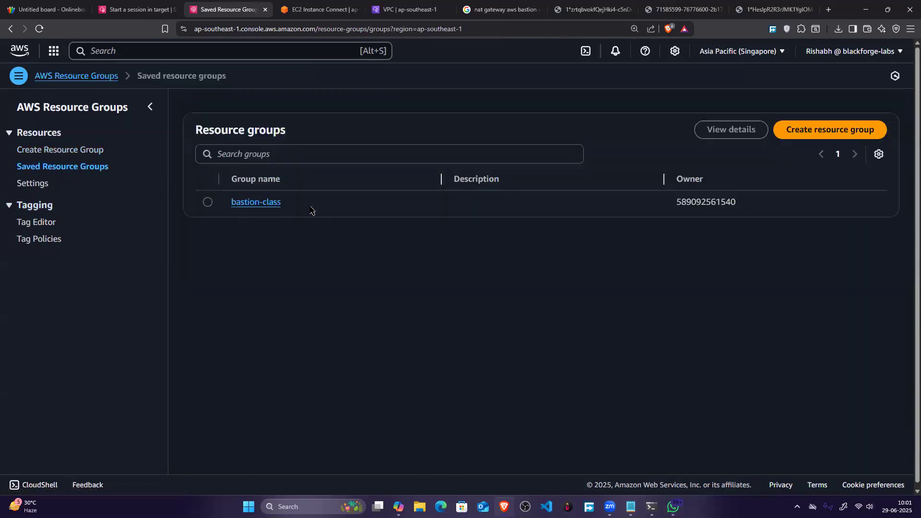
left_click_drag(310, 207, 147, 204)
Step: Switch to the AWS Systems Manager browser page and view its Compliance tool
left_click(232, 45)
left_click(149, 9)
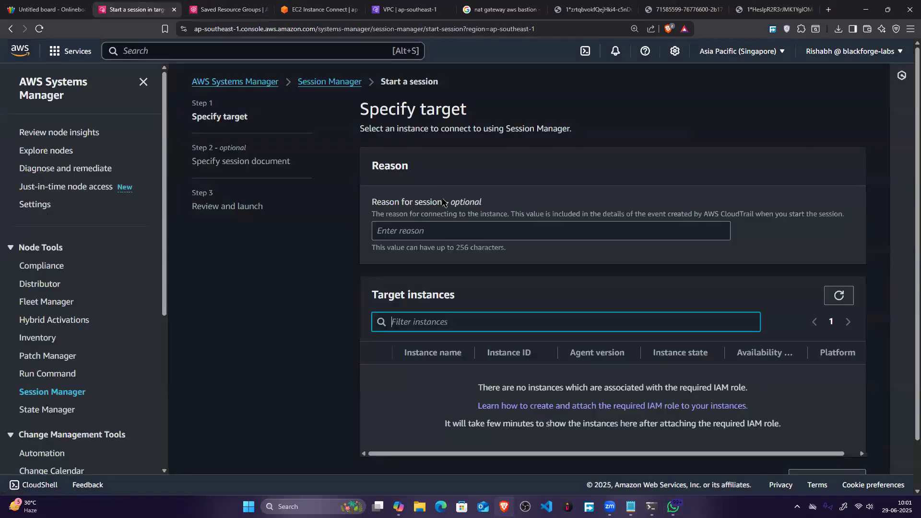
left_click(53, 267)
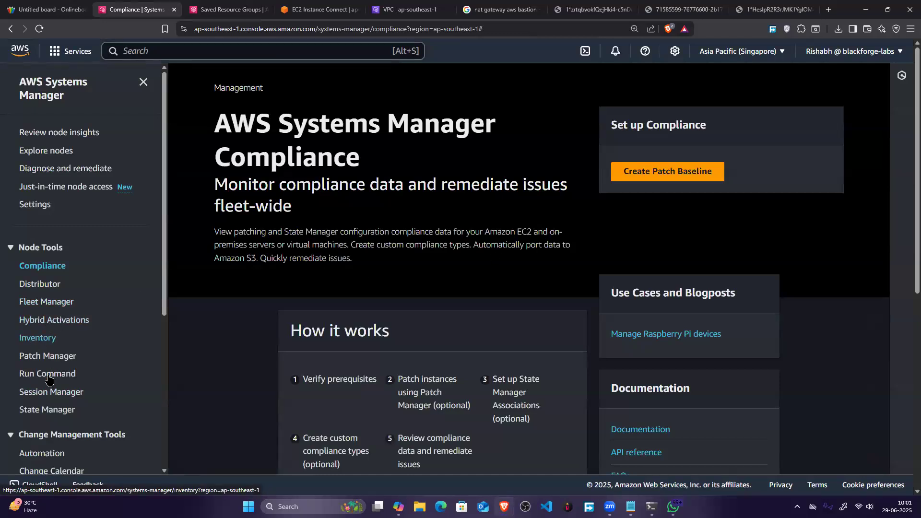
Step: Open Session Manager and read its introduction and the "How it works" instructions, highlighting the lines being explained
left_click(54, 392)
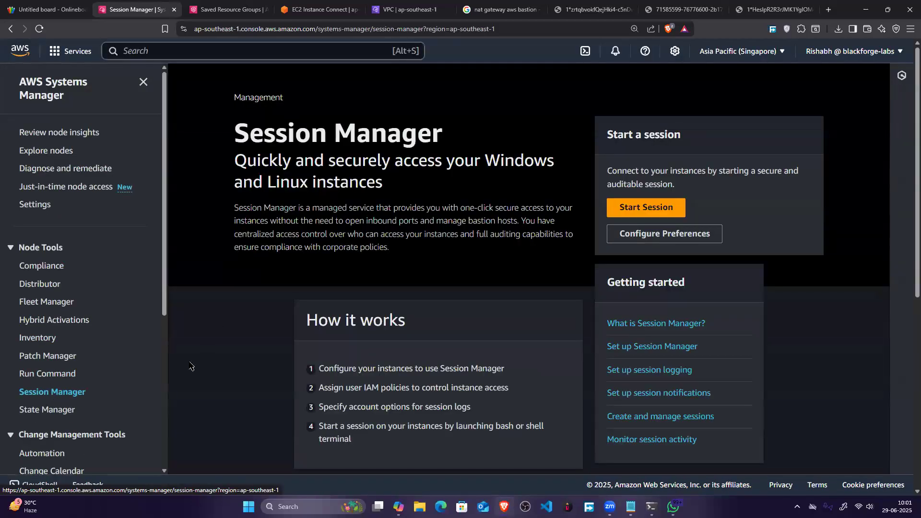
left_click_drag(237, 161, 410, 186)
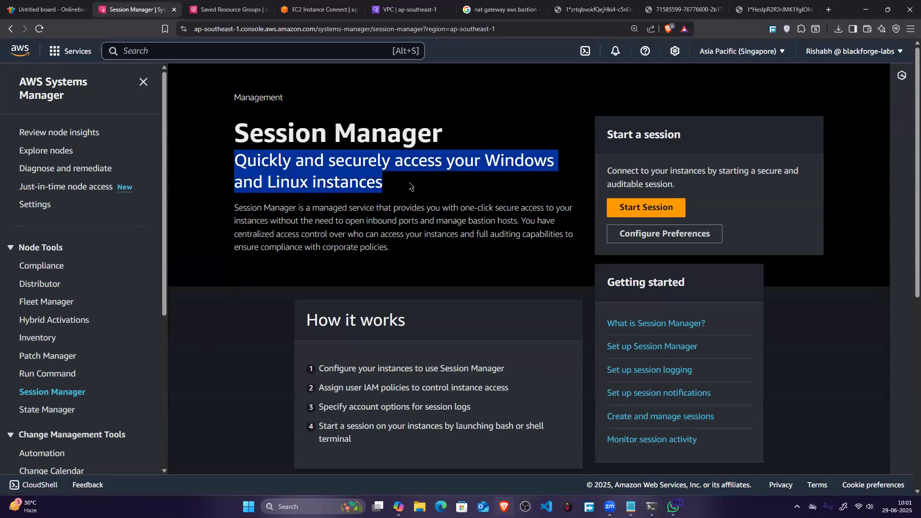
scroll(412, 187, "down", 4)
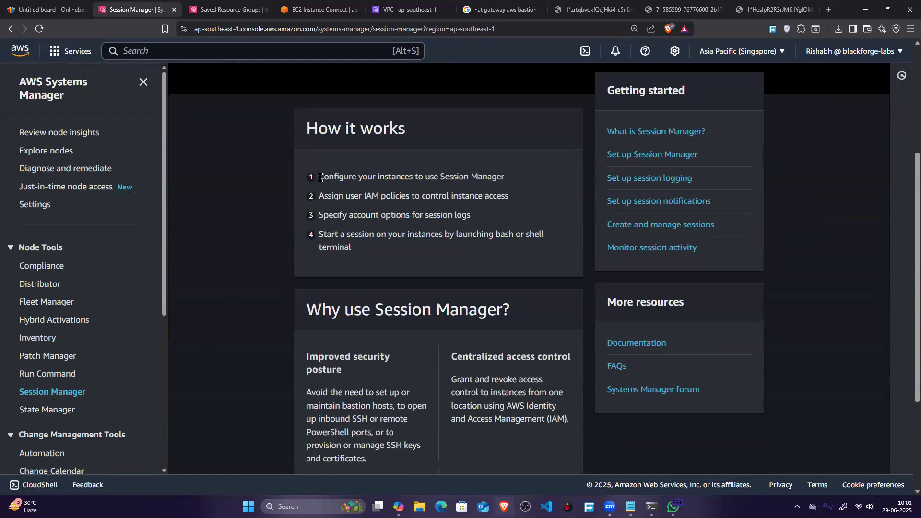
left_click_drag(320, 178, 507, 184)
left_click_drag(317, 198, 429, 198)
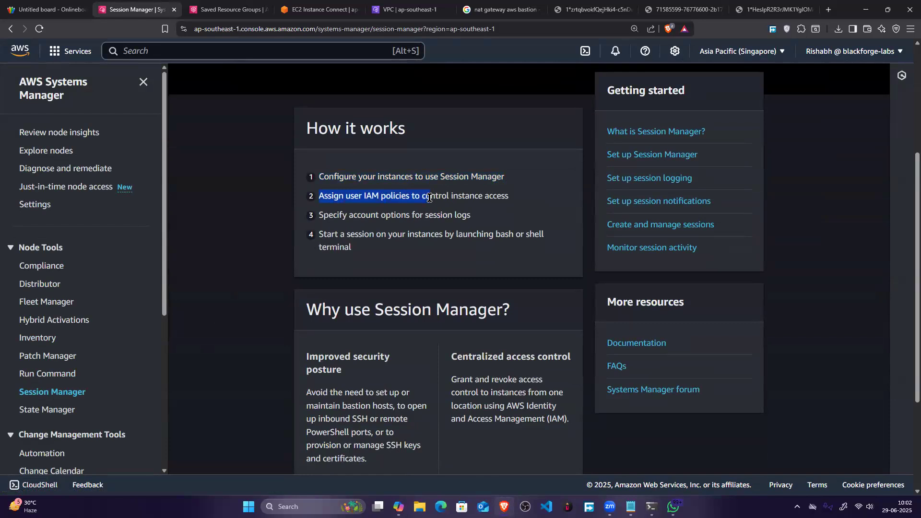
left_click_drag(429, 197, 510, 202)
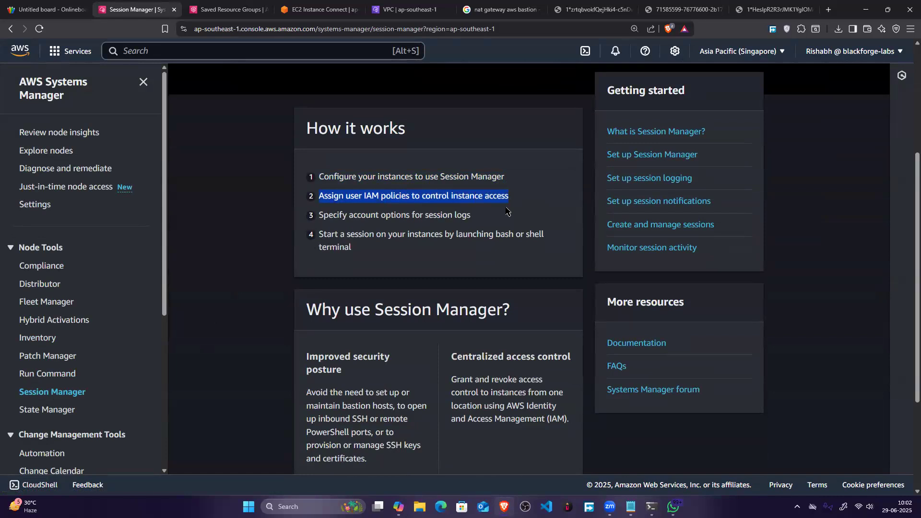
left_click(320, 211)
left_click_drag(312, 214, 462, 217)
left_click(358, 246)
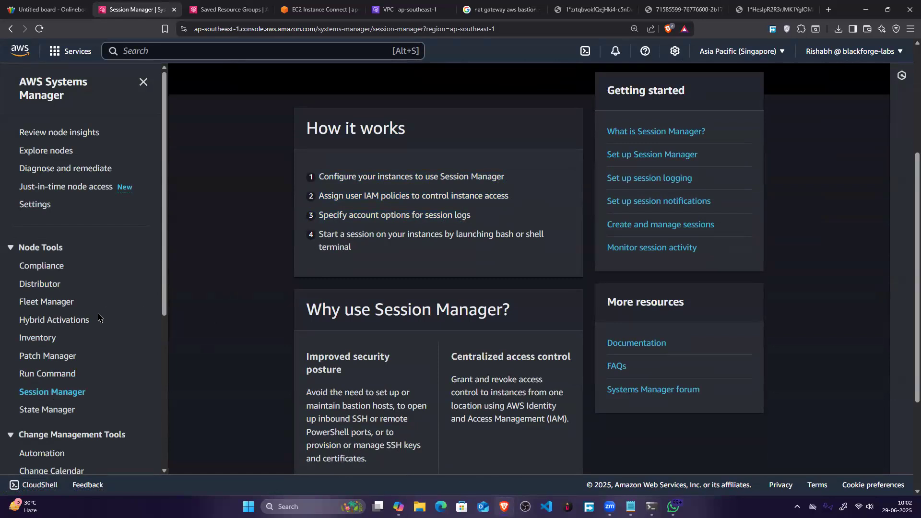
Step: Look through the Systems Manager tools and open the Run Command overview
scroll(100, 318, "down", 5)
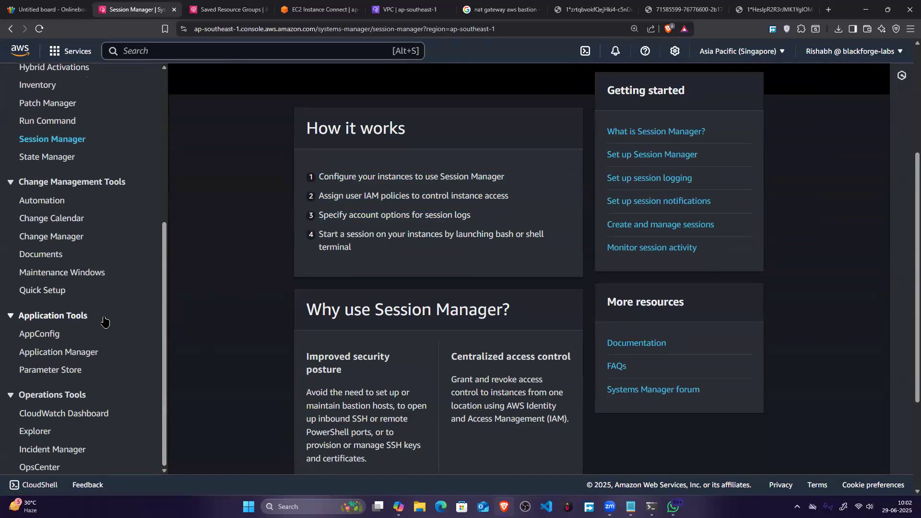
scroll(99, 323, "up", 2)
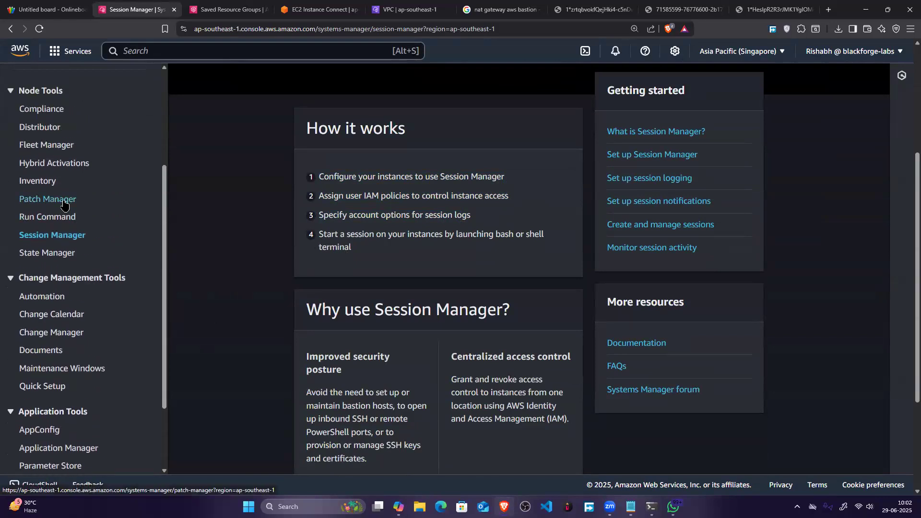
left_click(57, 219)
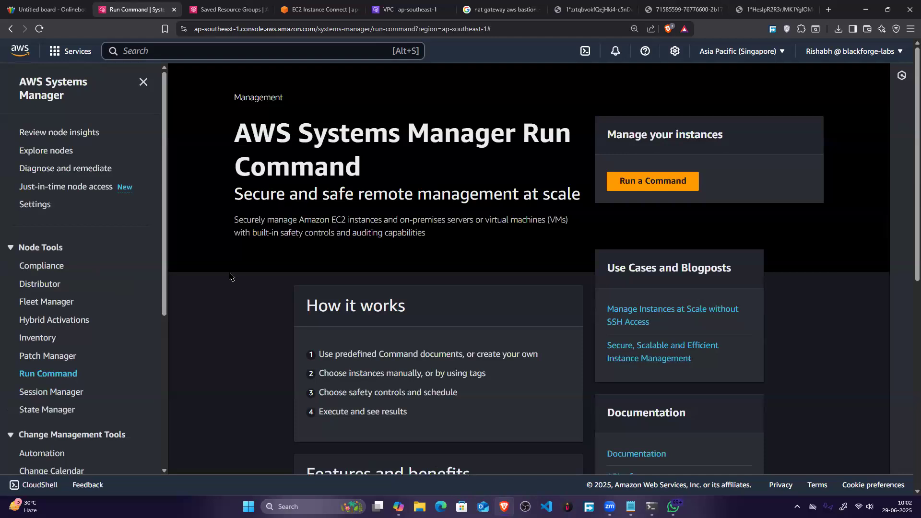
Step: Start a new Run Command request and select the AWS-ConfigureAWSPackage command document
left_click(653, 181)
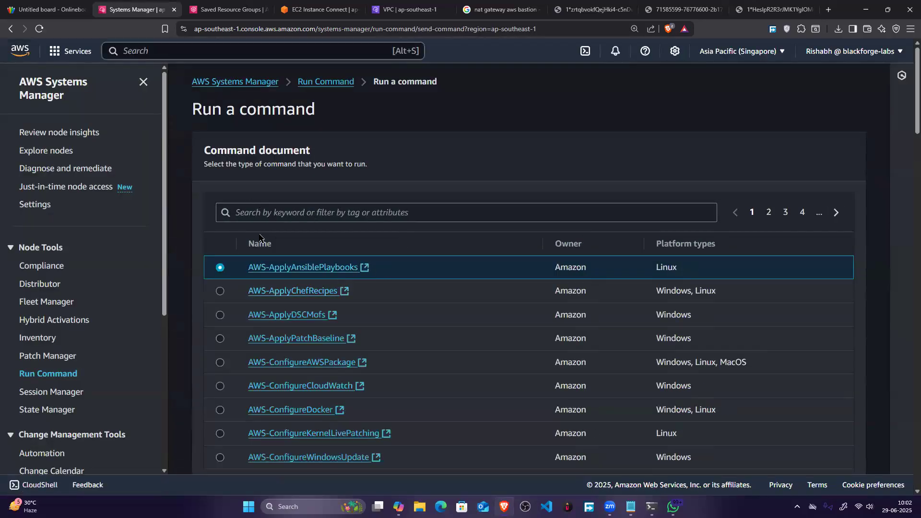
scroll(242, 246, "down", 2)
scroll(282, 261, "down", 3)
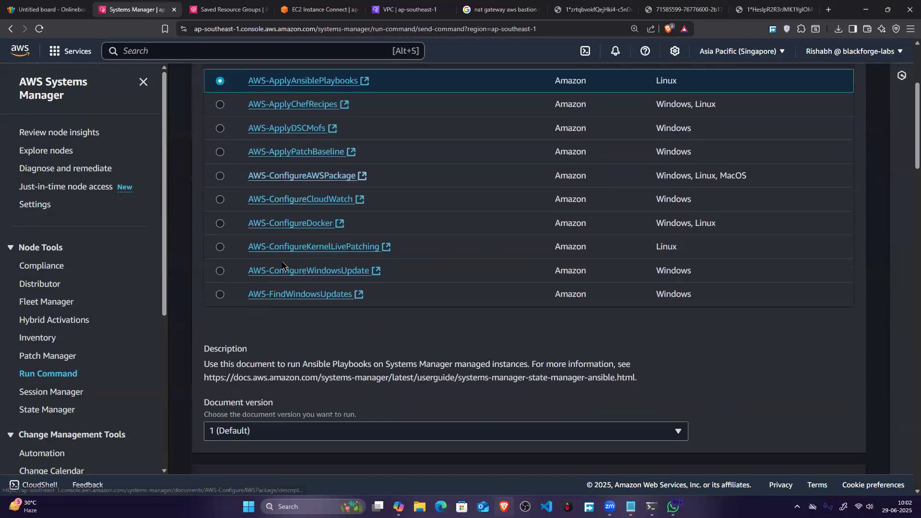
scroll(223, 210, "up", 2)
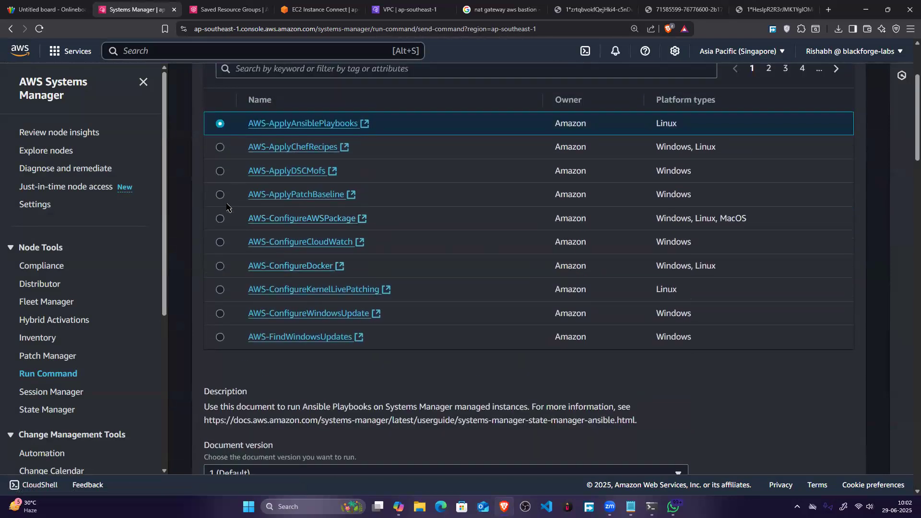
left_click(220, 219)
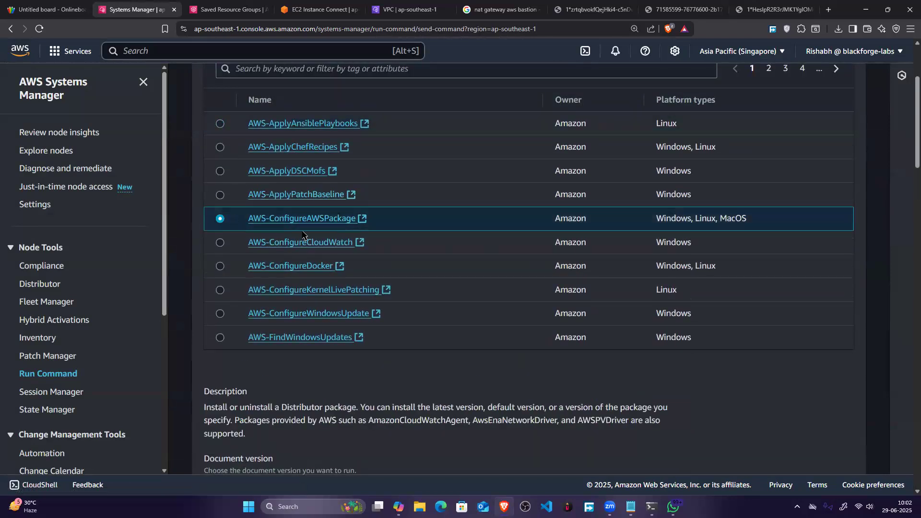
Step: Target the command at the bastion-class resource group and check the available resource types, keeping all of them selected
scroll(301, 247, "down", 3)
scroll(300, 247, "down", 3)
scroll(278, 225, "down", 3)
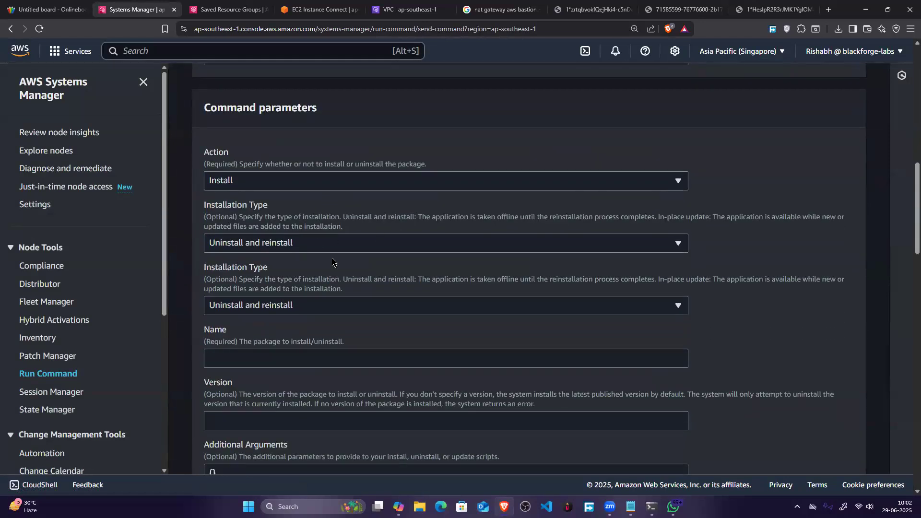
scroll(299, 280, "down", 5)
scroll(301, 277, "down", 2)
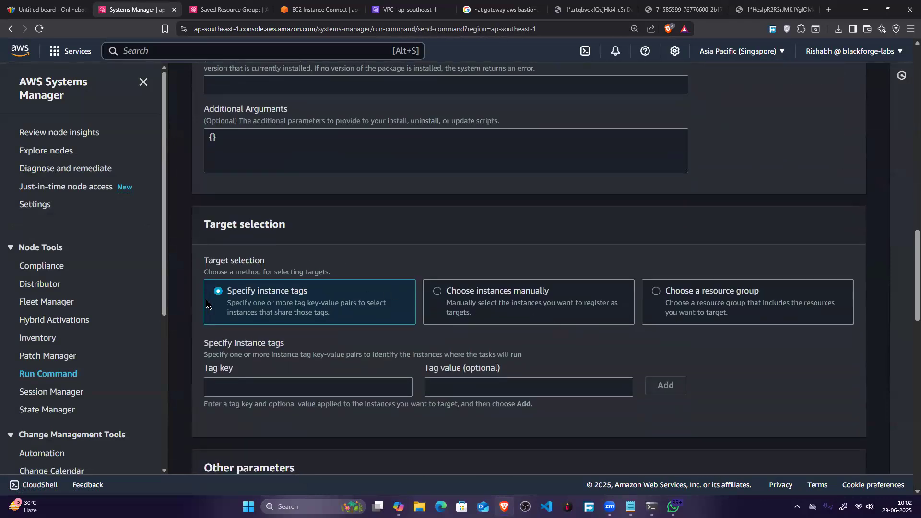
left_click(698, 300)
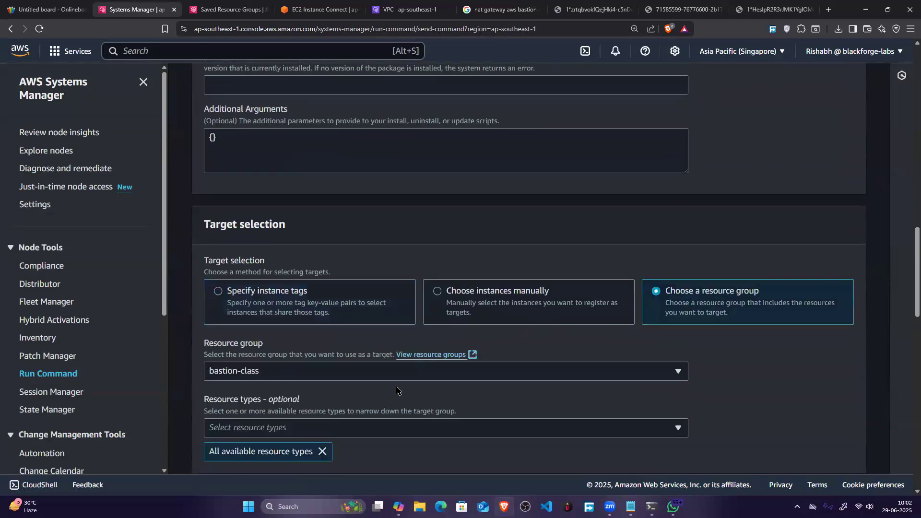
scroll(309, 368, "down", 2)
left_click(257, 281)
left_click(262, 282)
left_click(283, 333)
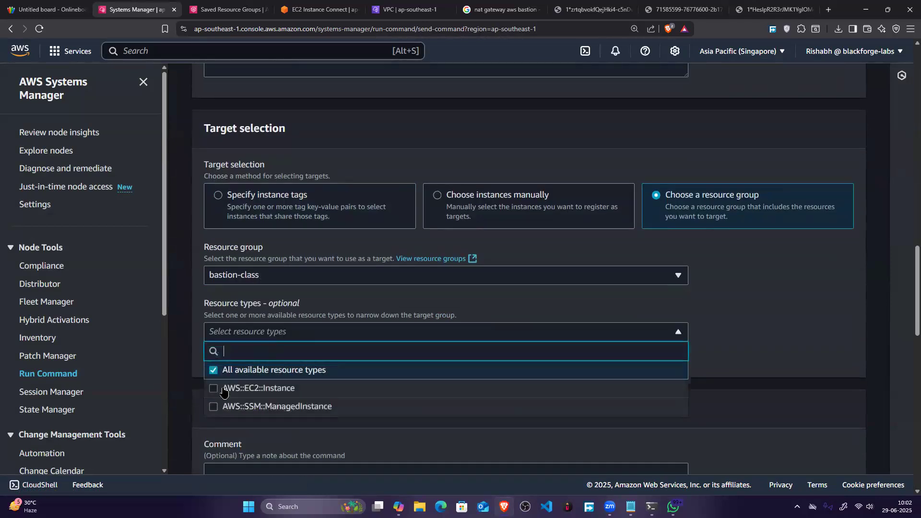
left_click(311, 290)
Step: Review the remaining command options, and highlight the AWS-ConfigureAWSPackage name, its description and the AWS Systems Manager heading
scroll(311, 290, "down", 10)
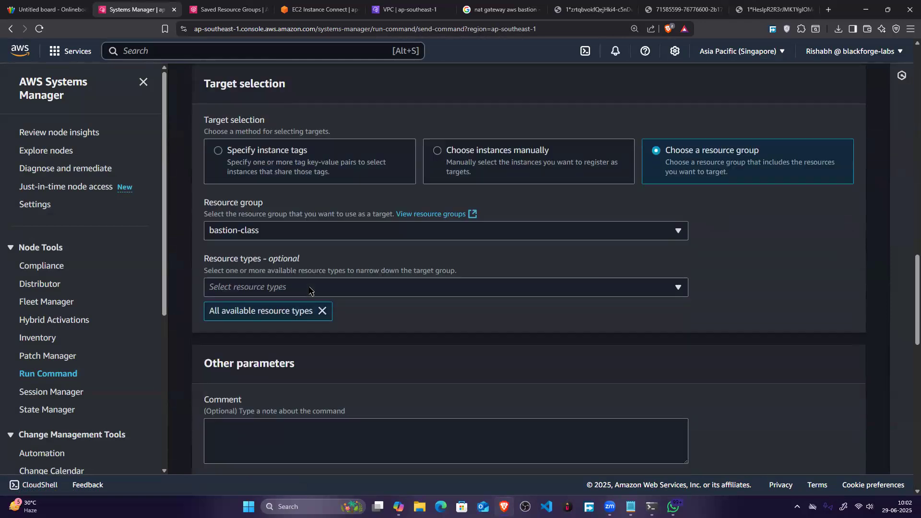
scroll(309, 290, "down", 5)
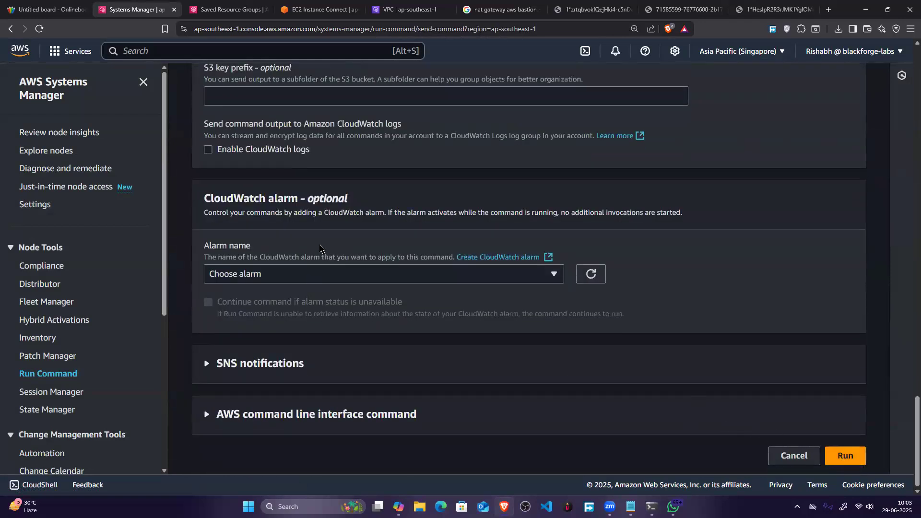
scroll(294, 171, "up", 15)
scroll(292, 154, "up", 15)
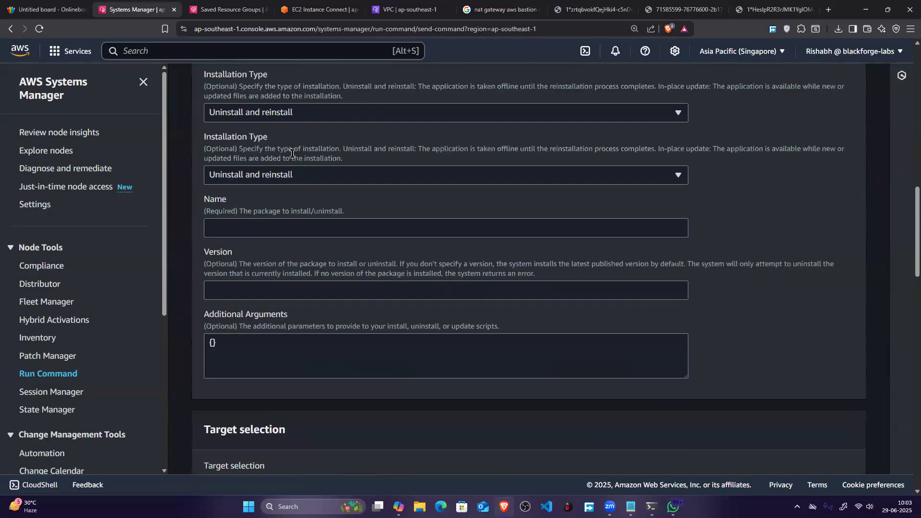
scroll(254, 221, "up", 2)
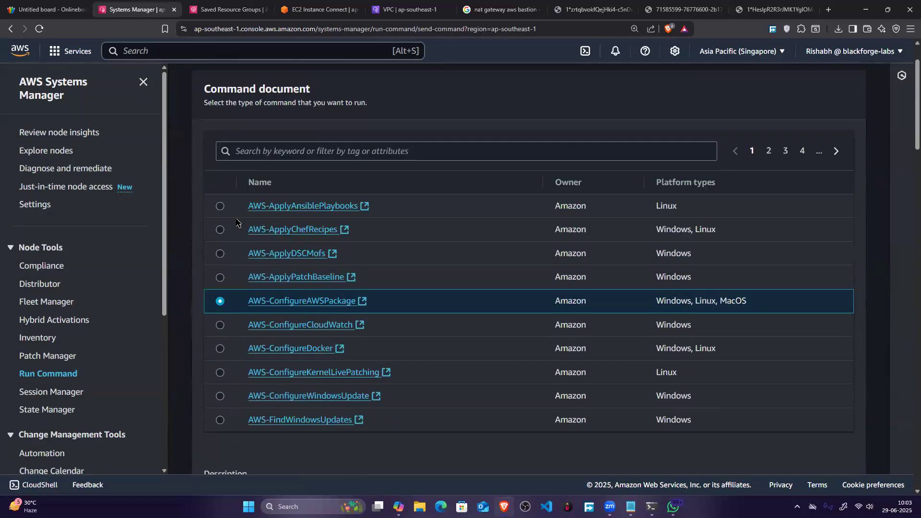
scroll(254, 221, "down", 2)
left_click_drag(249, 218, 362, 221)
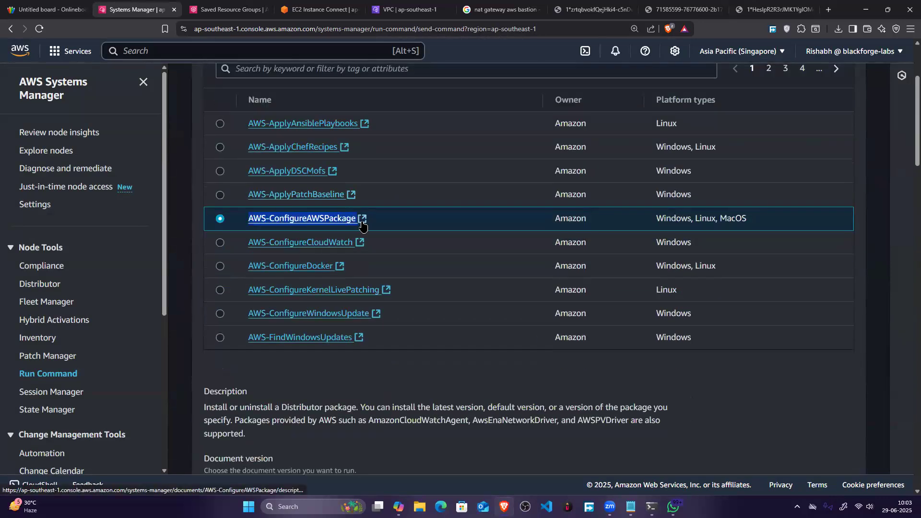
scroll(381, 250, "down", 3)
left_click_drag(203, 263, 434, 265)
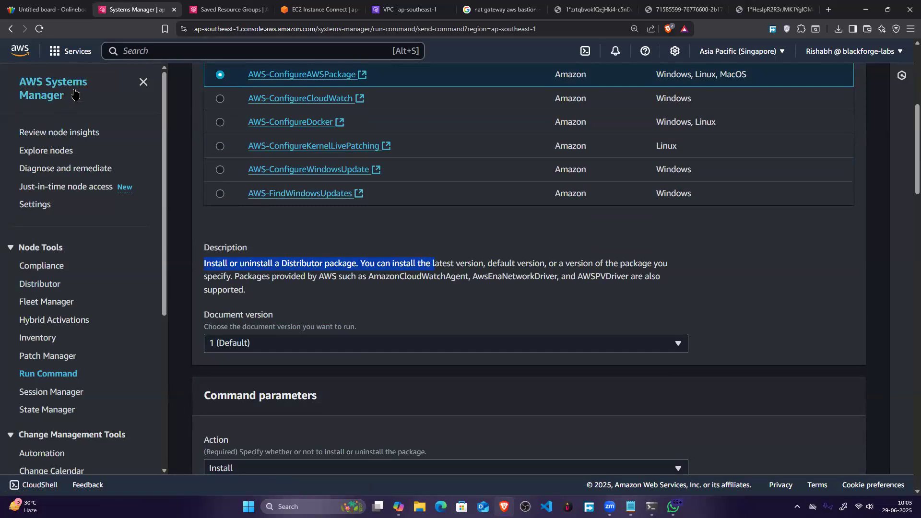
left_click_drag(11, 76, 92, 99)
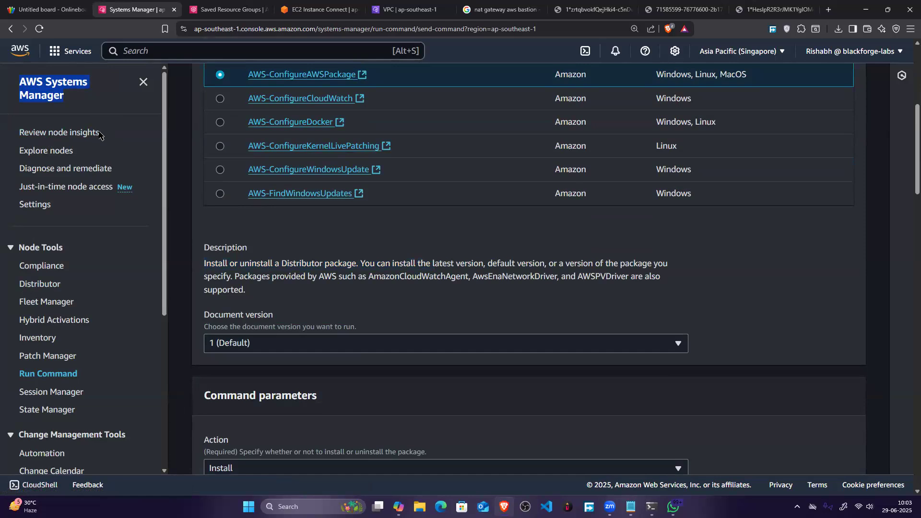
Step: Glance at the saved resource groups and open the EC2 overview through Console Home in the EC2 Instance Connect browser tab
left_click(225, 10)
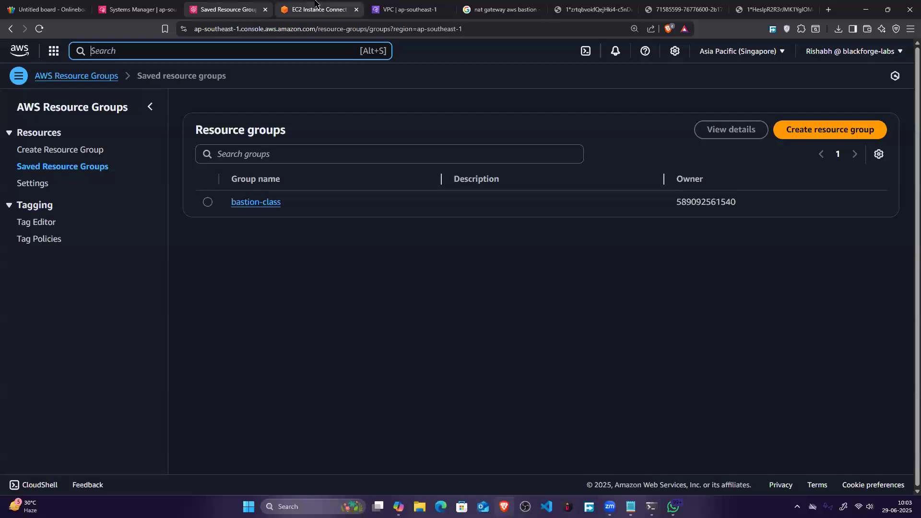
left_click(316, 6)
left_click(9, 55)
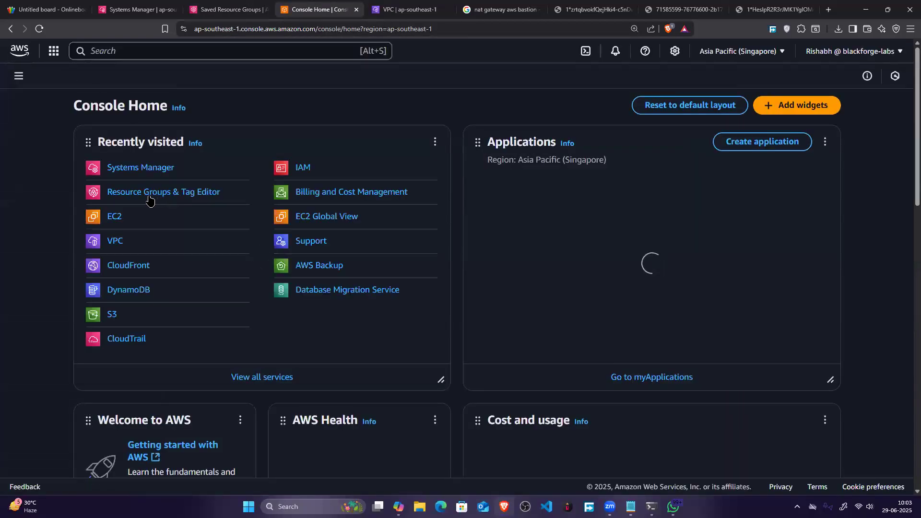
left_click(115, 217)
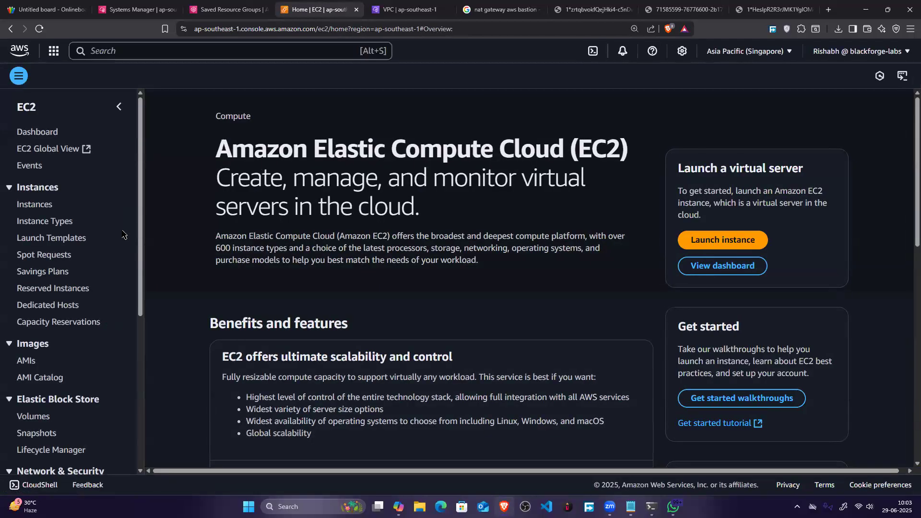
Step: Return to the Systems Manager page, open Patch Manager and look through the remaining Systems Manager tools
left_click(241, 4)
left_click(137, 9)
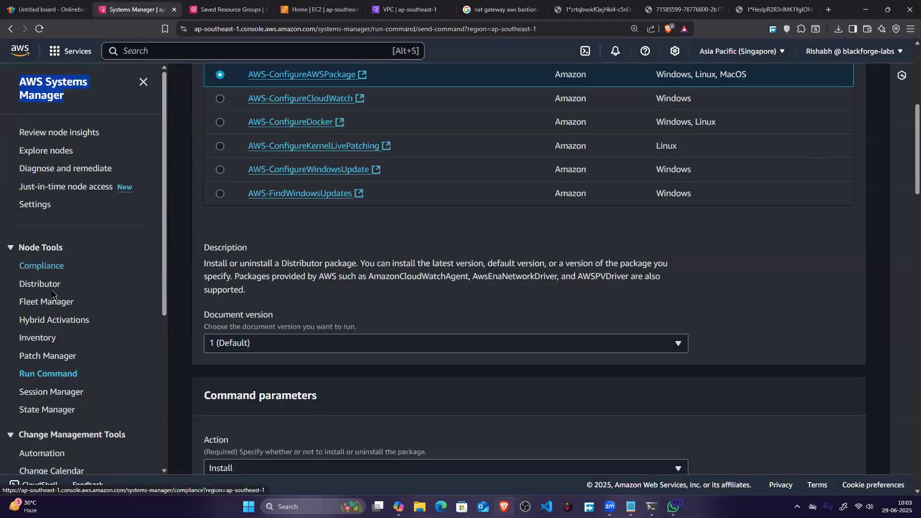
scroll(59, 313, "down", 2)
left_click(54, 258)
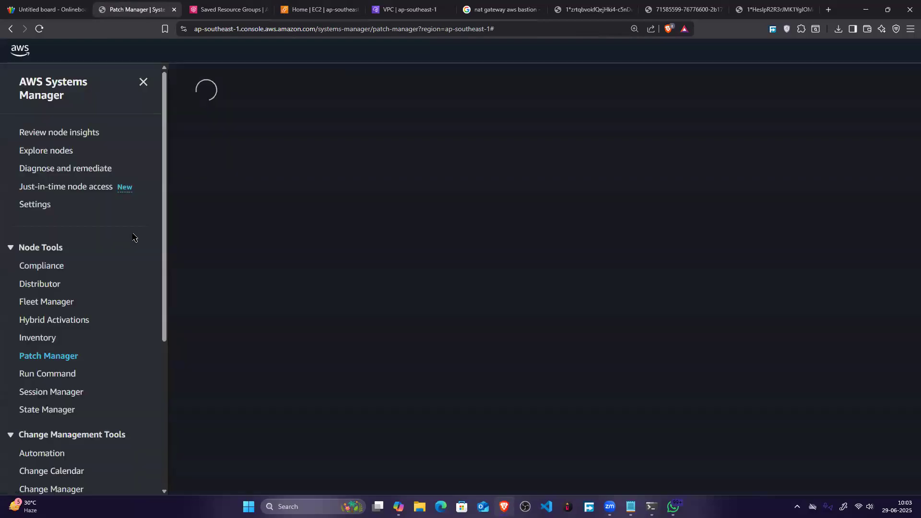
scroll(62, 306, "down", 4)
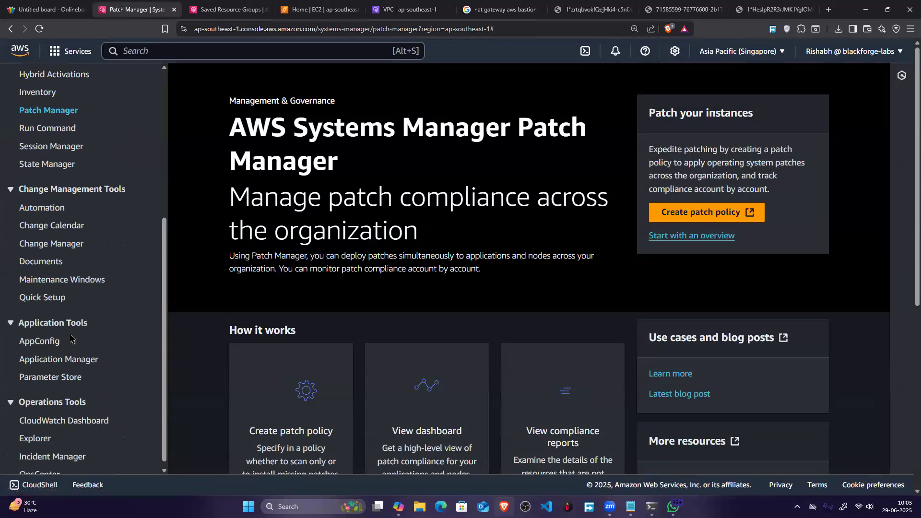
scroll(119, 163, "up", 2)
scroll(120, 164, "up", 2)
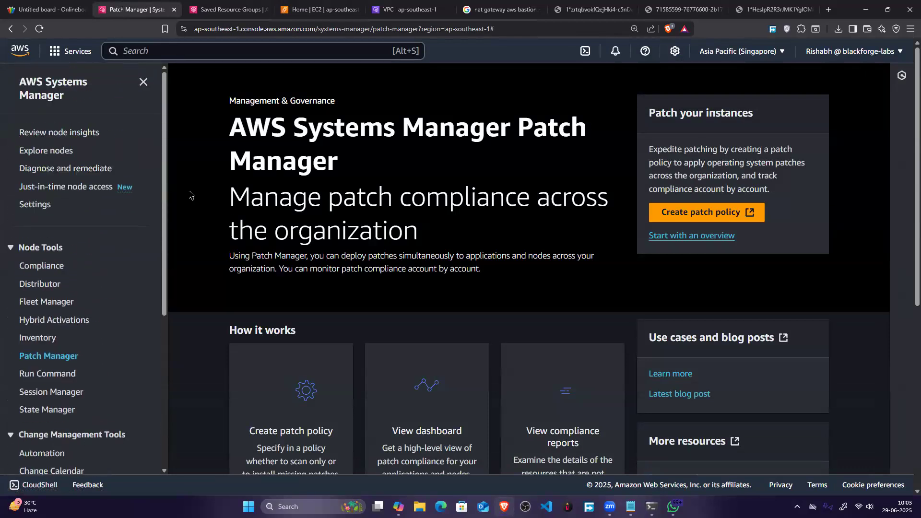